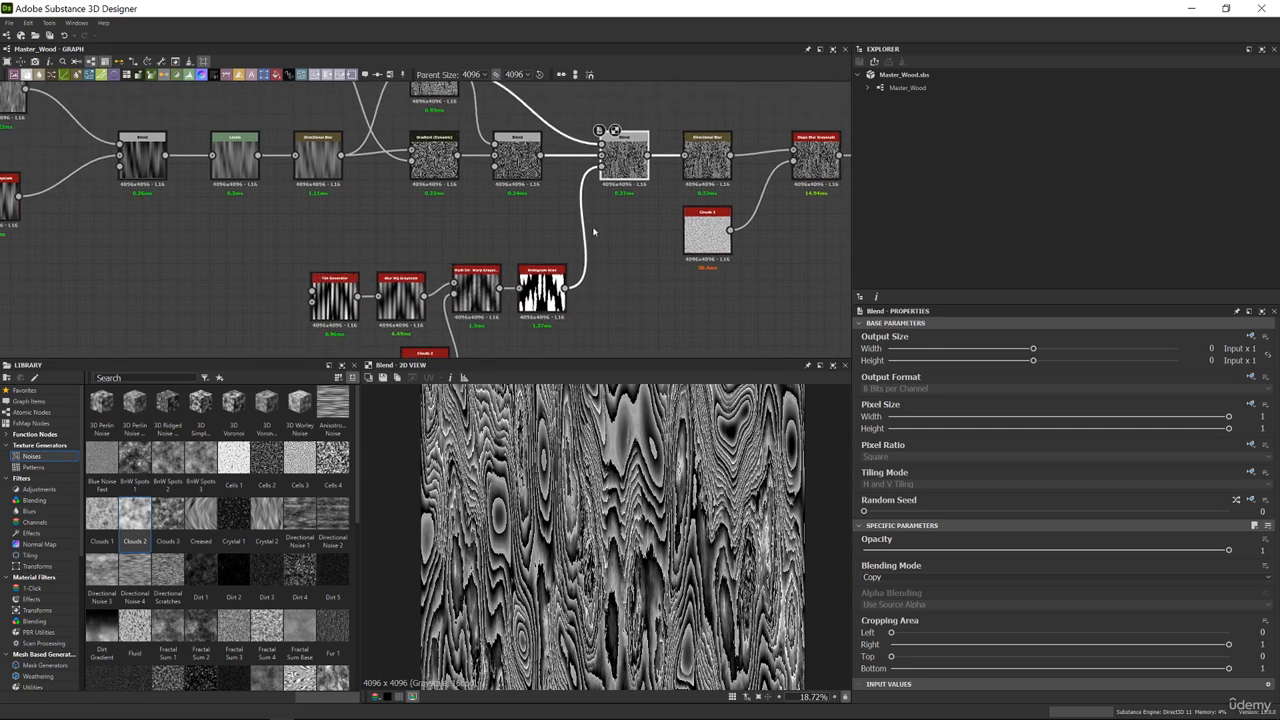
# Raise the Scale to 1.36 on the Tile Generator that starts the mask branch
pyautogui.click(362, 222)
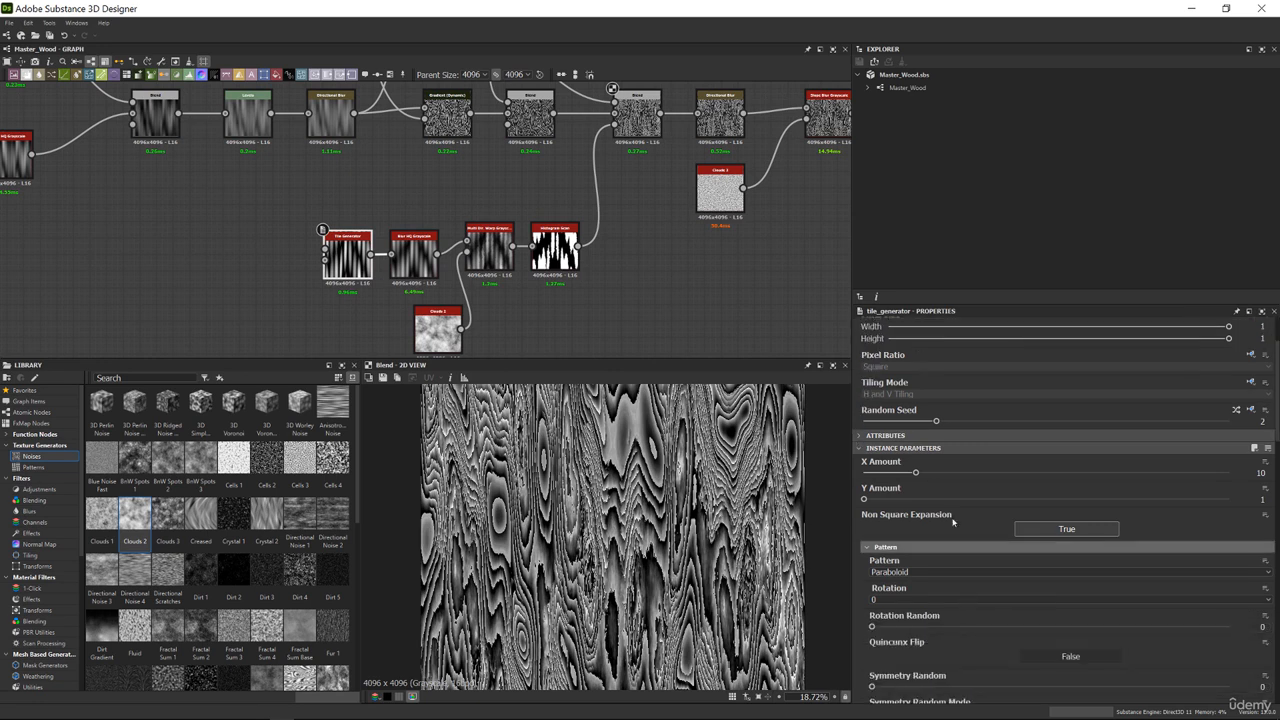
pyautogui.scroll(-3, 941, 524)
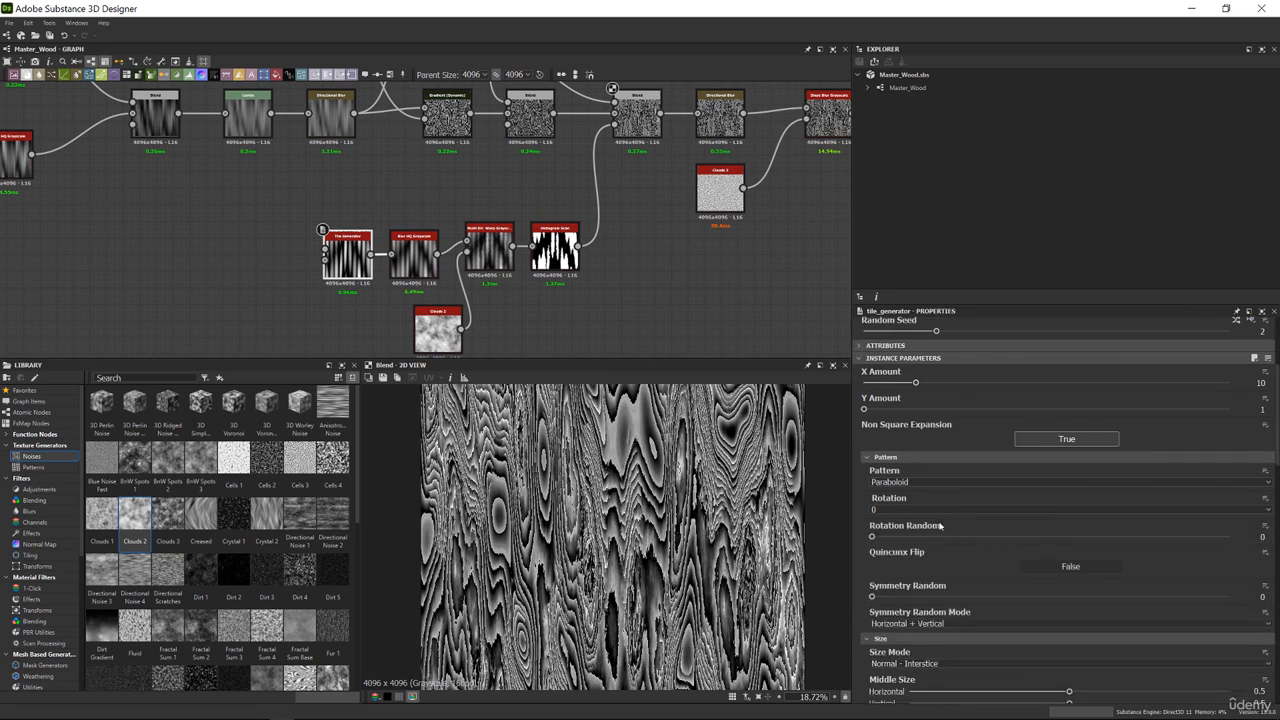
pyautogui.scroll(-5, 942, 530)
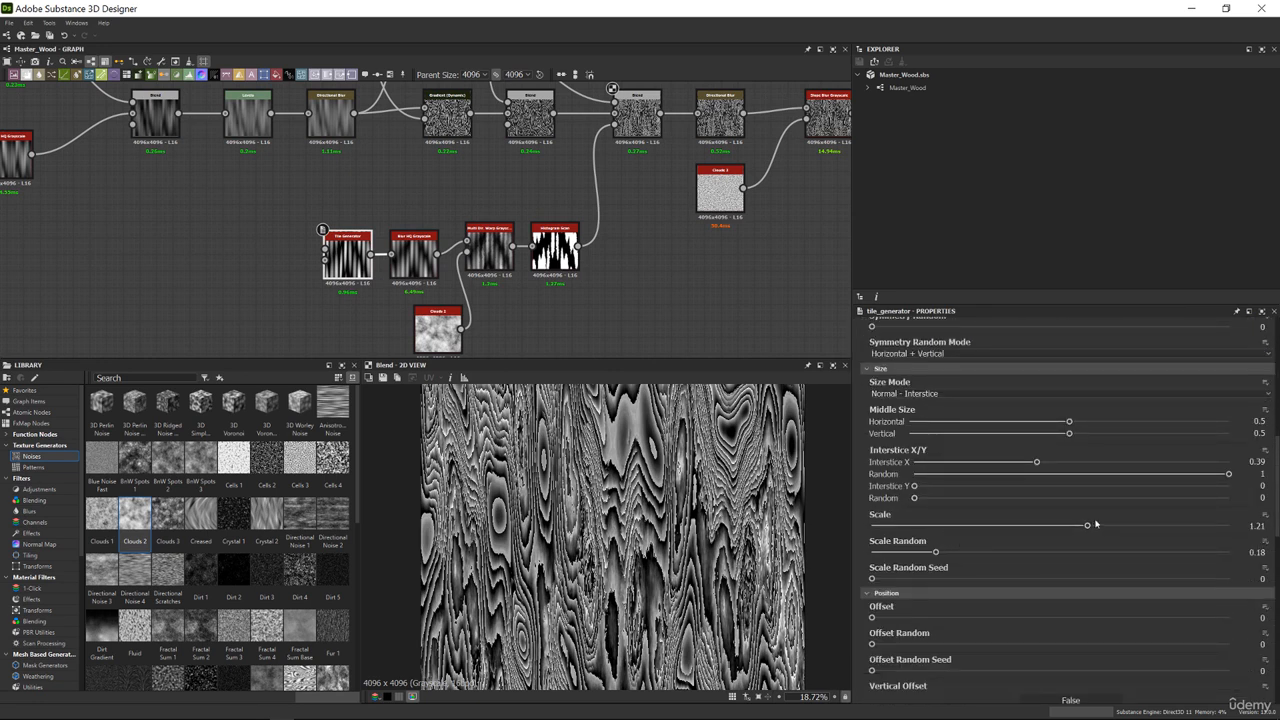
pyautogui.moveTo(1088, 527); pyautogui.dragTo(1115, 527)
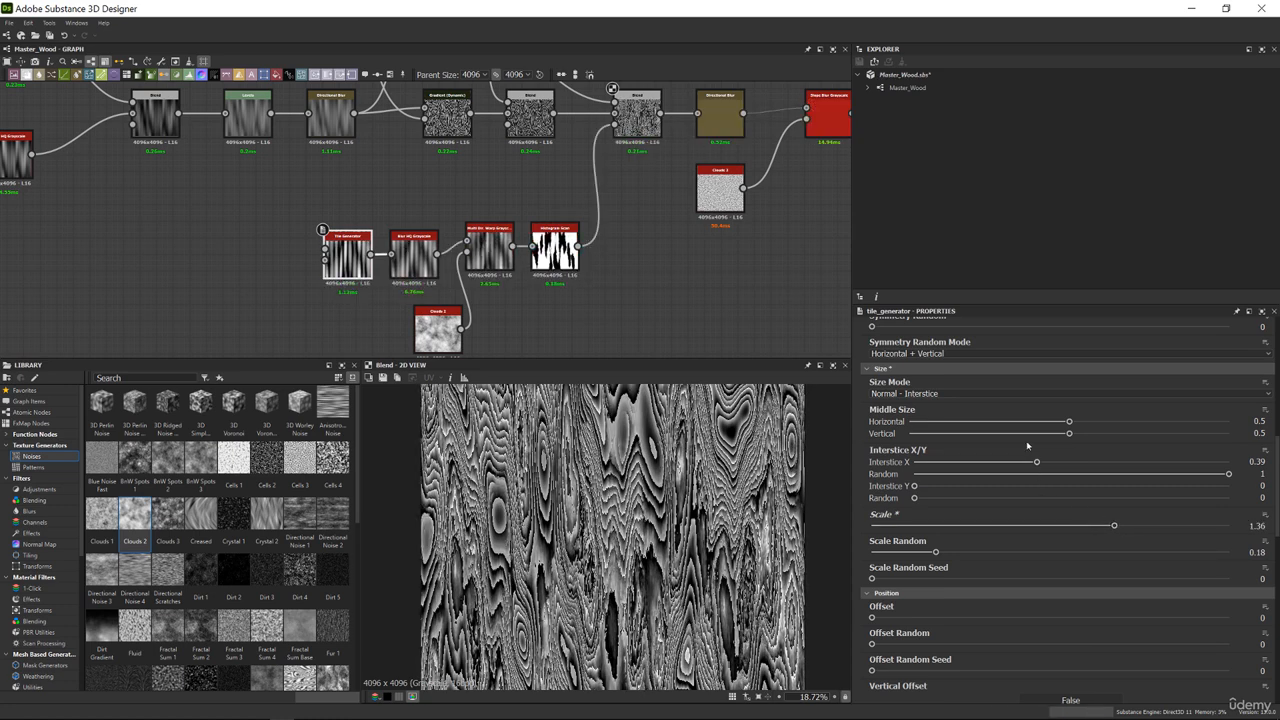
# Set the mask branch Tile Generator's X Amount to 30 and its Scale to 1.35
pyautogui.scroll(4, 960, 430)
pyautogui.scroll(2, 907, 379)
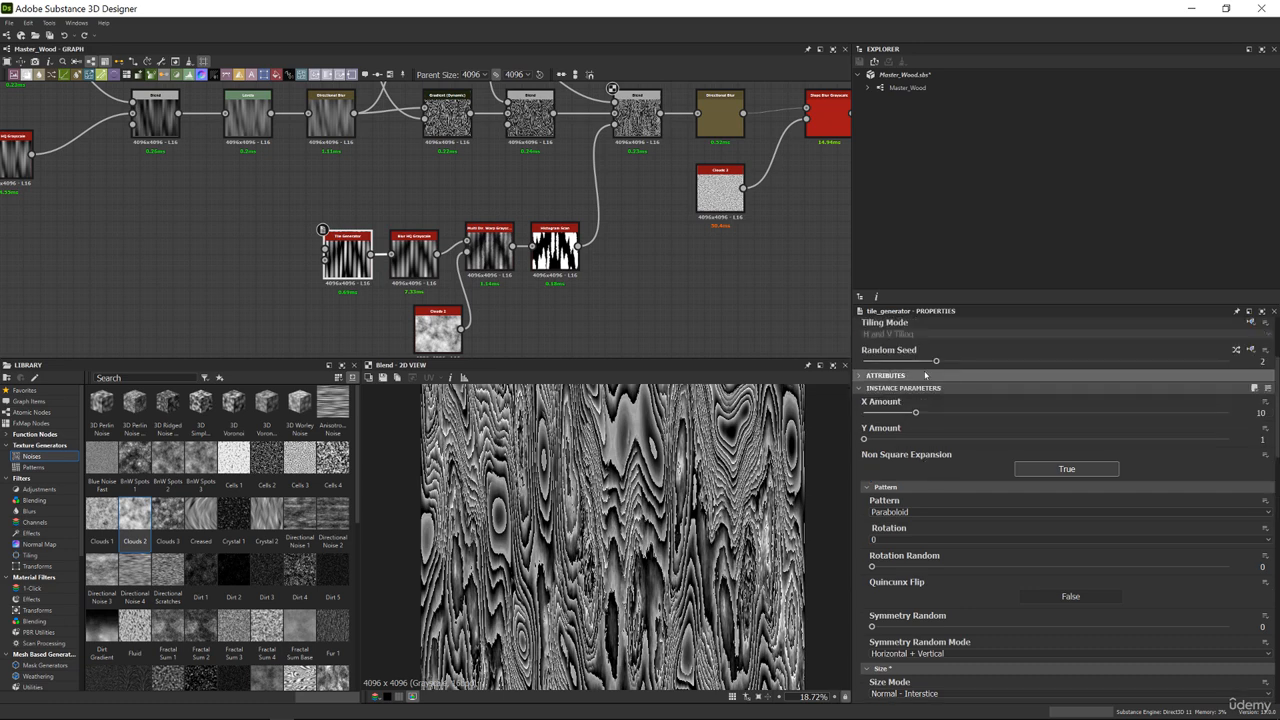
pyautogui.moveTo(918, 414); pyautogui.dragTo(1037, 412)
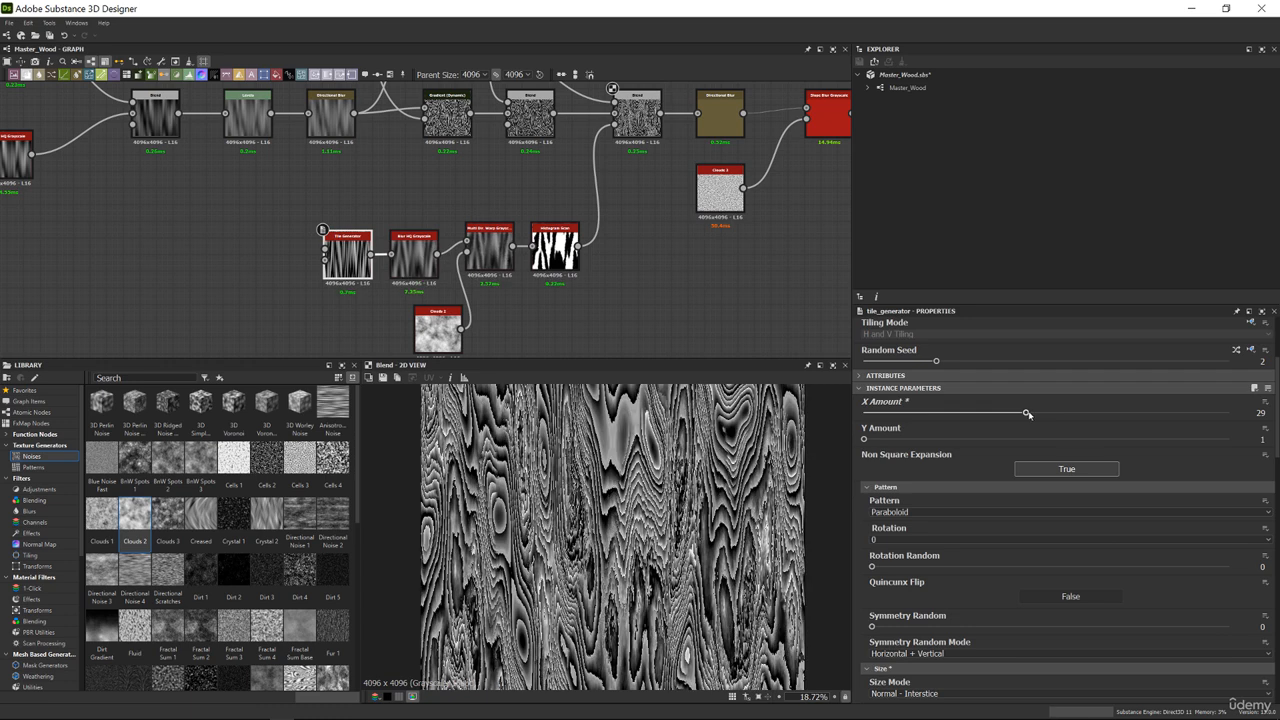
pyautogui.scroll(-4, 987, 488)
pyautogui.scroll(-2, 986, 500)
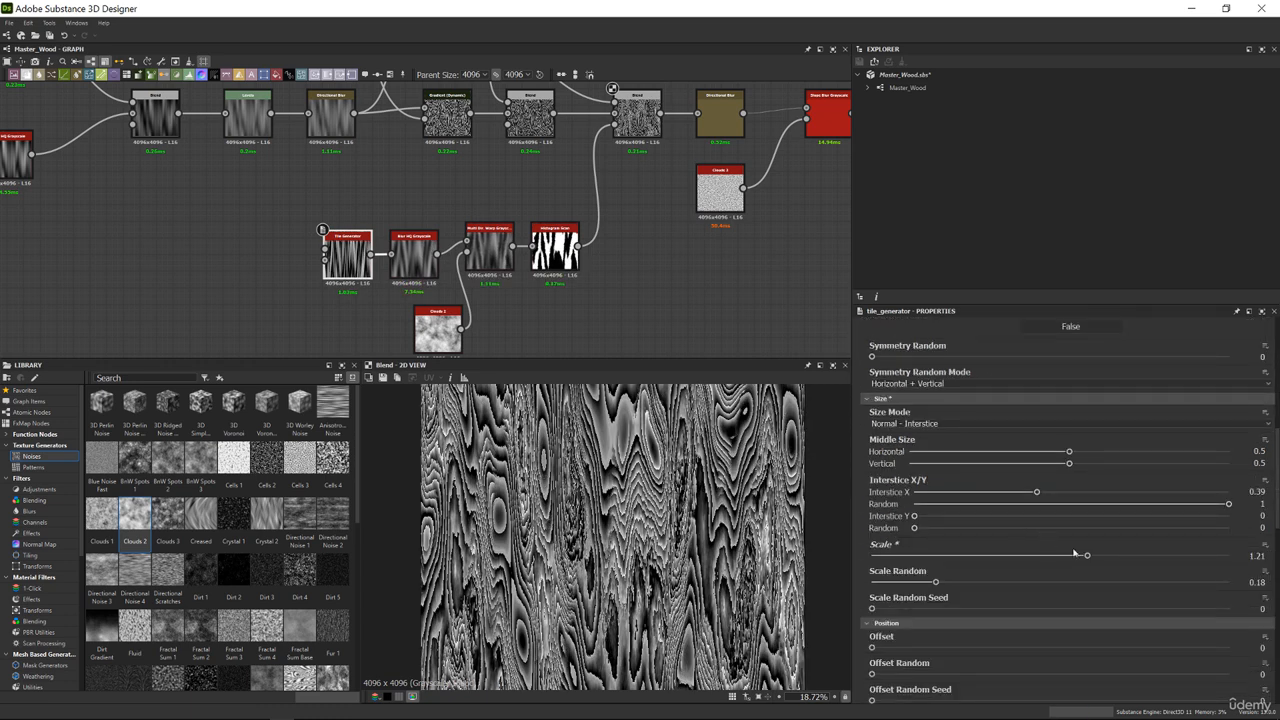
pyautogui.moveTo(1088, 557); pyautogui.dragTo(1113, 556)
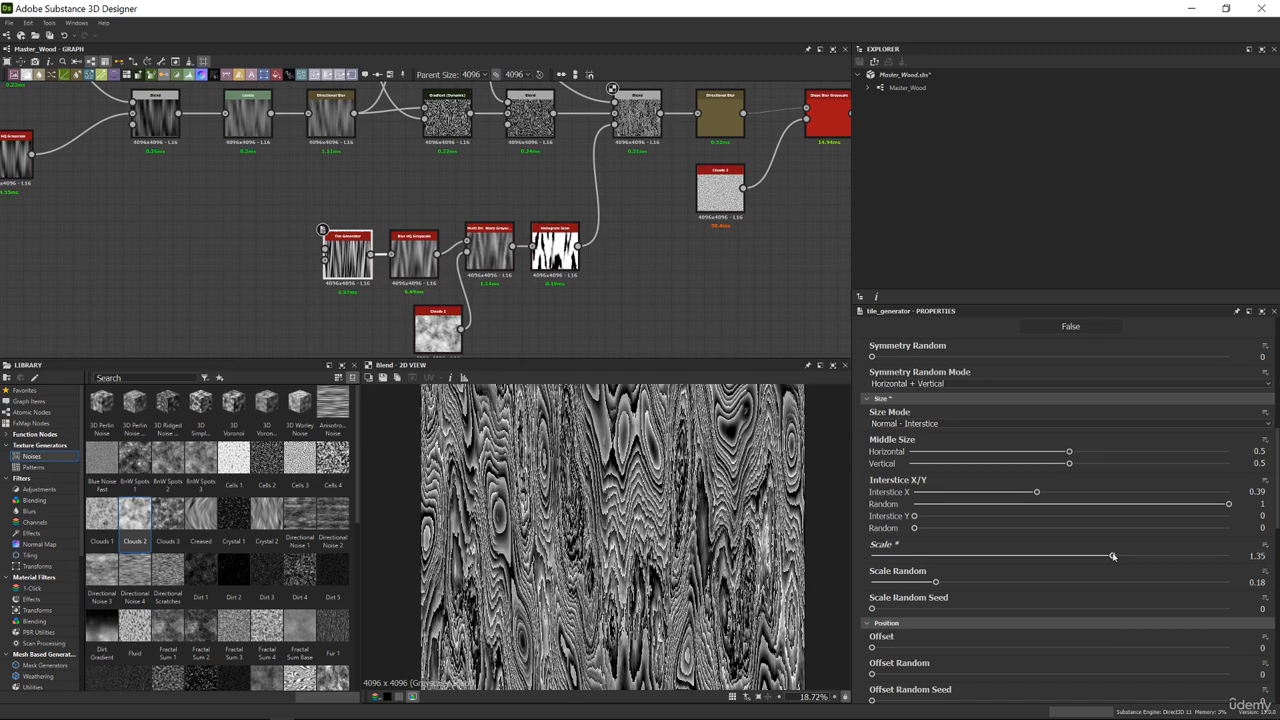
# Check the blended wood pattern and try other Random Seed values on the mask branch Tile Generator
pyautogui.scroll(5, 638, 521)
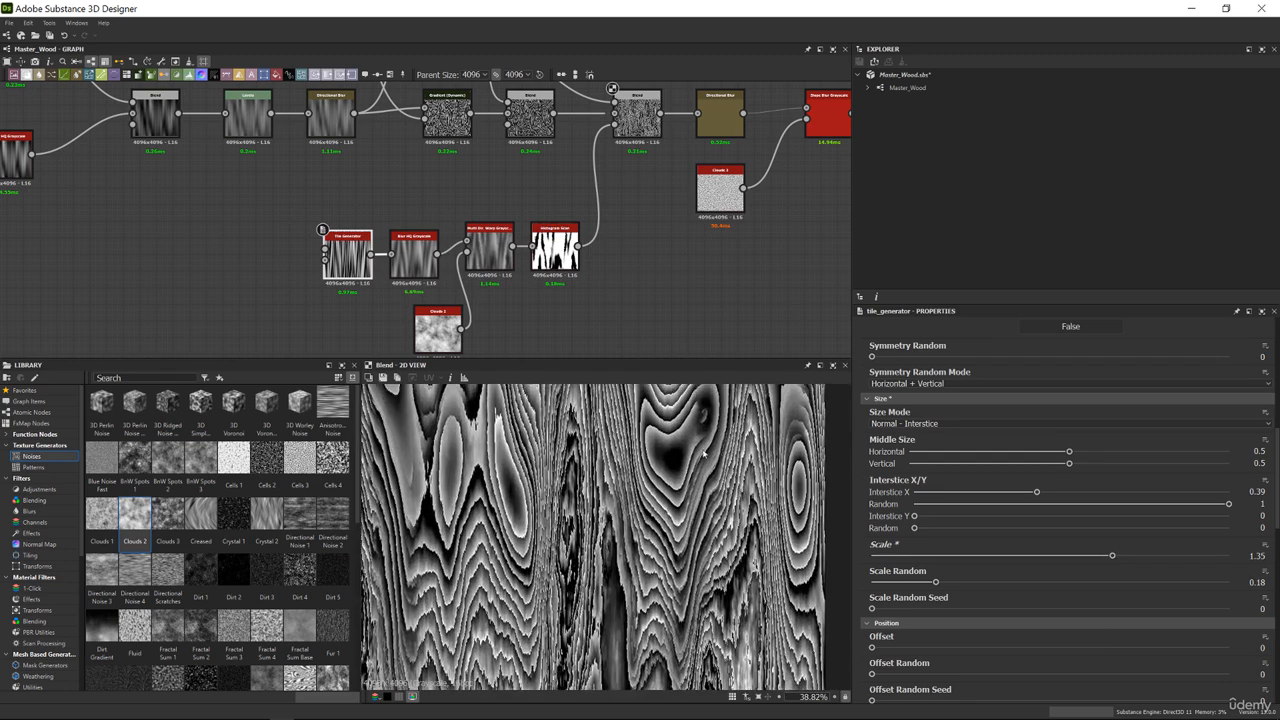
pyautogui.scroll(-5, 605, 418)
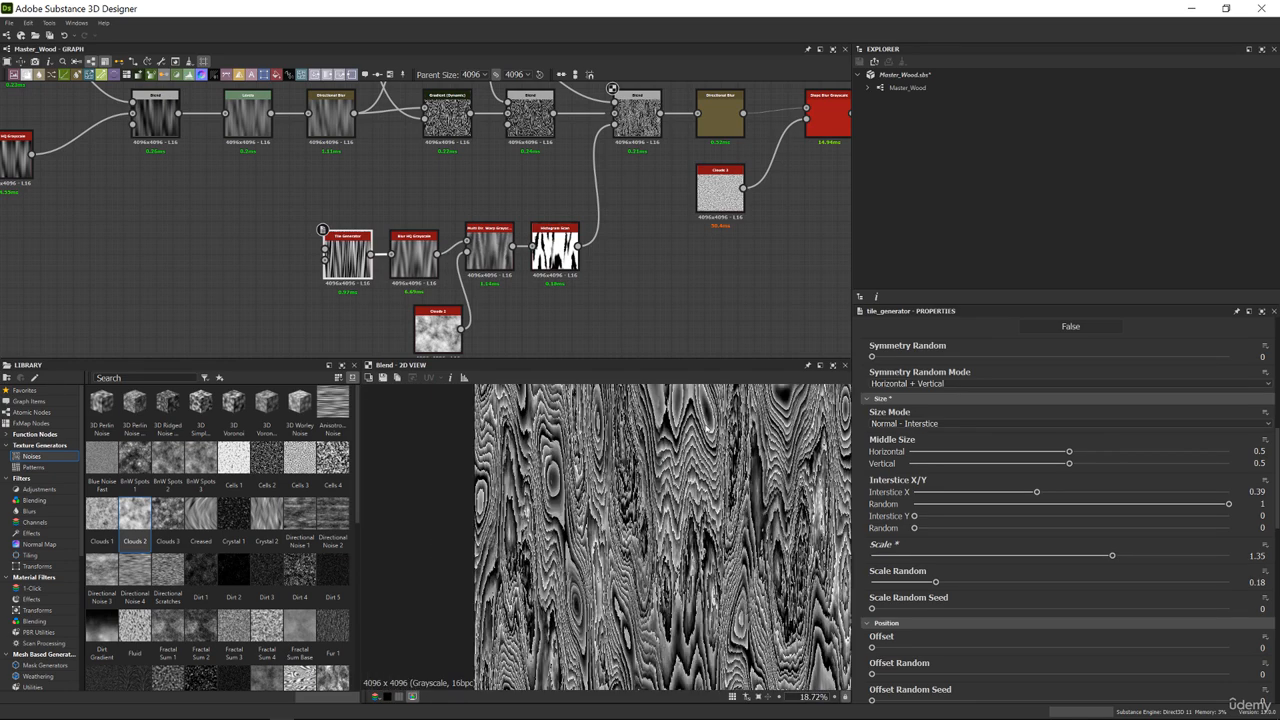
pyautogui.scroll(-1, 695, 478)
pyautogui.scroll(1, 662, 470)
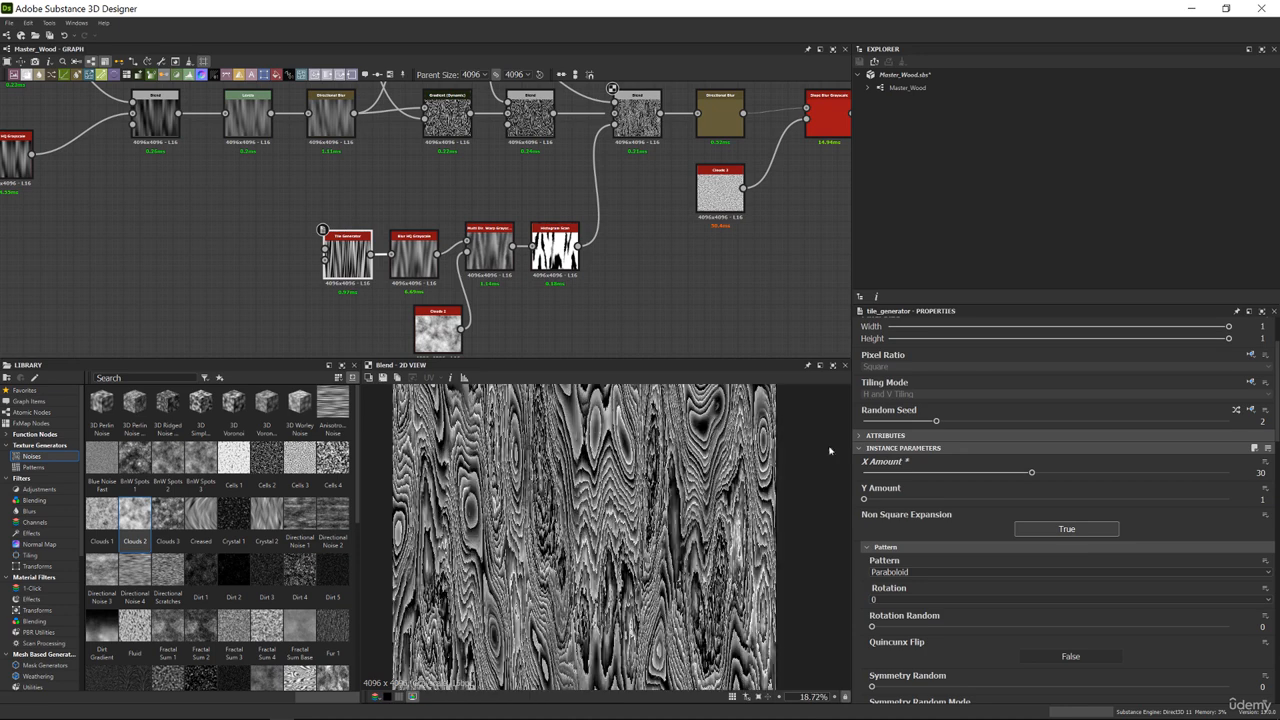
pyautogui.scroll(-1, 662, 470)
pyautogui.moveTo(937, 421)
pyautogui.mouseDown()
pyautogui.moveTo(1111, 419)
pyautogui.moveTo(934, 422)
pyautogui.mouseUp()
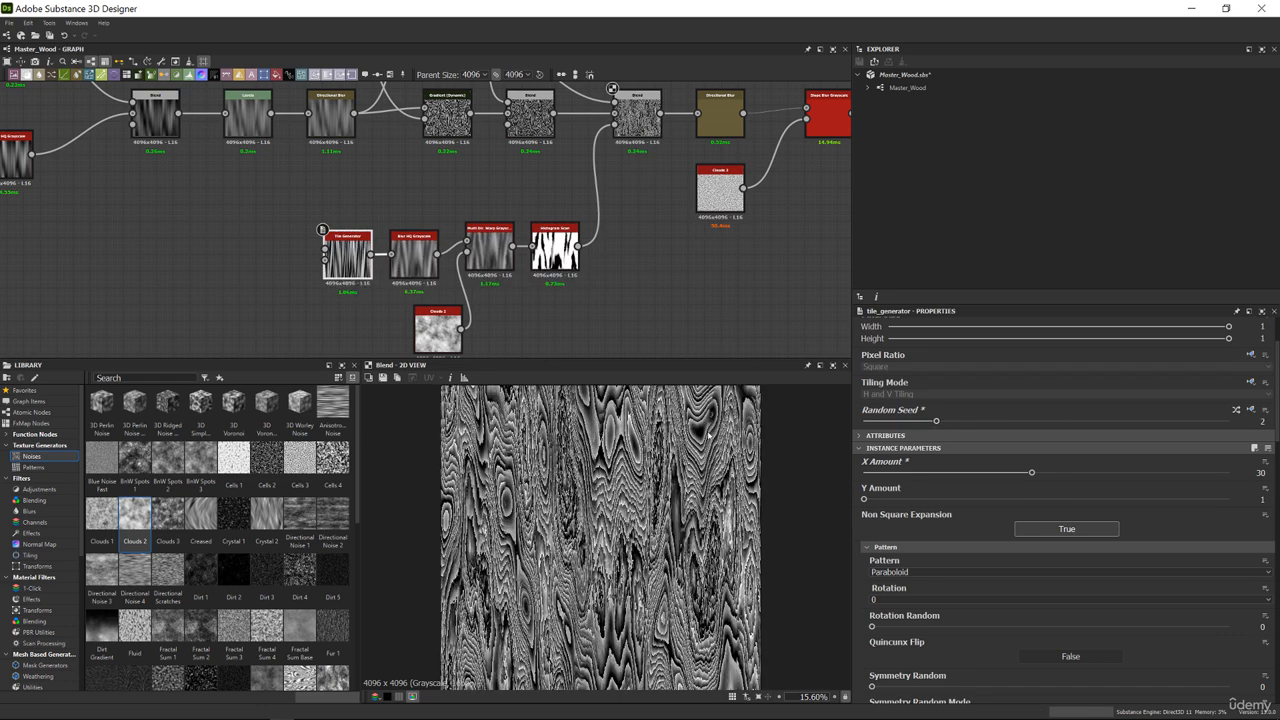
pyautogui.scroll(-3, 717, 421)
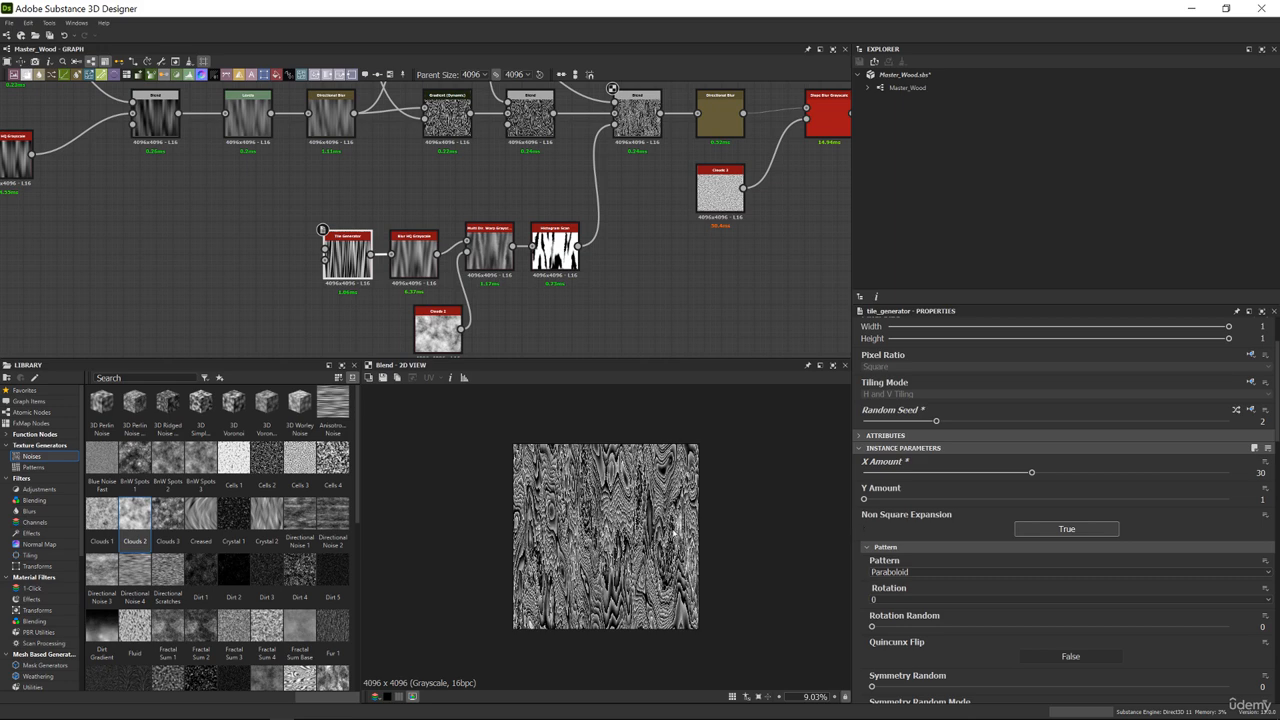
pyautogui.scroll(2, 674, 530)
# Set the mask branch Tile Generator's Global Offset X to 0.11 and check the blended wood pattern
pyautogui.scroll(-8, 869, 560)
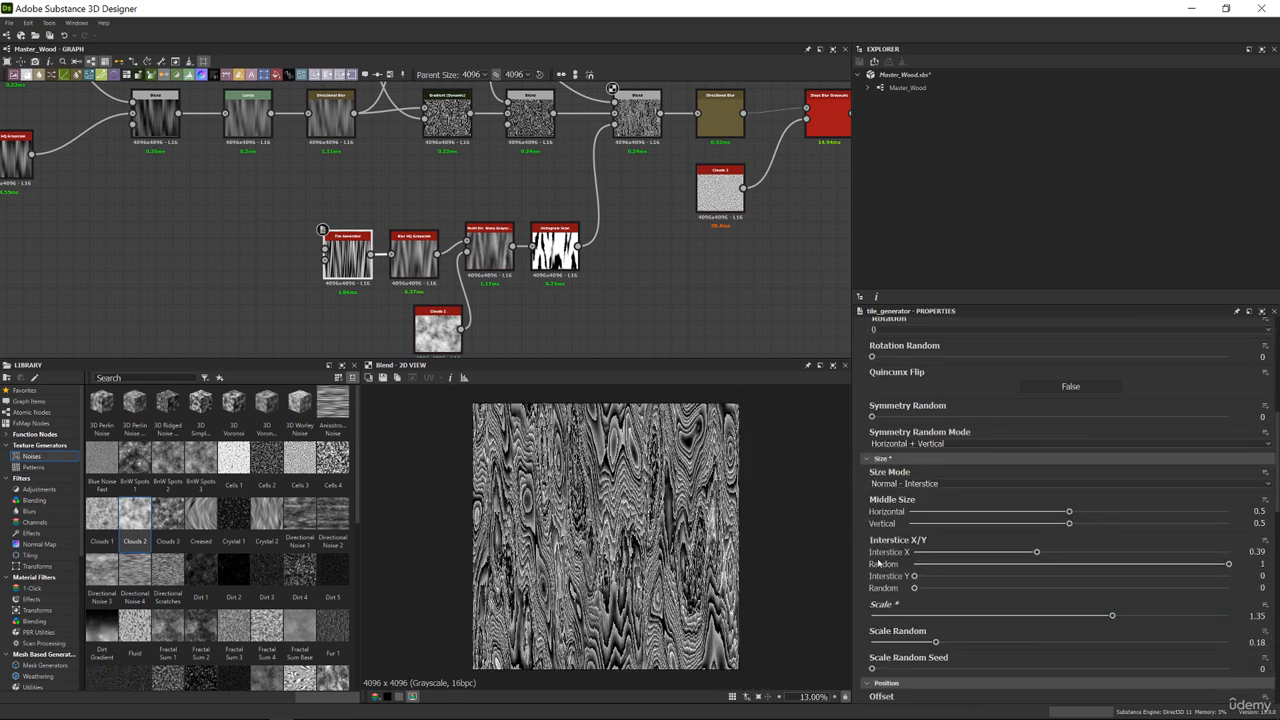
pyautogui.scroll(-1, 895, 608)
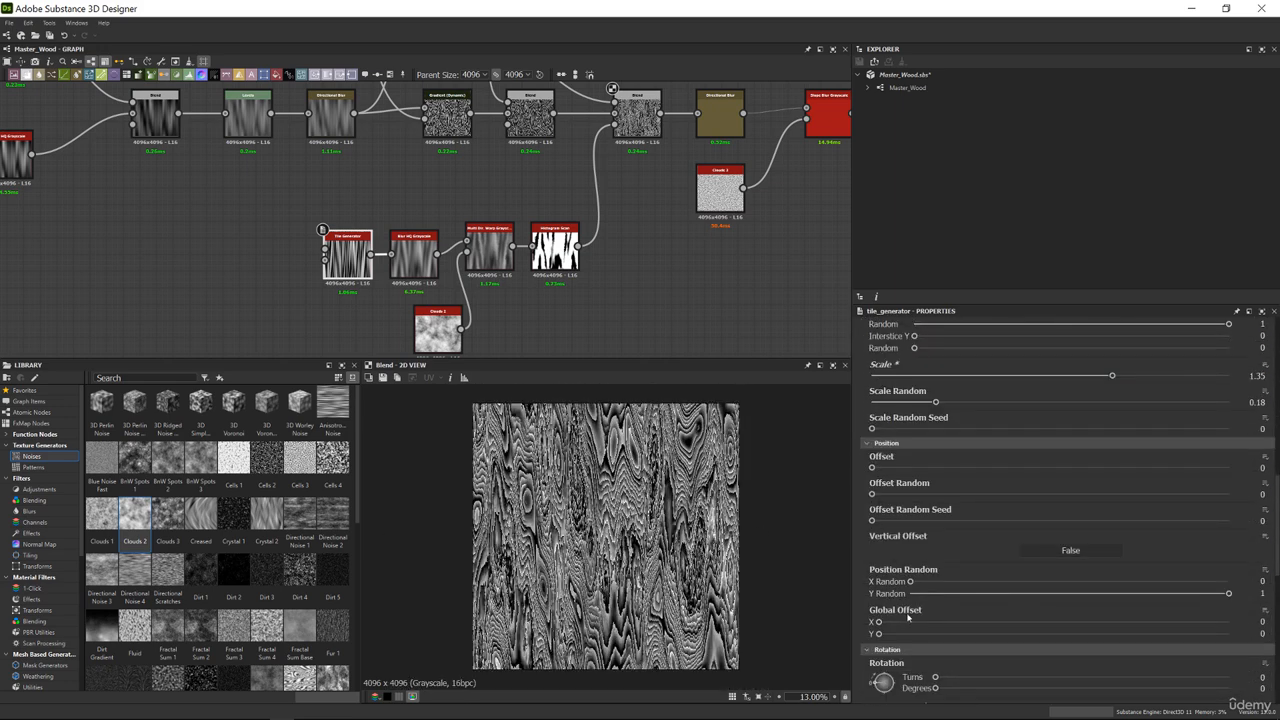
pyautogui.moveTo(879, 634); pyautogui.dragTo(917, 625)
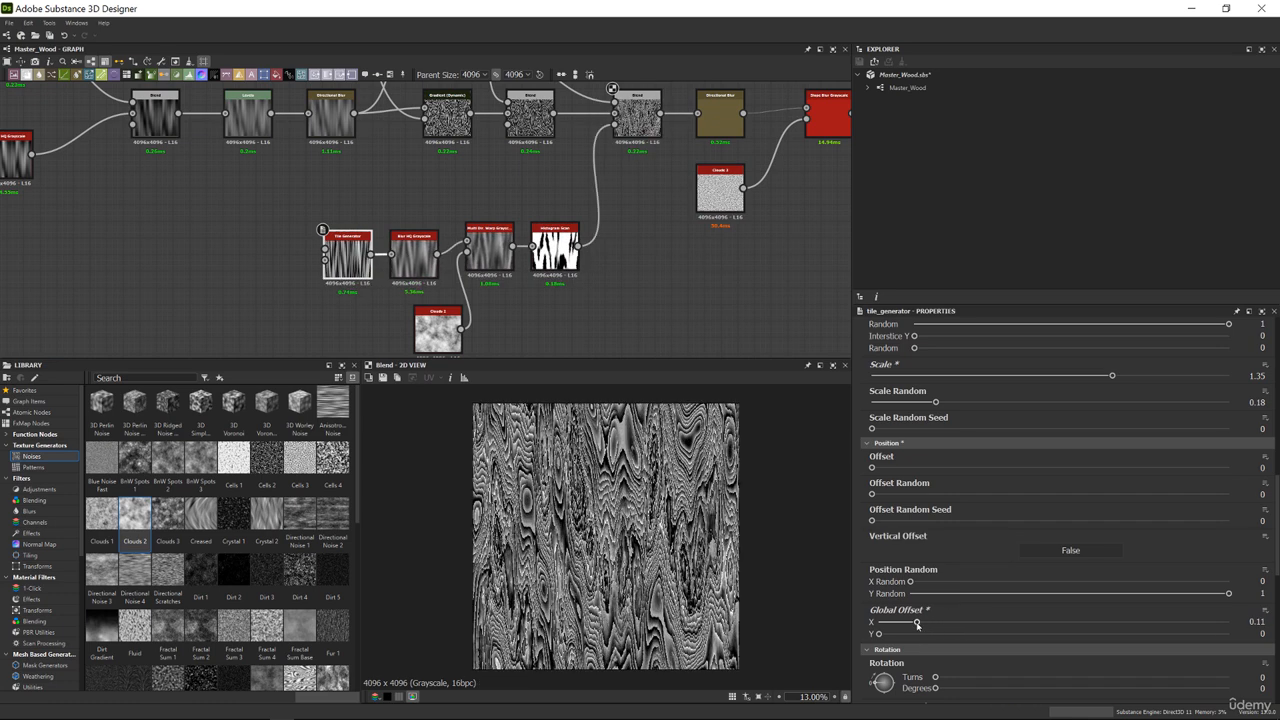
pyautogui.scroll(5, 625, 517)
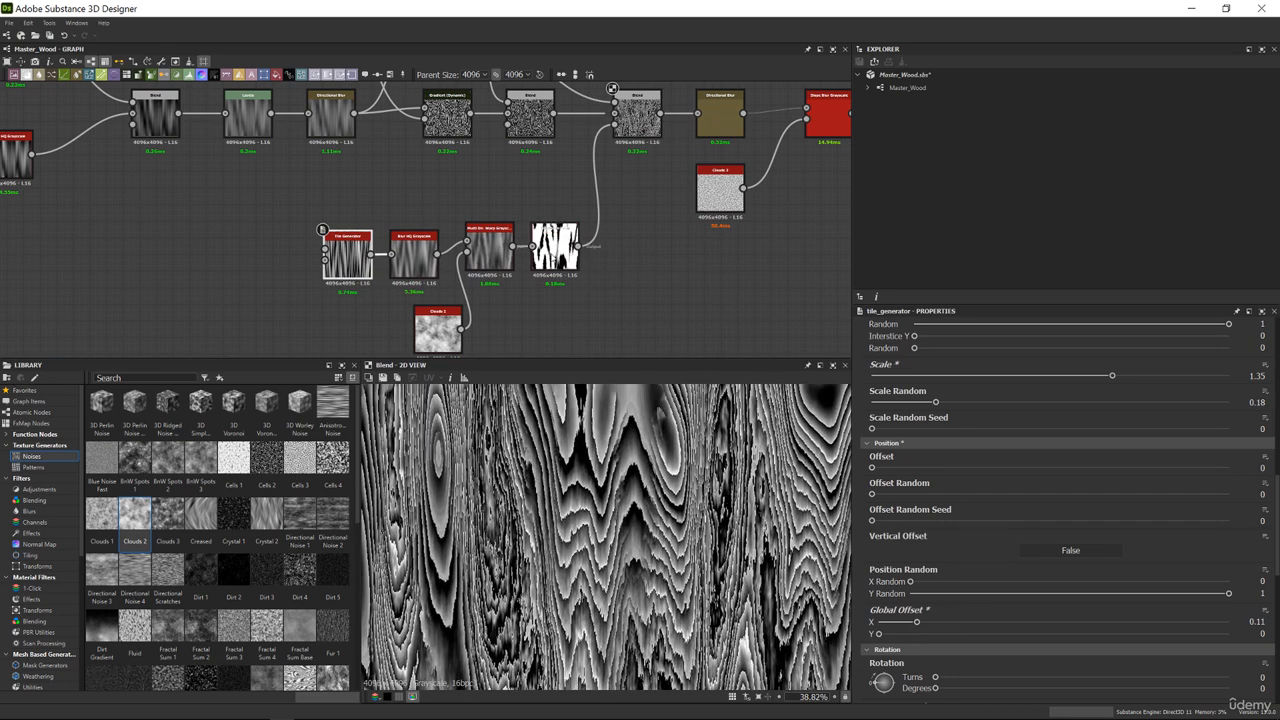
# Compare the outputs of the Histogram Scan, the two Blend nodes and the upper Gradient (Dynamic) node
pyautogui.doubleClick(555, 250)
pyautogui.moveTo(648, 238); pyautogui.dragTo(587, 303, button='middle')
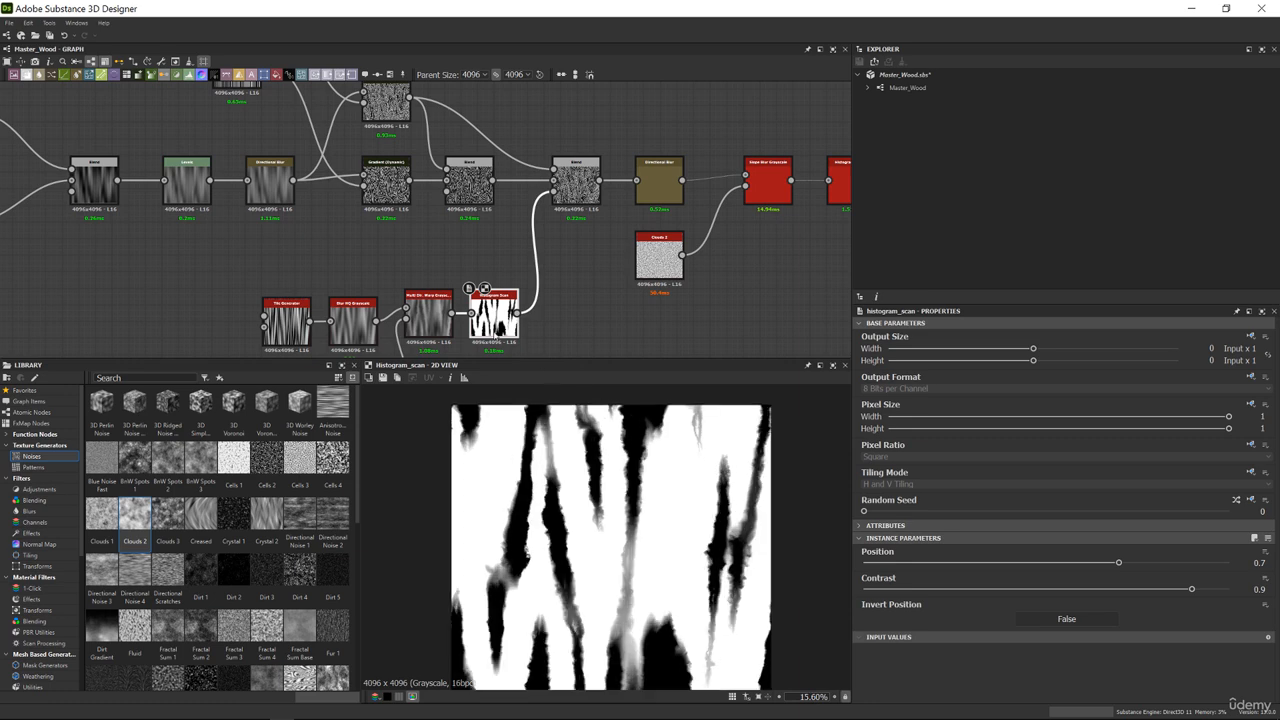
pyautogui.doubleClick(586, 185)
pyautogui.doubleClick(479, 179)
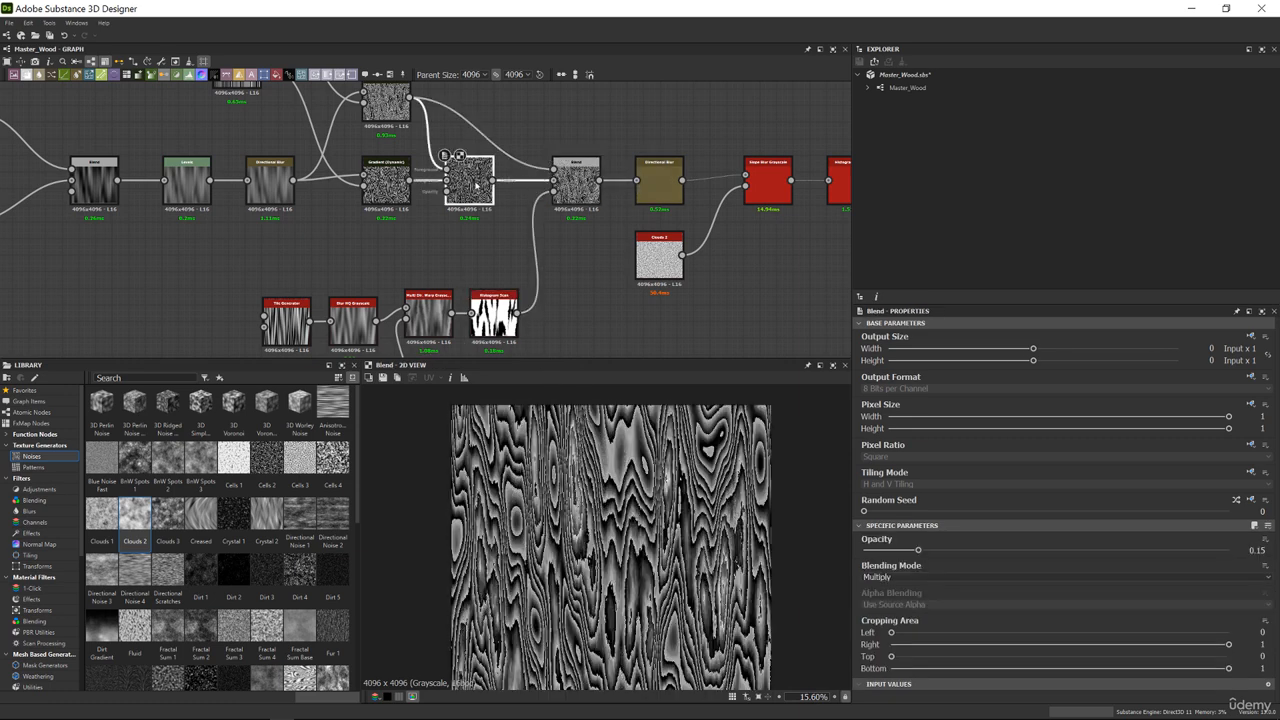
pyautogui.moveTo(479, 179); pyautogui.dragTo(503, 262, button='middle')
pyautogui.scroll(2, 503, 257)
pyautogui.doubleClick(371, 145)
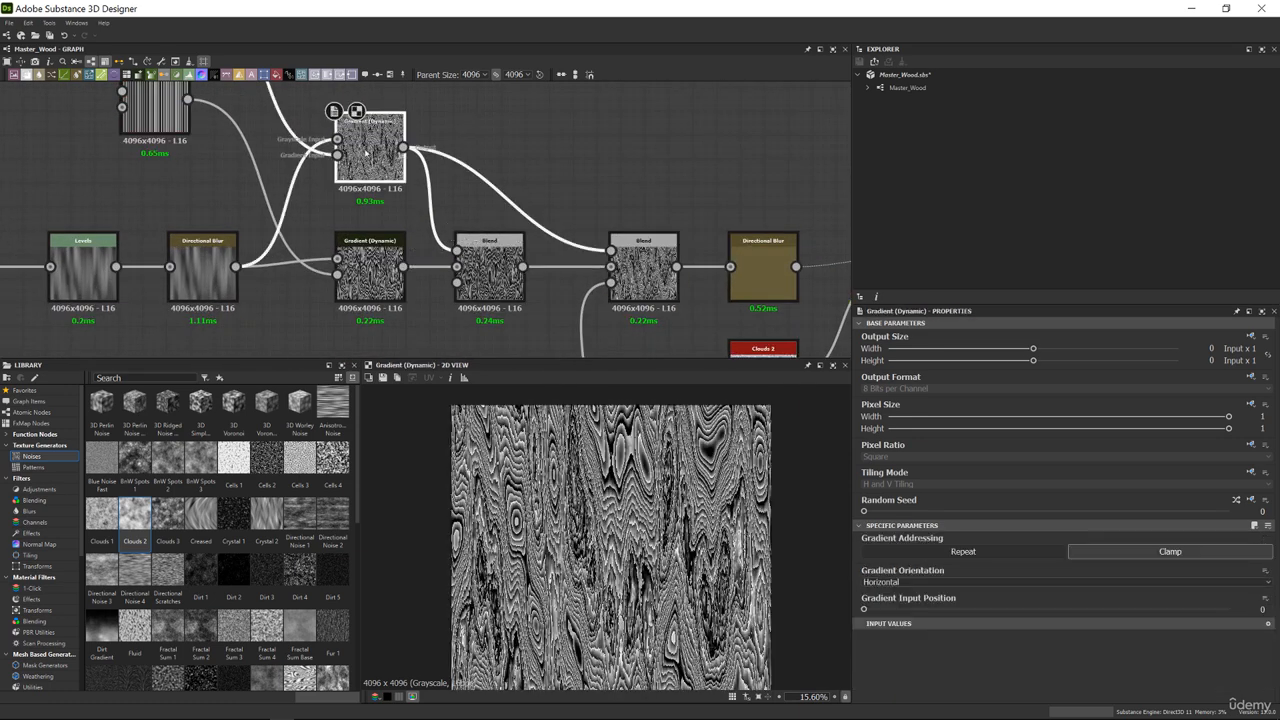
pyautogui.doubleClick(655, 271)
pyautogui.scroll(3, 688, 476)
pyautogui.moveTo(342, 218); pyautogui.dragTo(456, 259, button='middle')
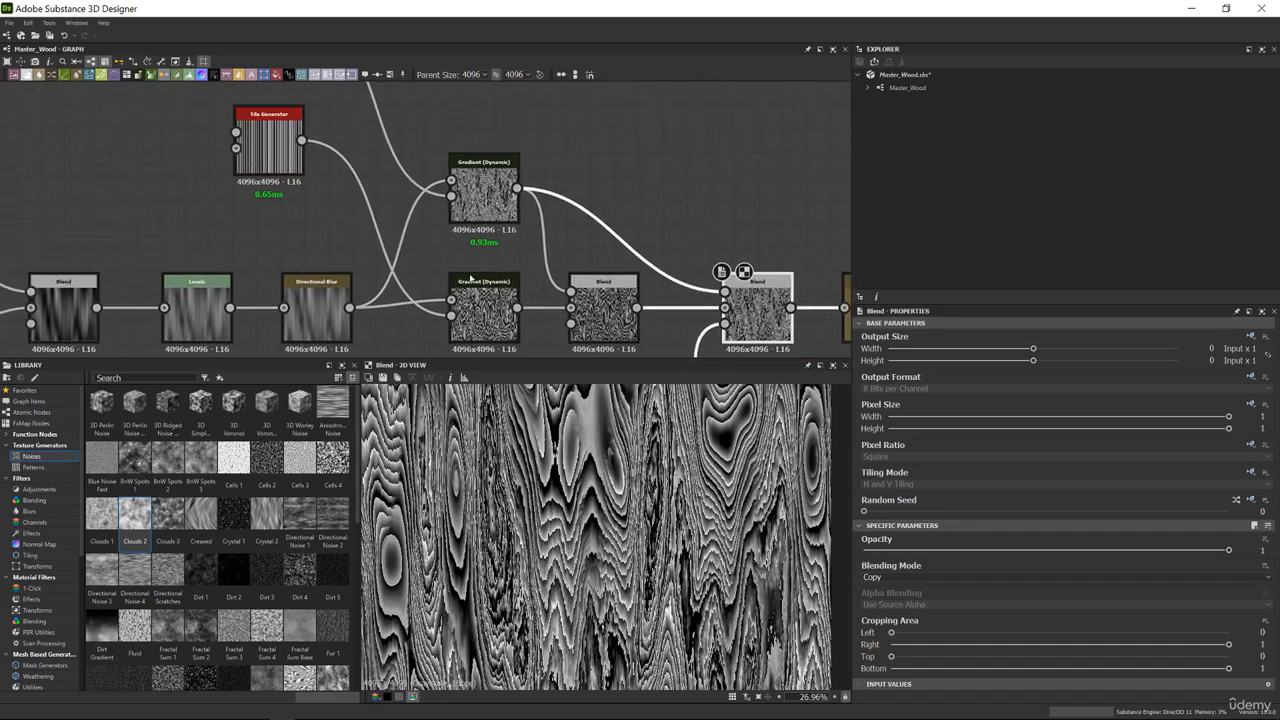
pyautogui.doubleClick(483, 306)
# Try an X Amount of 53 on the Tile Generator feeding the lower Gradient (Dynamic) node
pyautogui.click(268, 142)
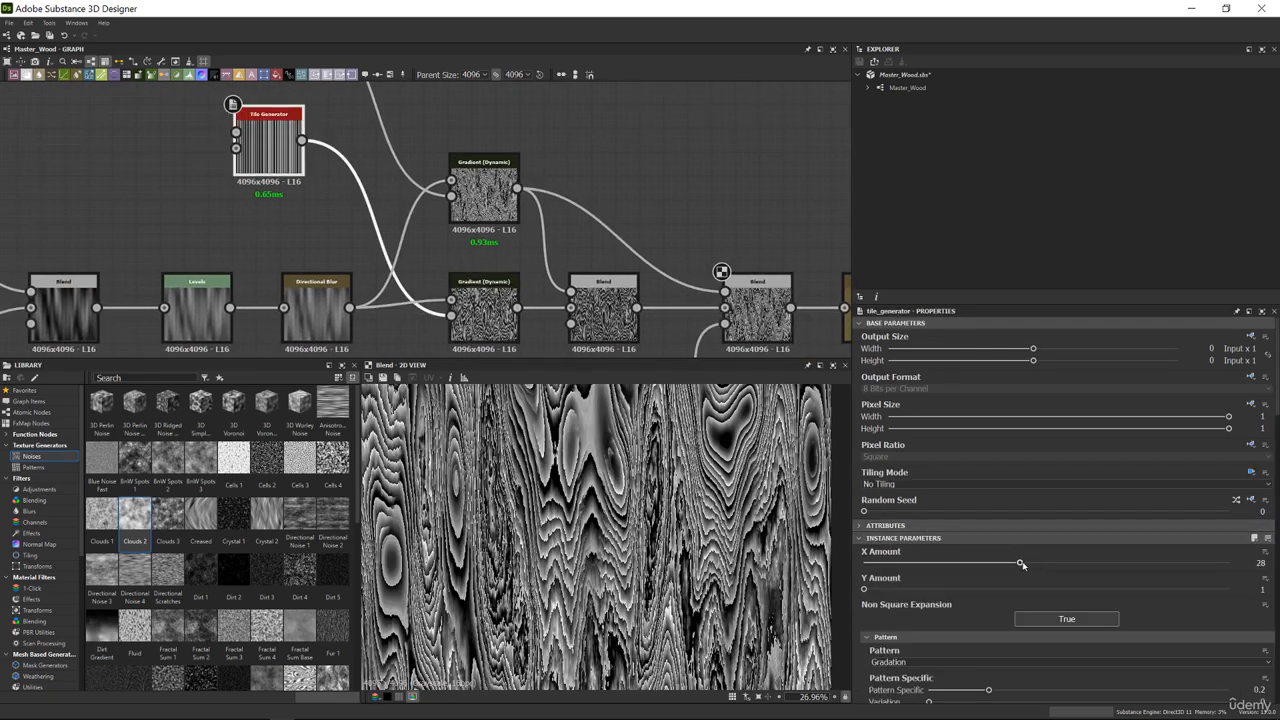
pyautogui.moveTo(1021, 564); pyautogui.dragTo(1253, 573)
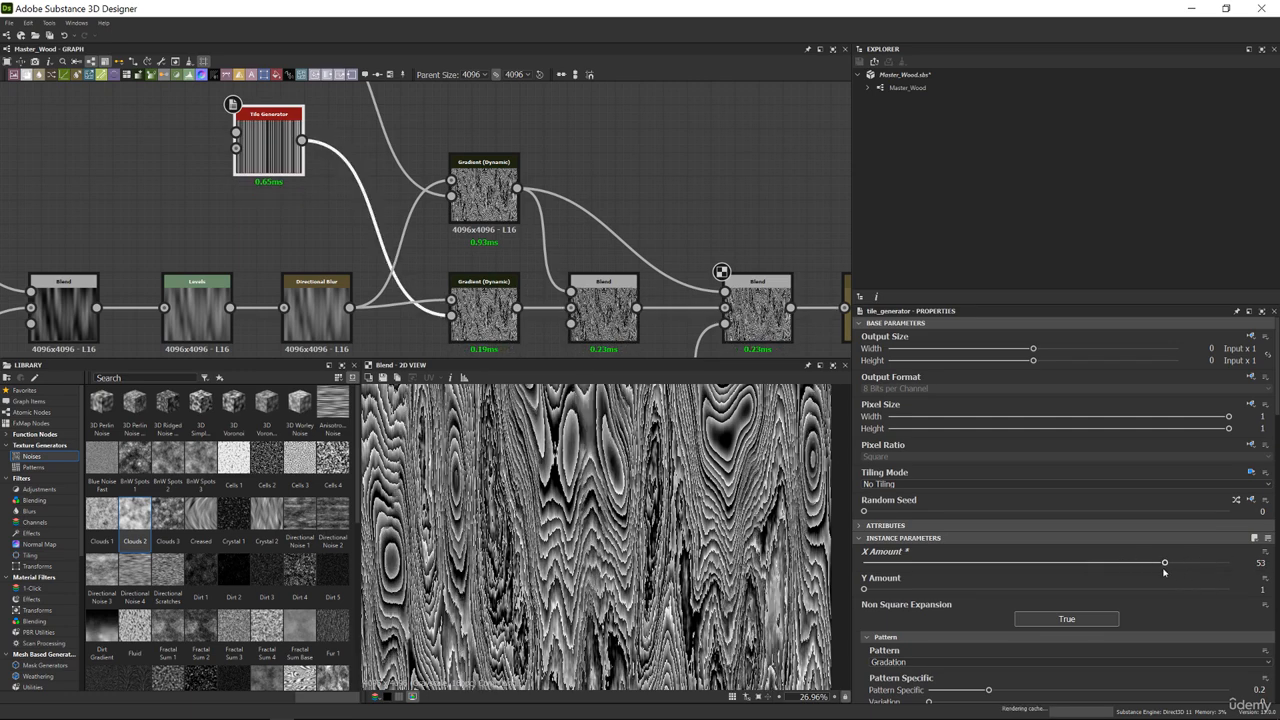
# Compare the outputs of both Gradient (Dynamic) nodes and examine the Directional Blur that feeds them
pyautogui.click(492, 184)
pyautogui.doubleClick(492, 184)
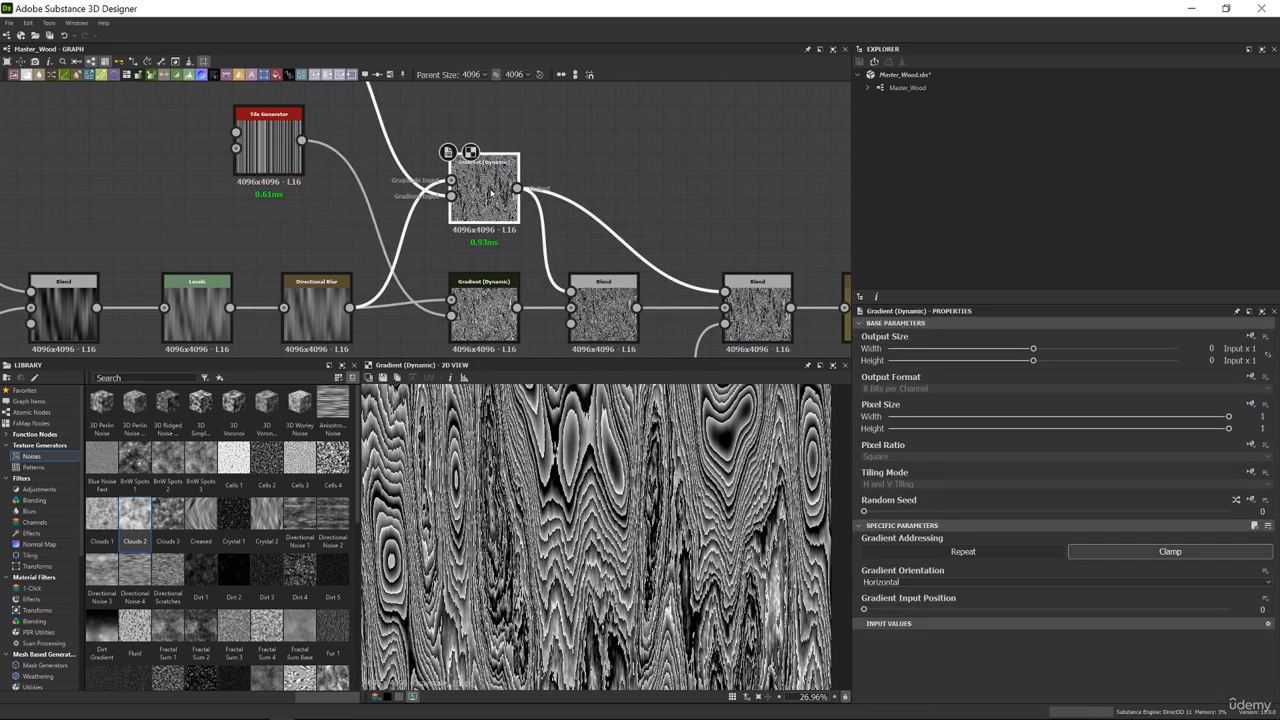
pyautogui.moveTo(492, 186); pyautogui.dragTo(570, 348, button='middle')
pyautogui.moveTo(313, 166); pyautogui.dragTo(325, 154, button='middle')
pyautogui.moveTo(473, 256); pyautogui.dragTo(445, 100, button='middle')
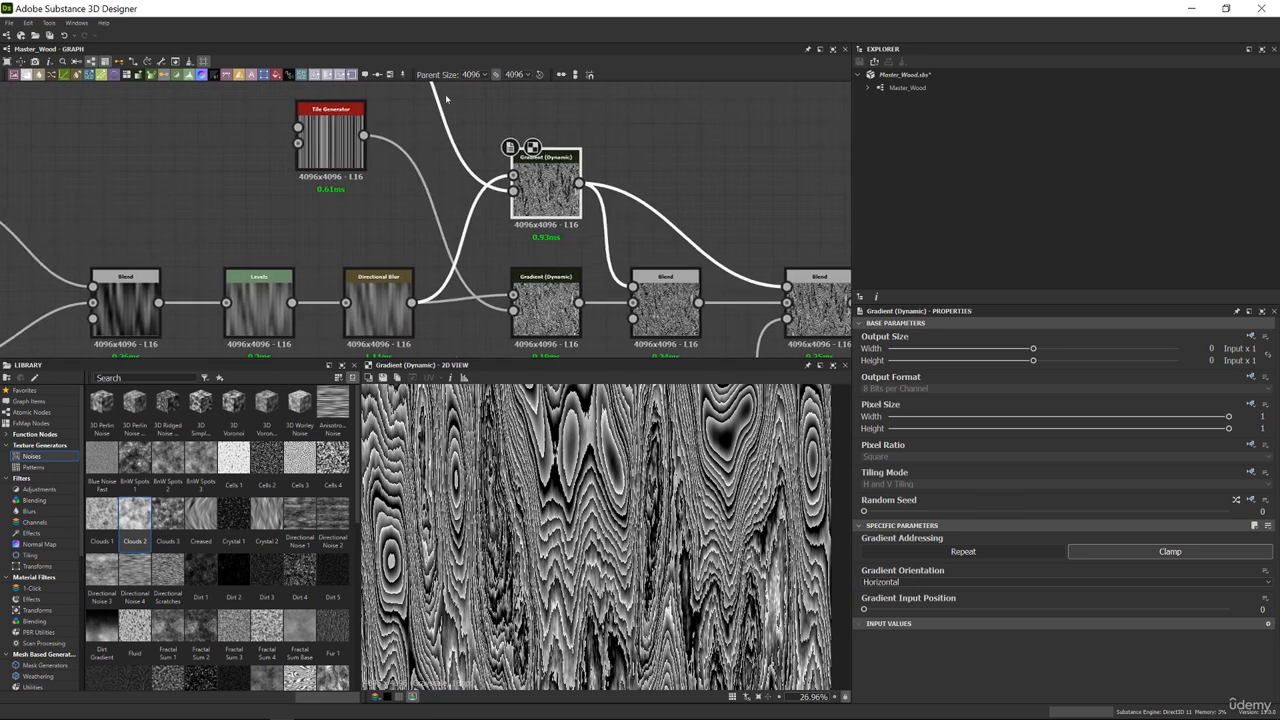
pyautogui.scroll(-1, 560, 492)
pyautogui.moveTo(292, 261); pyautogui.dragTo(401, 186, button='middle')
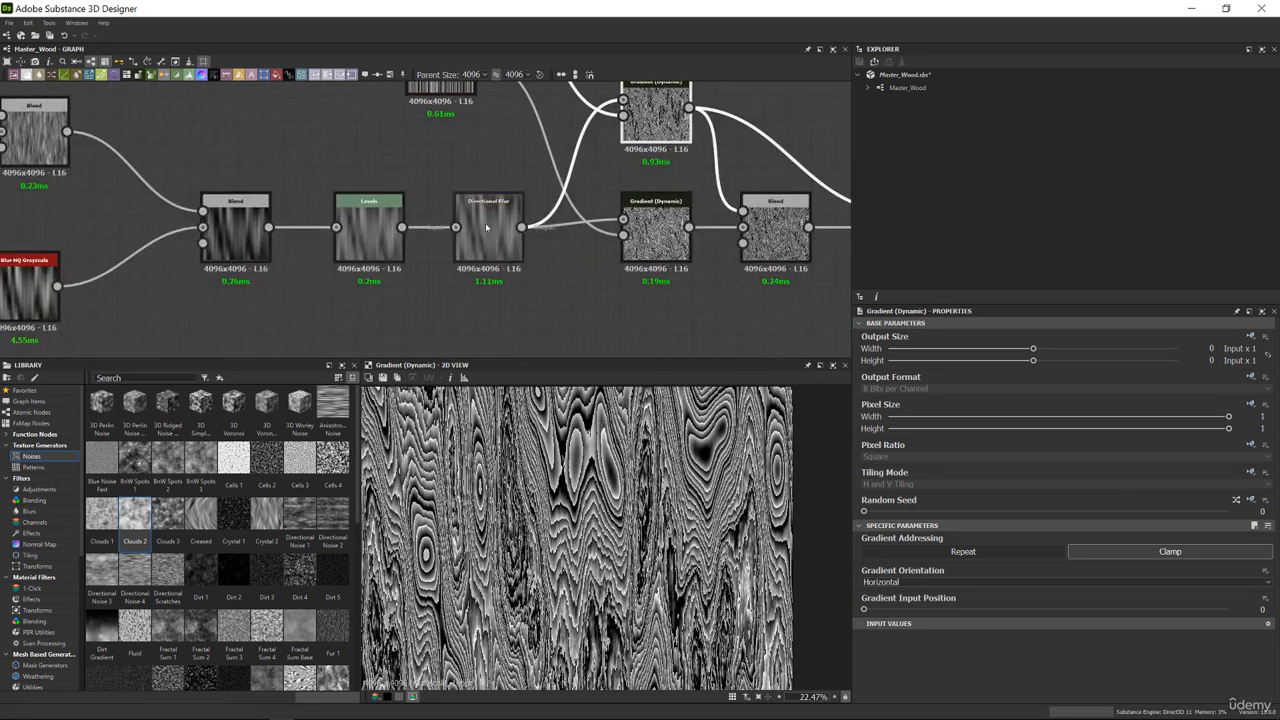
pyautogui.moveTo(562, 170); pyautogui.dragTo(510, 258, button='middle')
pyautogui.doubleClick(442, 307)
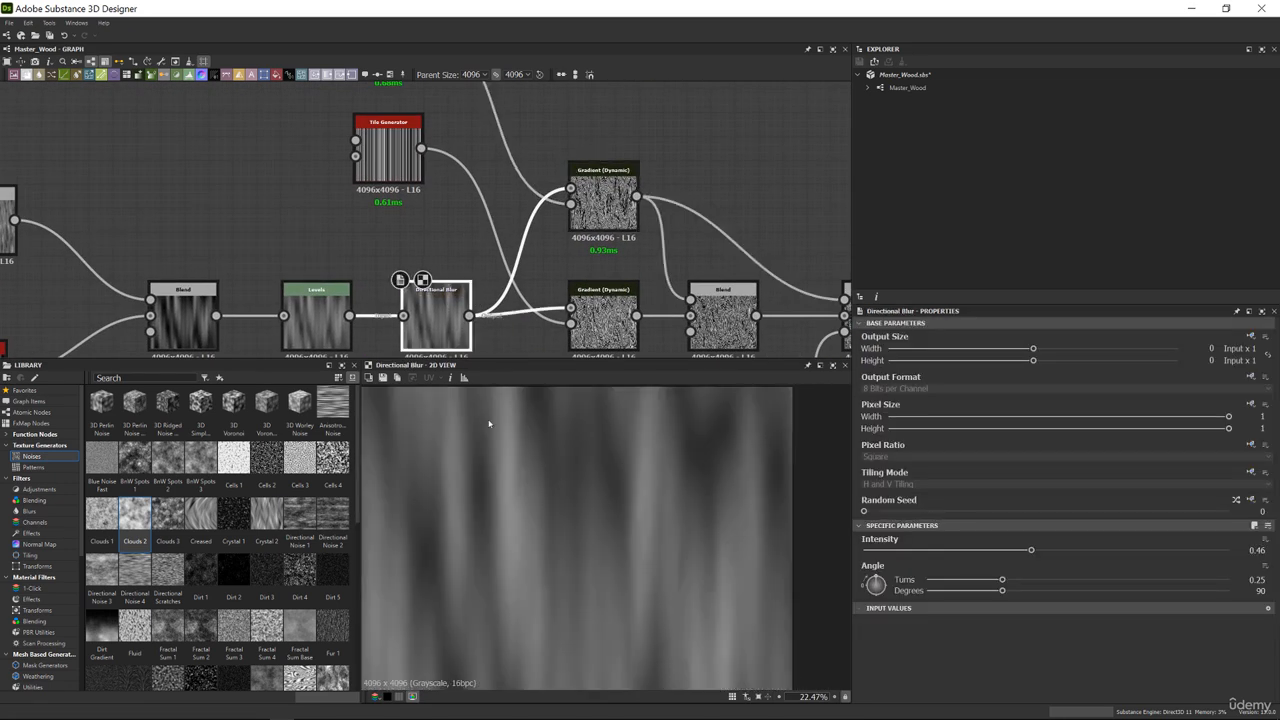
pyautogui.doubleClick(601, 334)
pyautogui.doubleClick(601, 334)
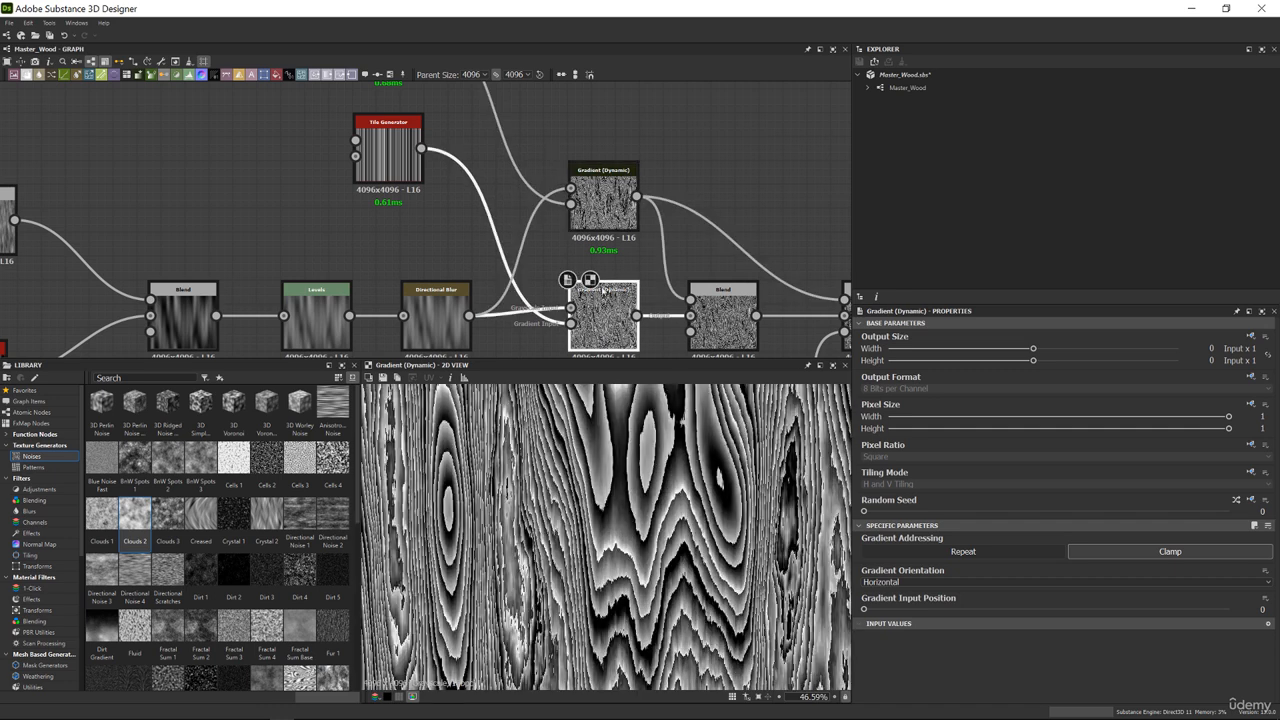
pyautogui.doubleClick(606, 200)
pyautogui.moveTo(609, 200); pyautogui.dragTo(655, 158, button='middle')
pyautogui.doubleClick(466, 292)
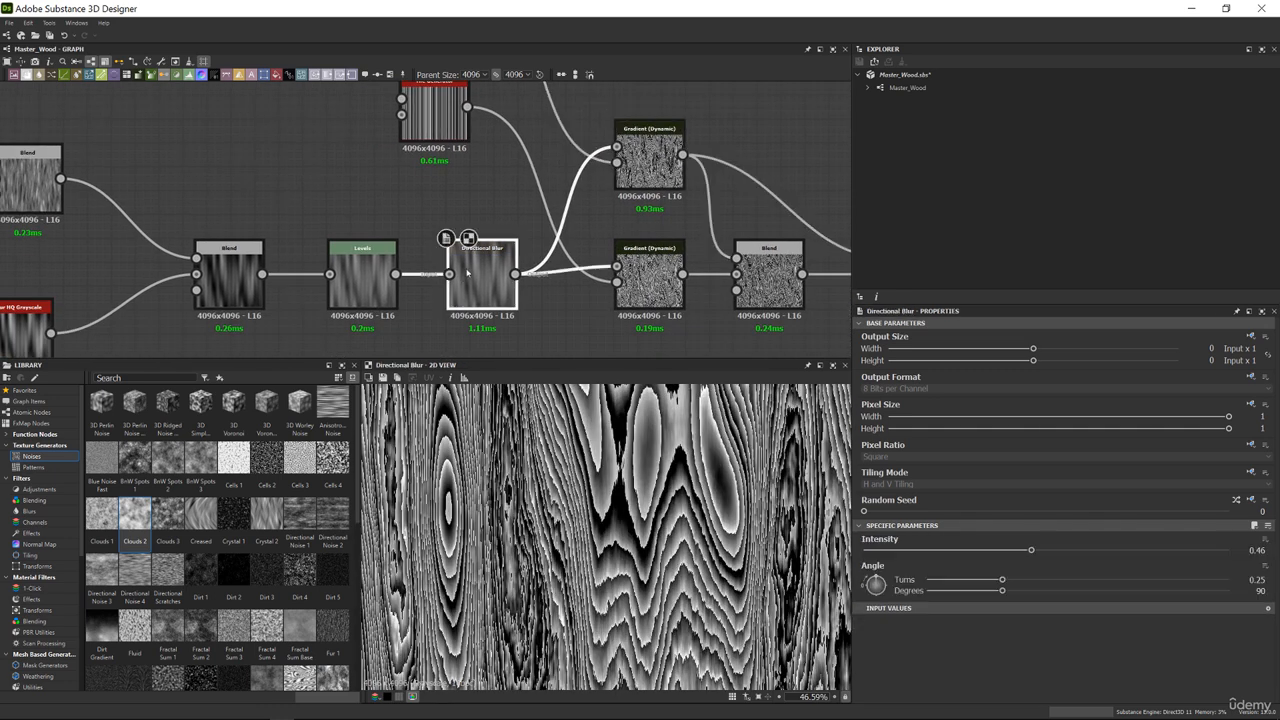
# Preview both gradient Tile Generators and set X Amount to 40 on the one feeding the lower Gradient (Dynamic) node
pyautogui.moveTo(455, 151); pyautogui.dragTo(441, 277, button='middle')
pyautogui.click(438, 147)
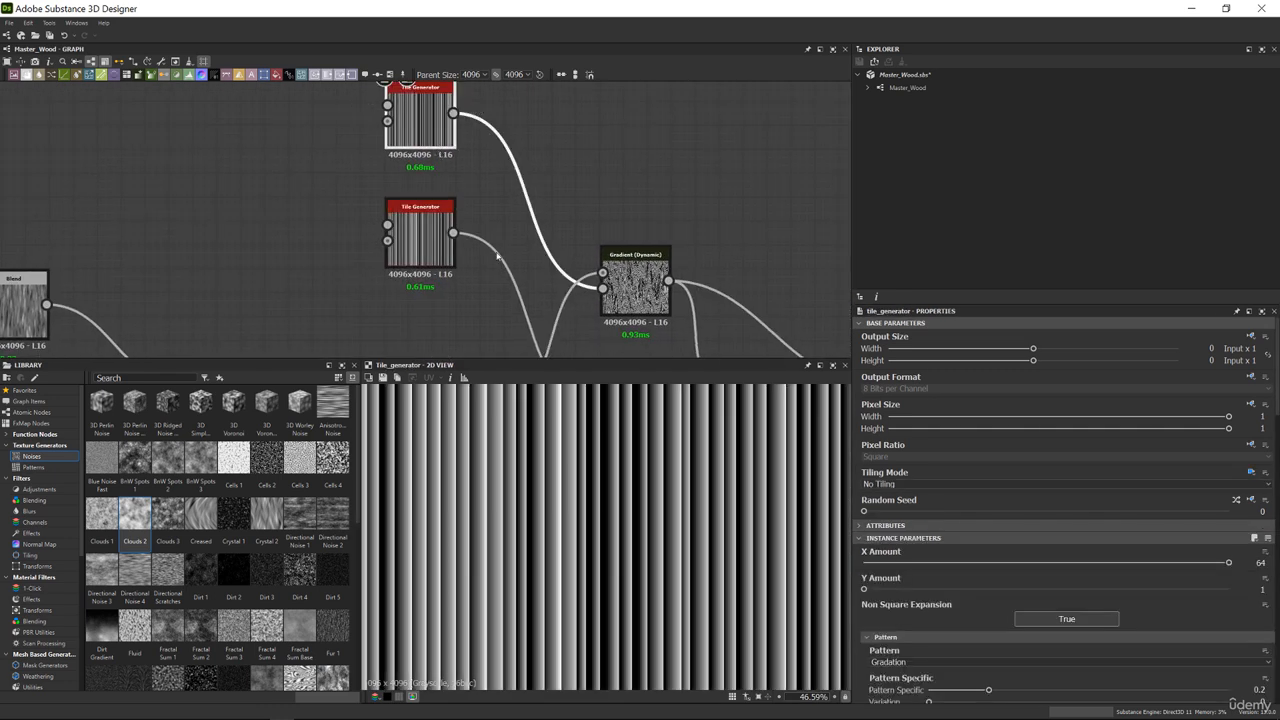
pyautogui.doubleClick(436, 246)
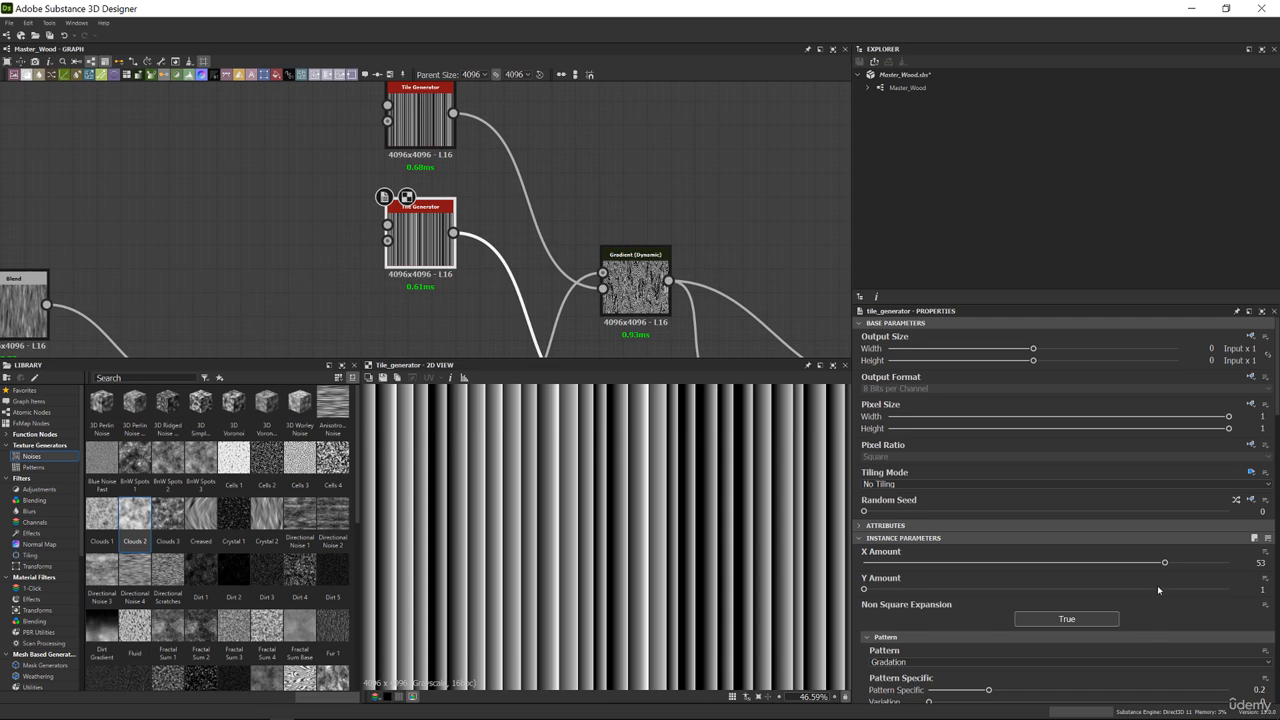
pyautogui.moveTo(1164, 562); pyautogui.dragTo(1089, 563)
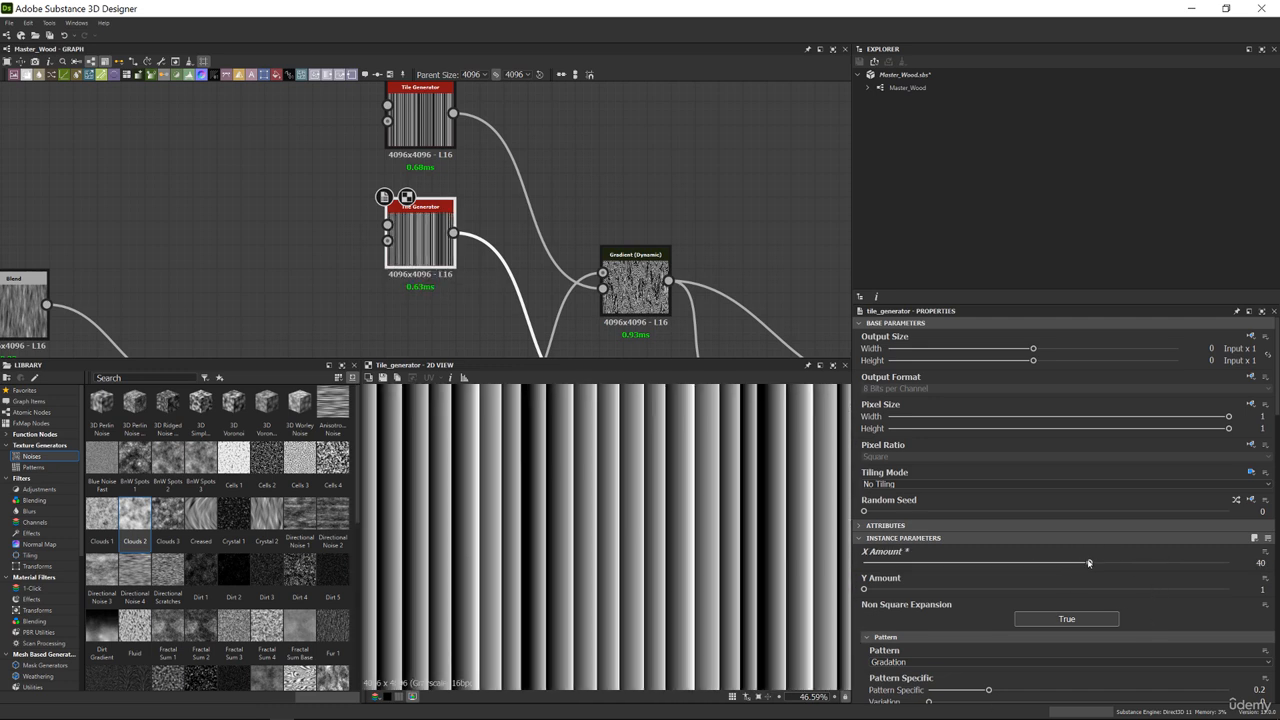
# Preview the upper Gradient (Dynamic) node and set its Tile Generator's X Amount to 80
pyautogui.doubleClick(604, 258)
pyautogui.click(420, 120)
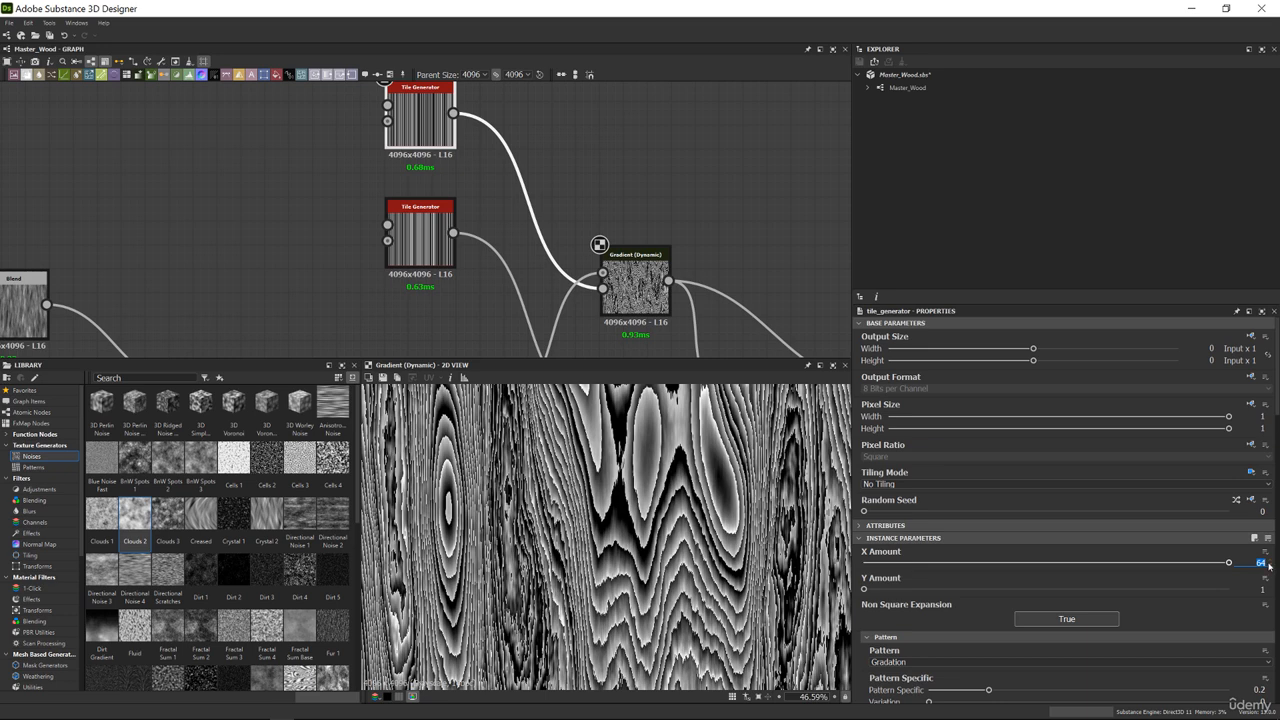
pyautogui.write('80')
pyautogui.press('Return')
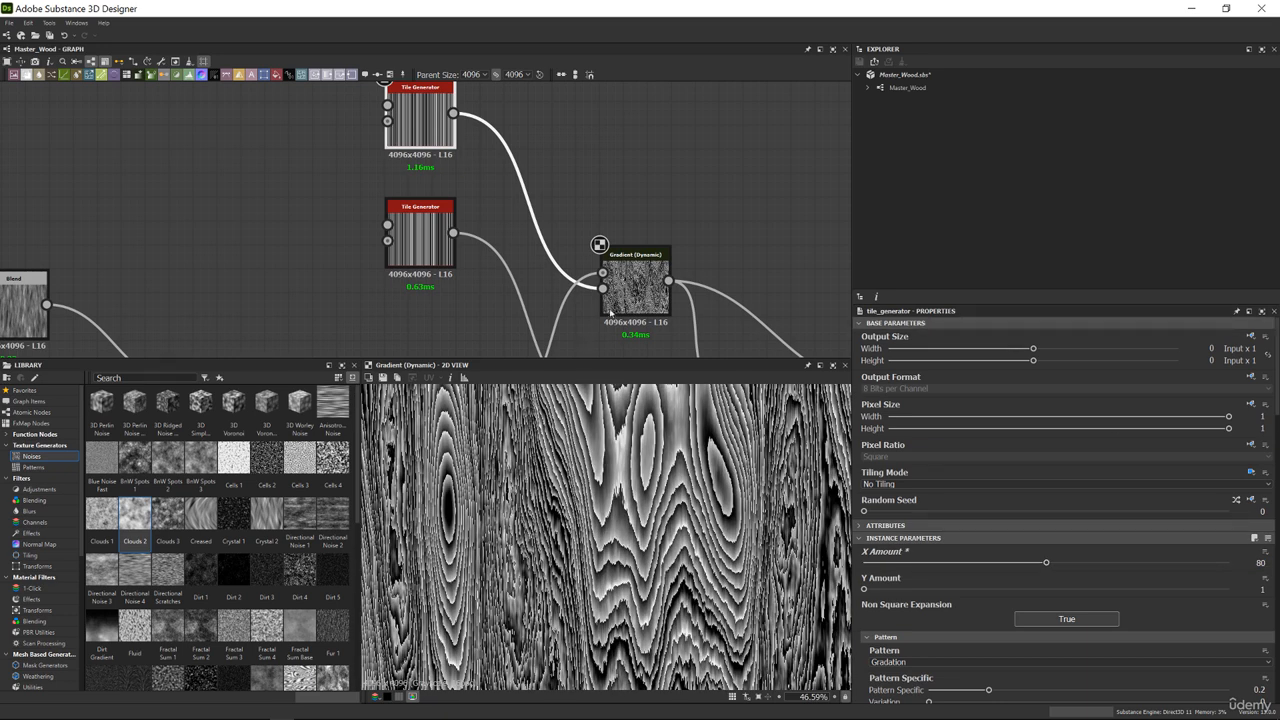
pyautogui.scroll(-1, 610, 313)
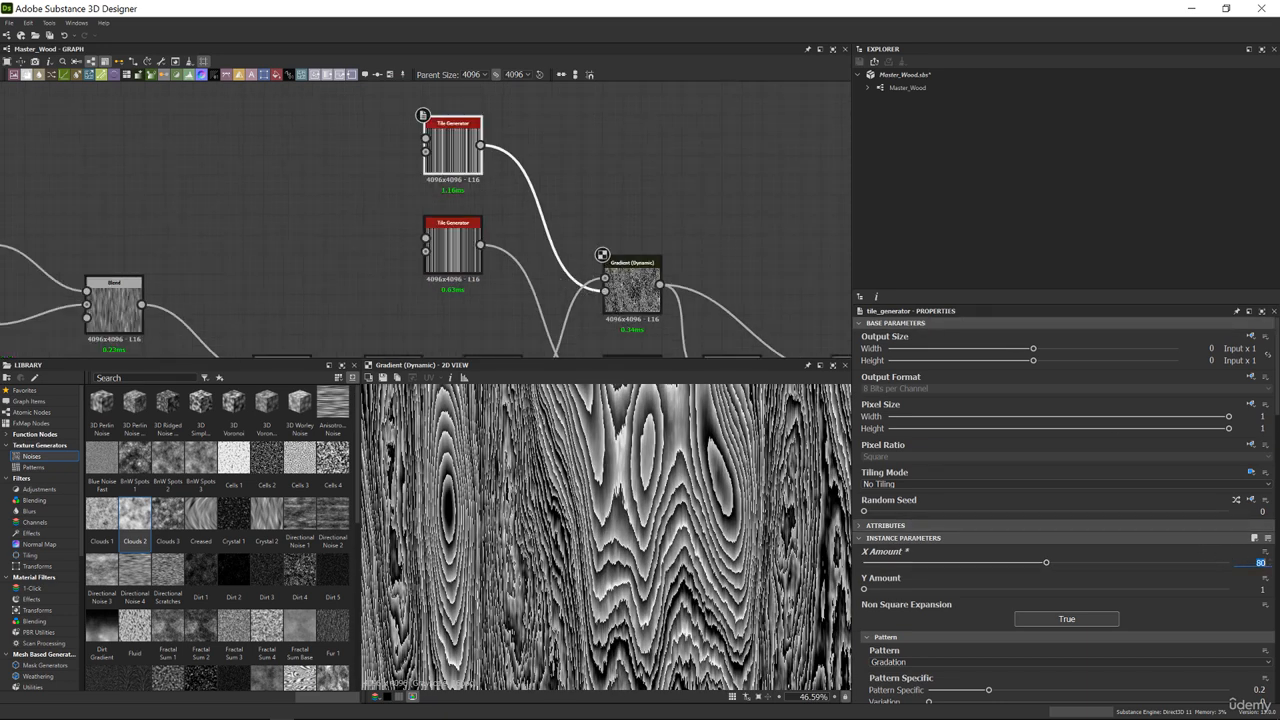
# Set X Amount to 70 on the upper gradient's Tile Generator and preview the Blend node that combines both grain patterns
pyautogui.write('70')
pyautogui.press('Return')
pyautogui.scroll(-1, 620, 197)
pyautogui.moveTo(614, 199); pyautogui.dragTo(403, 4, button='middle')
pyautogui.doubleClick(602, 161)
pyautogui.moveTo(553, 195); pyautogui.dragTo(81, 257, button='middle')
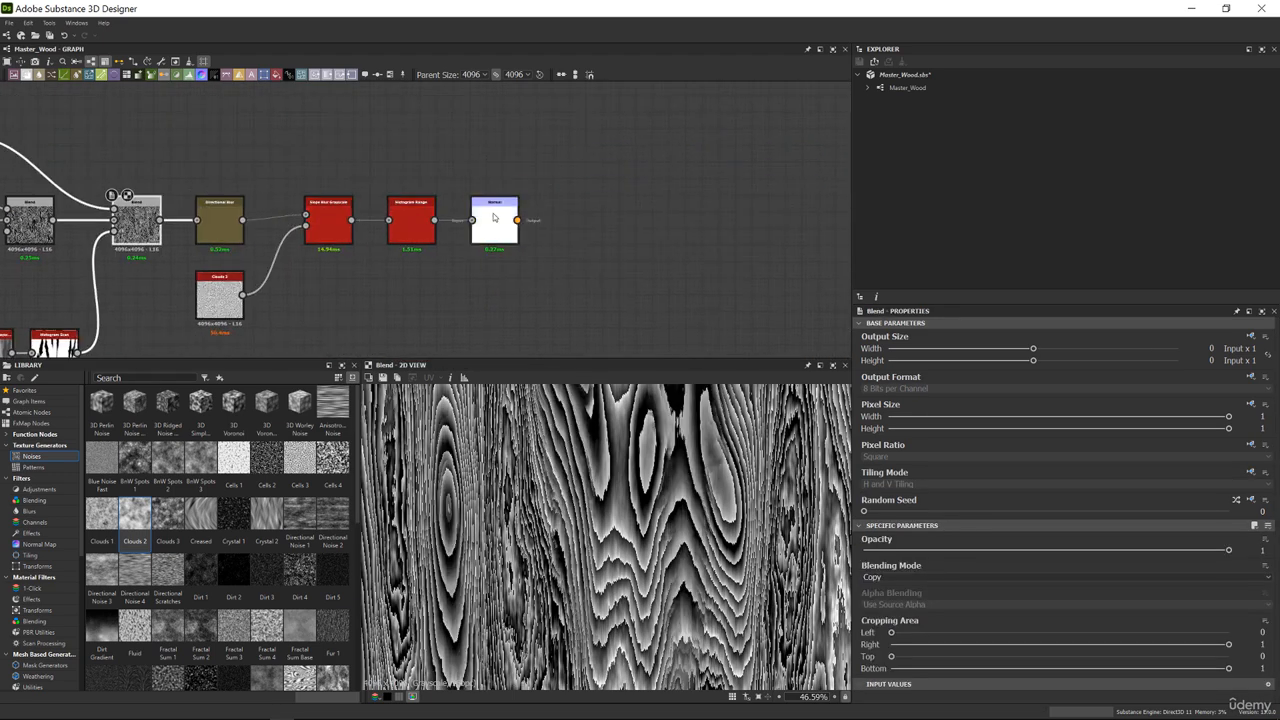
# Preview the Histogram Range node and examine the combined wood grain along with the overall node layout
pyautogui.doubleClick(411, 219)
pyautogui.moveTo(420, 225); pyautogui.dragTo(491, 225, button='middle')
pyautogui.scroll(-5, 640, 517)
pyautogui.scroll(2, 640, 517)
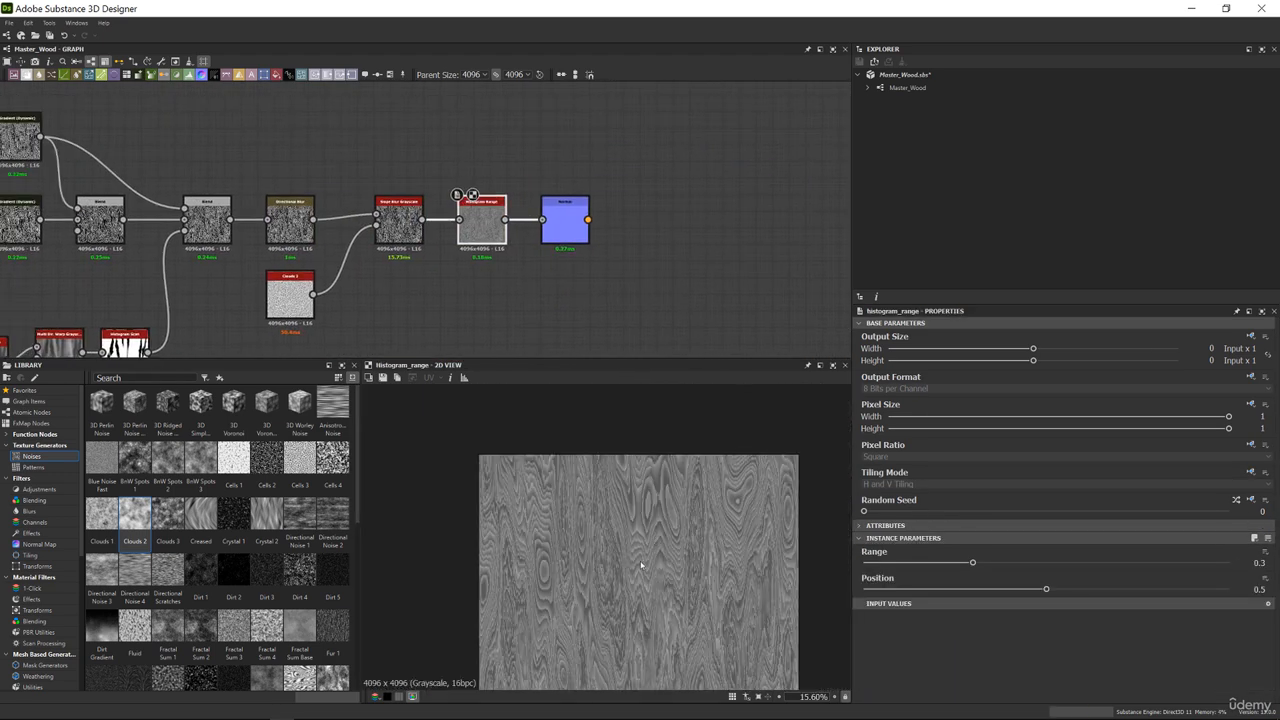
pyautogui.moveTo(718, 492); pyautogui.dragTo(712, 322, button='middle')
pyautogui.moveTo(636, 540); pyautogui.dragTo(658, 588, button='middle')
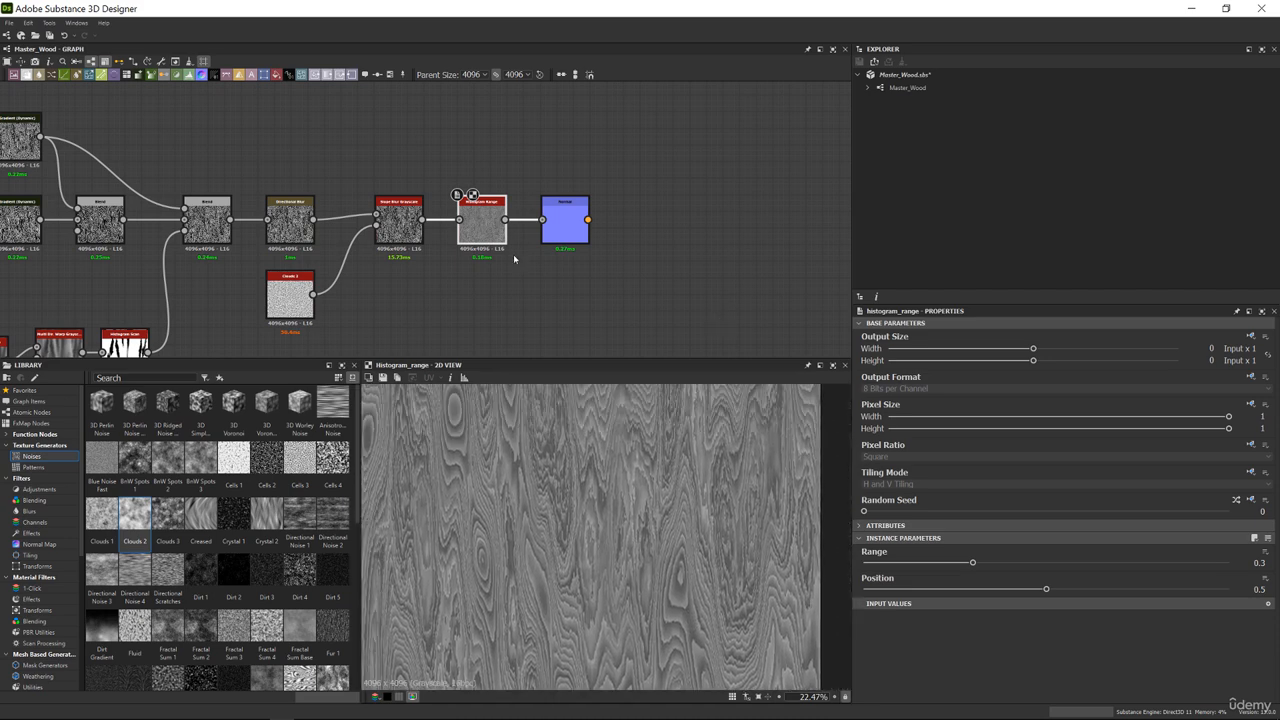
pyautogui.scroll(-2, 446, 228)
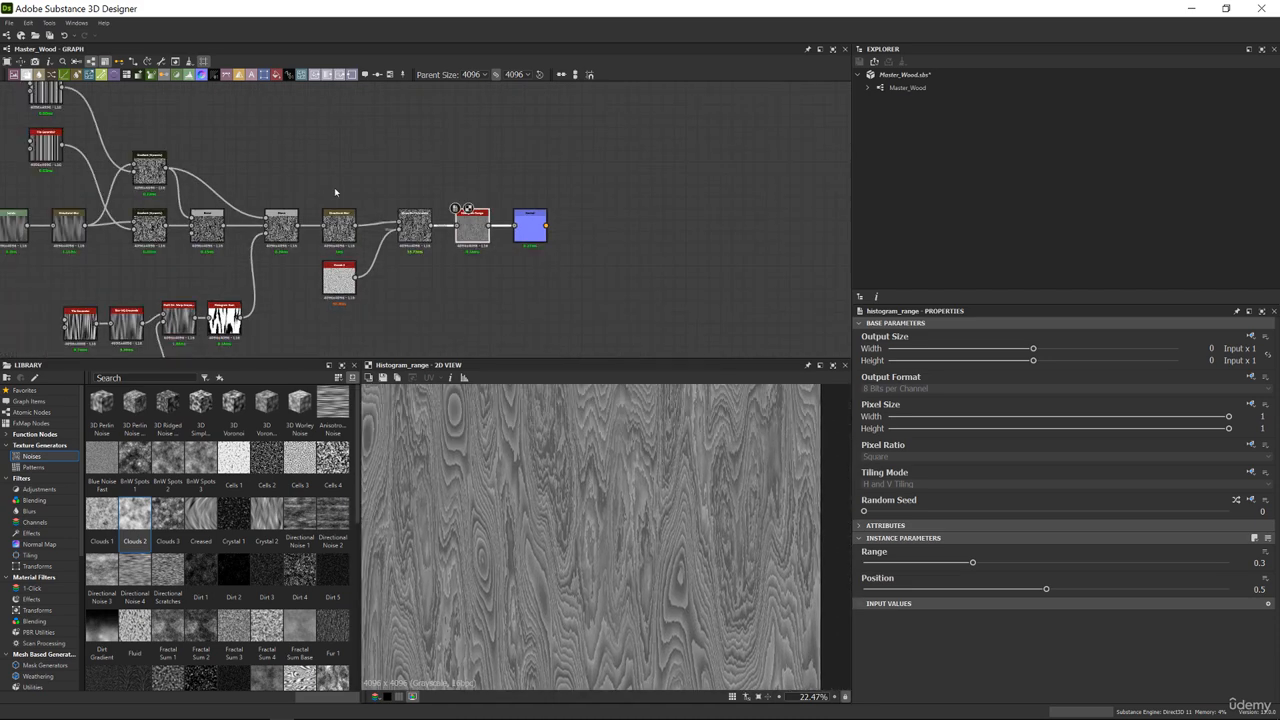
pyautogui.moveTo(296, 172); pyautogui.dragTo(580, 238, button='middle')
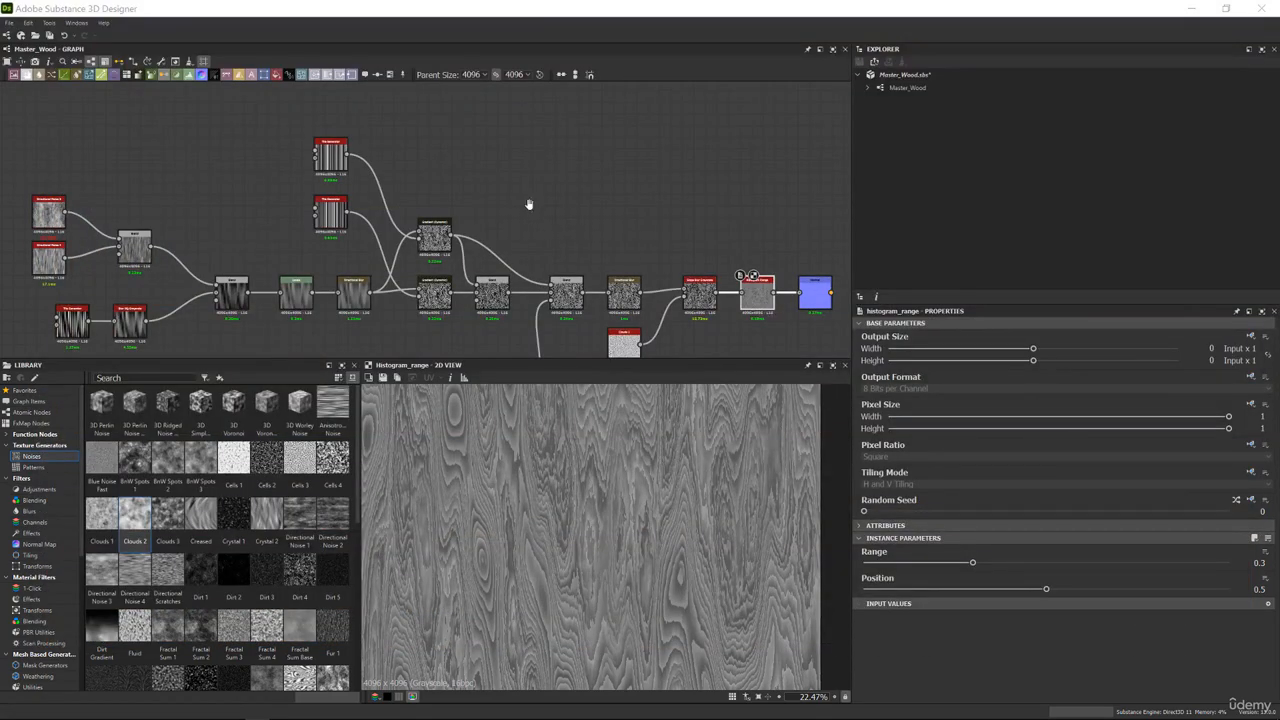
pyautogui.scroll(-3, 540, 219)
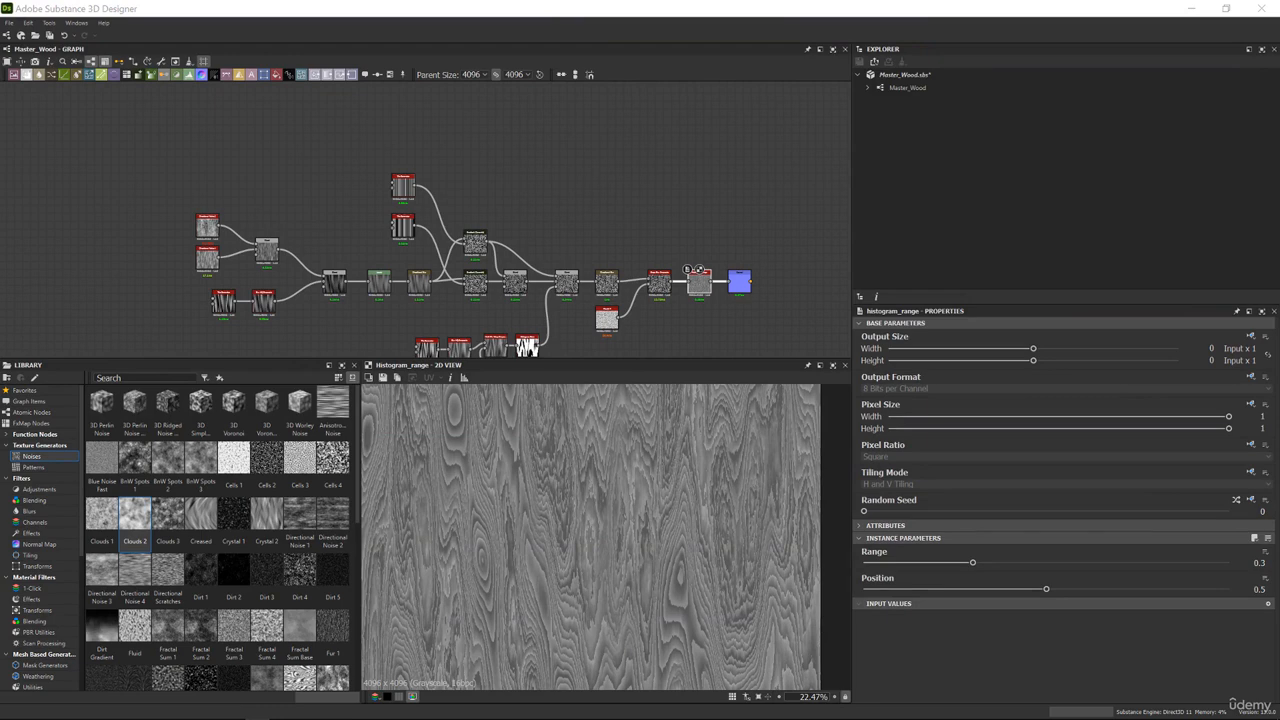
pyautogui.moveTo(586, 113); pyautogui.dragTo(560, 174, button='middle')
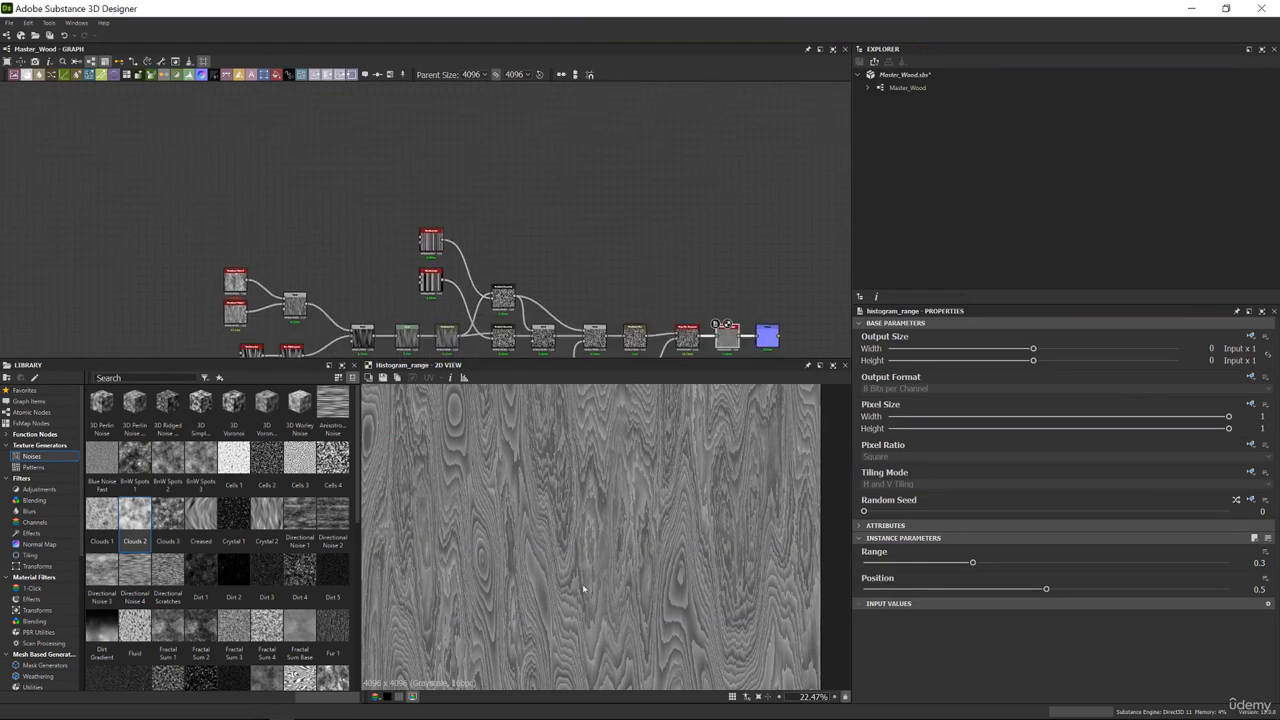
pyautogui.scroll(-2, 547, 478)
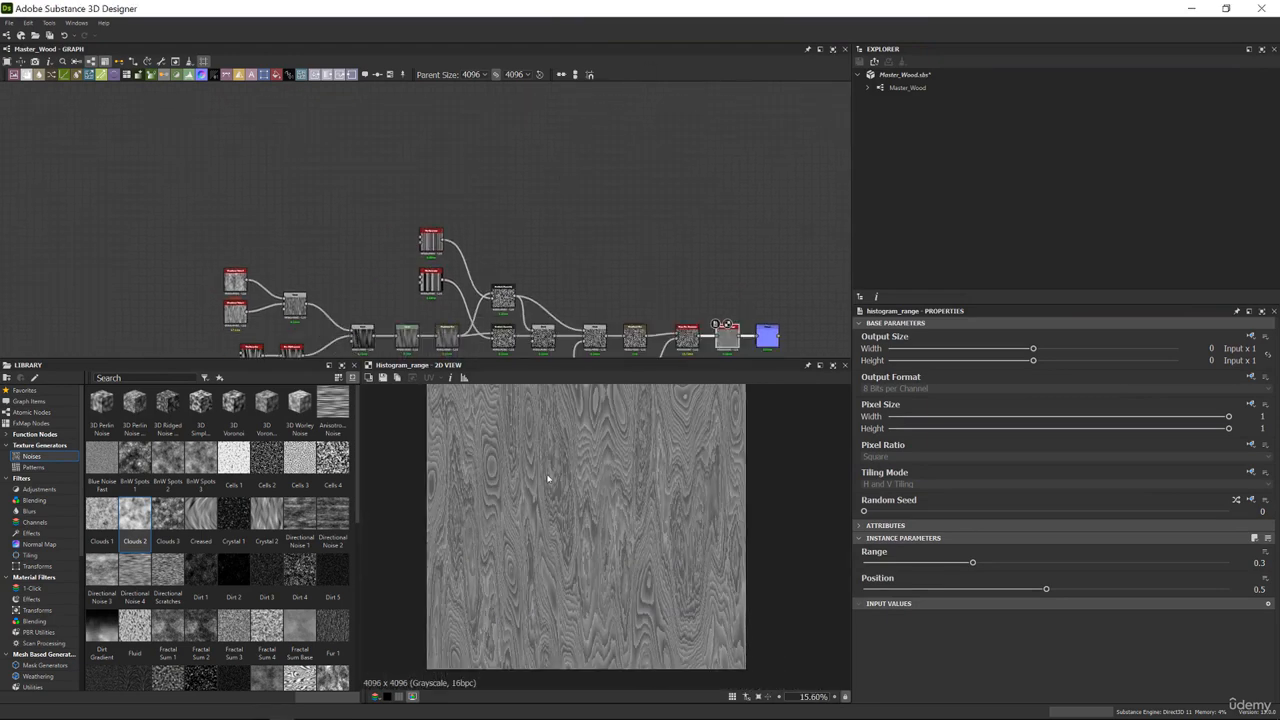
# Add a Tile Generator from the library's pattern generators to the empty area above the grain nodes
pyautogui.click(33, 467)
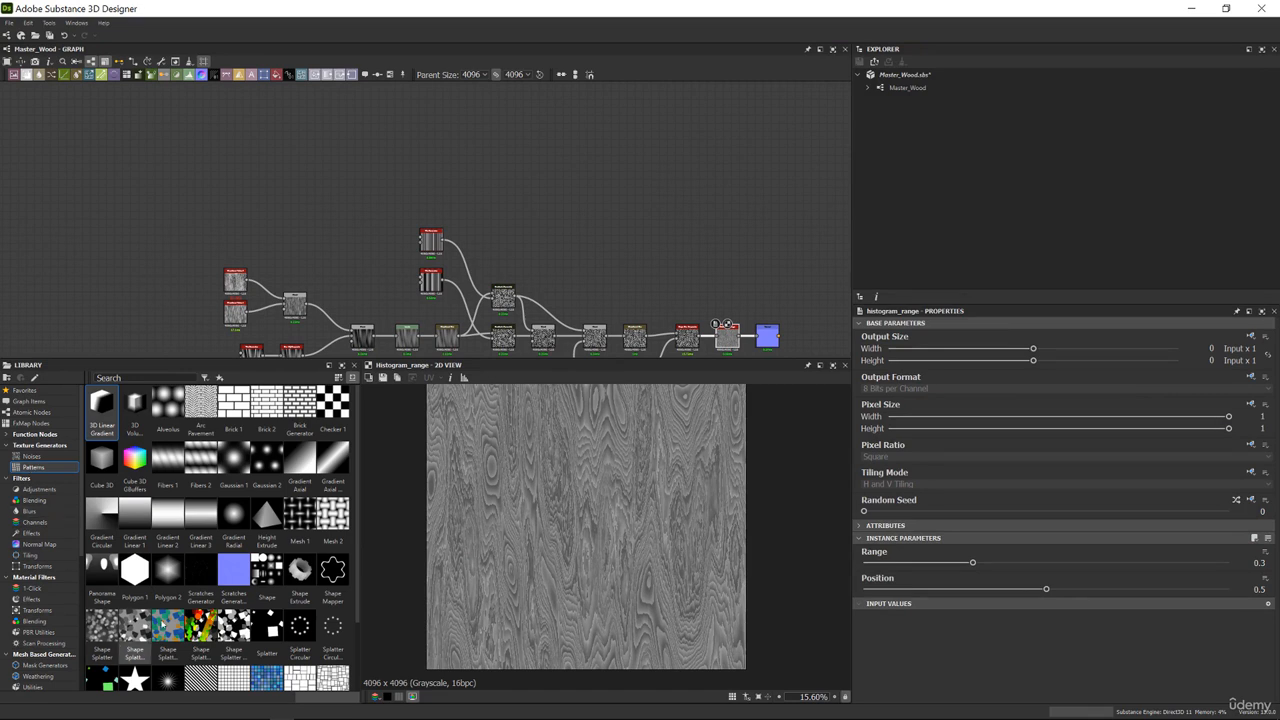
pyautogui.scroll(-2, 203, 596)
pyautogui.moveTo(234, 598); pyautogui.dragTo(288, 122)
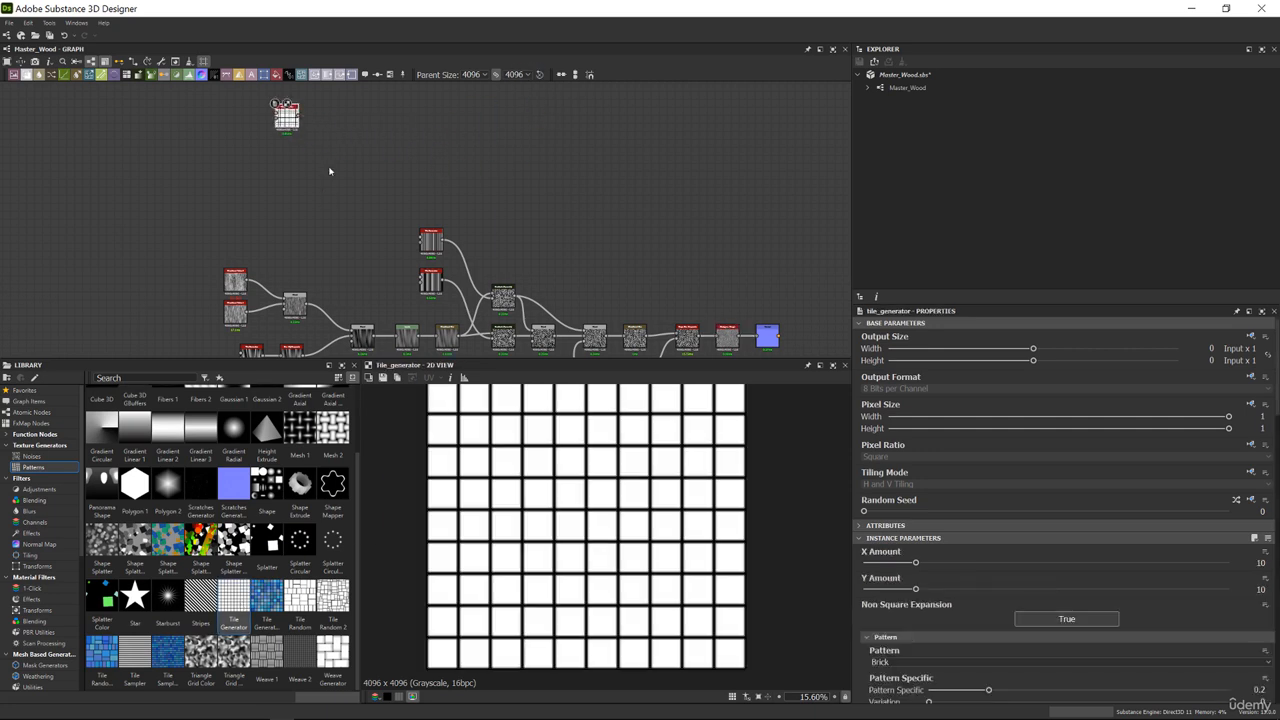
# Enclose the existing grain nodes, except the new Tile Generator, in a frame titled "Main Grains"
pyautogui.scroll(-3, 313, 174)
pyautogui.moveTo(229, 155); pyautogui.dragTo(617, 348)
pyautogui.moveTo(469, 185); pyautogui.dragTo(471, 199, button='middle')
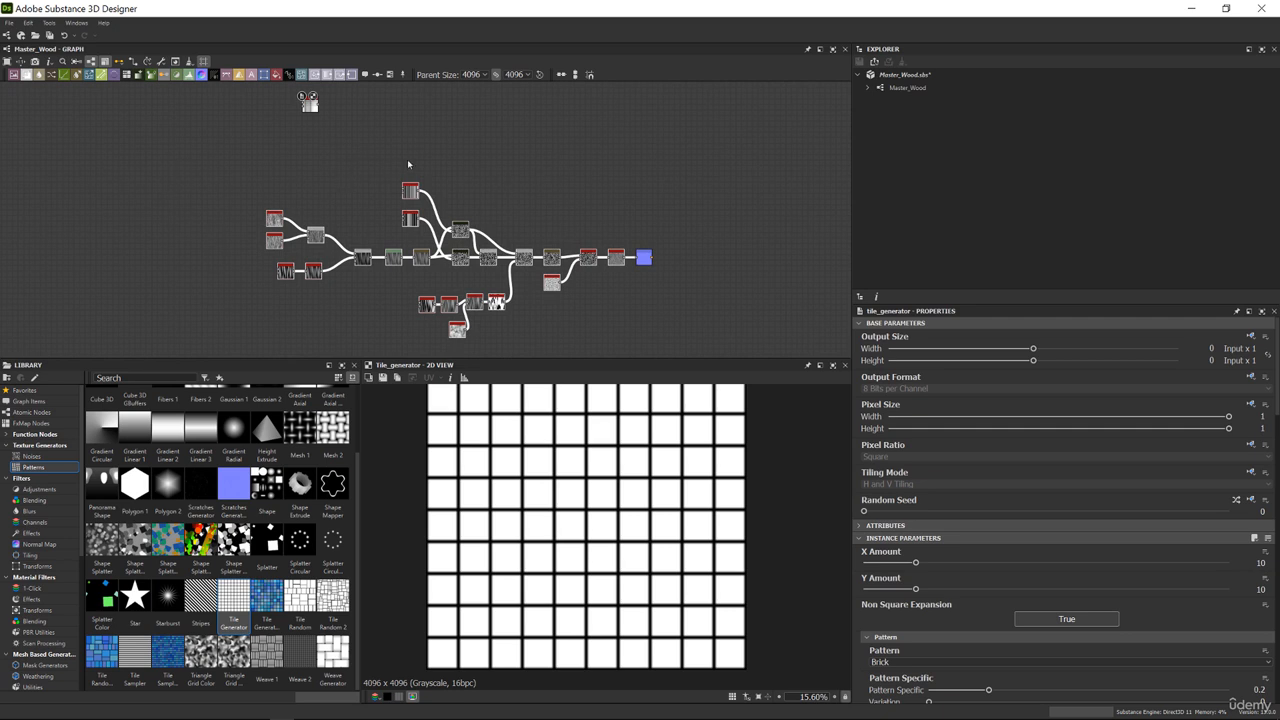
pyautogui.rightClick(473, 177)
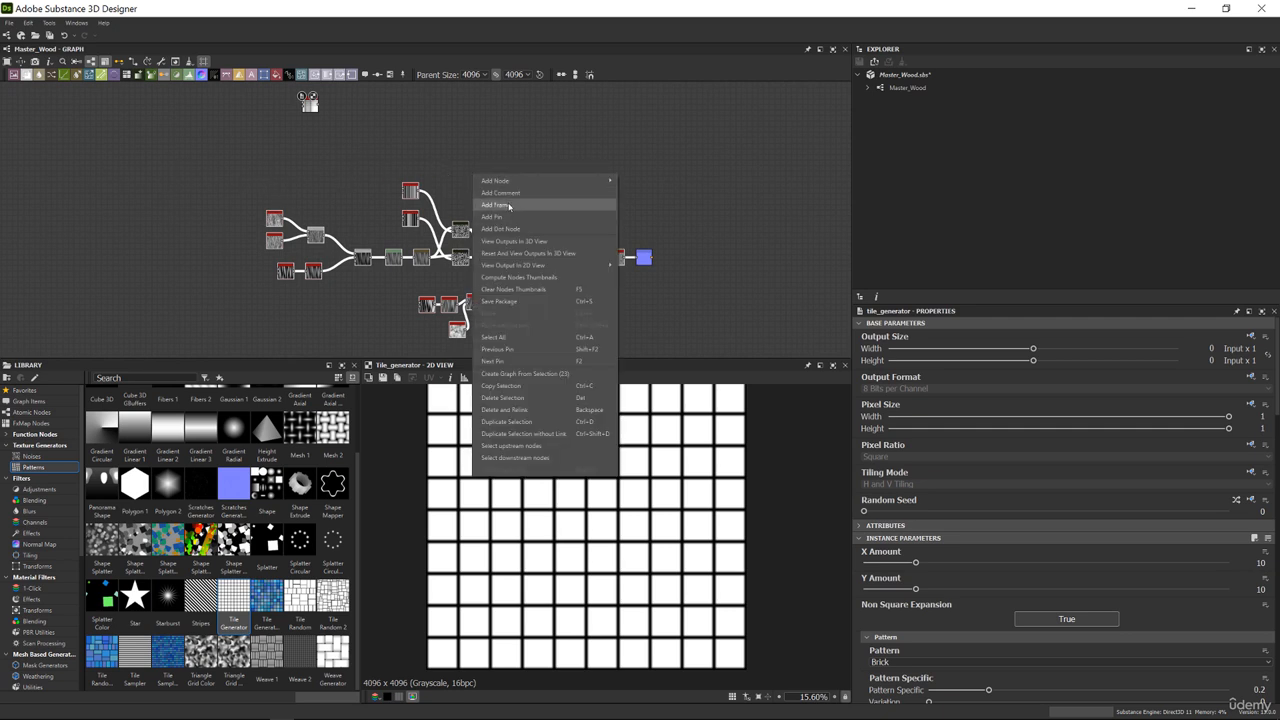
pyautogui.click(496, 204)
pyautogui.moveTo(936, 379); pyautogui.dragTo(641, 348)
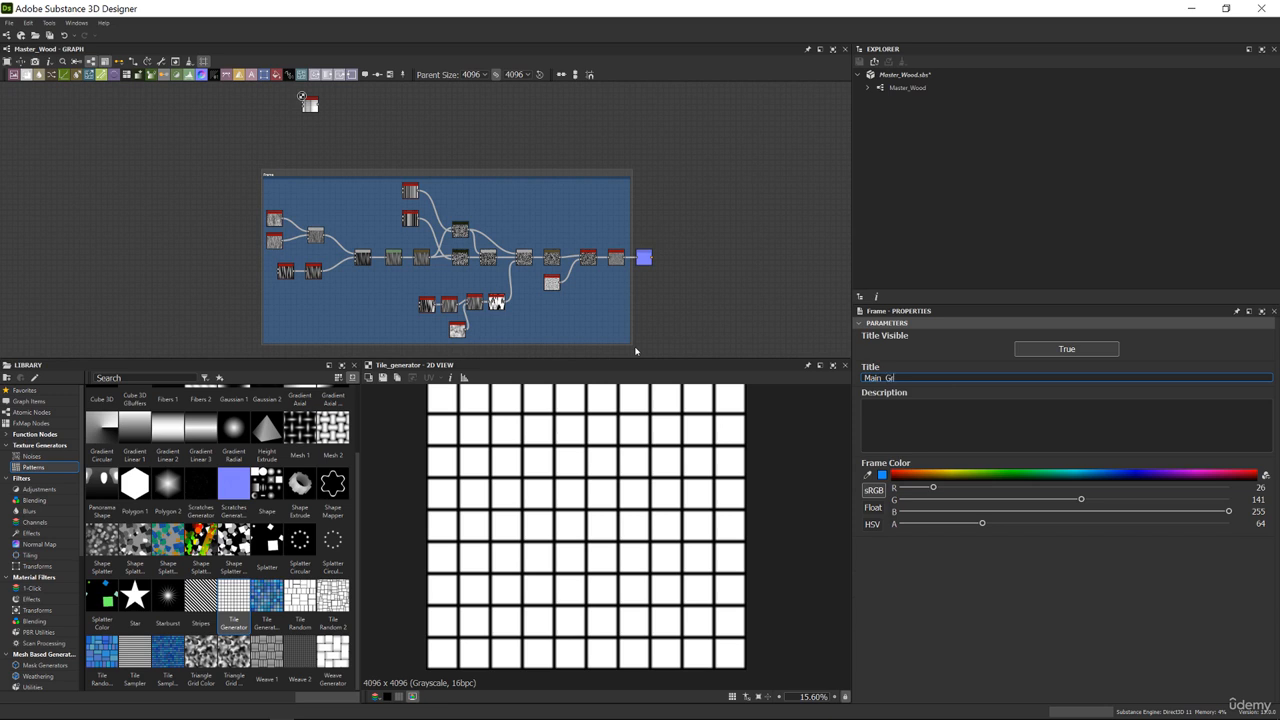
# Set the new Tile Generator's Pattern to Disc, with X Amount and Y Amount both at 6
pyautogui.moveTo(411, 197); pyautogui.dragTo(480, 283, button='middle')
pyautogui.scroll(3, 330, 128)
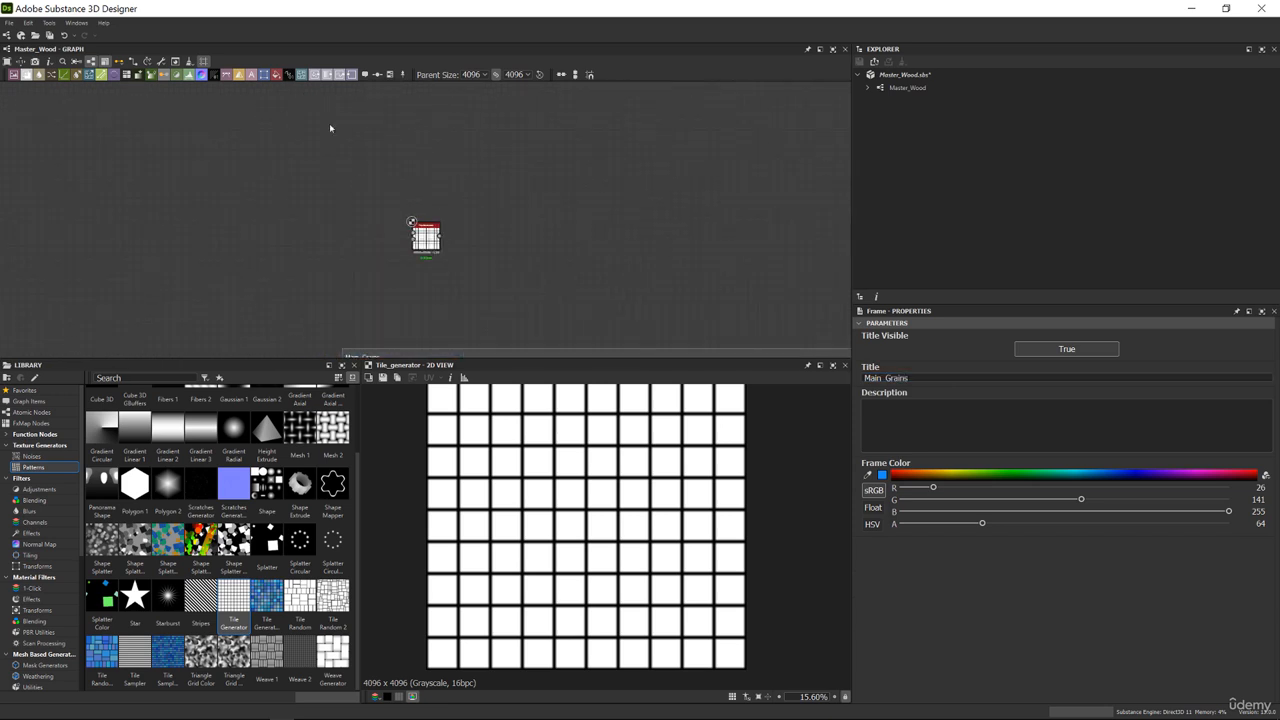
pyautogui.moveTo(430, 243); pyautogui.dragTo(391, 215)
pyautogui.scroll(-2, 720, 500)
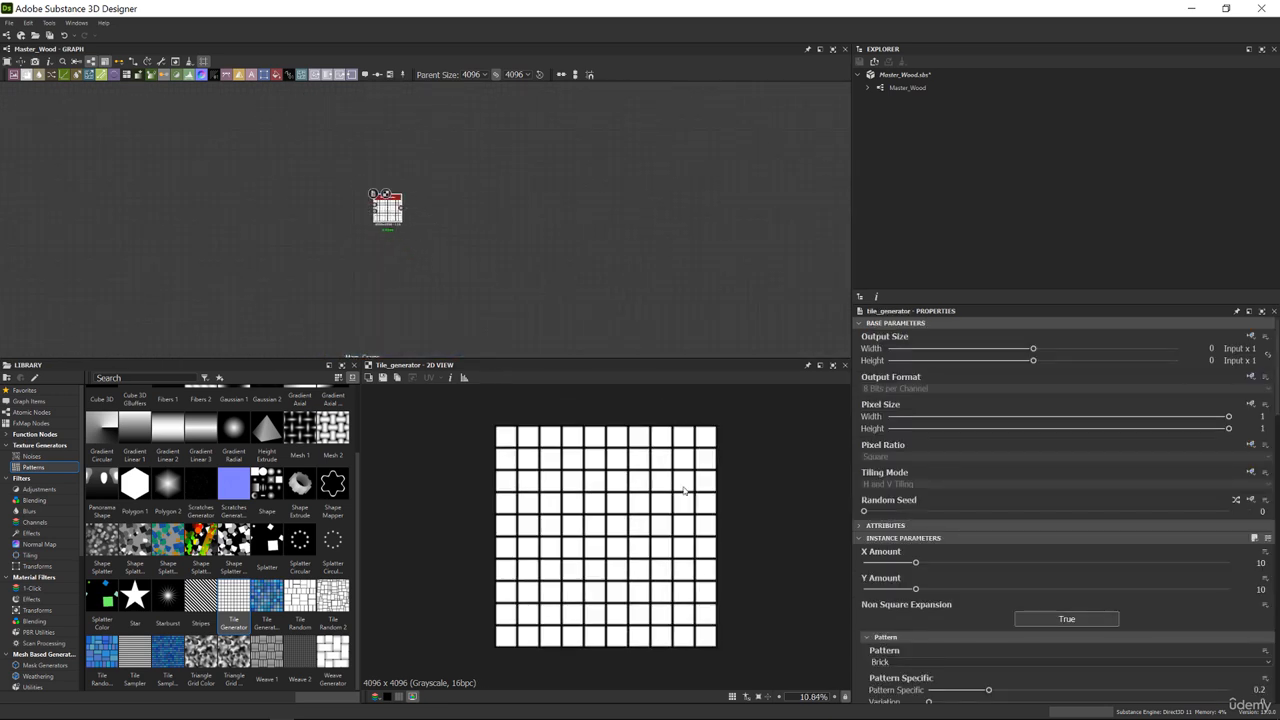
pyautogui.scroll(1, 683, 487)
pyautogui.scroll(-3, 1017, 575)
pyautogui.scroll(7, 928, 517)
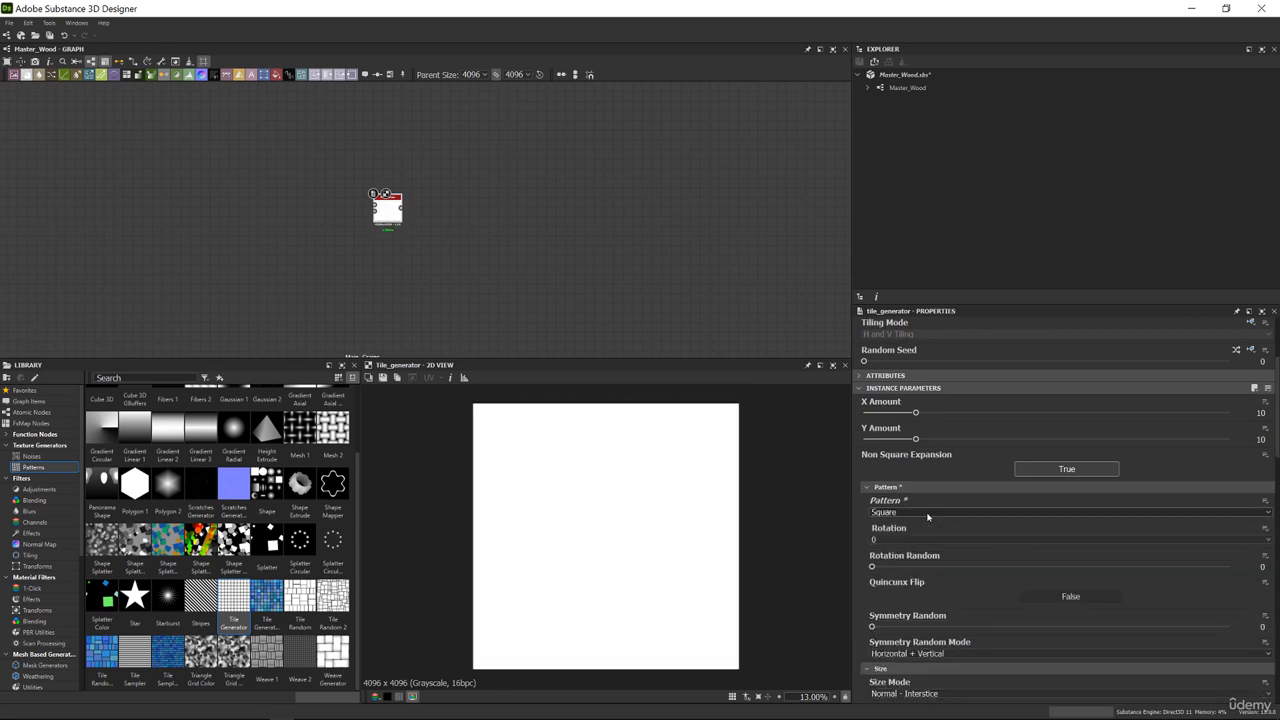
pyautogui.scroll(-1, 928, 517)
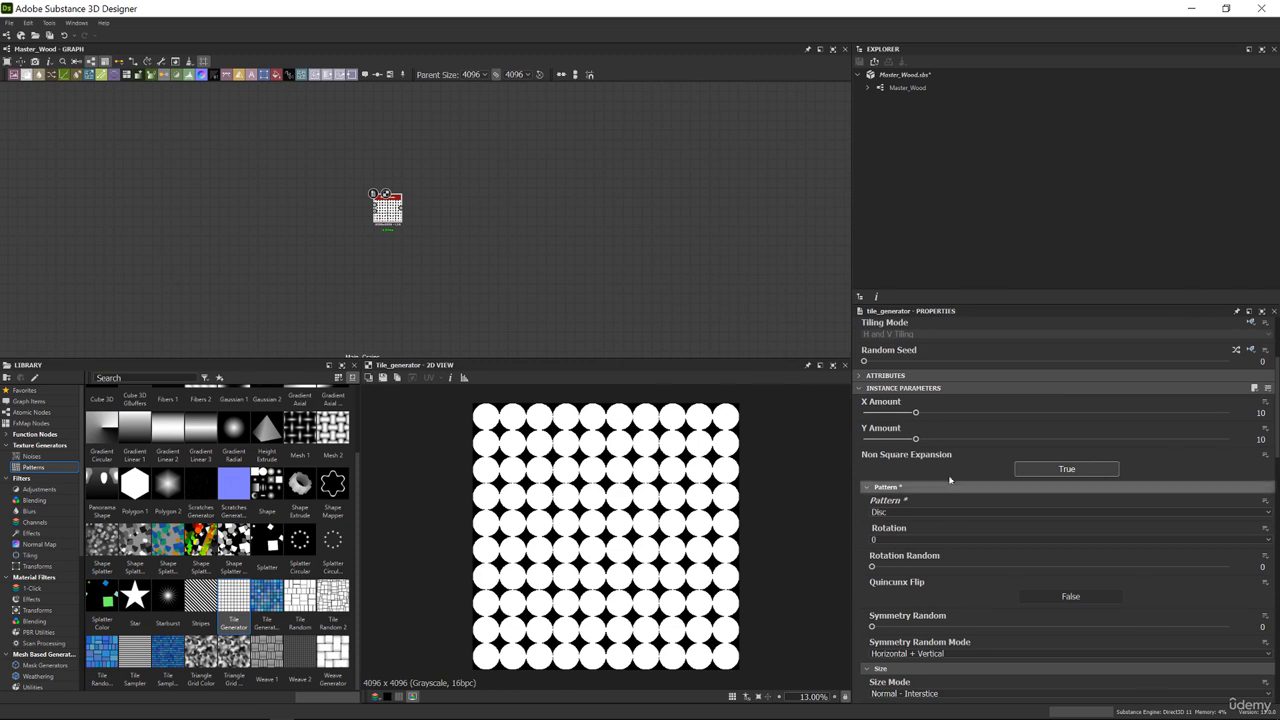
pyautogui.moveTo(914, 413); pyautogui.dragTo(894, 440)
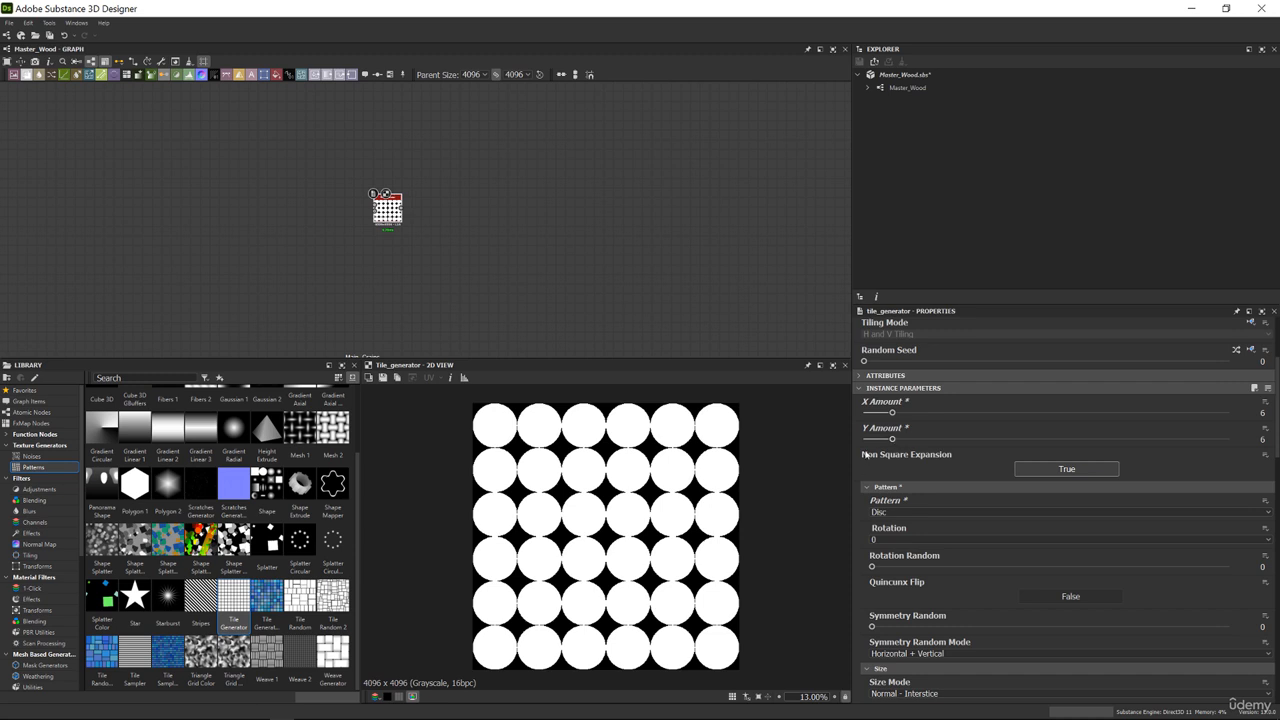
# Shrink and vary the discs with a Scale of 0.13 and a Scale Random of 0.63
pyautogui.scroll(-5, 919, 512)
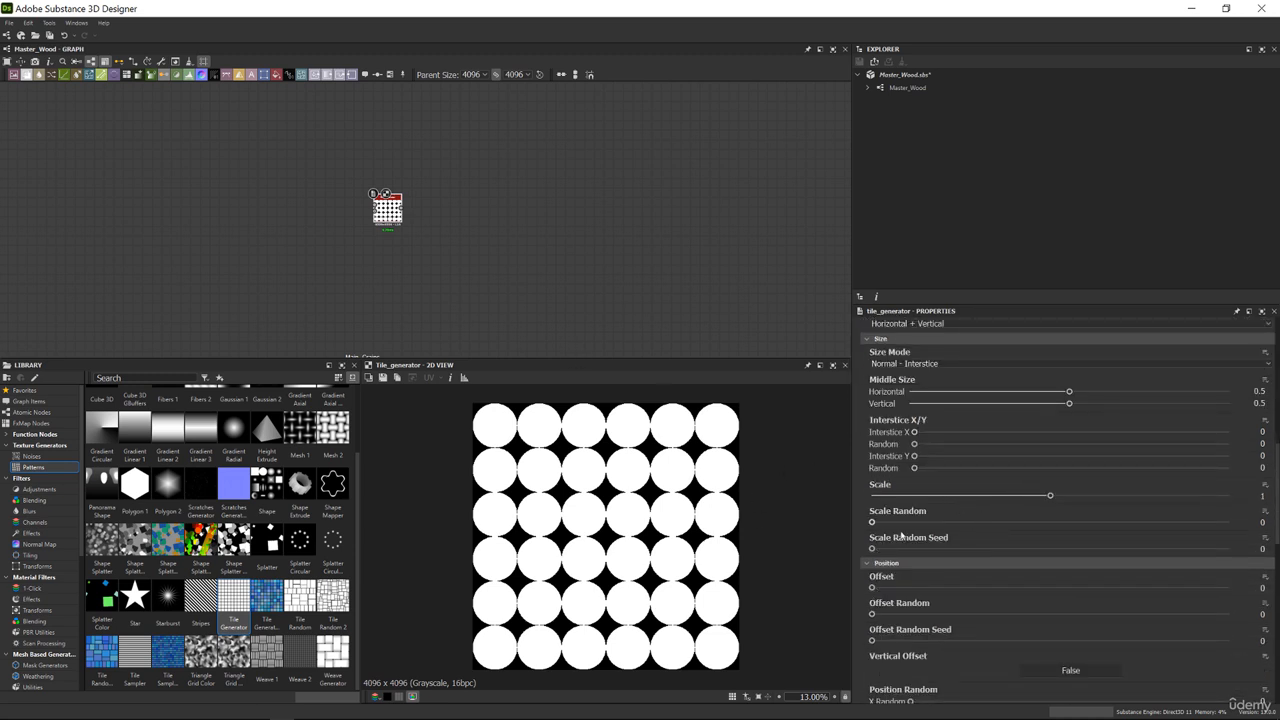
pyautogui.moveTo(872, 523); pyautogui.dragTo(900, 496)
pyautogui.moveTo(887, 497); pyautogui.dragTo(891, 498)
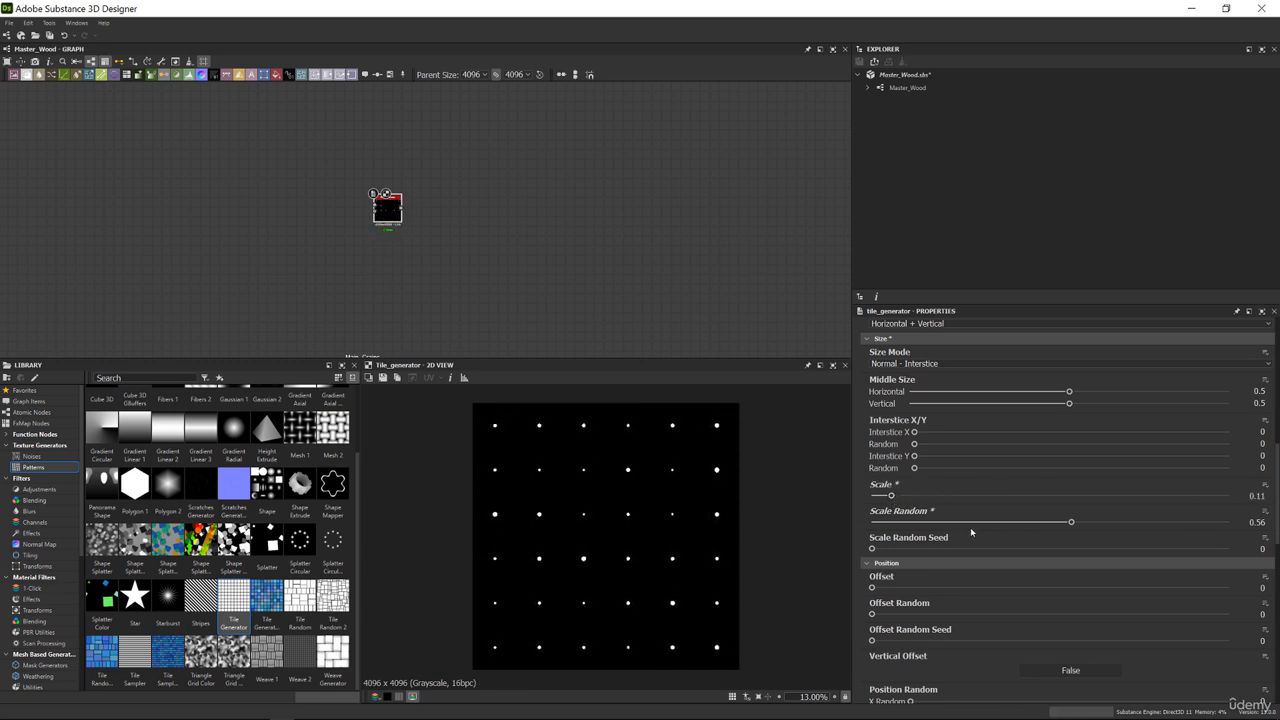
pyautogui.moveTo(1071, 522)
pyautogui.mouseDown()
pyautogui.moveTo(1109, 522)
pyautogui.moveTo(1096, 522)
pyautogui.mouseUp()
pyautogui.moveTo(892, 496); pyautogui.dragTo(895, 498)
# Scatter the discs by setting Offset Random, Position Random X and Y, and Rotation Random all to 1
pyautogui.scroll(-3, 906, 517)
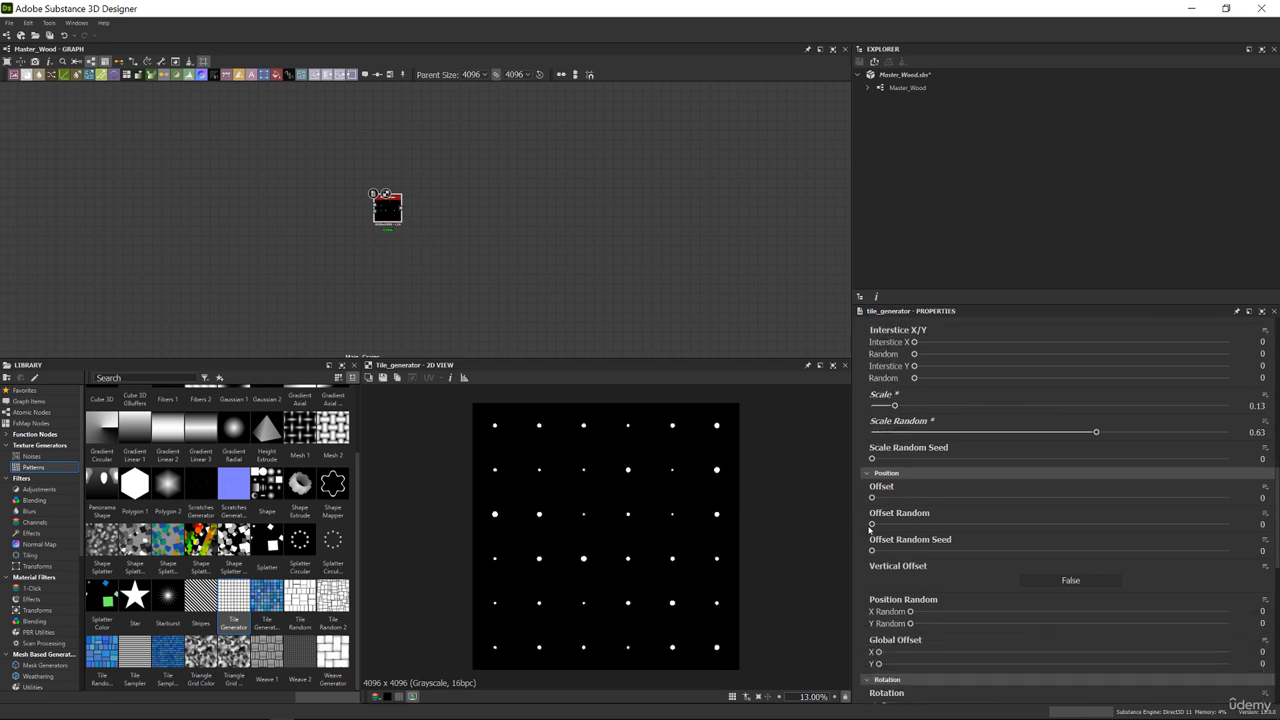
pyautogui.moveTo(873, 524); pyautogui.dragTo(1228, 524)
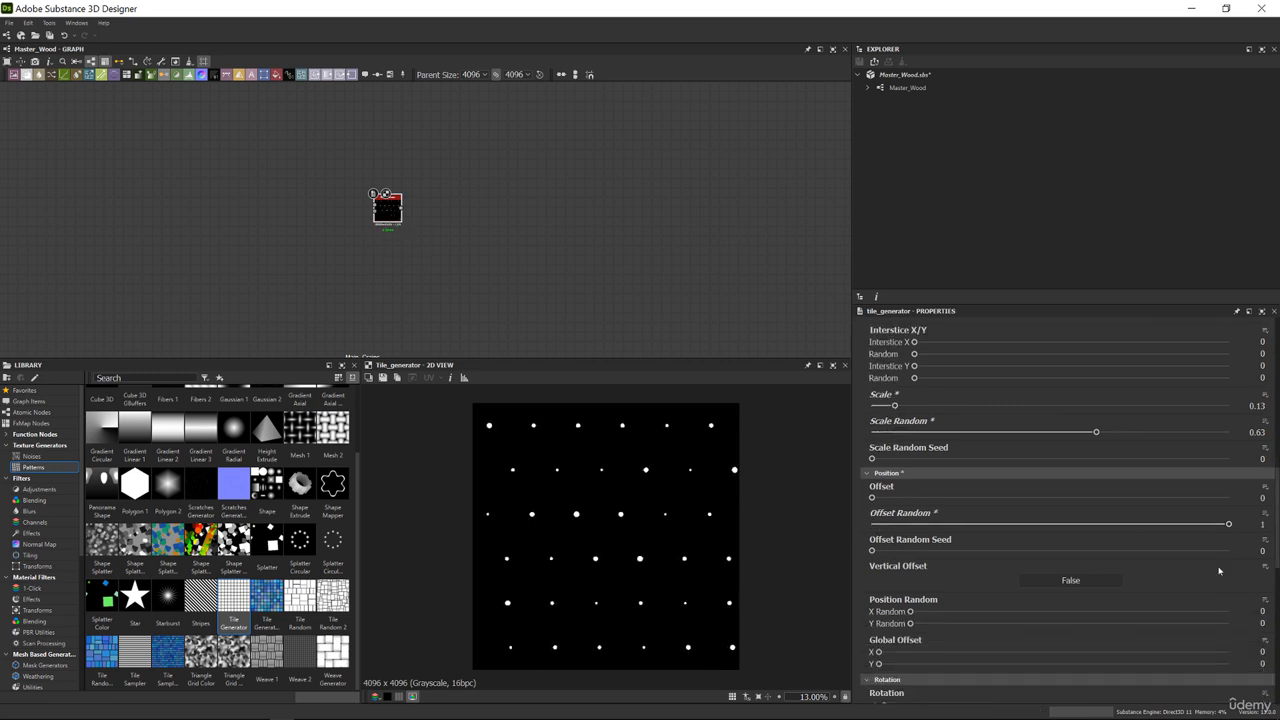
pyautogui.moveTo(910, 611); pyautogui.dragTo(1228, 623)
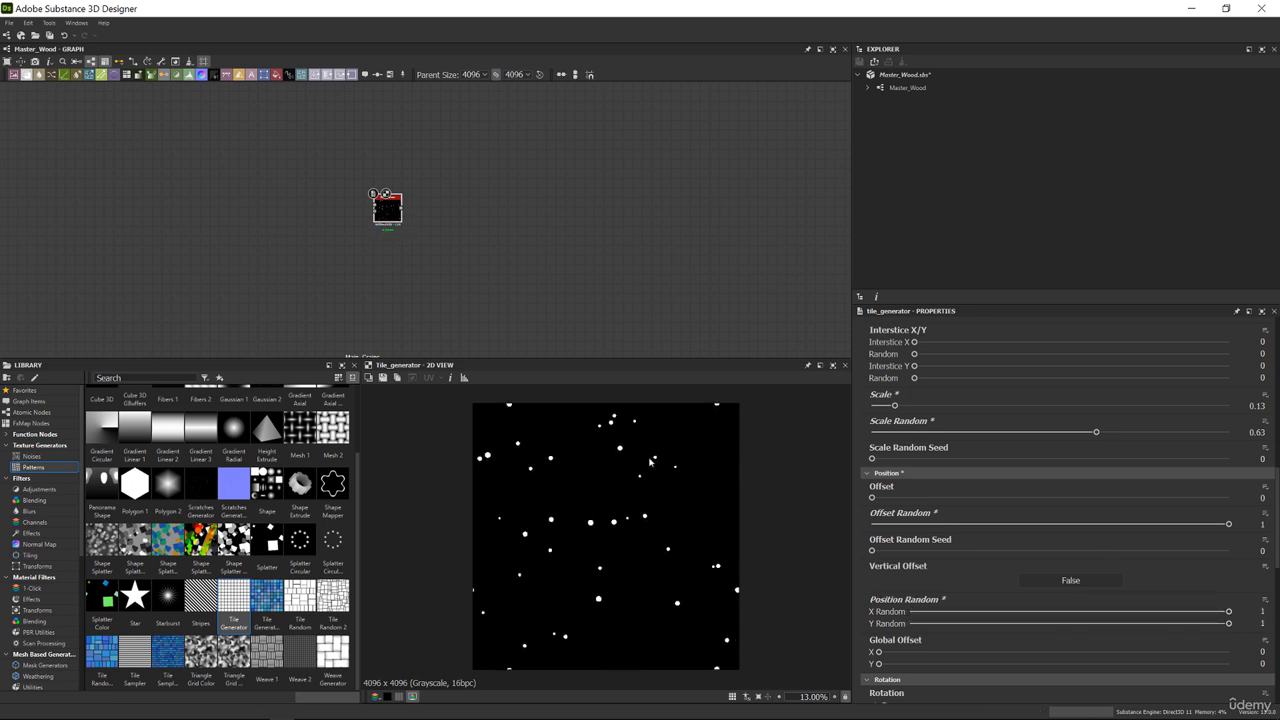
pyautogui.scroll(-8, 905, 512)
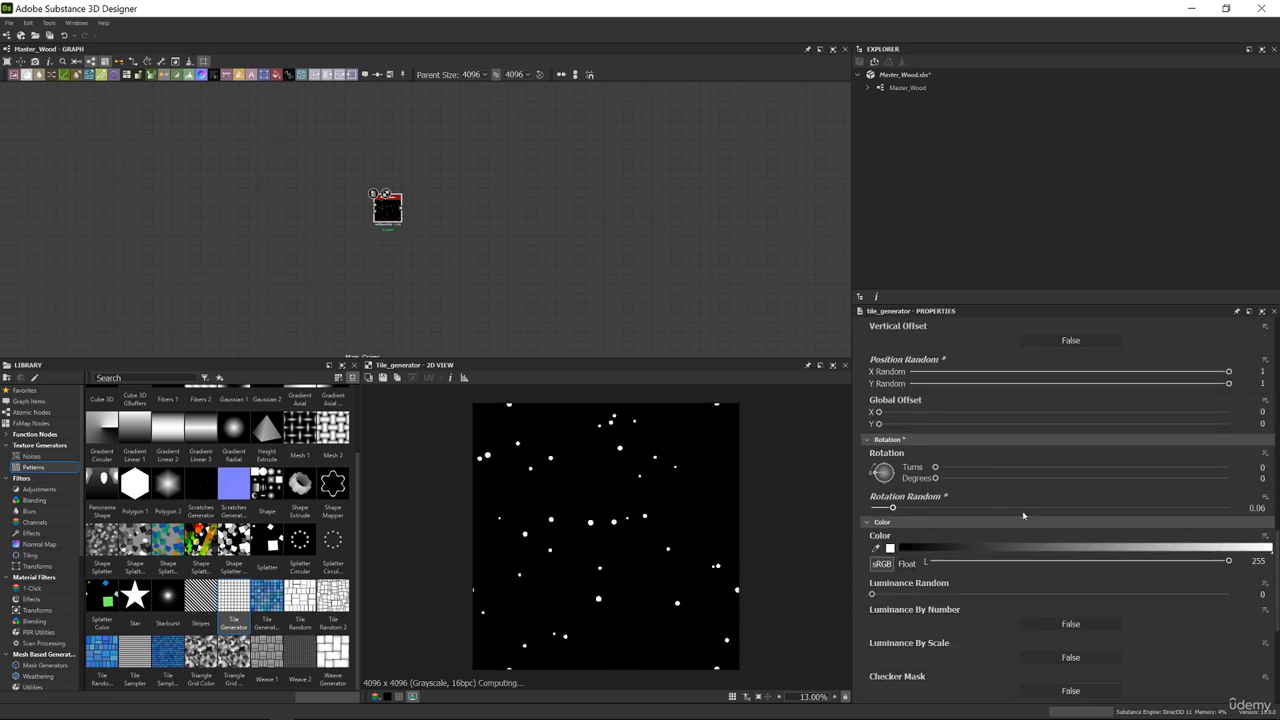
pyautogui.moveTo(872, 507); pyautogui.dragTo(1228, 507)
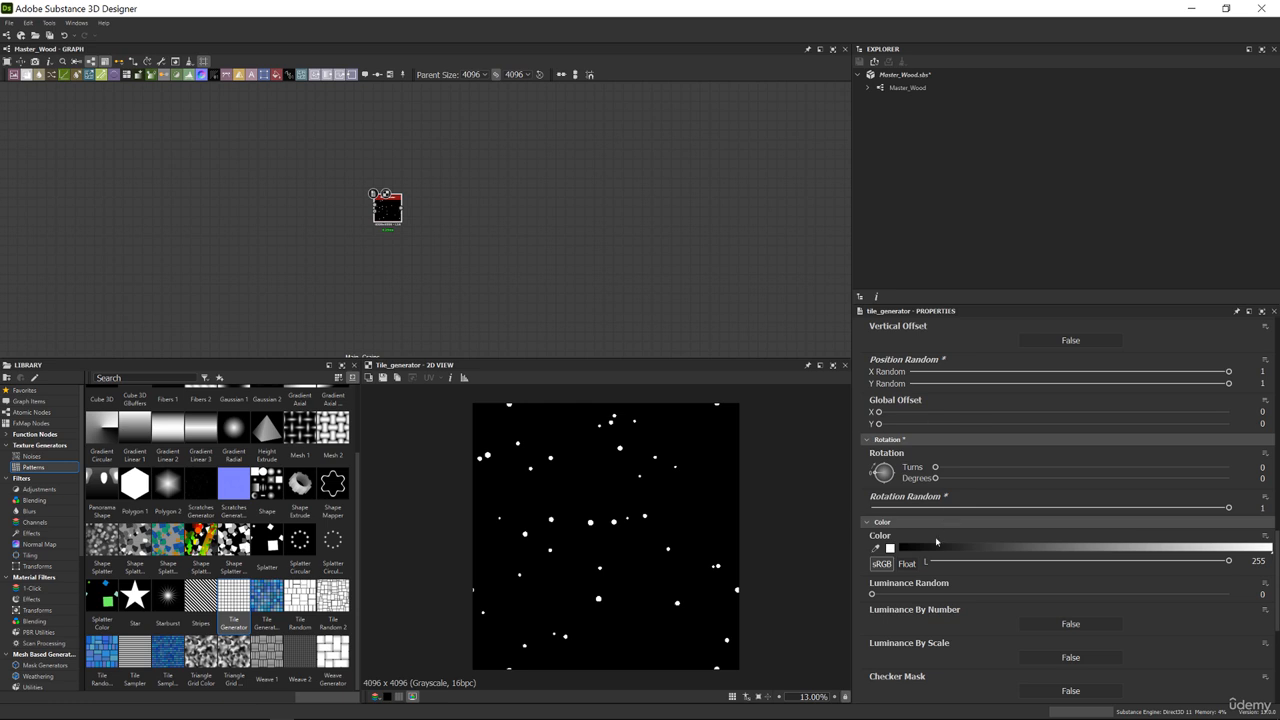
# Thin out the discs with a Random Mask of 0.46 and inspect a remaining disc up close
pyautogui.scroll(-9, 936, 541)
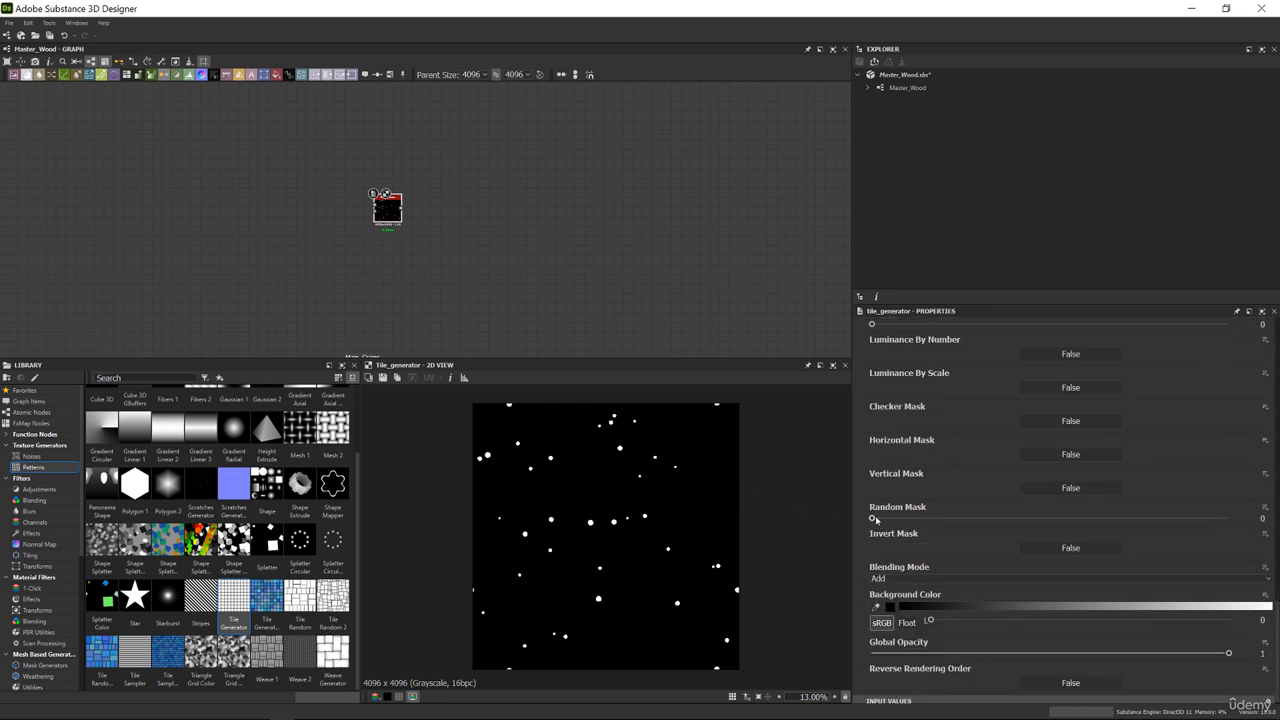
pyautogui.moveTo(873, 520); pyautogui.dragTo(1036, 526)
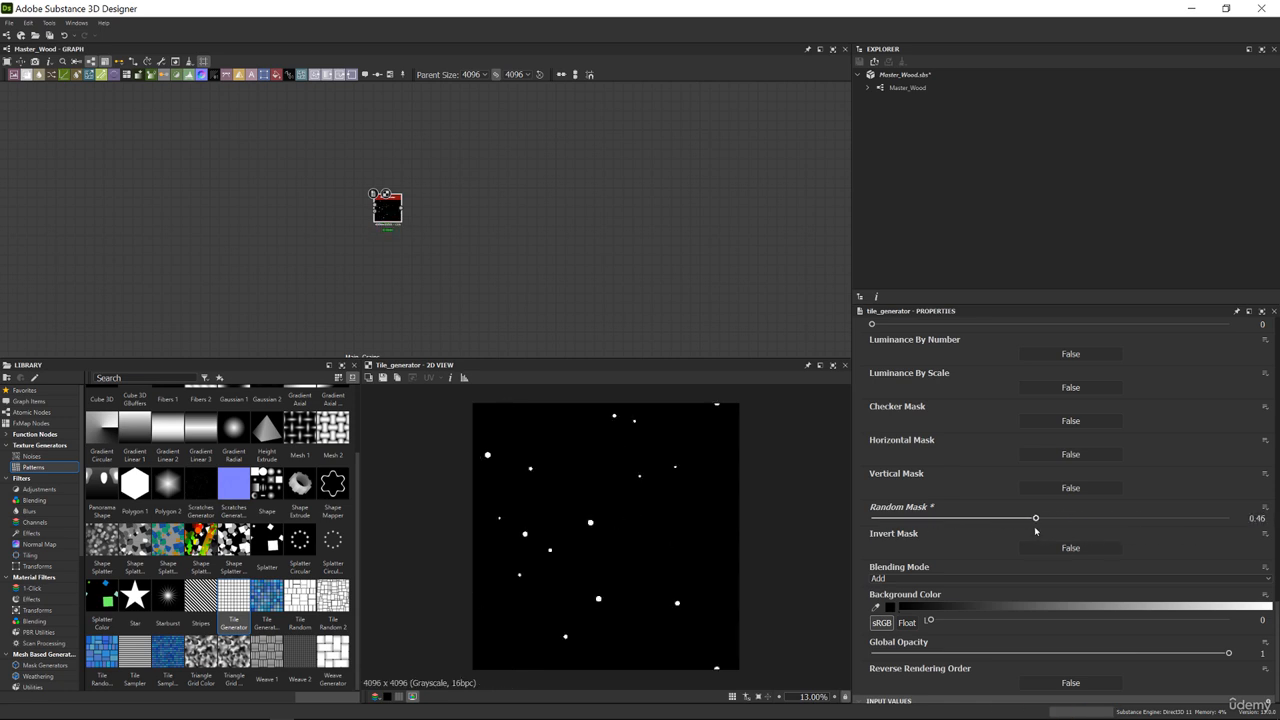
pyautogui.moveTo(386, 210); pyautogui.dragTo(348, 214)
pyautogui.scroll(8, 590, 542)
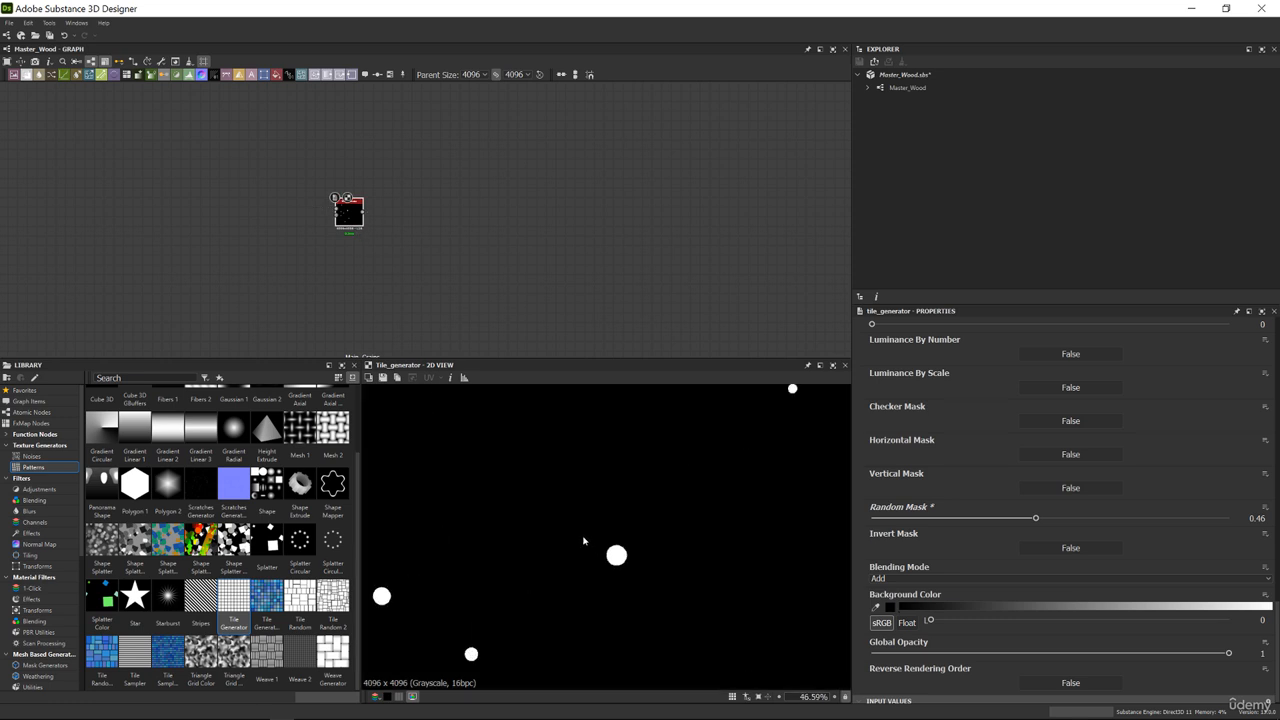
pyautogui.moveTo(621, 551); pyautogui.dragTo(533, 538, button='middle')
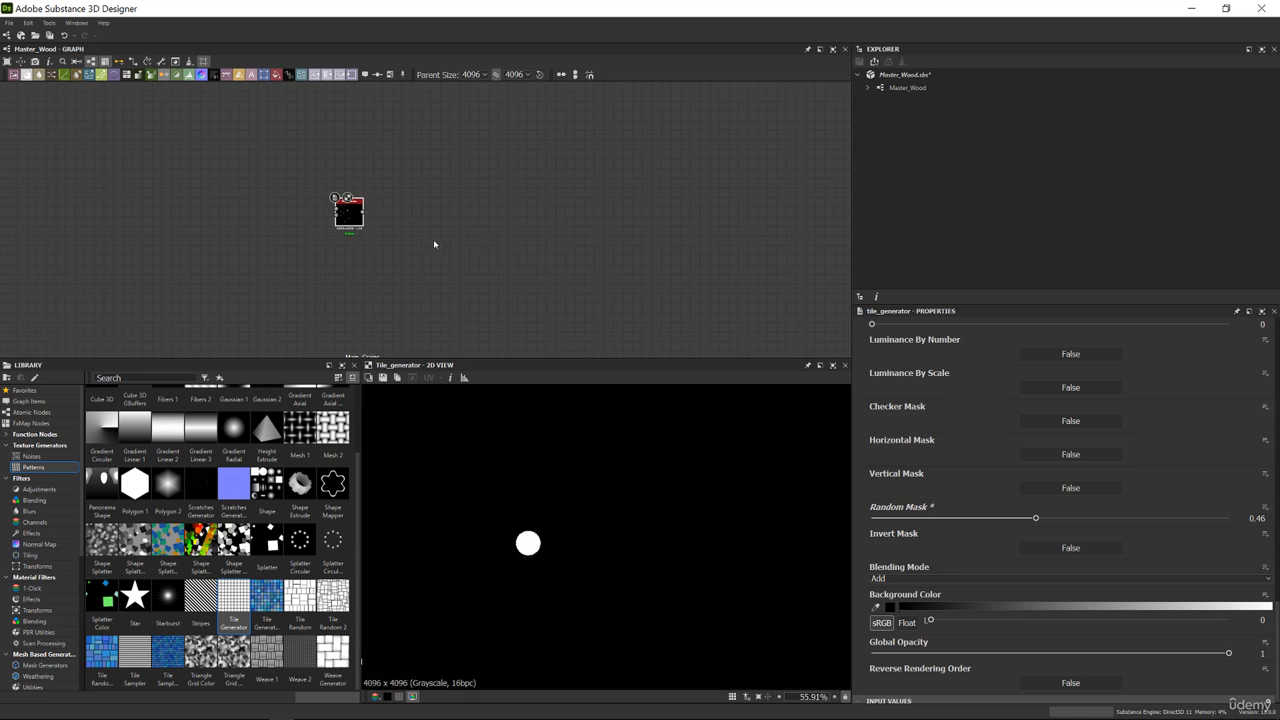
pyautogui.doubleClick(350, 219)
pyautogui.moveTo(654, 203); pyautogui.dragTo(652, 230, button='middle')
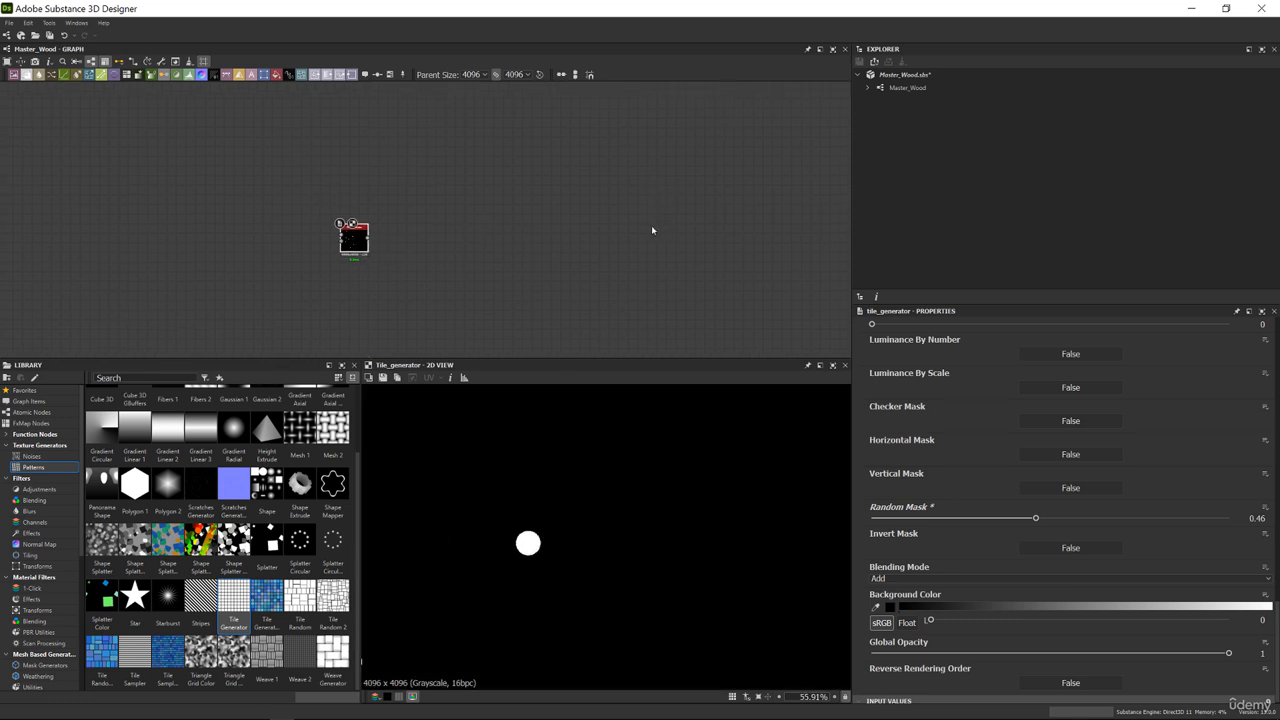
# Move the disc Tile Generator node to a clear spot in the graph and inspect its disc up close
pyautogui.scroll(5, 393, 224)
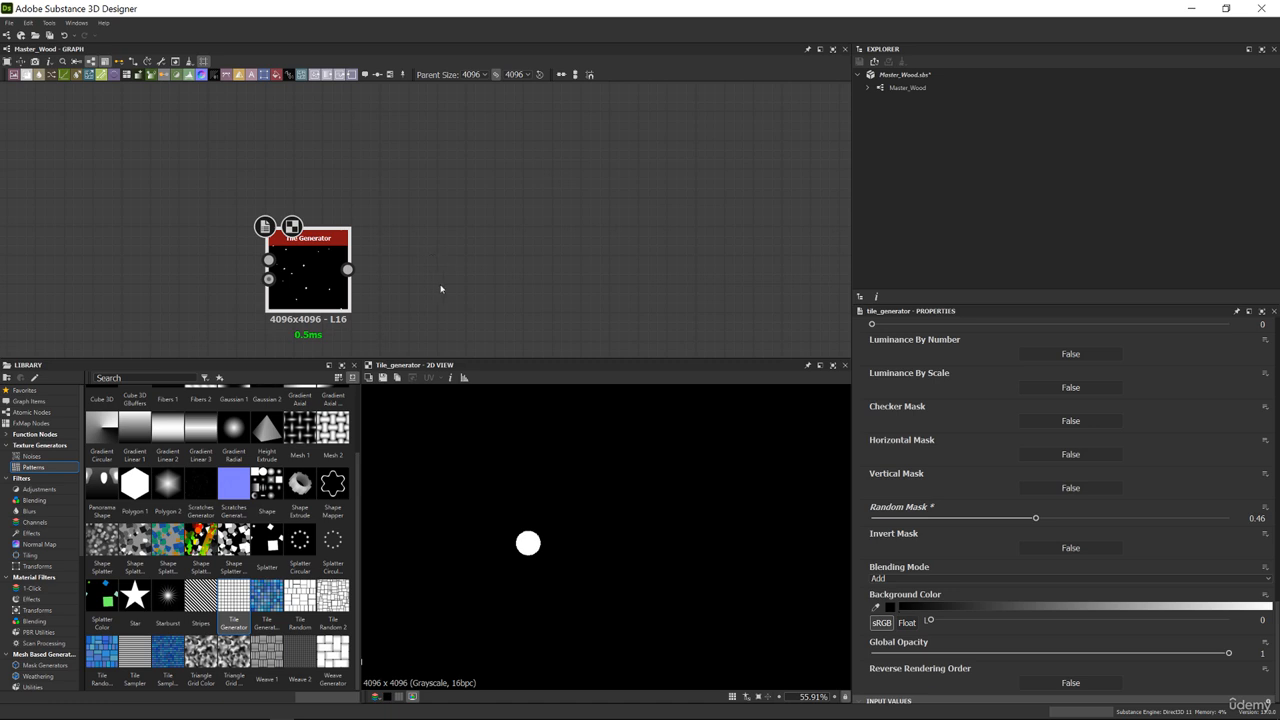
pyautogui.moveTo(316, 276); pyautogui.dragTo(333, 229)
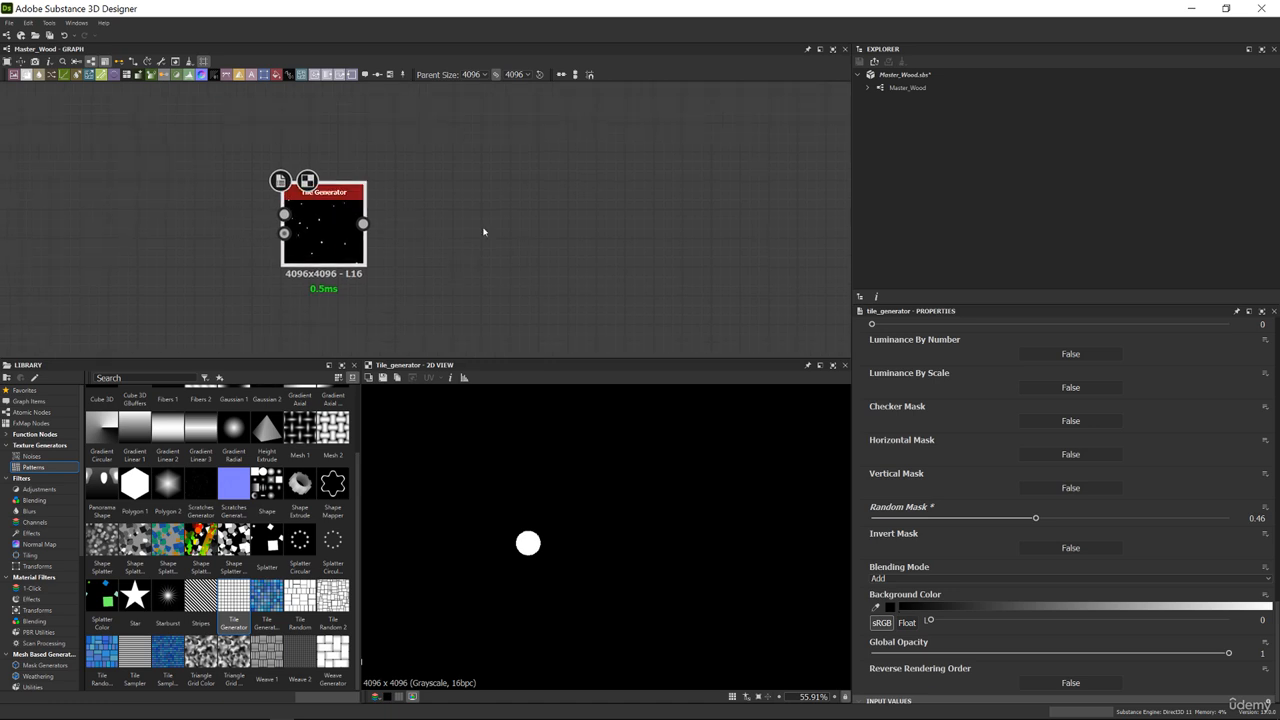
pyautogui.scroll(5, 523, 550)
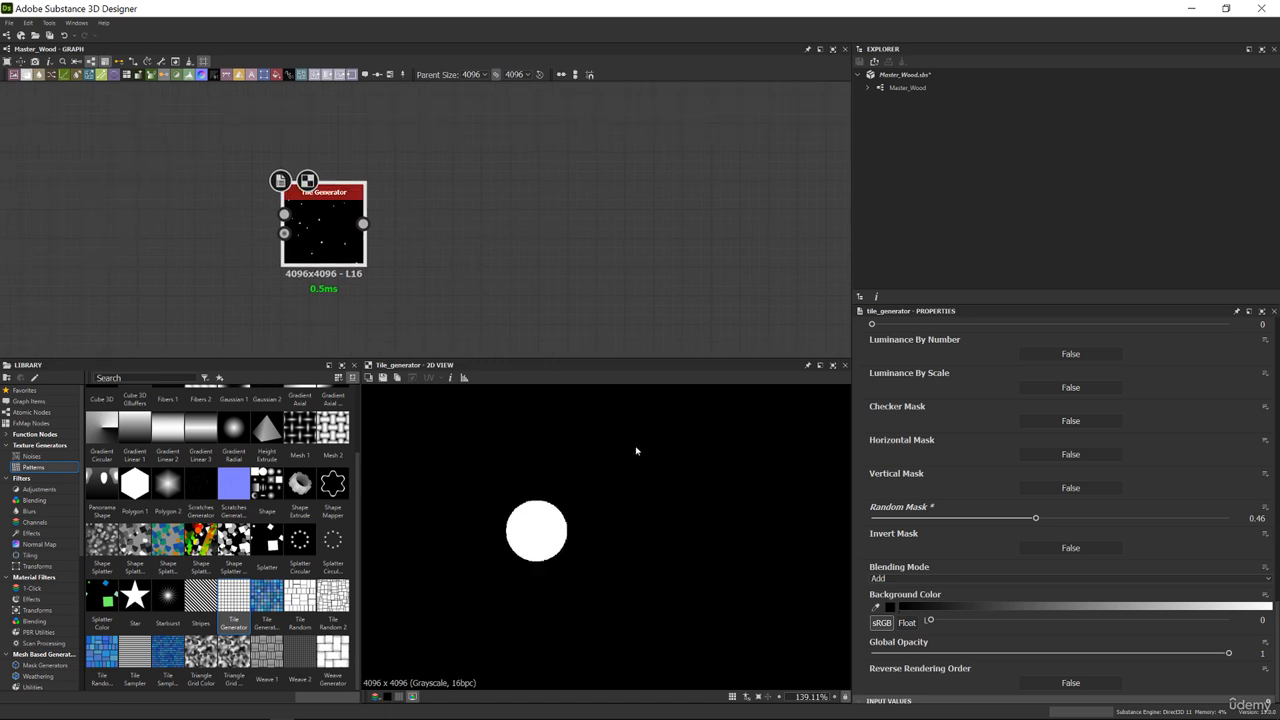
pyautogui.moveTo(314, 250); pyautogui.dragTo(342, 225)
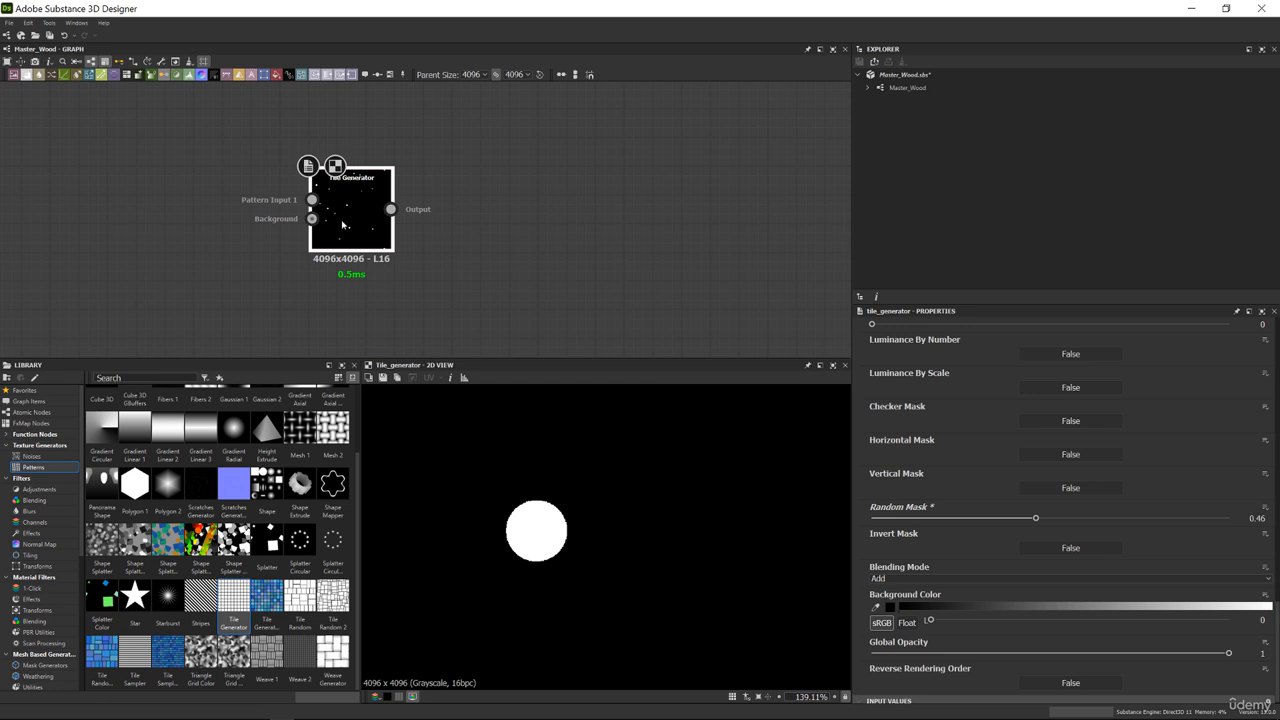
# Add a Multi Directional Warp Grayscale node fed by the disc Tile Generator's output
pyautogui.press('space')
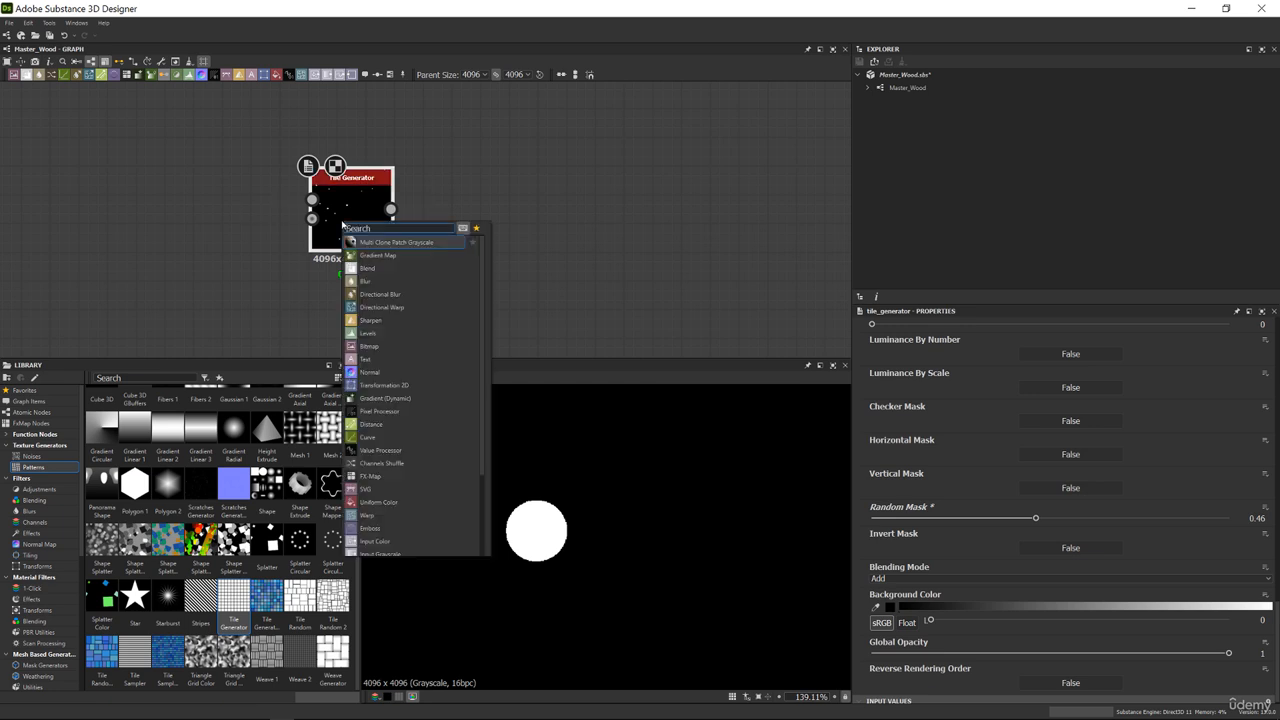
pyautogui.write('mu')
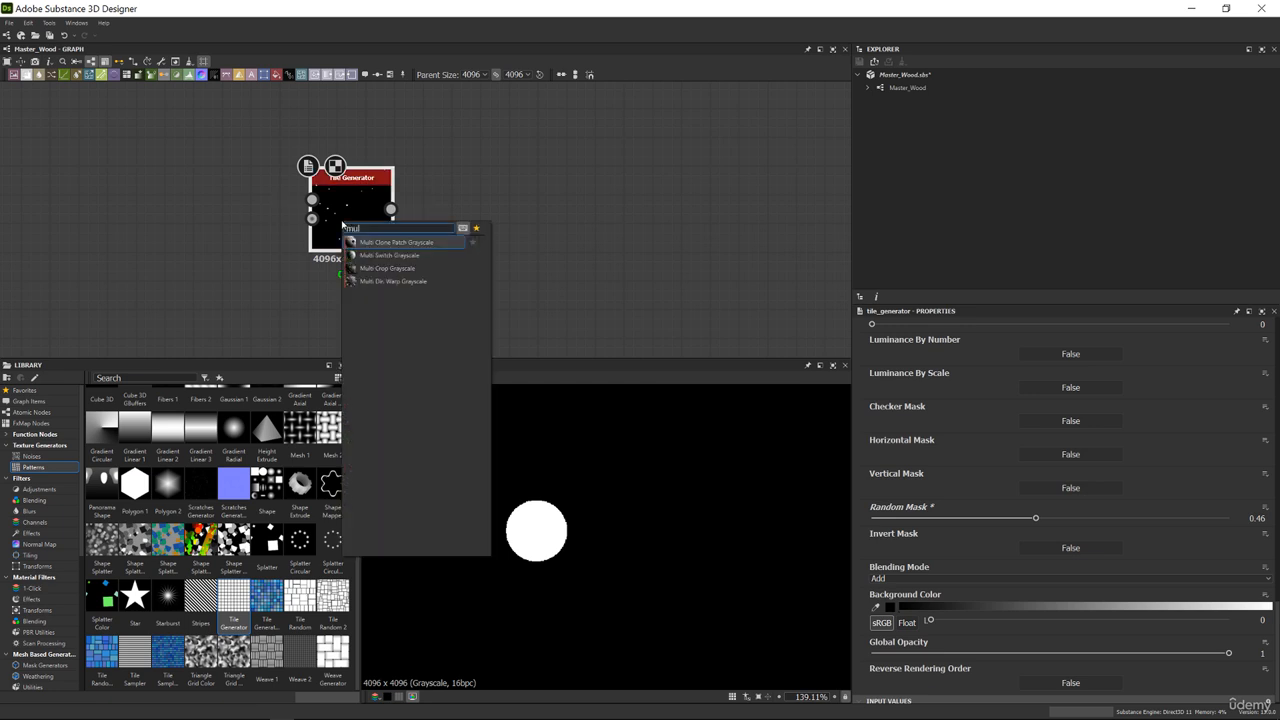
pyautogui.write('l')
pyautogui.press('Down')
pyautogui.press('Down')
pyautogui.press('Down')
pyautogui.press('Return')
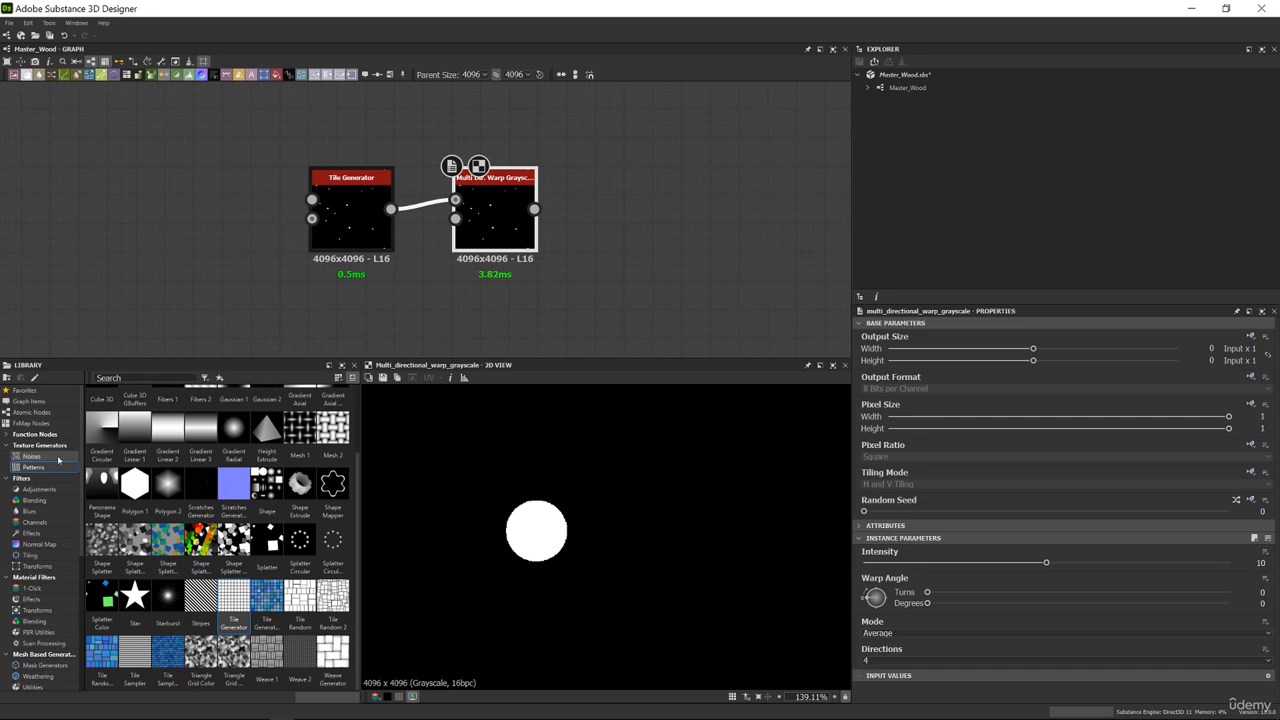
# Move the Clouds 2 node that feeds the warp in the Main_Grains frame directly beneath that branch's Tile Generator
pyautogui.scroll(-8, 477, 310)
pyautogui.moveTo(486, 246); pyautogui.dragTo(465, 14, button='middle')
pyautogui.scroll(-3, 516, 226)
pyautogui.scroll(1, 636, 279)
pyautogui.moveTo(636, 279); pyautogui.dragTo(499, 211, button='middle')
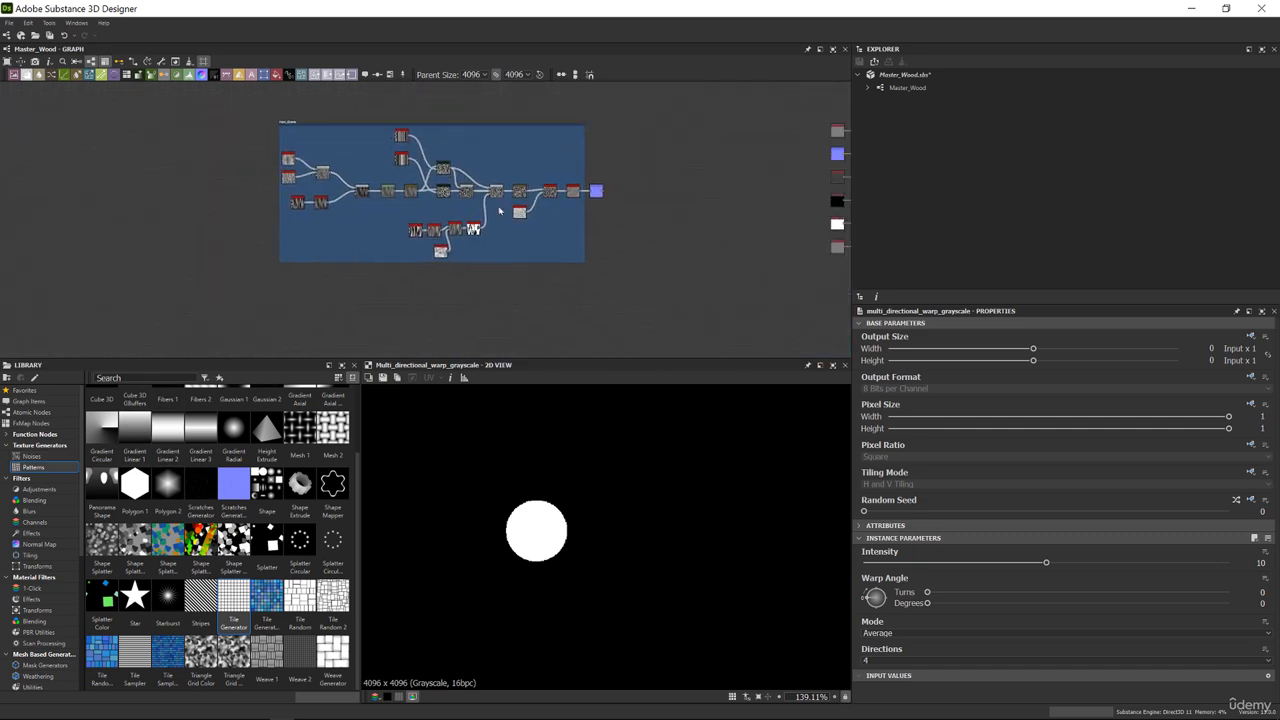
pyautogui.scroll(5, 499, 210)
pyautogui.scroll(-4, 440, 225)
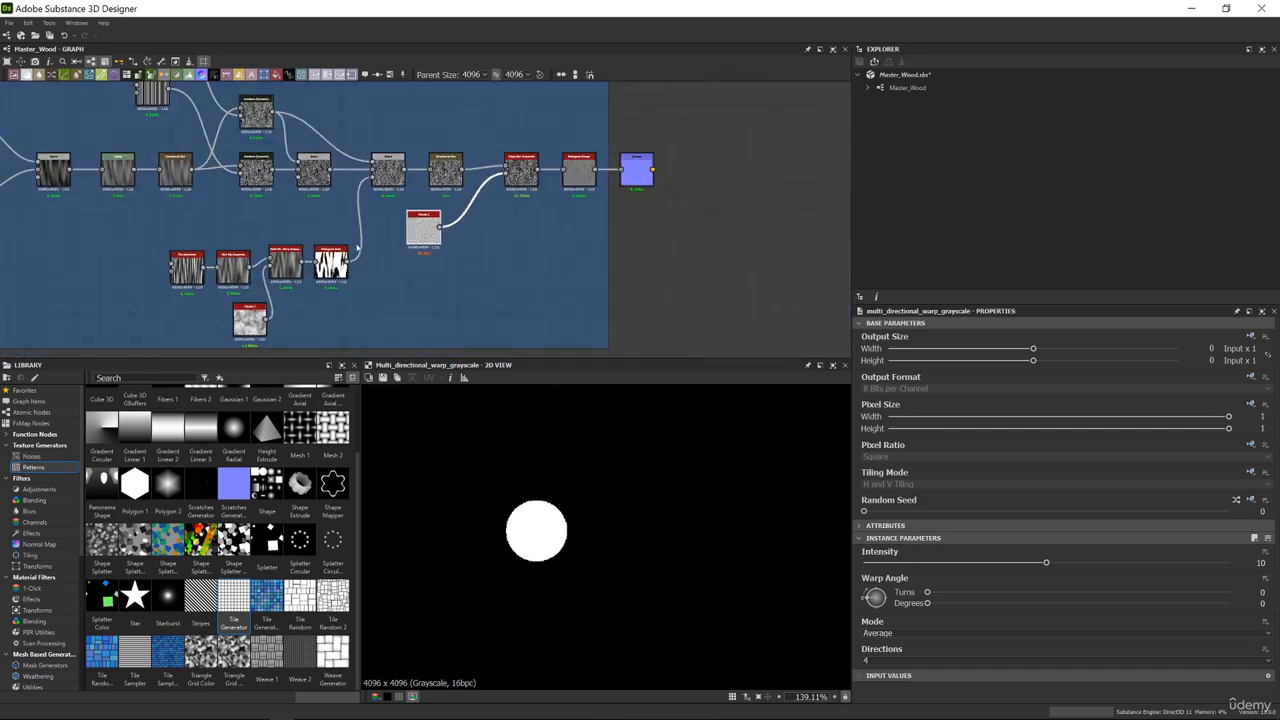
pyautogui.scroll(2, 357, 248)
pyautogui.moveTo(357, 248); pyautogui.dragTo(607, 166, button='middle')
pyautogui.moveTo(473, 268); pyautogui.dragTo(392, 271)
# Try wiring the Main_Grains Clouds 2 output straight into the new Multi Dir. Warp node's second input
pyautogui.scroll(-4, 392, 272)
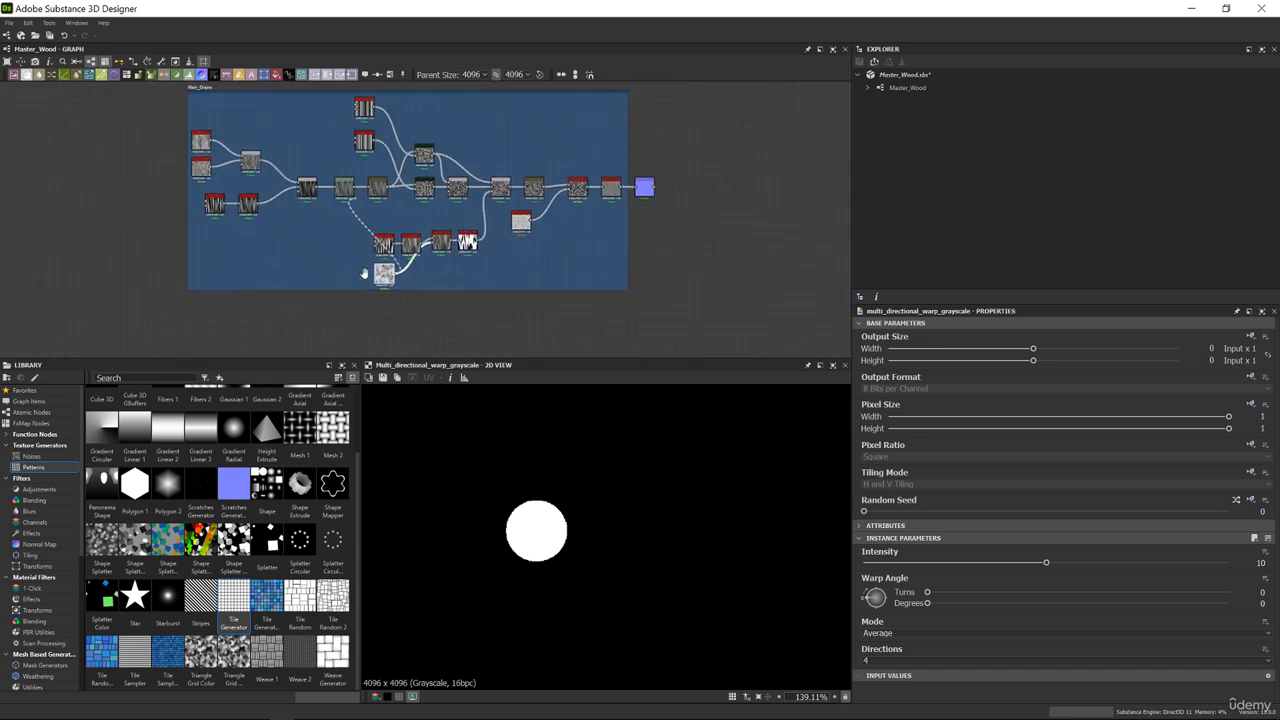
pyautogui.moveTo(364, 273); pyautogui.dragTo(422, 516, button='middle')
pyautogui.click(283, 224)
pyautogui.scroll(-2, 368, 236)
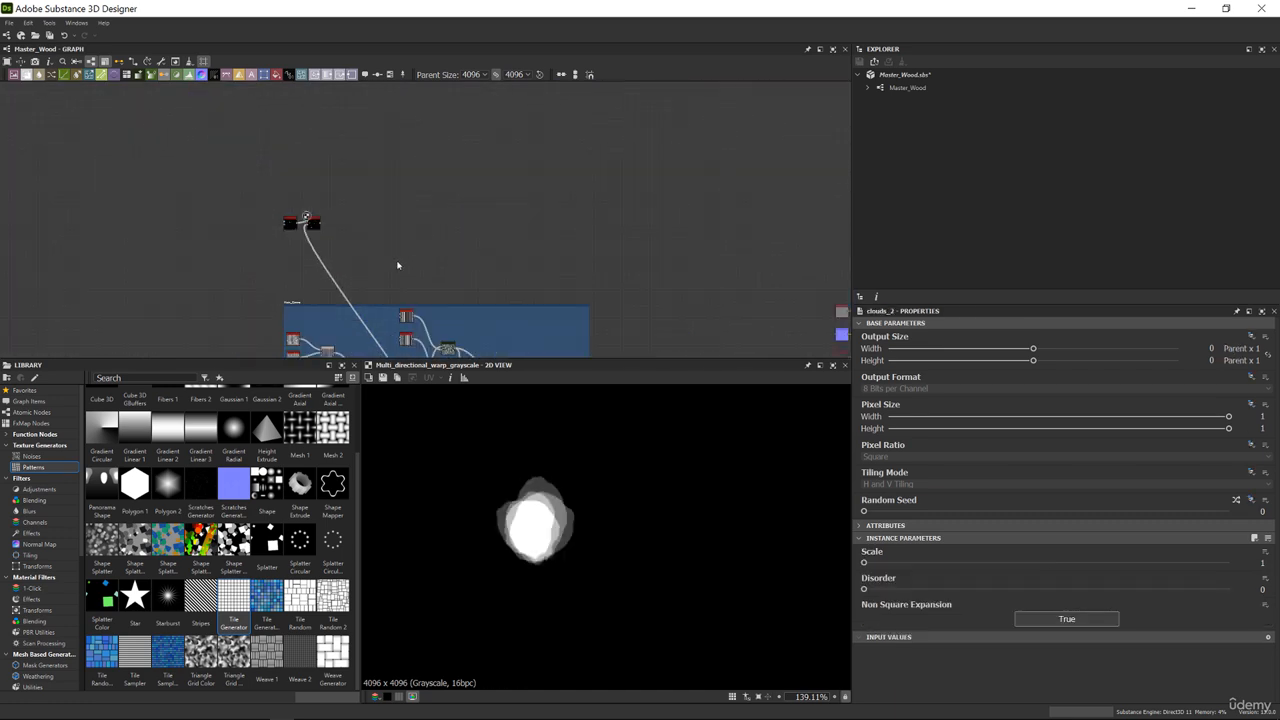
pyautogui.moveTo(397, 265); pyautogui.dragTo(409, 186, button='middle')
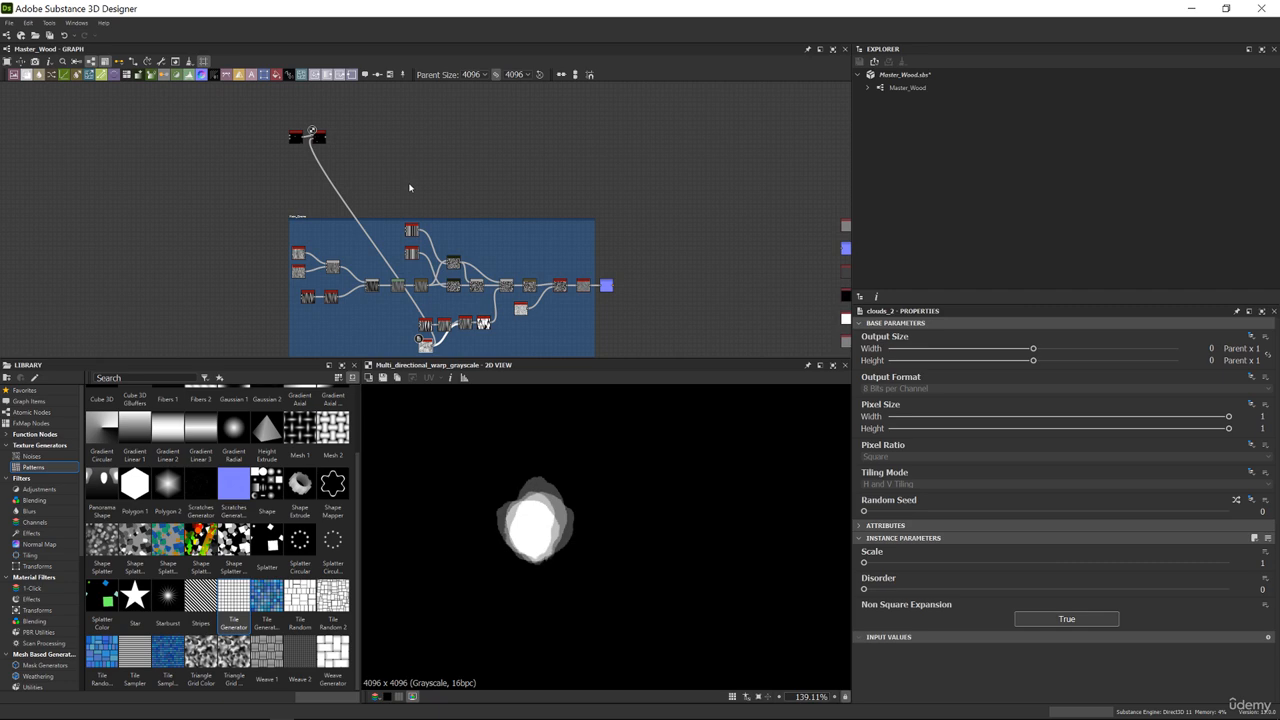
pyautogui.moveTo(423, 186); pyautogui.dragTo(423, 103, button='middle')
pyautogui.scroll(5, 469, 280)
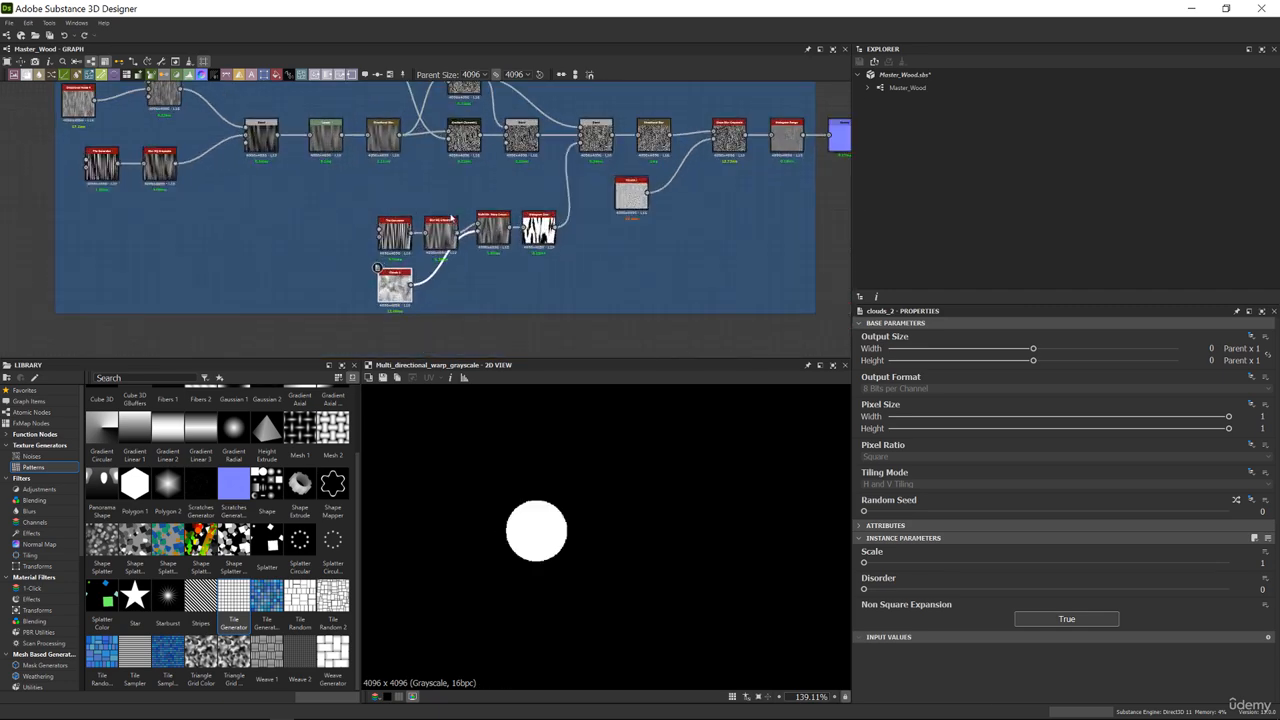
# Find the portal-capable Dot node and add it beside Clouds 2 in the Main_Grains frame
pyautogui.moveTo(469, 275); pyautogui.dragTo(446, 261, button='middle')
pyautogui.scroll(3, 471, 258)
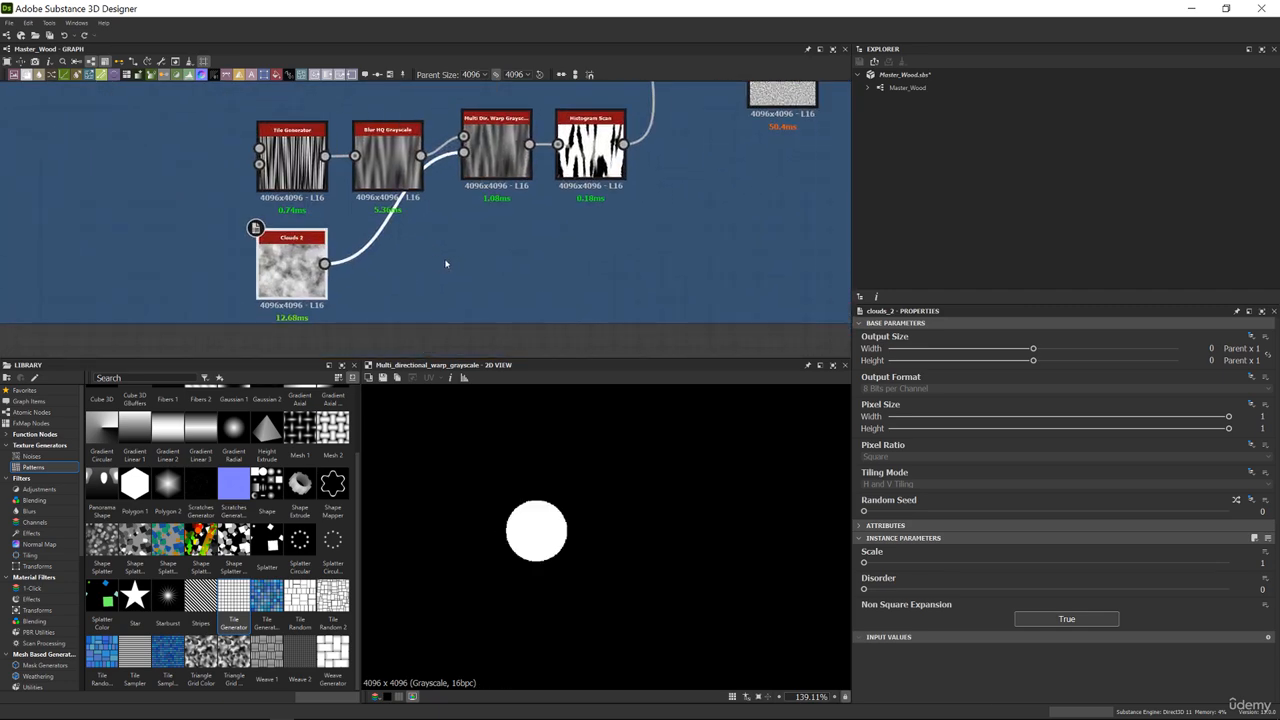
pyautogui.click(477, 273)
pyautogui.press('space')
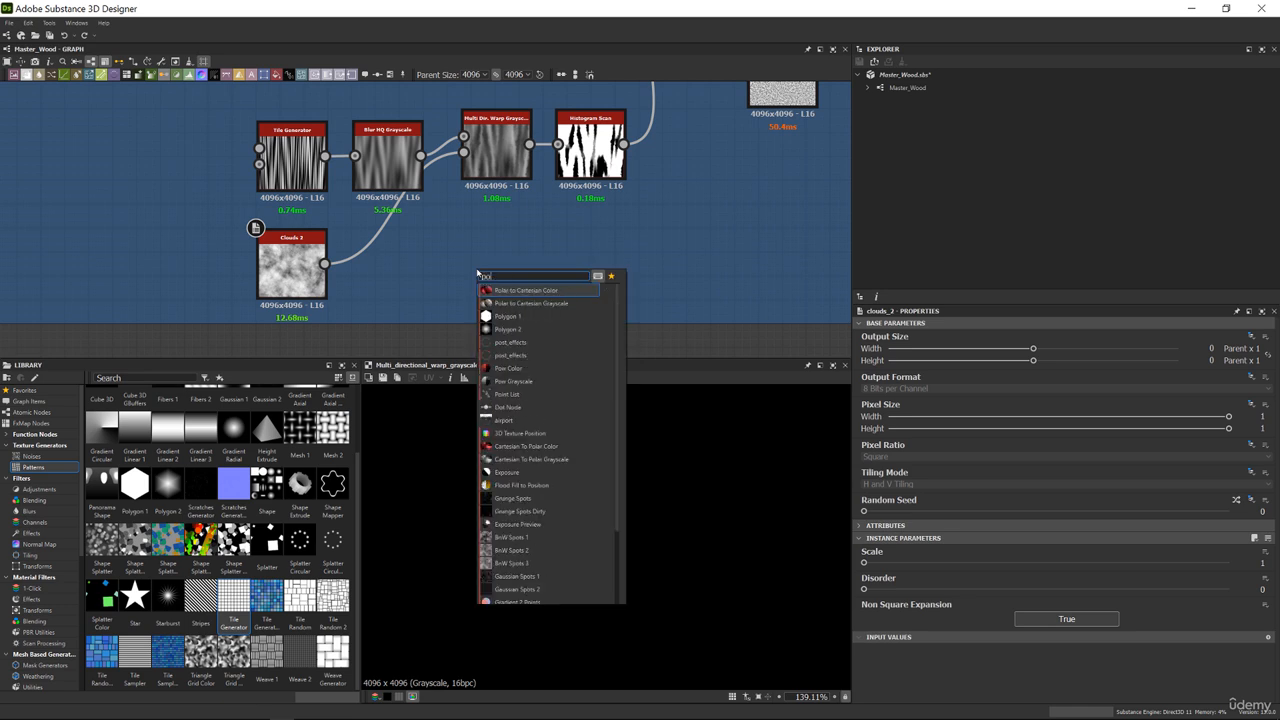
pyautogui.write('por')
pyautogui.press('capslock')
pyautogui.press('capslock')
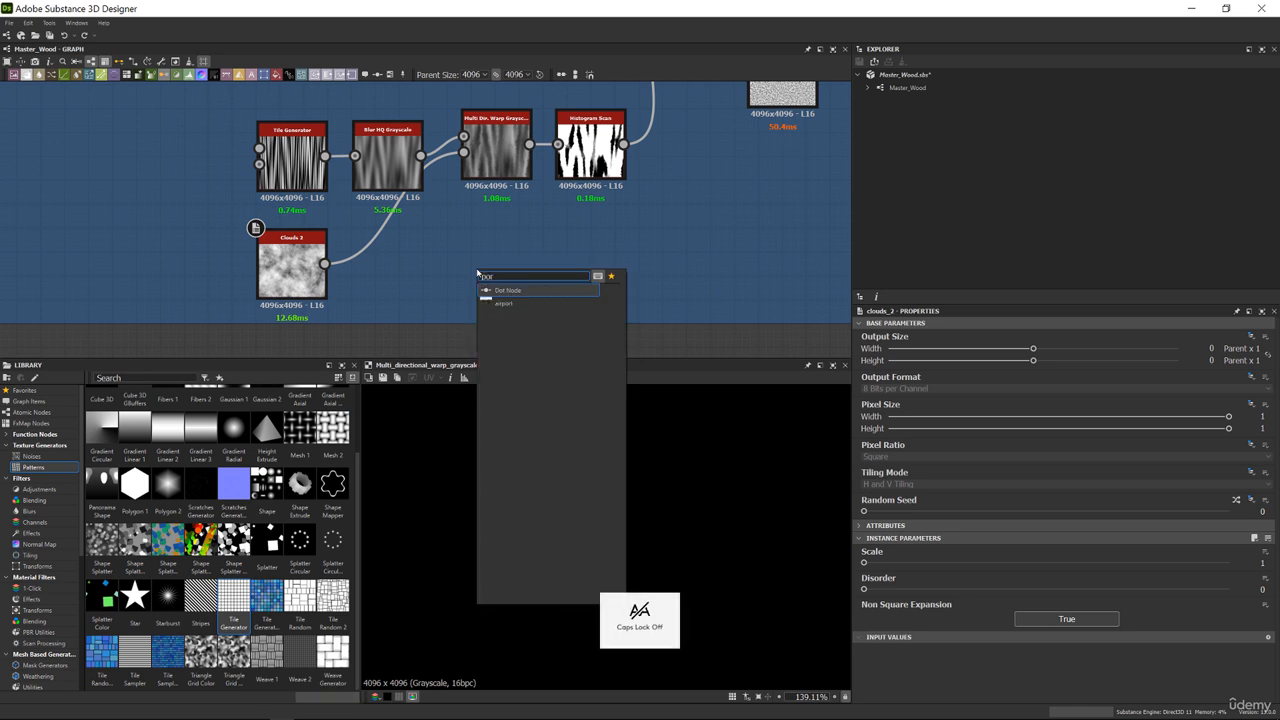
pyautogui.click(524, 291)
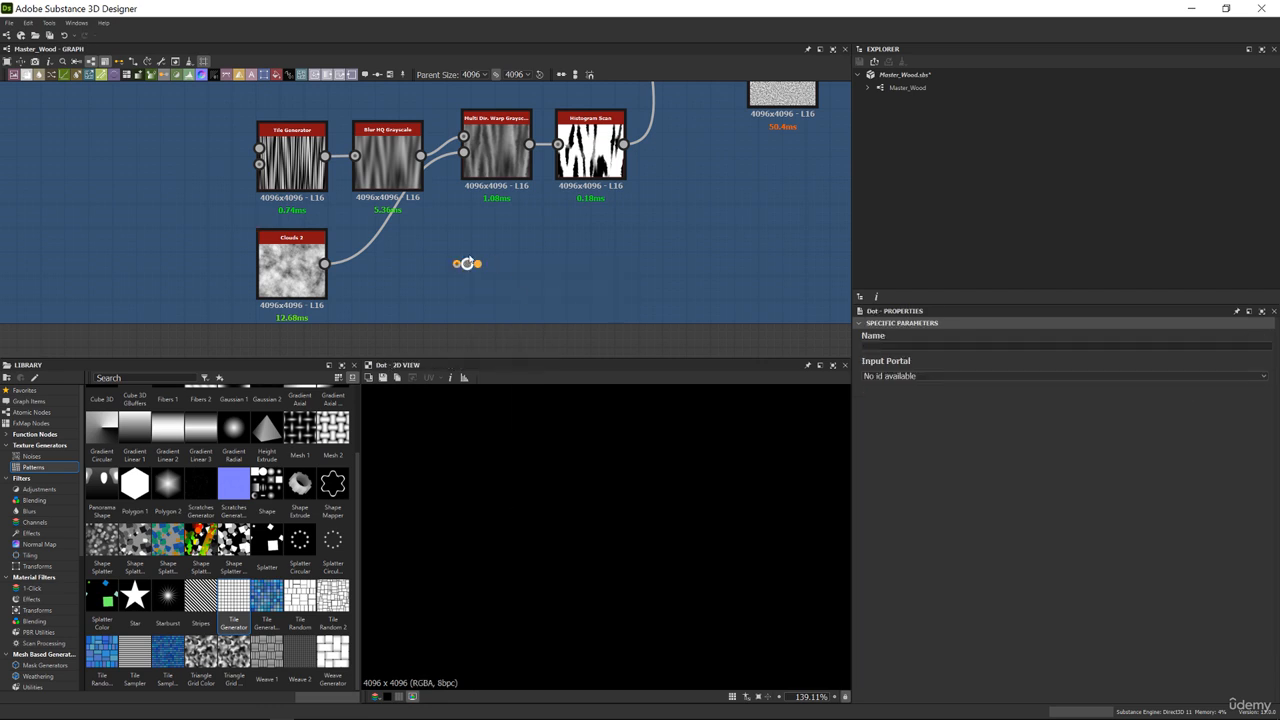
# Check the installed Substance 3D Designer version through the release notes, welcome screen and Creative Cloud Desktop
pyautogui.click(104, 23)
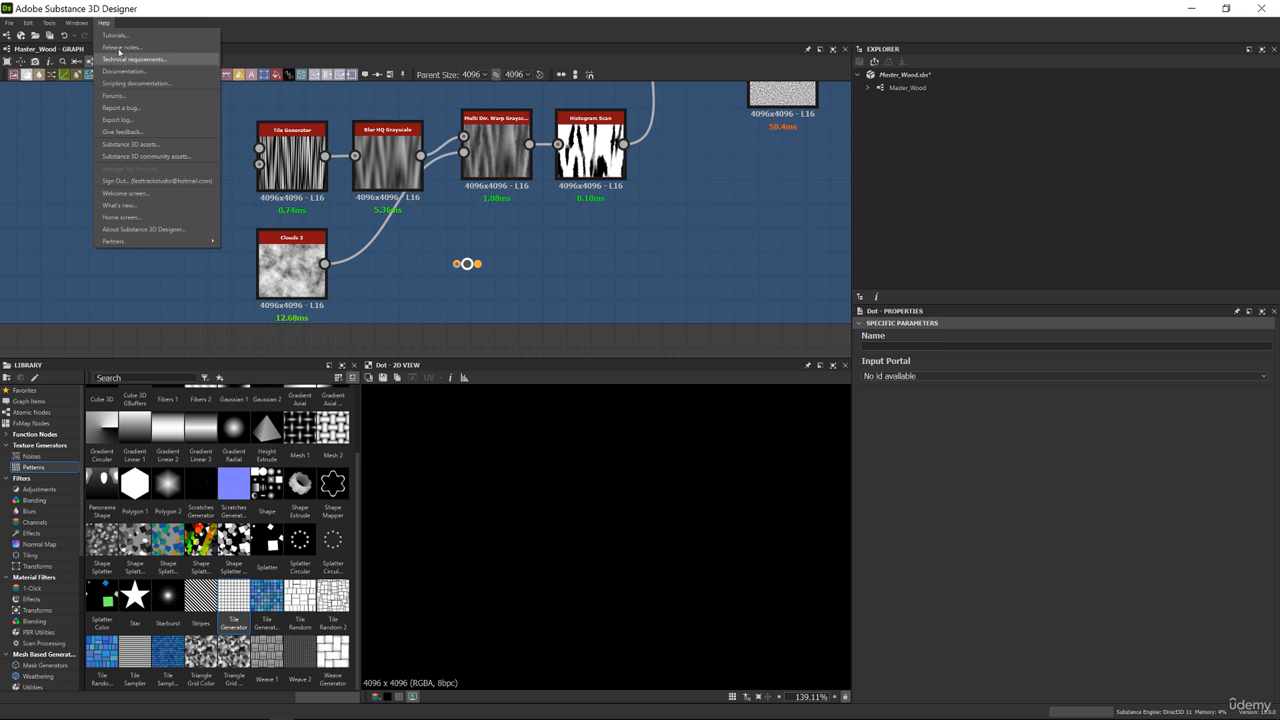
pyautogui.click(120, 52)
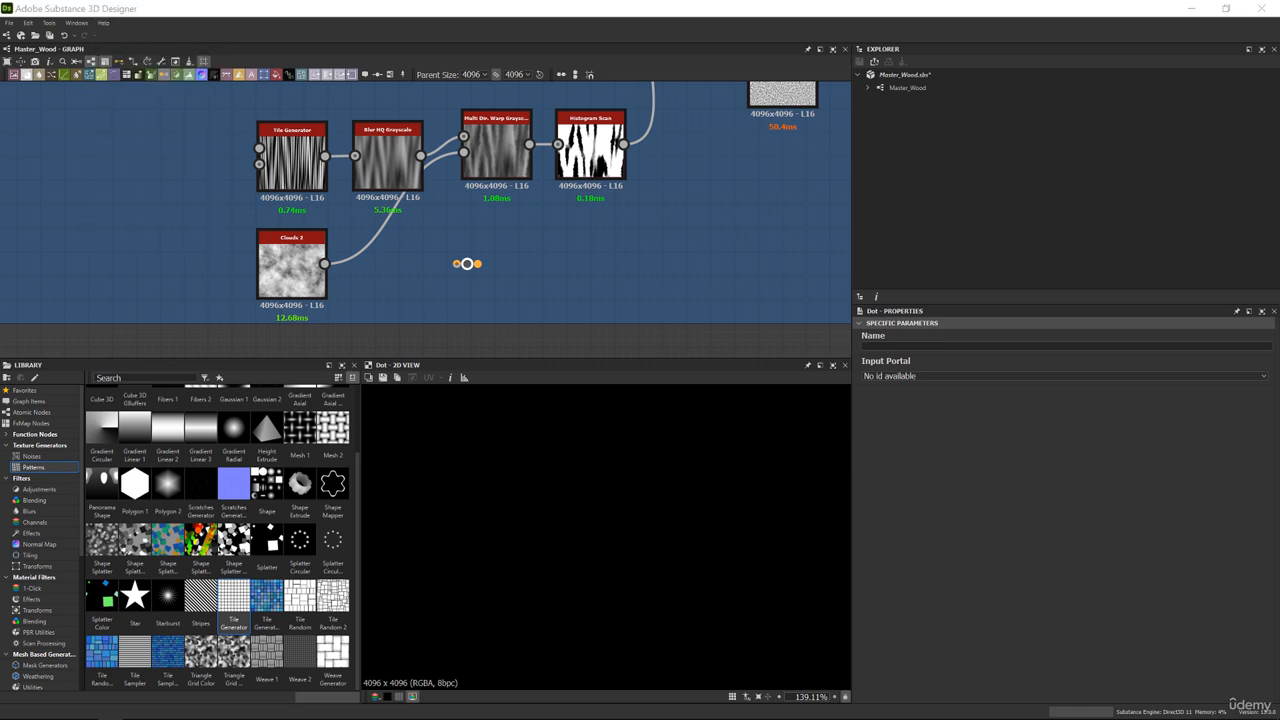
pyautogui.click(101, 24)
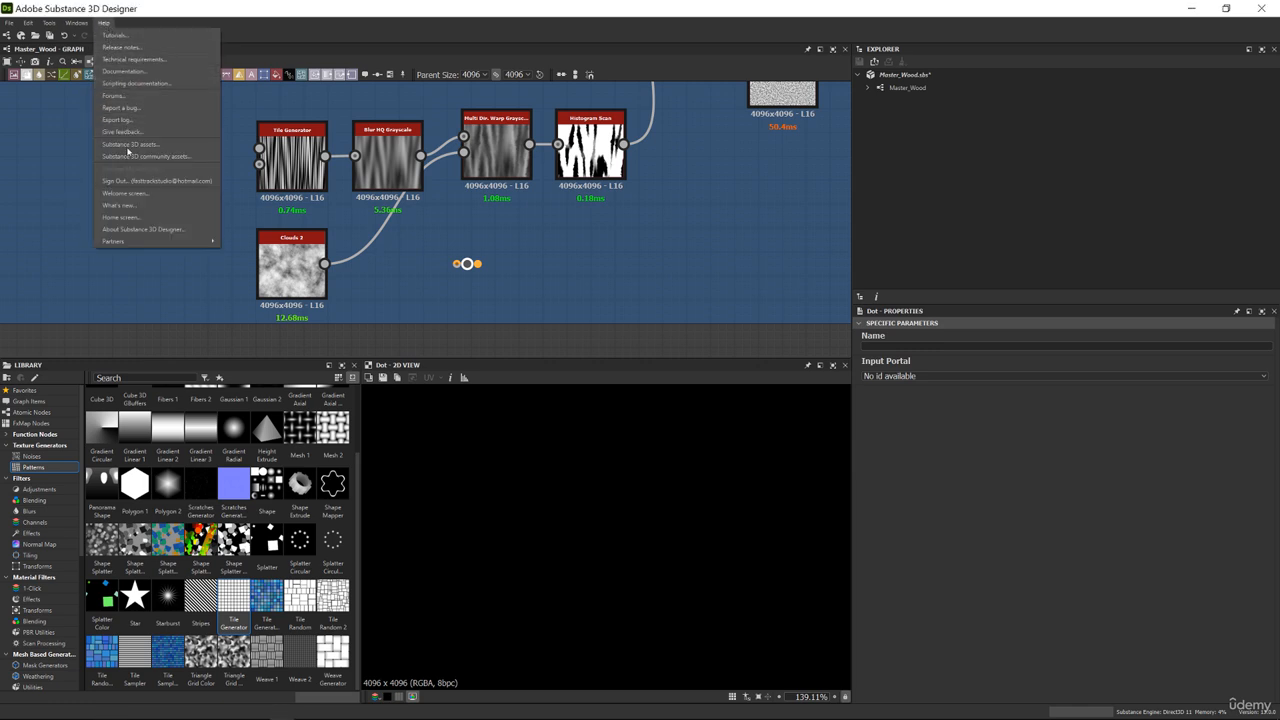
pyautogui.click(138, 195)
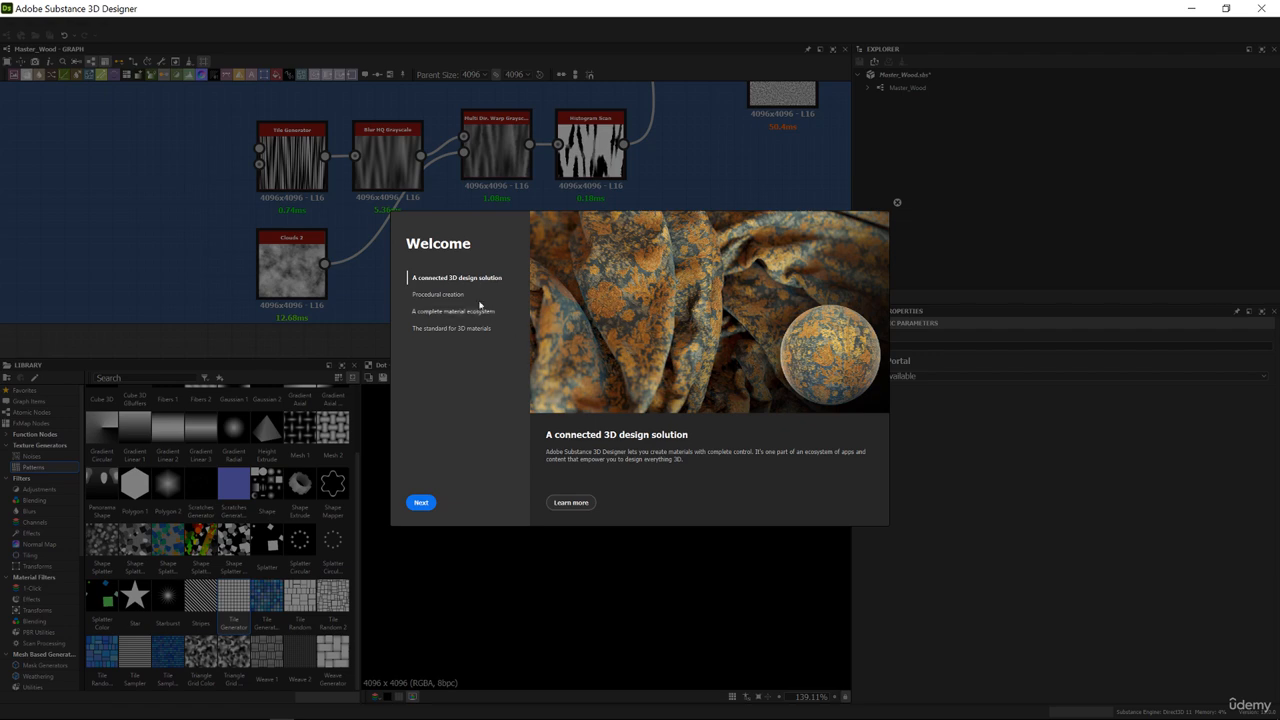
pyautogui.click(421, 502)
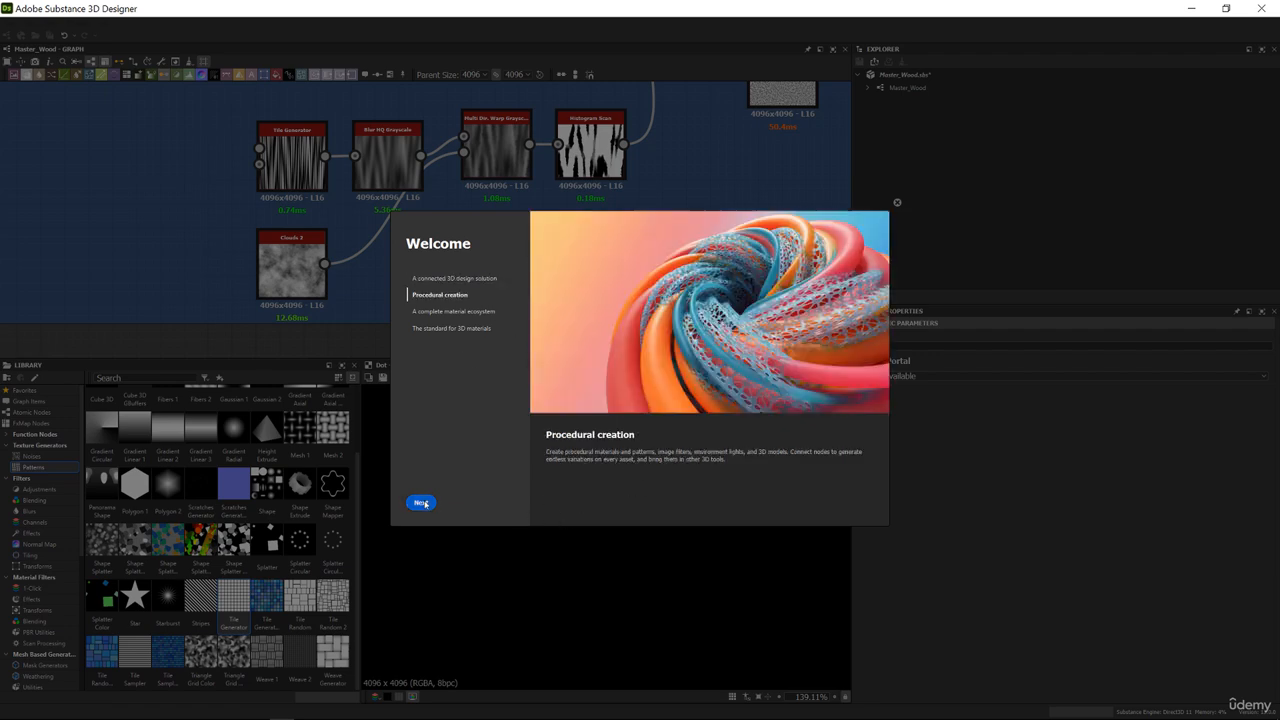
pyautogui.click(421, 502)
pyautogui.click(421, 502)
pyautogui.click(421, 502)
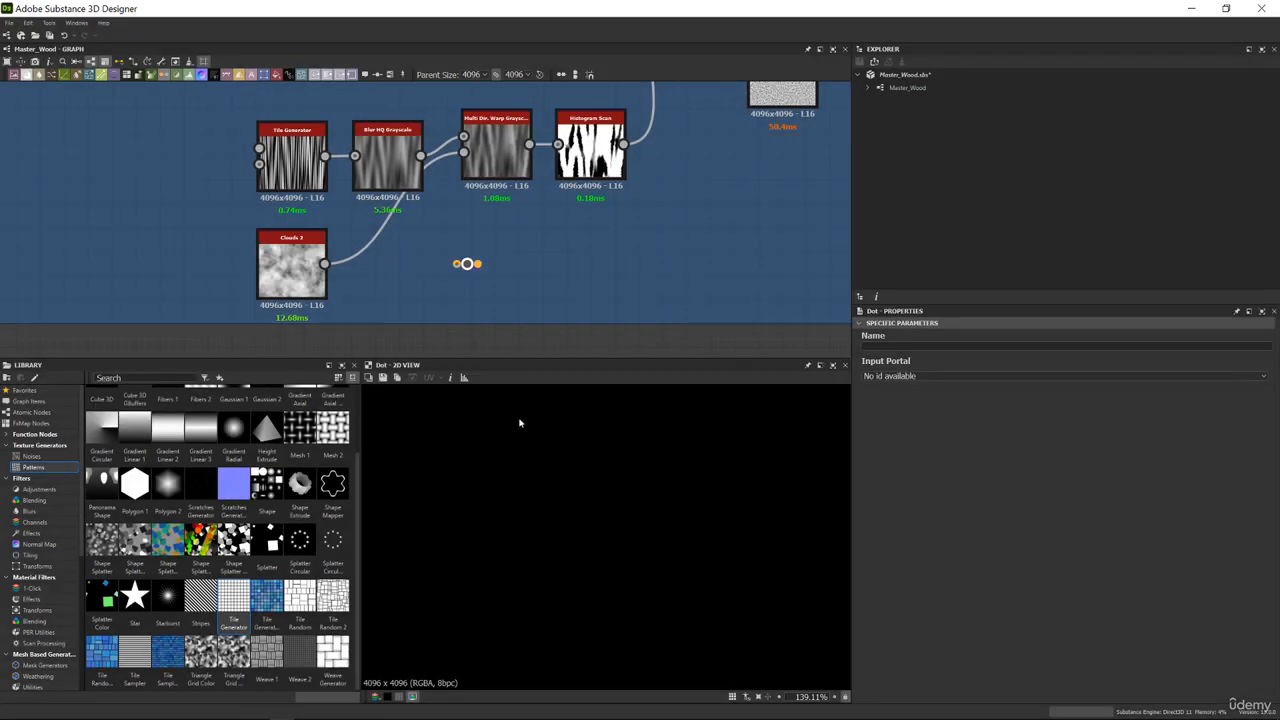
pyautogui.click(84, 24)
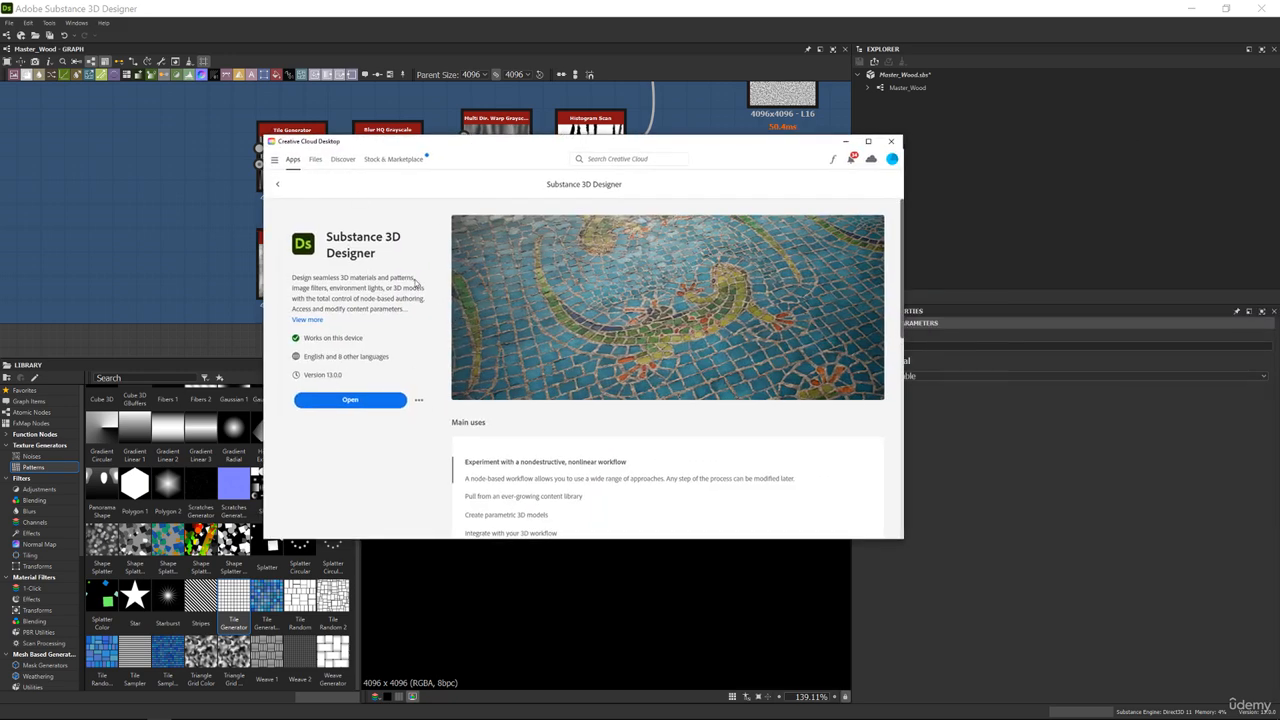
pyautogui.moveTo(536, 142); pyautogui.dragTo(1279, 250)
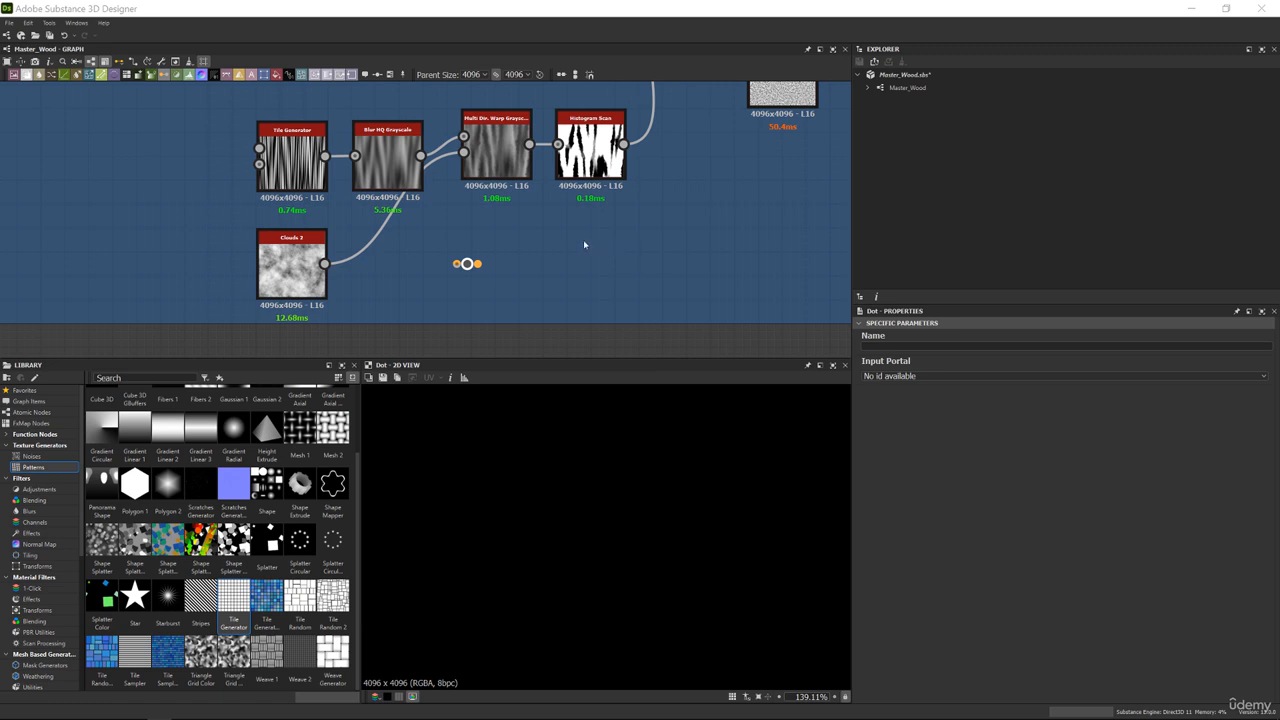
# Connect Clouds 2 to the Dot node, name the portal Clouds_2_Basic, and place it beside Clouds 2
pyautogui.moveTo(519, 238); pyautogui.dragTo(506, 246, button='middle')
pyautogui.click(505, 247)
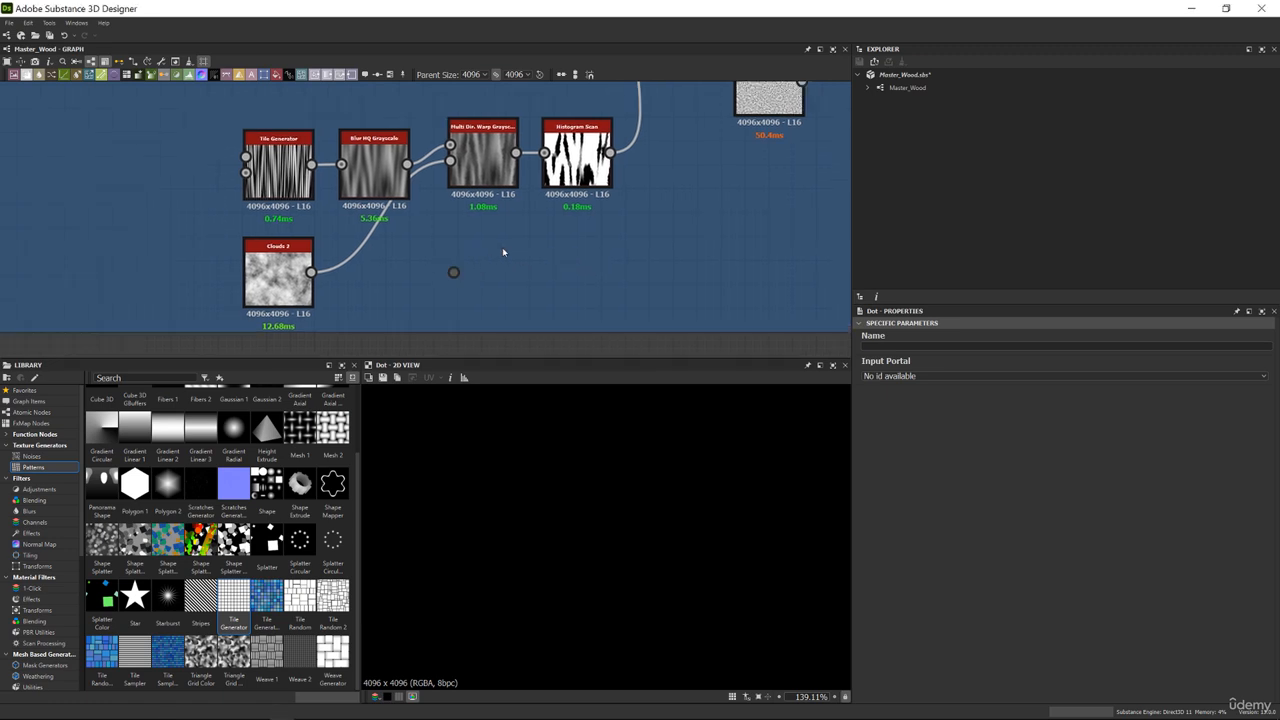
pyautogui.moveTo(311, 272); pyautogui.dragTo(455, 272)
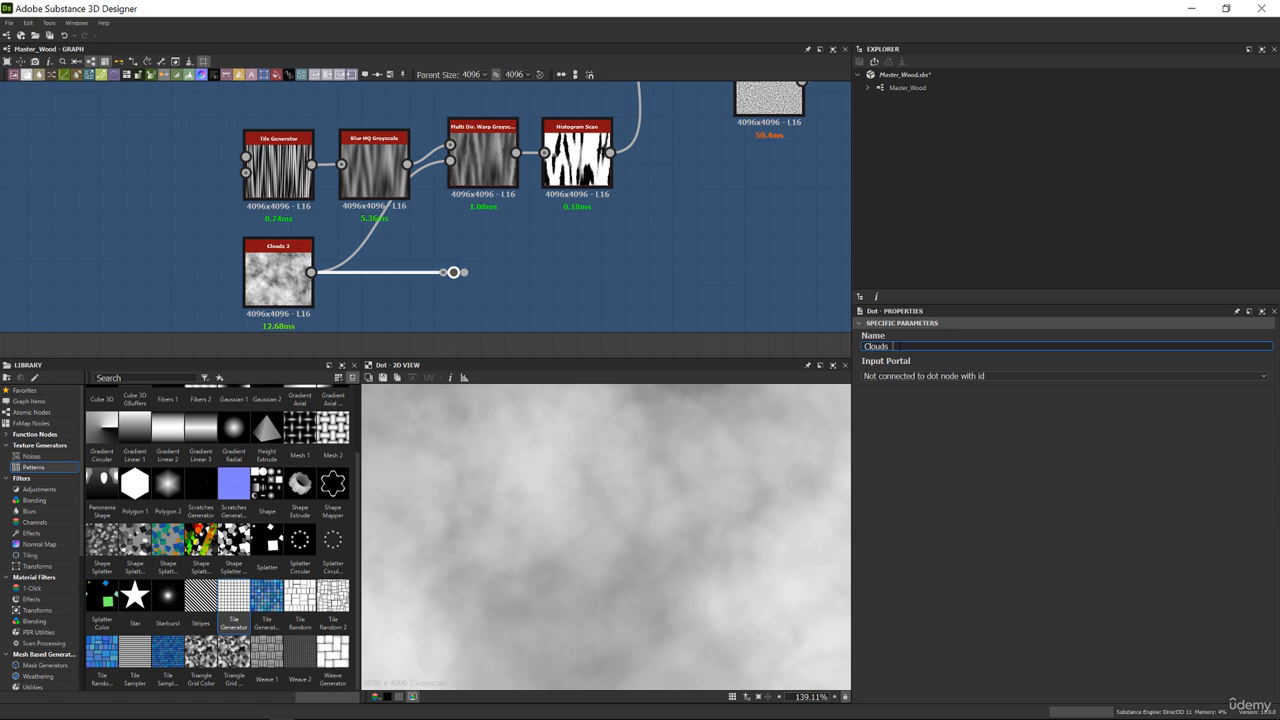
pyautogui.write('Basic')
pyautogui.moveTo(454, 272); pyautogui.dragTo(438, 270)
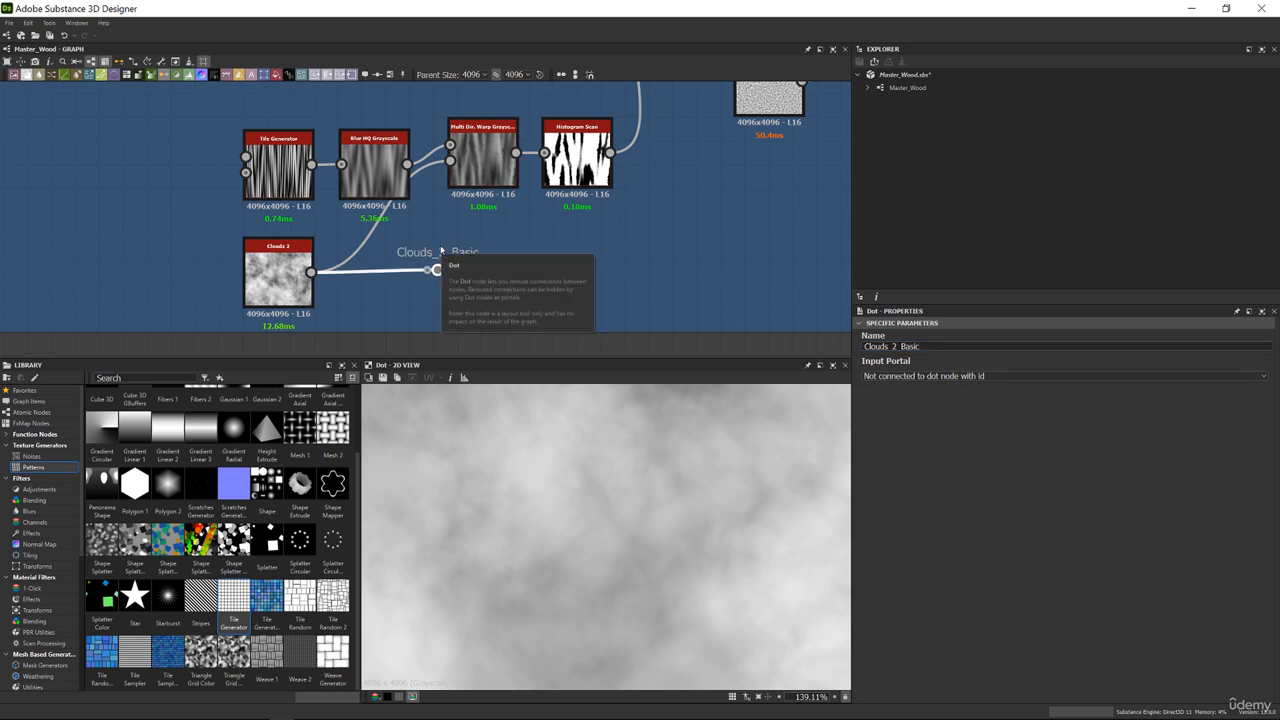
pyautogui.scroll(-5, 425, 248)
pyautogui.scroll(3, 348, 279)
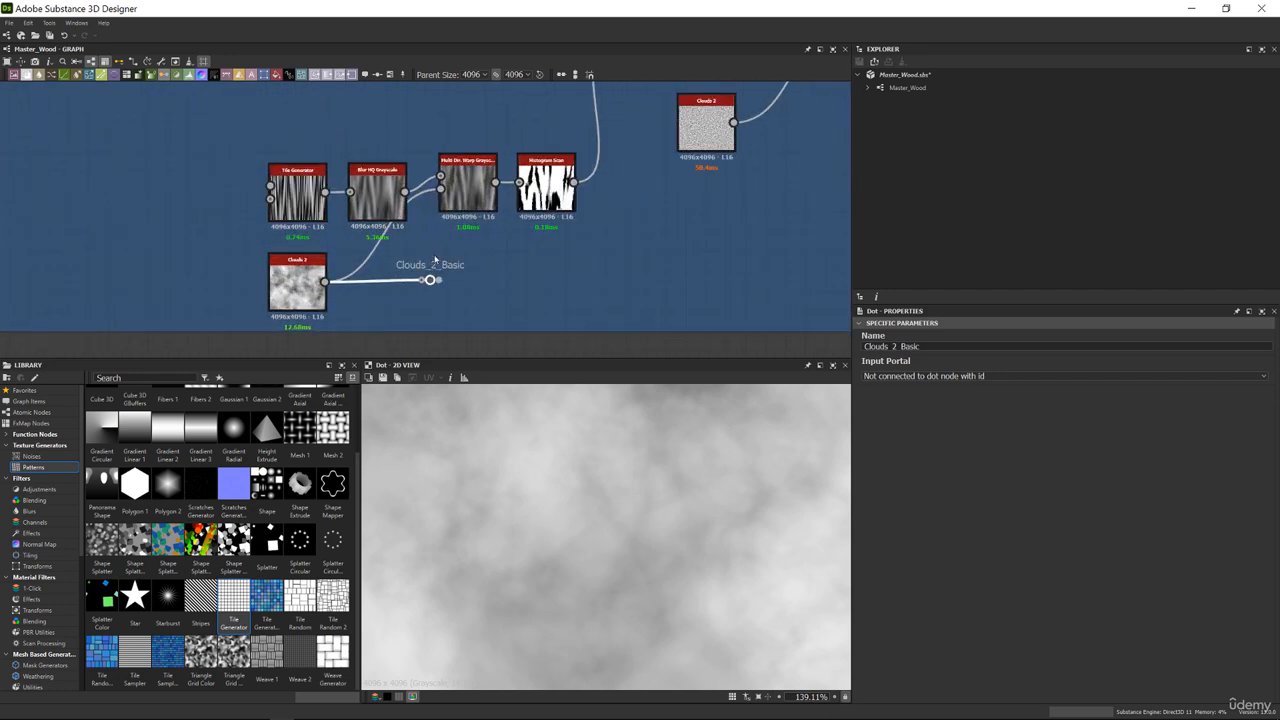
pyautogui.click(343, 278)
pyautogui.scroll(-3, 377, 239)
pyautogui.moveTo(317, 151); pyautogui.dragTo(420, 300, button='middle')
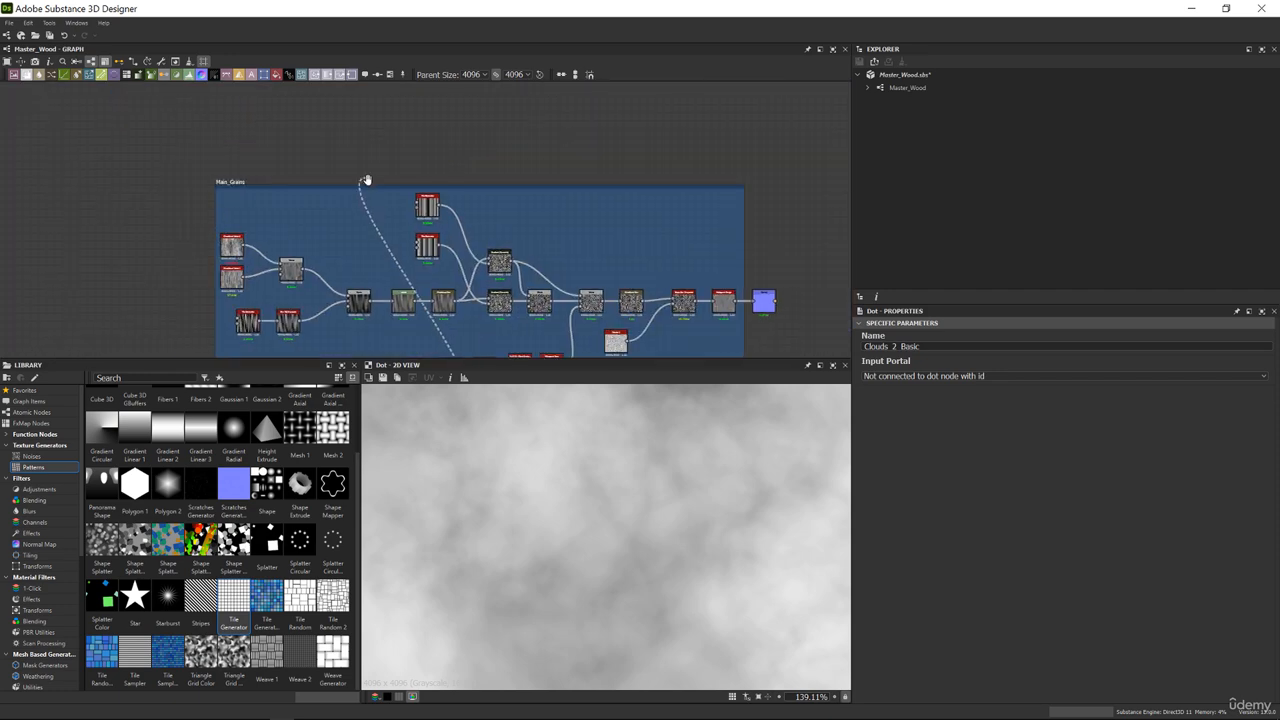
pyautogui.moveTo(324, 104); pyautogui.dragTo(430, 256, button='middle')
pyautogui.scroll(5, 380, 207)
pyautogui.scroll(-5, 443, 253)
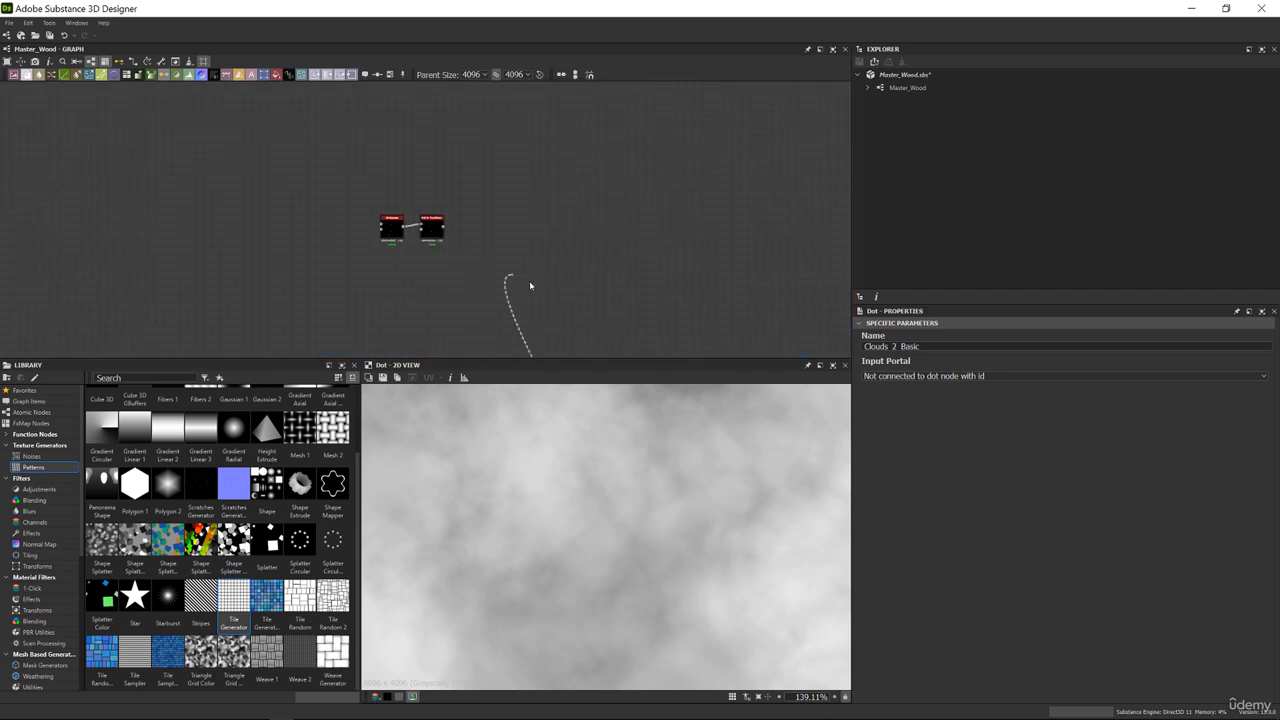
pyautogui.moveTo(531, 283); pyautogui.dragTo(473, 177, button='middle')
pyautogui.click(421, 110)
pyautogui.click(615, 126)
# Add a second Dot node just below the disc Tile Generator, outside the Main_Grains frame
pyautogui.scroll(-4, 615, 126)
pyautogui.scroll(5, 483, 134)
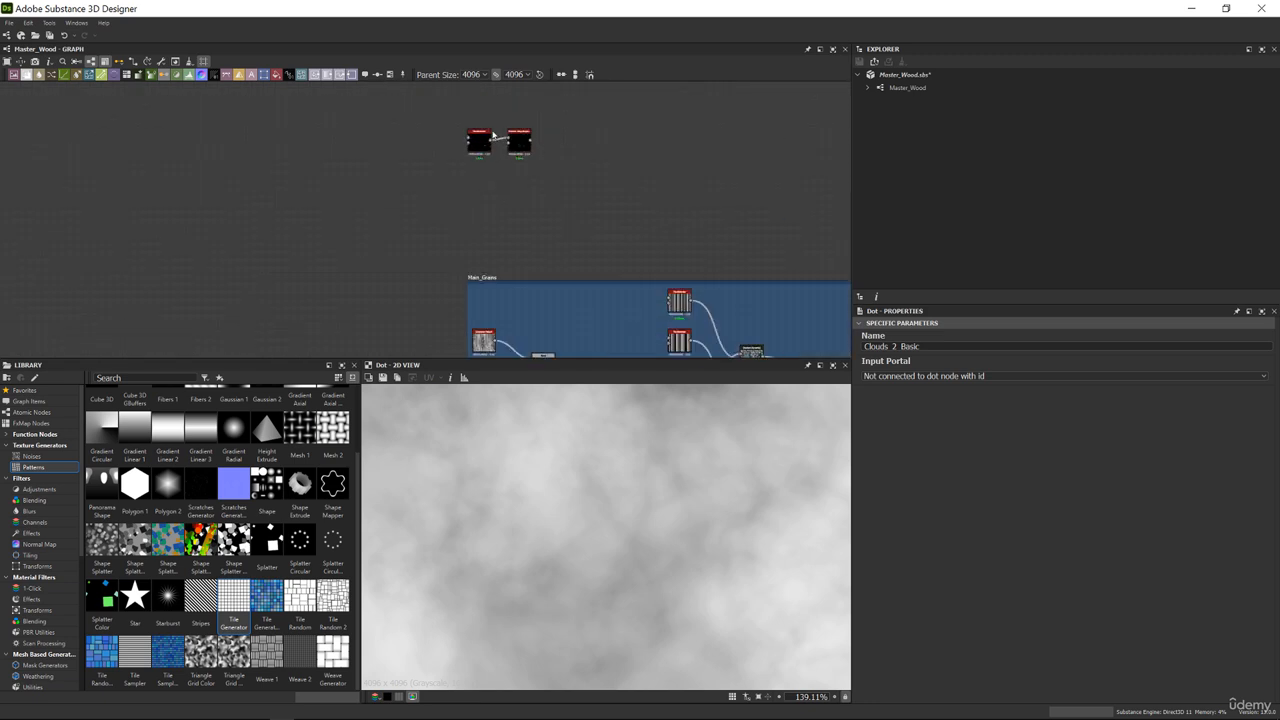
pyautogui.scroll(4, 480, 160)
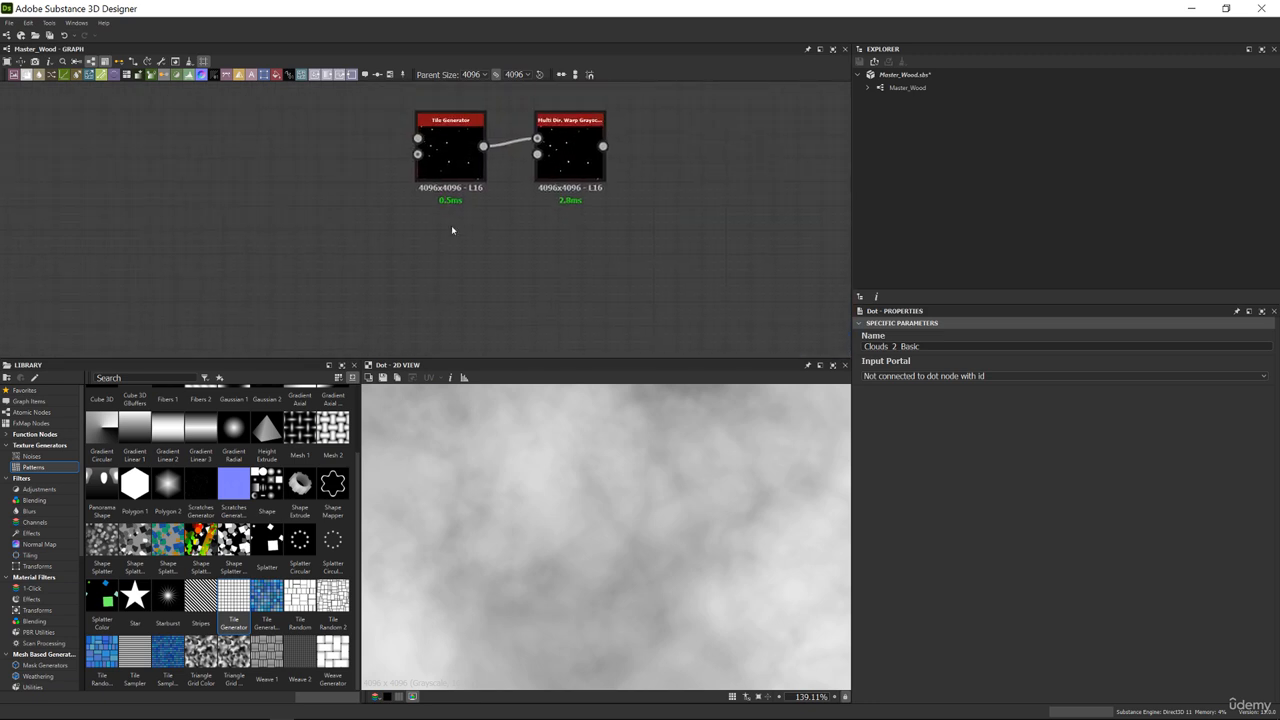
pyautogui.press('space')
pyautogui.write('port')
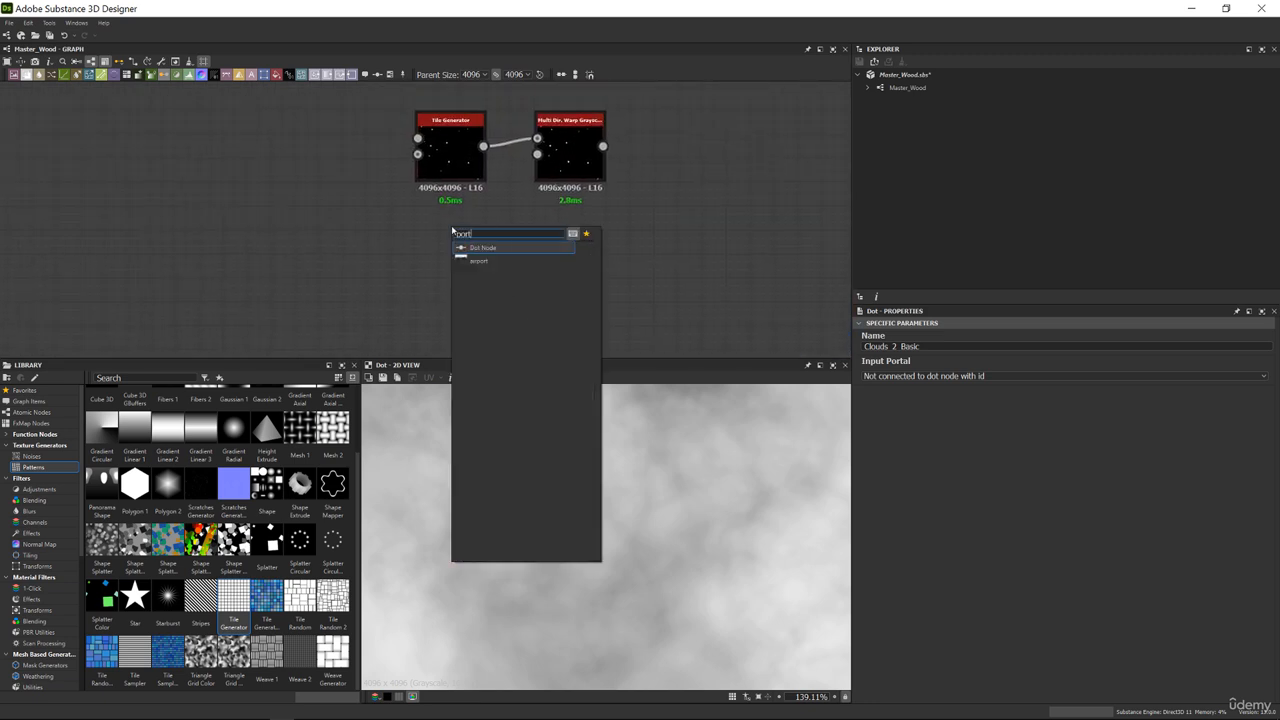
pyautogui.press('Return')
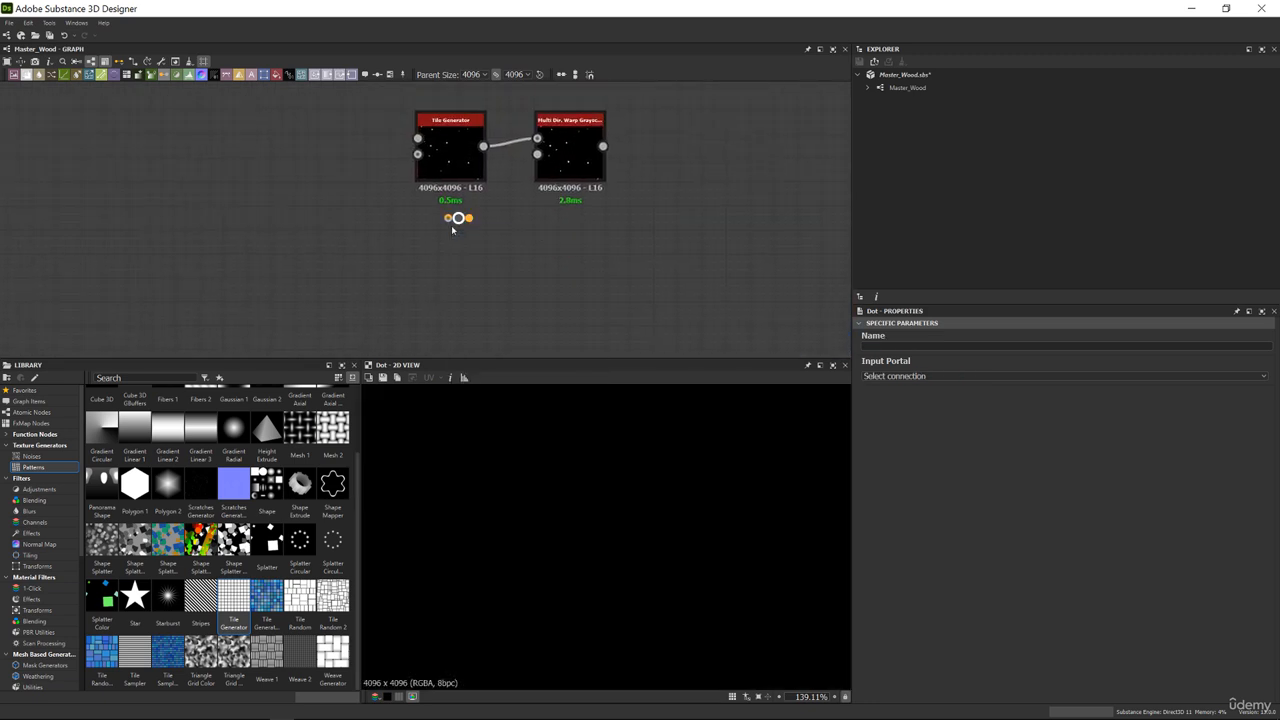
# Set the new Dot node's input portal to Clouds_2_Basic and connect it to the Multi Directional Warp Grayscale's intensity input
pyautogui.click(925, 377)
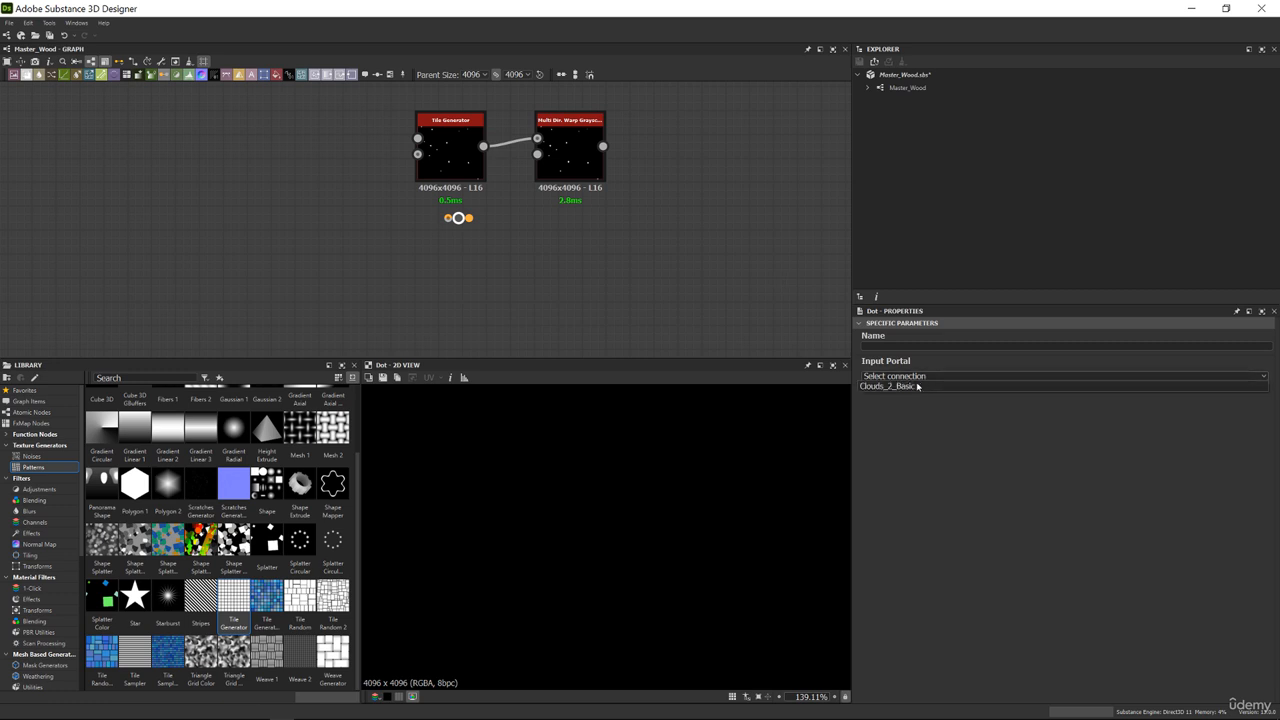
pyautogui.click(908, 388)
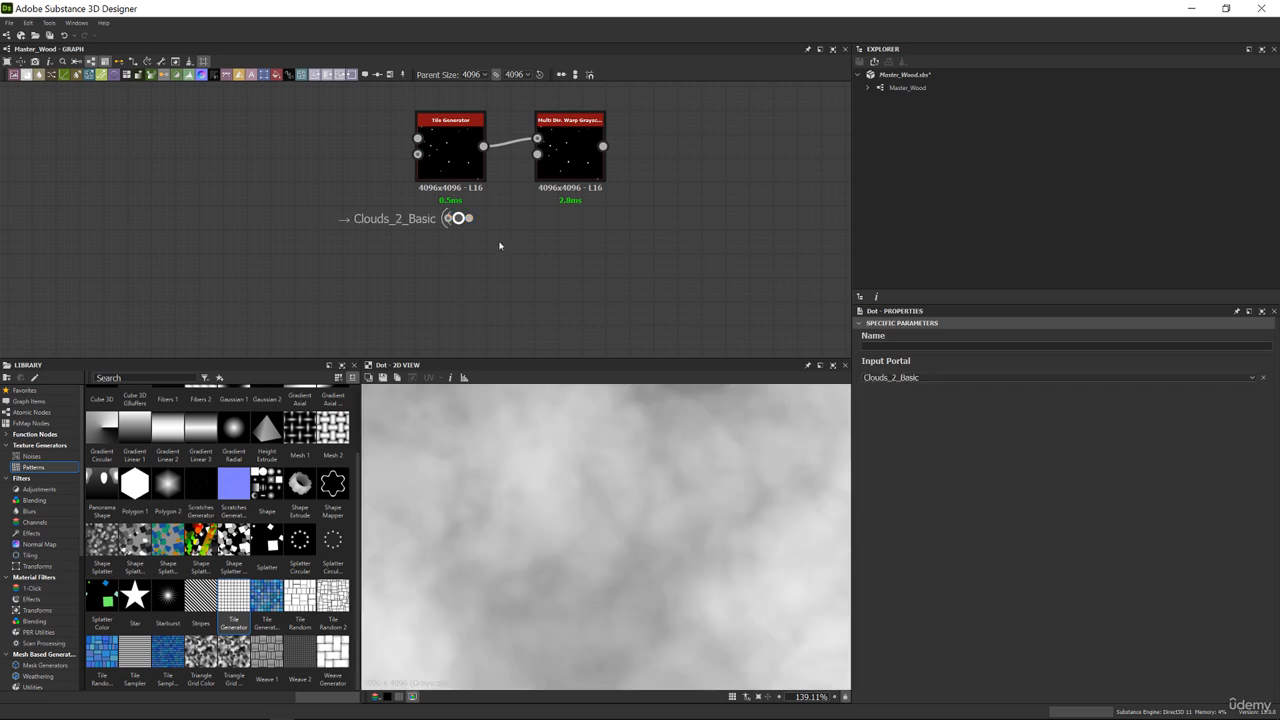
pyautogui.moveTo(469, 218); pyautogui.dragTo(536, 163)
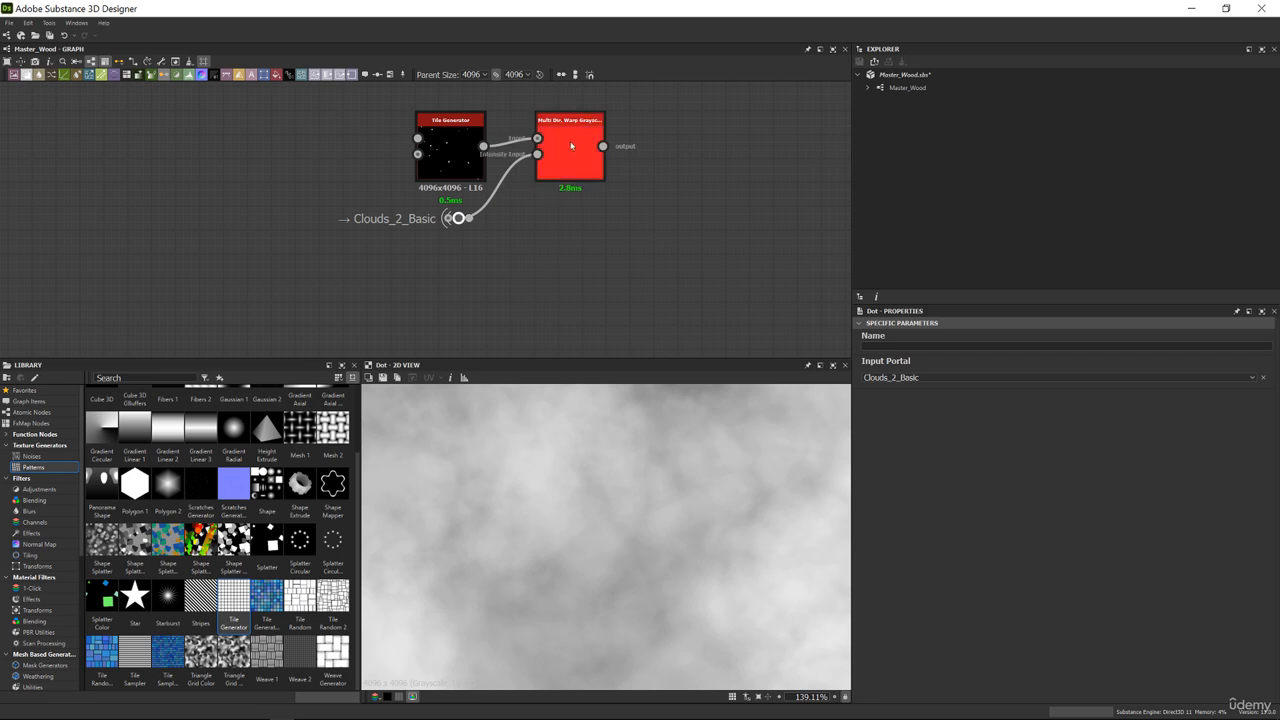
# Widen the Main_Grains frame so it also encloses the normal node at the end of the chain
pyautogui.scroll(-1, 475, 217)
pyautogui.scroll(-3, 475, 217)
pyautogui.moveTo(491, 180); pyautogui.dragTo(385, 85, button='middle')
pyautogui.moveTo(557, 206); pyautogui.dragTo(411, 241, button='middle')
pyautogui.scroll(4, 550, 234)
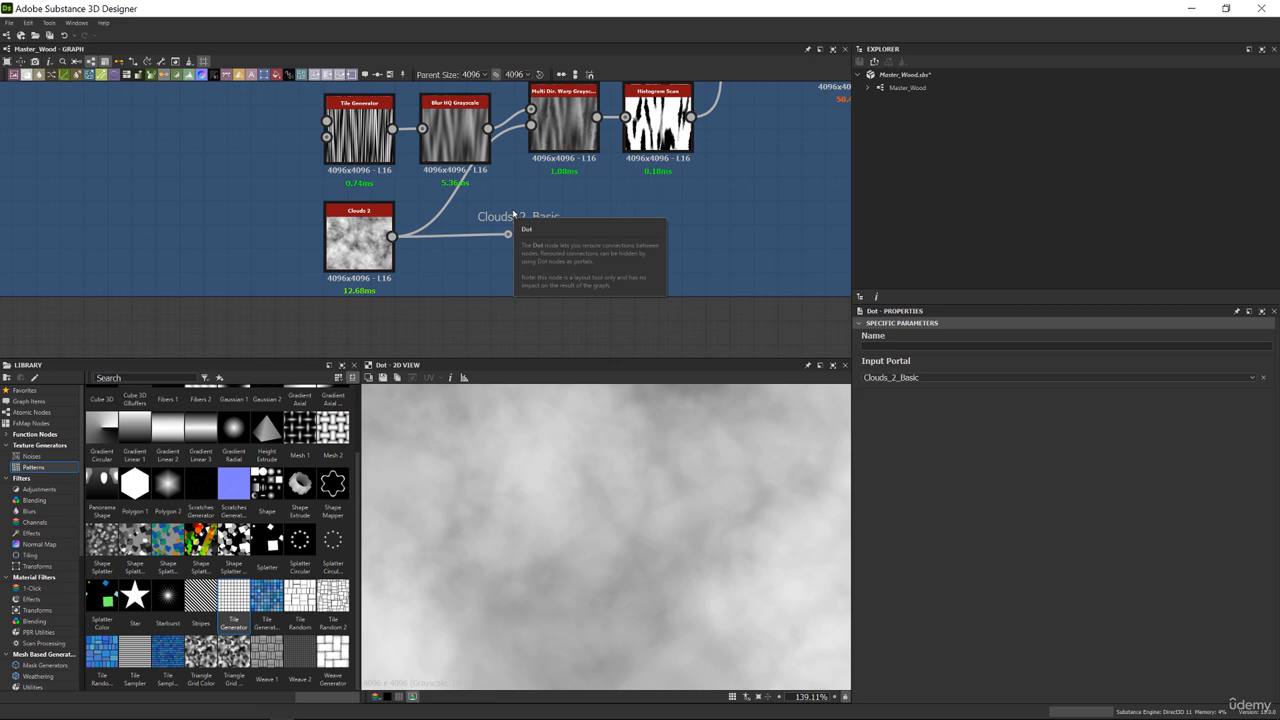
pyautogui.scroll(-5, 511, 212)
pyautogui.moveTo(560, 153); pyautogui.dragTo(550, 253, button='middle')
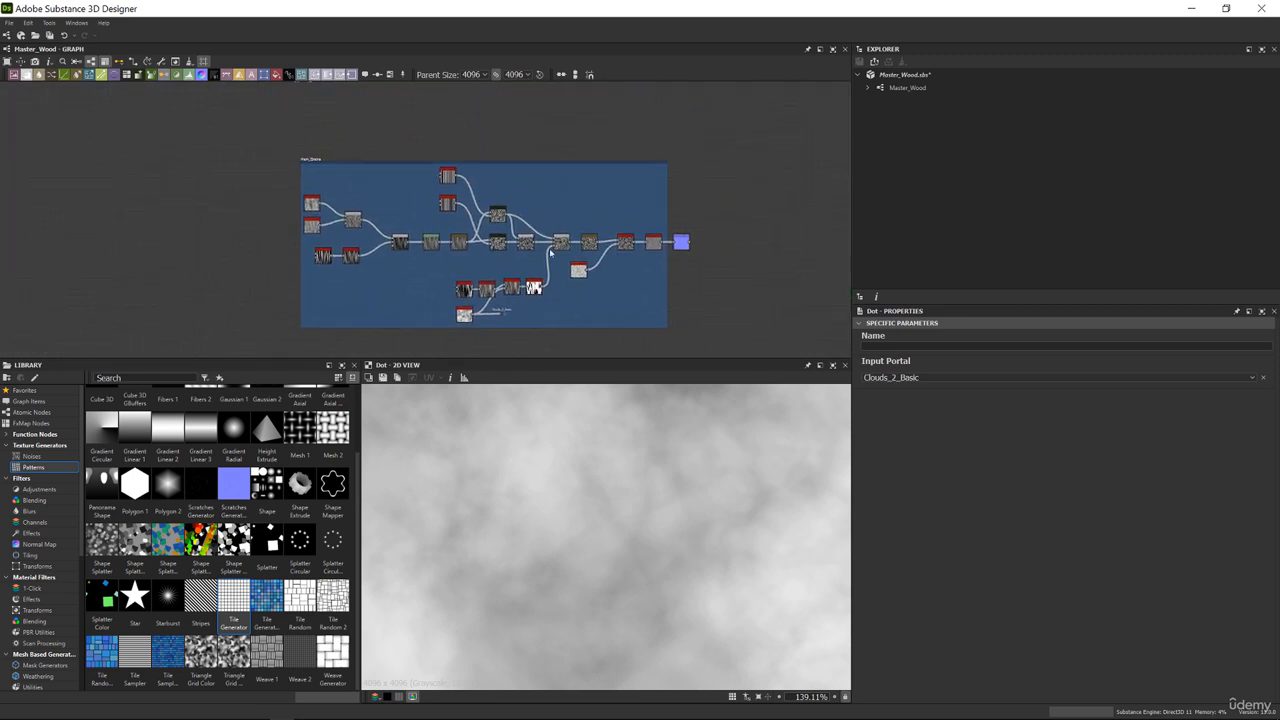
pyautogui.moveTo(668, 219); pyautogui.dragTo(720, 217)
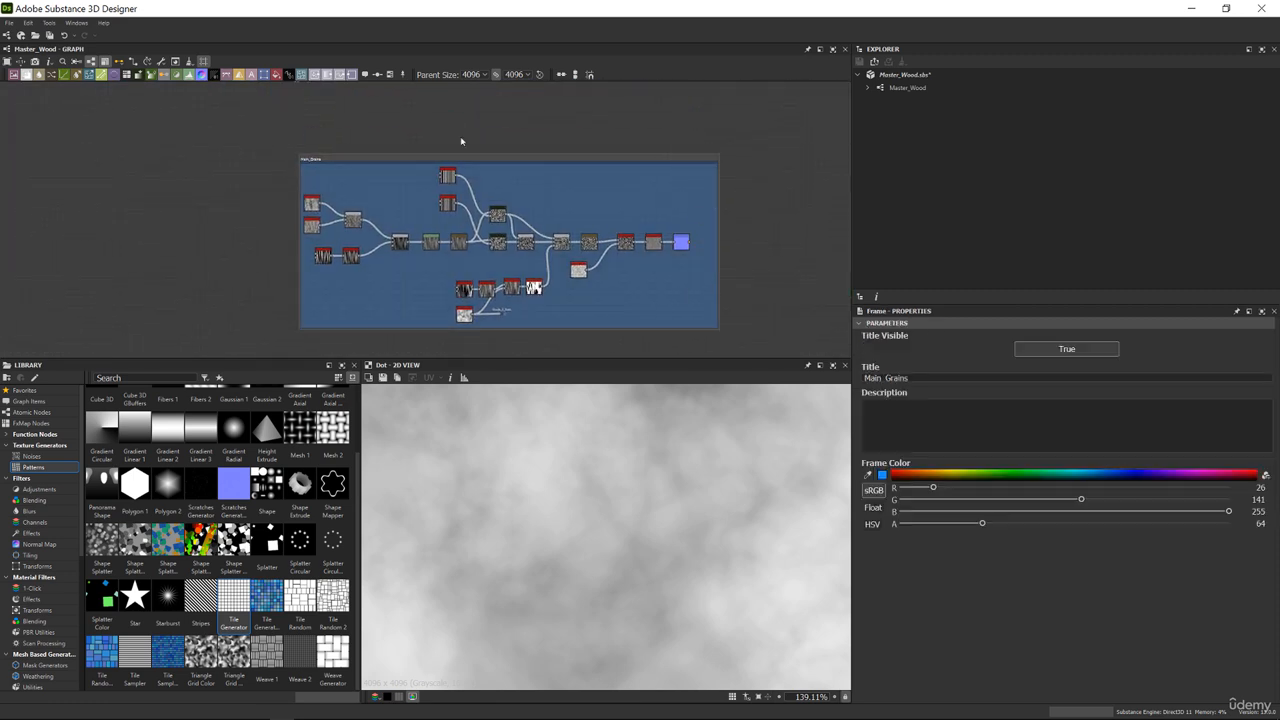
# Preview the Multi Directional Warp Grayscale node fed by the disc Tile Generator and set its mode to Min
pyautogui.moveTo(373, 124); pyautogui.dragTo(454, 236, button='middle')
pyautogui.scroll(2, 457, 182)
pyautogui.scroll(3, 457, 182)
pyautogui.doubleClick(454, 186)
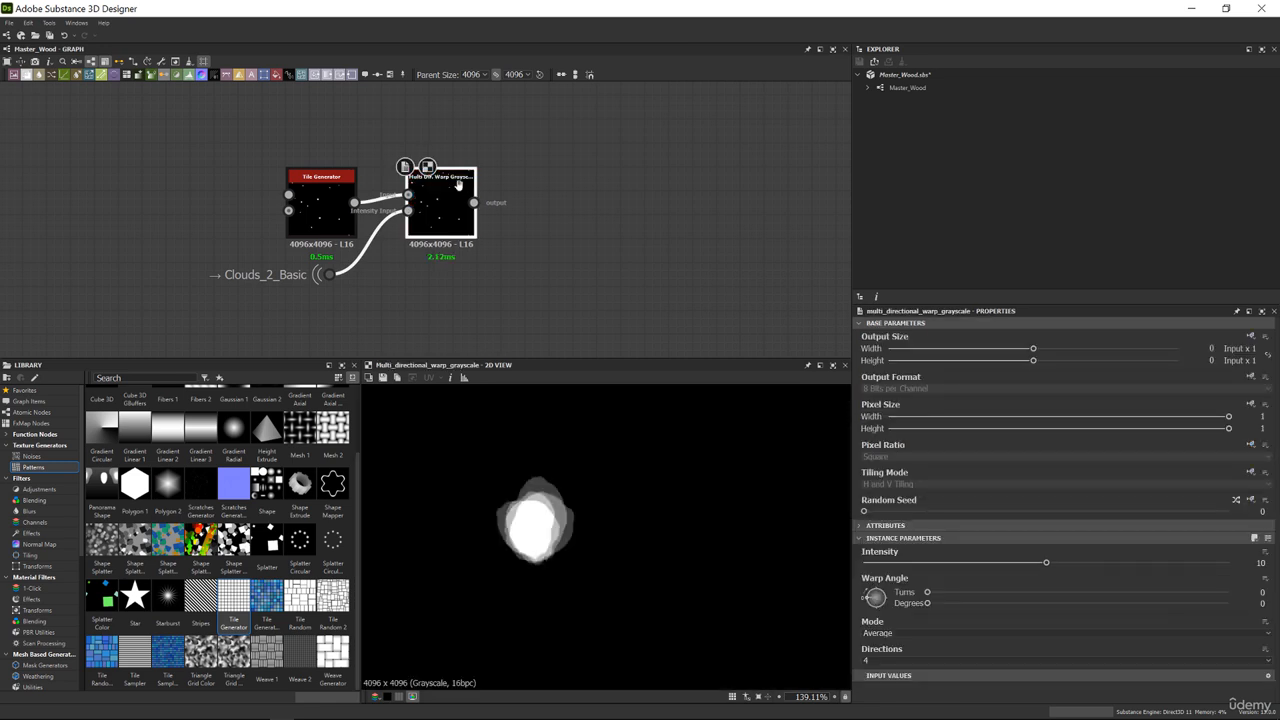
pyautogui.moveTo(454, 186); pyautogui.dragTo(468, 212, button='middle')
pyautogui.scroll(3, 521, 507)
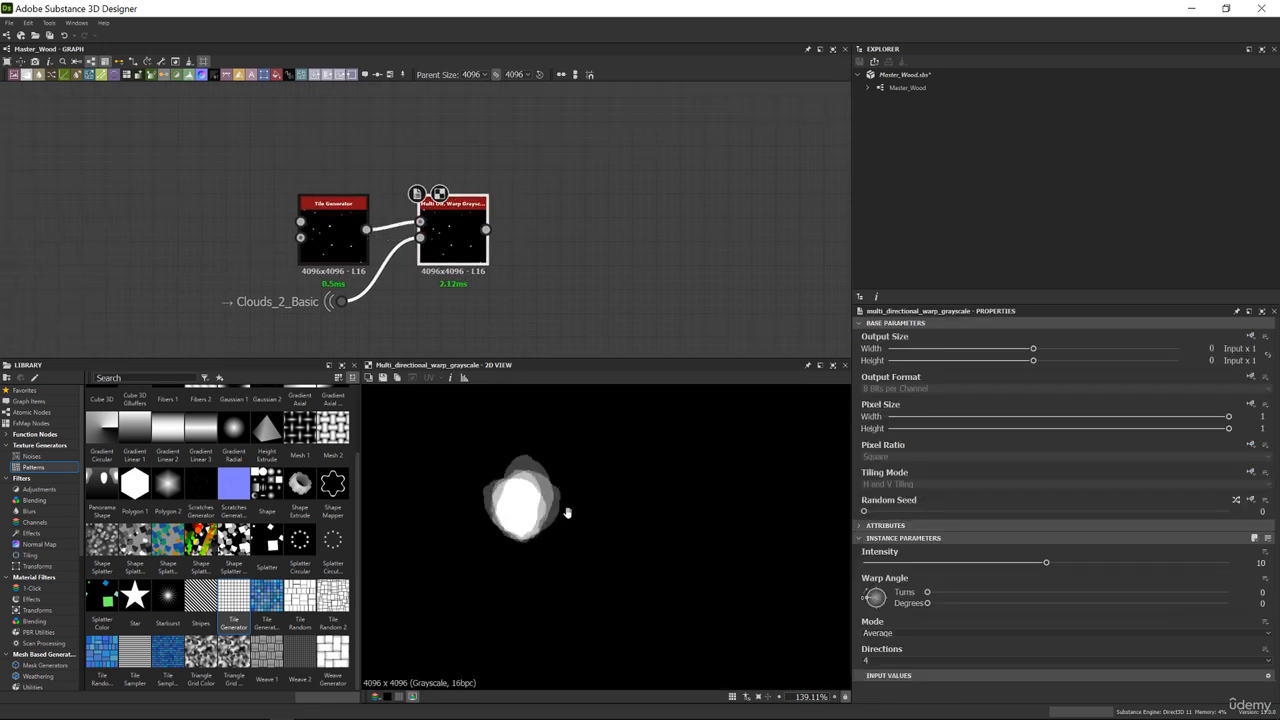
pyautogui.click(916, 634)
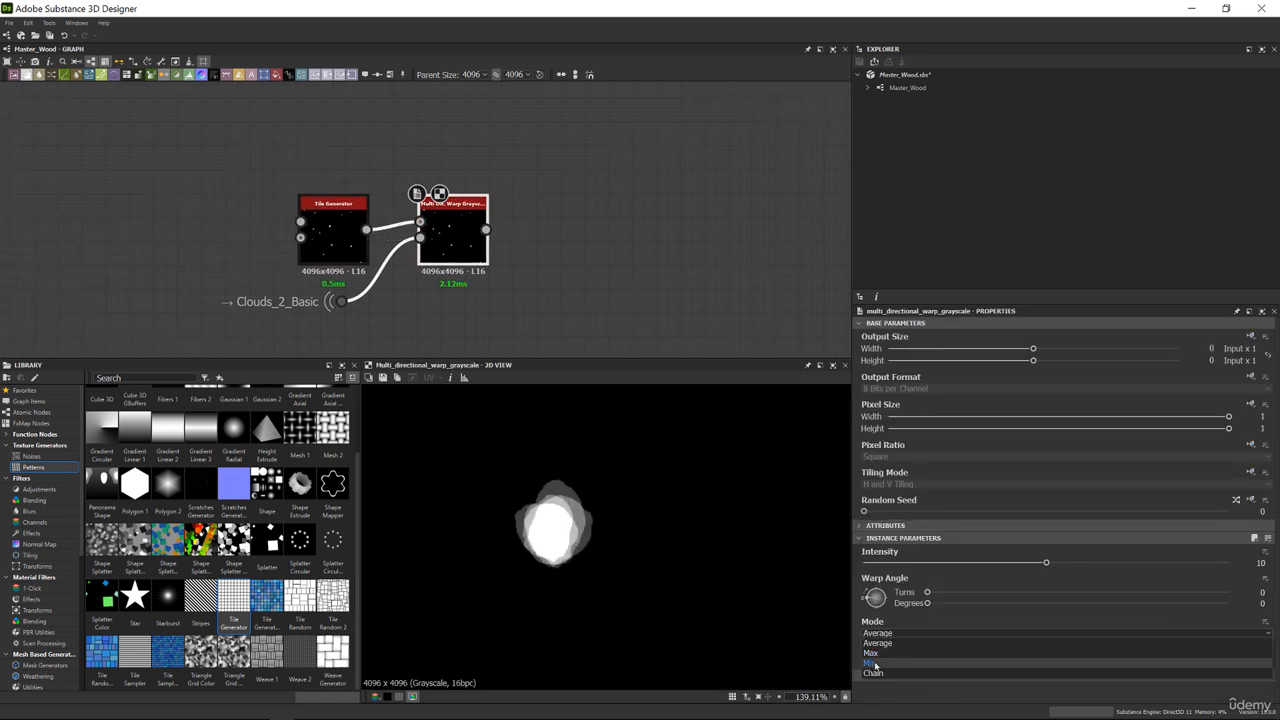
pyautogui.click(872, 664)
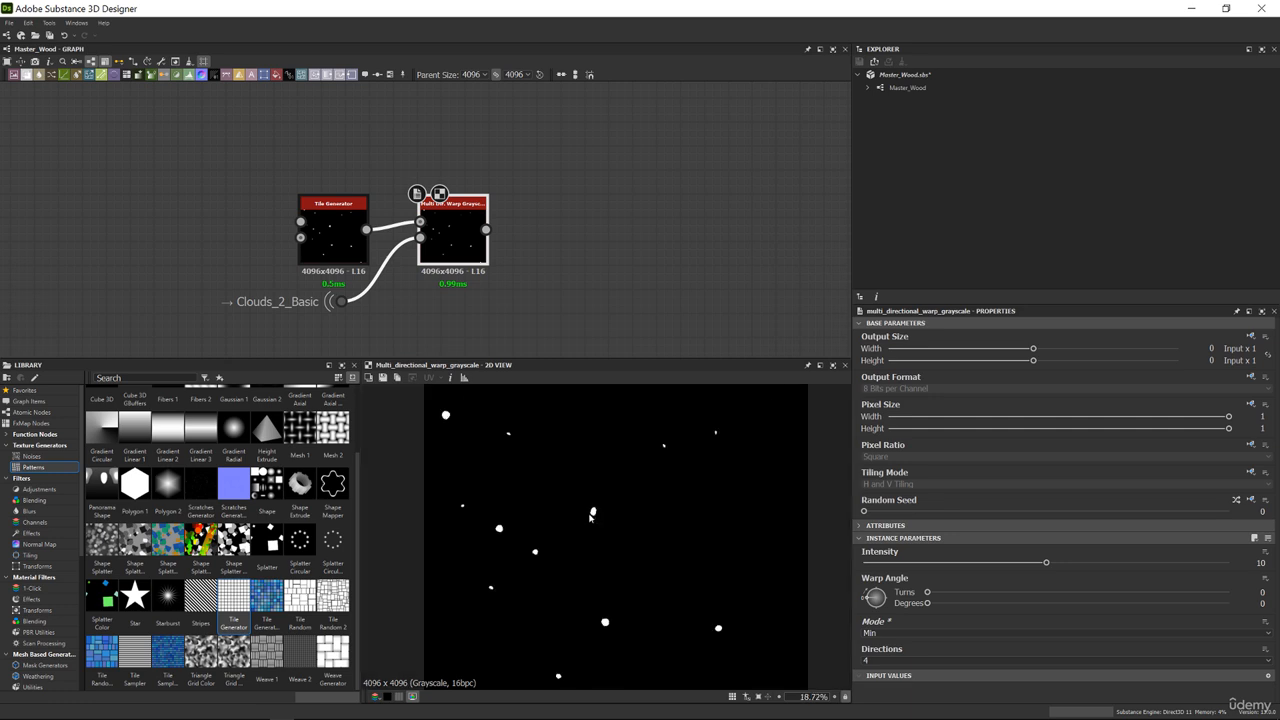
# Try Multi Directional Warp intensities of about 5.58 and 10.31 while checking the disc outlines
pyautogui.scroll(3, 708, 571)
pyautogui.scroll(-1, 708, 571)
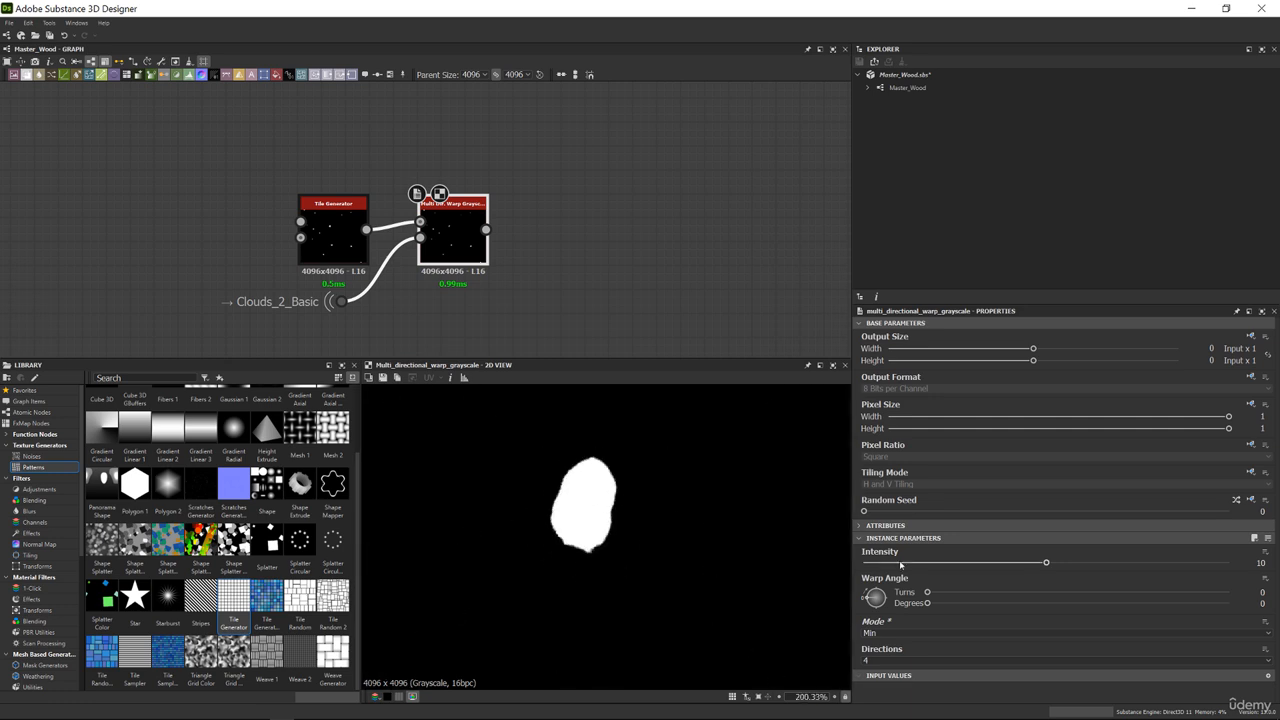
pyautogui.moveTo(900, 564); pyautogui.dragTo(966, 564)
pyautogui.scroll(-3, 684, 499)
pyautogui.scroll(-6, 593, 492)
pyautogui.scroll(5, 593, 490)
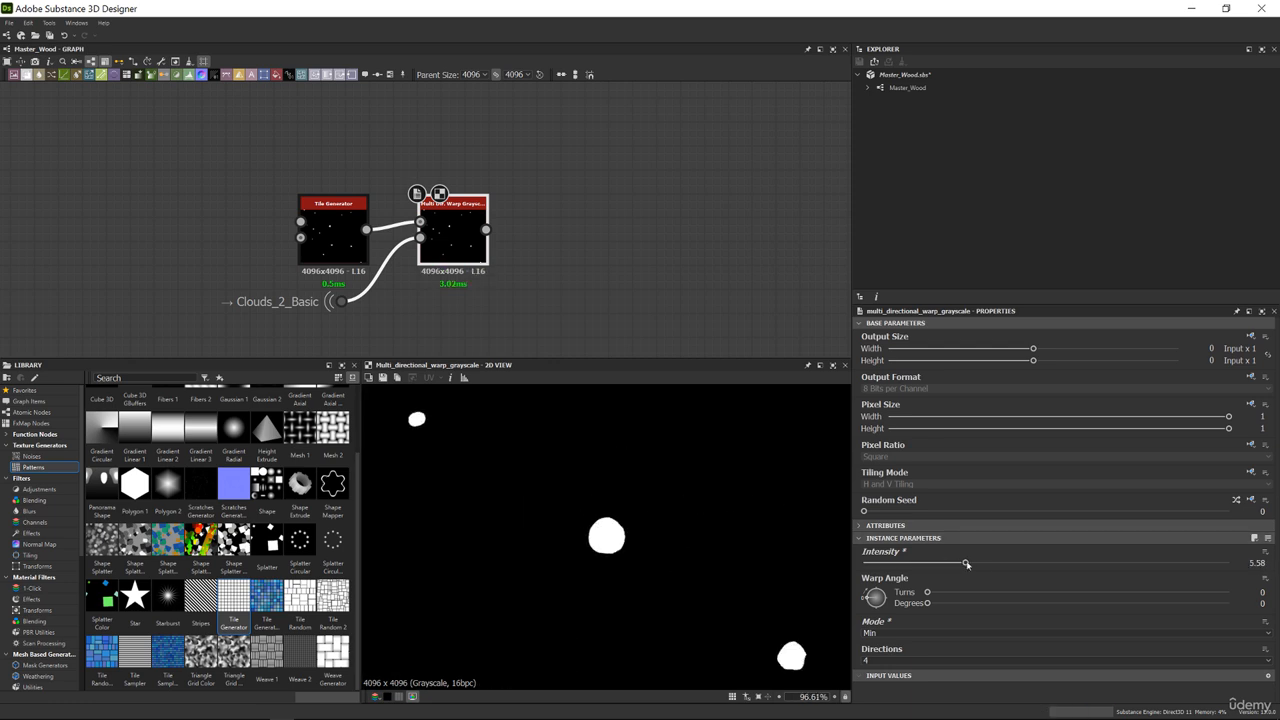
pyautogui.moveTo(974, 566); pyautogui.dragTo(1051, 566)
pyautogui.scroll(-6, 706, 536)
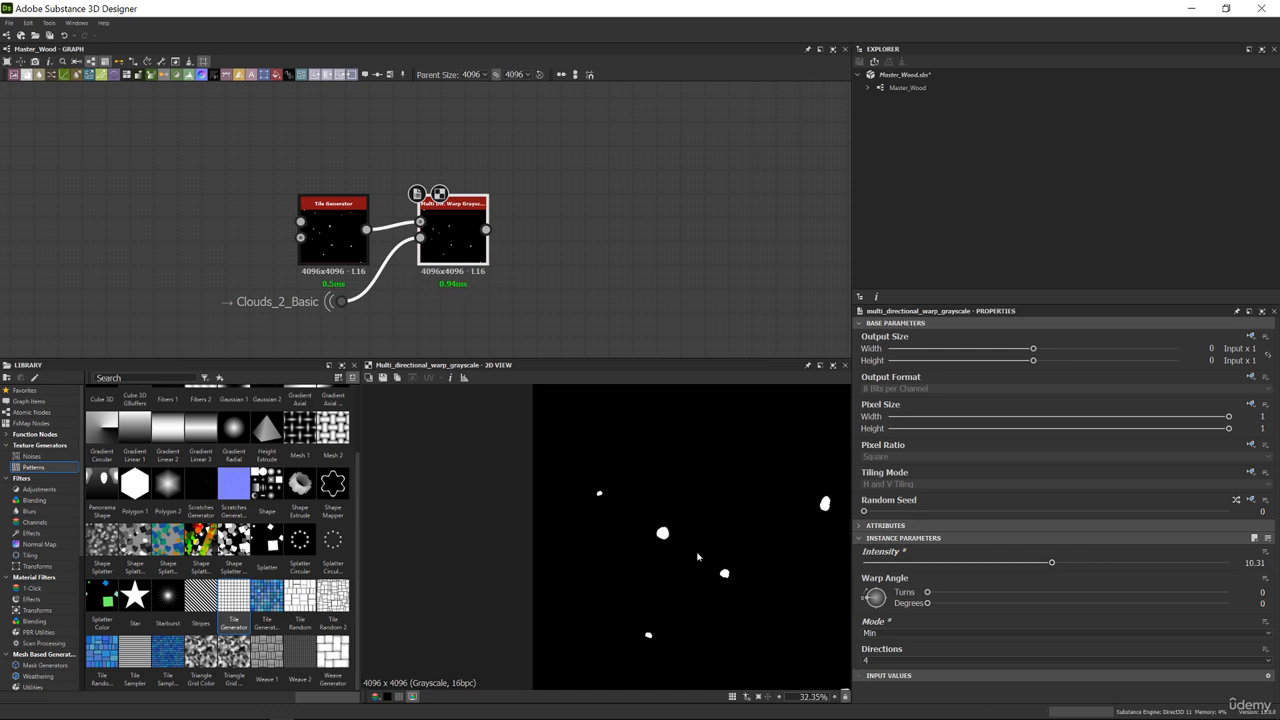
# Set the Multi Directional Warp intensity to about 9.55 and inspect the distorted discs
pyautogui.click(1036, 563)
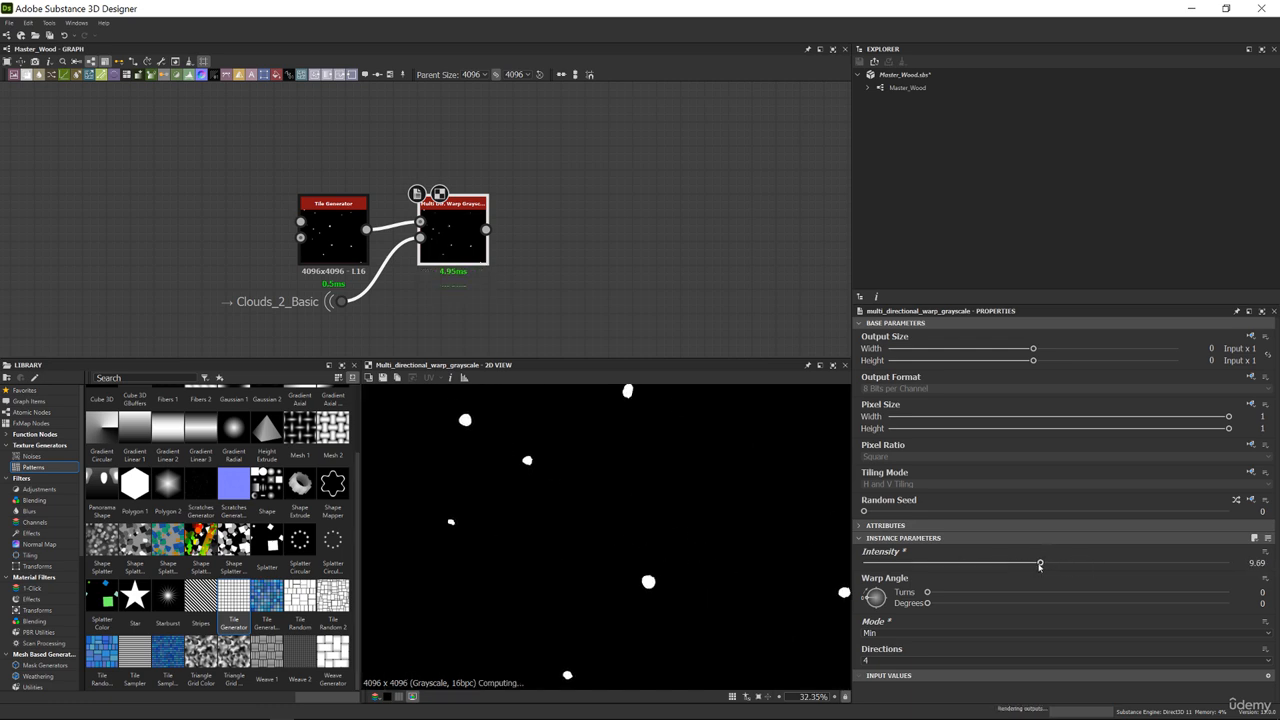
pyautogui.scroll(1, 598, 611)
pyautogui.moveTo(619, 415); pyautogui.dragTo(613, 543, button='middle')
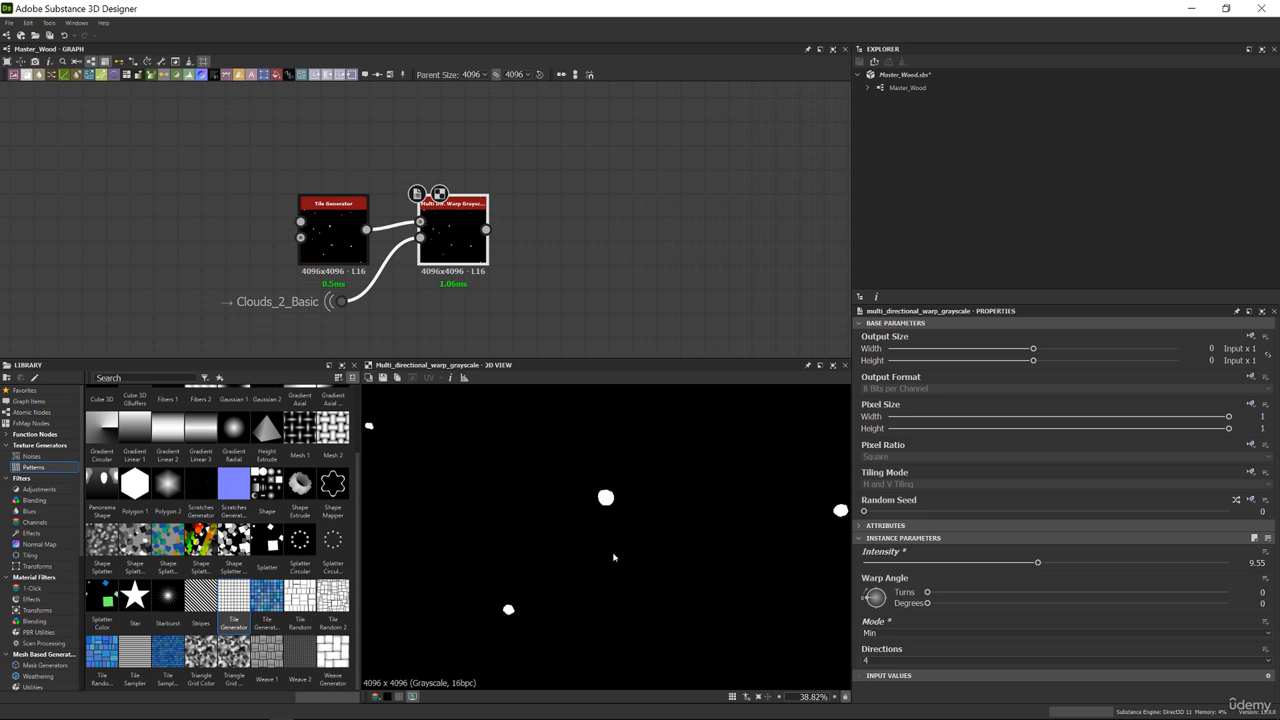
pyautogui.scroll(4, 613, 543)
pyautogui.moveTo(595, 453); pyautogui.dragTo(577, 509, button='middle')
# Add an Edge Detect node and feed it from the Multi Directional Warp Grayscale output
pyautogui.moveTo(505, 223); pyautogui.dragTo(418, 273, button='middle')
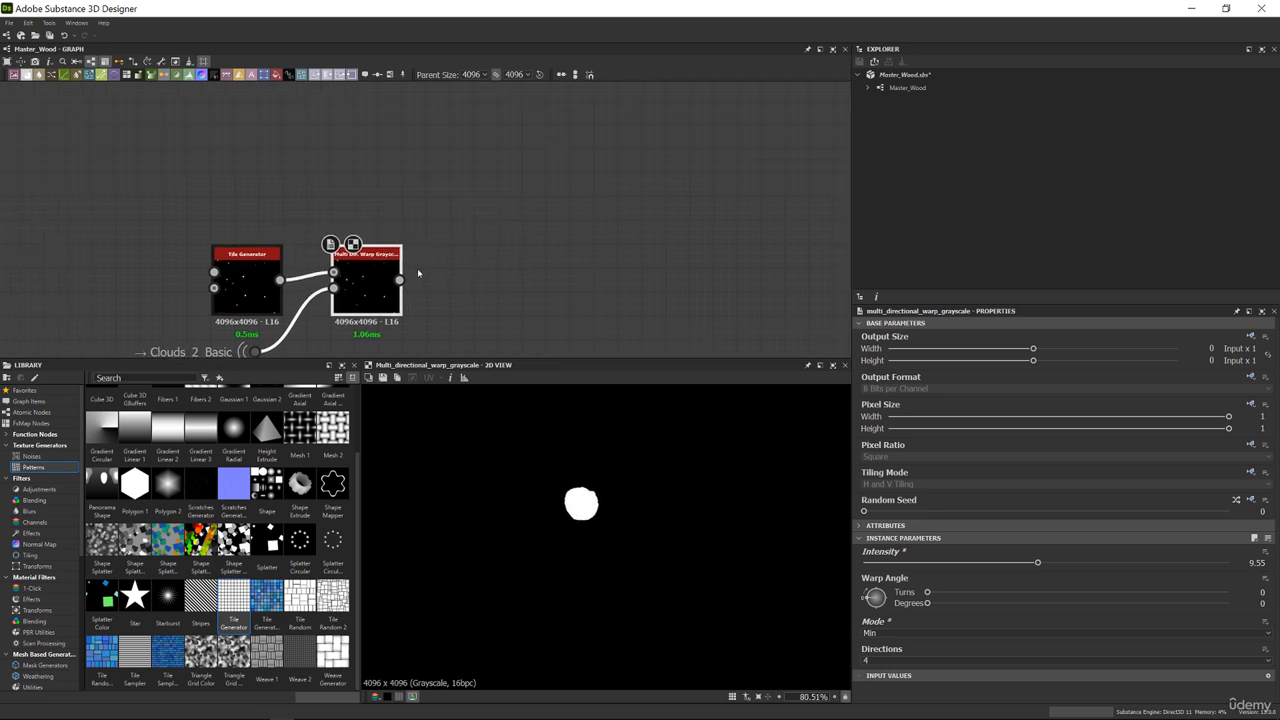
pyautogui.press('space')
pyautogui.write('edge')
pyautogui.press('Return')
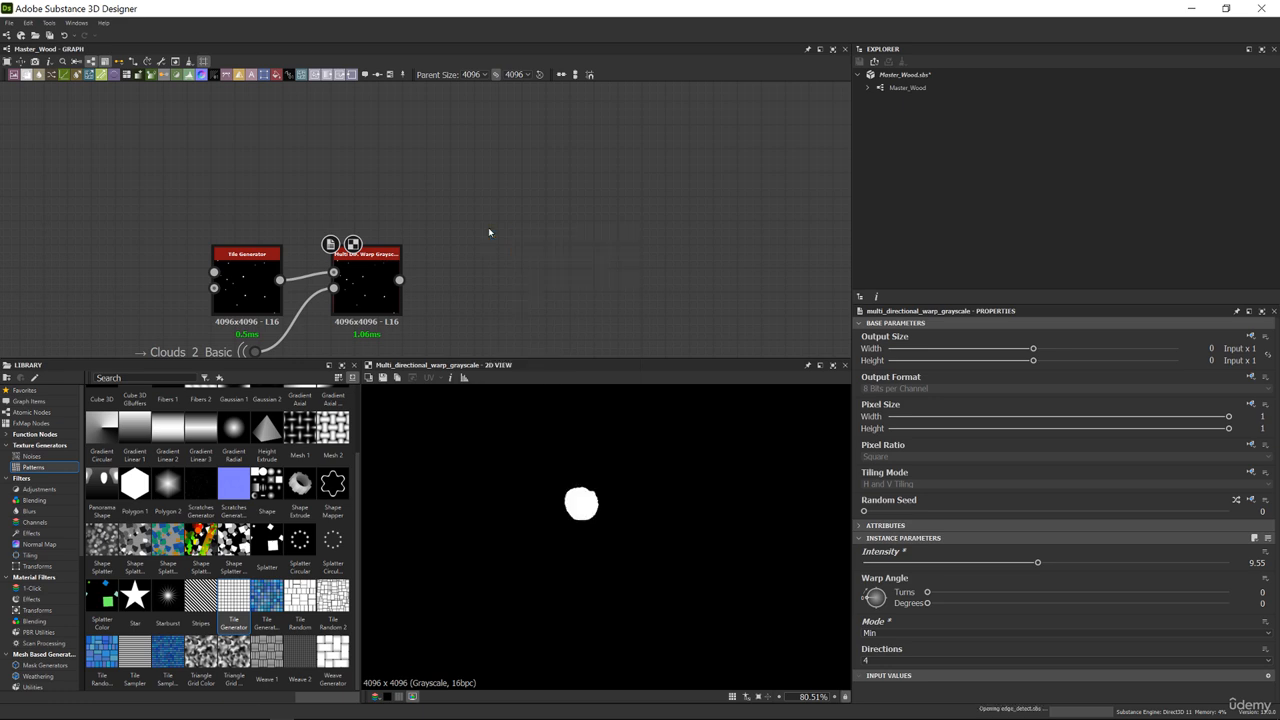
pyautogui.moveTo(399, 280); pyautogui.dragTo(497, 270)
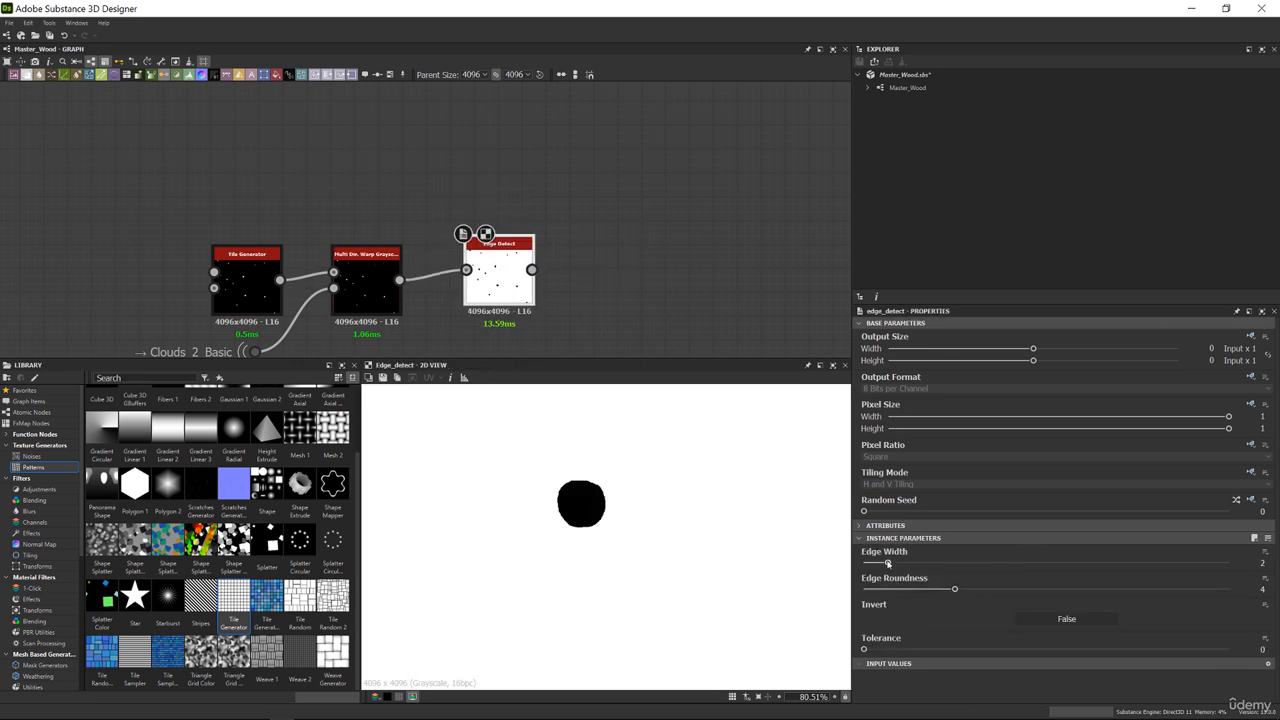
# Set Edge Detect to Edge Width 1, Edge Roundness 0 and Invert True, and move the node above the warp row
pyautogui.moveTo(887, 563); pyautogui.dragTo(823, 557)
pyautogui.moveTo(895, 589); pyautogui.dragTo(866, 588)
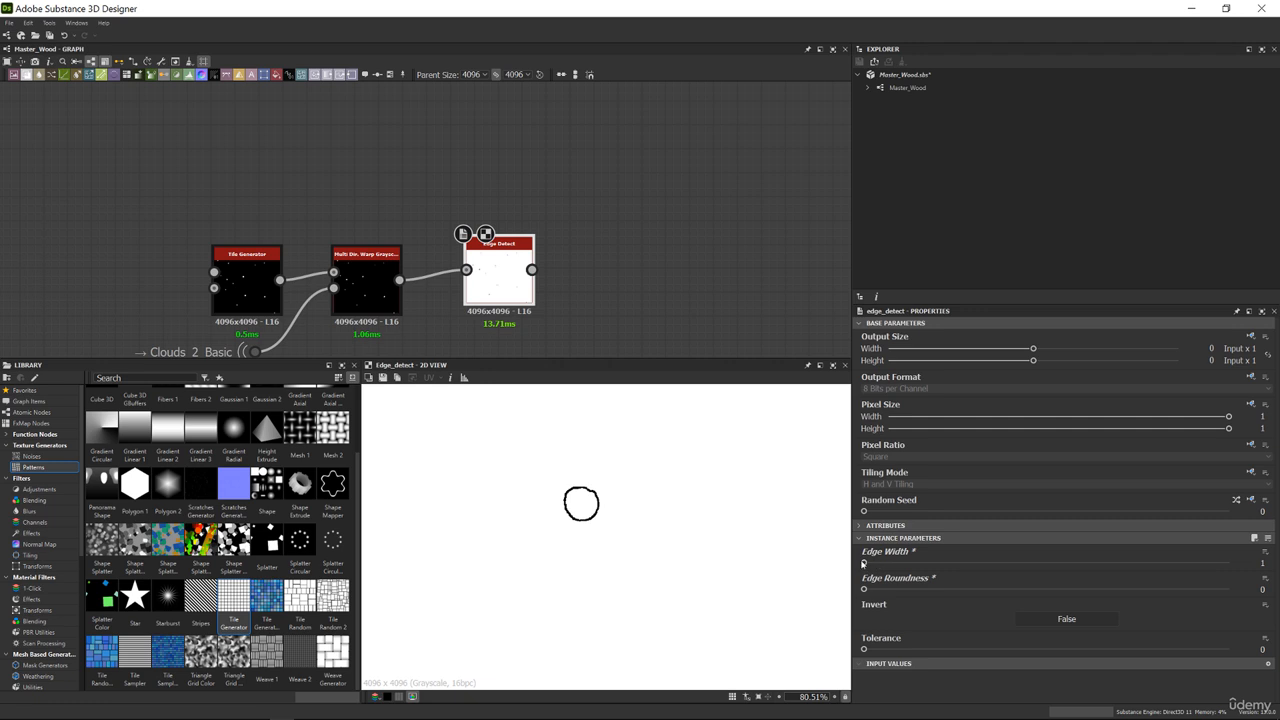
pyautogui.click(375, 295)
pyautogui.click(499, 280)
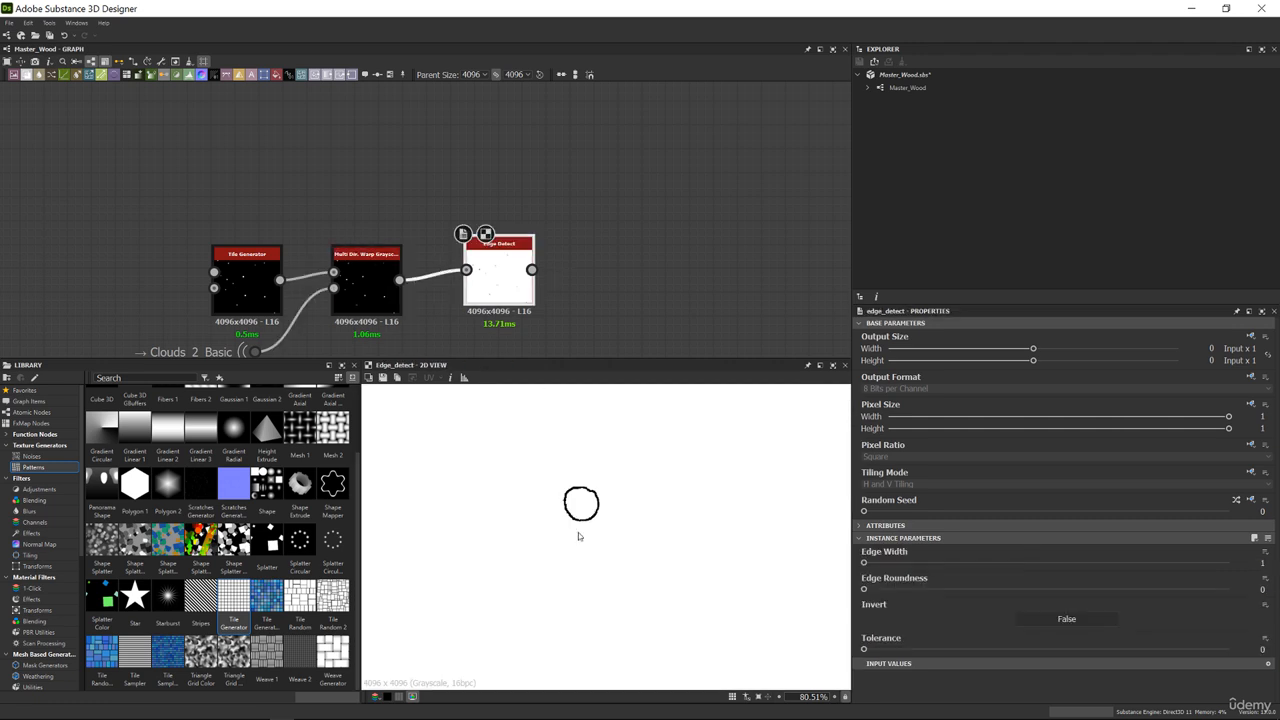
pyautogui.scroll(5, 578, 527)
pyautogui.click(1104, 628)
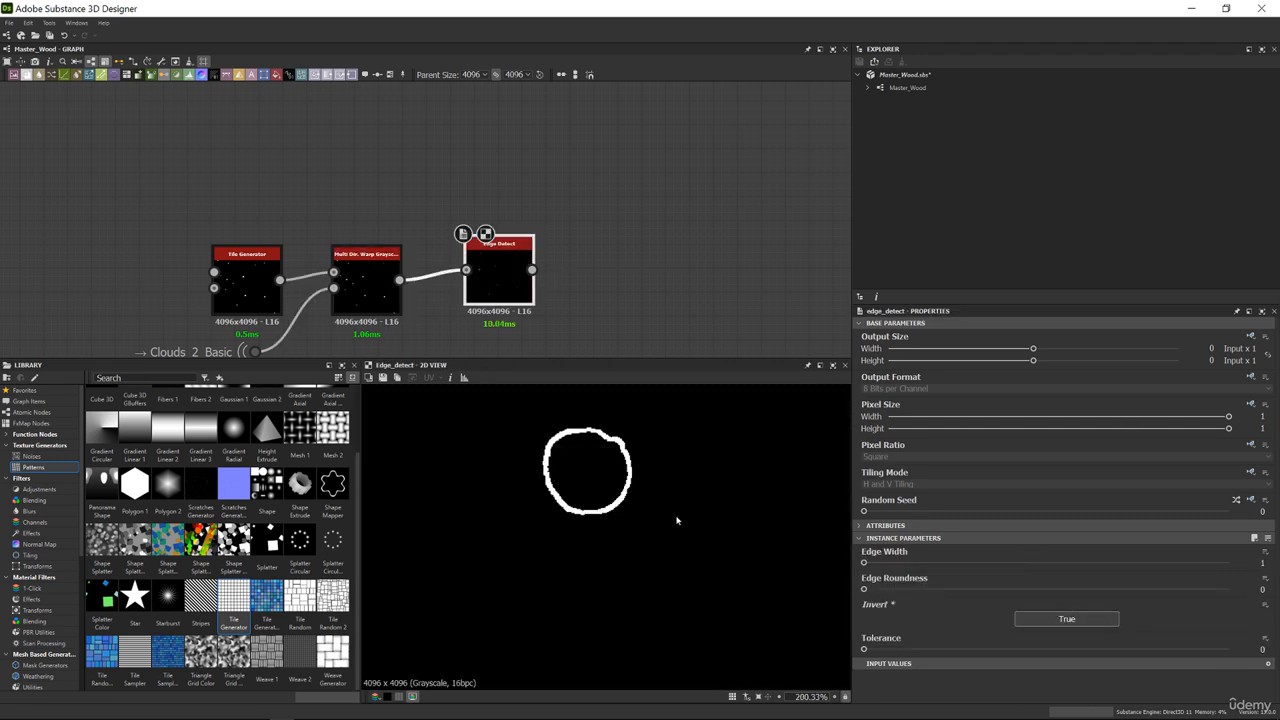
pyautogui.moveTo(505, 283); pyautogui.dragTo(492, 127)
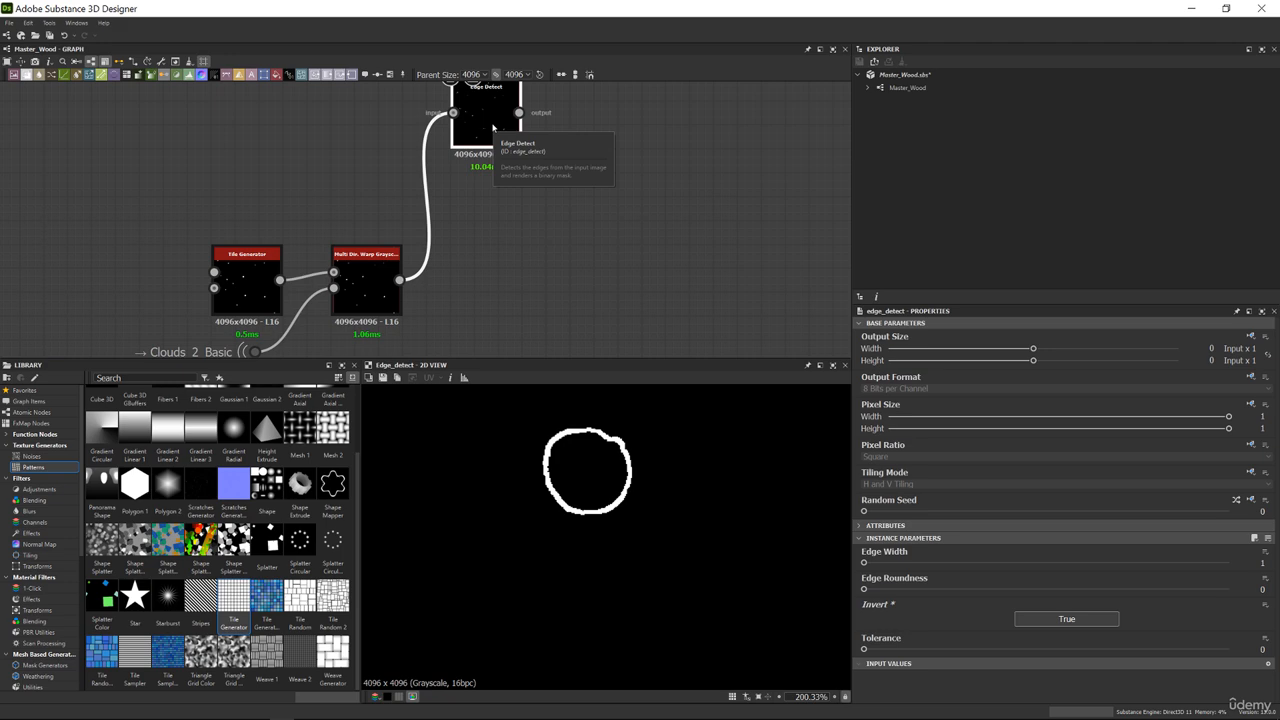
# Add a Blur HQ Grayscale node after Edge Detect and set its intensity to about 0.09
pyautogui.press('space')
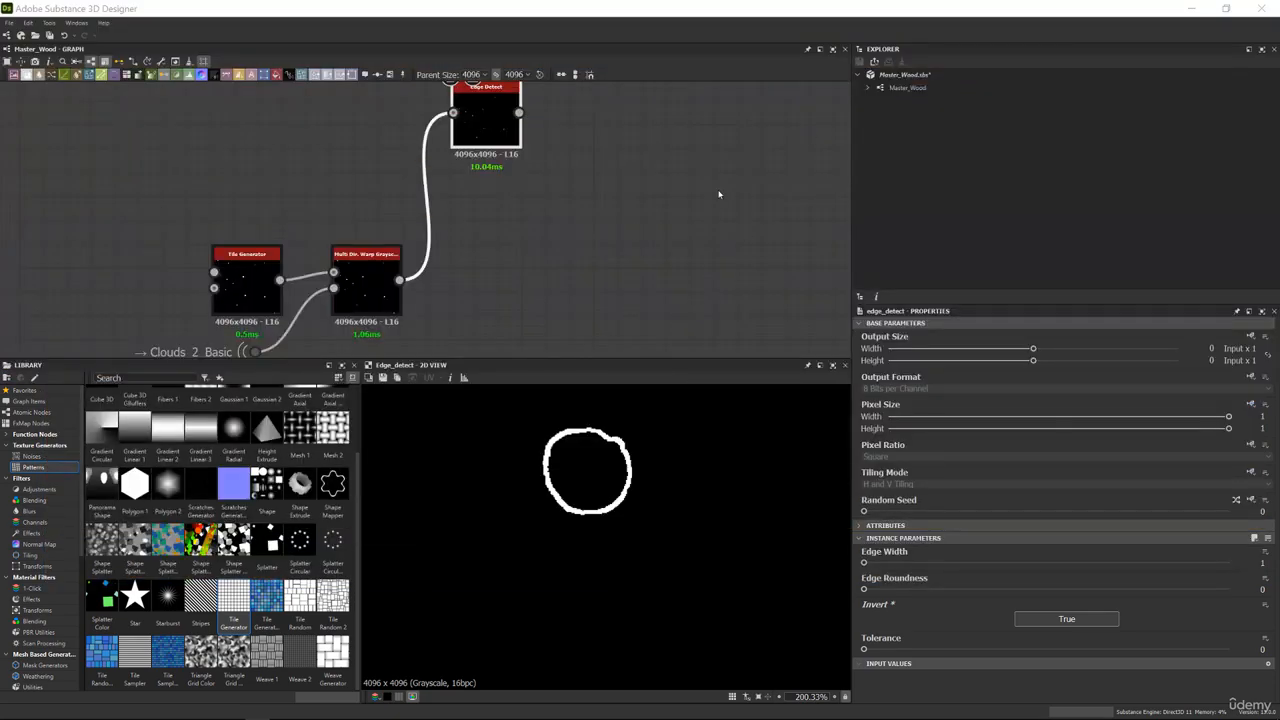
pyautogui.moveTo(718, 194); pyautogui.dragTo(699, 269, button='middle')
pyautogui.press('space')
pyautogui.write('blur')
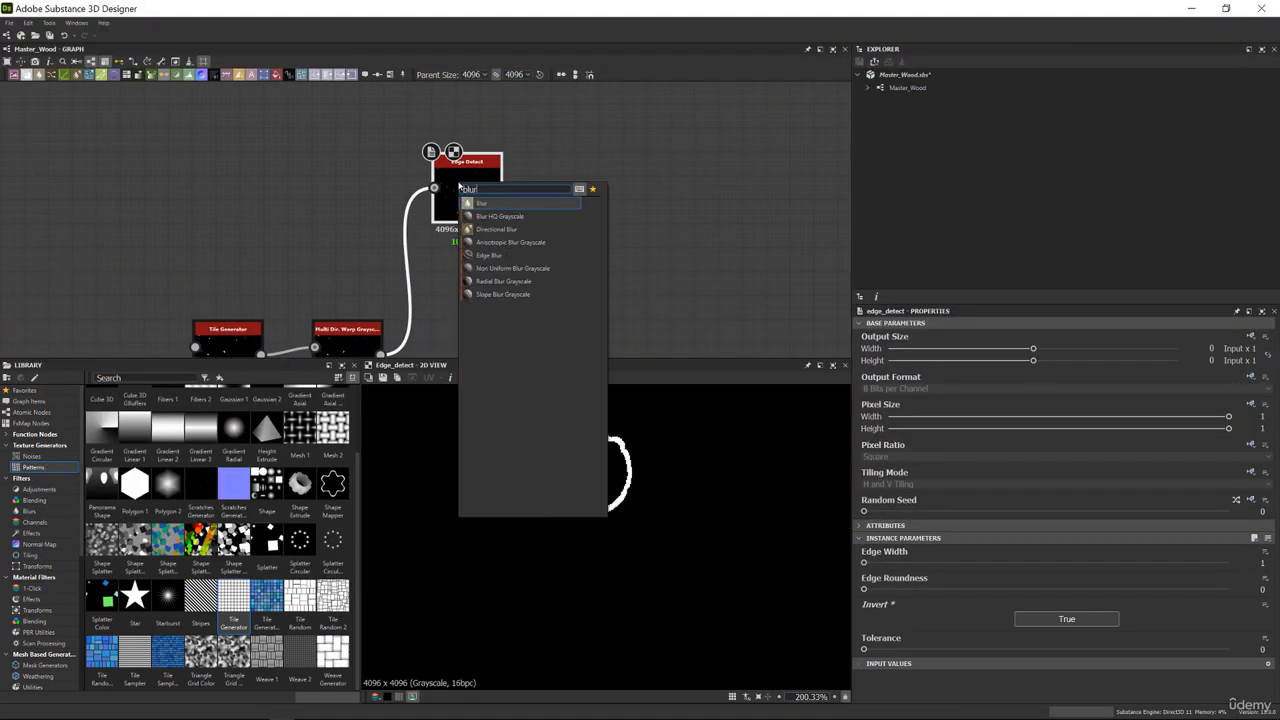
pyautogui.press('Down')
pyautogui.press('Return')
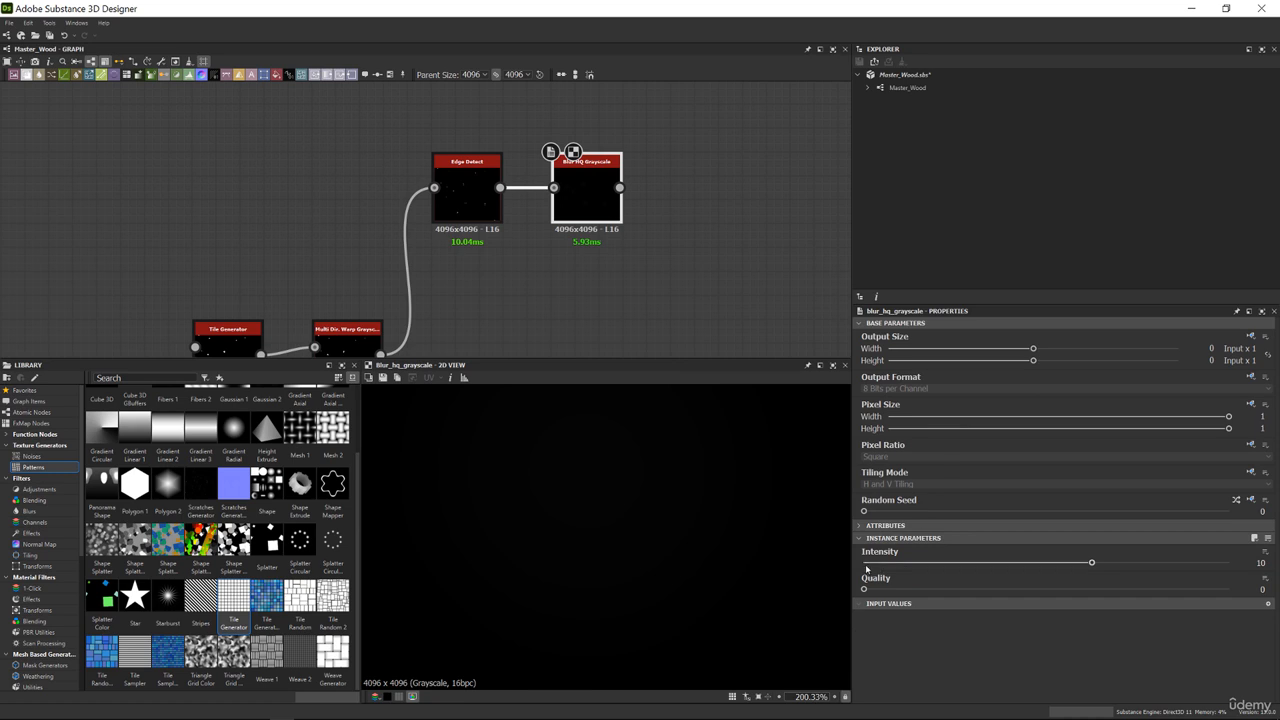
pyautogui.click(866, 564)
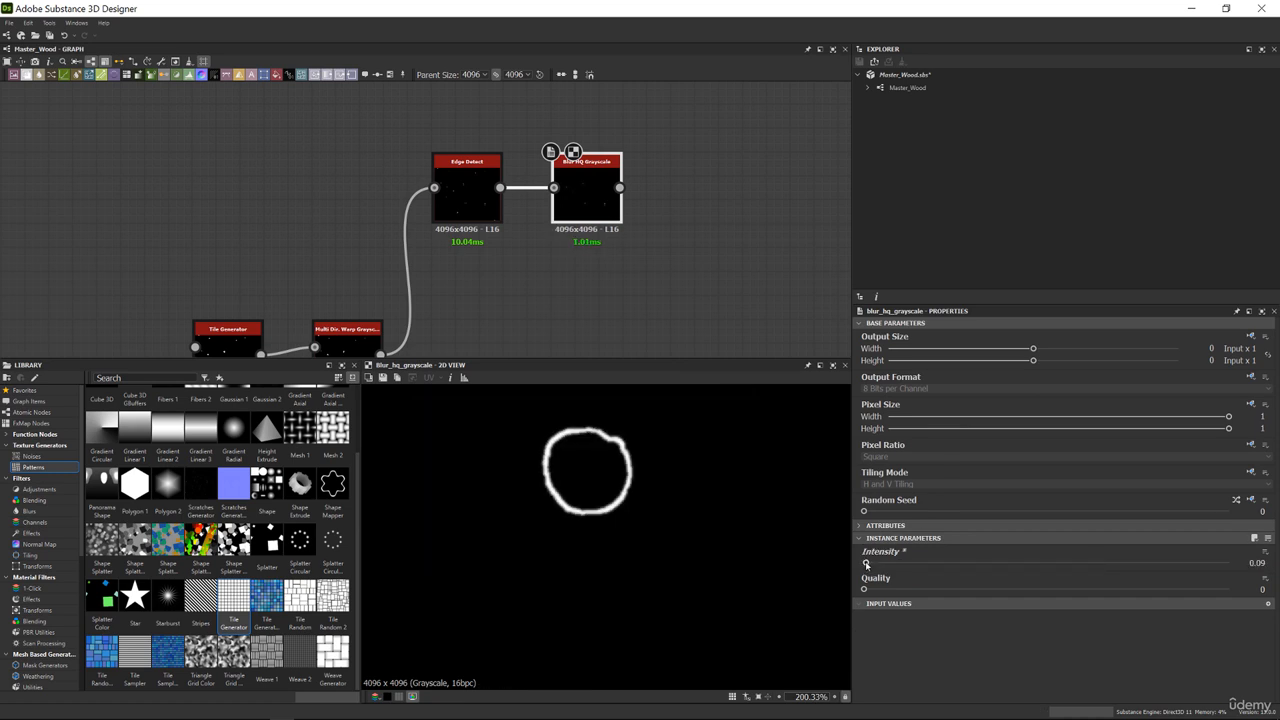
# Move the Edge Detect and Blur HQ Grayscale nodes together further up, away from the warp row
pyautogui.scroll(-2, 491, 134)
pyautogui.moveTo(491, 134); pyautogui.dragTo(594, 223)
pyautogui.moveTo(560, 183); pyautogui.dragTo(560, 132)
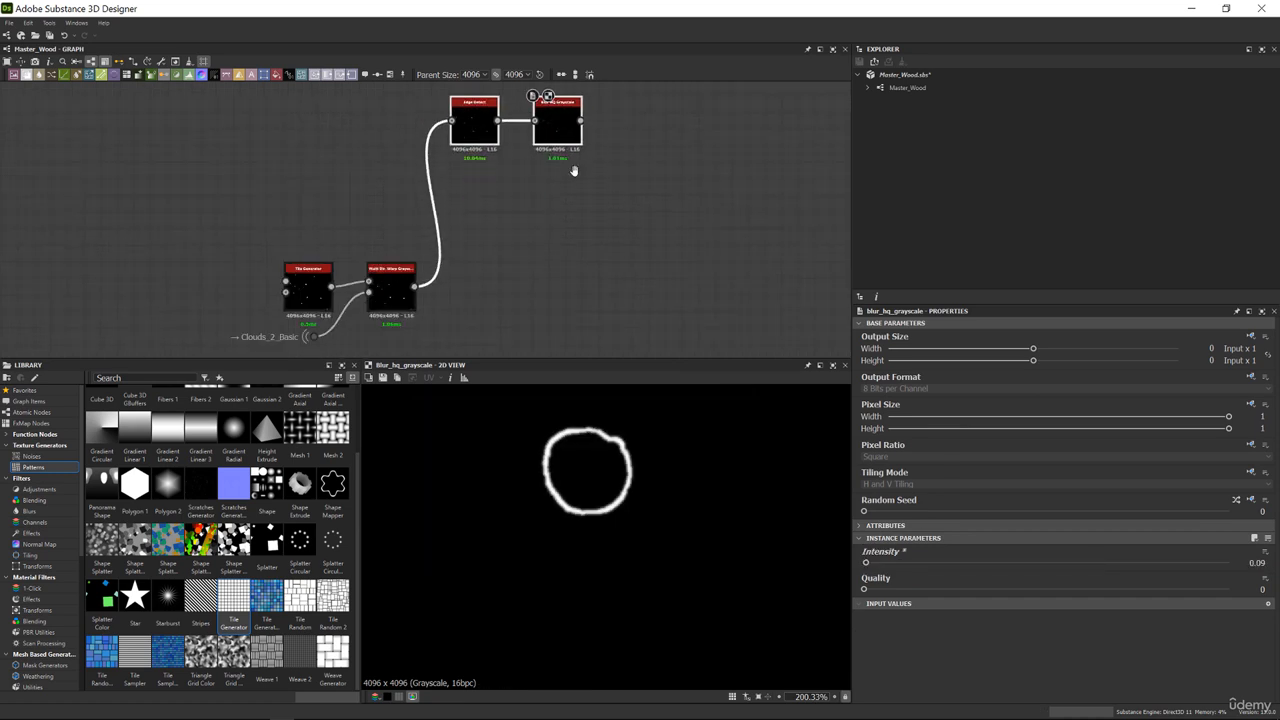
# Add a Vector Warp Grayscale node and place it in the free space beyond the Multi Directional Warp and Blur HQ Grayscale nodes
pyautogui.moveTo(574, 170); pyautogui.dragTo(438, 187, button='middle')
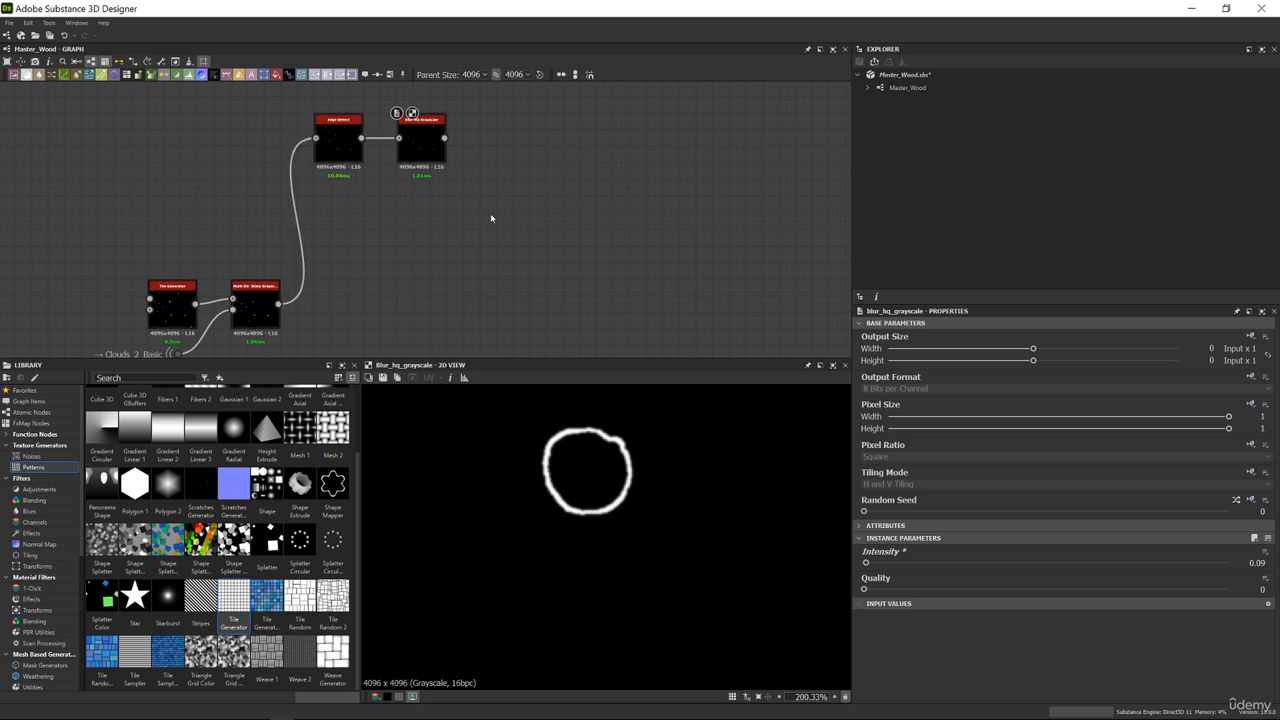
pyautogui.press('space')
pyautogui.write('vec')
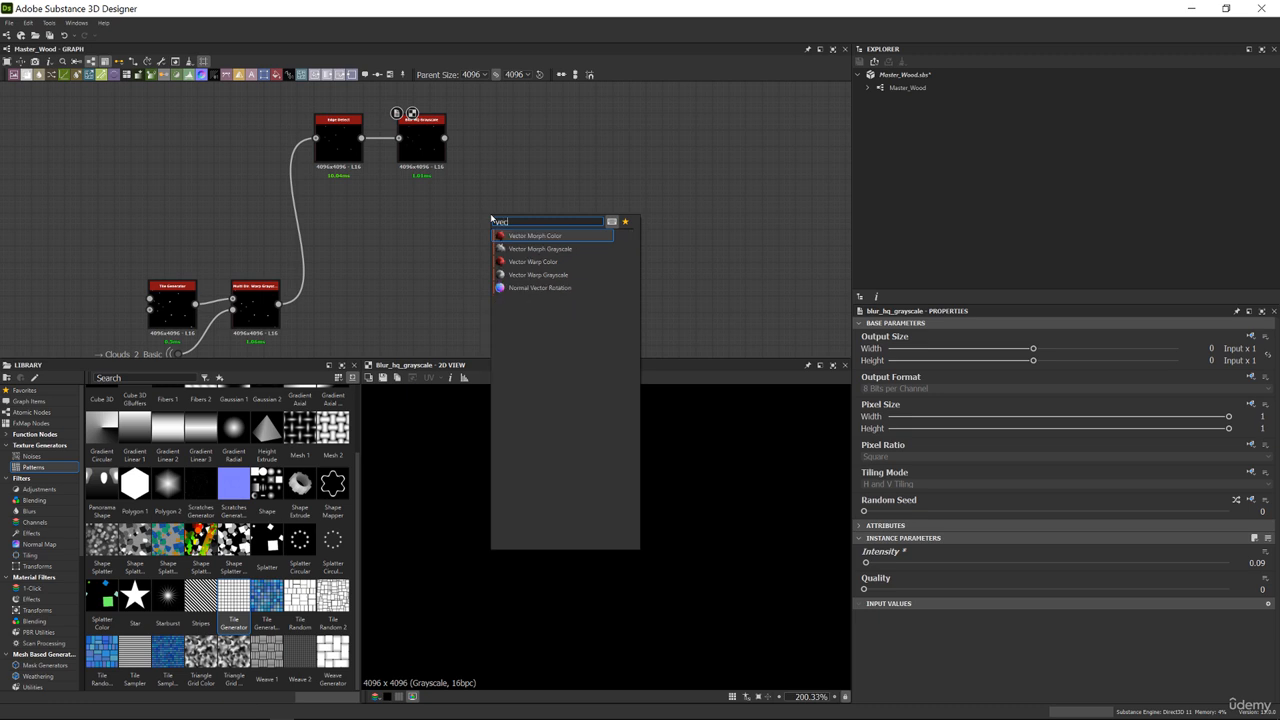
pyautogui.press('Down')
pyautogui.press('Down')
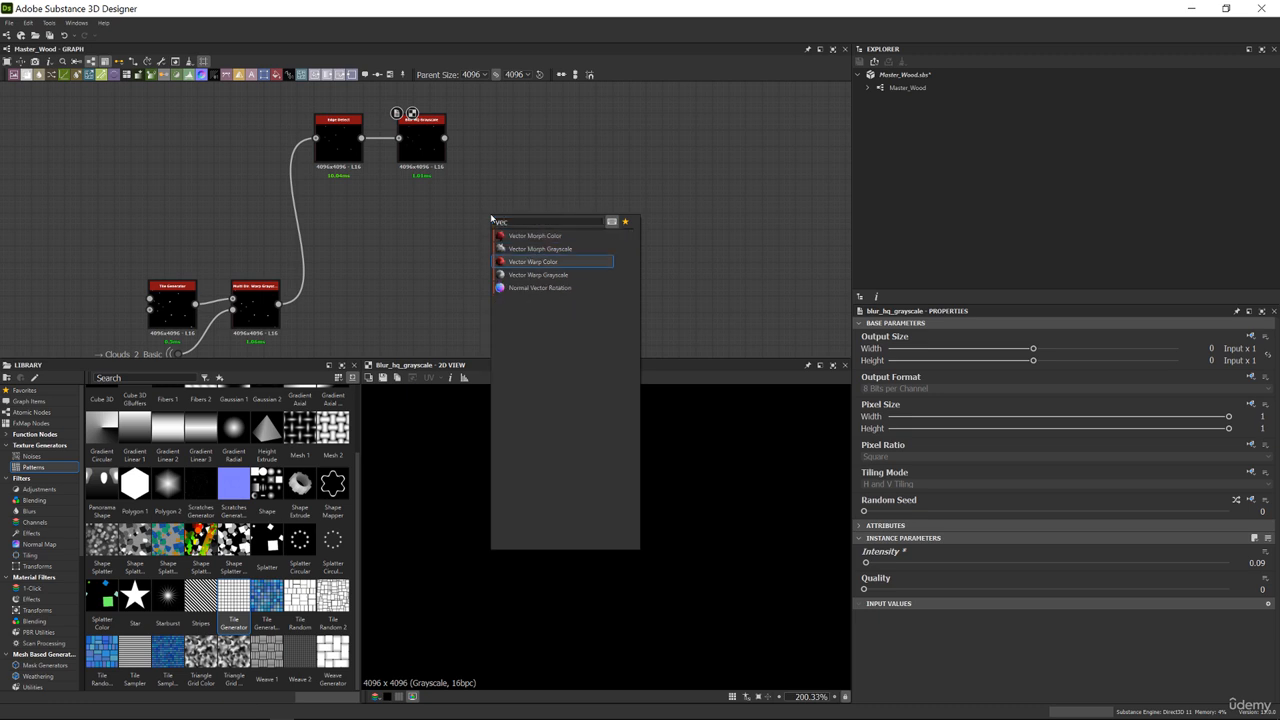
pyautogui.press('Down')
pyautogui.press('Return')
pyautogui.moveTo(506, 243)
pyautogui.mouseDown()
pyautogui.moveTo(560, 258)
pyautogui.moveTo(522, 259)
pyautogui.mouseUp()
pyautogui.scroll(2, 280, 305)
pyautogui.moveTo(280, 305); pyautogui.dragTo(487, 268)
pyautogui.moveTo(581, 248); pyautogui.dragTo(641, 248)
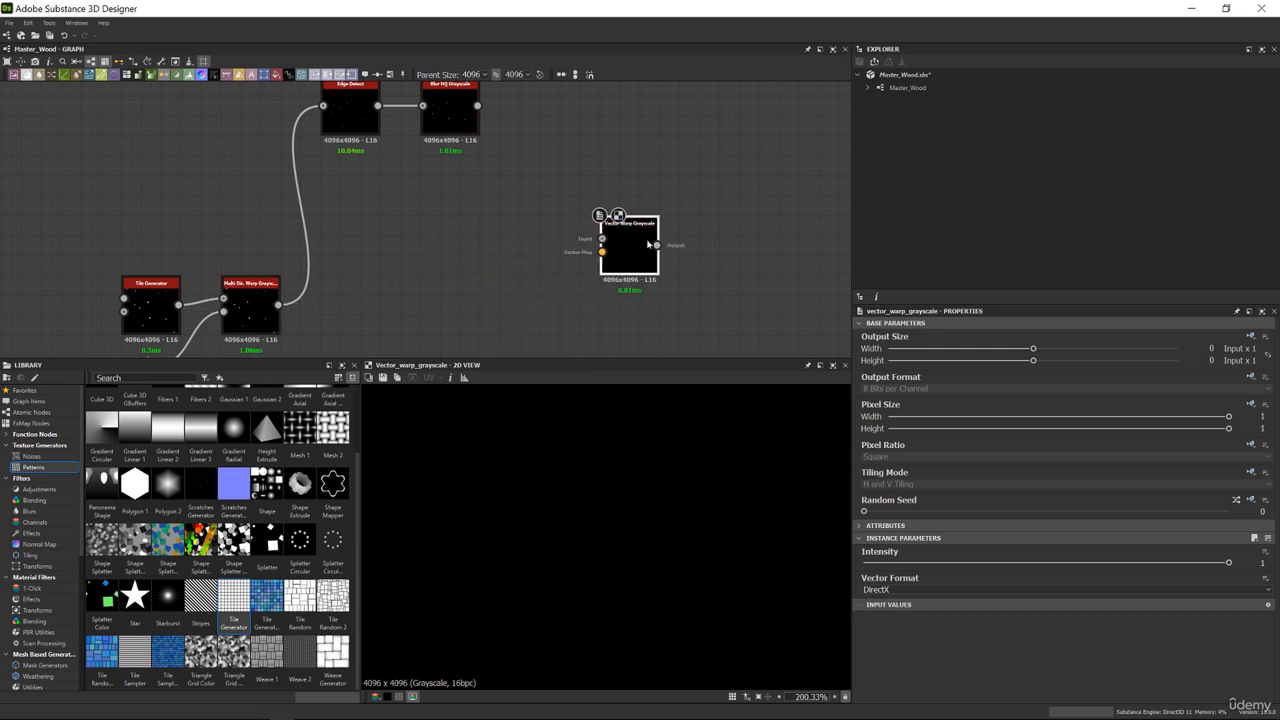
# Set the Vector Warp Grayscale node's vector format to OpenGL
pyautogui.click(882, 589)
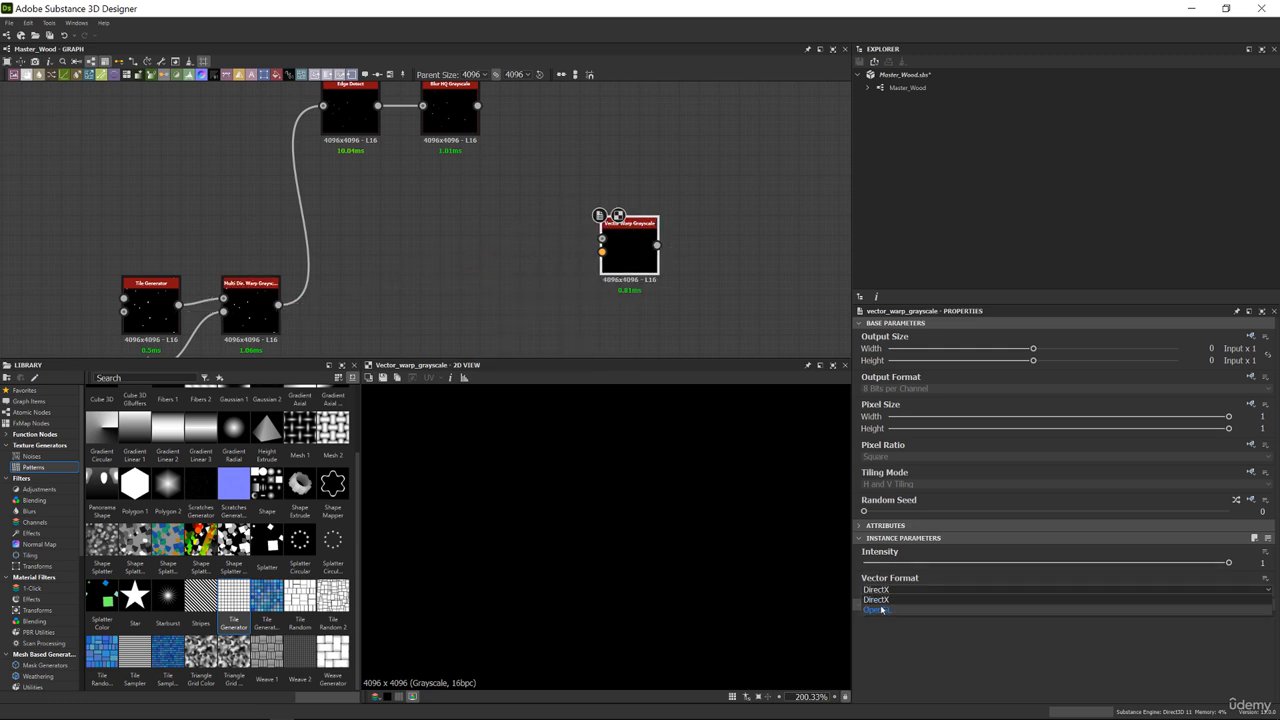
pyautogui.click(885, 601)
pyautogui.moveTo(514, 223); pyautogui.dragTo(495, 229, button='middle')
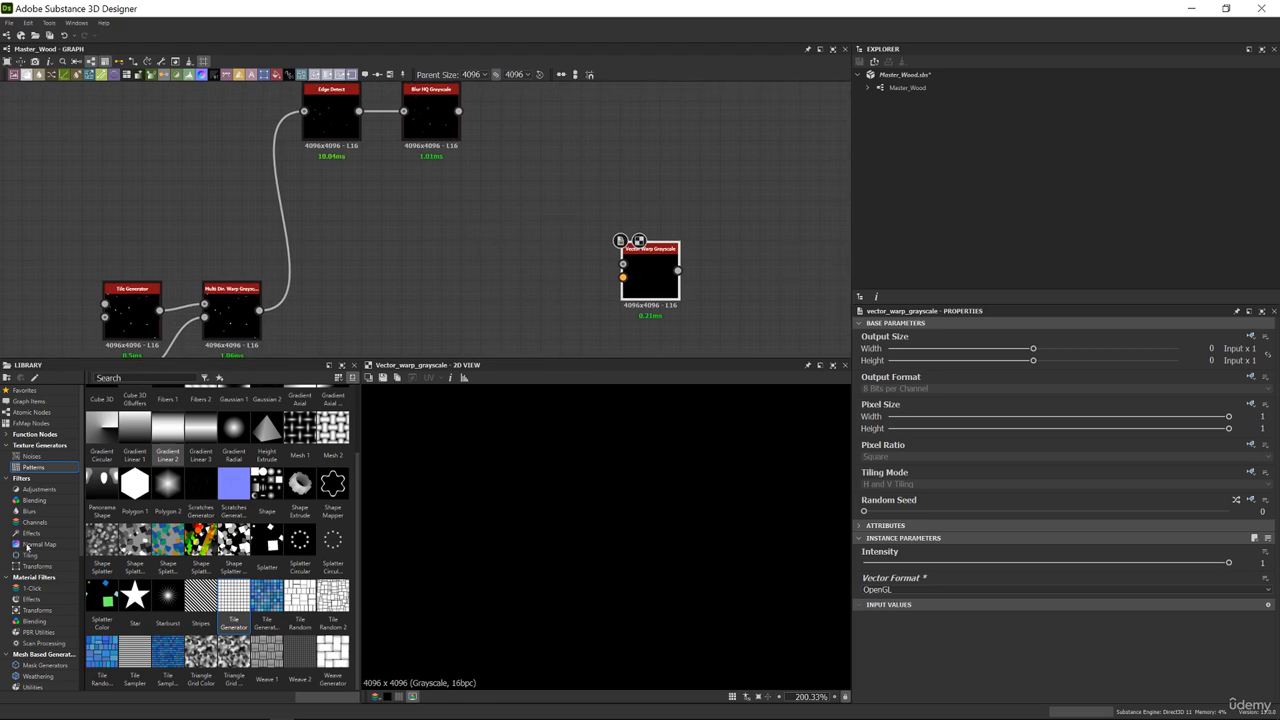
# Add an Anisotropic Noise from the noise library below the Blur HQ Grayscale node and preview it
pyautogui.click(32, 456)
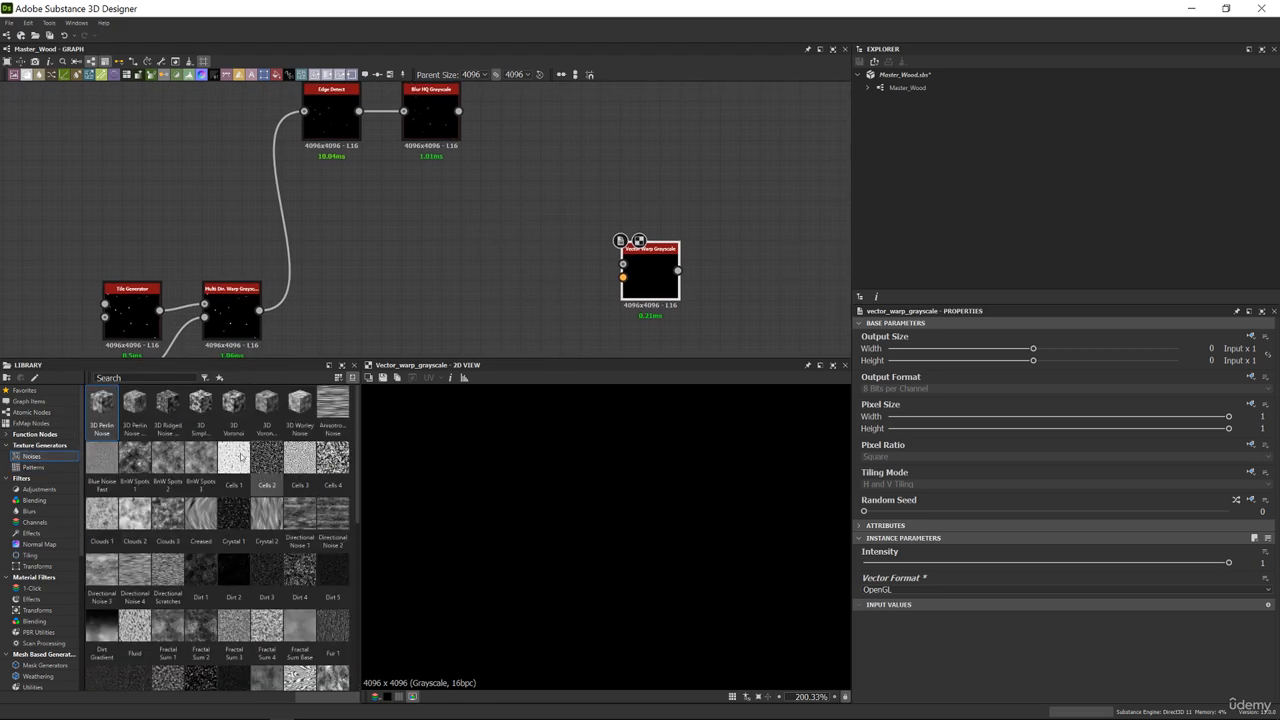
pyautogui.moveTo(333, 403); pyautogui.dragTo(431, 210)
pyautogui.doubleClick(431, 212)
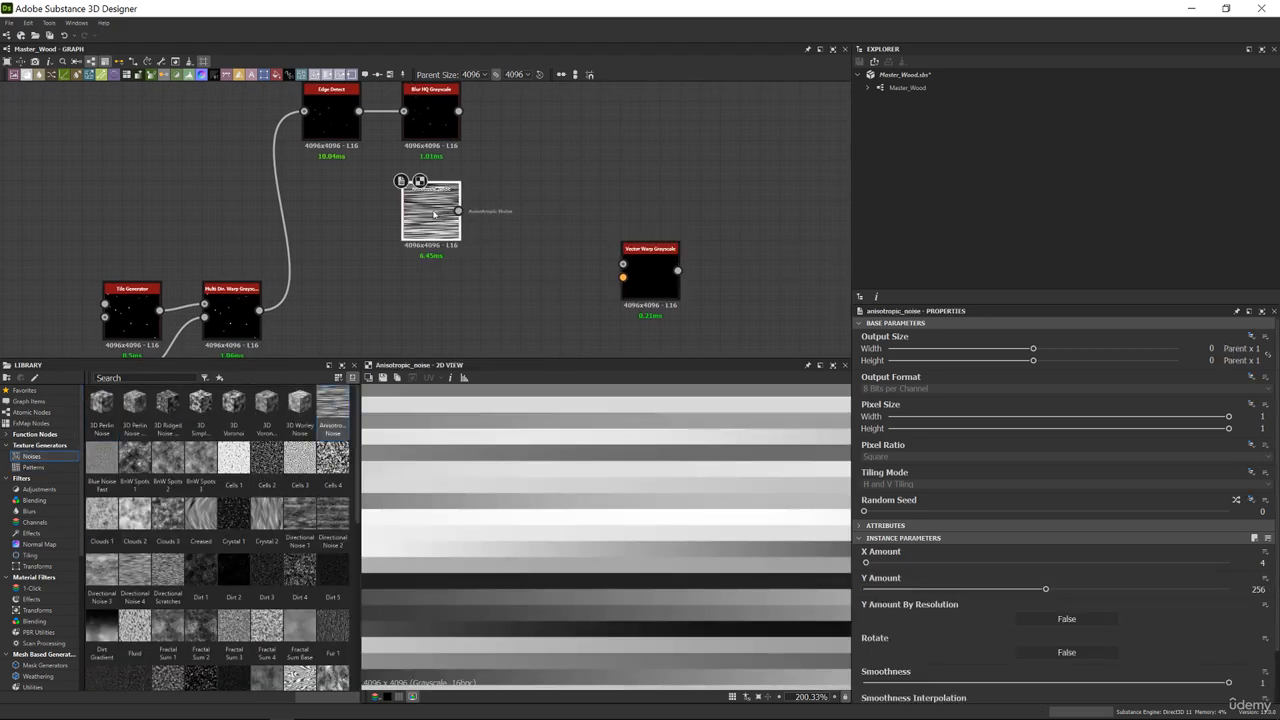
# Compare the Anisotropic Noise preview with the Blur HQ Grayscale and Multi Directional Warp outputs at different magnifications
pyautogui.scroll(-4, 651, 514)
pyautogui.scroll(-2, 715, 503)
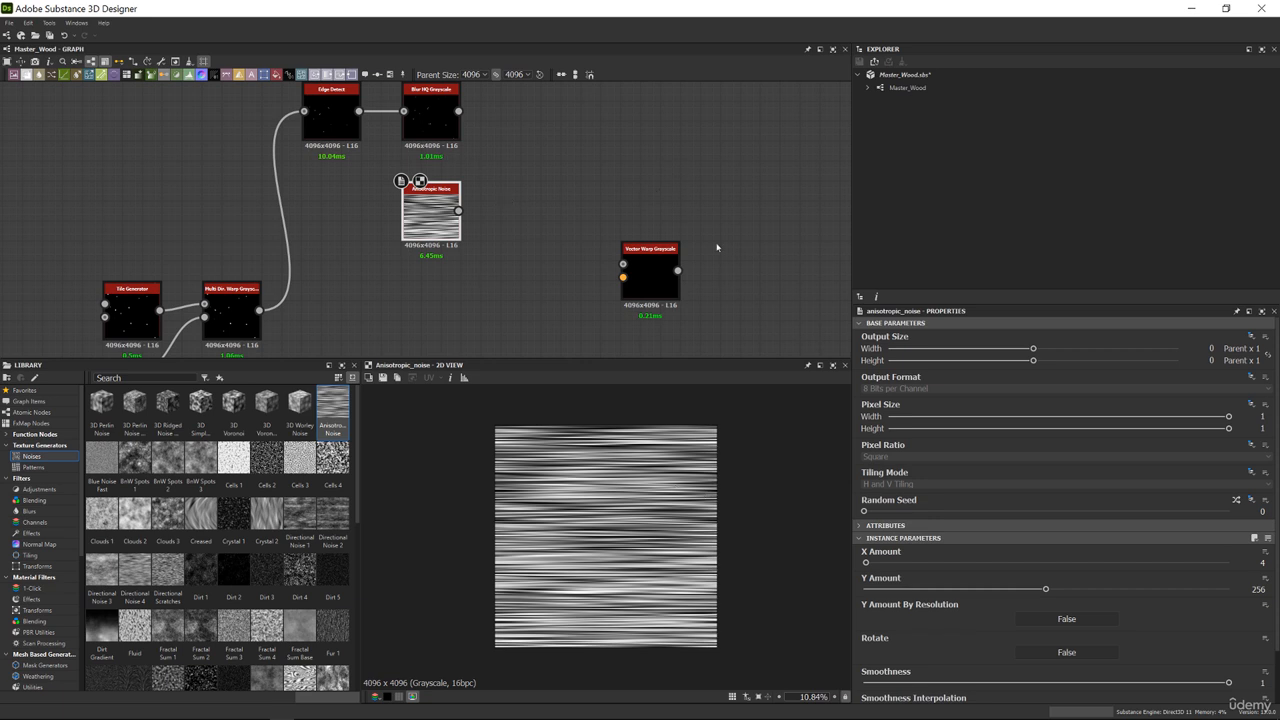
pyautogui.doubleClick(431, 118)
pyautogui.scroll(5, 595, 560)
pyautogui.doubleClick(235, 293)
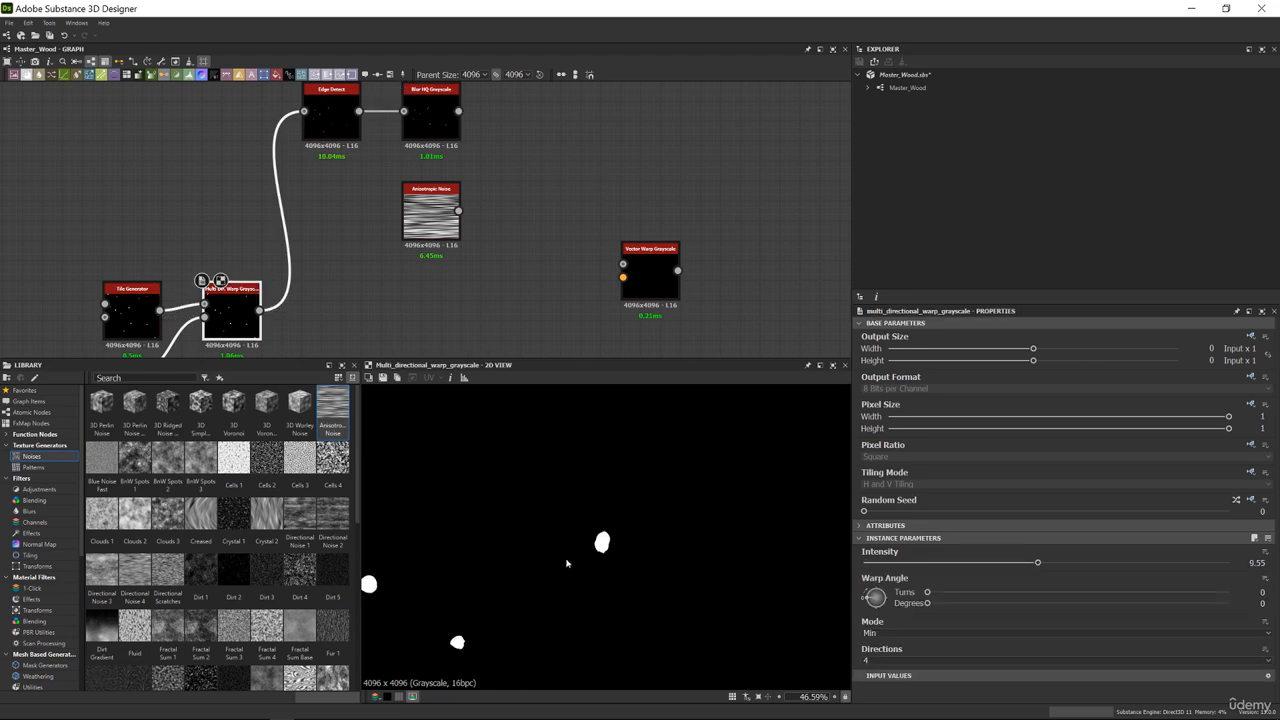
pyautogui.scroll(4, 638, 523)
pyautogui.doubleClick(430, 210)
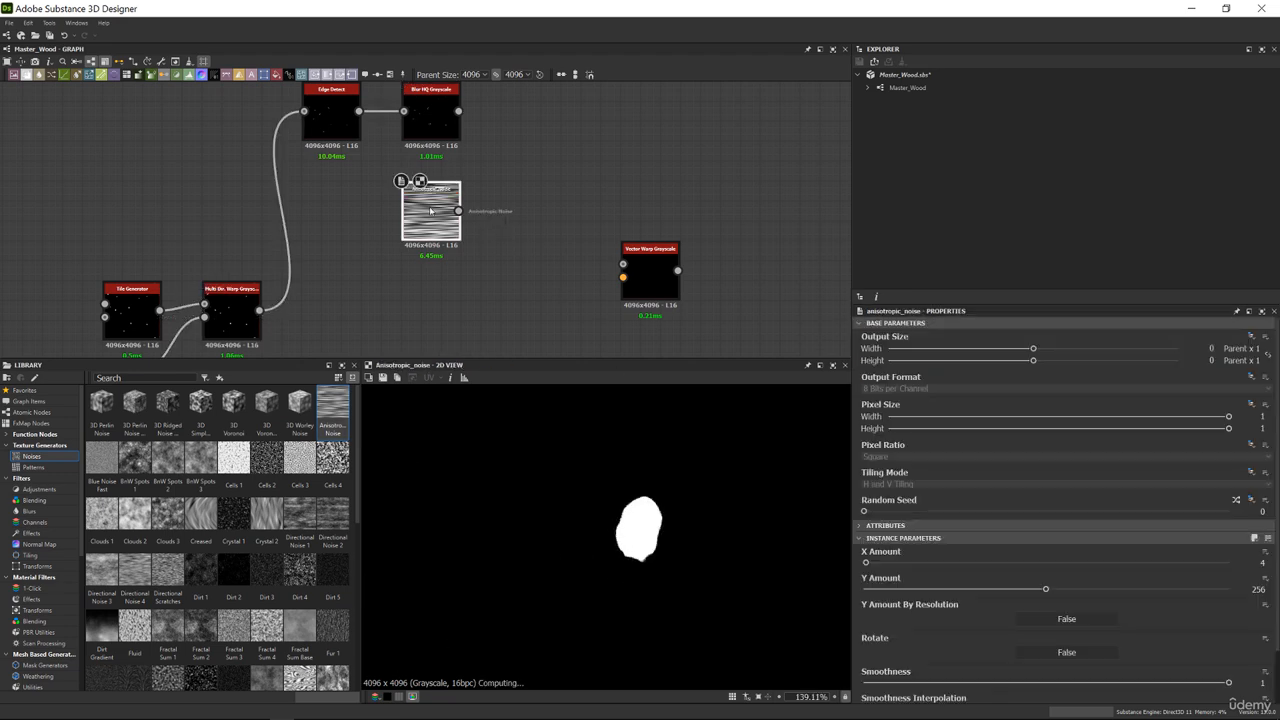
pyautogui.scroll(-8, 690, 560)
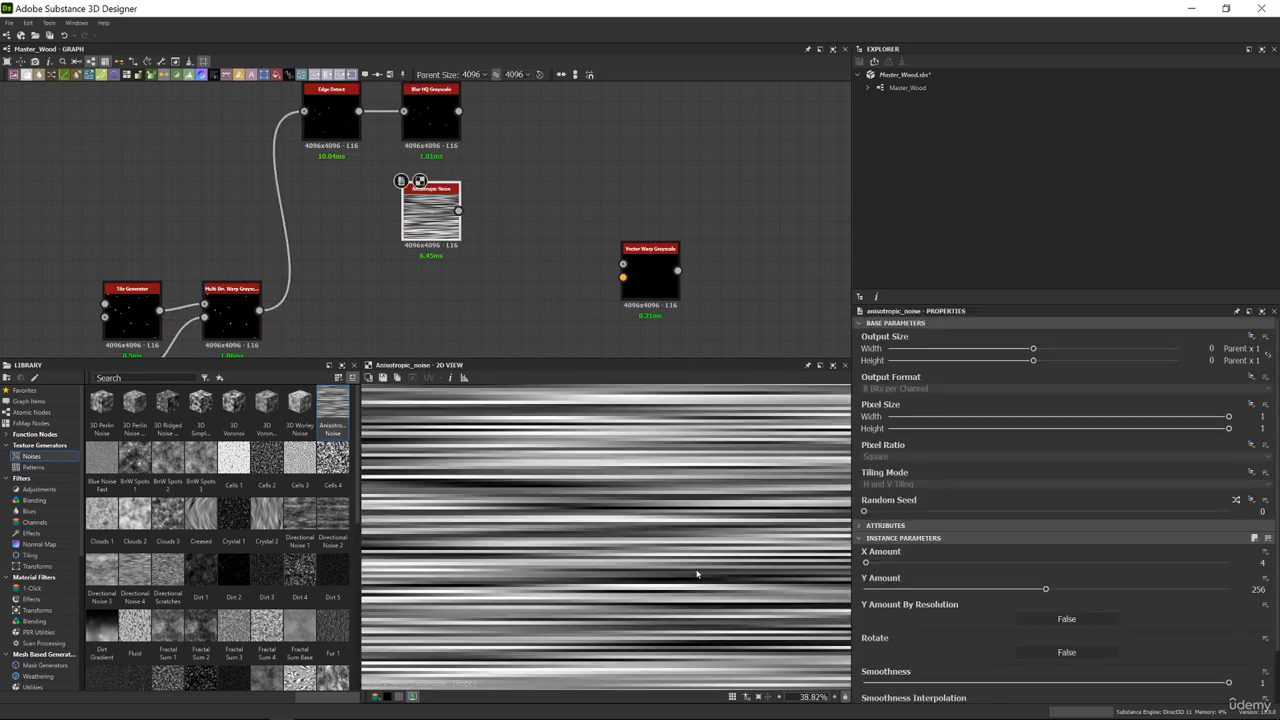
# Enable Y Amount By Resolution on the Anisotropic Noise and connect its output to the Vector Warp Grayscale's grayscale input
pyautogui.click(1046, 619)
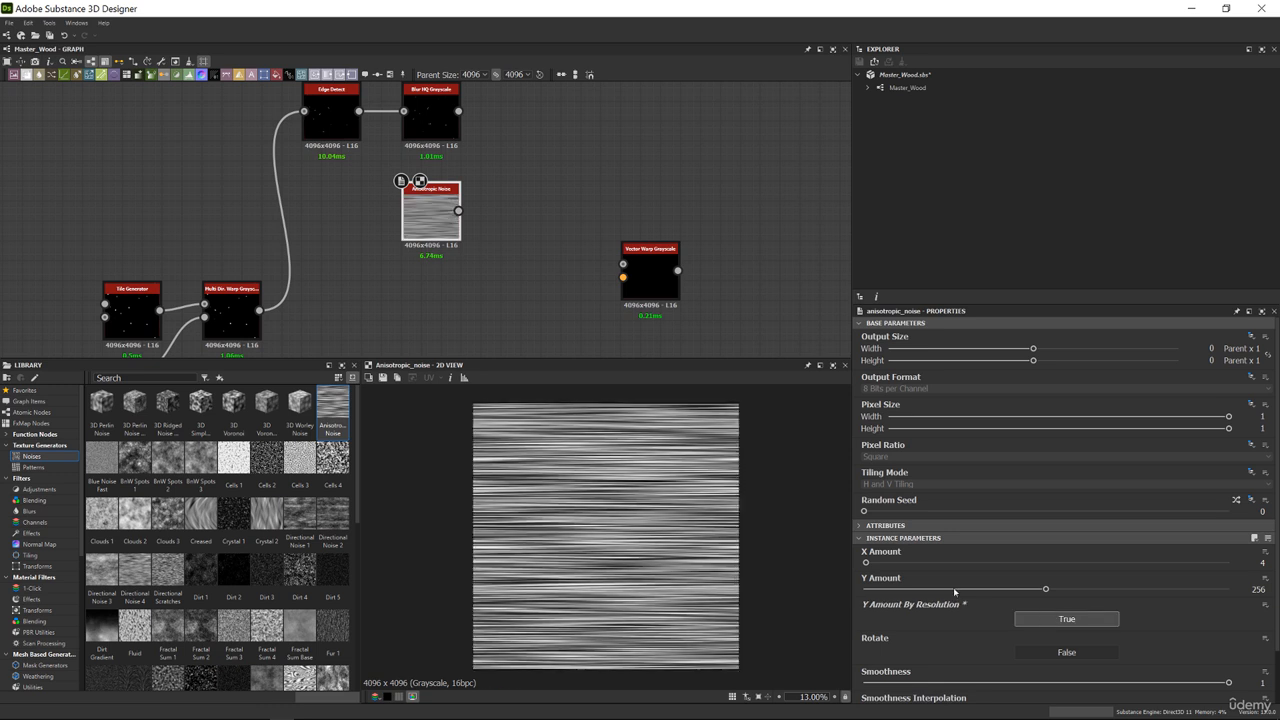
pyautogui.scroll(-2, 926, 601)
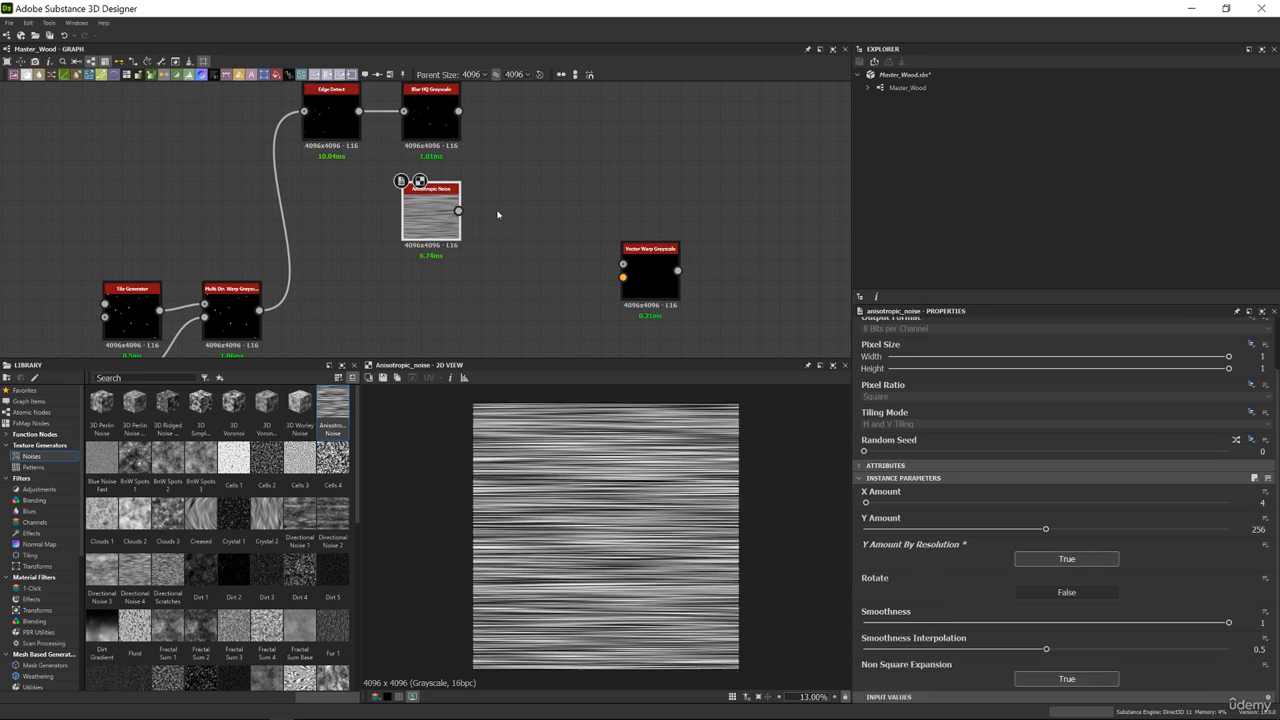
pyautogui.moveTo(430, 212); pyautogui.dragTo(623, 263)
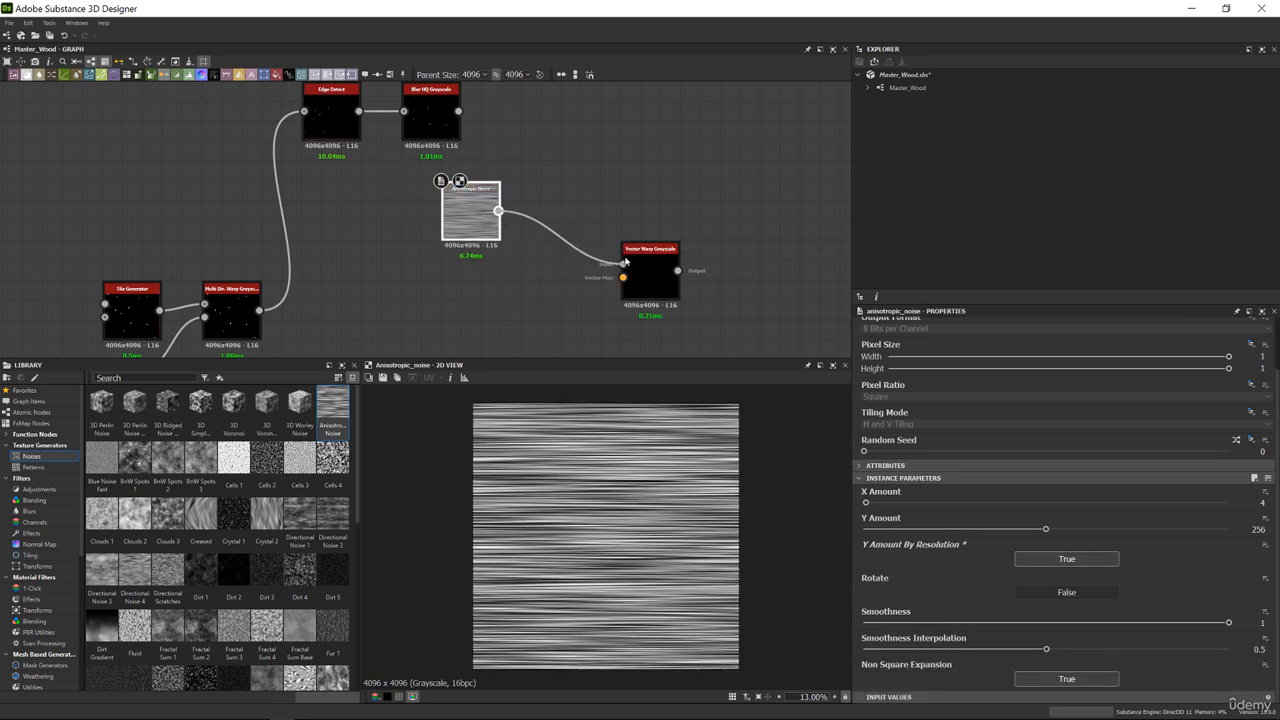
# Add a Normal node fed by the Multi Directional Warp and set its normal format to OpenGL
pyautogui.press('space')
pyautogui.write('norm')
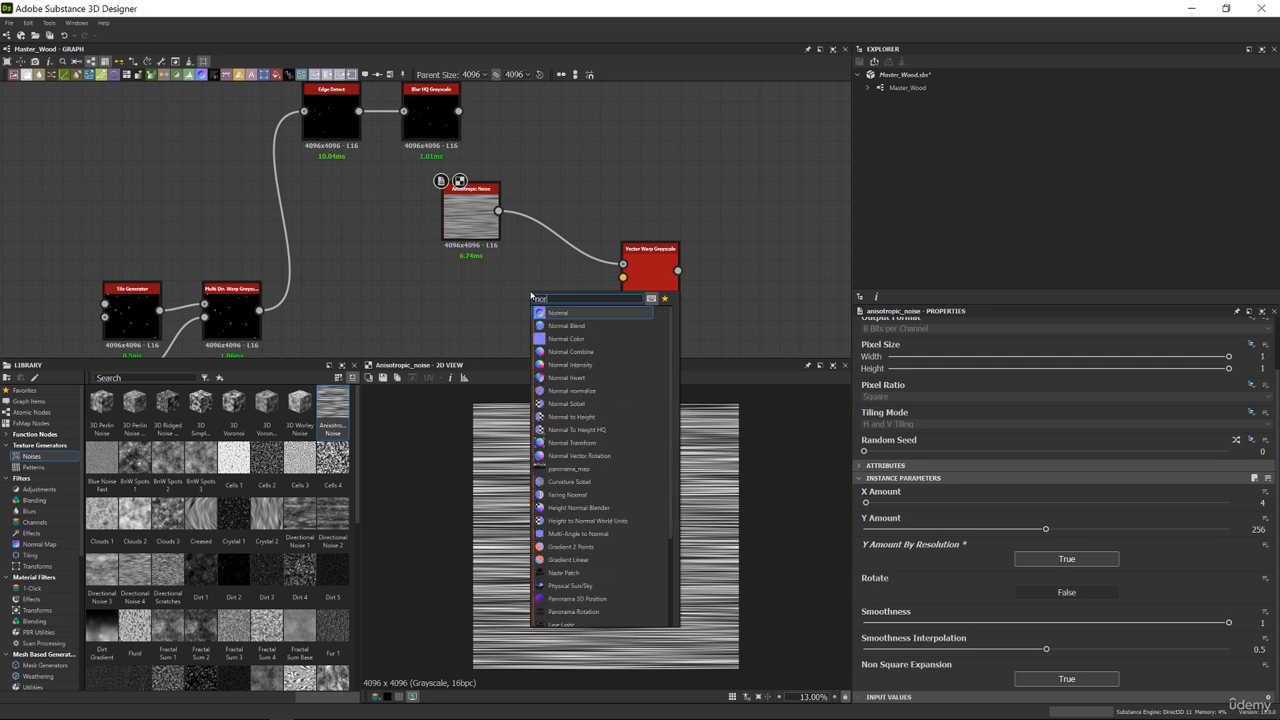
pyautogui.press('Return')
pyautogui.moveTo(259, 310); pyautogui.dragTo(503, 290)
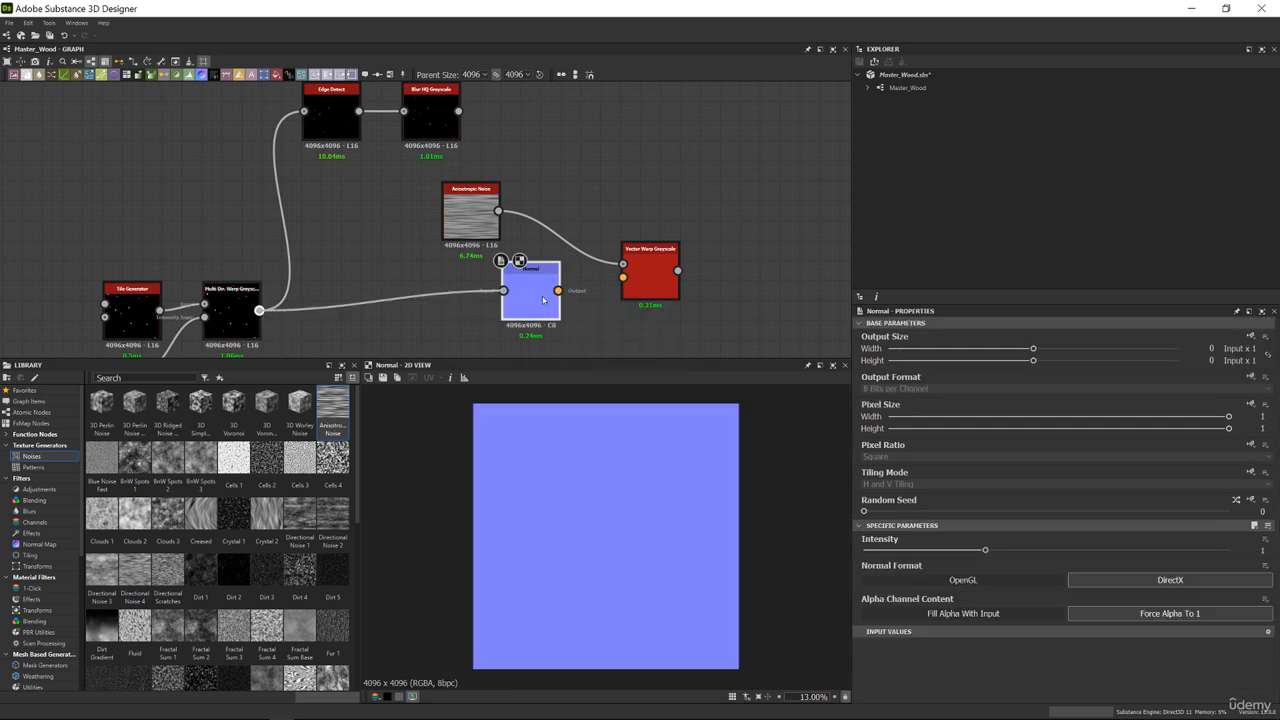
pyautogui.click(963, 580)
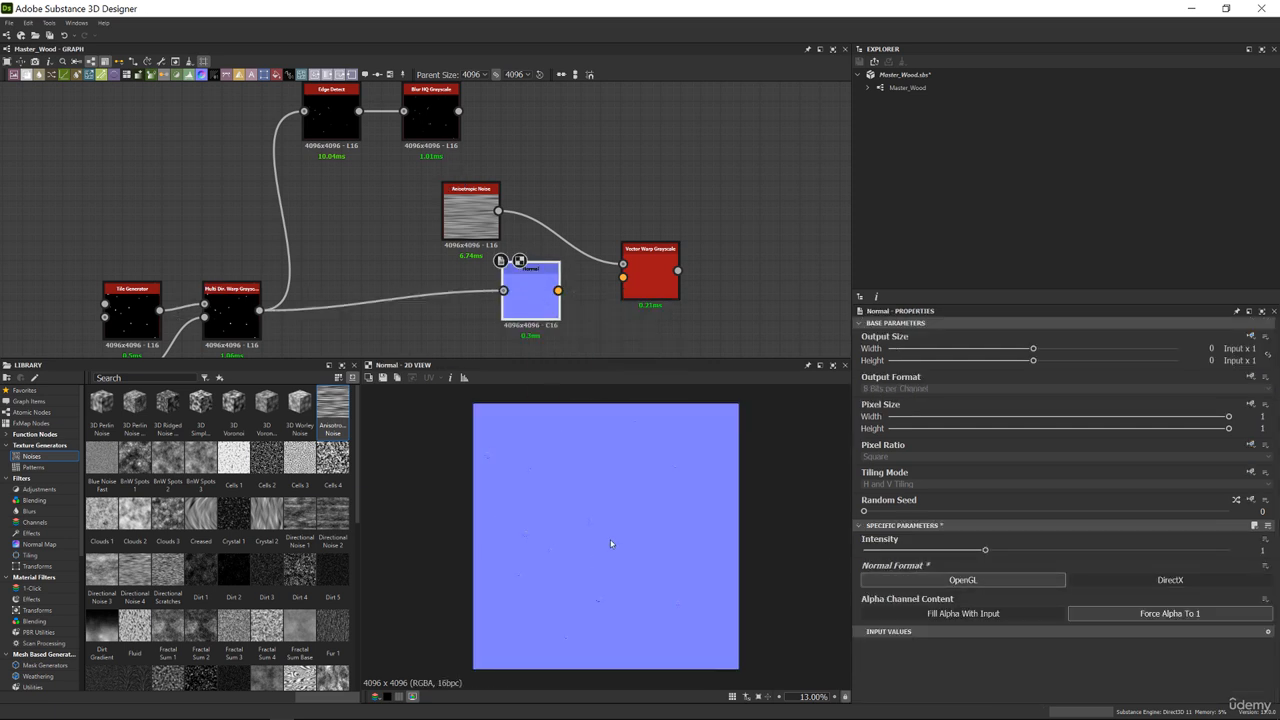
# Connect the Normal node to the Vector Warp Grayscale's vector map input and preview the warped noise around a disc
pyautogui.scroll(10, 572, 448)
pyautogui.moveTo(558, 290); pyautogui.dragTo(622, 277)
pyautogui.doubleClick(648, 275)
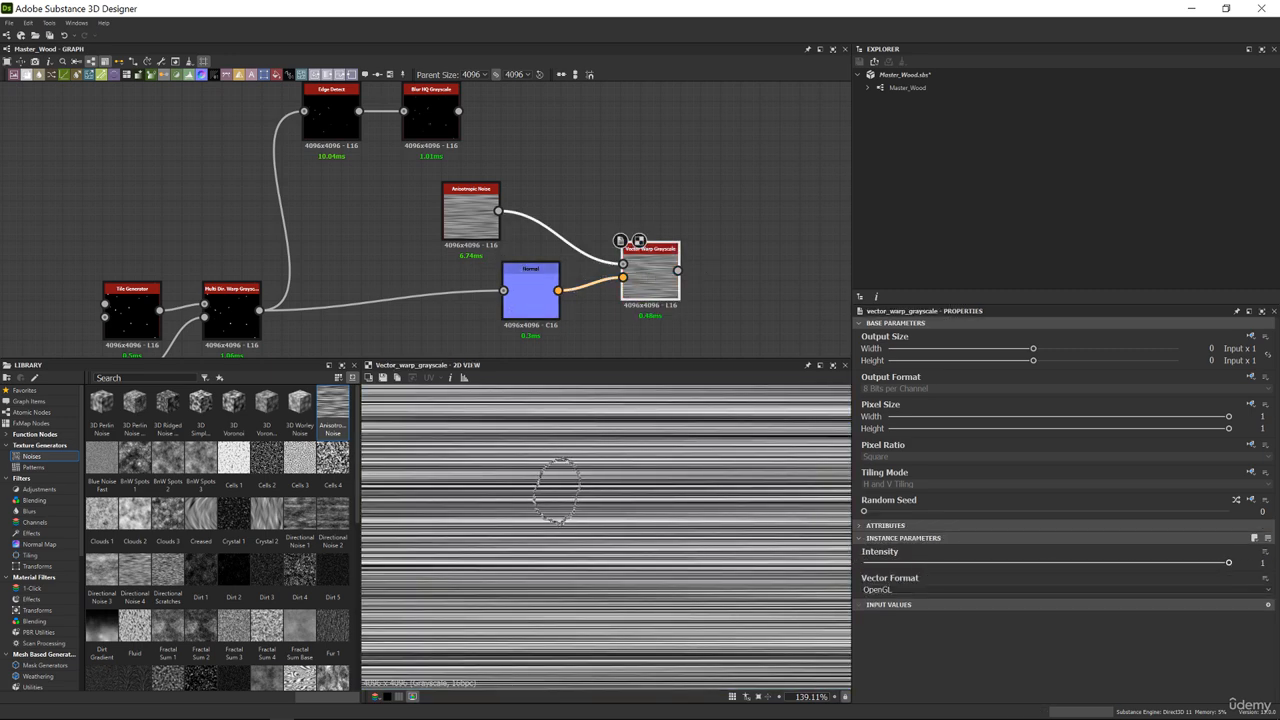
pyautogui.scroll(4, 585, 457)
pyautogui.scroll(2, 537, 470)
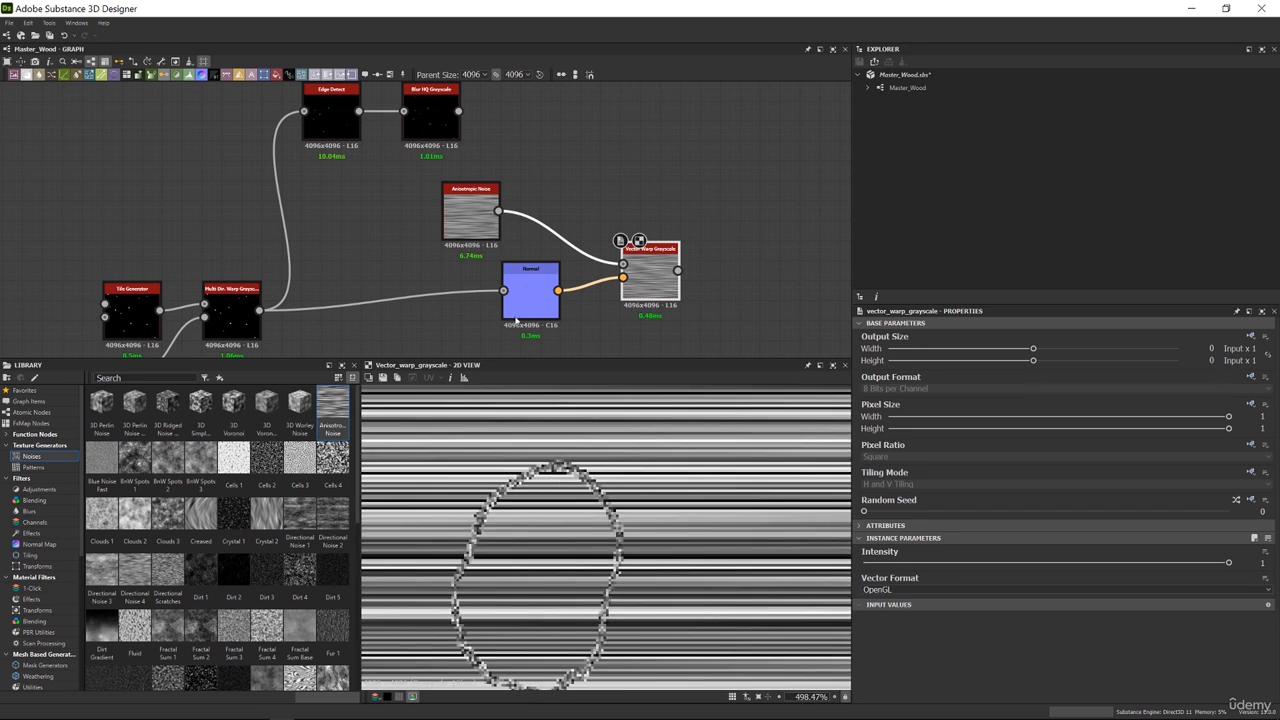
# Move the Normal node in line with the Multi Directional Warp and raise its intensity close to the slider's maximum
pyautogui.moveTo(529, 296); pyautogui.dragTo(489, 316)
pyautogui.click(489, 316)
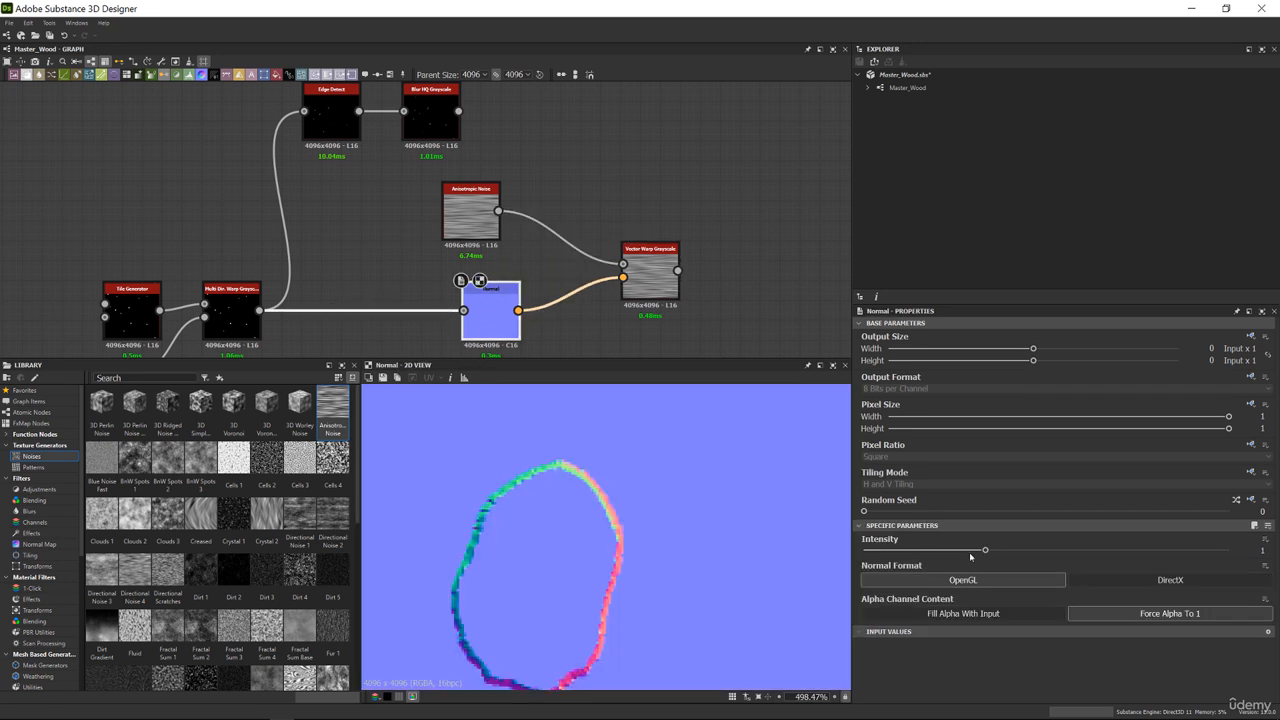
pyautogui.moveTo(985, 550); pyautogui.dragTo(1219, 551)
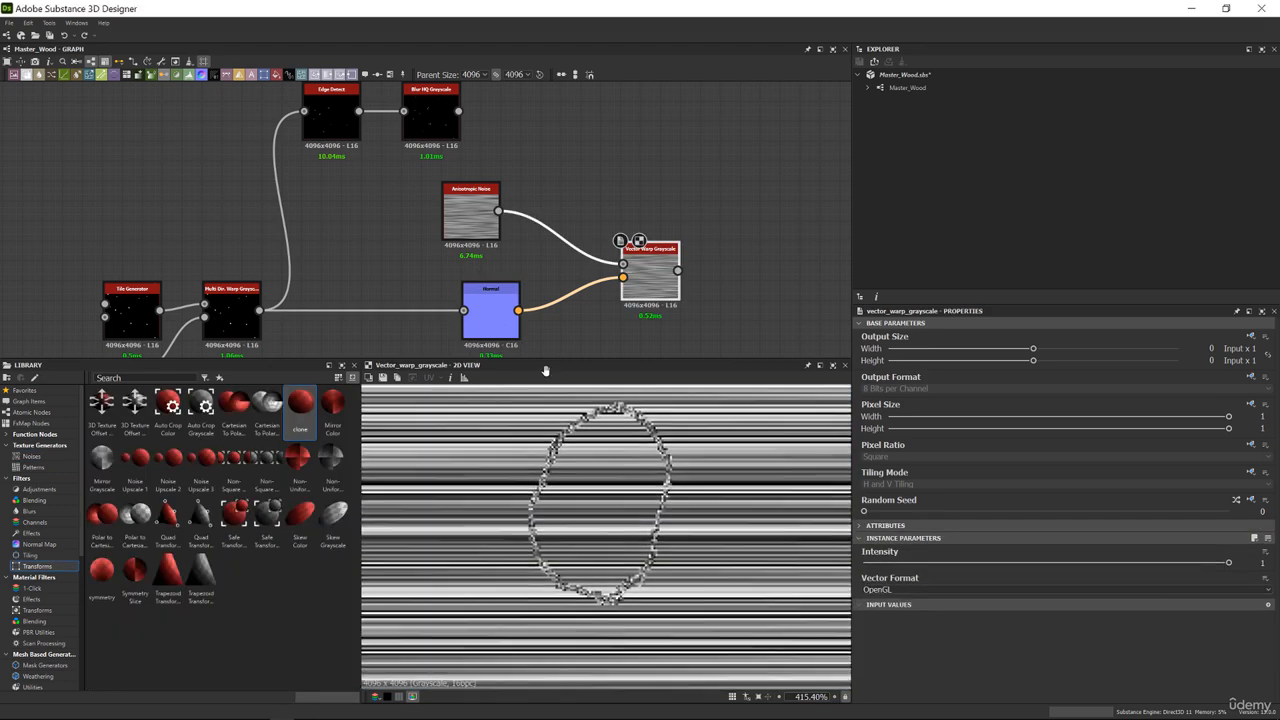
# Replace the Normal node with a Flood Fill node fed by the Multi Directional Warp and check its output on the discs
pyautogui.moveTo(491, 307); pyautogui.dragTo(505, 269, button='middle')
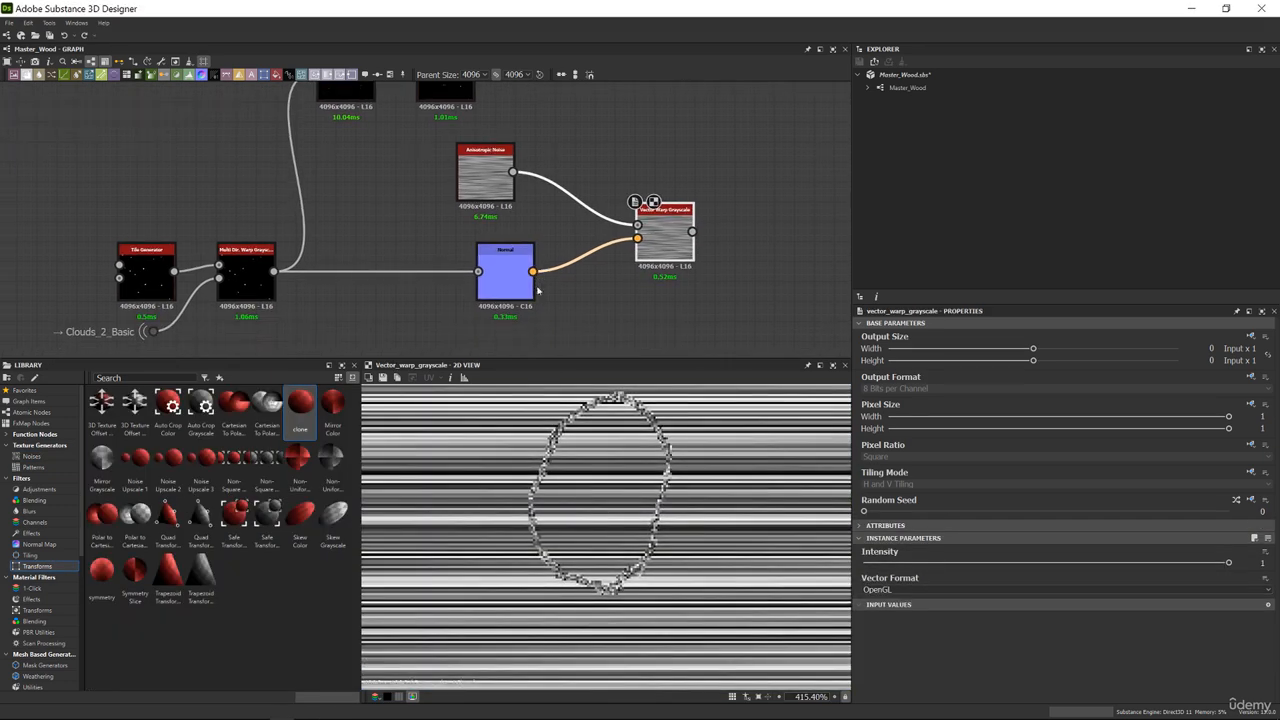
pyautogui.press('Delete')
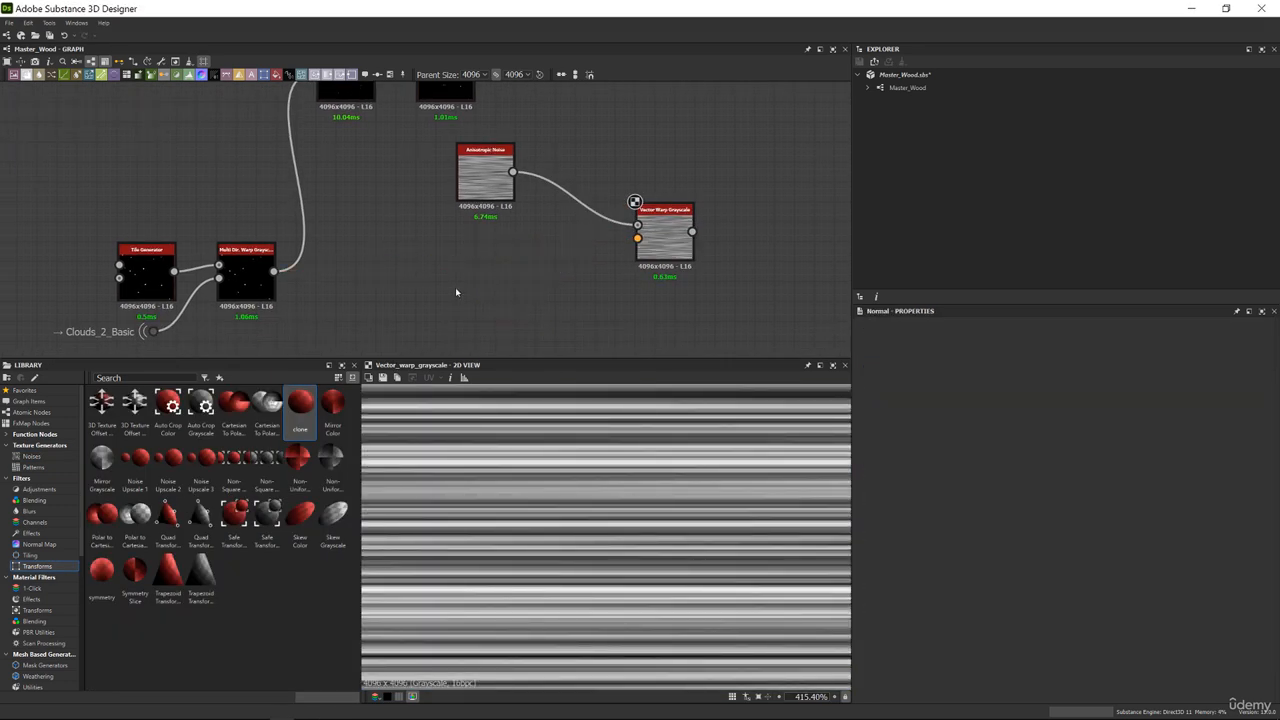
pyautogui.press('space')
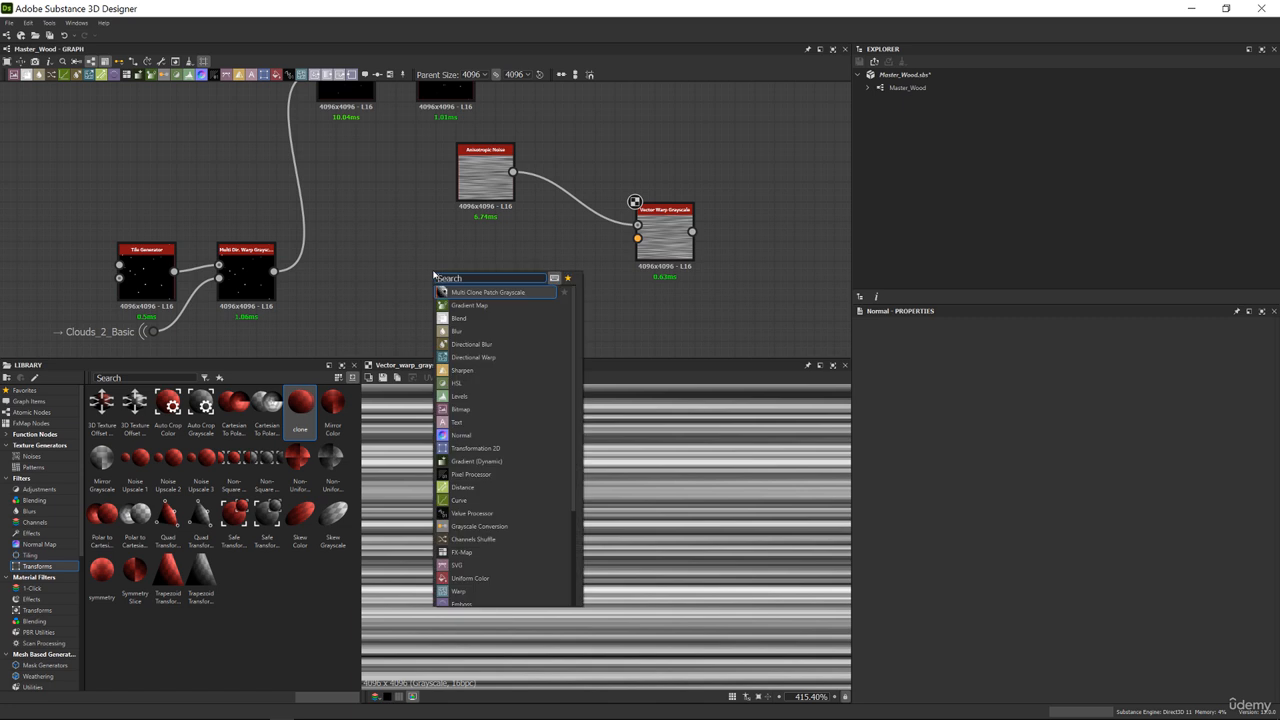
pyautogui.write('flo')
pyautogui.press('Return')
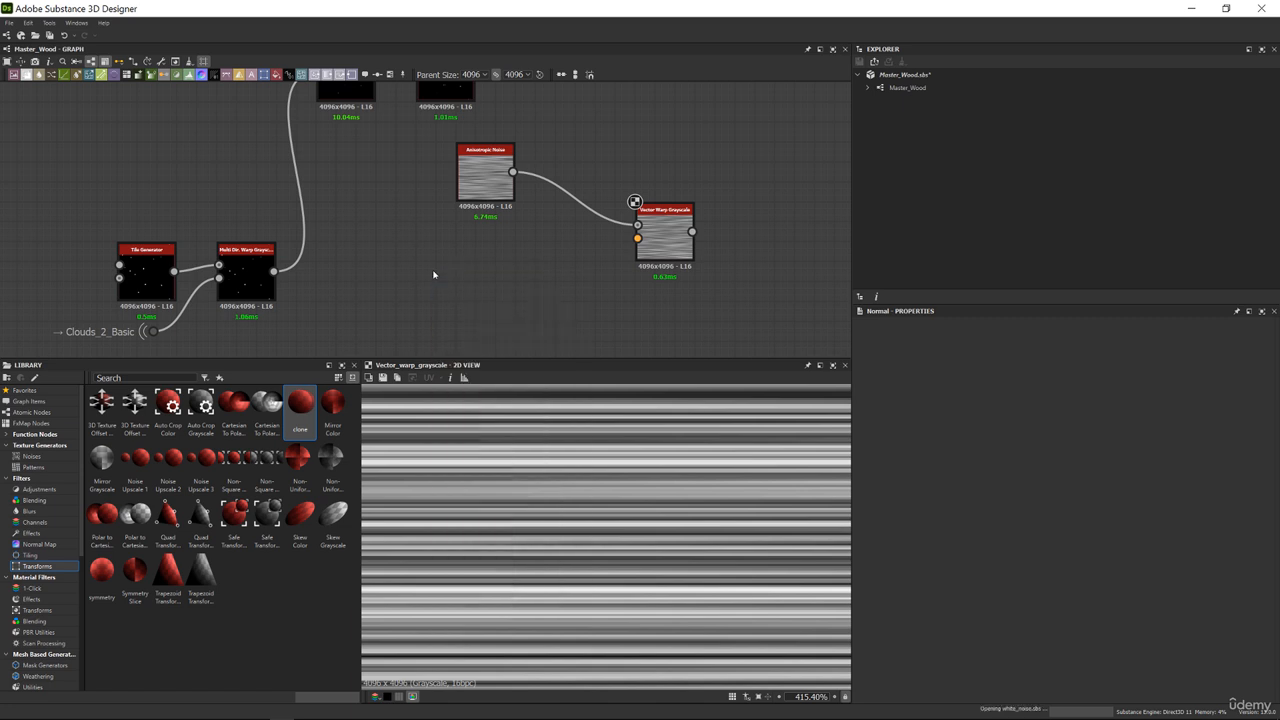
pyautogui.moveTo(274, 270); pyautogui.dragTo(398, 271)
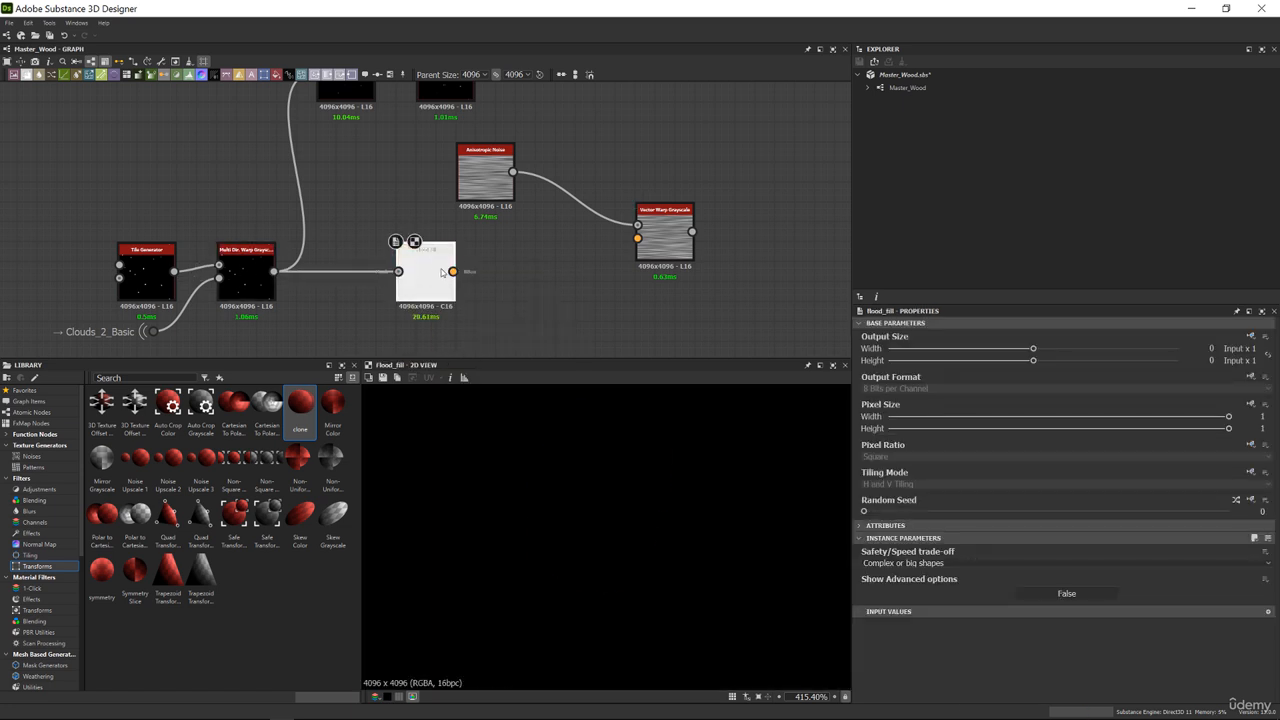
pyautogui.scroll(-5, 647, 481)
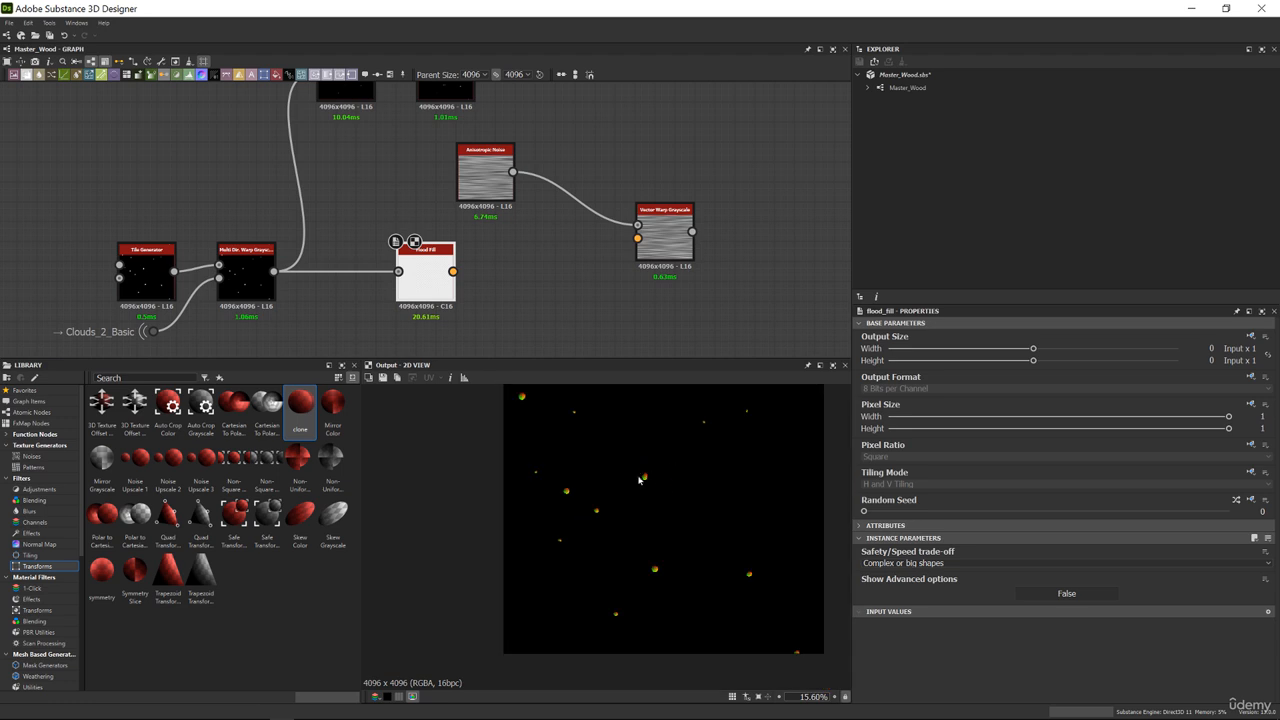
pyautogui.scroll(1, 643, 486)
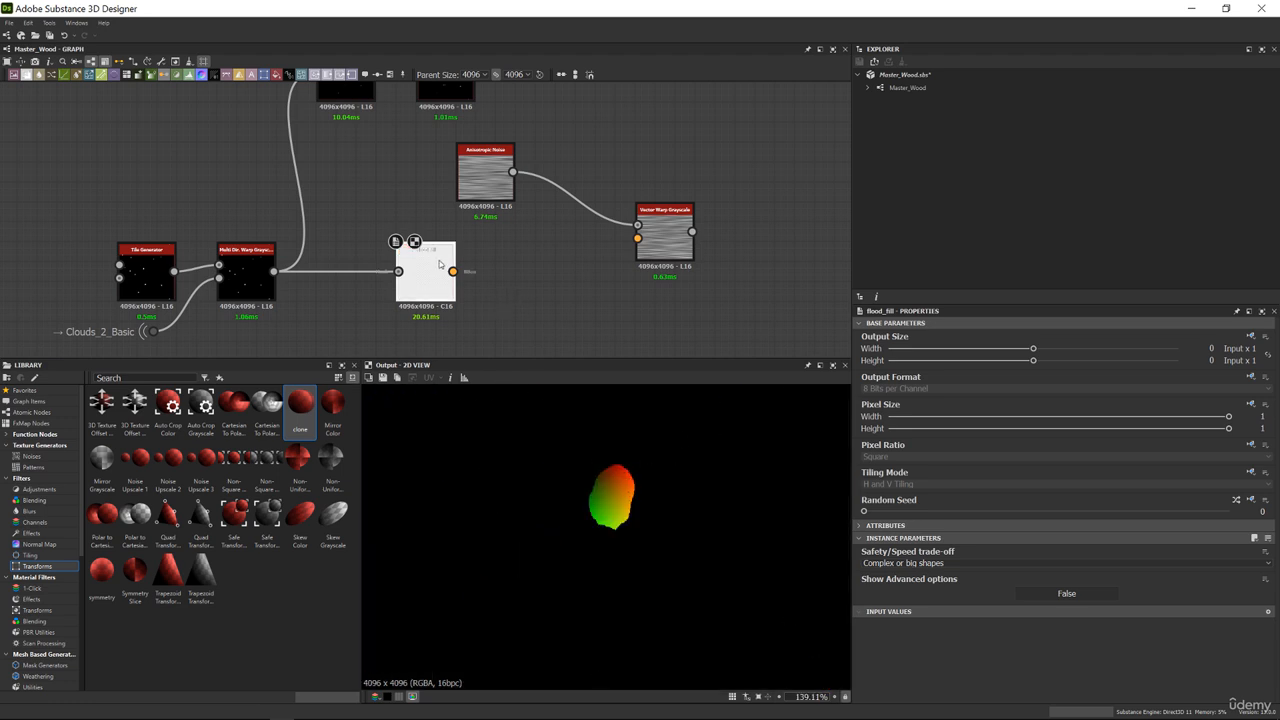
# Connect the Flood Fill to the Vector Warp Grayscale's vector map input and set the warp intensity to 0.03
pyautogui.moveTo(607, 257); pyautogui.dragTo(637, 238)
pyautogui.moveTo(425, 265); pyautogui.dragTo(465, 254)
pyautogui.doubleClick(665, 240)
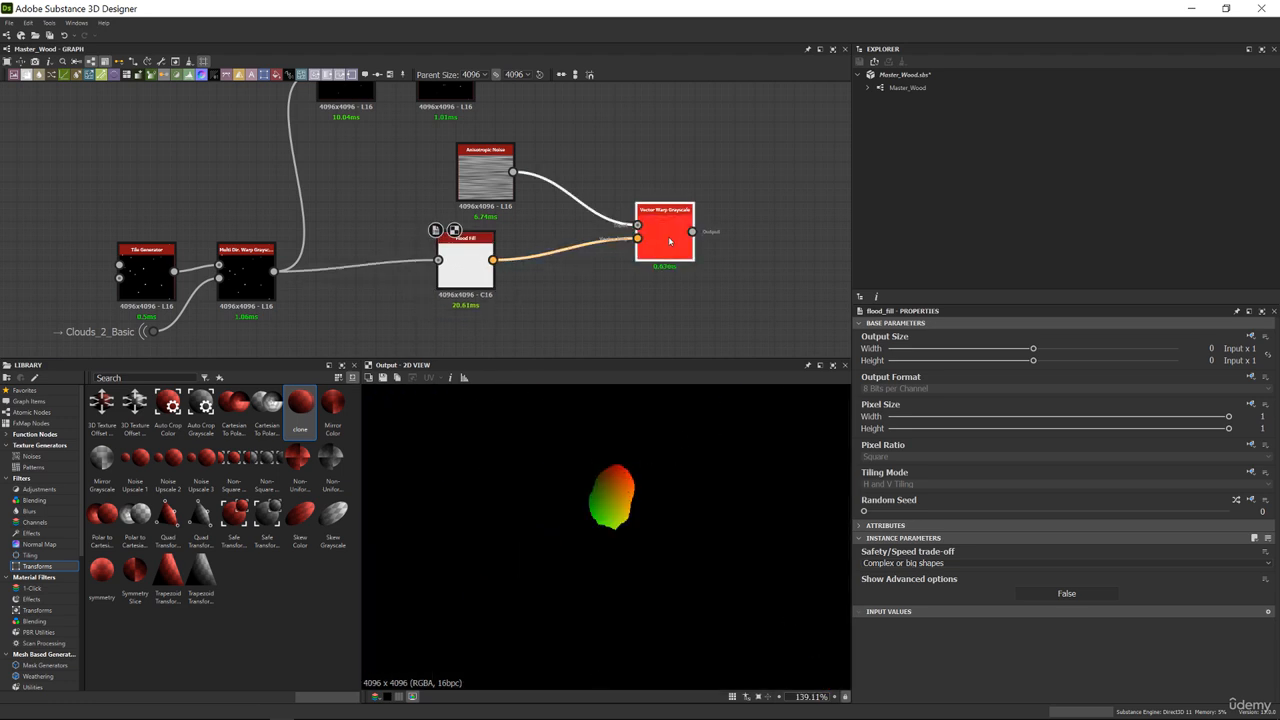
pyautogui.moveTo(888, 566); pyautogui.dragTo(875, 563)
pyautogui.scroll(-8, 621, 517)
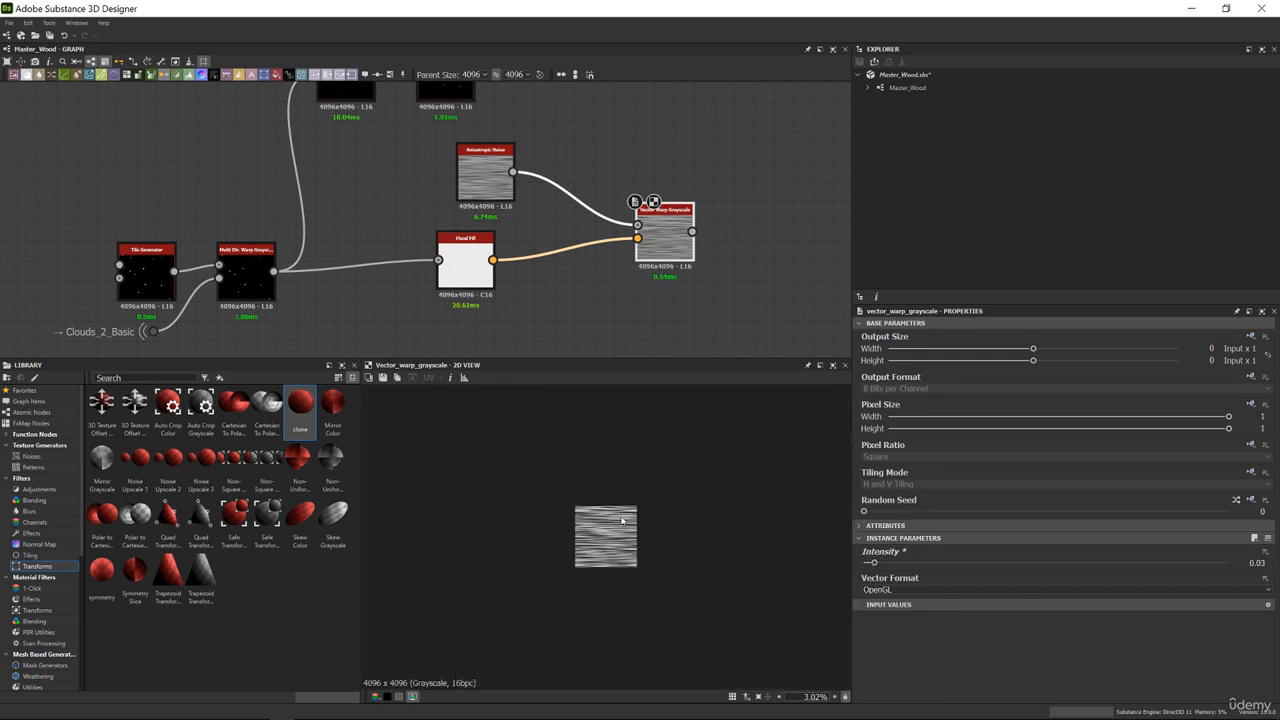
pyautogui.scroll(5, 515, 529)
pyautogui.scroll(7, 568, 520)
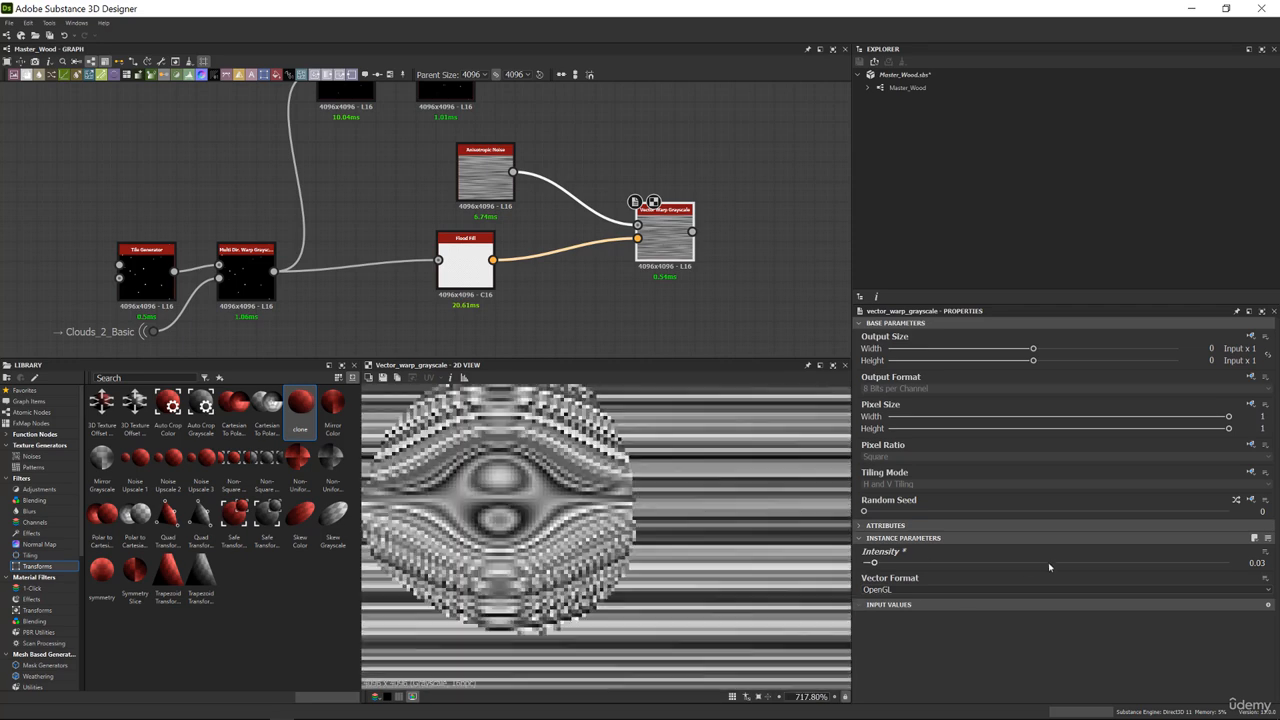
# Reduce the Vector Warp Grayscale's intensity to 0.02 and inspect the distortion on several discs
pyautogui.moveTo(873, 563); pyautogui.dragTo(870, 563)
pyautogui.scroll(-15, 726, 513)
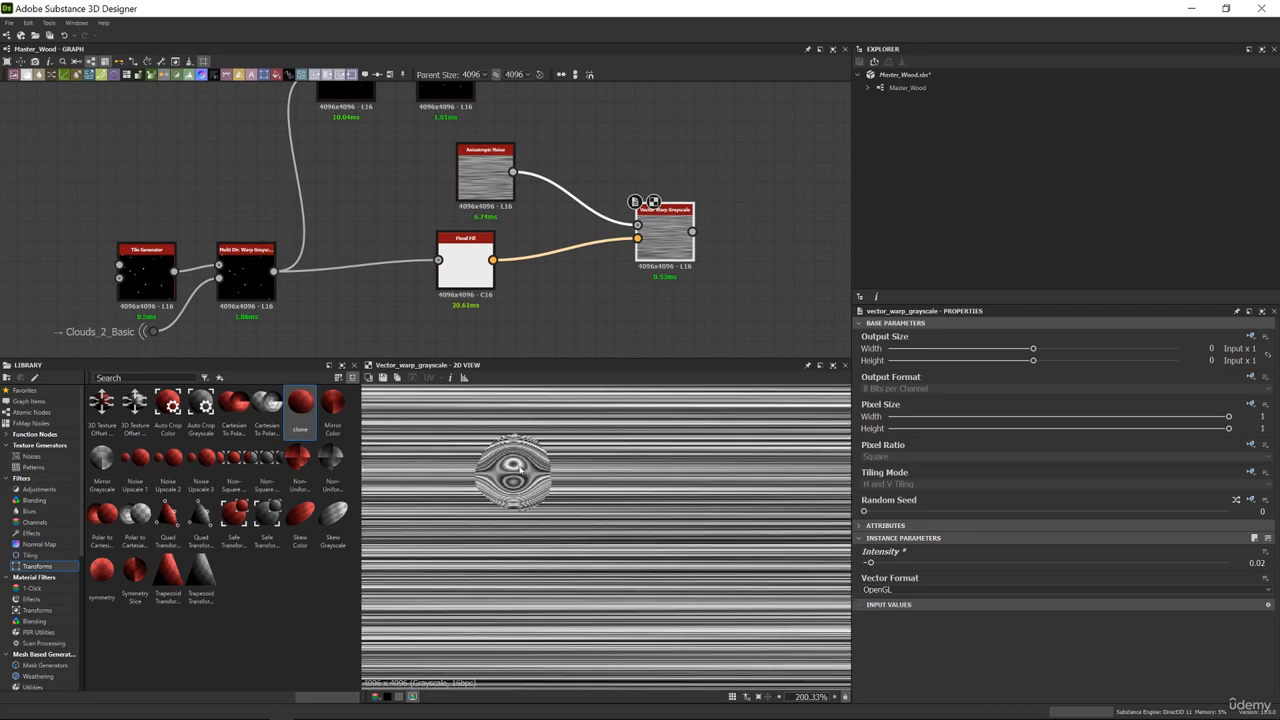
pyautogui.scroll(13, 532, 466)
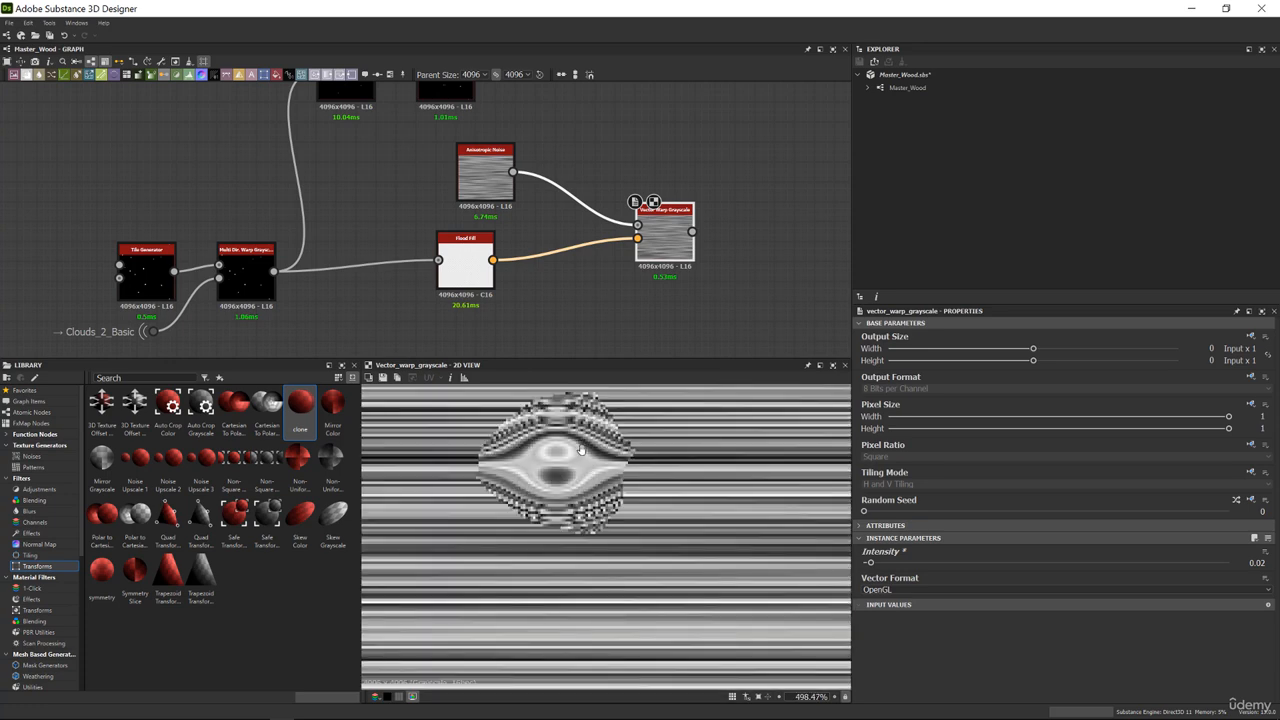
pyautogui.scroll(-11, 570, 500)
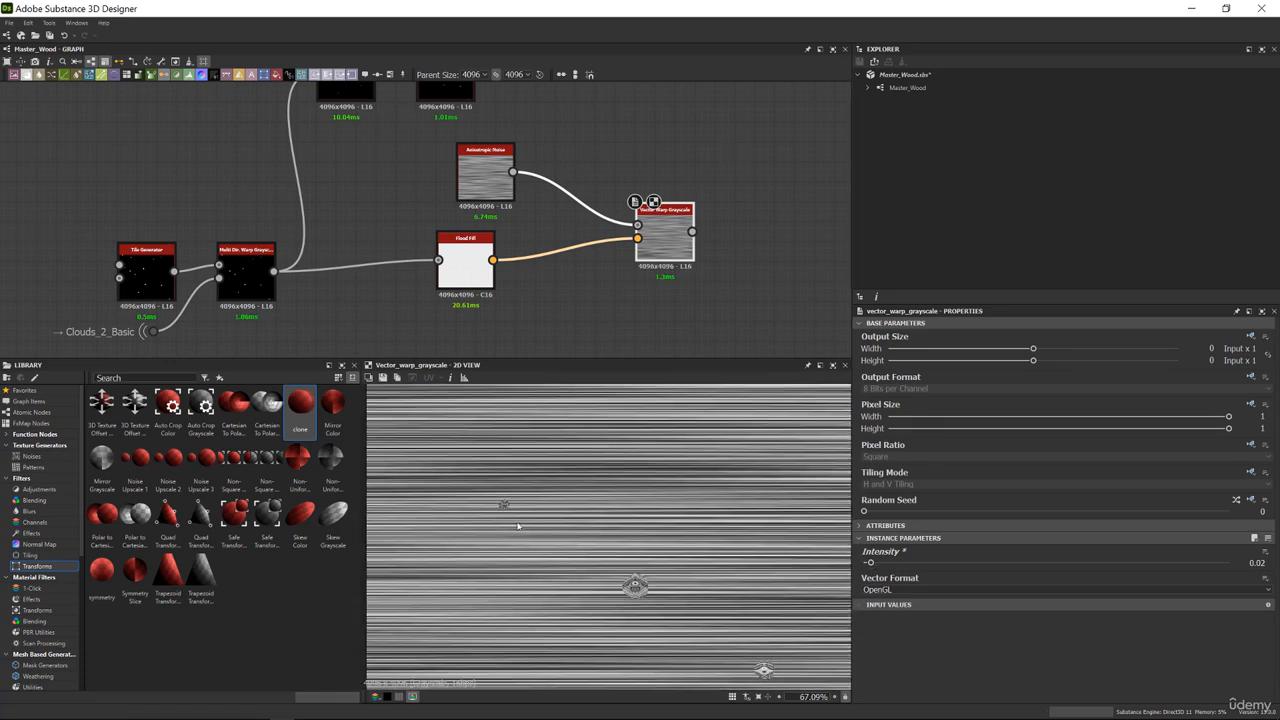
pyautogui.scroll(9, 495, 470)
pyautogui.moveTo(424, 321); pyautogui.dragTo(689, 520, button='middle')
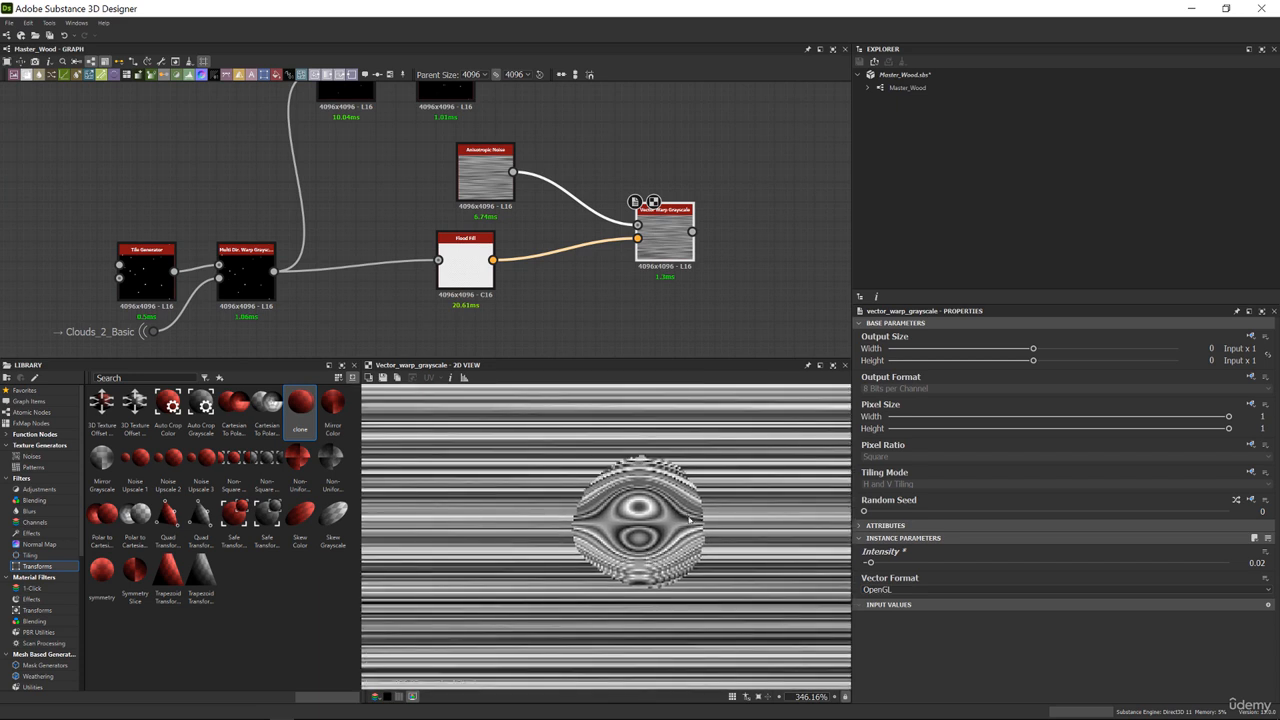
# Feed the Vector Warp Grayscale's grayscale input from the node combining the first two noises in the Main_Grains frame, replacing the Anisotropic Noise
pyautogui.scroll(-8, 519, 220)
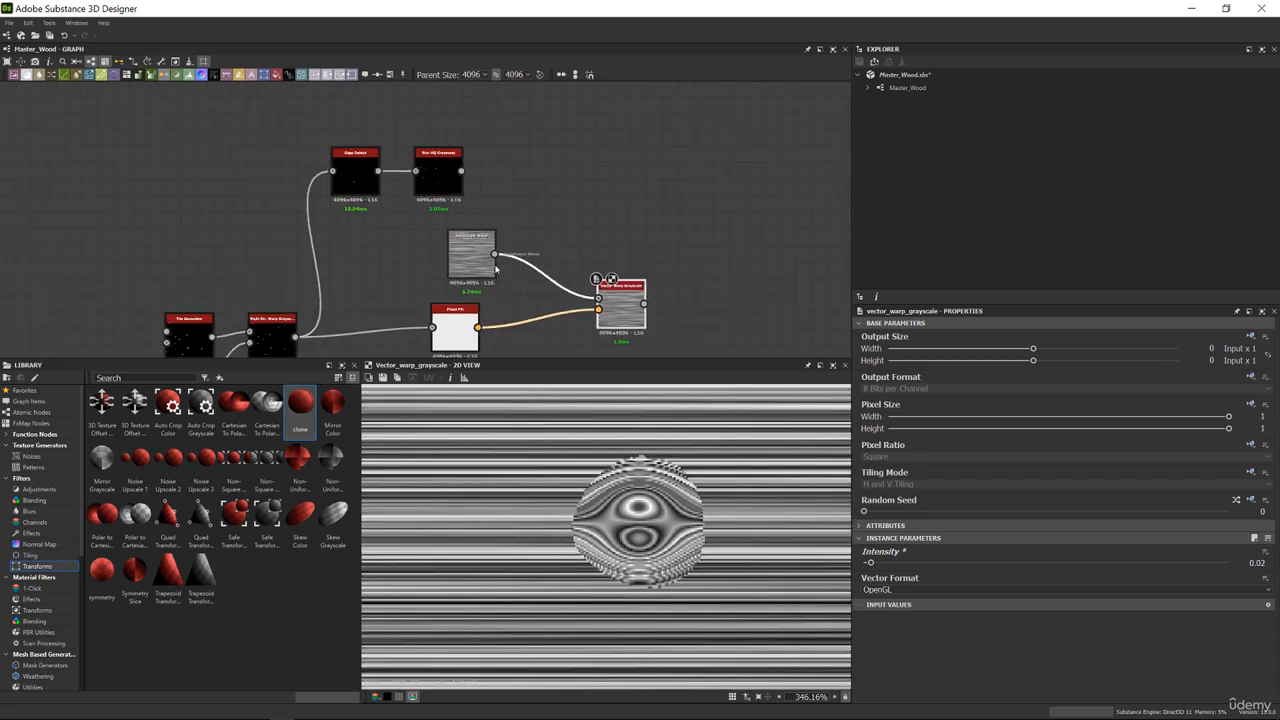
pyautogui.moveTo(479, 282); pyautogui.dragTo(491, 220, button='middle')
pyautogui.scroll(3, 507, 269)
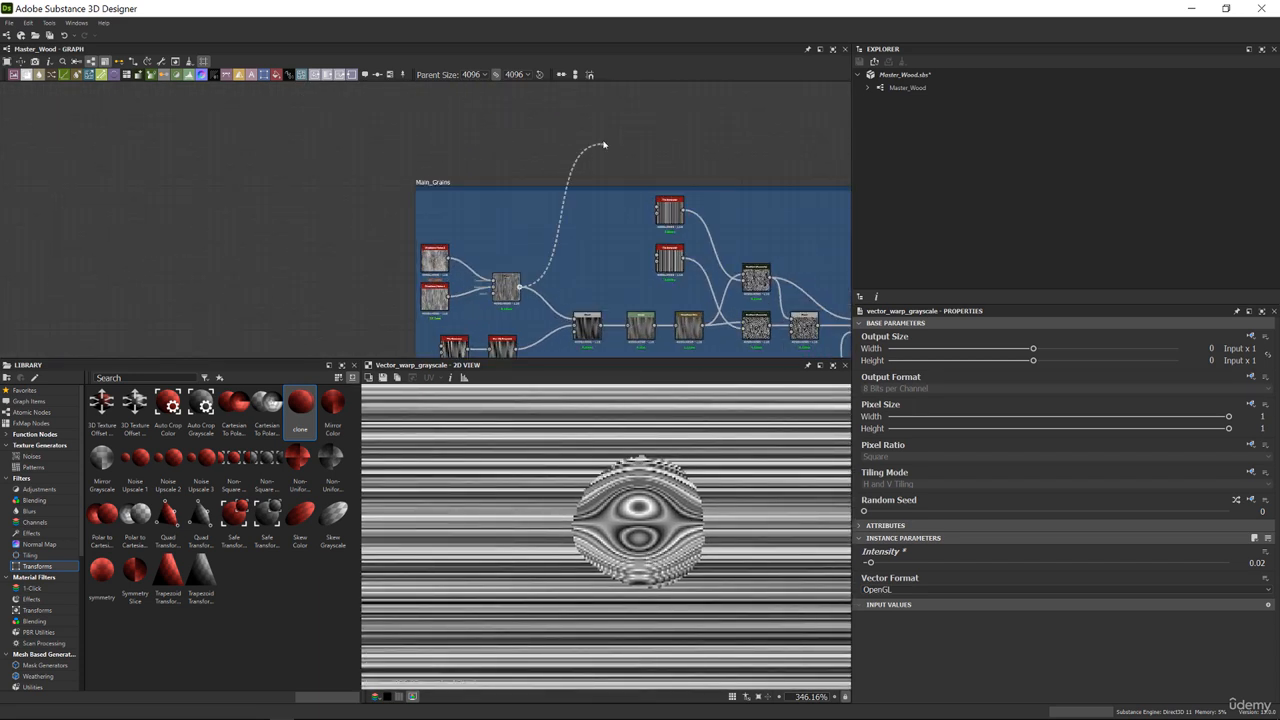
pyautogui.moveTo(604, 145); pyautogui.dragTo(550, 305, button='middle')
pyautogui.moveTo(606, 177); pyautogui.dragTo(537, 323, button='middle')
pyautogui.scroll(3, 535, 300)
pyautogui.click(527, 286)
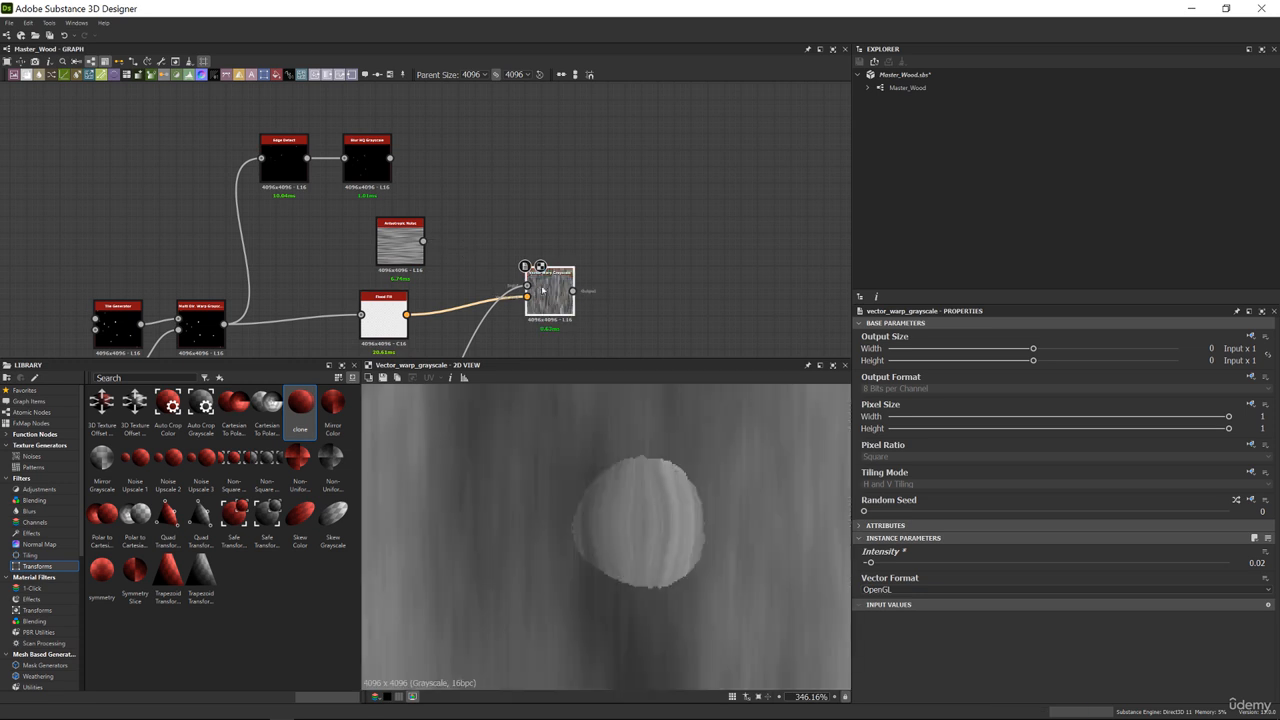
pyautogui.scroll(-8, 677, 557)
pyautogui.scroll(7, 674, 554)
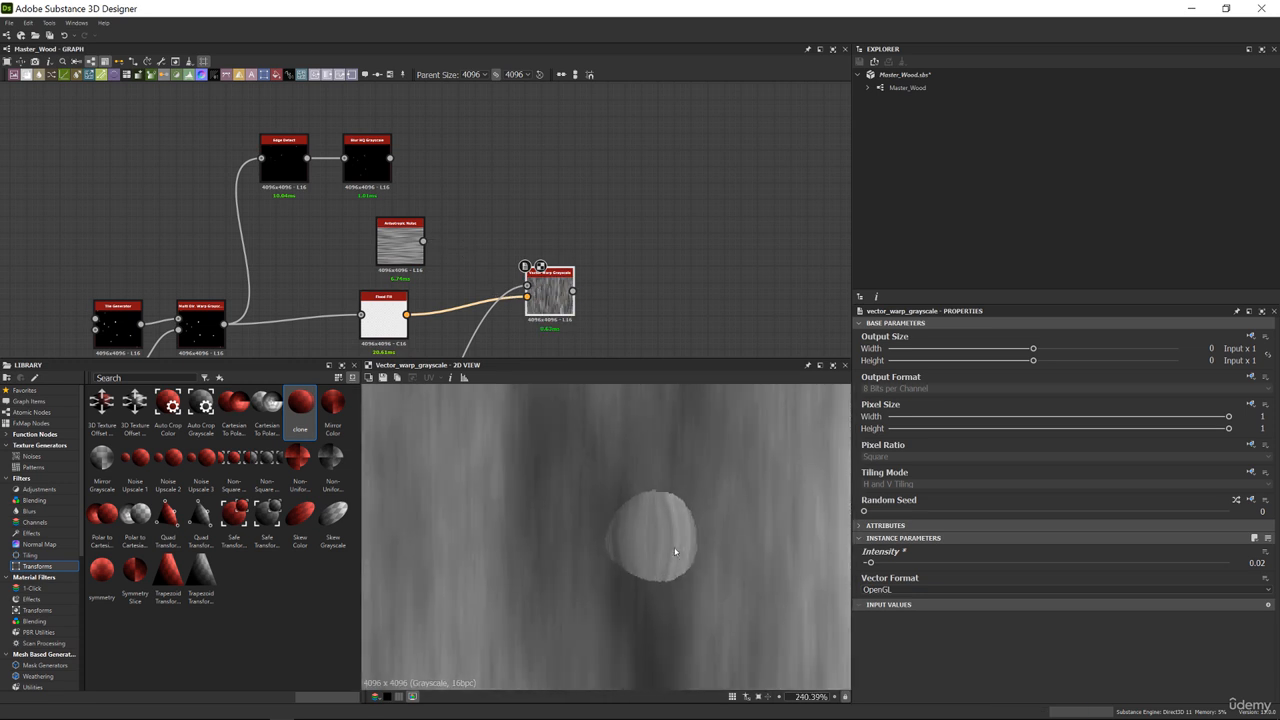
# Set the Vector Warp Grayscale's intensity to 0.3 and check the warped grain inside the discs
pyautogui.click(373, 315)
pyautogui.click(546, 297)
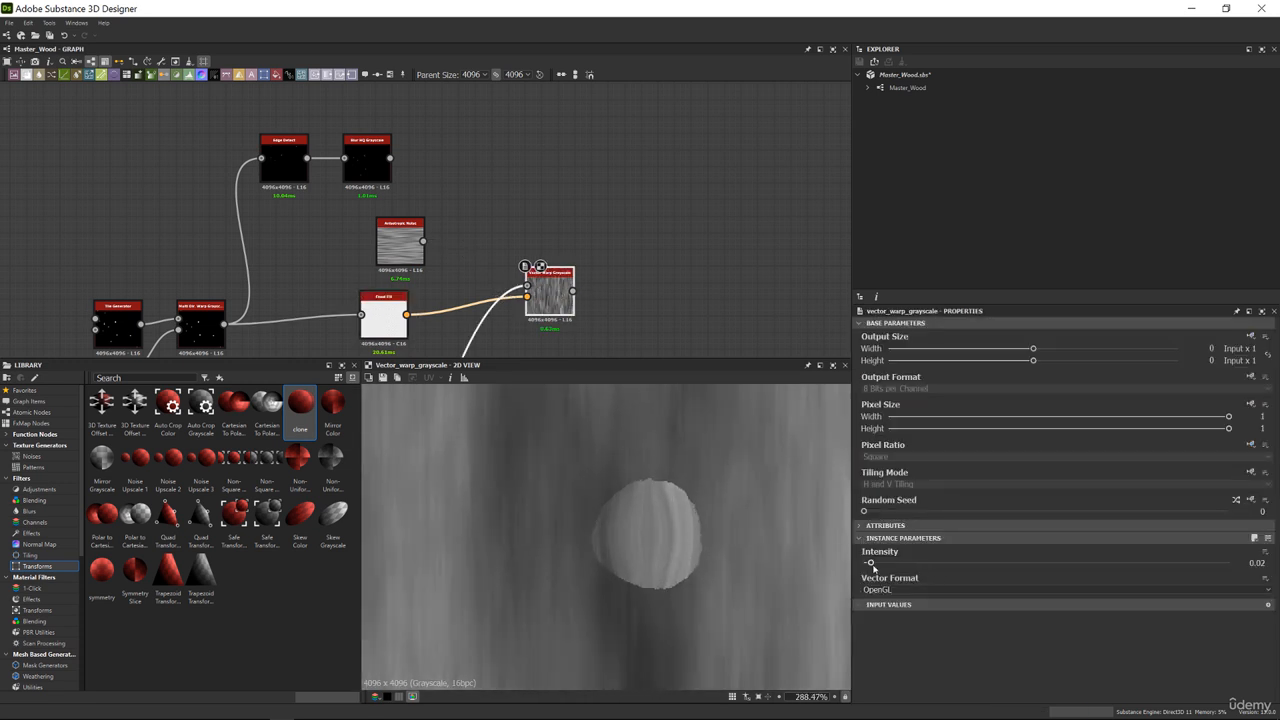
pyautogui.moveTo(875, 563); pyautogui.dragTo(972, 563)
pyautogui.scroll(-10, 674, 517)
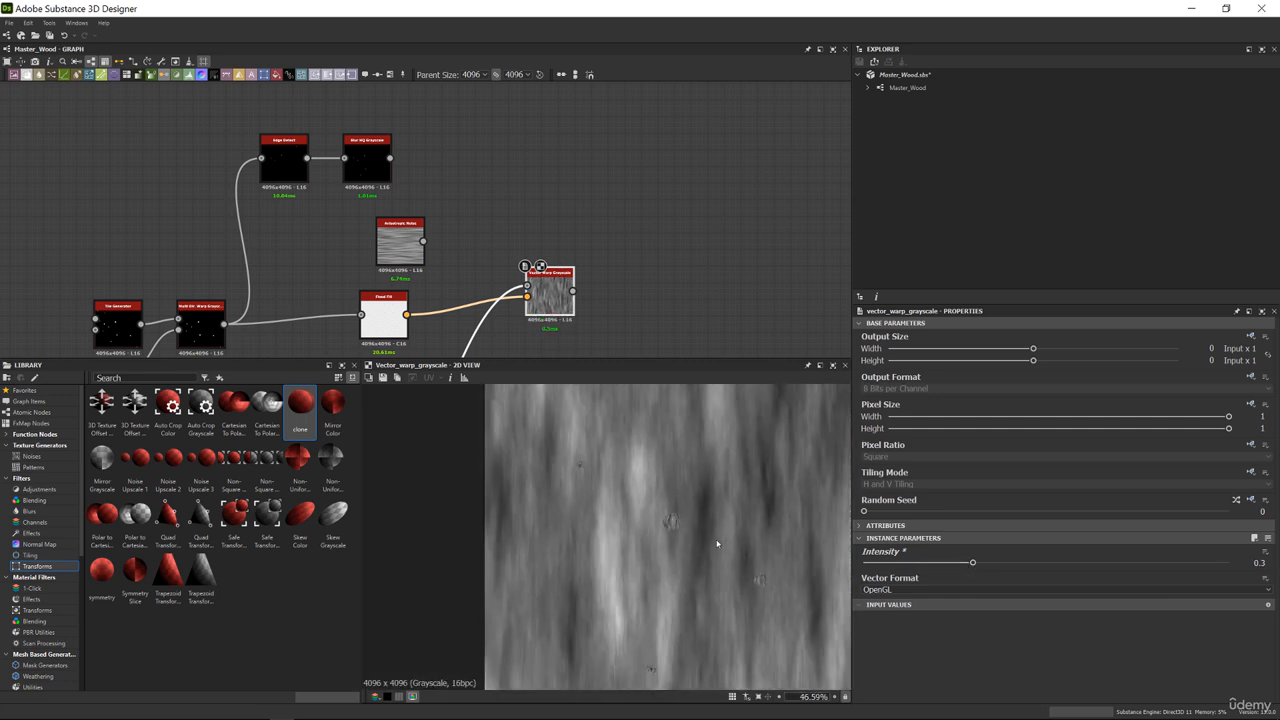
pyautogui.scroll(6, 571, 557)
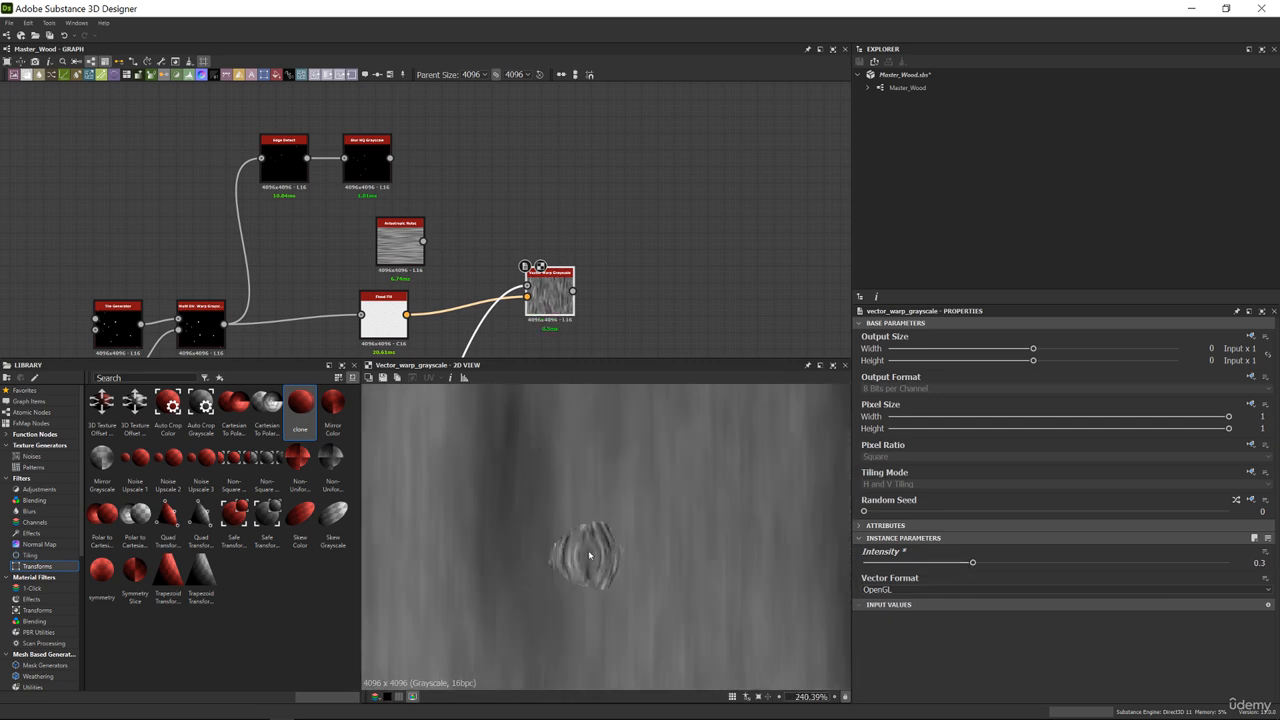
# Try to feed the Vector Warp Grayscale from the Anisotropic Noise instead of the main grain, and undo that connection
pyautogui.moveTo(706, 434); pyautogui.dragTo(611, 491, button='middle')
pyautogui.scroll(7, 600, 486)
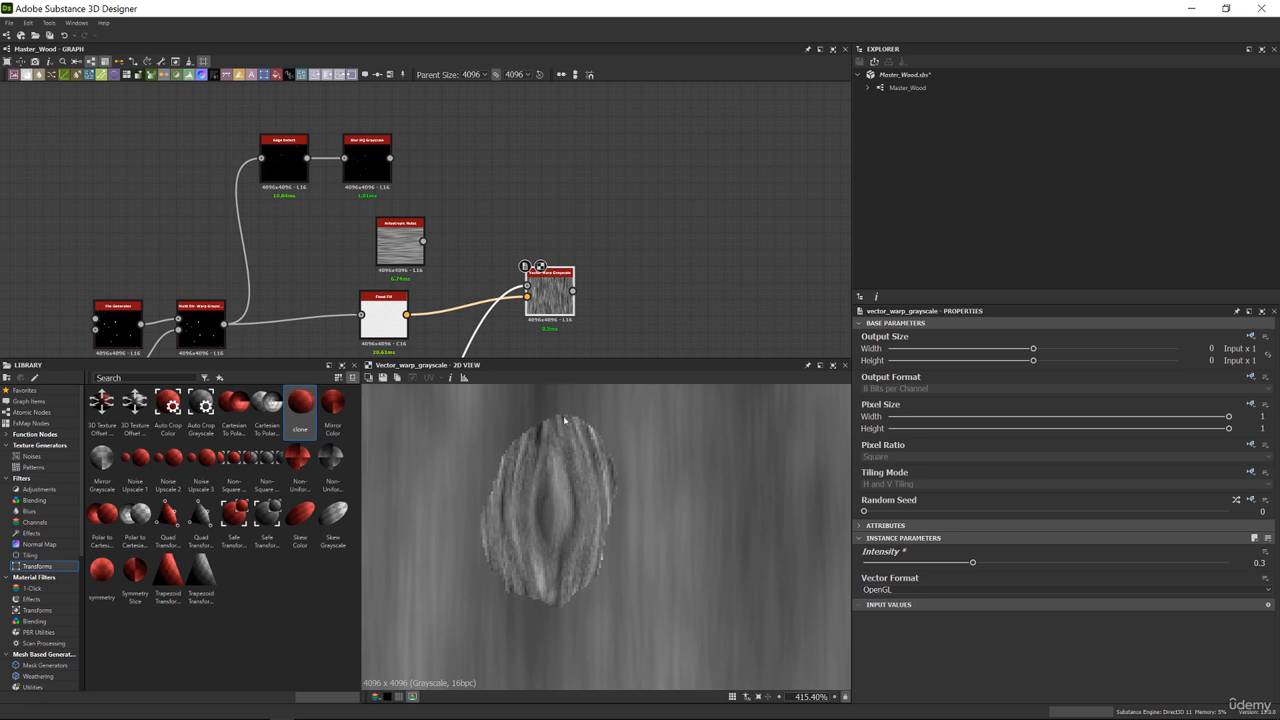
pyautogui.moveTo(500, 308); pyautogui.dragTo(518, 242, button='middle')
pyautogui.moveTo(438, 174); pyautogui.dragTo(373, 174)
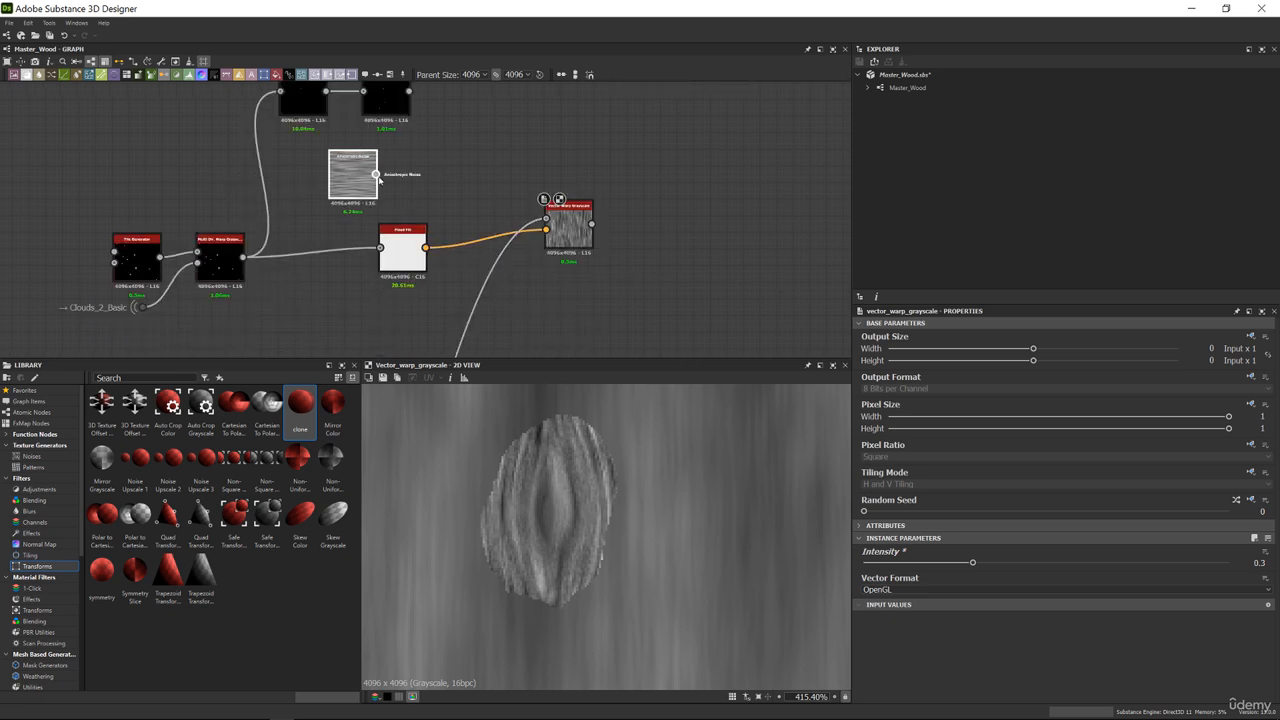
pyautogui.moveTo(553, 222); pyautogui.dragTo(548, 219)
pyautogui.hotkey('ctrl', 'z')
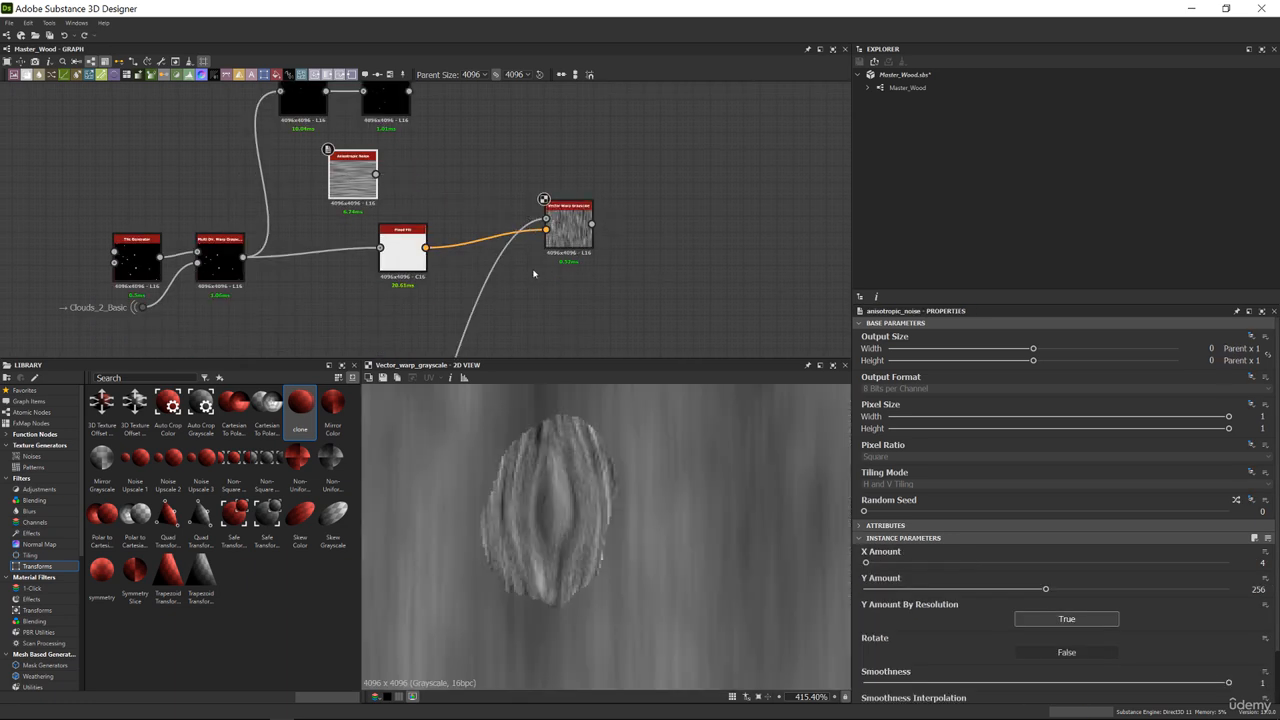
# Align the Anisotropic Noise node directly above the Flood Fill
pyautogui.scroll(-5, 503, 262)
pyautogui.scroll(5, 463, 244)
pyautogui.moveTo(432, 232); pyautogui.dragTo(473, 230)
pyautogui.scroll(-5, 529, 249)
pyautogui.moveTo(550, 276); pyautogui.dragTo(513, 190, button='middle')
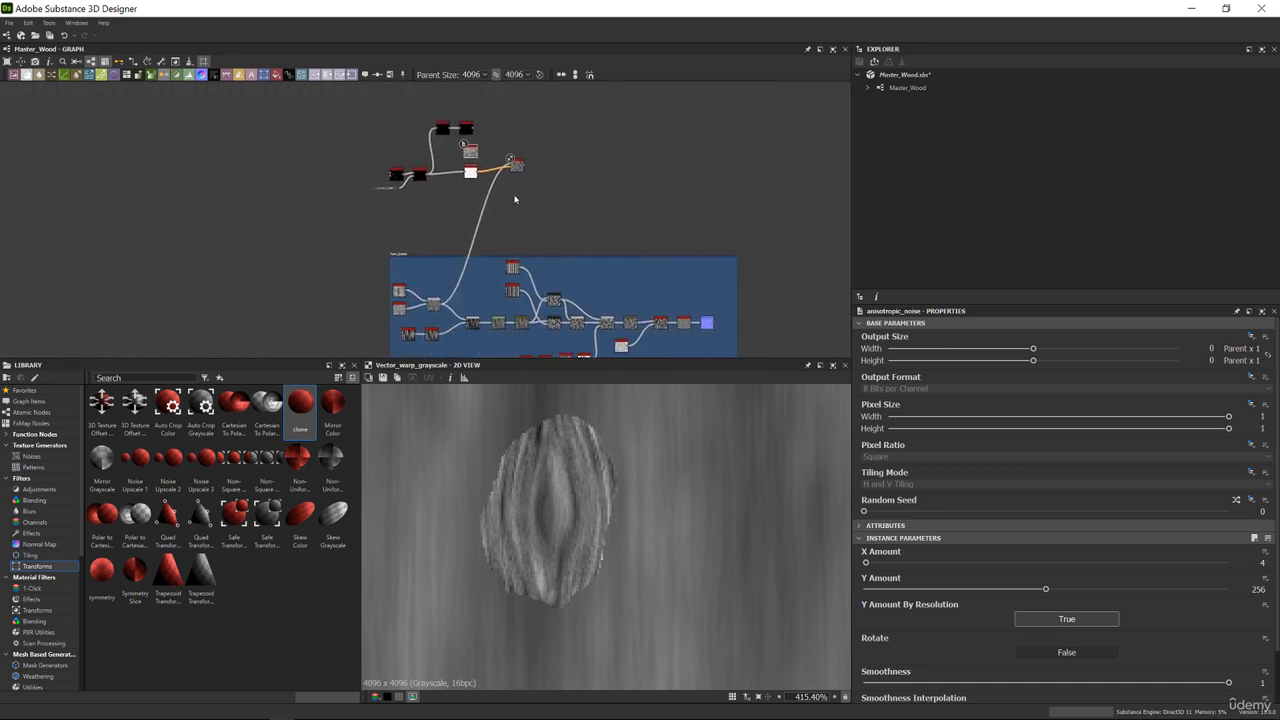
# Move the Vector Warp Grayscale node closer to the Flood Fill
pyautogui.scroll(4, 513, 183)
pyautogui.click(517, 160)
pyautogui.scroll(-3, 503, 240)
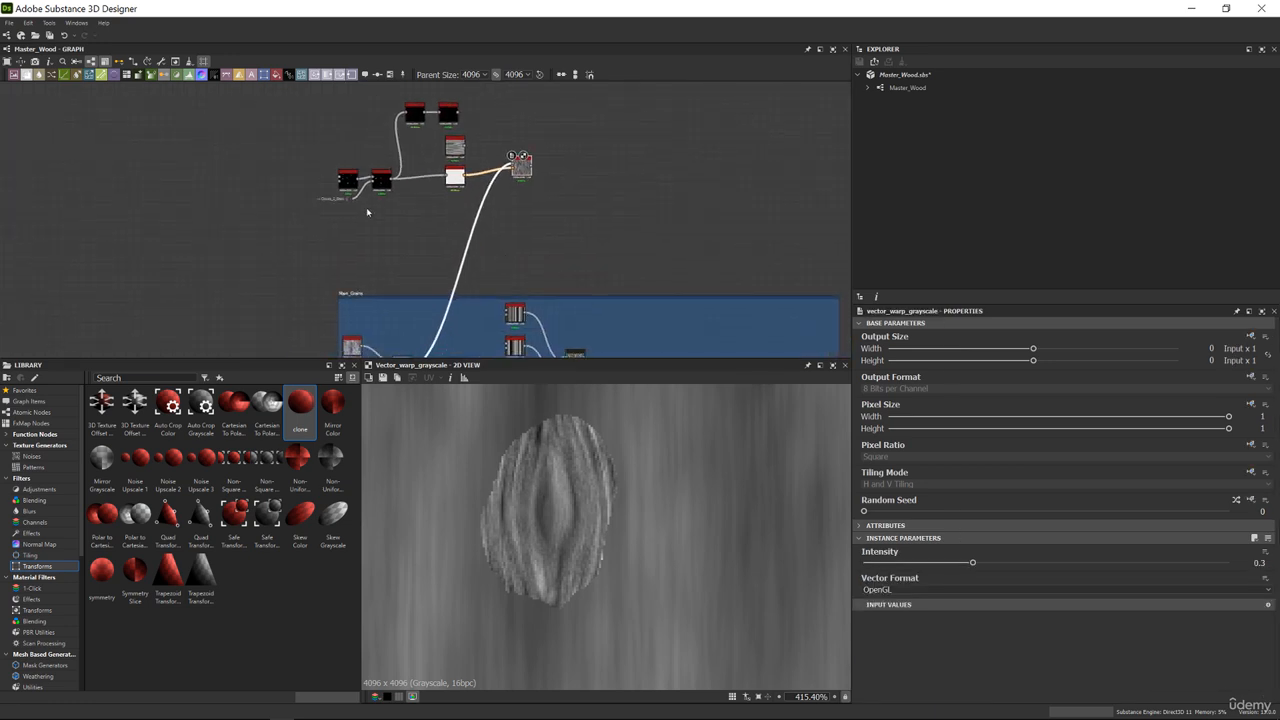
pyautogui.moveTo(398, 264); pyautogui.dragTo(403, 231, button='middle')
pyautogui.moveTo(480, 237); pyautogui.dragTo(428, 342, button='middle')
pyautogui.scroll(5, 481, 243)
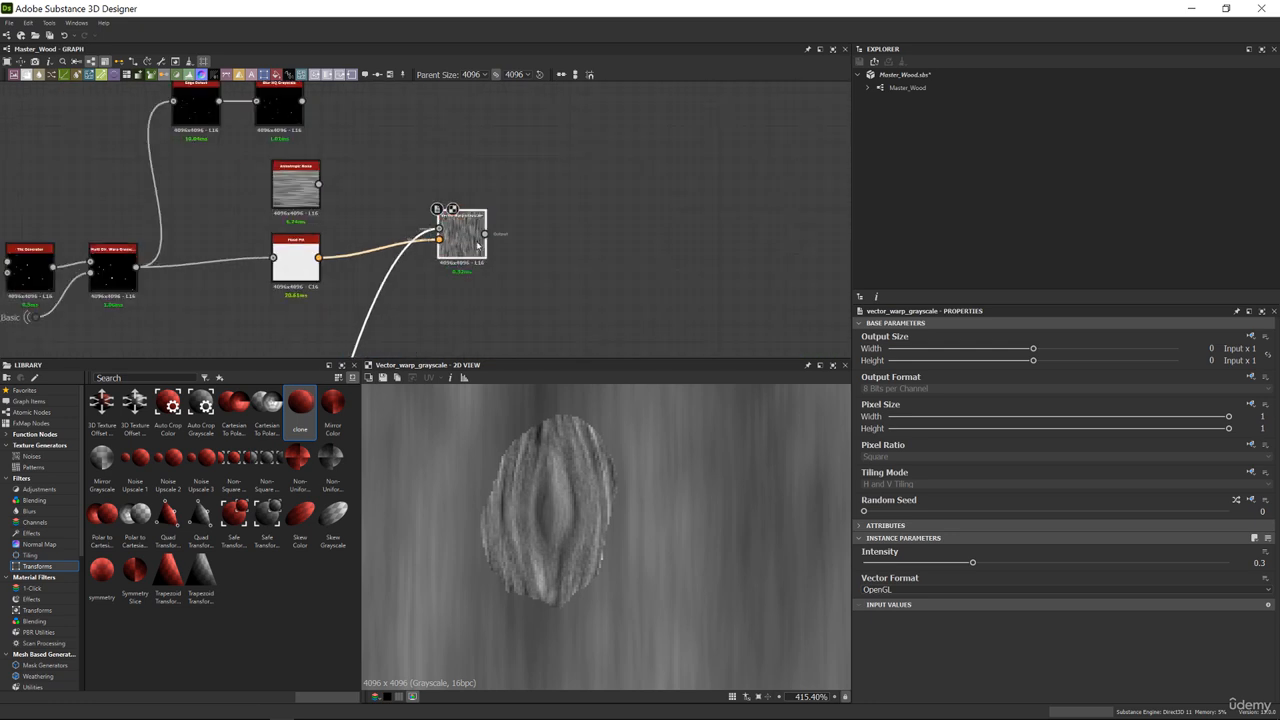
pyautogui.moveTo(481, 243); pyautogui.dragTo(432, 259)
# Inspect the Clouds_2_Basic portal feeding the Multi Directional Warp Grayscale
pyautogui.moveTo(48, 302); pyautogui.dragTo(412, 296, button='middle')
pyautogui.scroll(4, 412, 296)
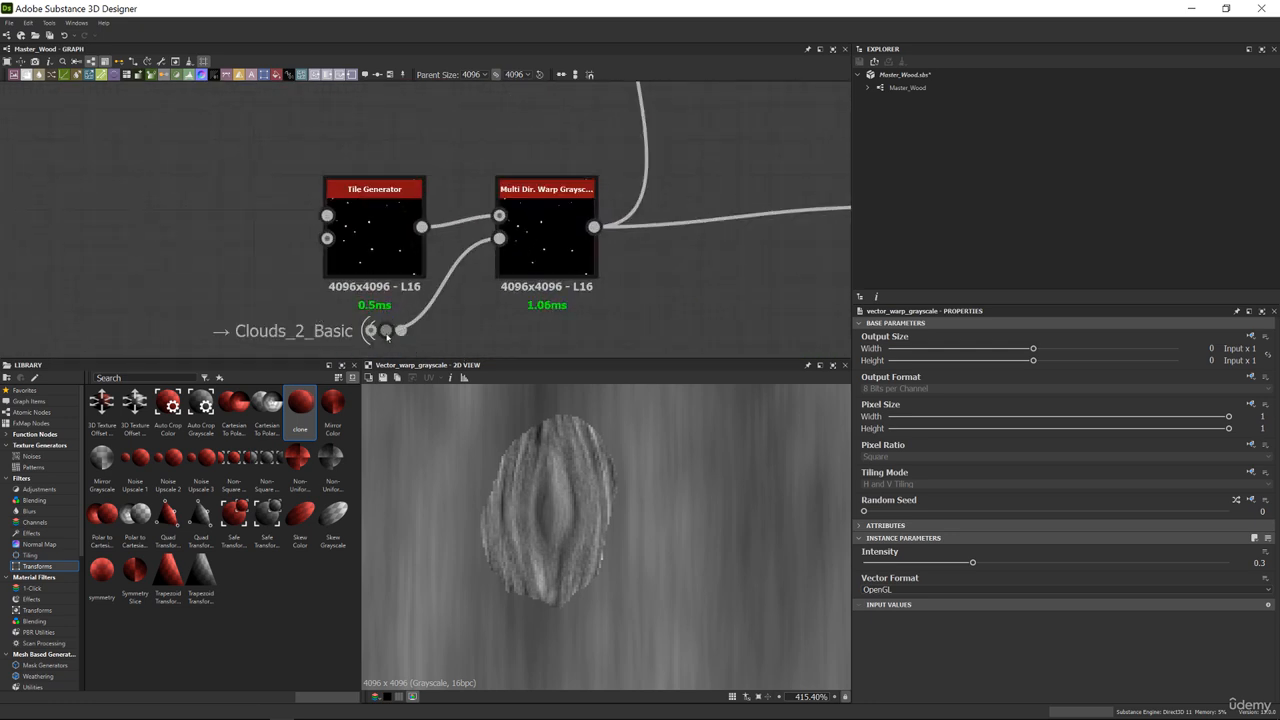
pyautogui.click(386, 331)
pyautogui.scroll(-5, 463, 314)
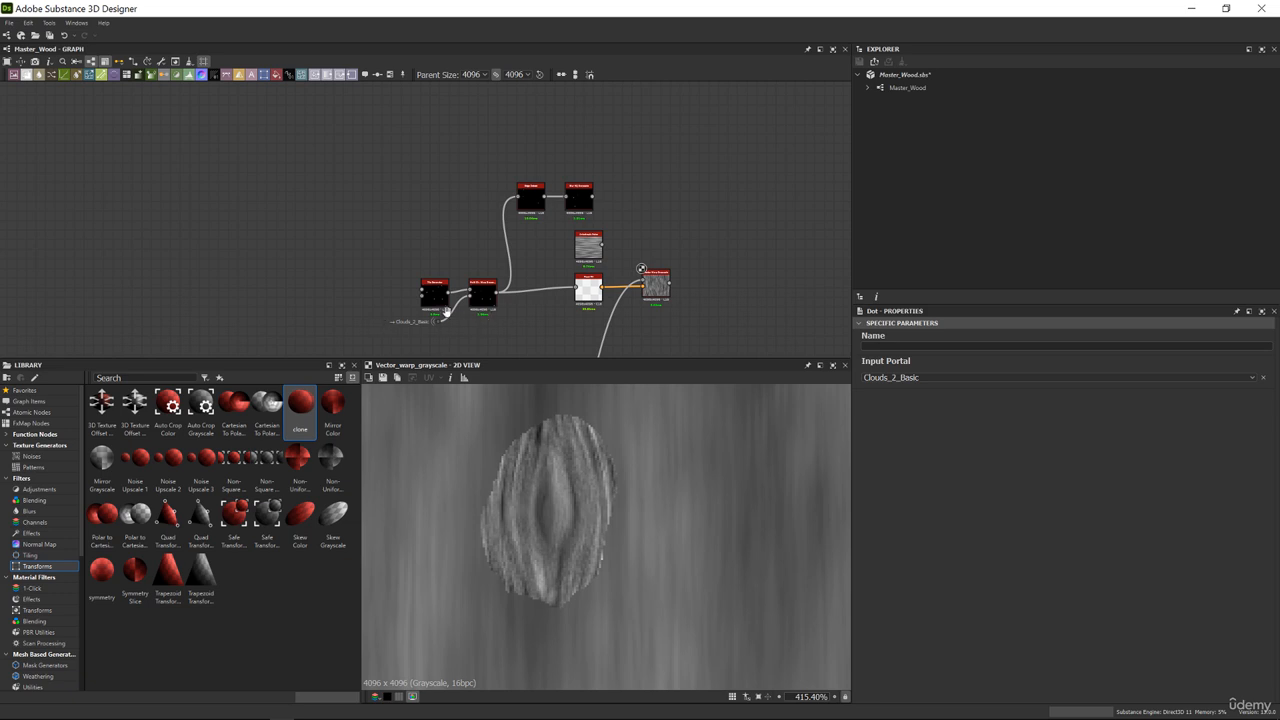
pyautogui.scroll(3, 641, 268)
pyautogui.moveTo(641, 268); pyautogui.dragTo(446, 243, button='middle')
# Add a Blend node after the Vector Warp Grayscale and connect the Blur HQ Grayscale output to its foreground input
pyautogui.click(468, 262)
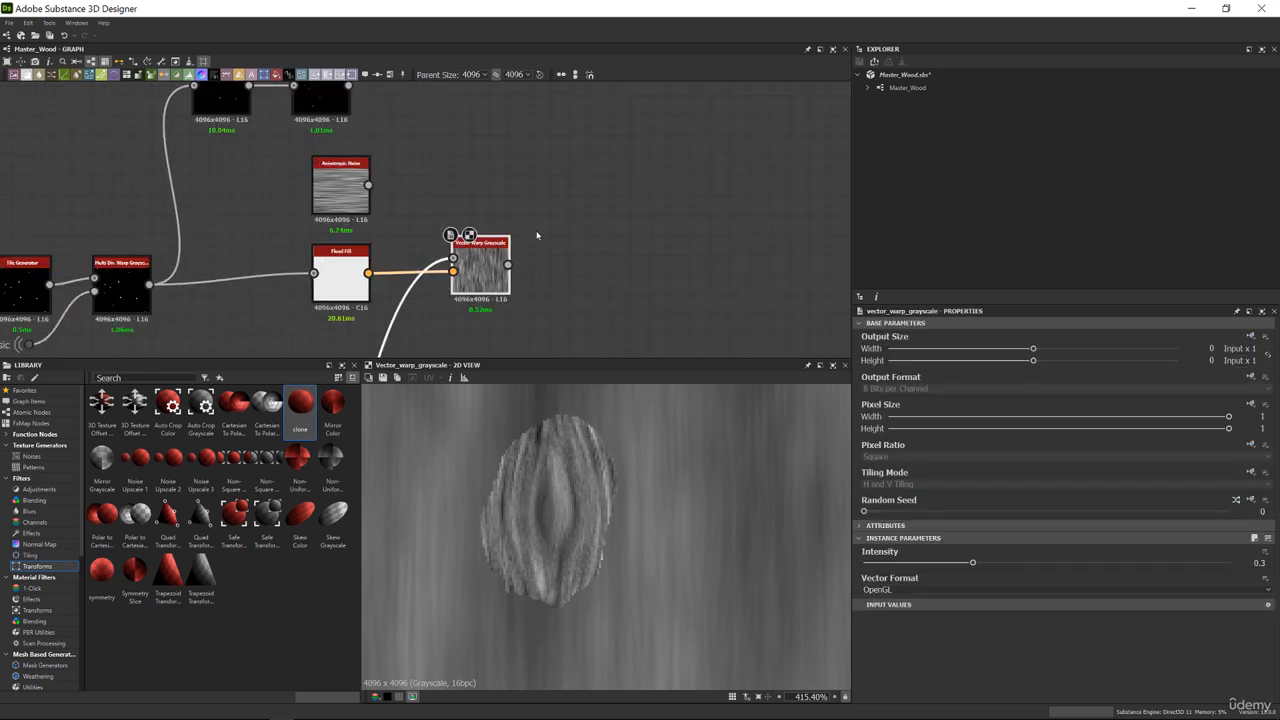
pyautogui.moveTo(537, 235); pyautogui.dragTo(515, 278, button='middle')
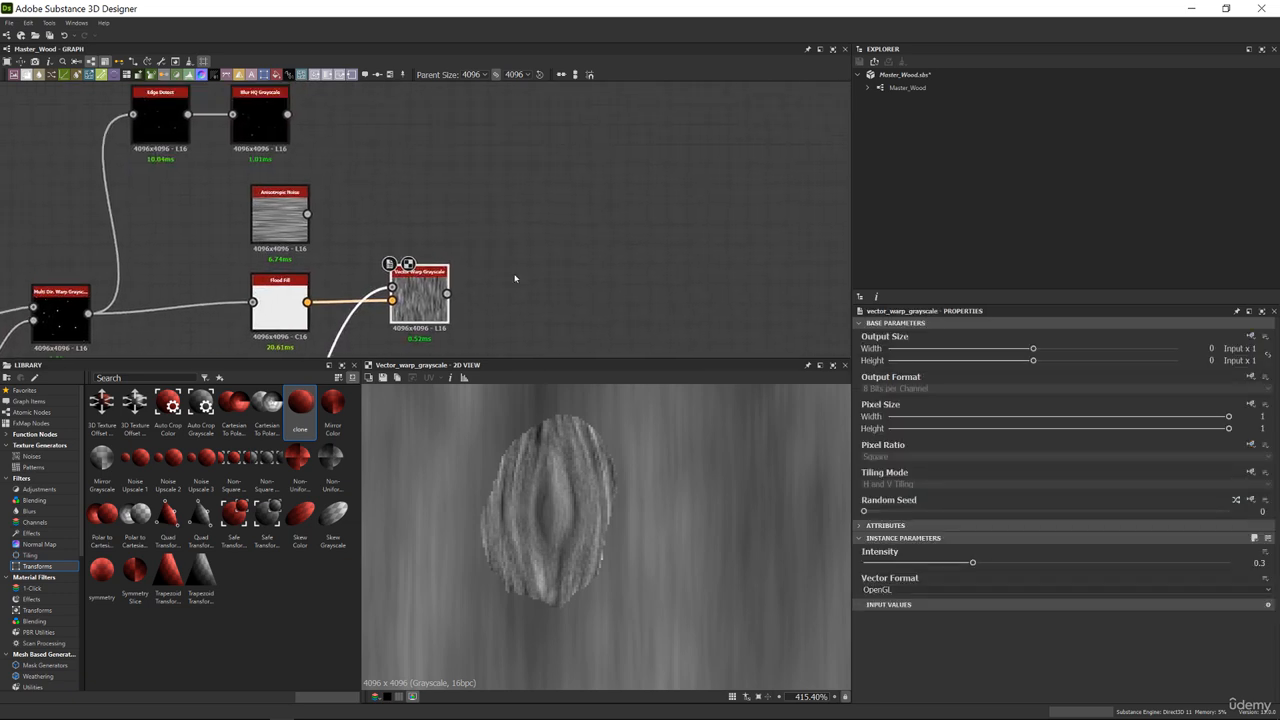
pyautogui.press('space')
pyautogui.write('blend')
pyautogui.press('Return')
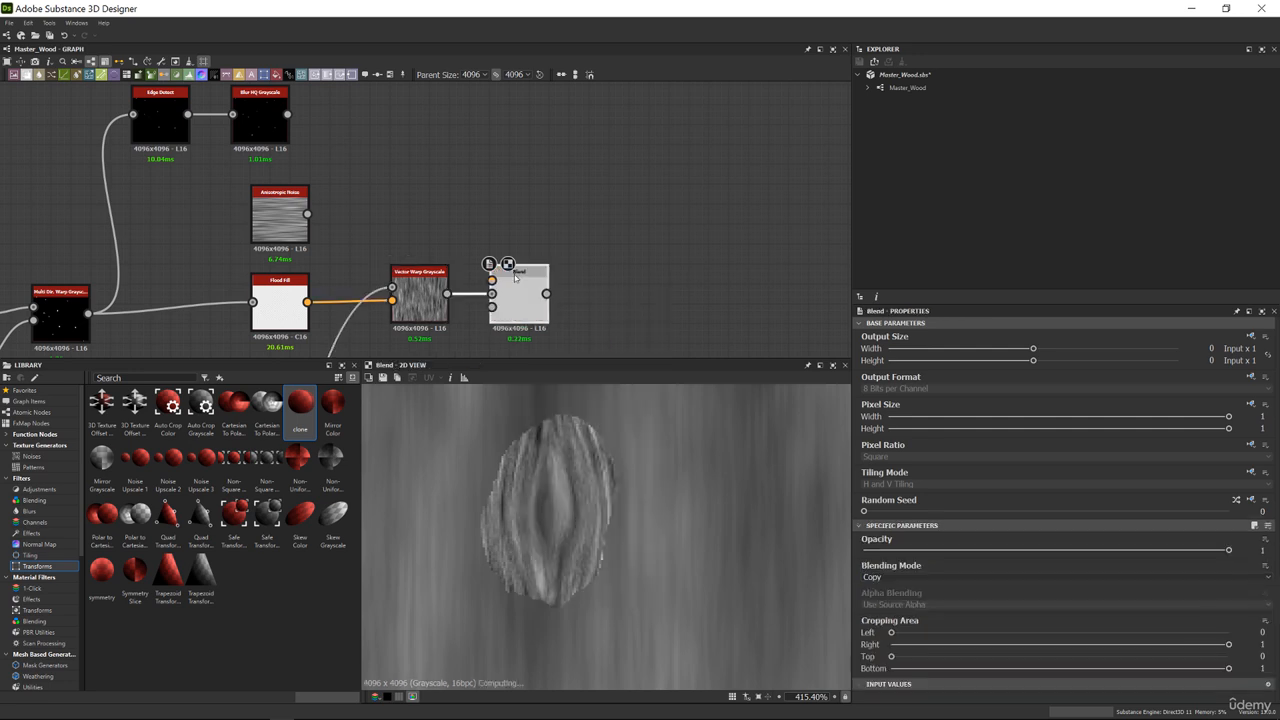
pyautogui.moveTo(287, 114); pyautogui.dragTo(517, 308)
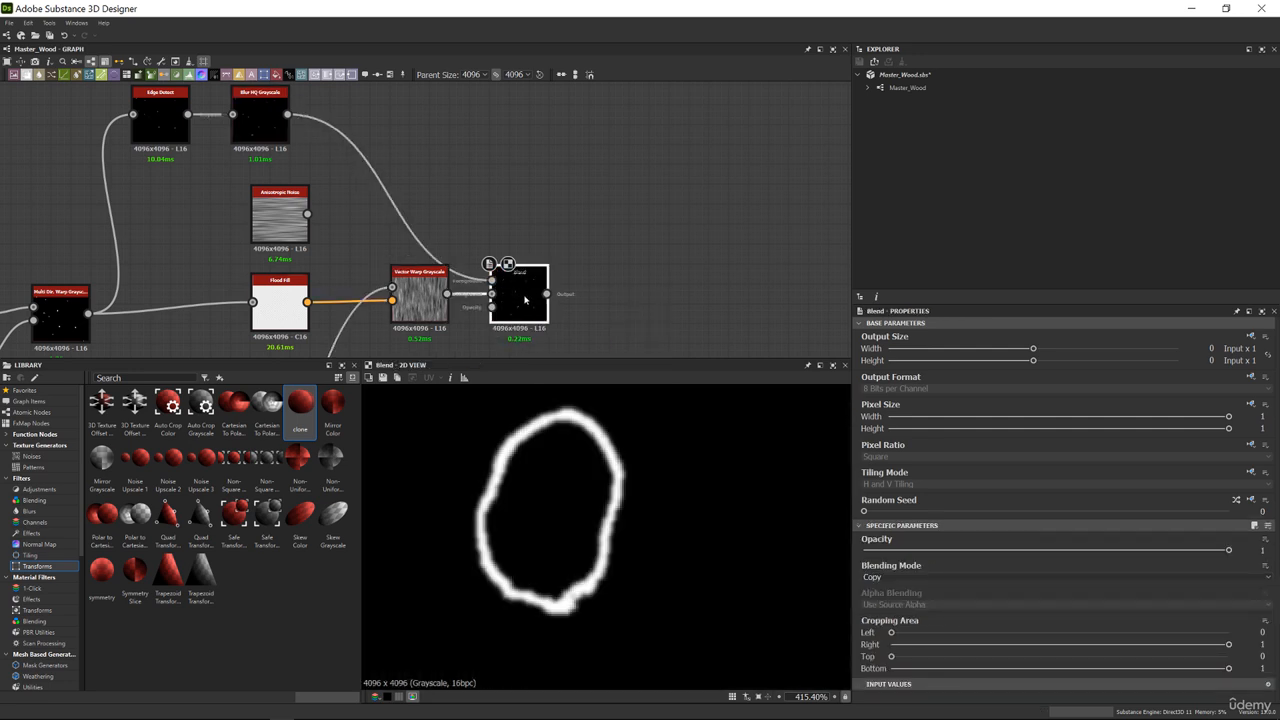
# Set the Blend node's blending mode to Subtract with opacity 1
pyautogui.click(874, 578)
pyautogui.click(877, 584)
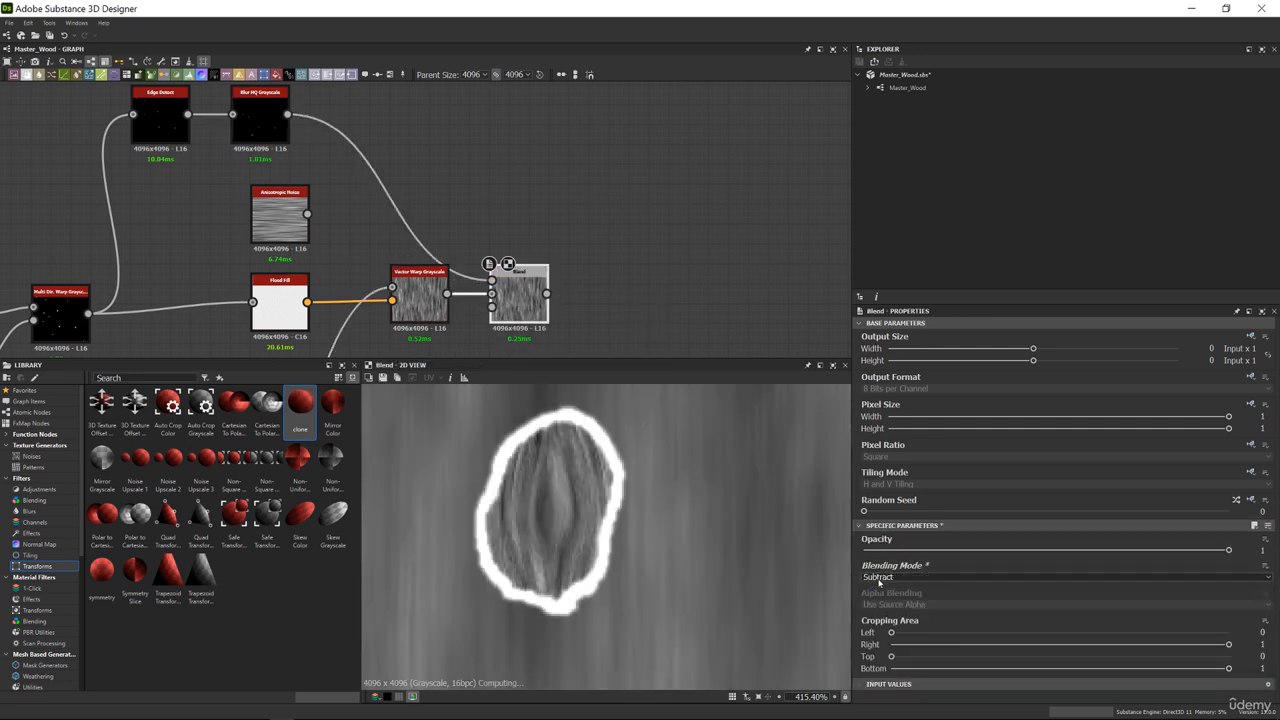
pyautogui.moveTo(876, 551); pyautogui.dragTo(1272, 553)
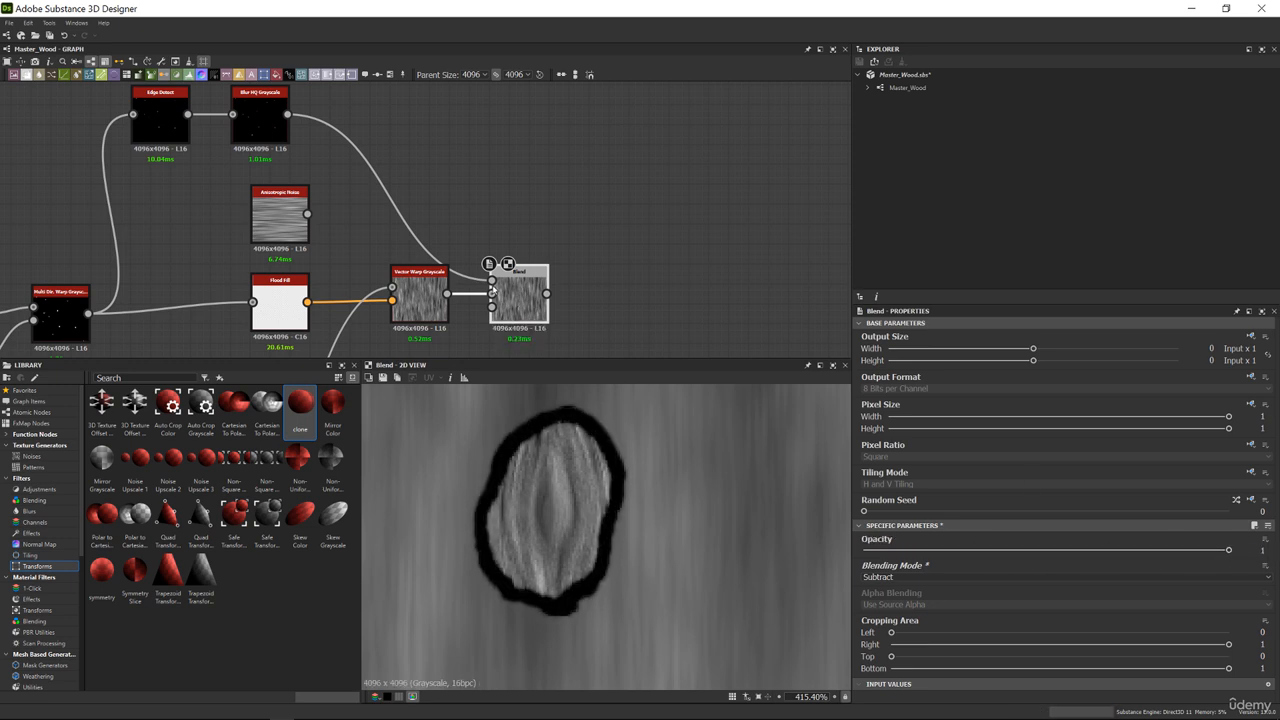
# Add a Histogram Range node after the Blend and set its range to 0.49
pyautogui.moveTo(492, 290); pyautogui.dragTo(394, 290, button='middle')
pyautogui.press('space')
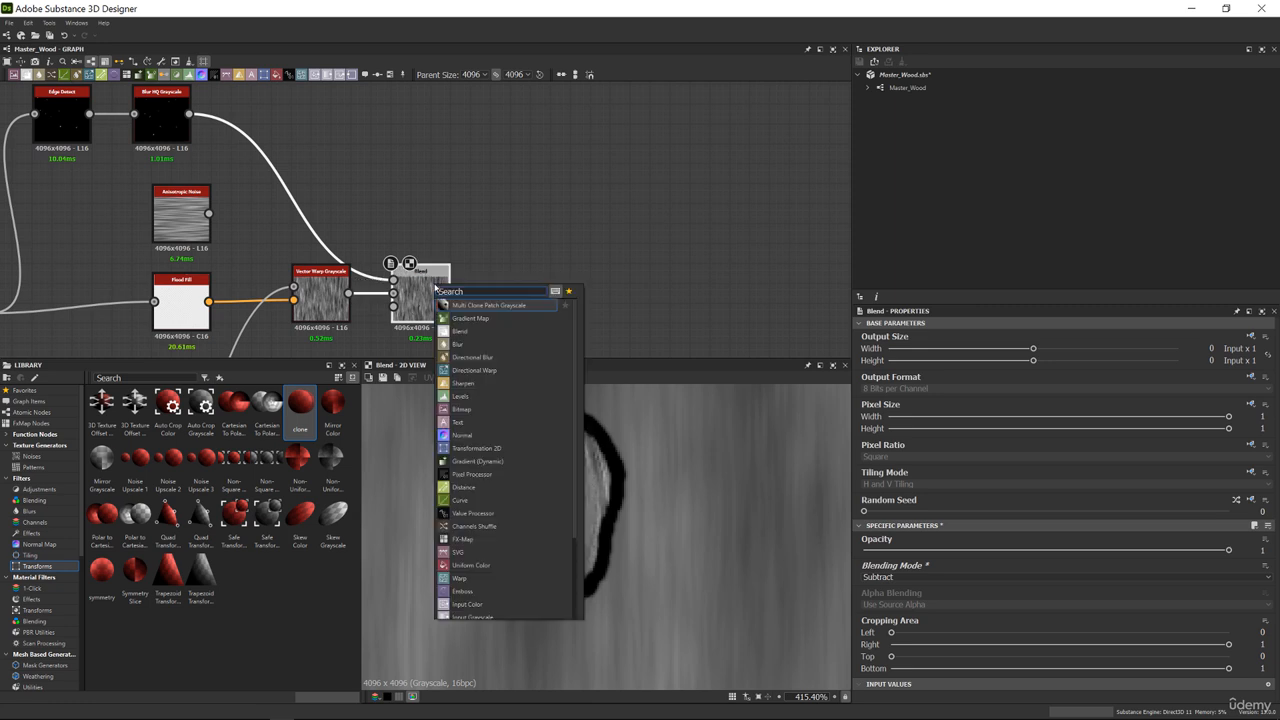
pyautogui.write('his')
pyautogui.press('Return')
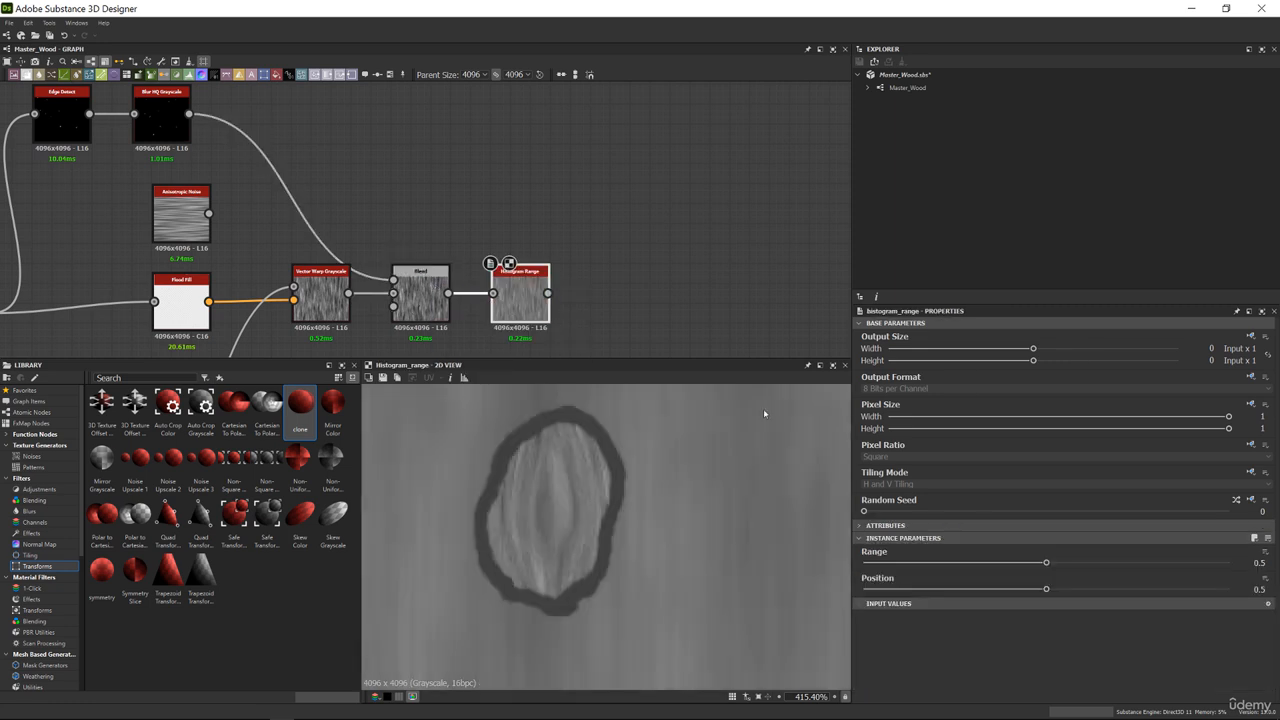
pyautogui.moveTo(1048, 563); pyautogui.dragTo(1022, 564)
# Add a Normal node fed by the Histogram Range, set its format to OpenGL, and check the knot's relief
pyautogui.scroll(-6, 497, 220)
pyautogui.press('f')
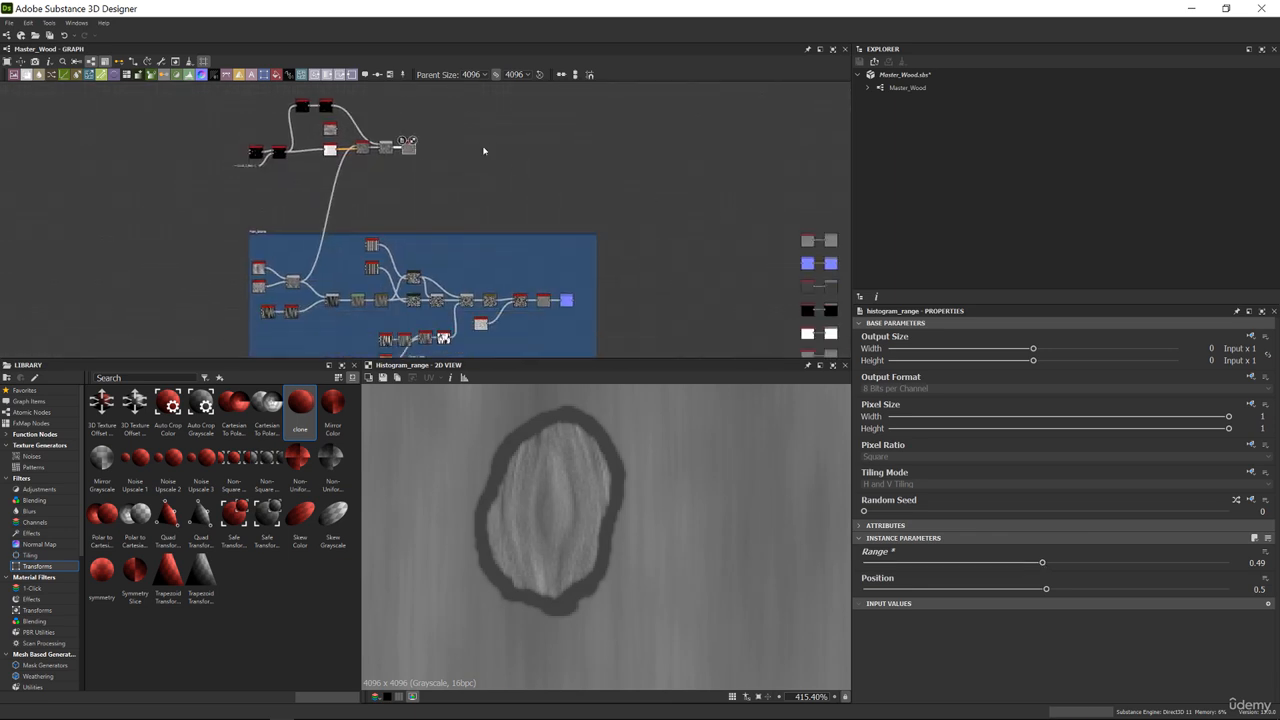
pyautogui.press('space')
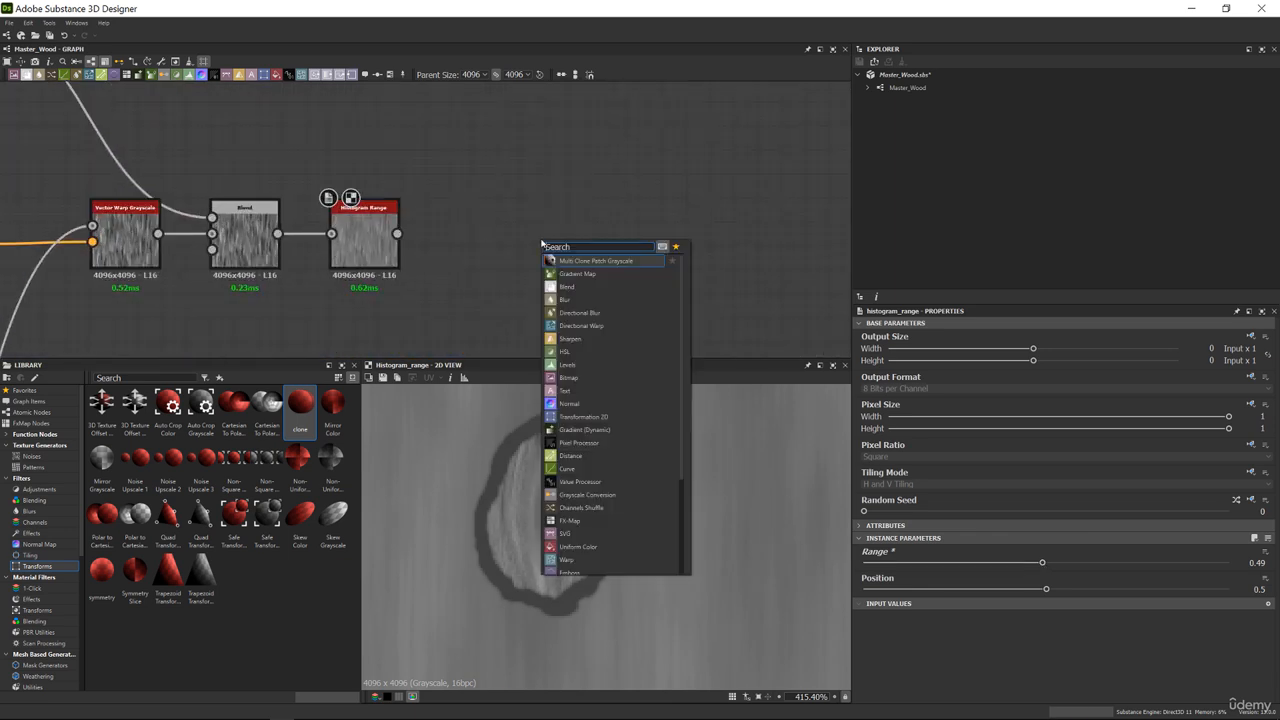
pyautogui.write('normal')
pyautogui.press('Return')
pyautogui.moveTo(397, 234); pyautogui.dragTo(499, 234)
pyautogui.click(983, 582)
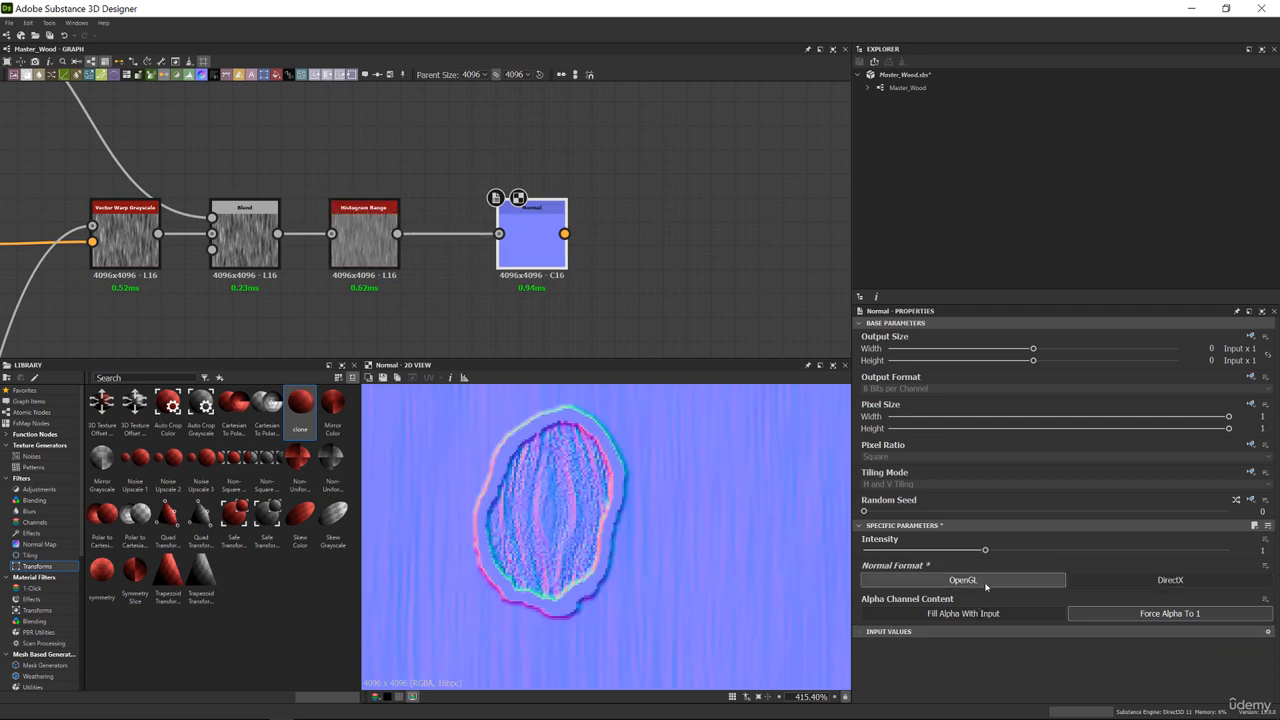
pyautogui.scroll(1, 589, 492)
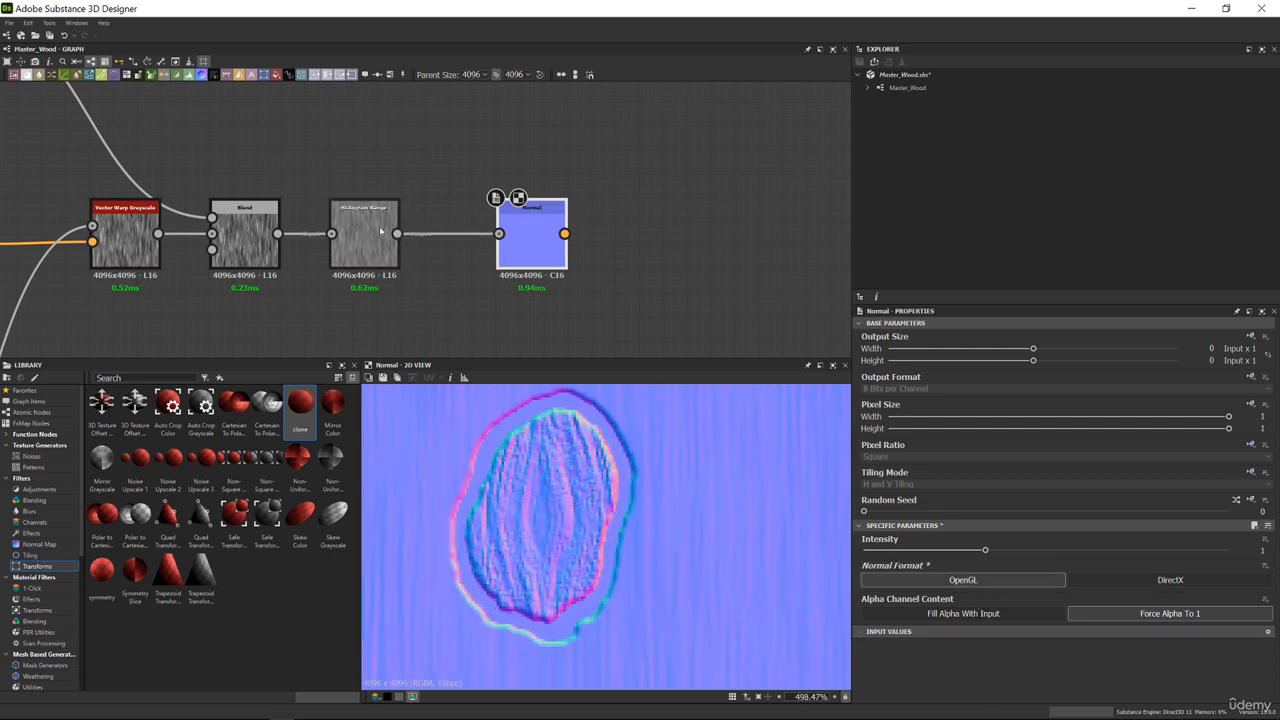
# Preview the Edge Detect node, try a different Edge Width, and undo that change
pyautogui.moveTo(441, 229); pyautogui.dragTo(624, 259, button='middle')
pyautogui.moveTo(162, 85); pyautogui.dragTo(368, 202, button='middle')
pyautogui.click(322, 180)
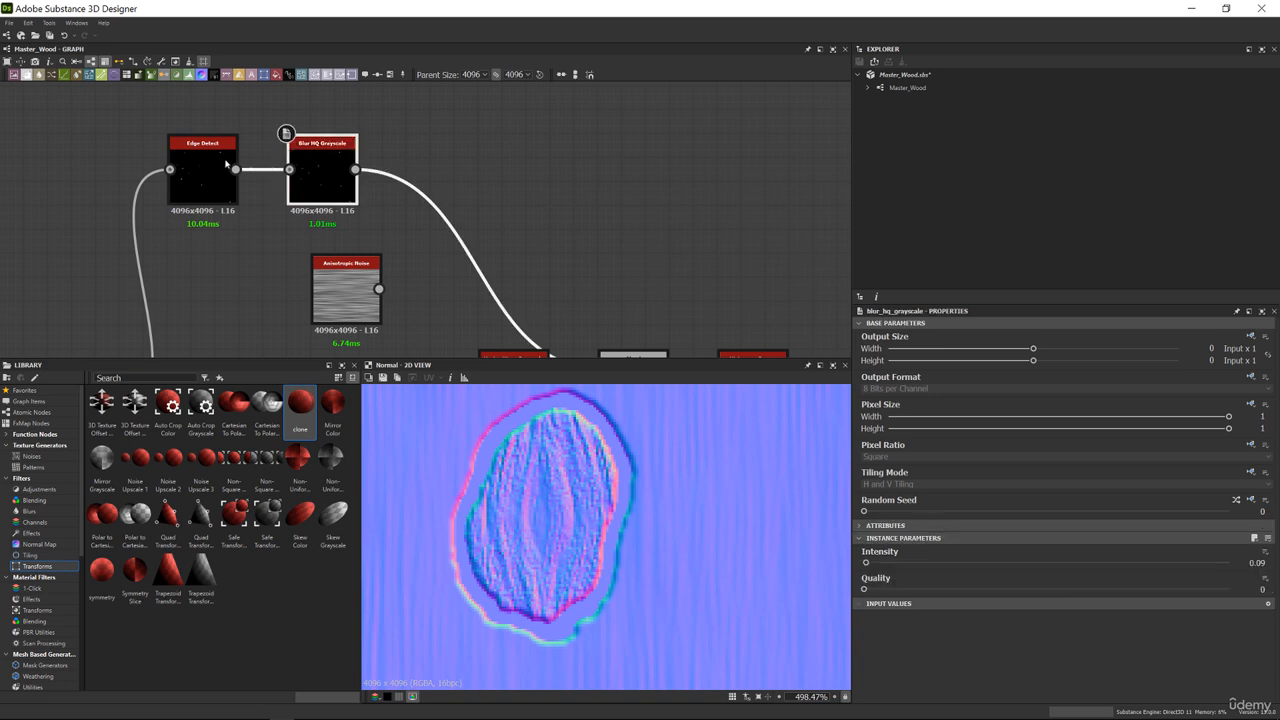
pyautogui.click(202, 180)
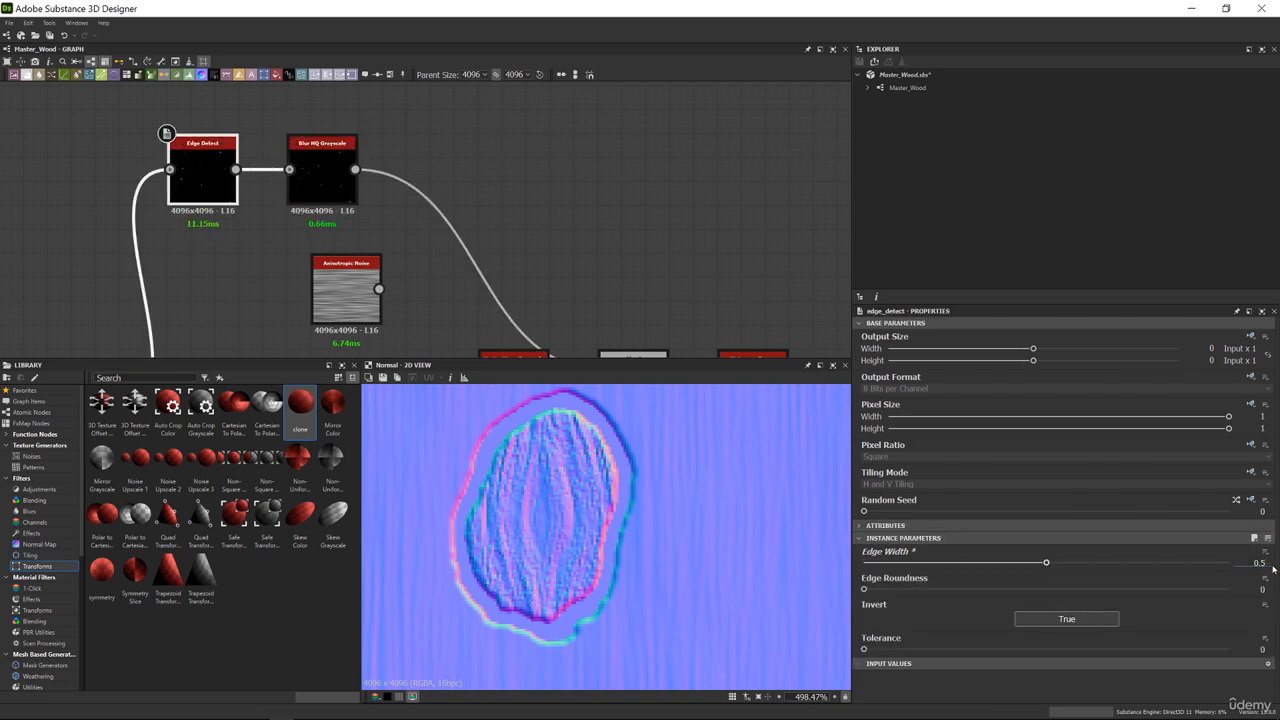
pyautogui.press('1')
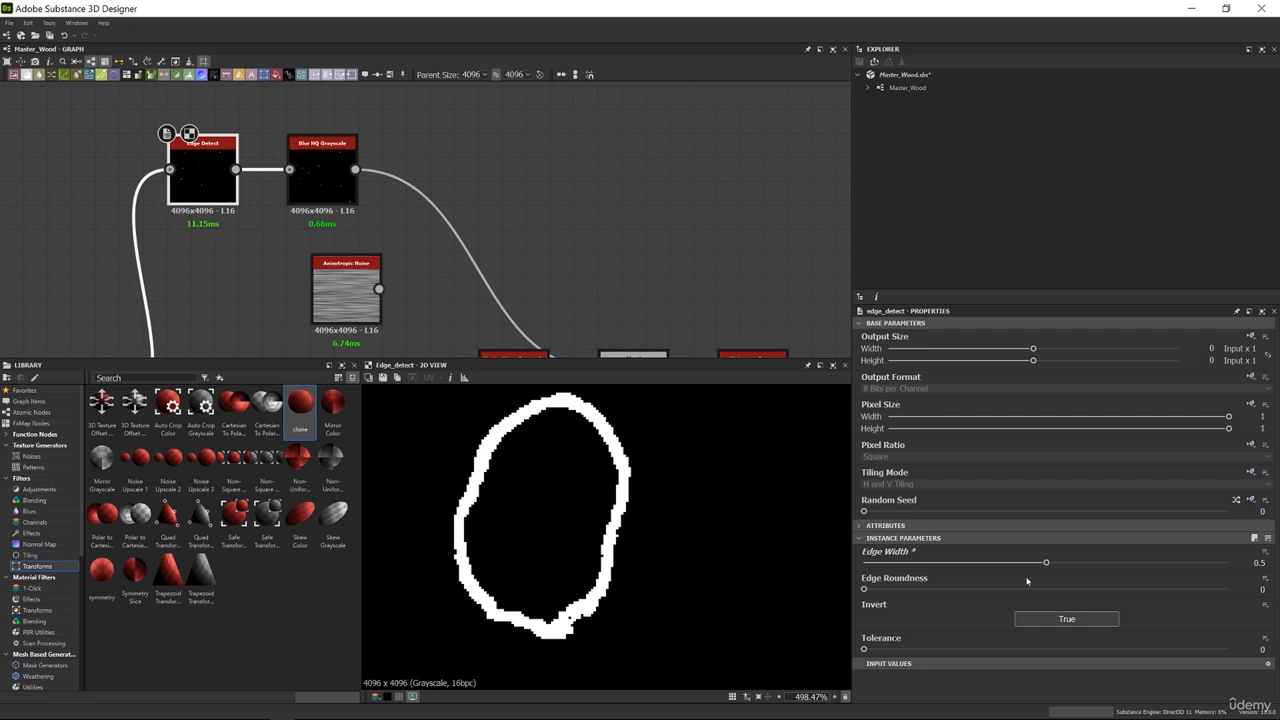
pyautogui.moveTo(1028, 566); pyautogui.dragTo(982, 539)
pyautogui.hotkey('ctrl', 'z')
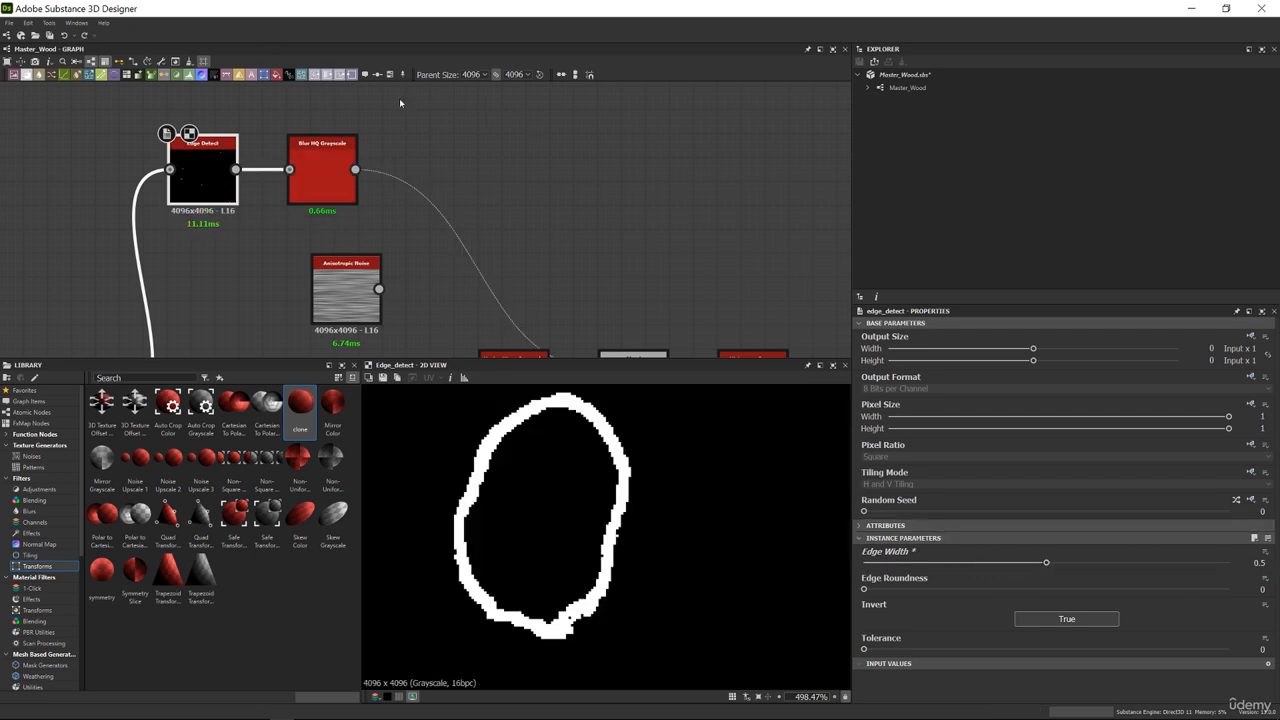
# Bring the VG_FineEdgeDetect.sbsar filter into the graph and feed it from the Multi Directional Warp Grayscale
pyautogui.moveTo(399, 102); pyautogui.dragTo(653, 160, button='middle')
pyautogui.doubleClick(595, 226)
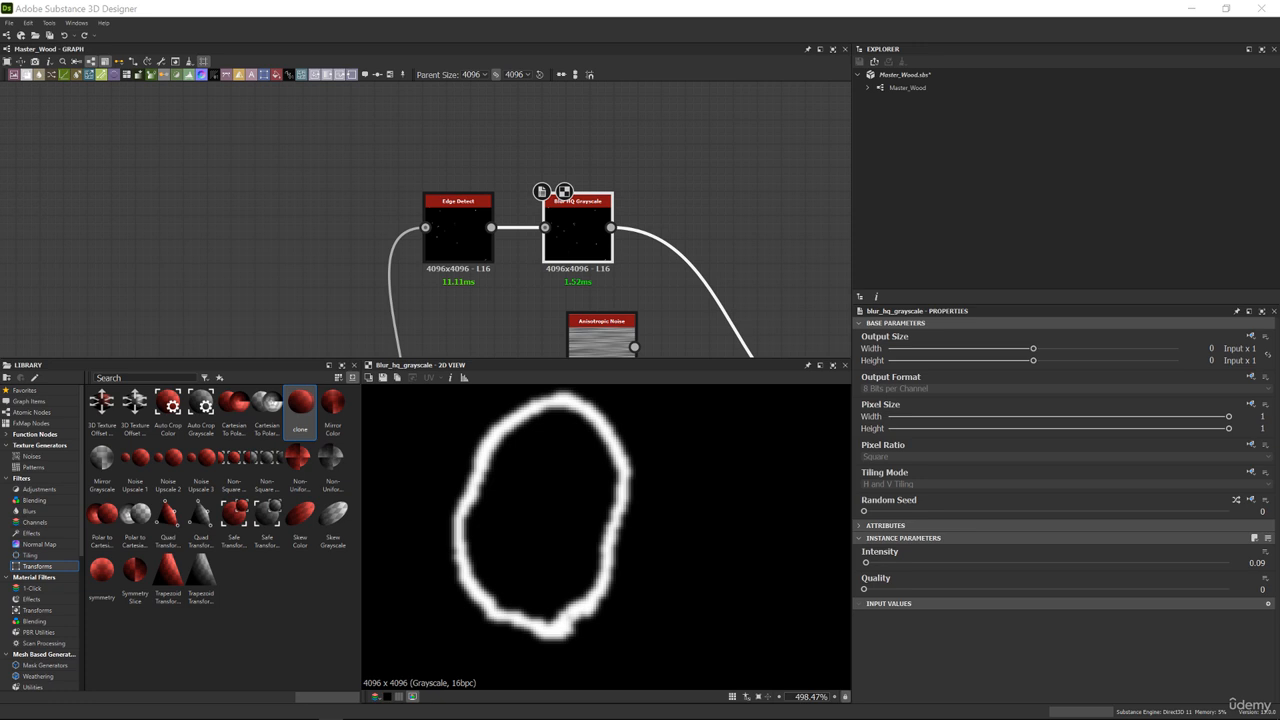
pyautogui.moveTo(681, 387); pyautogui.dragTo(531, 131)
pyautogui.moveTo(502, 191); pyautogui.dragTo(486, 255, button='middle')
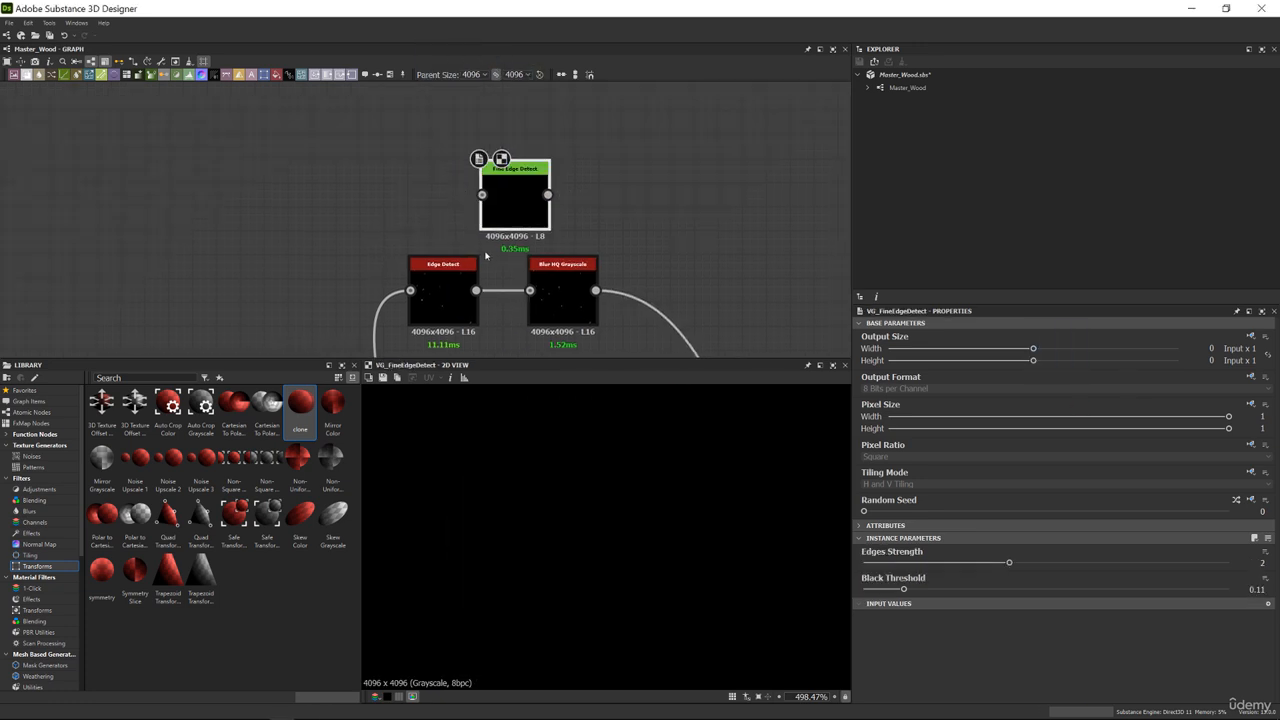
pyautogui.moveTo(410, 291); pyautogui.dragTo(425, 190)
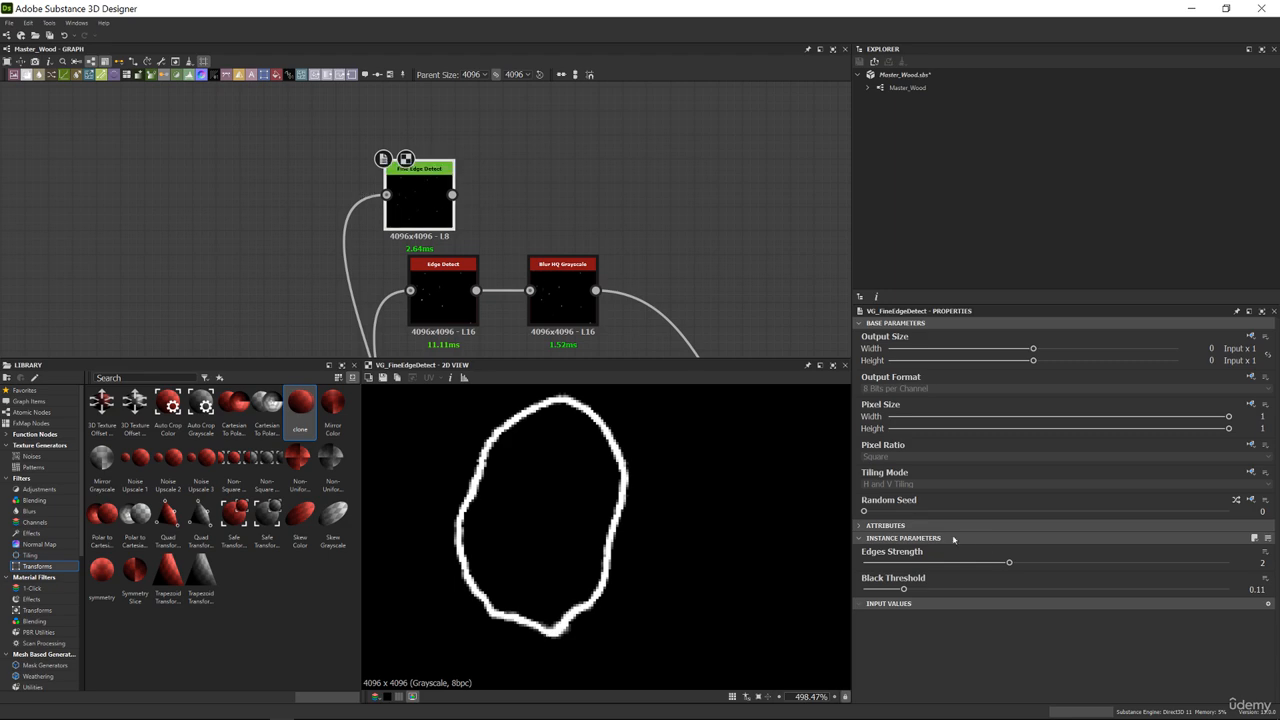
# Set the Fine Edge Detect's Edges Strength to 0.74 and check its source archive in the Wood folder
pyautogui.moveTo(1008, 567); pyautogui.dragTo(917, 565)
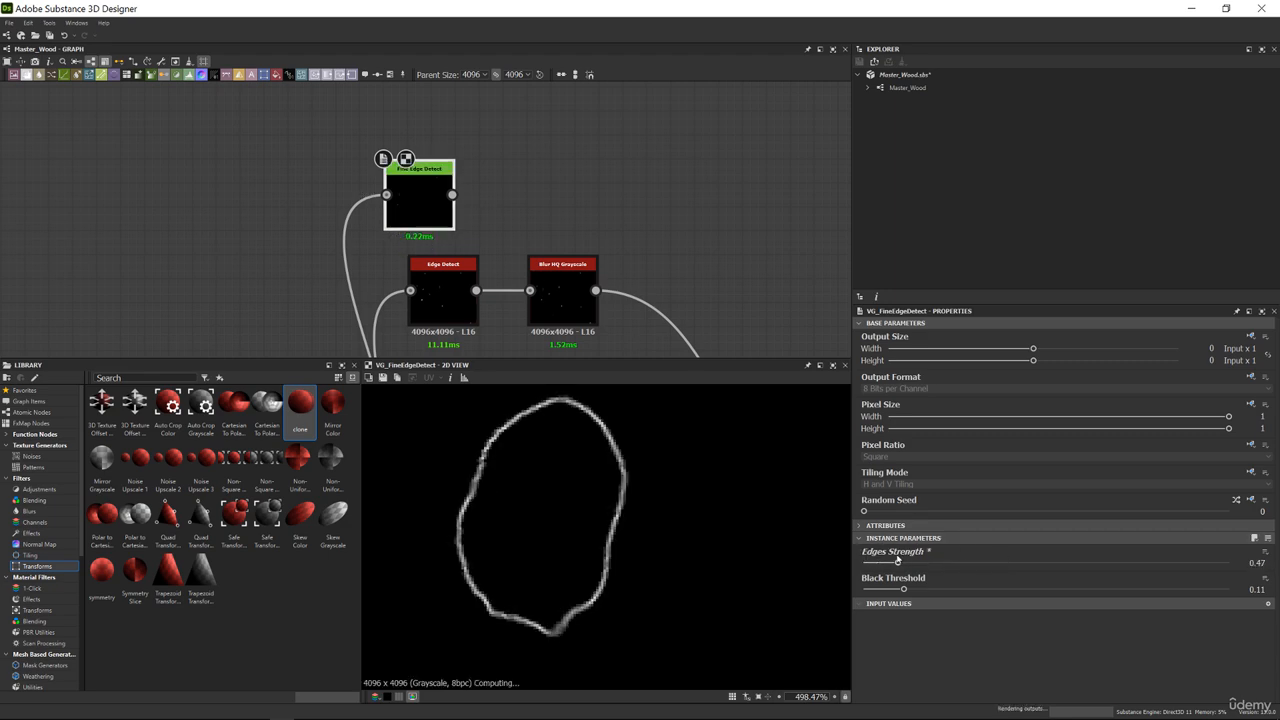
pyautogui.moveTo(1279, 115); pyautogui.dragTo(411, 74)
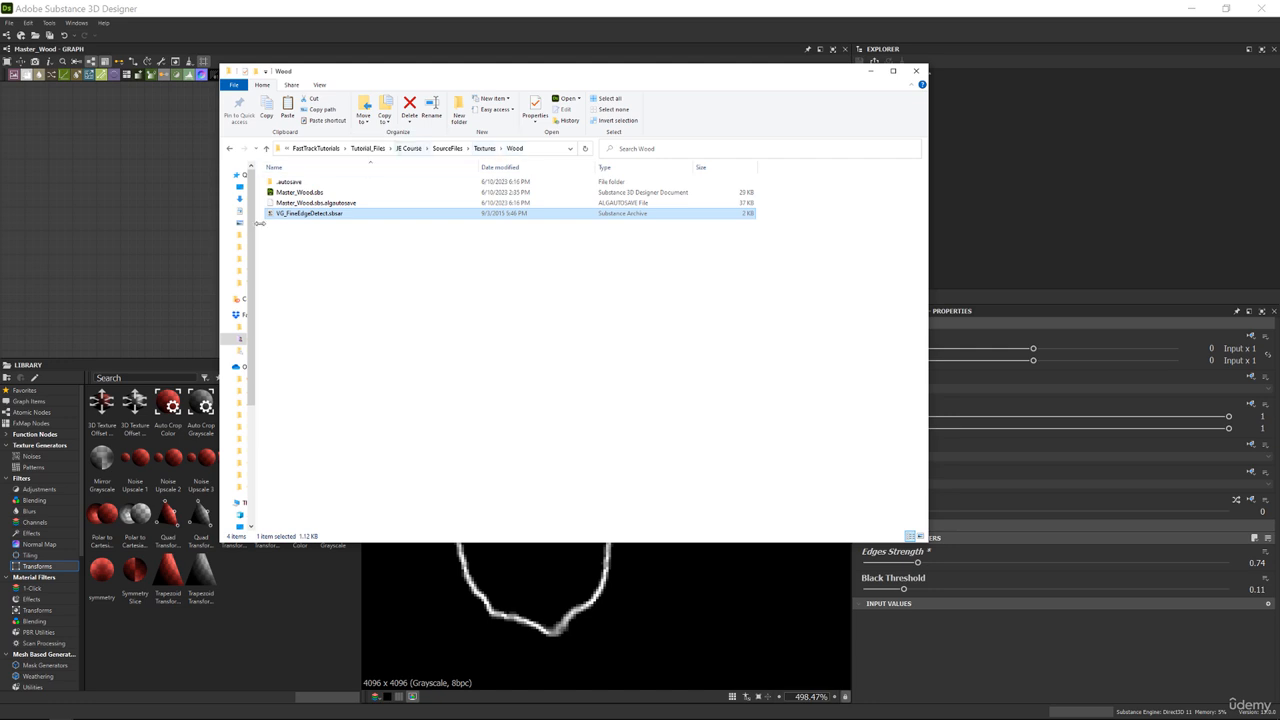
pyautogui.moveTo(557, 72); pyautogui.dragTo(1279, 160)
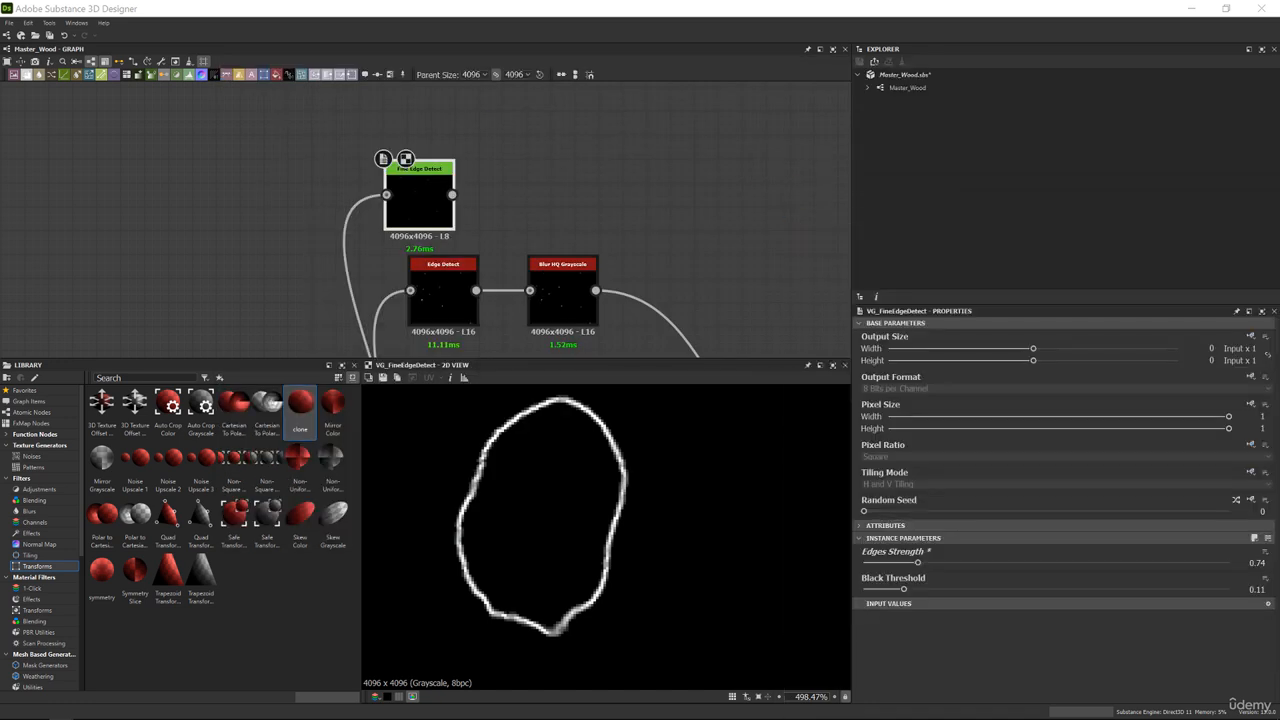
# Try a Histogram Scan on the Blur HQ Grayscale output to adjust the outline, and delete that node
pyautogui.moveTo(623, 287); pyautogui.dragTo(530, 233, button='middle')
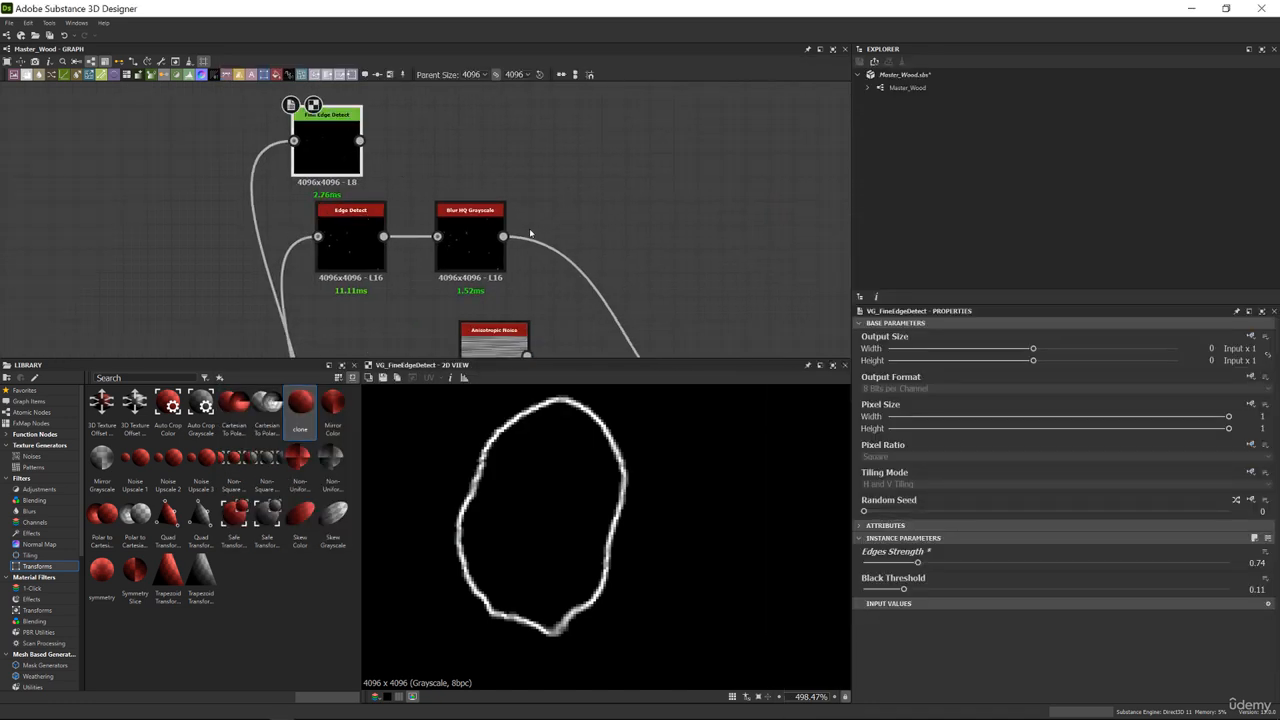
pyautogui.click(485, 240)
pyautogui.moveTo(619, 220); pyautogui.dragTo(568, 235, button='middle')
pyautogui.press('space')
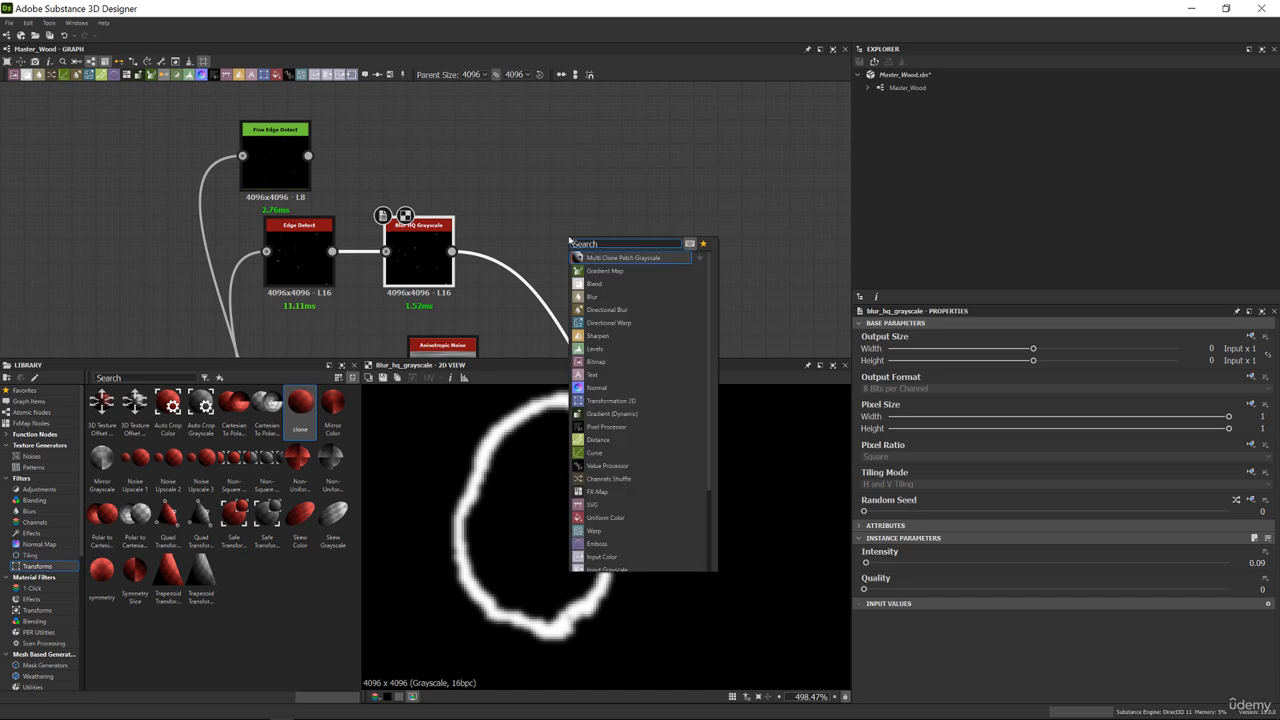
pyautogui.write('his')
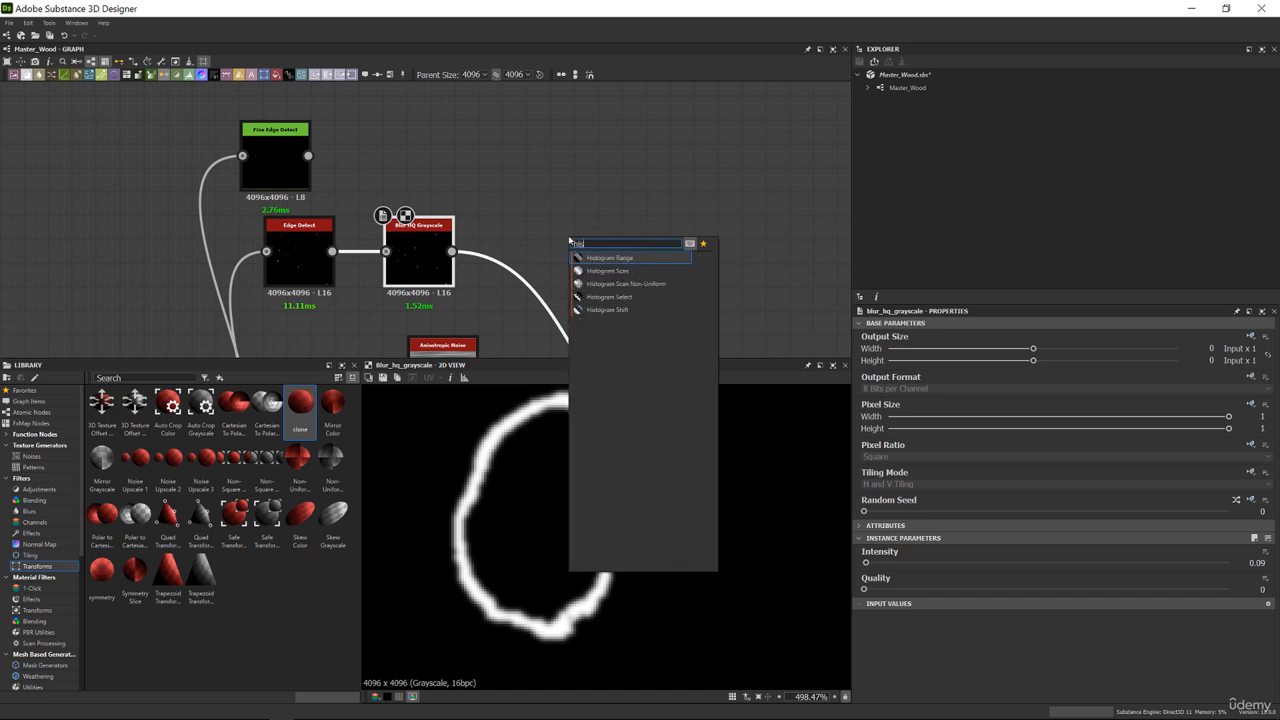
pyautogui.press('Down')
pyautogui.press('Return')
pyautogui.moveTo(879, 563); pyautogui.dragTo(893, 564)
pyautogui.moveTo(532, 243); pyautogui.dragTo(508, 222)
pyautogui.press('BackSpace')
# Preview the Fine Edge Detect output and move its node above the Blur HQ Grayscale
pyautogui.click(269, 158)
pyautogui.doubleClick(269, 158)
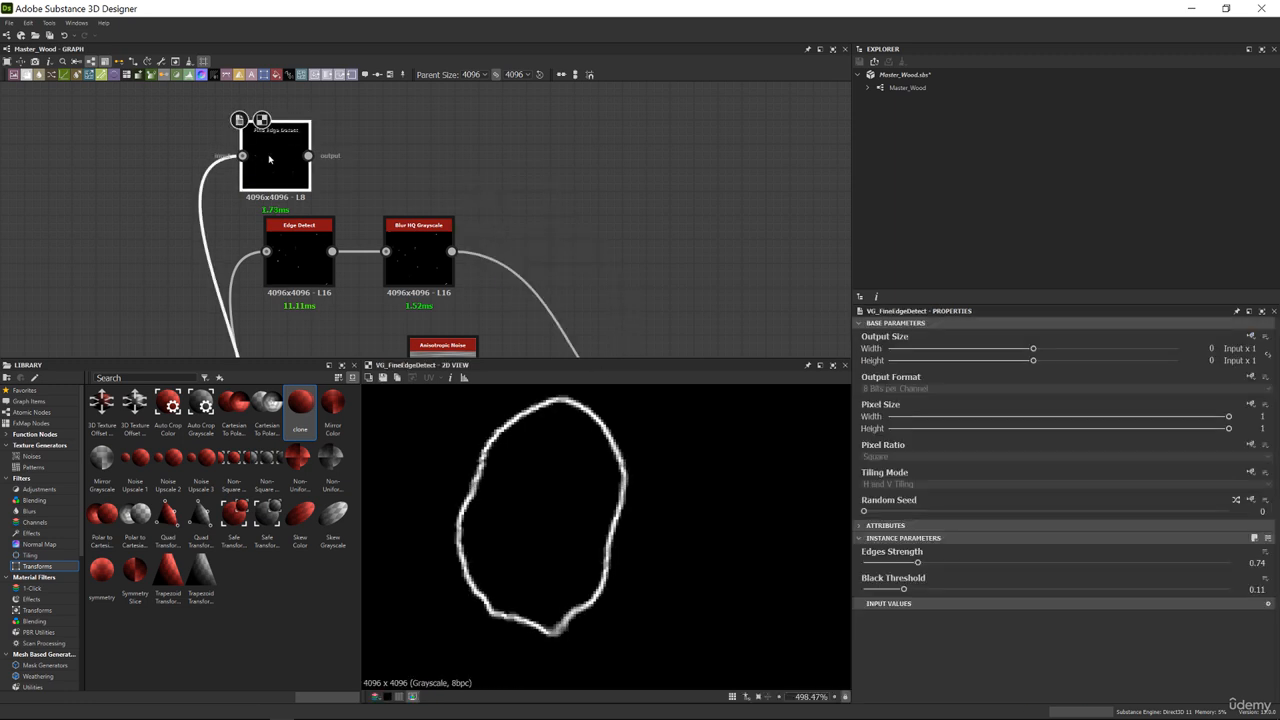
pyautogui.moveTo(310, 160); pyautogui.dragTo(422, 167)
pyautogui.scroll(-3, 432, 166)
pyautogui.moveTo(447, 157); pyautogui.dragTo(367, 101, button='middle')
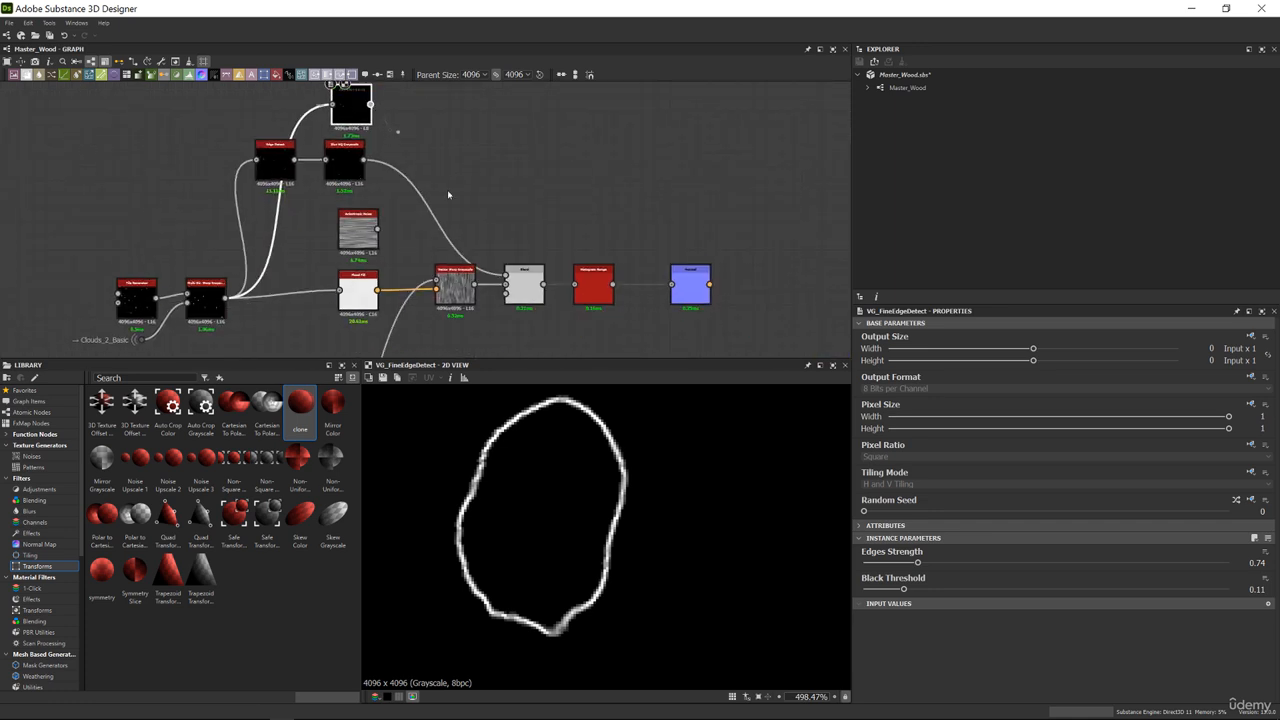
# Feed the subtracting Blend from the Fine Edge Detect instead of the Blur HQ Grayscale, and preview the Blend and Normal outputs
pyautogui.doubleClick(516, 278)
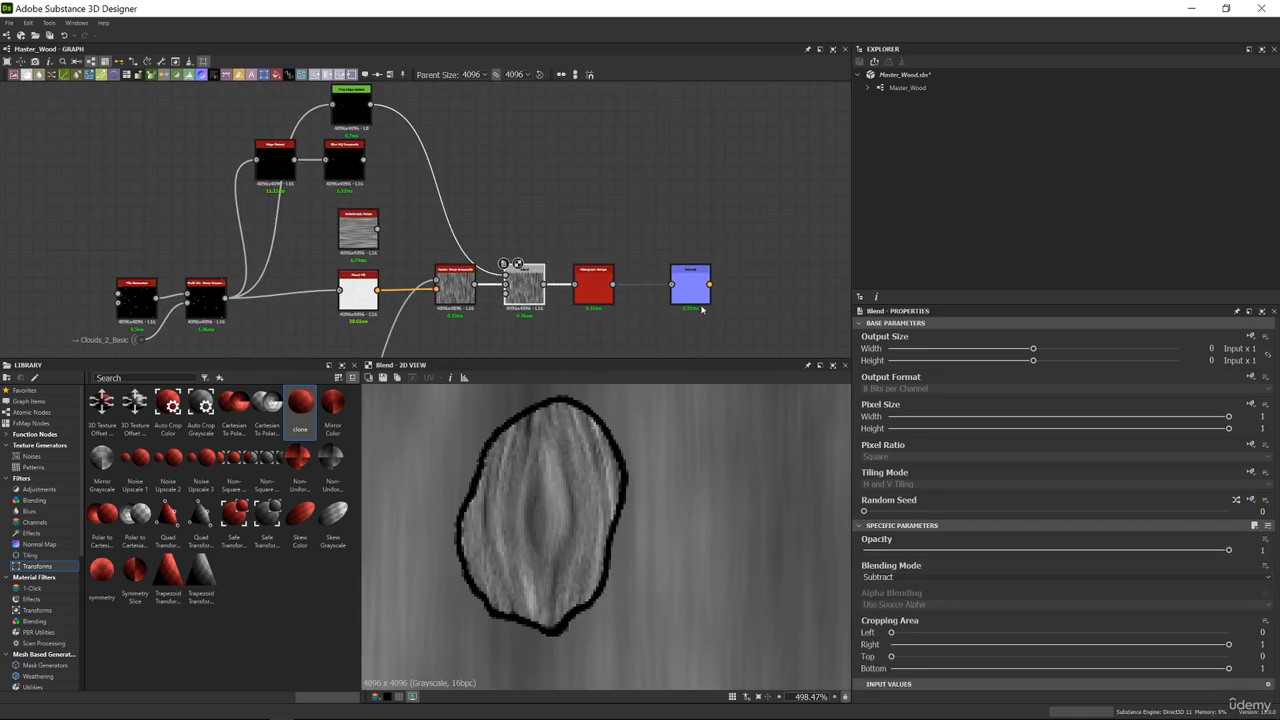
pyautogui.doubleClick(692, 288)
pyautogui.scroll(-10, 558, 472)
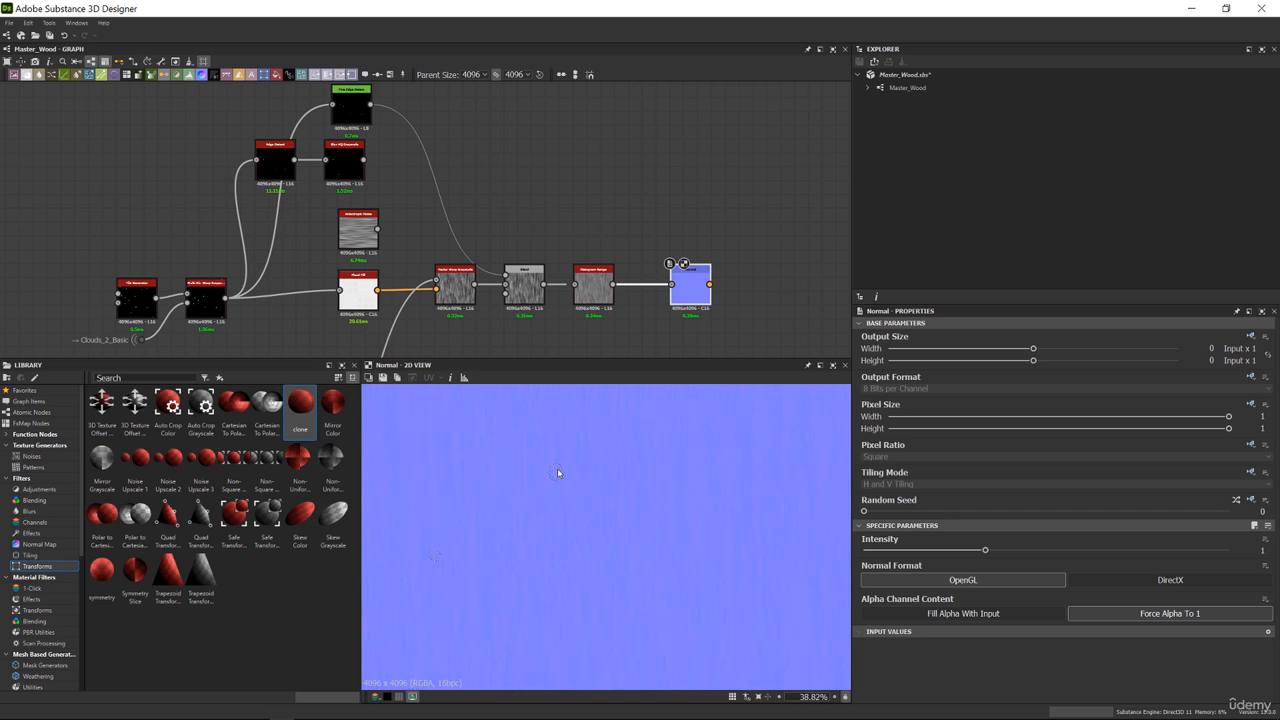
pyautogui.scroll(13, 558, 472)
pyautogui.scroll(-5, 556, 476)
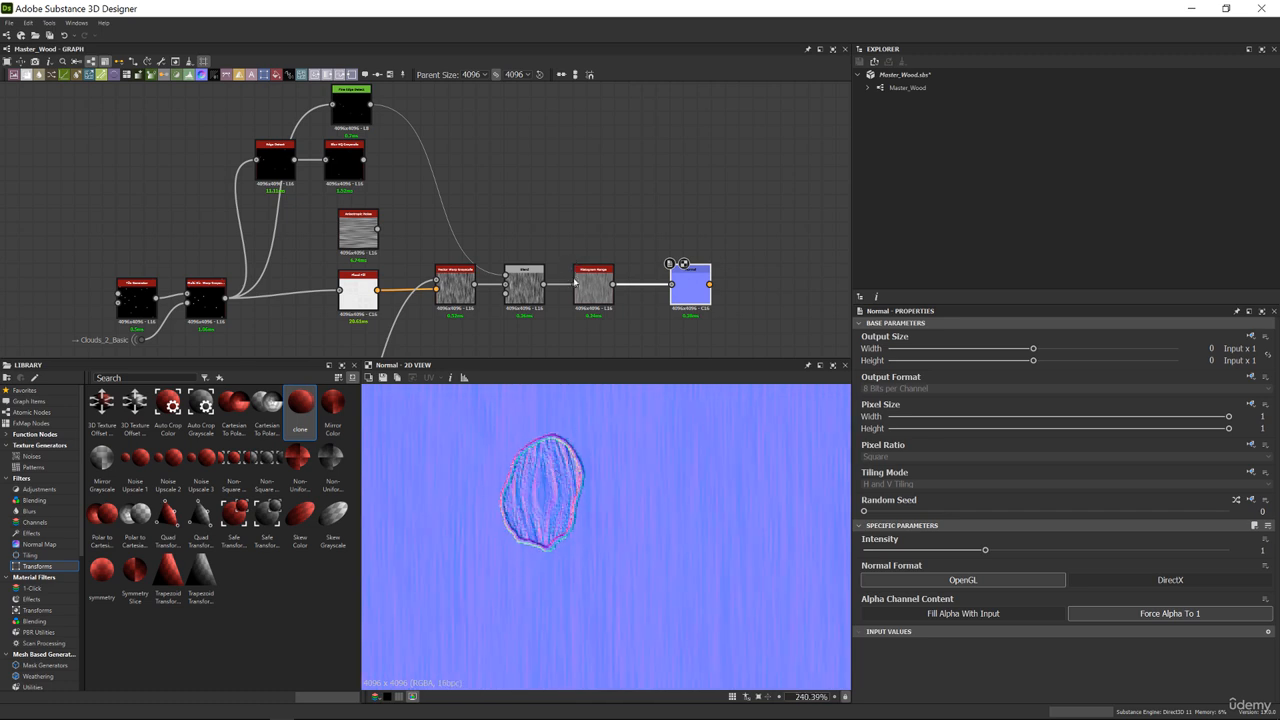
pyautogui.scroll(5, 593, 273)
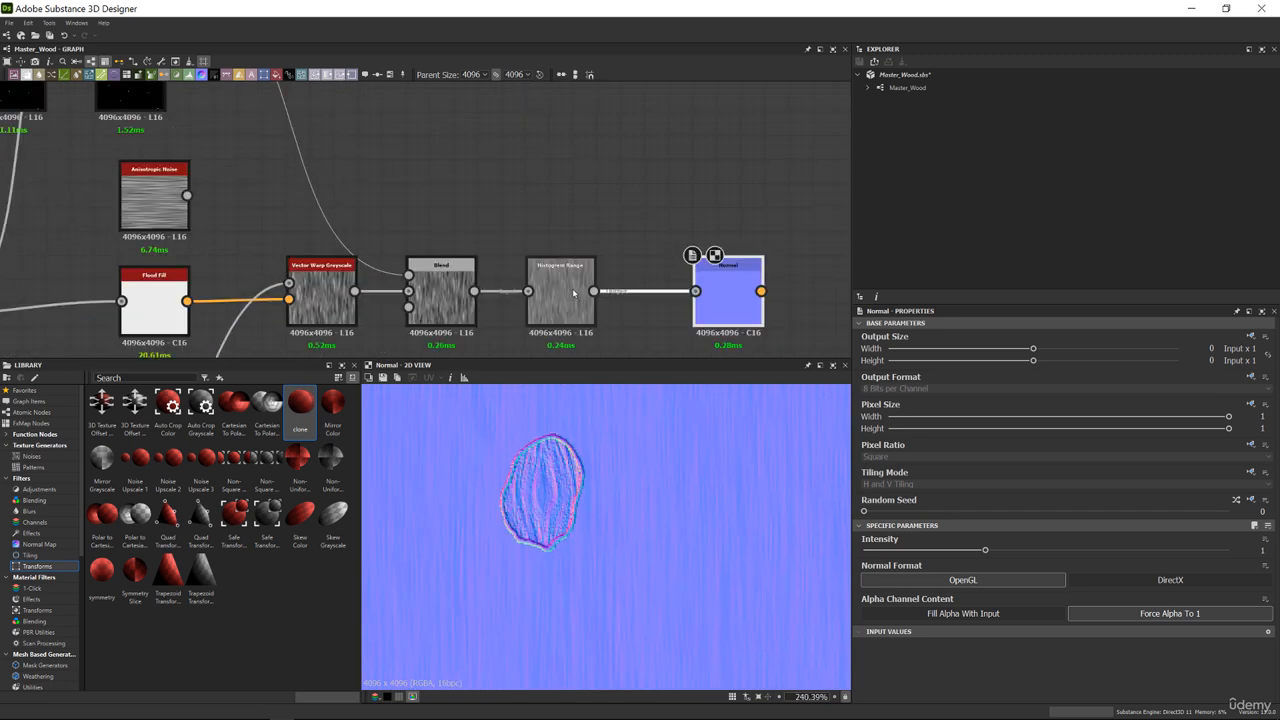
# Compare the Histogram Range output with the normal map, and set the Histogram Range's Range to 0.32
pyautogui.doubleClick(573, 292)
pyautogui.scroll(3, 555, 460)
pyautogui.doubleClick(728, 292)
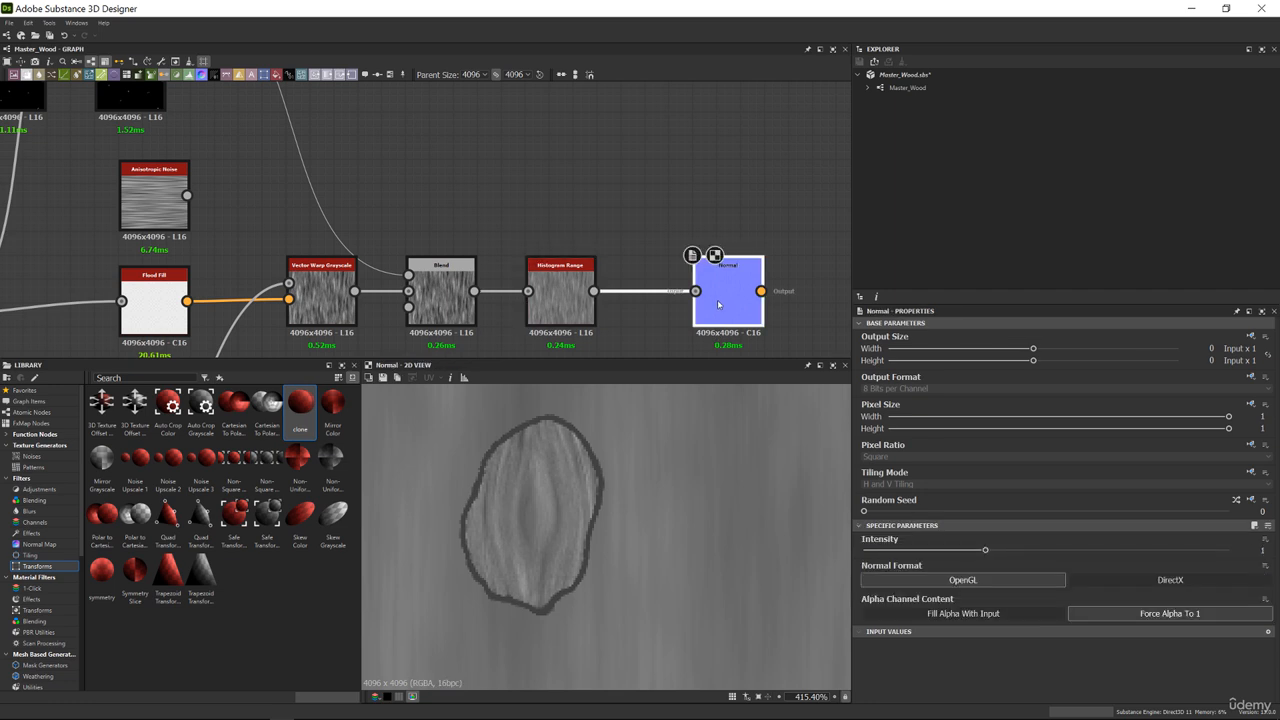
pyautogui.click(545, 300)
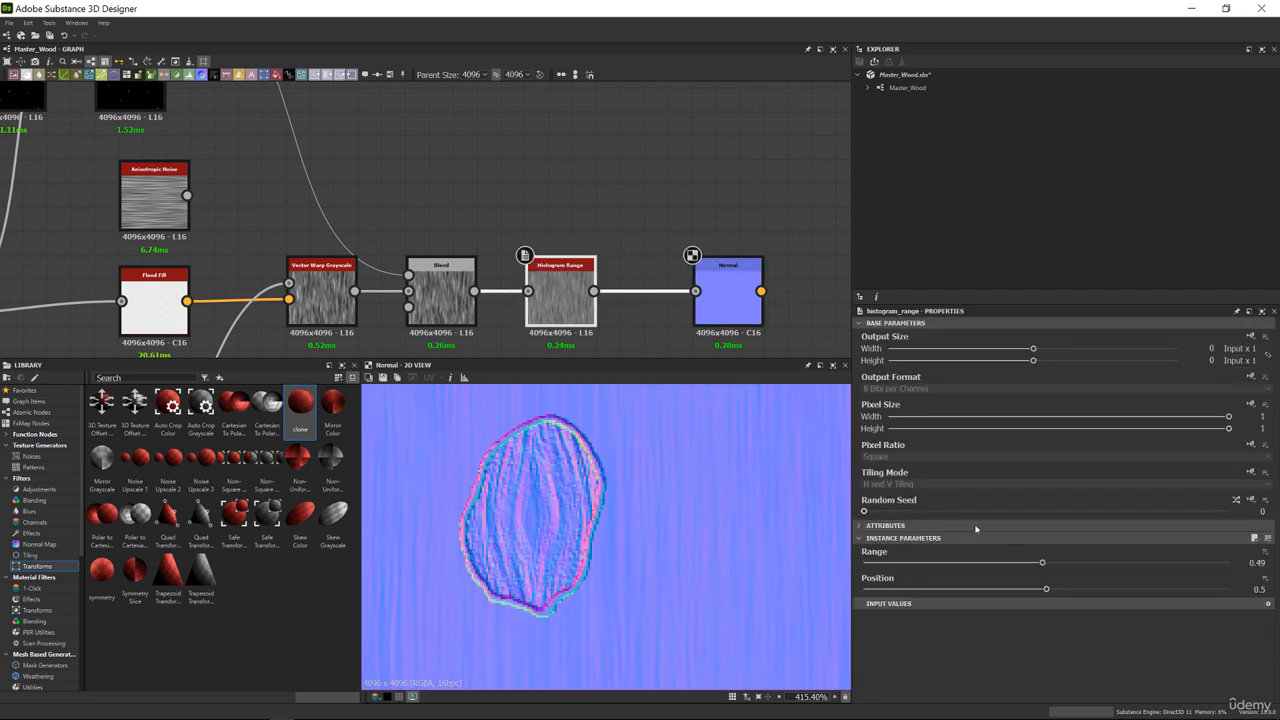
pyautogui.moveTo(1046, 589); pyautogui.dragTo(940, 589)
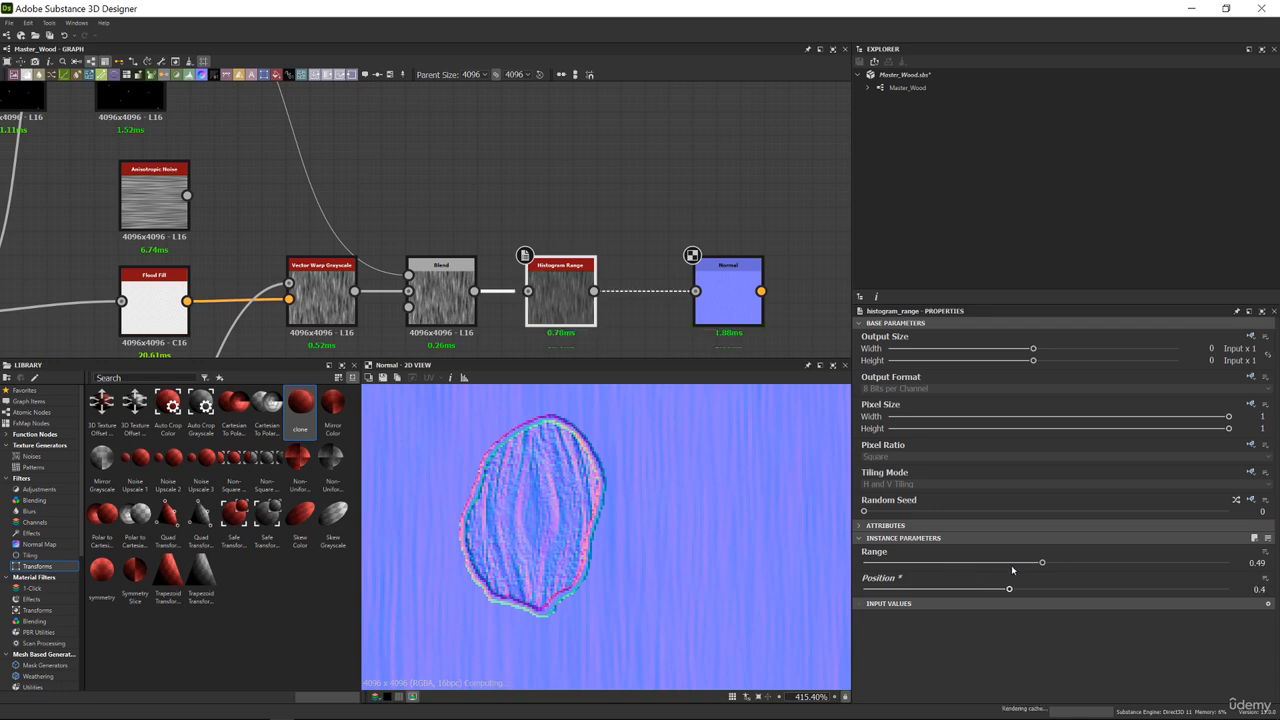
pyautogui.hotkey('ctrl', 'z')
pyautogui.moveTo(1043, 563); pyautogui.dragTo(980, 563)
# Widen the Main Grains frame beyond its Normal node and preview the main grain normal map
pyautogui.scroll(-6, 623, 249)
pyautogui.moveTo(623, 249); pyautogui.dragTo(276, 145, button='middle')
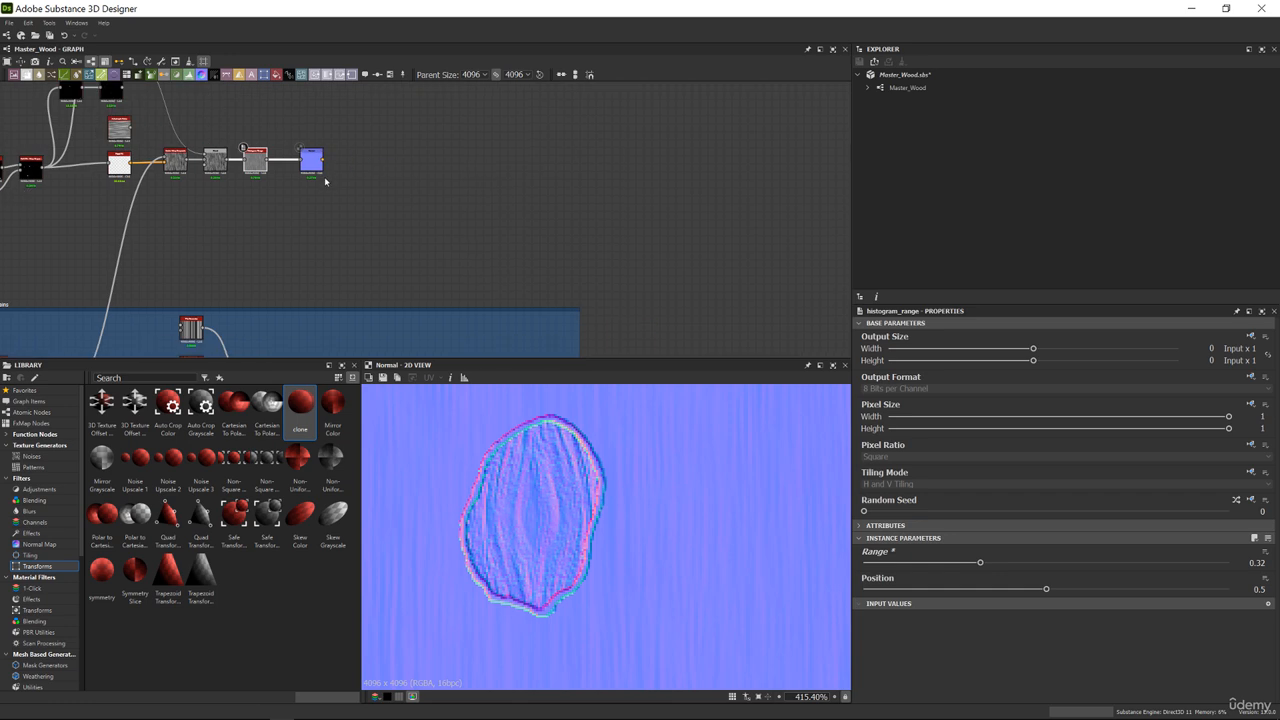
pyautogui.scroll(-3, 324, 178)
pyautogui.moveTo(540, 329); pyautogui.dragTo(492, 288, button='middle')
pyautogui.scroll(4, 412, 276)
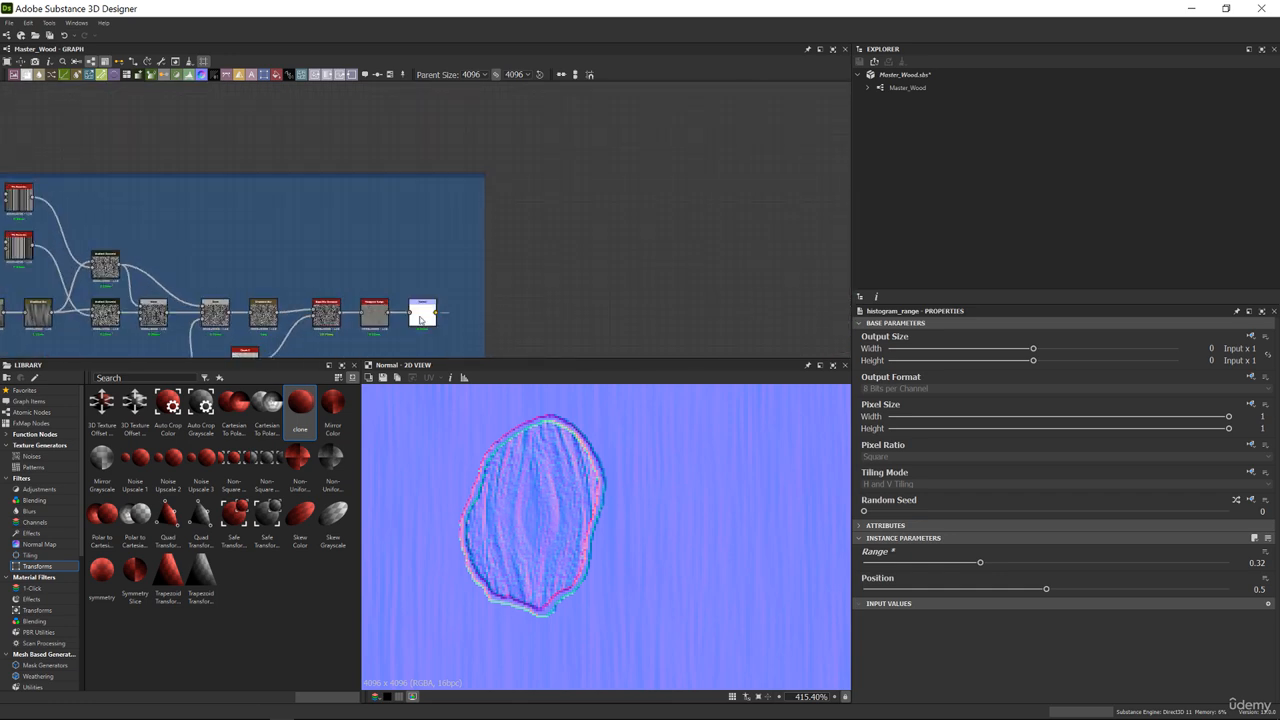
pyautogui.scroll(2, 420, 320)
pyautogui.moveTo(511, 287); pyautogui.dragTo(630, 287)
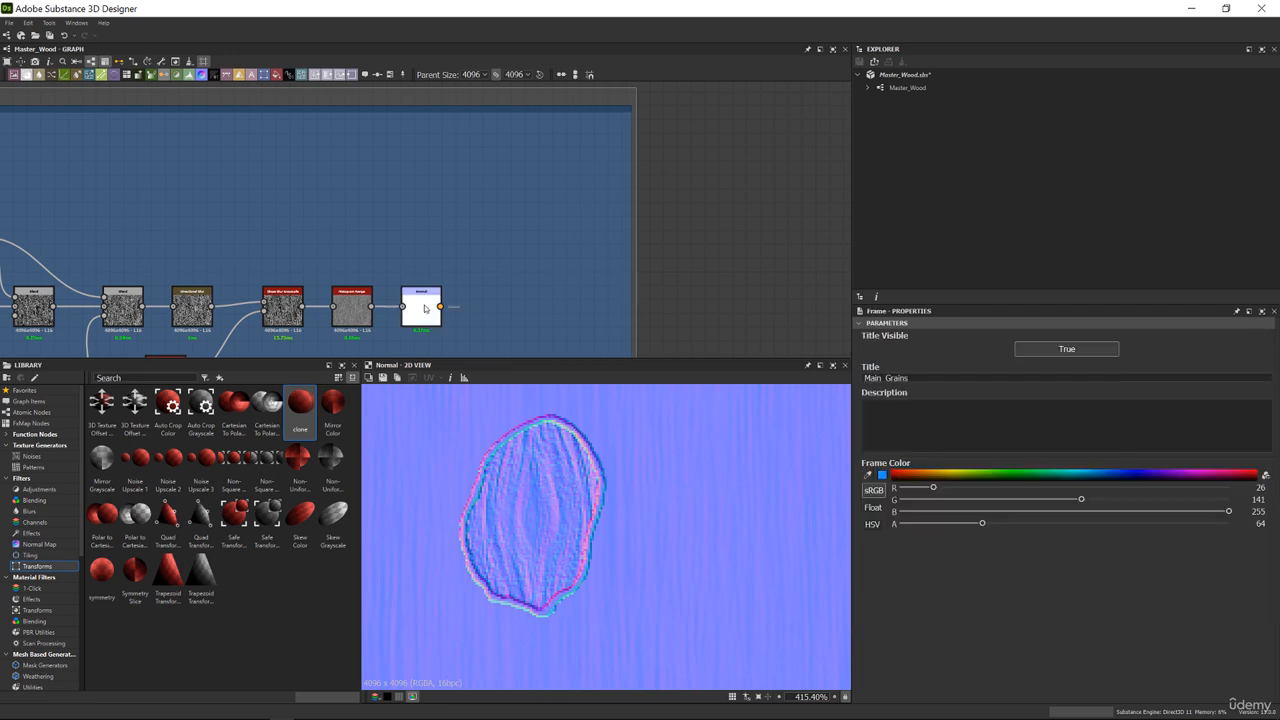
pyautogui.moveTo(418, 306); pyautogui.dragTo(444, 303)
# Move the main grain Normal out of its frame and place the knot Normal above it
pyautogui.scroll(-5, 570, 502)
pyautogui.moveTo(503, 240); pyautogui.dragTo(463, 294, button='middle')
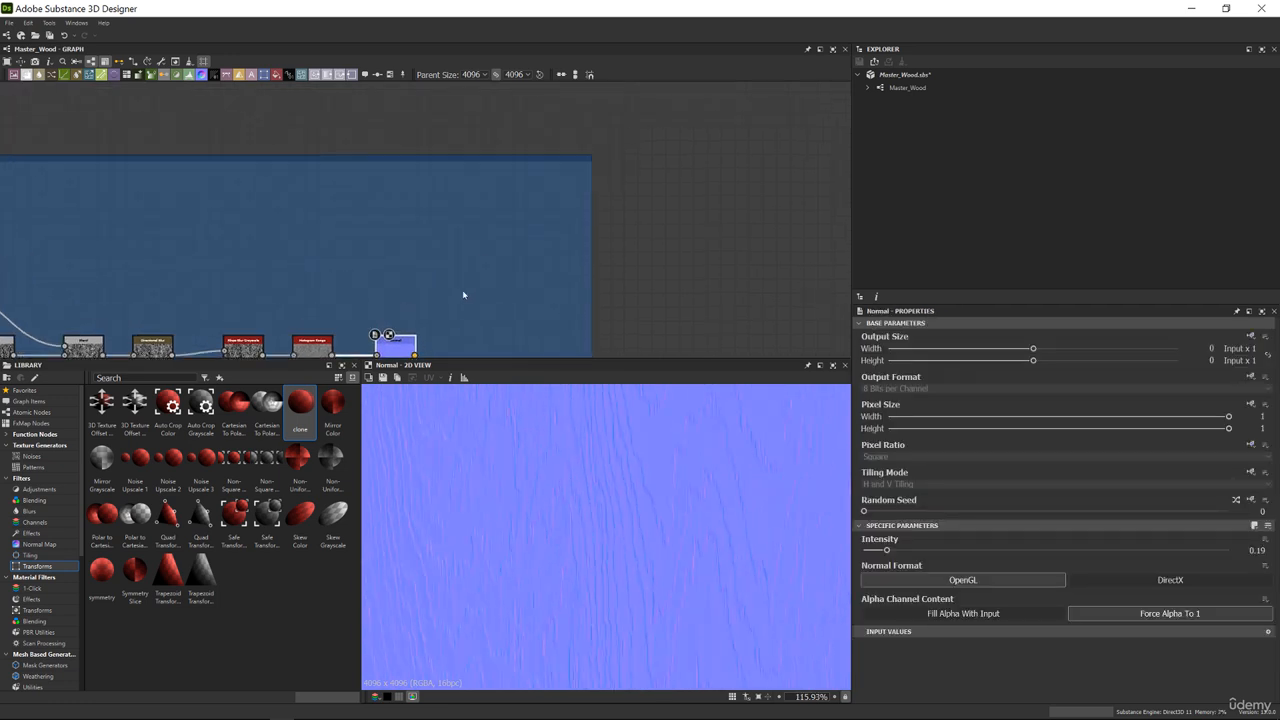
pyautogui.scroll(-4, 446, 306)
pyautogui.moveTo(425, 325); pyautogui.dragTo(453, 185)
pyautogui.moveTo(228, 113); pyautogui.dragTo(437, 126)
pyautogui.click(480, 157)
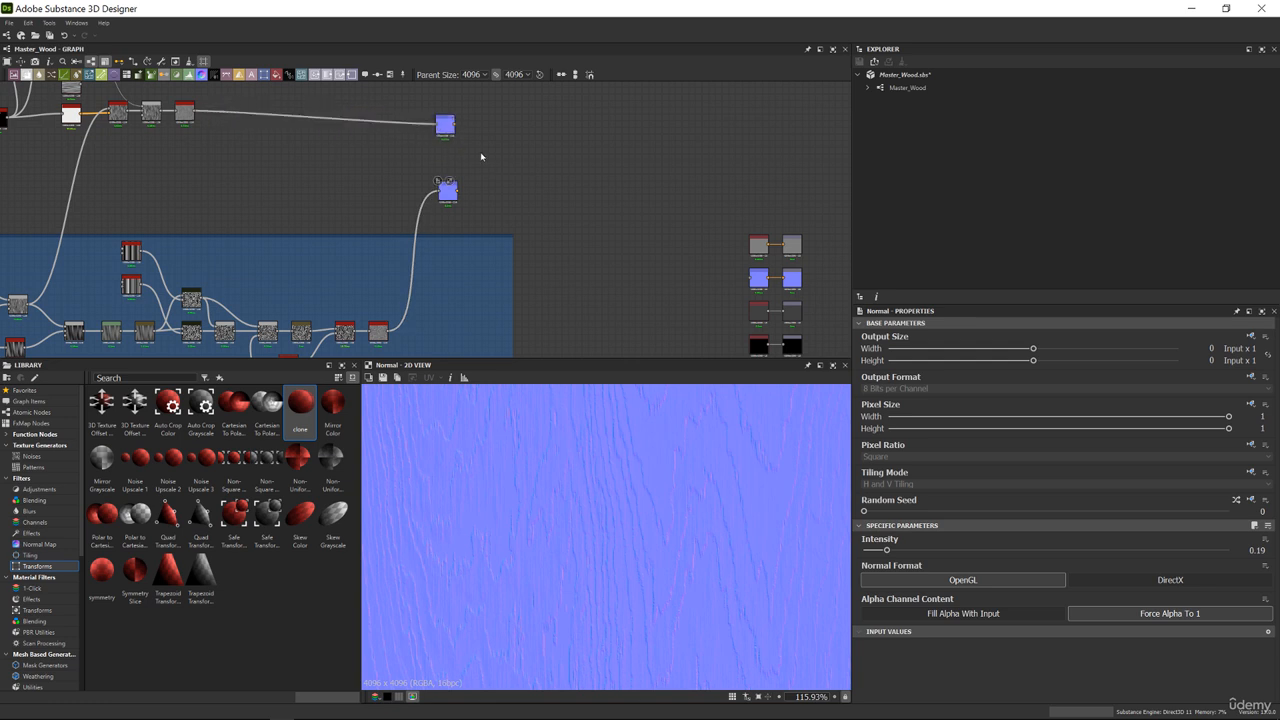
pyautogui.press('space')
pyautogui.write('nor')
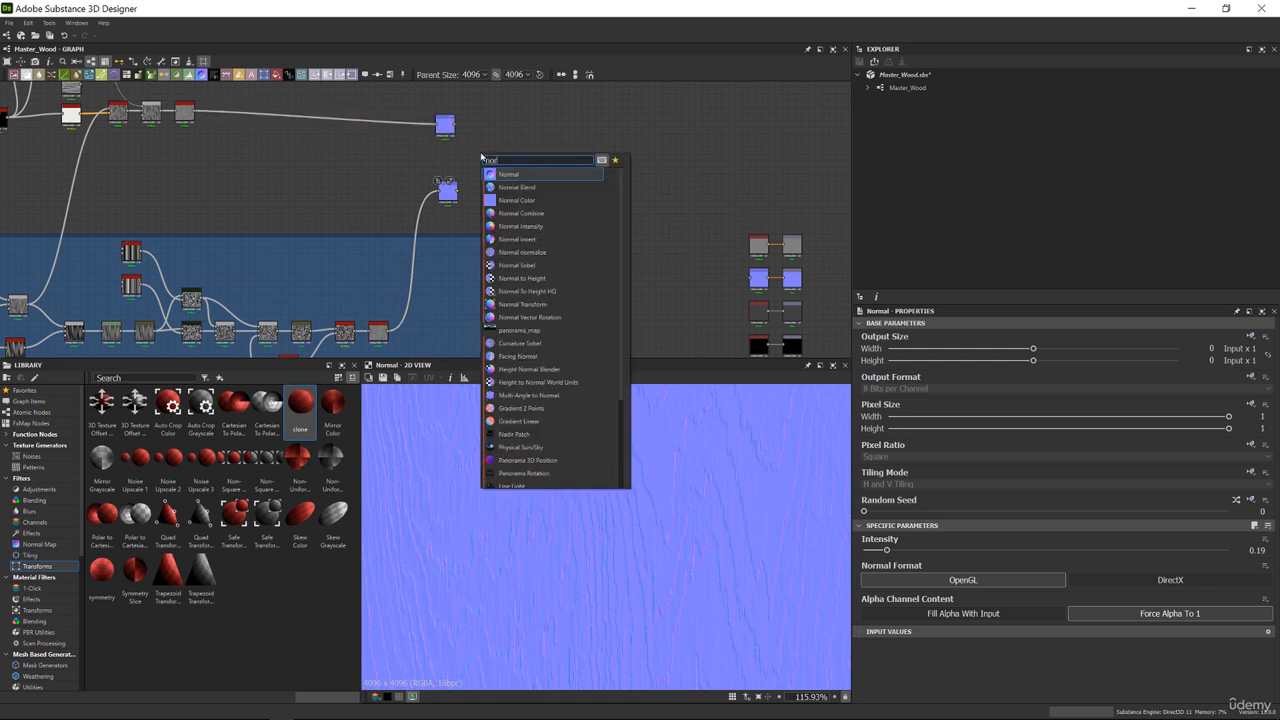
pyautogui.press('Down')
pyautogui.press('Down')
pyautogui.press('Down')
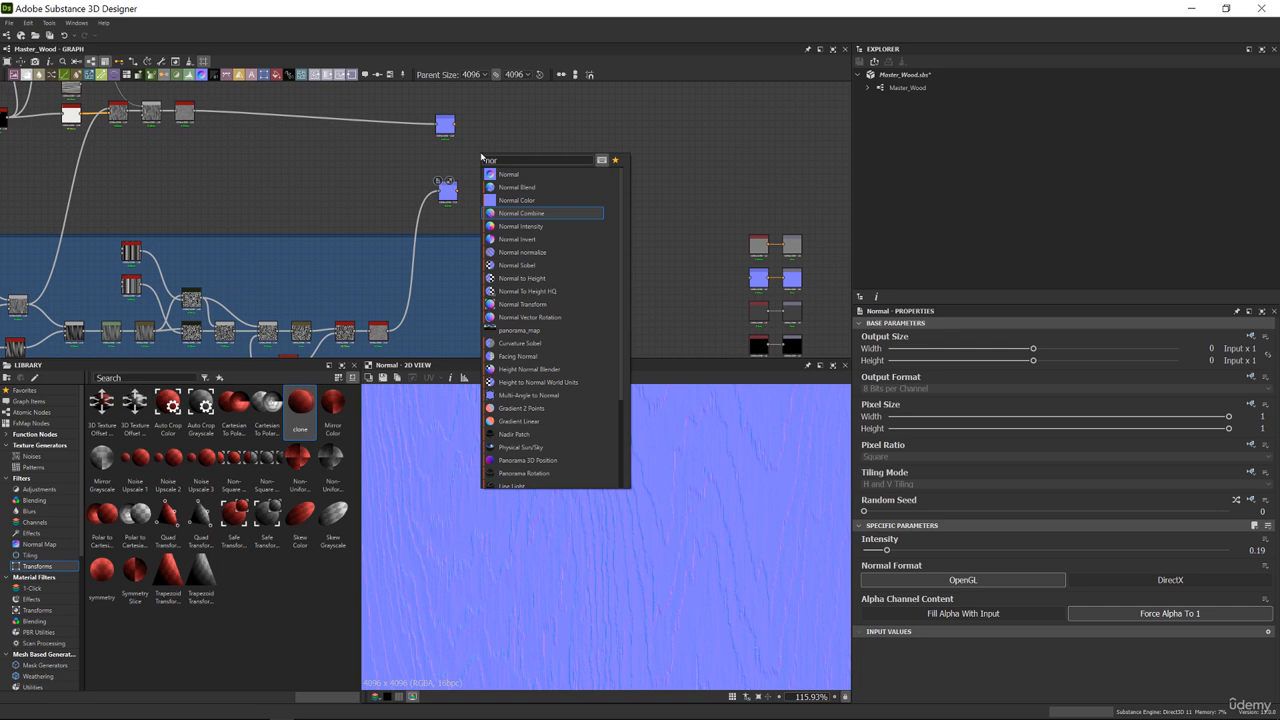
pyautogui.press('Return')
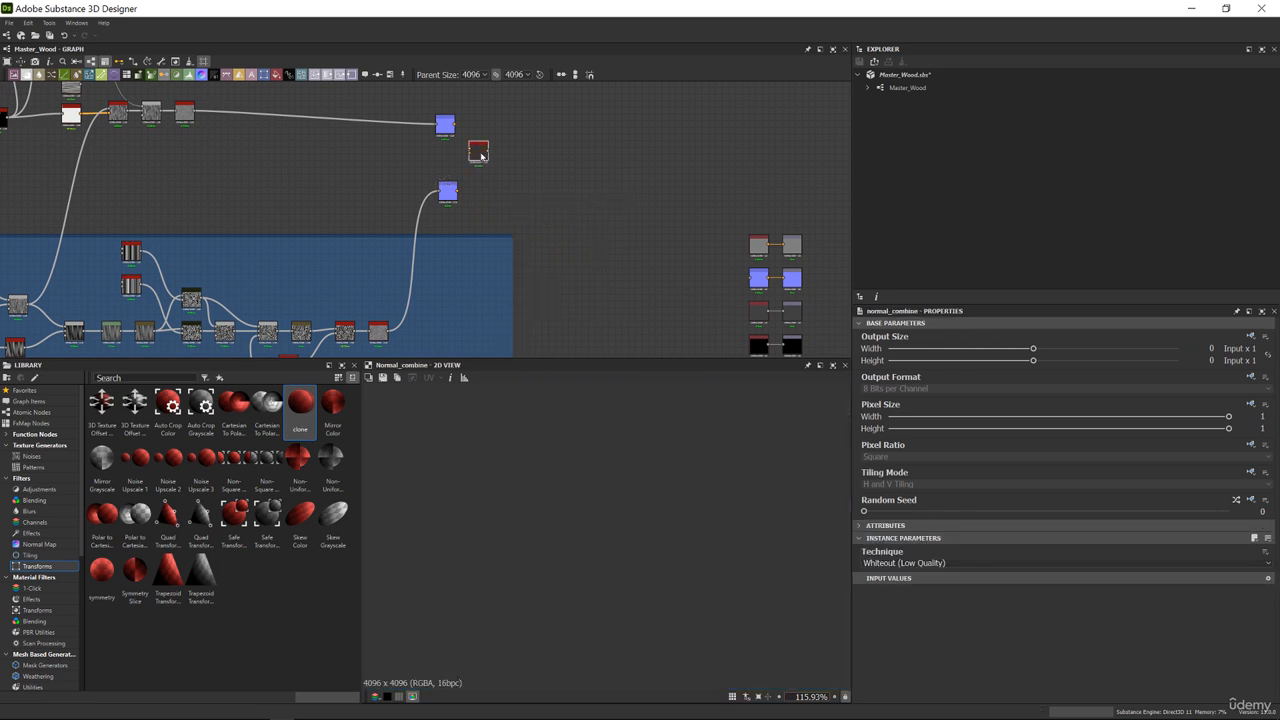
pyautogui.press('Delete')
# Add a Normal Combine node between and beyond the knot Normal and the main grain Normal
pyautogui.scroll(3, 477, 185)
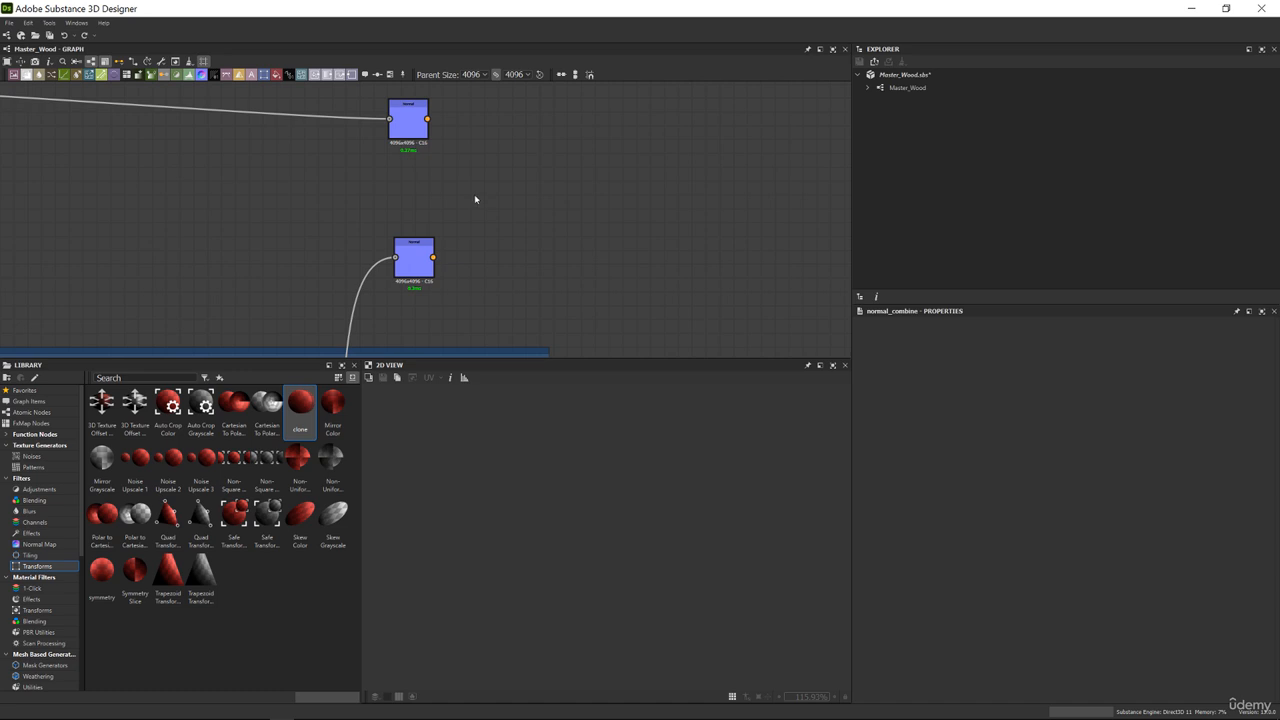
pyautogui.press('space')
pyautogui.write('com')
pyautogui.press('Down')
pyautogui.press('Down')
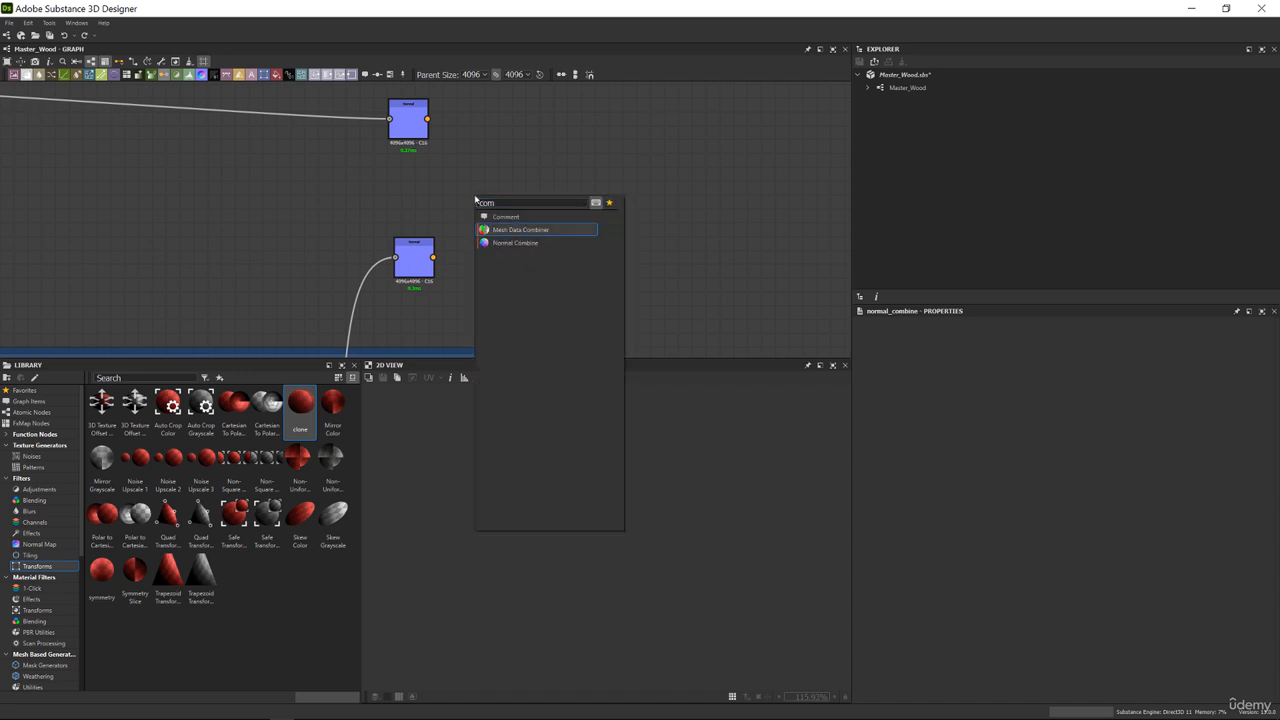
pyautogui.press('Return')
pyautogui.scroll(2, 490, 225)
pyautogui.moveTo(498, 236); pyautogui.dragTo(569, 249)
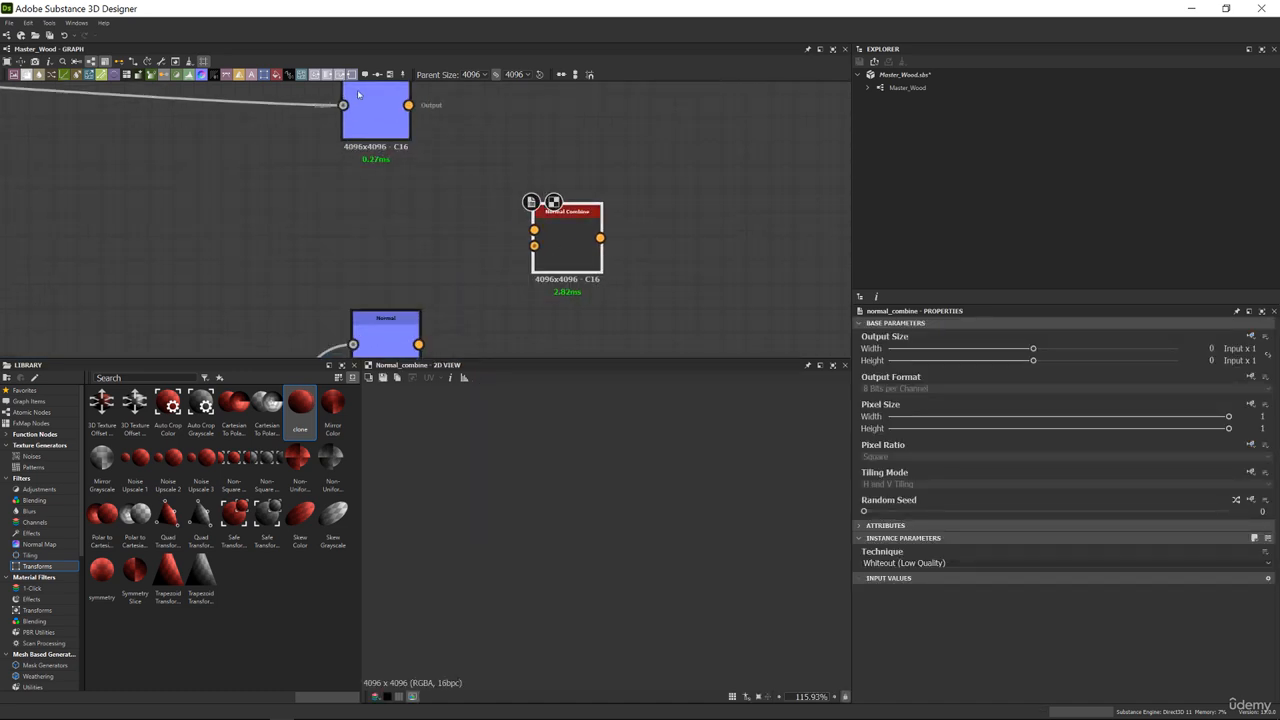
# Preview the knot Normal, move it away from the Normal Combine, and add a Blend node on its output
pyautogui.doubleClick(380, 112)
pyautogui.scroll(3, 602, 540)
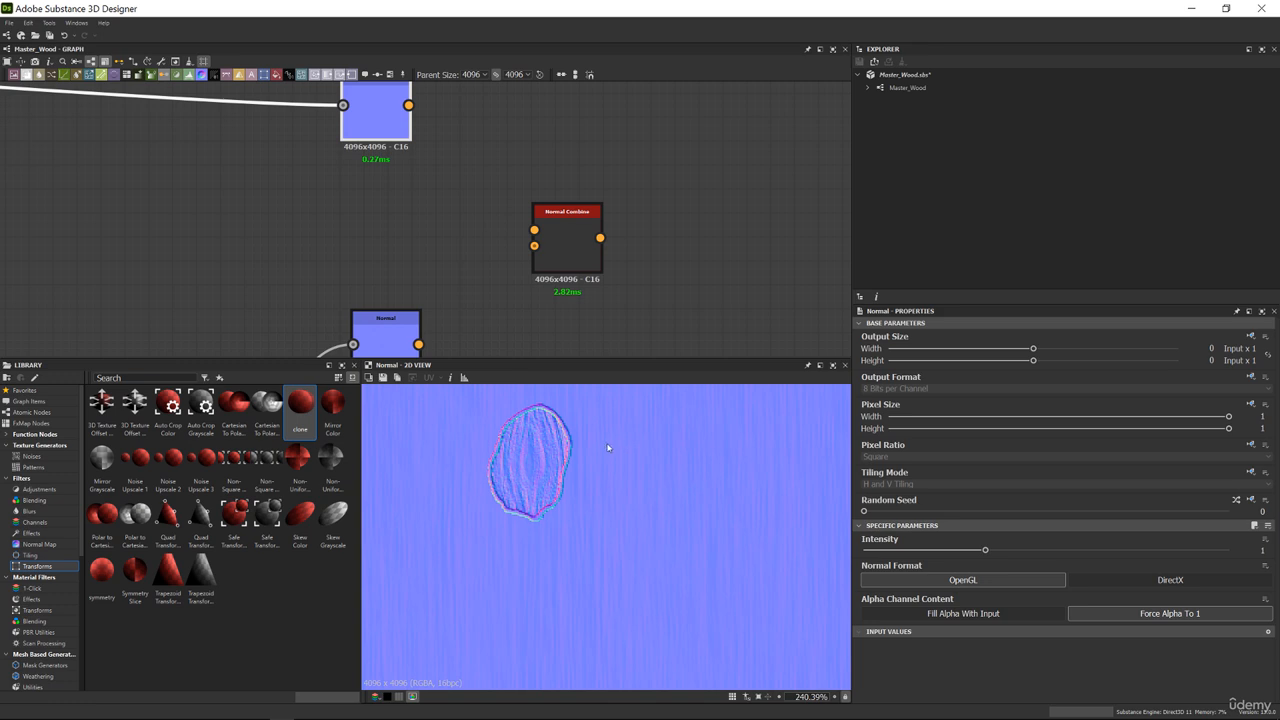
pyautogui.moveTo(689, 454); pyautogui.dragTo(769, 535, button='middle')
pyautogui.moveTo(416, 196); pyautogui.dragTo(486, 243, button='middle')
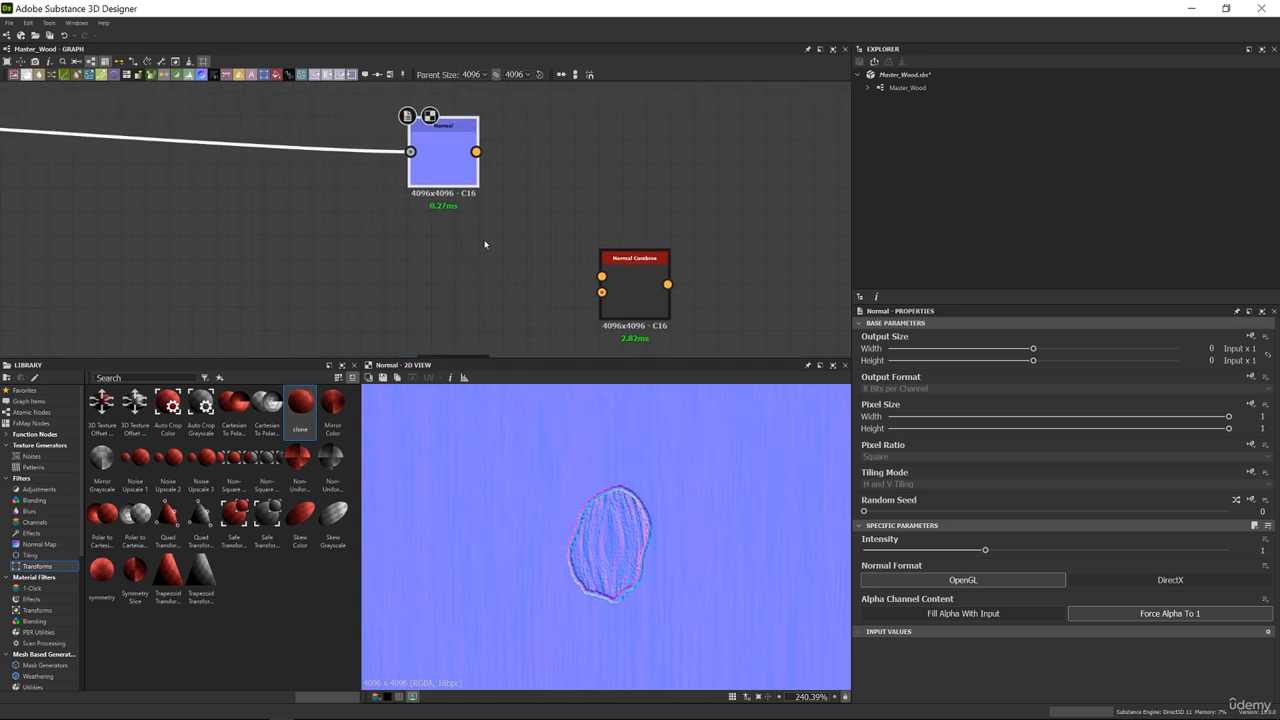
pyautogui.moveTo(455, 170); pyautogui.dragTo(267, 168)
pyautogui.press('space')
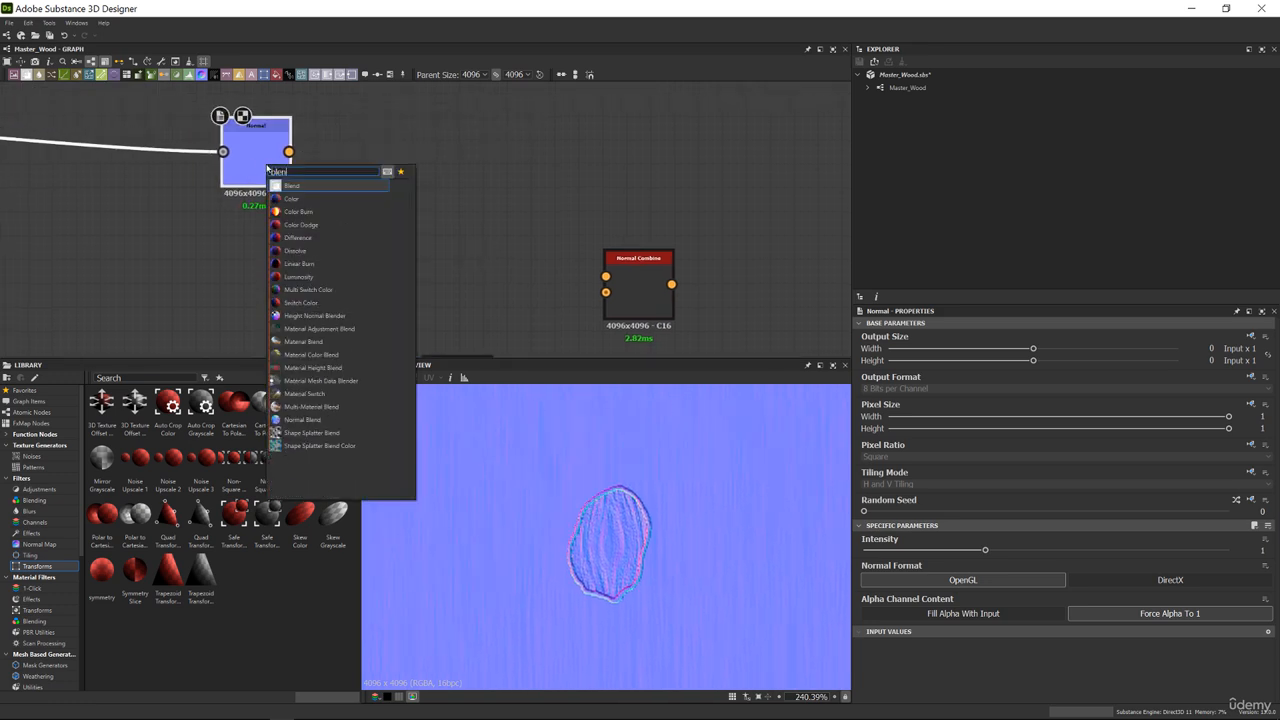
pyautogui.click(291, 185)
pyautogui.moveTo(233, 70); pyautogui.dragTo(407, 210, button='middle')
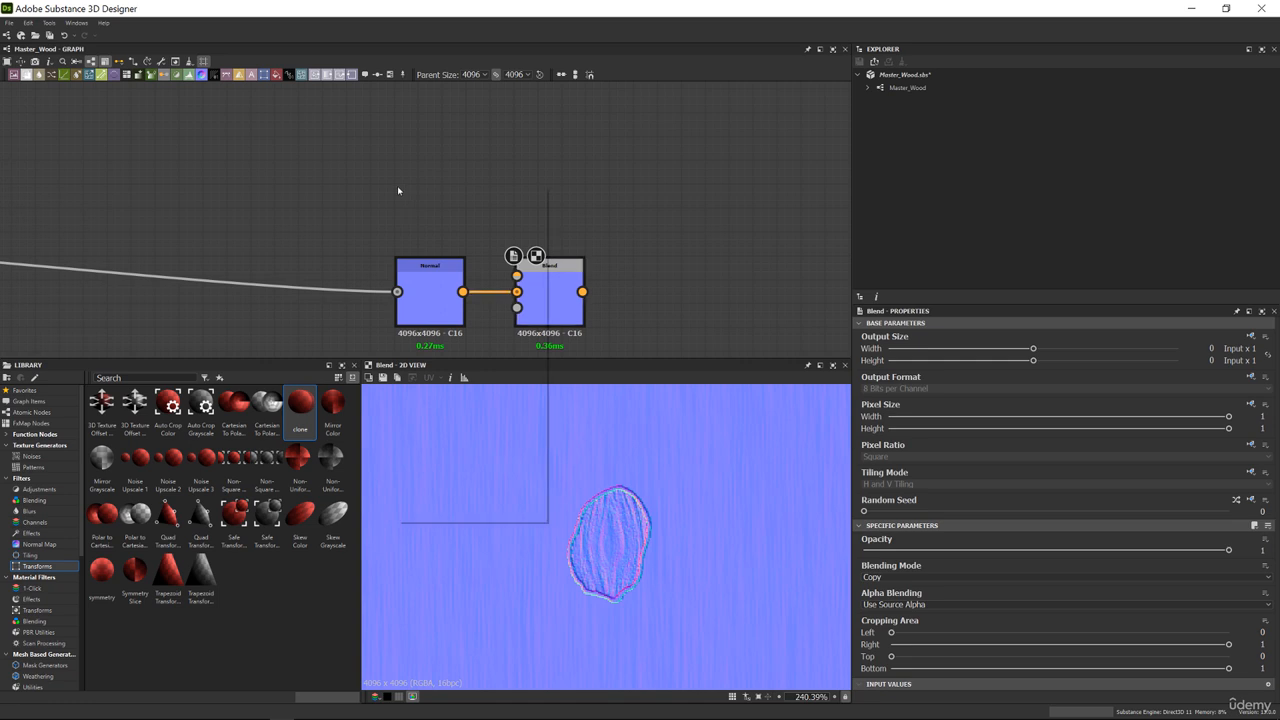
# Add a Normal Color node above the knot Normal and connect it to the Blend's foreground
pyautogui.press('space')
pyautogui.write('nor')
pyautogui.press('Down')
pyautogui.press('Down')
pyautogui.press('Return')
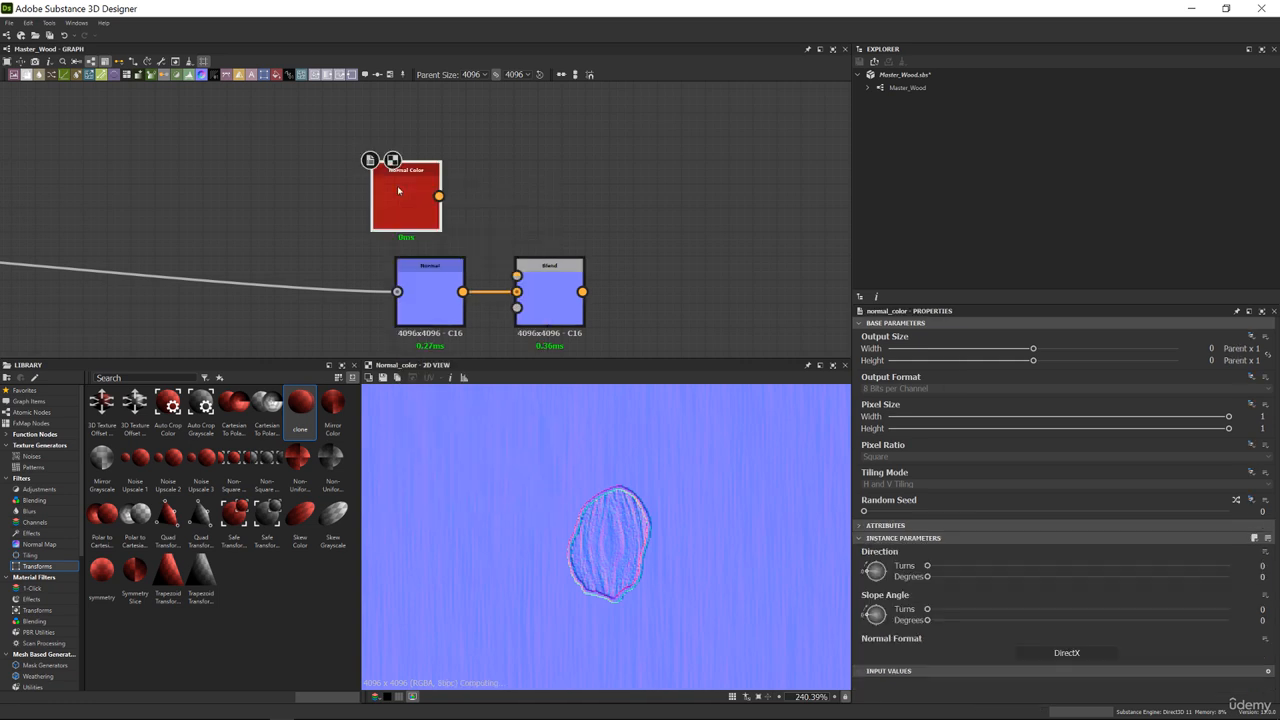
pyautogui.moveTo(438, 196); pyautogui.dragTo(562, 273)
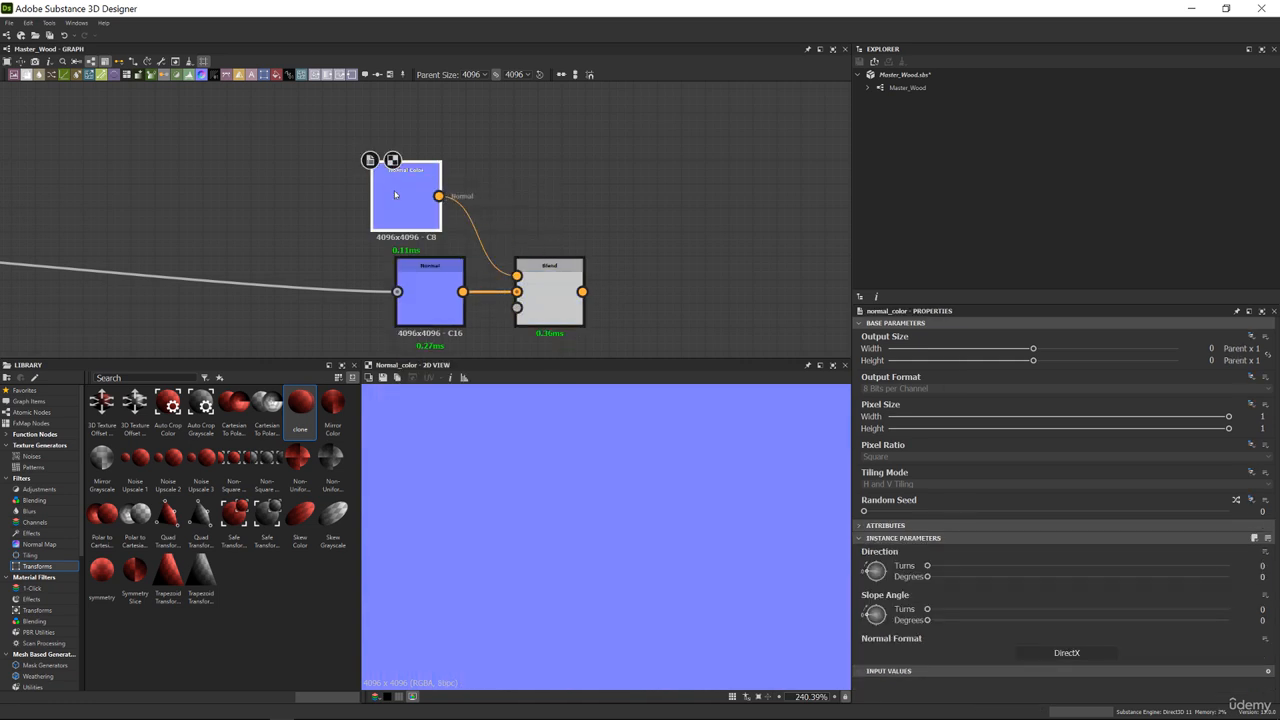
pyautogui.moveTo(395, 194); pyautogui.dragTo(419, 194)
# Connect the Multi Directional Warp Grayscale output to the normal Blend's opacity input and preview the Blend
pyautogui.scroll(-3, 134, 196)
pyautogui.moveTo(134, 196); pyautogui.dragTo(509, 169, button='middle')
pyautogui.moveTo(359, 221); pyautogui.dragTo(505, 277, button='middle')
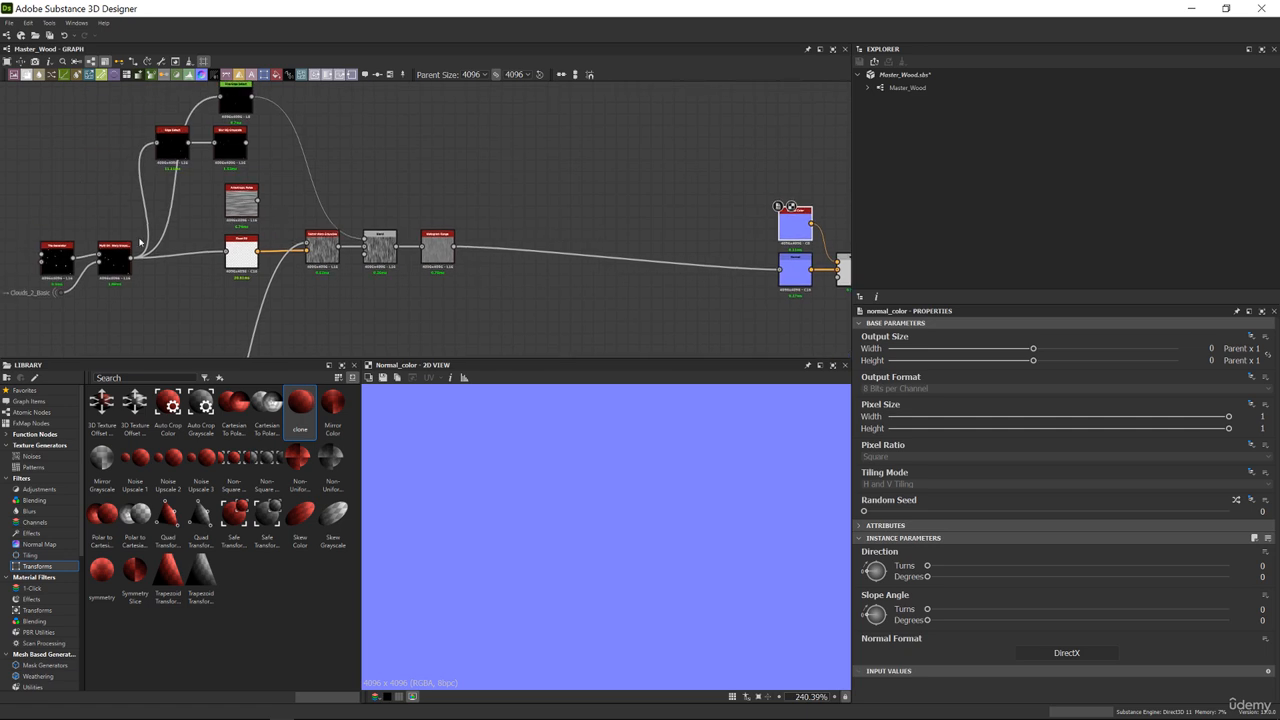
pyautogui.doubleClick(114, 262)
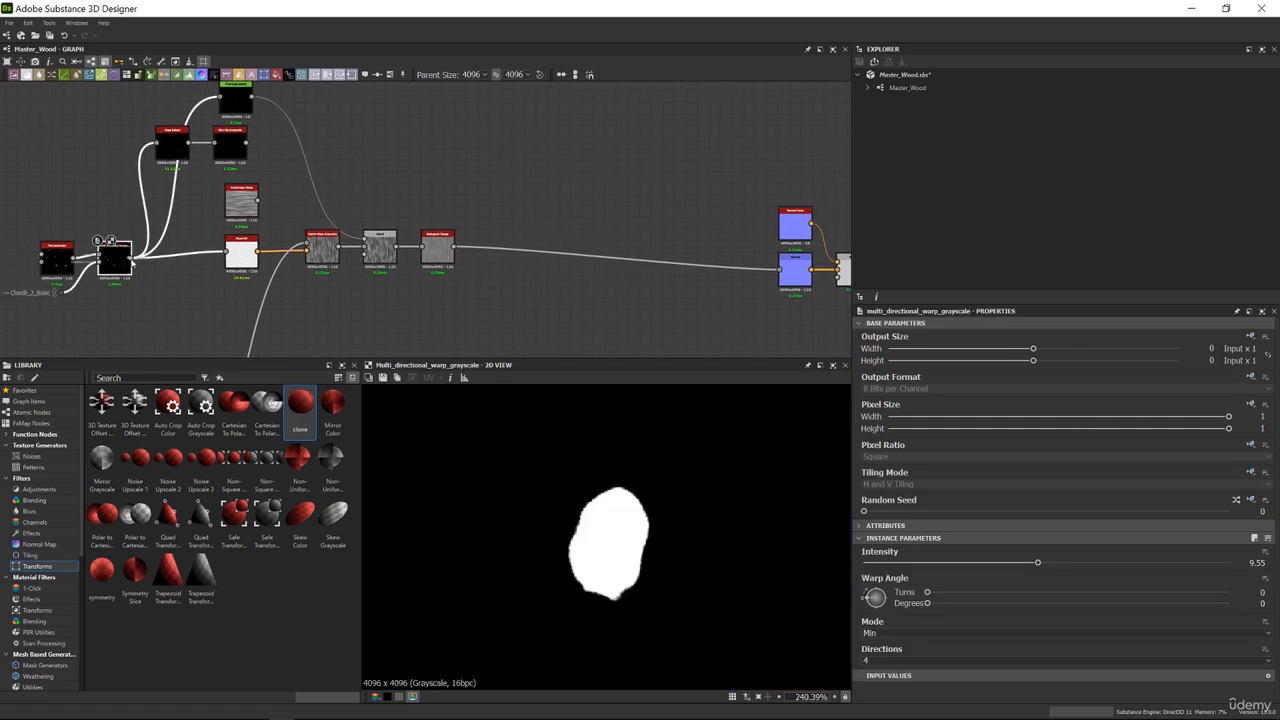
pyautogui.click(130, 258)
pyautogui.moveTo(656, 323); pyautogui.dragTo(265, 235, button='middle')
pyautogui.scroll(3, 466, 211)
pyautogui.click(424, 172)
pyautogui.doubleClick(456, 176)
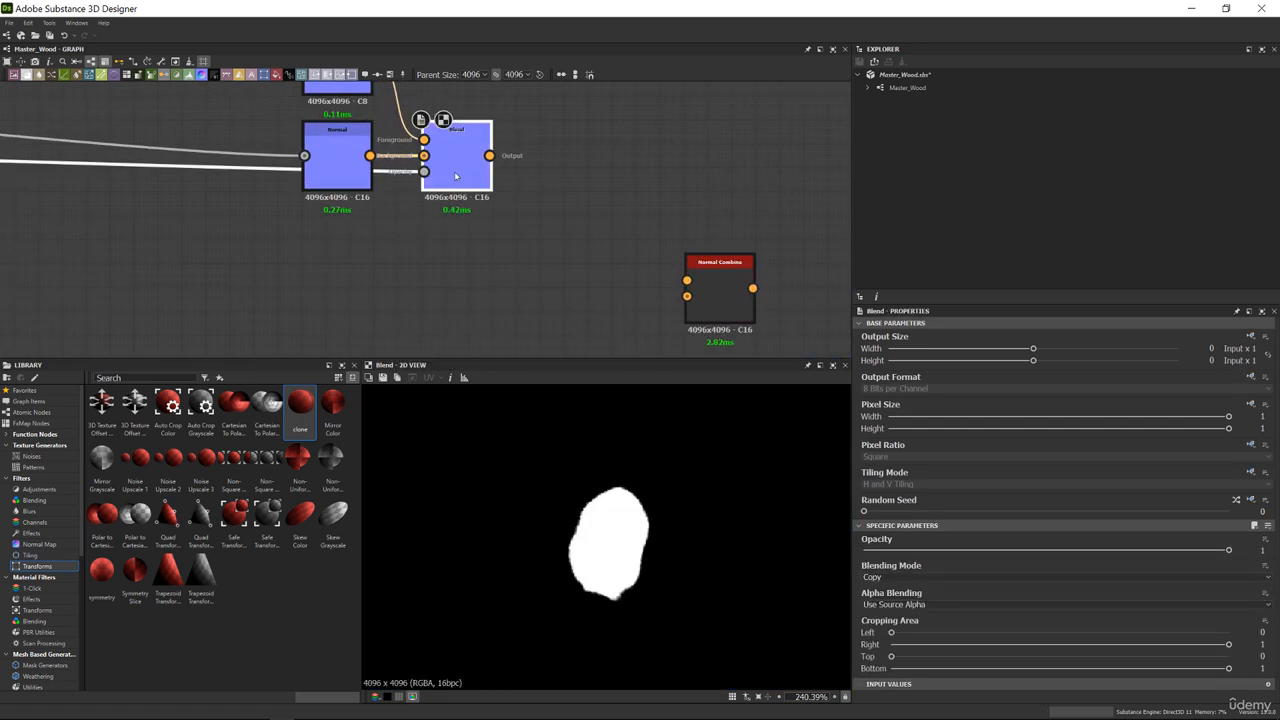
# Swap the Blend inputs so the knot Normal is foreground and Normal Color background, and stack the Normal above the Normal Color
pyautogui.moveTo(455, 176); pyautogui.dragTo(455, 234, button='middle')
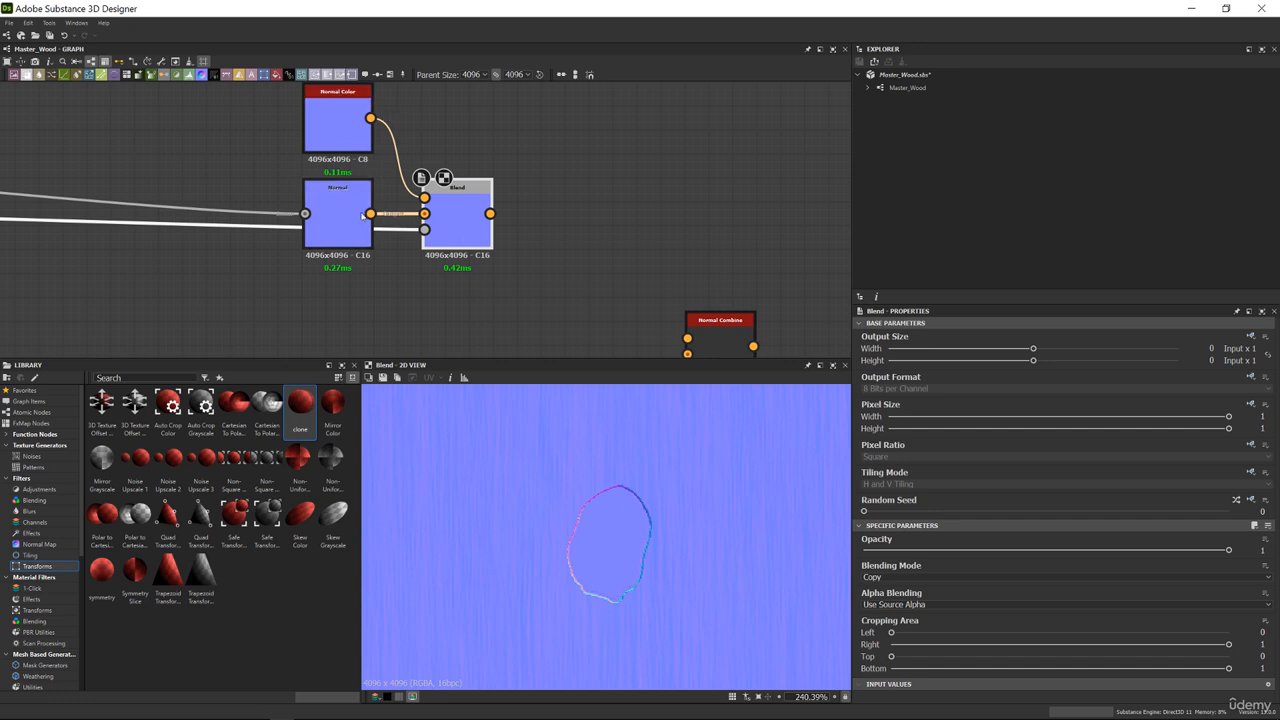
pyautogui.moveTo(438, 194); pyautogui.dragTo(434, 196)
pyautogui.moveTo(371, 119); pyautogui.dragTo(428, 222)
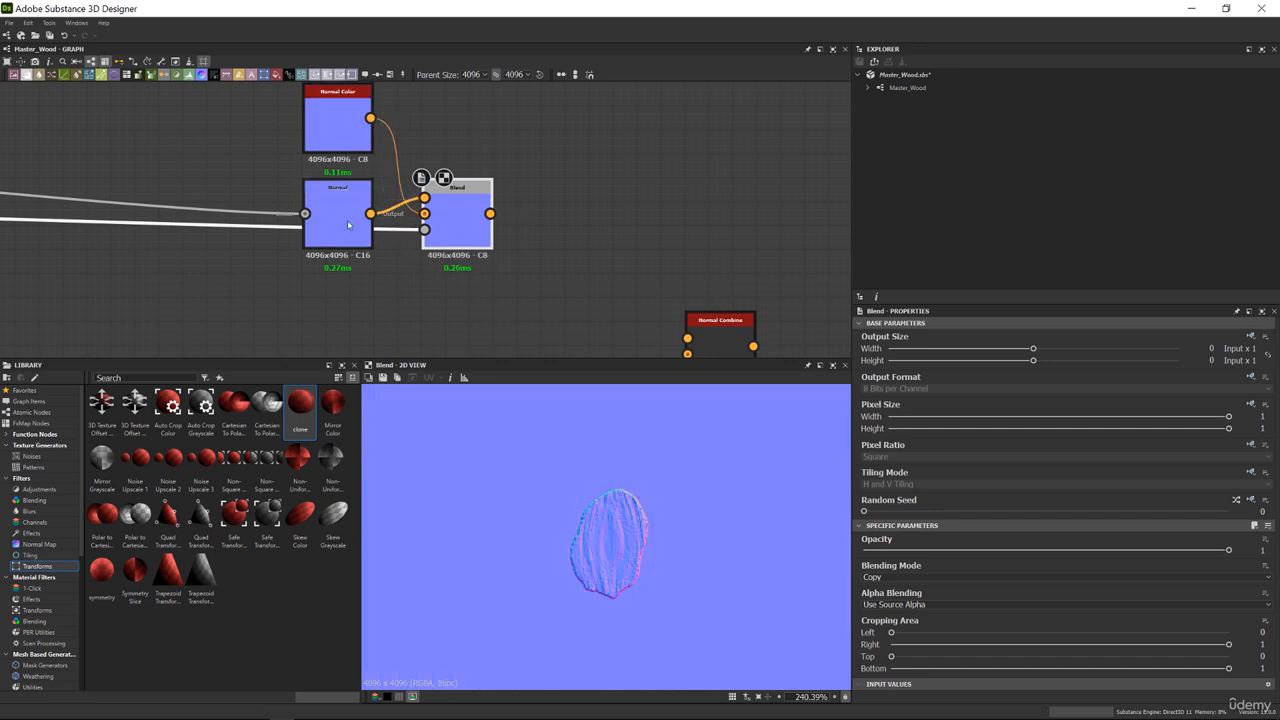
pyautogui.moveTo(330, 142); pyautogui.dragTo(304, 337)
pyautogui.moveTo(336, 203); pyautogui.dragTo(336, 131)
pyautogui.moveTo(311, 291); pyautogui.dragTo(334, 220)
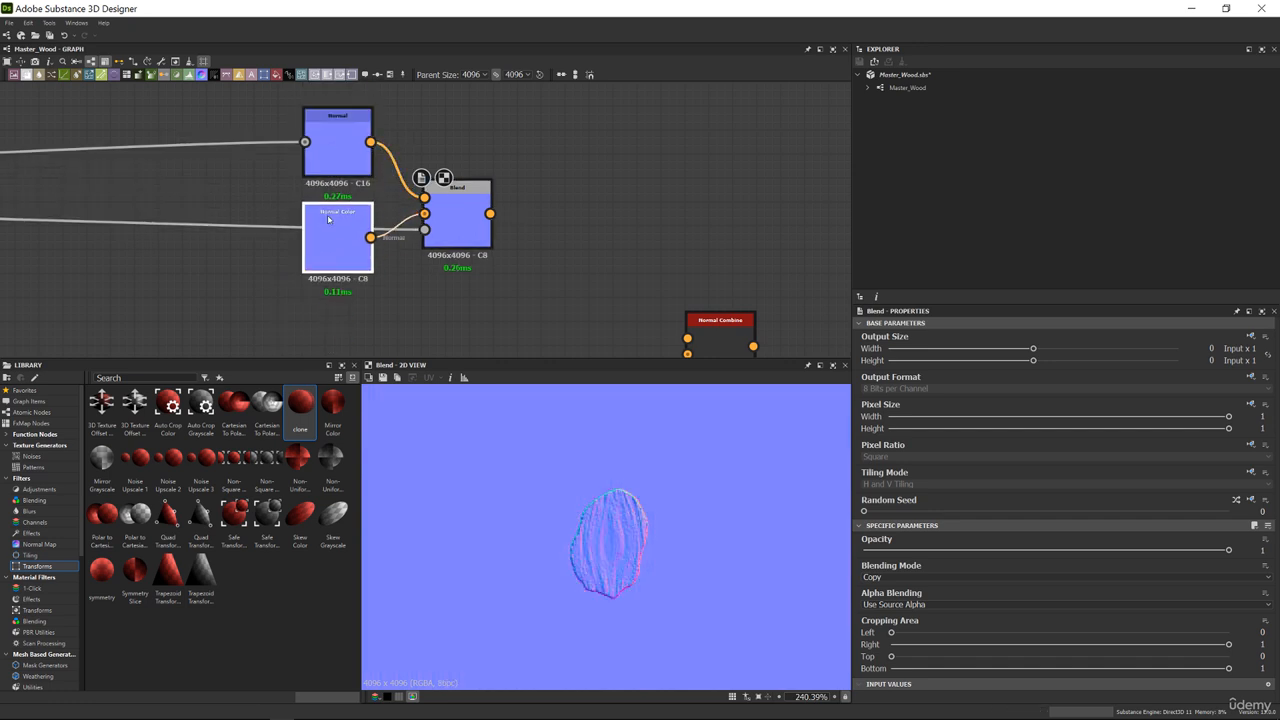
pyautogui.click(470, 220)
# Preview the Fine Edge Detect output to examine the knot outline against the masked normal
pyautogui.scroll(-4, 462, 222)
pyautogui.moveTo(100, 200); pyautogui.dragTo(543, 254, button='middle')
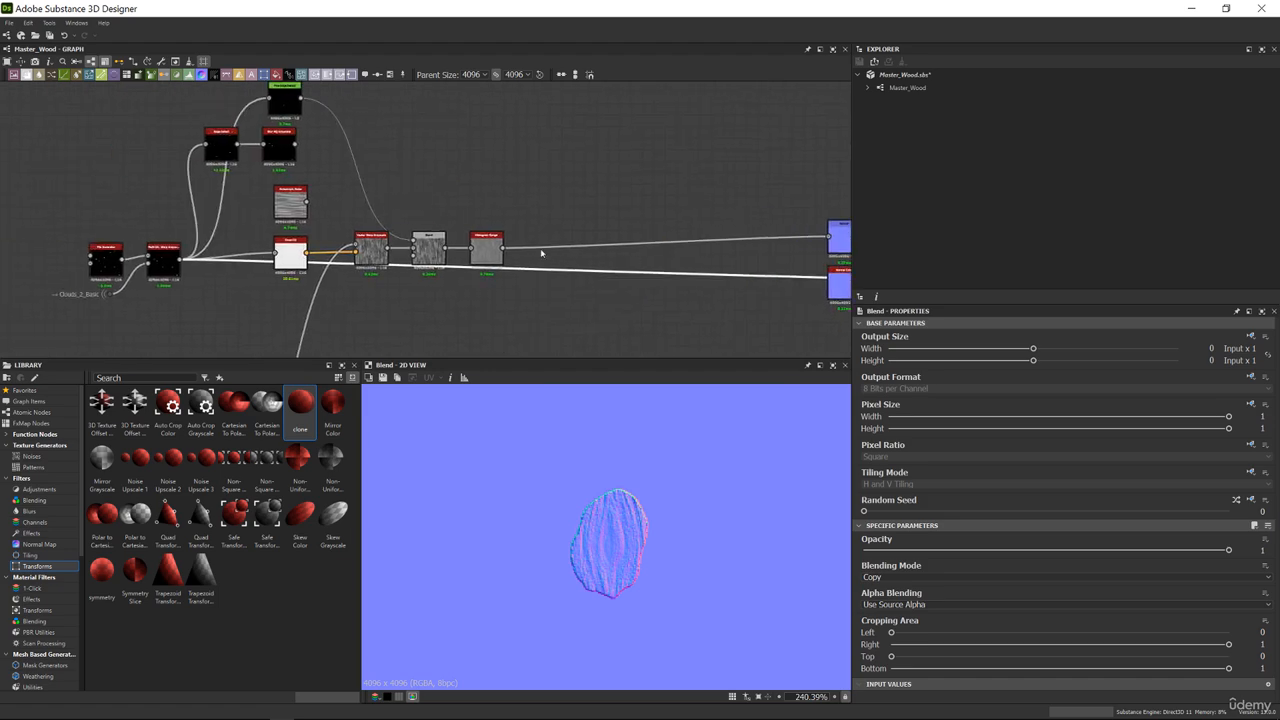
pyautogui.scroll(2, 288, 250)
pyautogui.scroll(1, 258, 254)
pyautogui.moveTo(279, 269); pyautogui.dragTo(409, 303, button='middle')
pyautogui.moveTo(396, 190); pyautogui.dragTo(419, 279, button='middle')
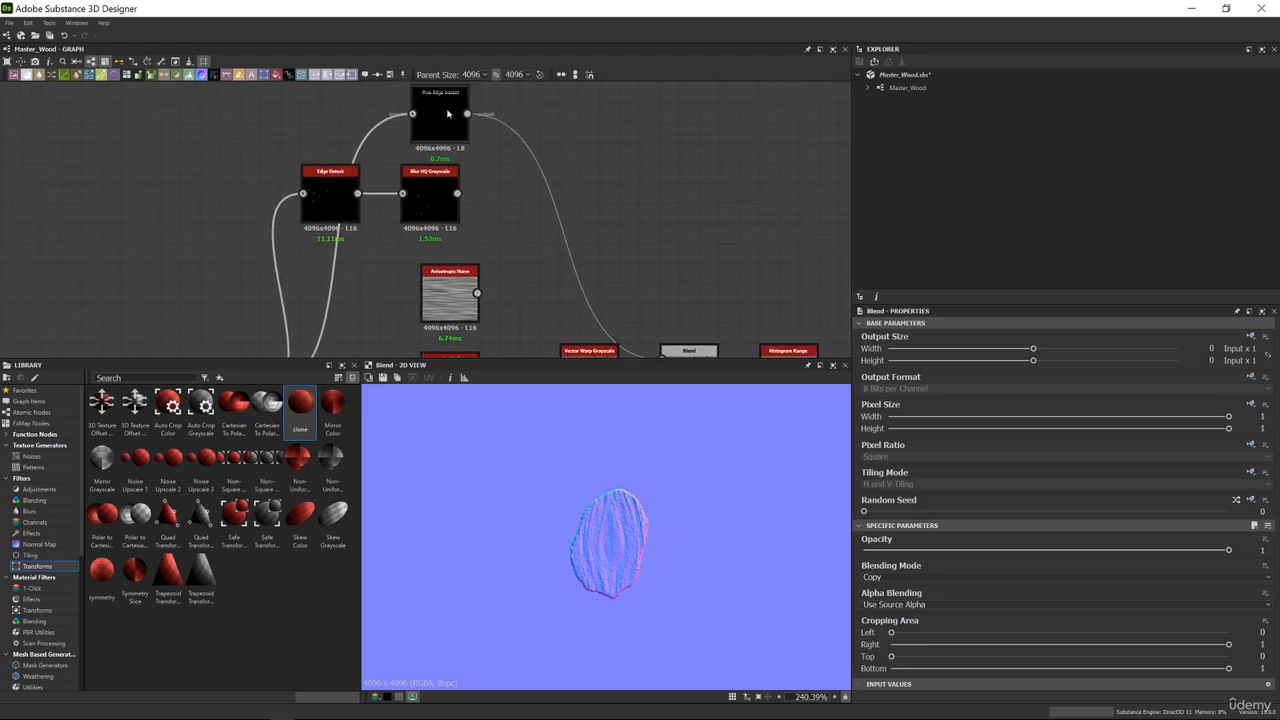
pyautogui.doubleClick(449, 120)
pyautogui.scroll(-3, 700, 281)
pyautogui.moveTo(736, 280); pyautogui.dragTo(320, 189, button='middle')
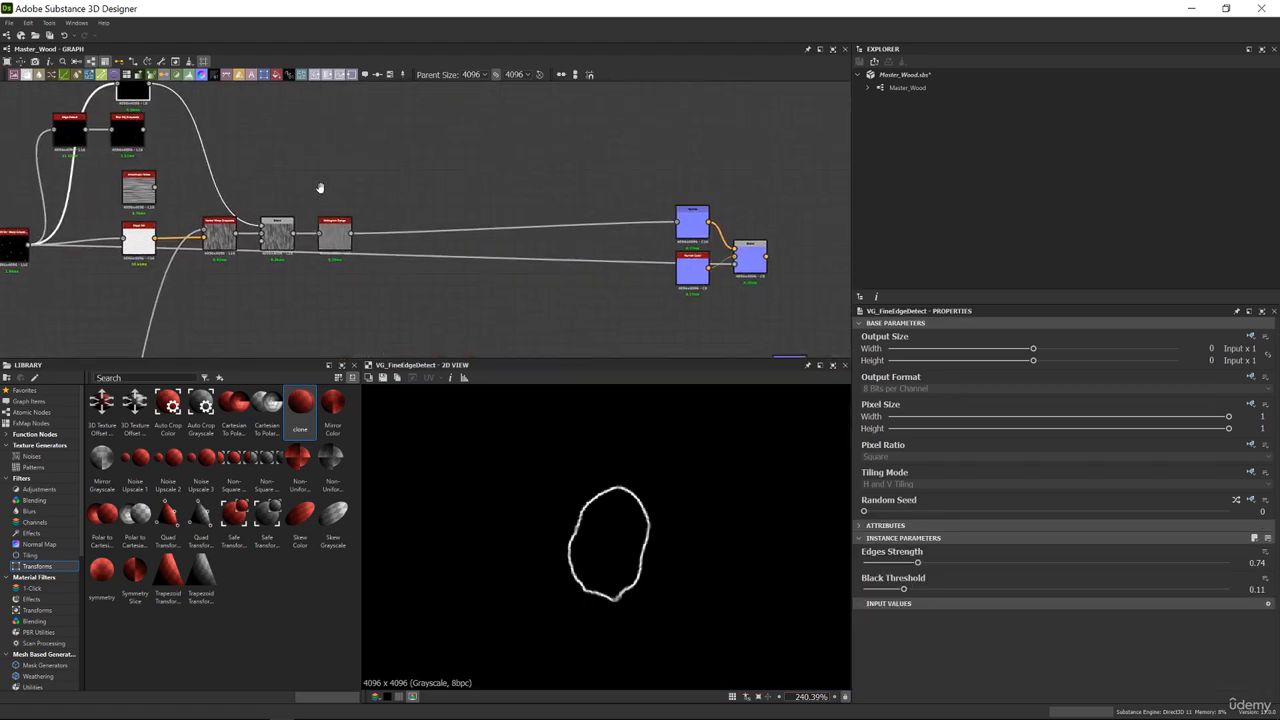
# Add a Blend node below the knot chain and connect the Multi Directional Warp Grayscale output to its background
pyautogui.moveTo(543, 305); pyautogui.dragTo(551, 280, button='middle')
pyautogui.press('space')
pyautogui.write('blend')
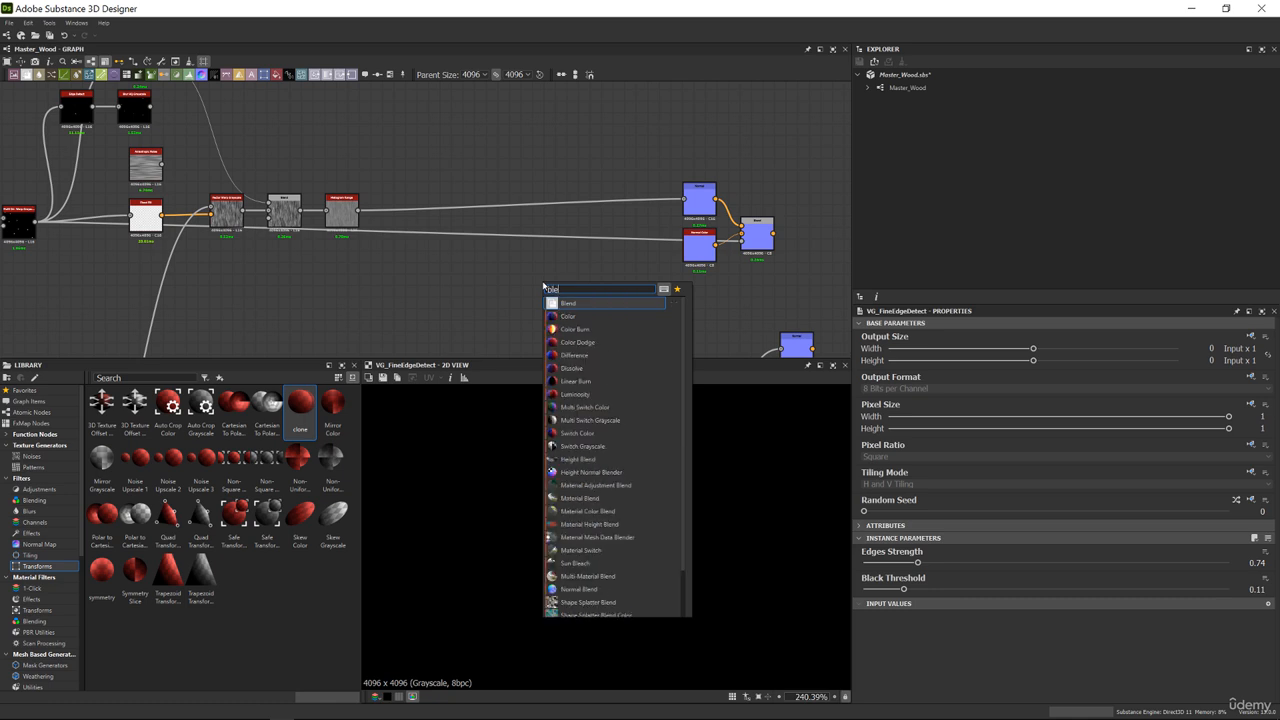
pyautogui.press('Return')
pyautogui.moveTo(10, 257); pyautogui.dragTo(60, 262, button='middle')
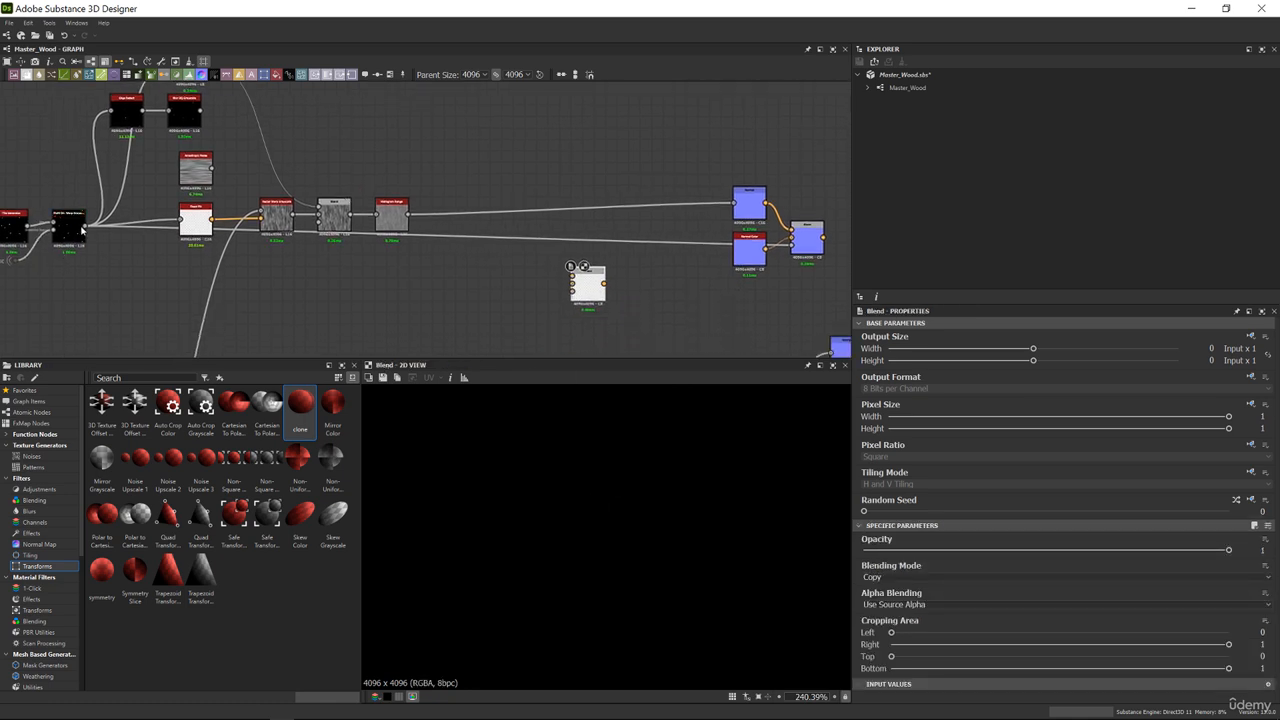
pyautogui.moveTo(84, 228); pyautogui.dragTo(572, 284)
# Connect the Fine Edge Detect output to the new Blend's foreground and set its blending mode to Add (Linear Dodge)
pyautogui.scroll(1, 334, 177)
pyautogui.moveTo(236, 176); pyautogui.dragTo(234, 140, button='middle')
pyautogui.scroll(-1, 220, 130)
pyautogui.moveTo(218, 92); pyautogui.dragTo(218, 172, button='middle')
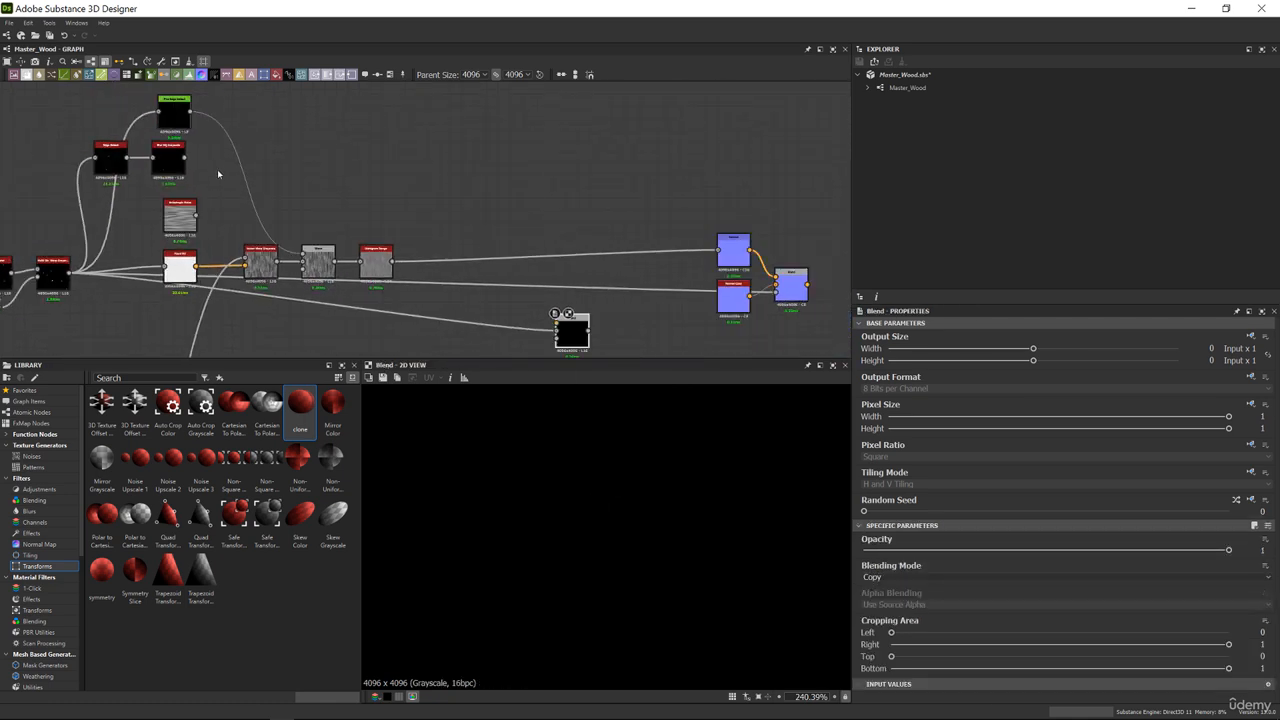
pyautogui.moveTo(476, 279); pyautogui.dragTo(556, 321)
pyautogui.scroll(3, 556, 318)
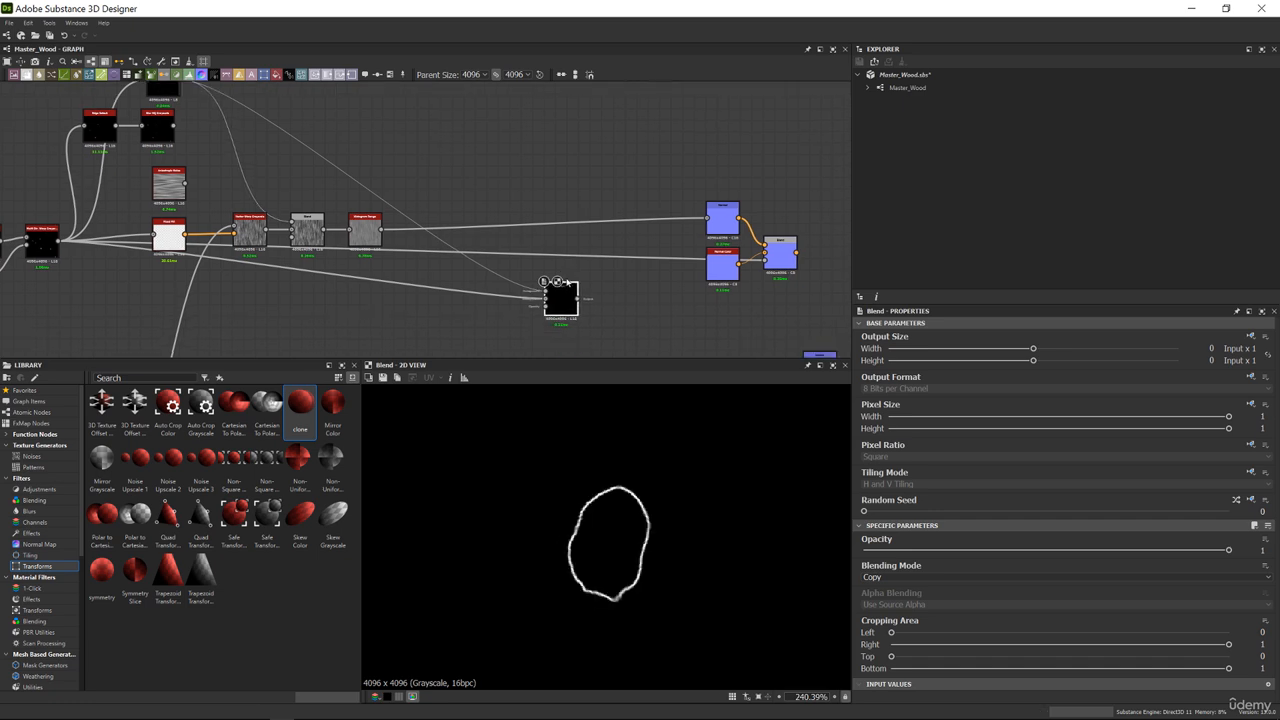
pyautogui.click(1065, 577)
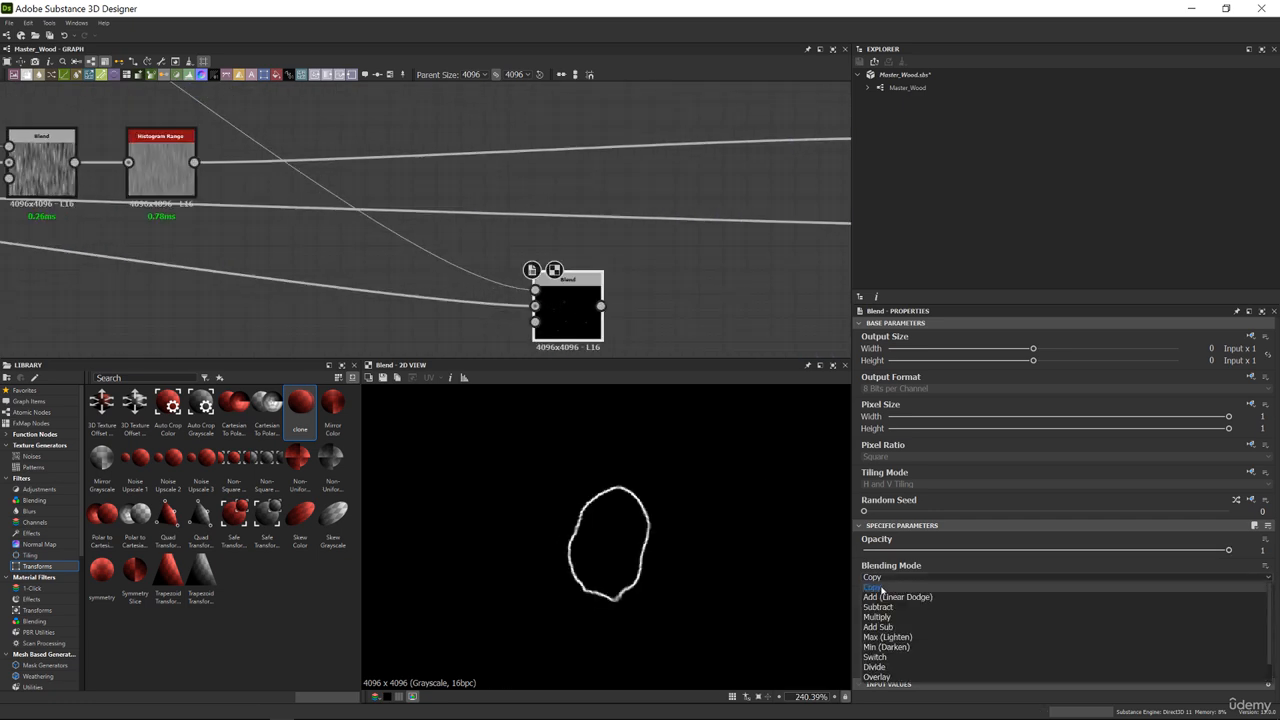
pyautogui.click(900, 598)
# Connect the combined mask Blend to the normal Blend's opacity input and preview the masked knot normal
pyautogui.moveTo(469, 290); pyautogui.dragTo(86, 274, button='middle')
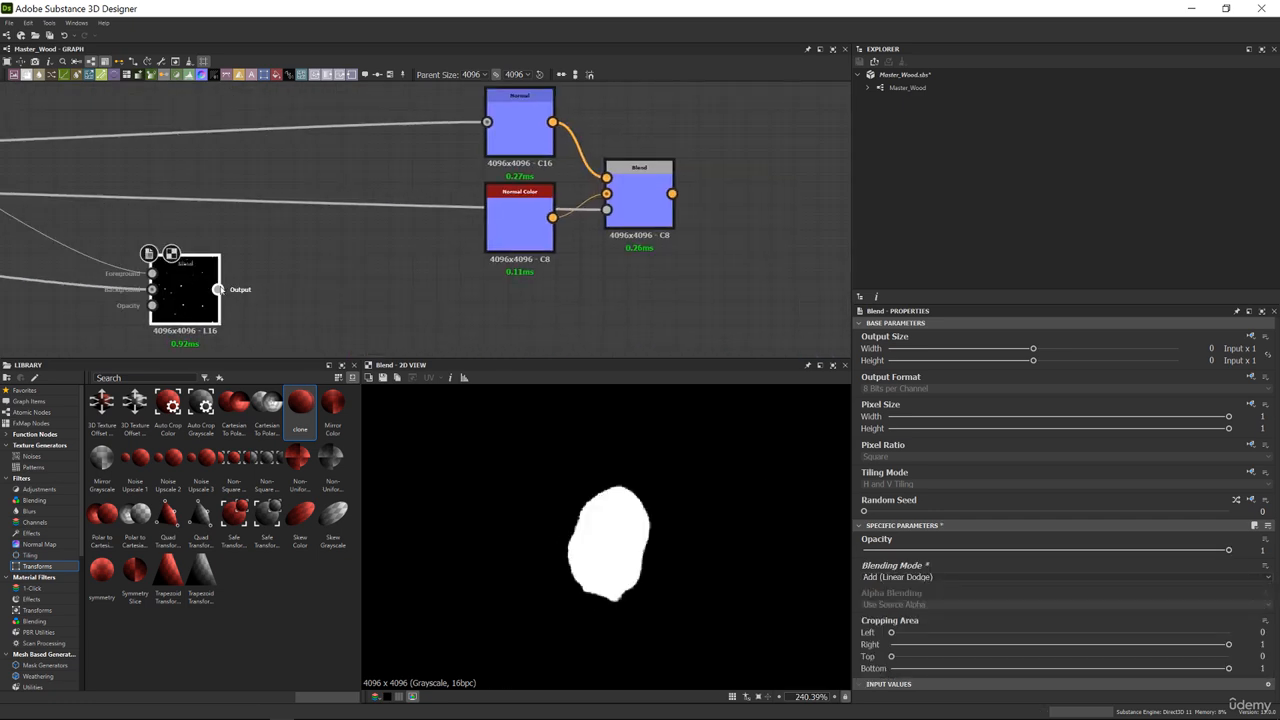
pyautogui.moveTo(217, 290); pyautogui.dragTo(626, 210)
pyautogui.doubleClick(633, 203)
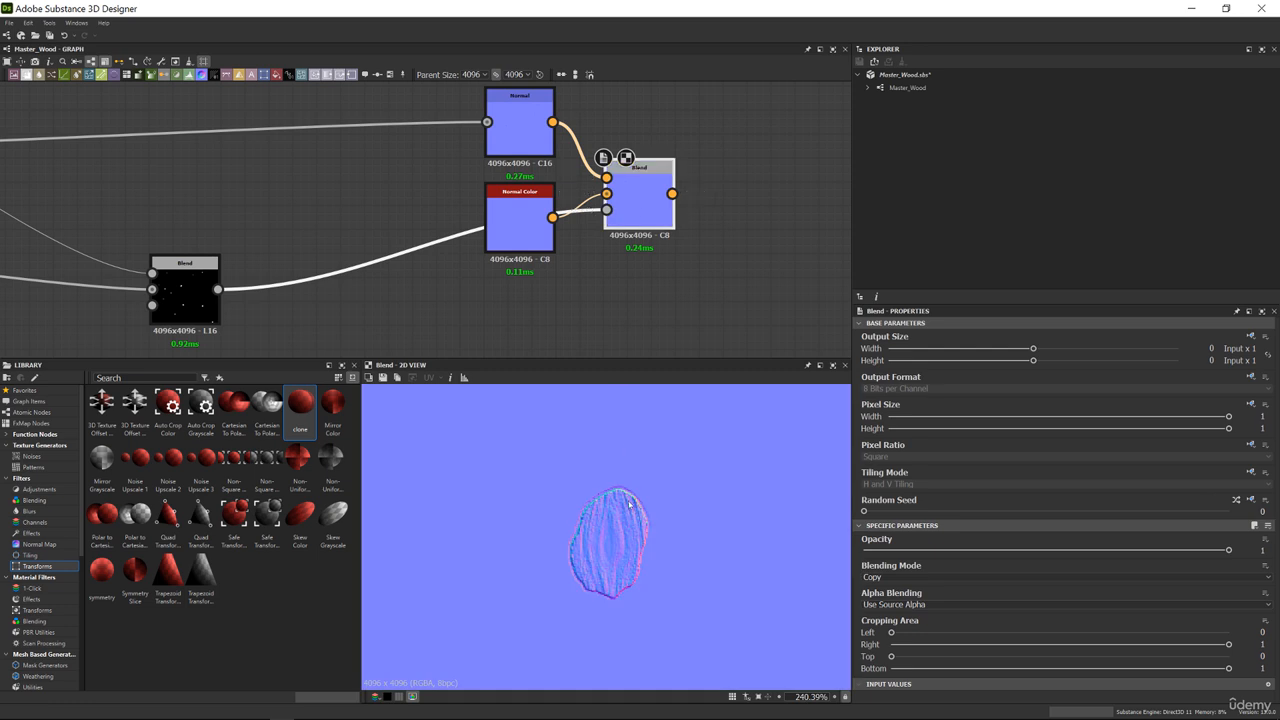
pyautogui.scroll(4, 629, 501)
pyautogui.scroll(-3, 340, 260)
pyautogui.moveTo(318, 252); pyautogui.dragTo(692, 290, button='middle')
pyautogui.scroll(-2, 142, 273)
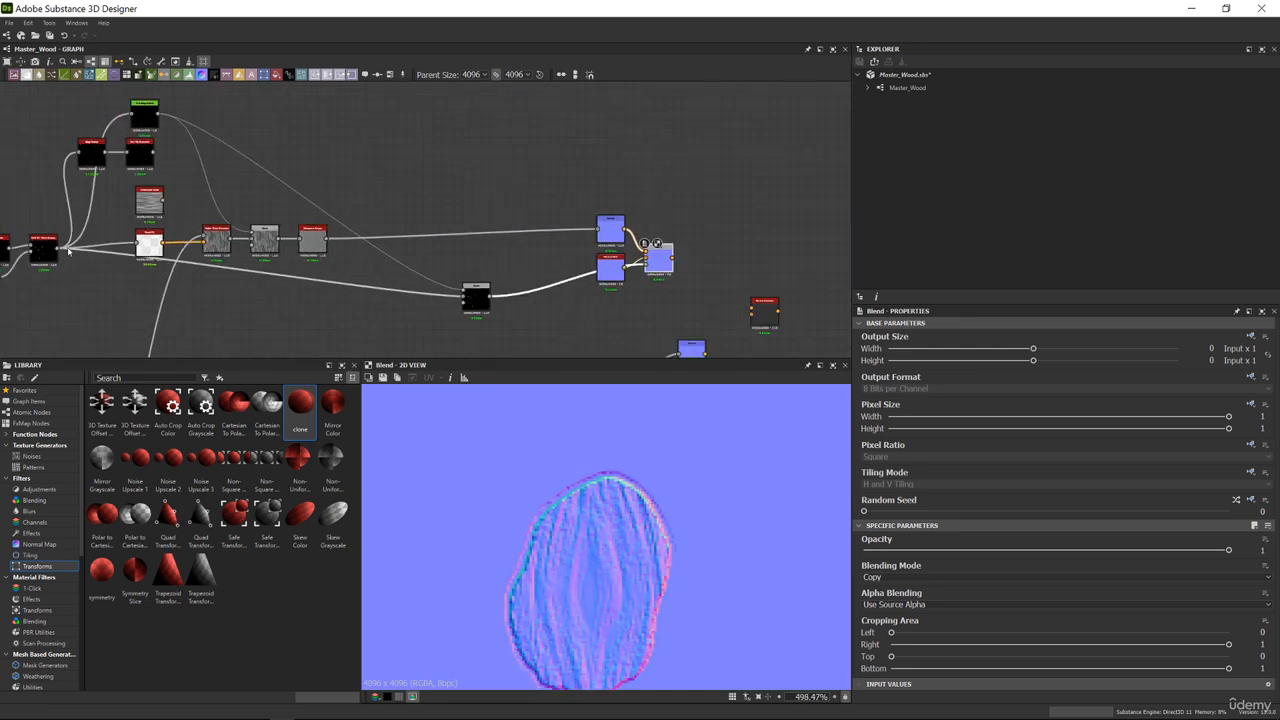
# Stack the mask Blend directly below the Normal Color node
pyautogui.moveTo(57, 248); pyautogui.dragTo(610, 304)
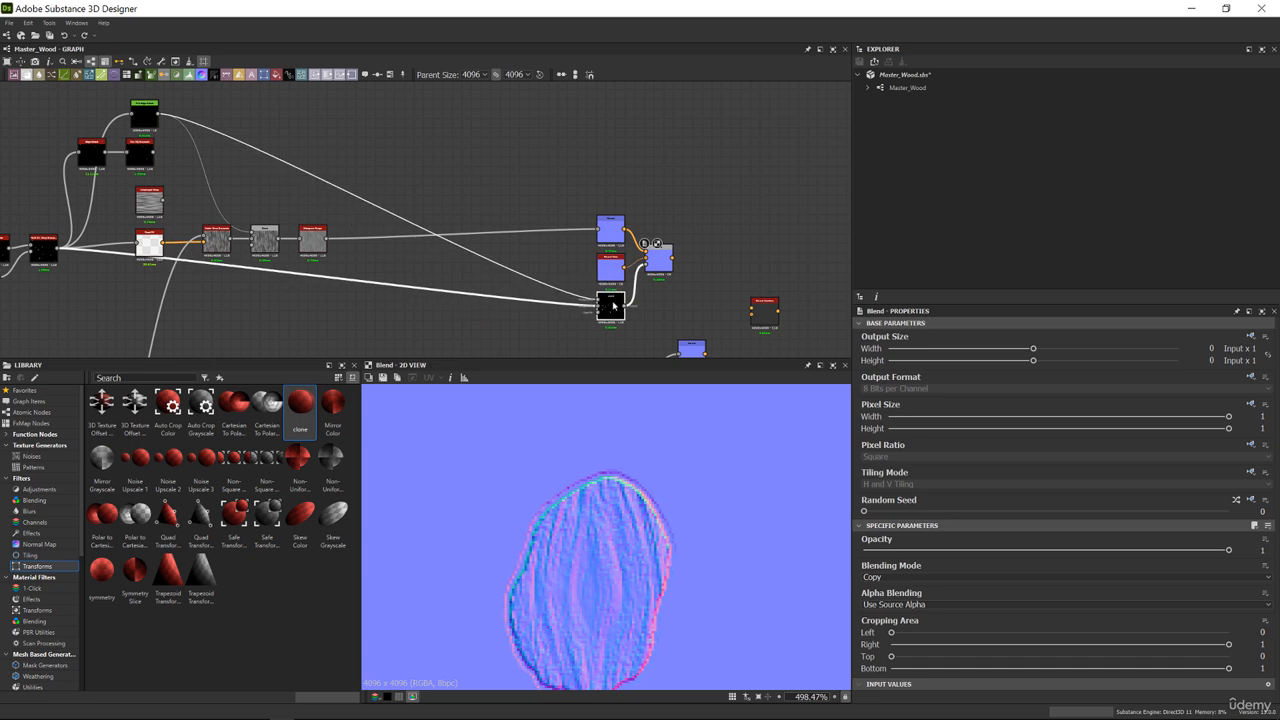
pyautogui.moveTo(610, 304); pyautogui.dragTo(418, 254, button='middle')
pyautogui.scroll(-3, 635, 507)
pyautogui.scroll(3, 635, 508)
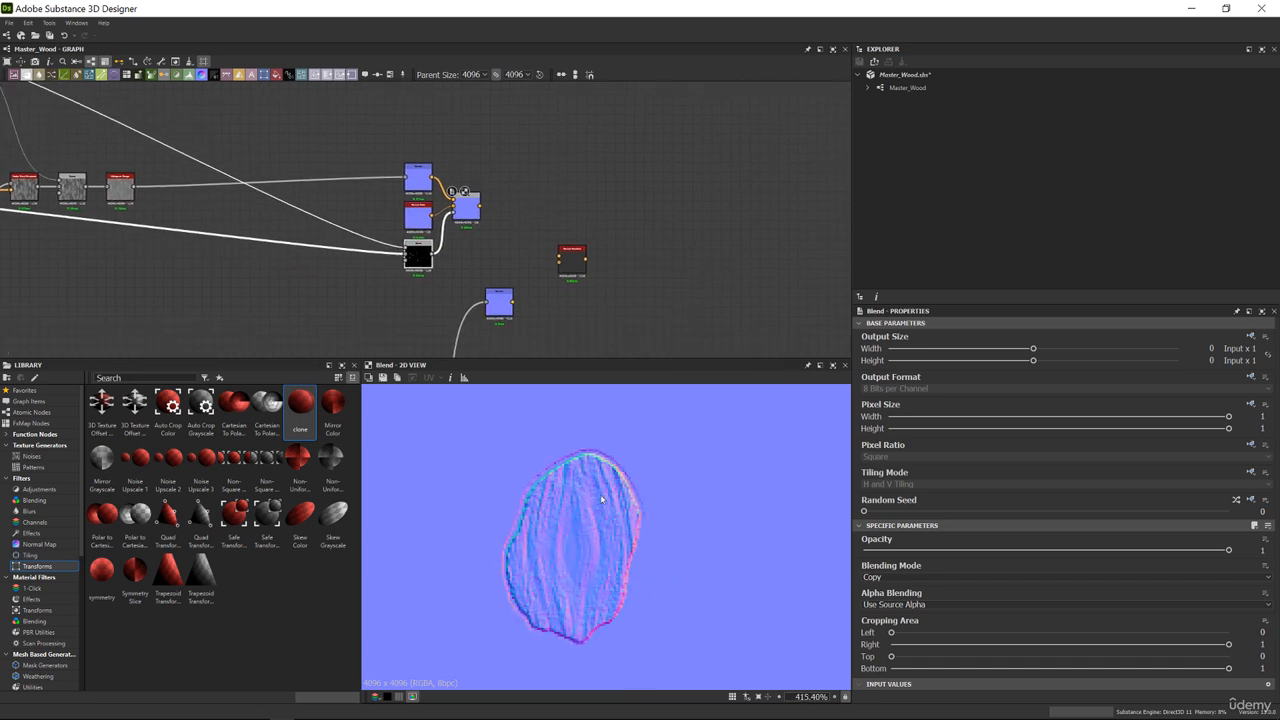
# Connect the masked knot Blend and the grain Normal to Normal Combine, and set its technique to Detail Oriented (High Quality)
pyautogui.scroll(3, 463, 198)
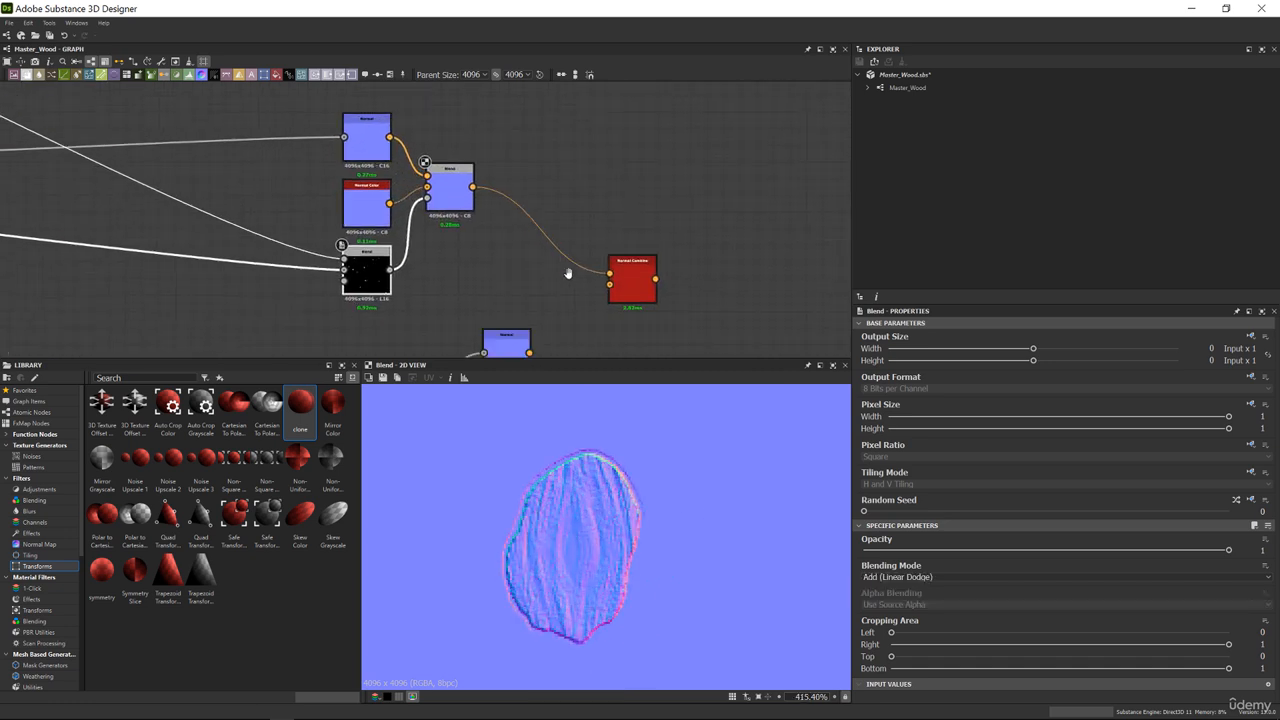
pyautogui.doubleClick(617, 272)
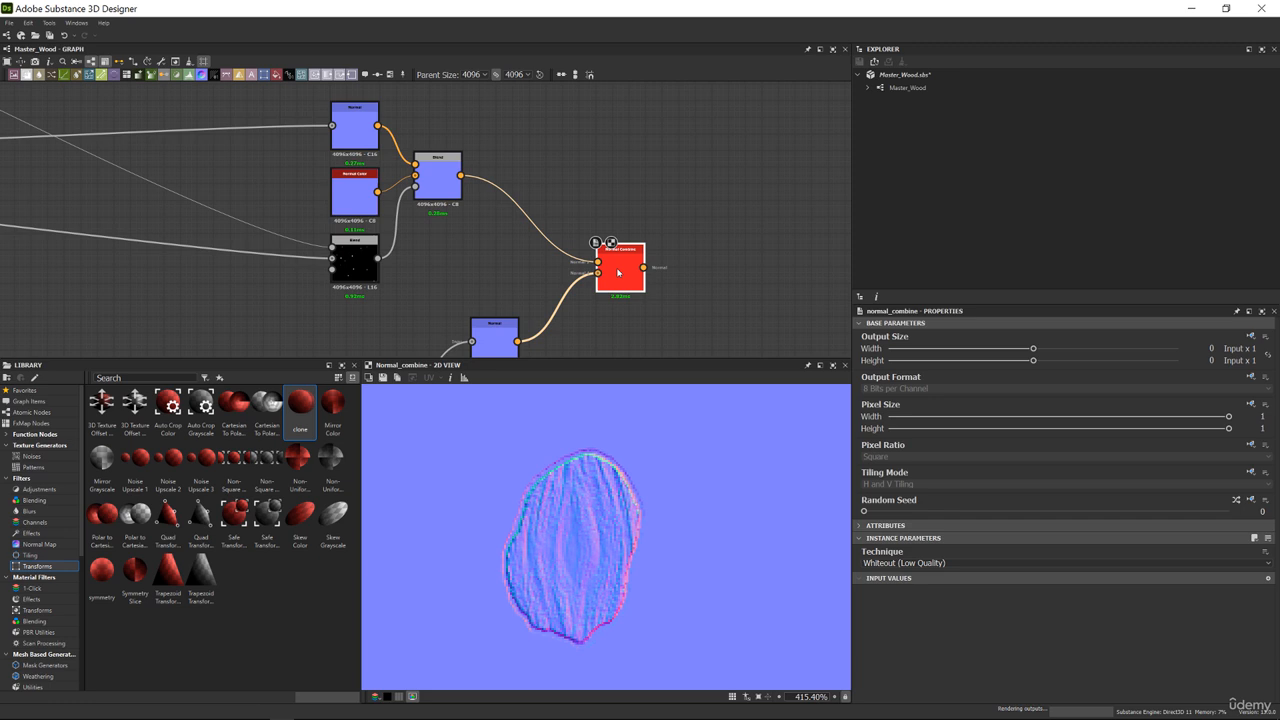
pyautogui.click(910, 565)
pyautogui.click(910, 581)
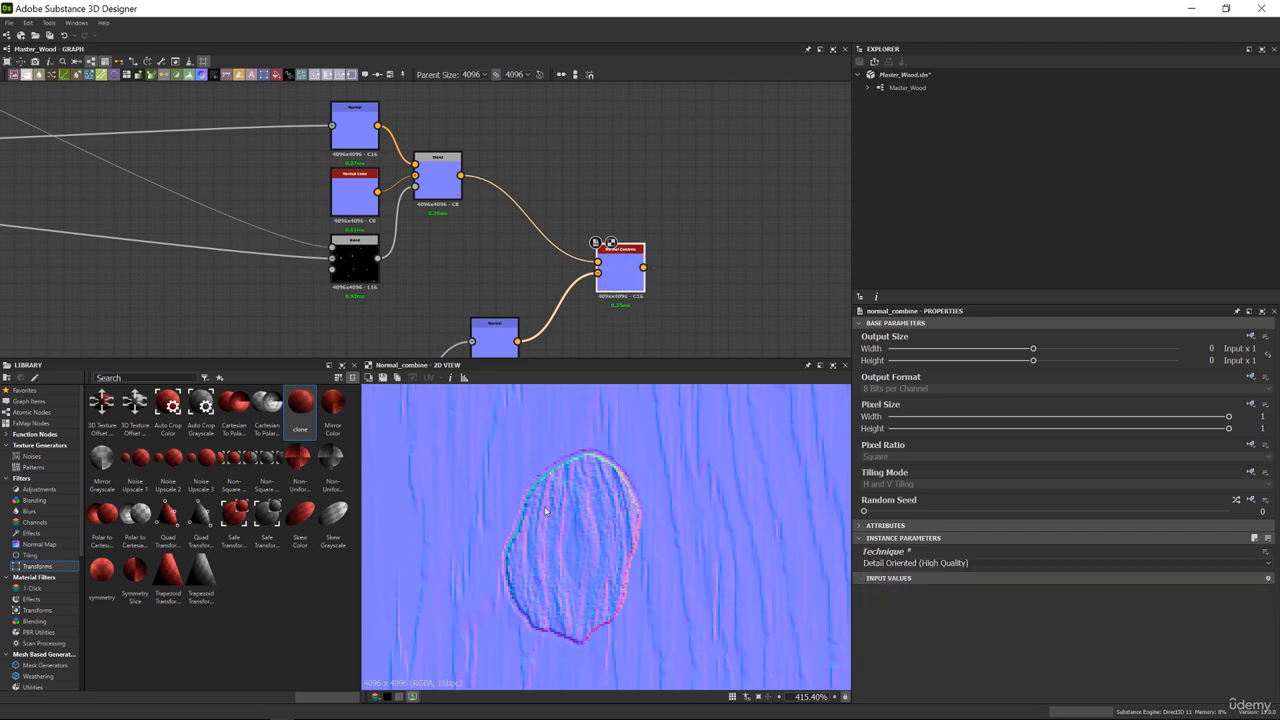
pyautogui.scroll(-8, 545, 513)
pyautogui.scroll(-4, 545, 513)
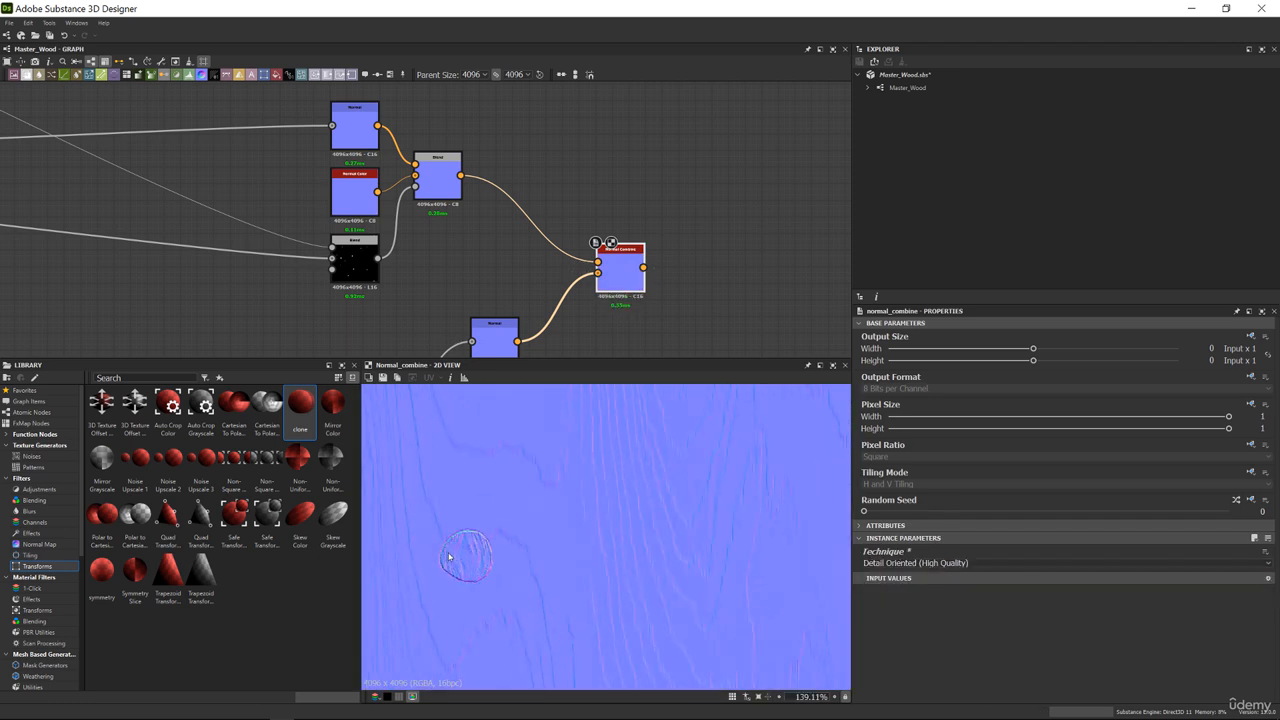
pyautogui.scroll(3, 449, 557)
# Move the knot normal nodes closer to Normal Combine and set the knot Normal's intensity to 0.25
pyautogui.moveTo(282, 106); pyautogui.dragTo(533, 294)
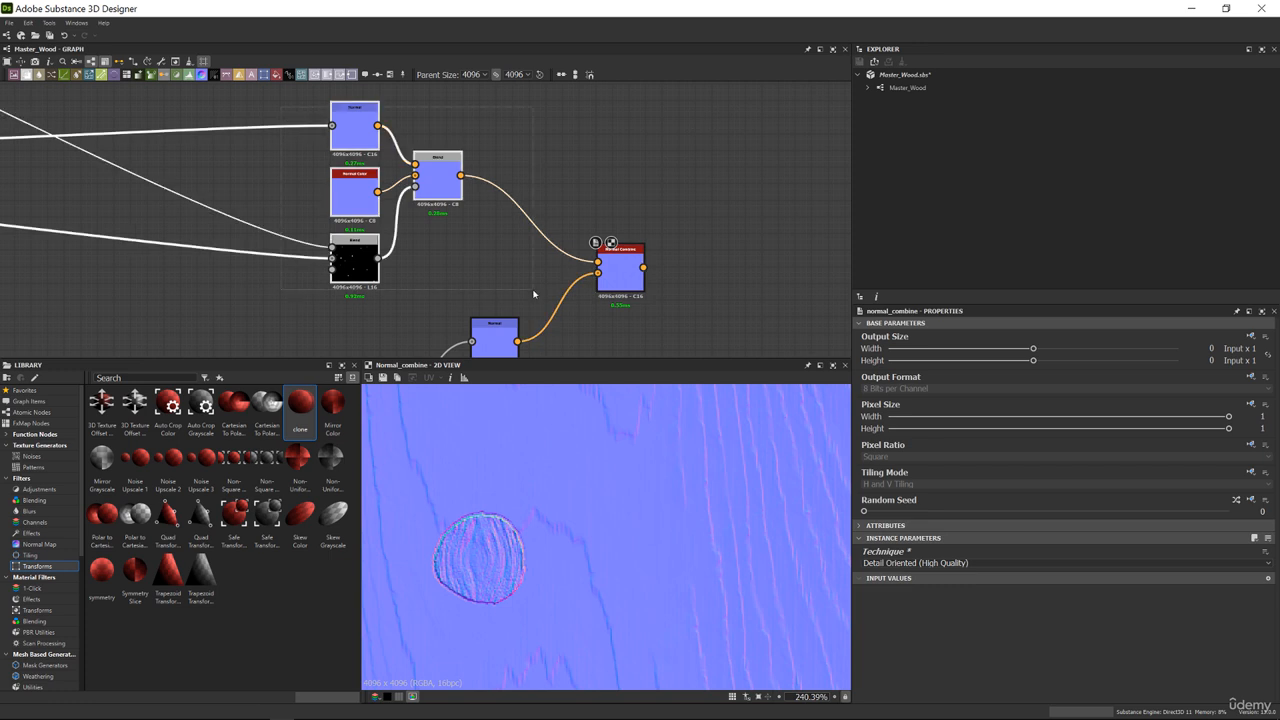
pyautogui.moveTo(455, 195); pyautogui.dragTo(514, 245)
pyautogui.click(412, 172)
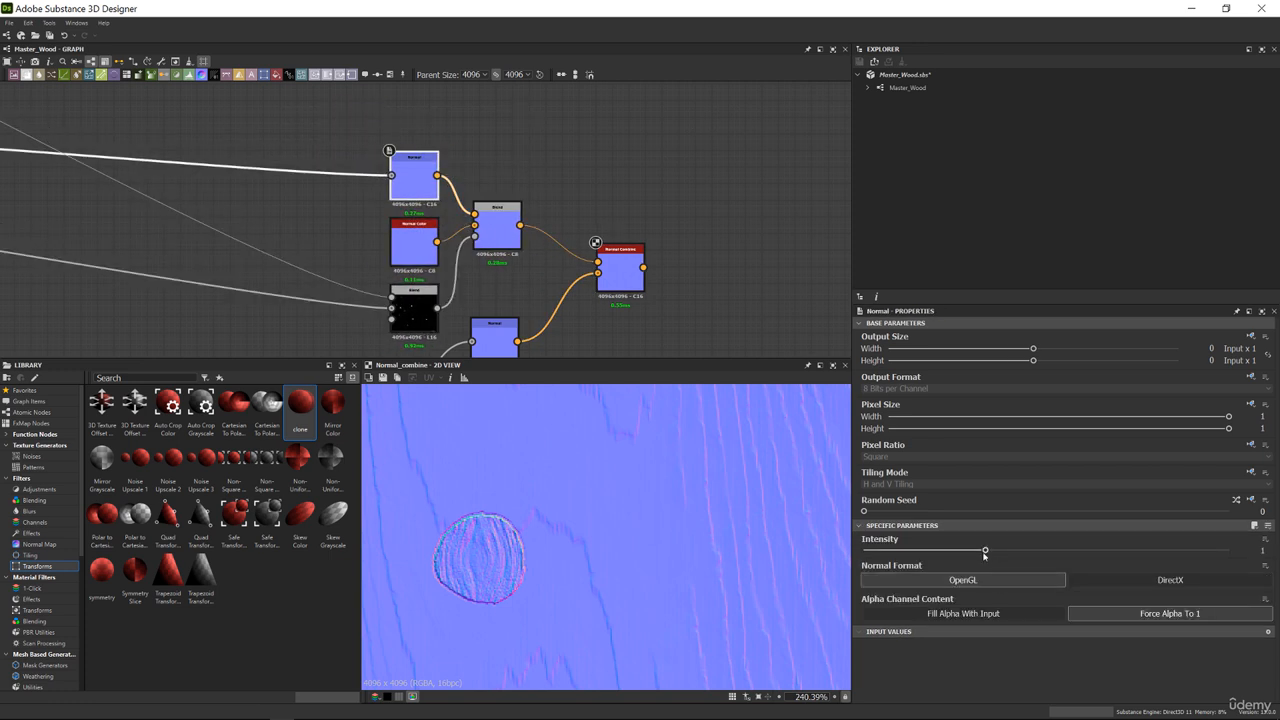
pyautogui.moveTo(985, 549); pyautogui.dragTo(895, 549)
pyautogui.scroll(6, 451, 527)
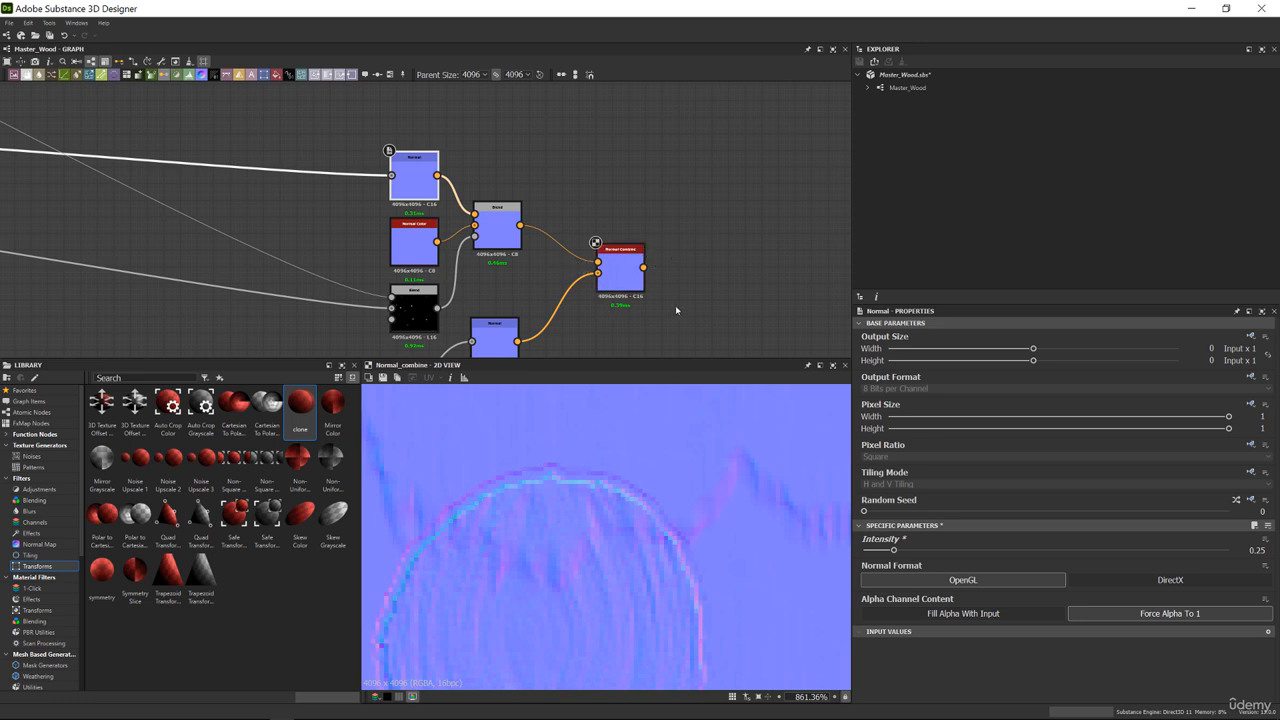
# Add a Normal Blend node above Normal Combine and connect the main grain Normal to its background input
pyautogui.press('space')
pyautogui.write('nor')
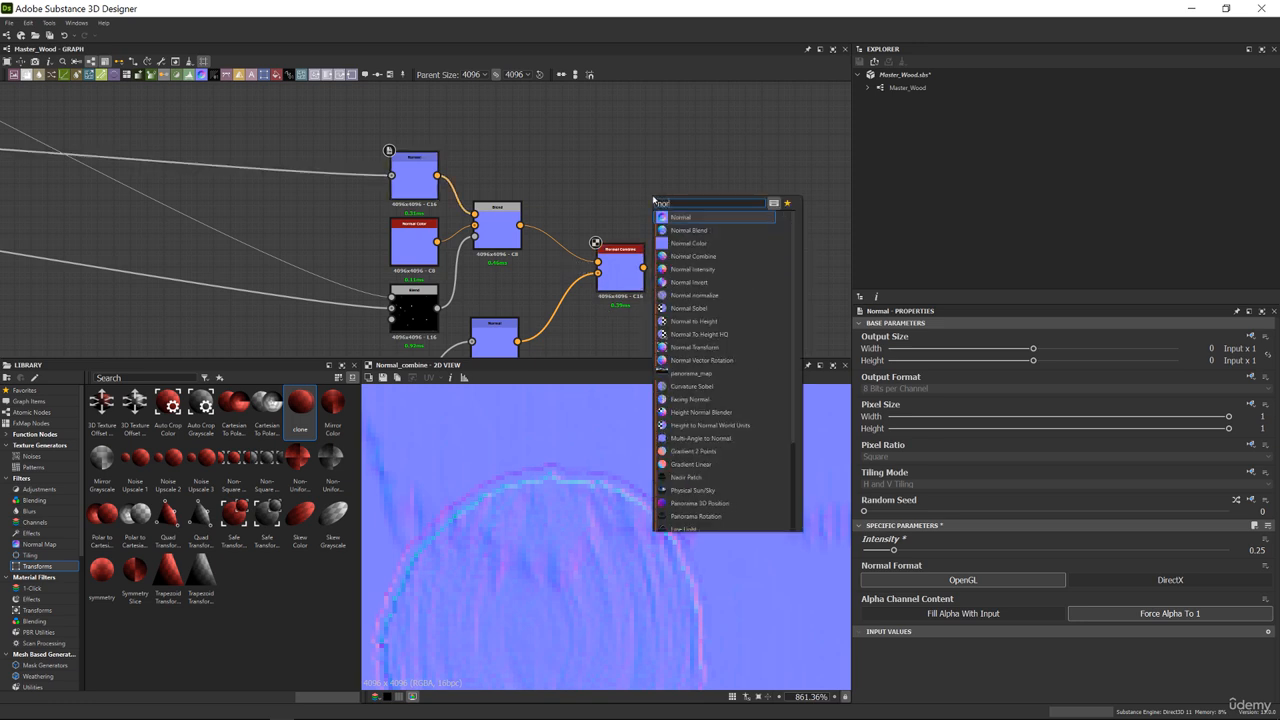
pyautogui.press('Down')
pyautogui.press('Return')
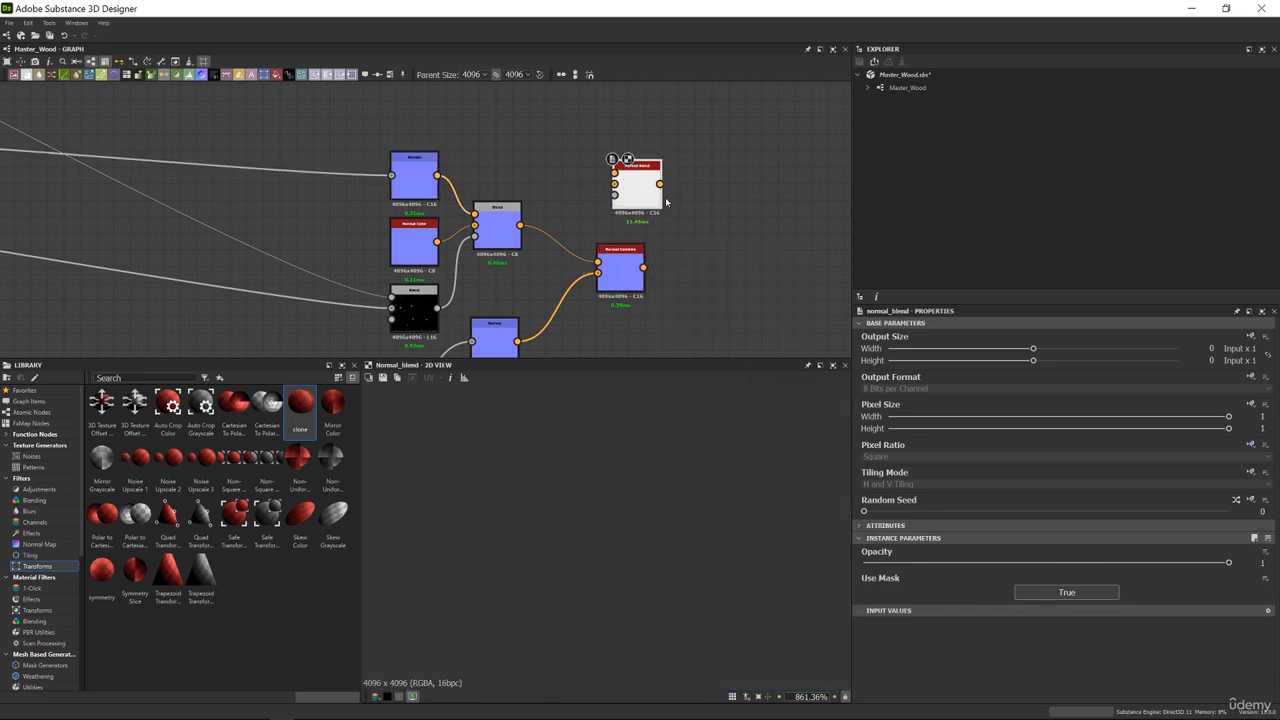
pyautogui.click(492, 337)
pyautogui.moveTo(517, 341); pyautogui.dragTo(614, 172)
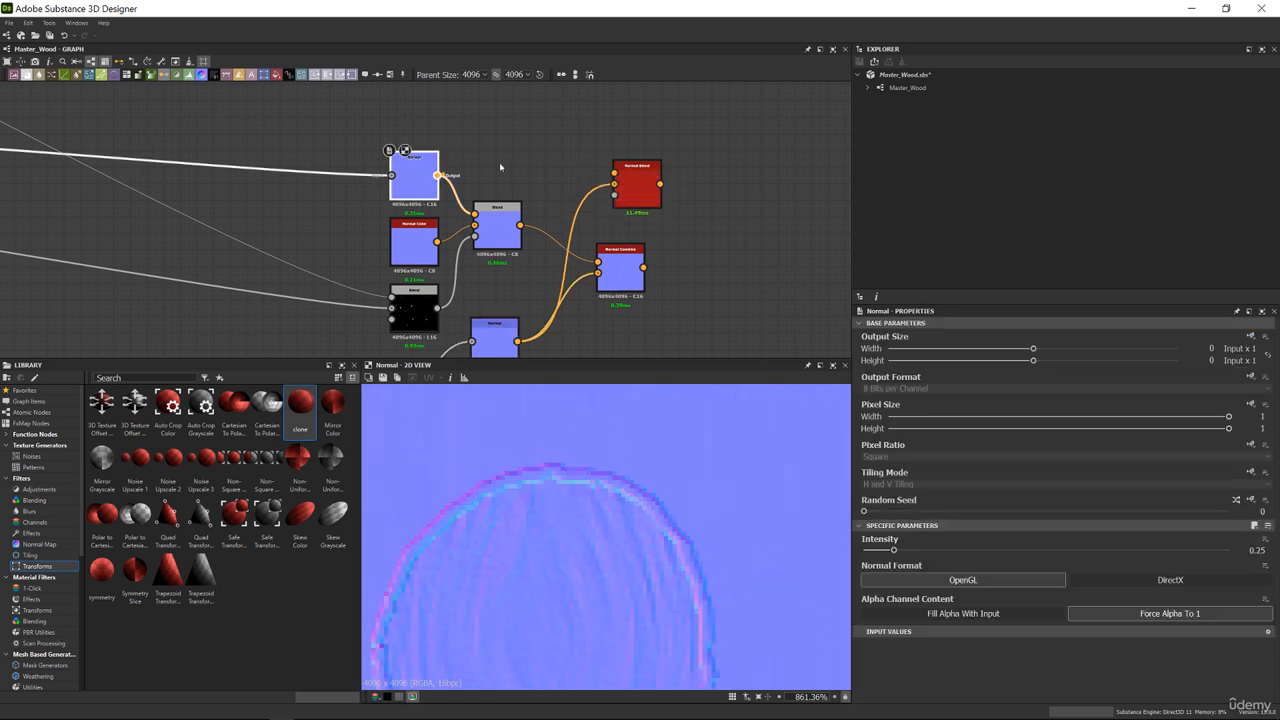
# Connect the knot Normal to the Normal Blend's foreground and the mask Blend to its mask input, and preview the result
pyautogui.moveTo(437, 175); pyautogui.dragTo(614, 172)
pyautogui.doubleClick(635, 204)
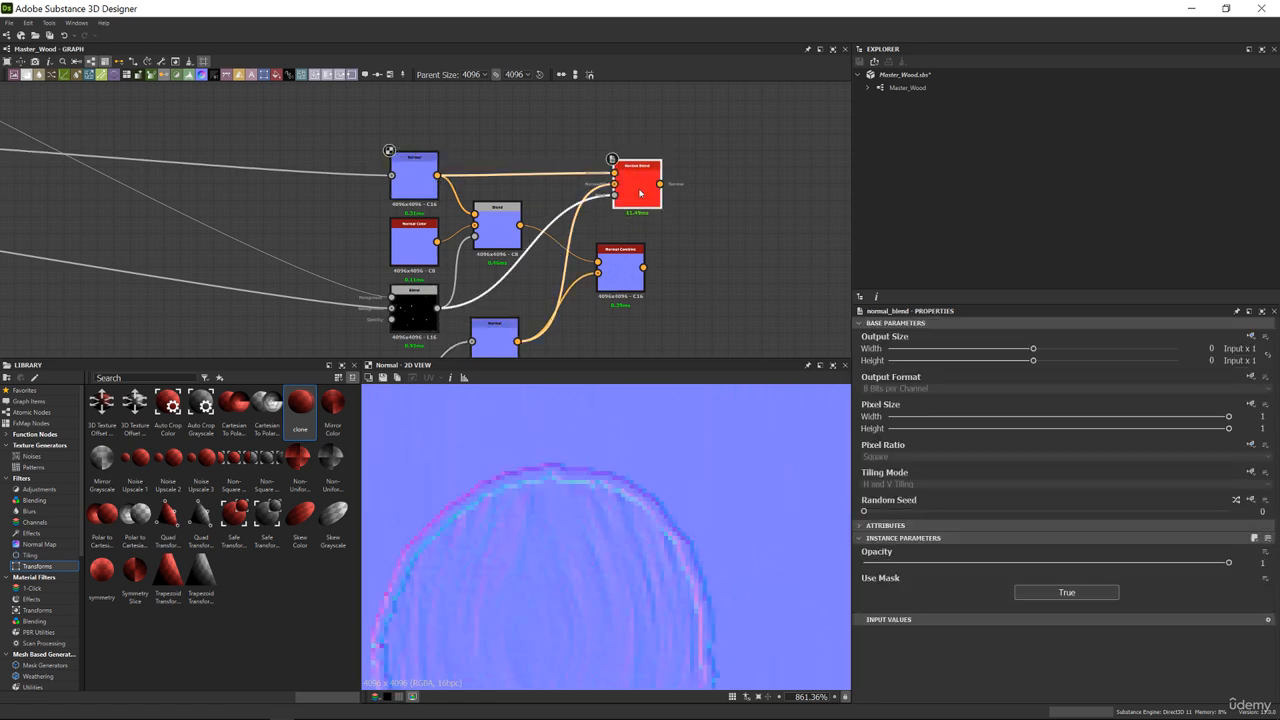
pyautogui.scroll(-5, 555, 507)
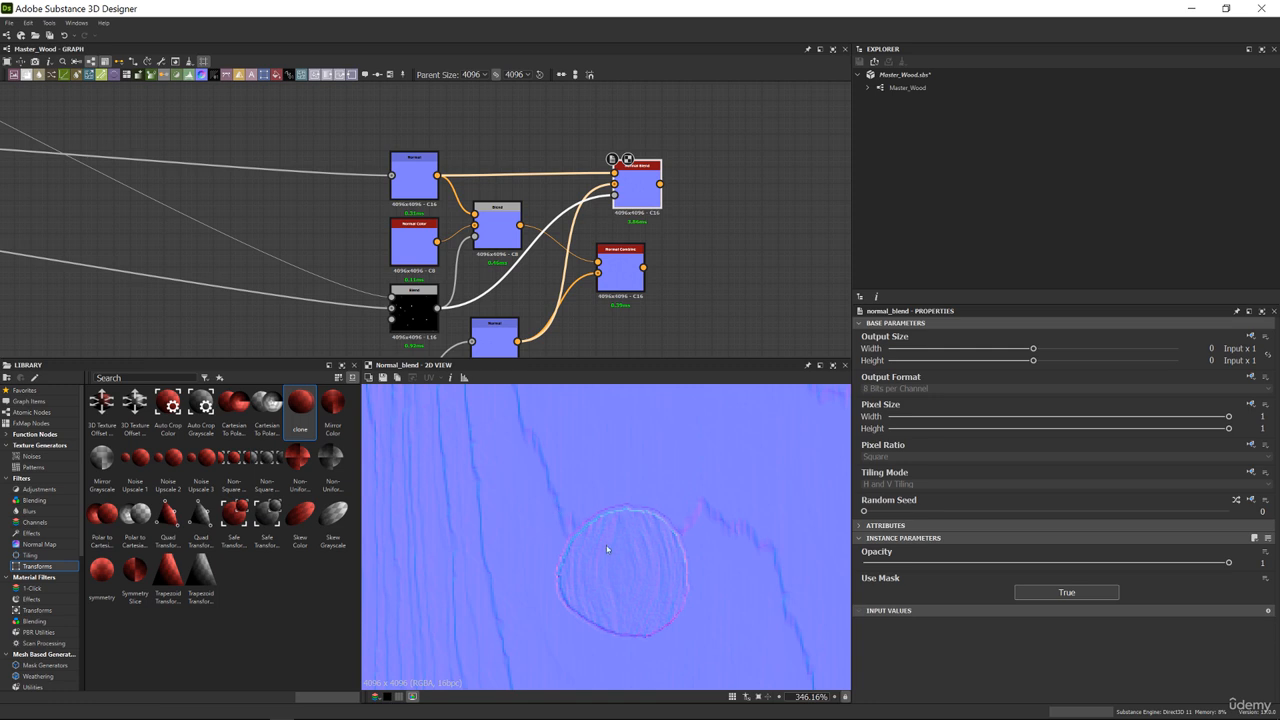
pyautogui.scroll(-10, 606, 549)
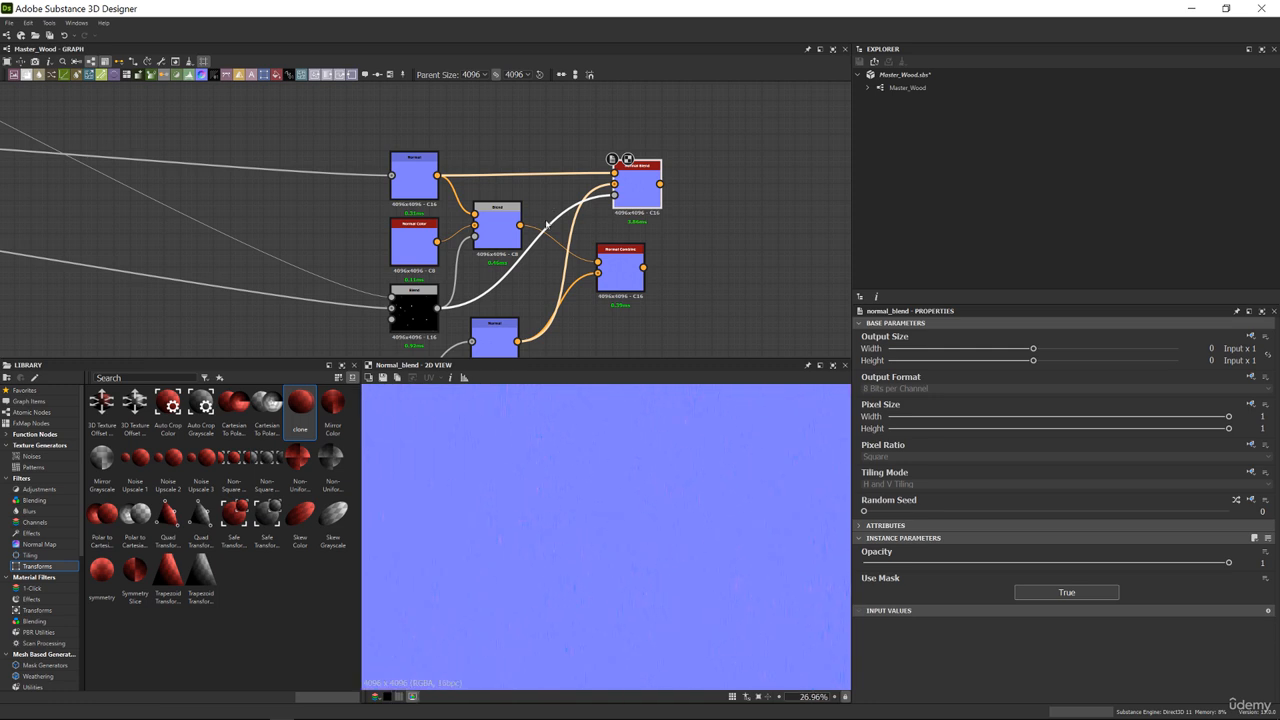
# Align the Normal Blend node directly above the Normal Combine node
pyautogui.moveTo(632, 187); pyautogui.dragTo(616, 185)
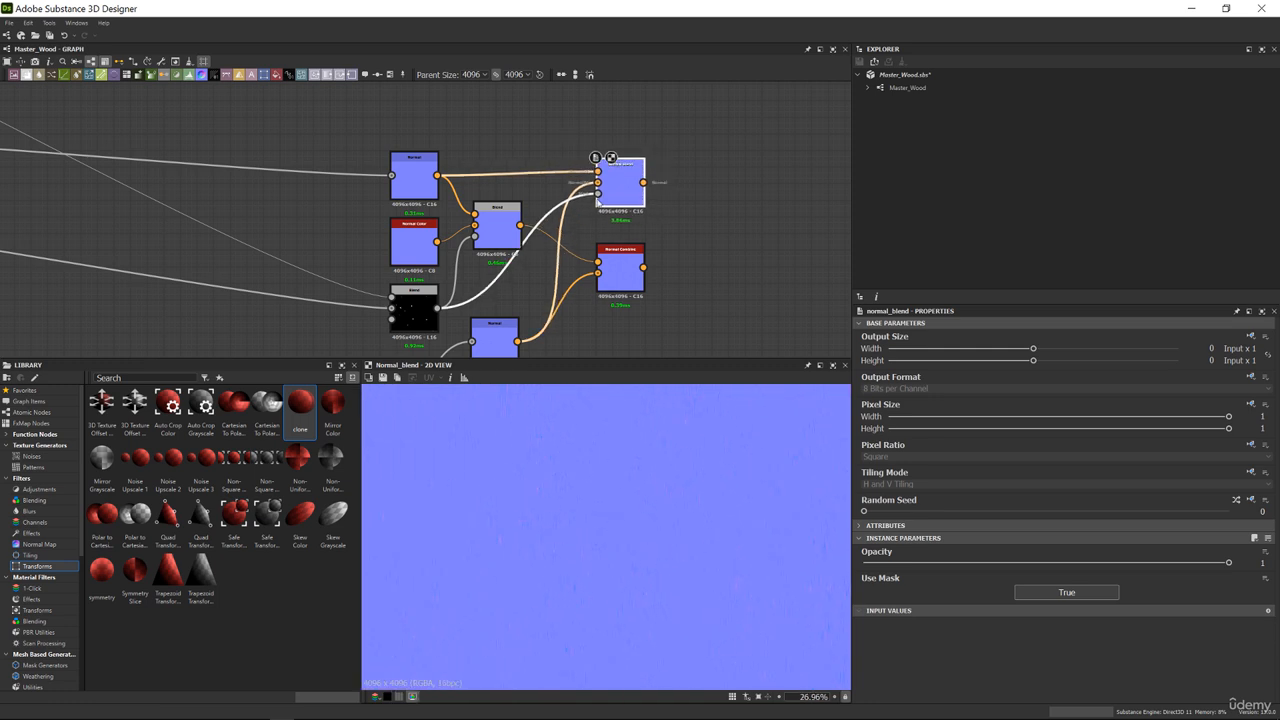
pyautogui.scroll(-5, 598, 200)
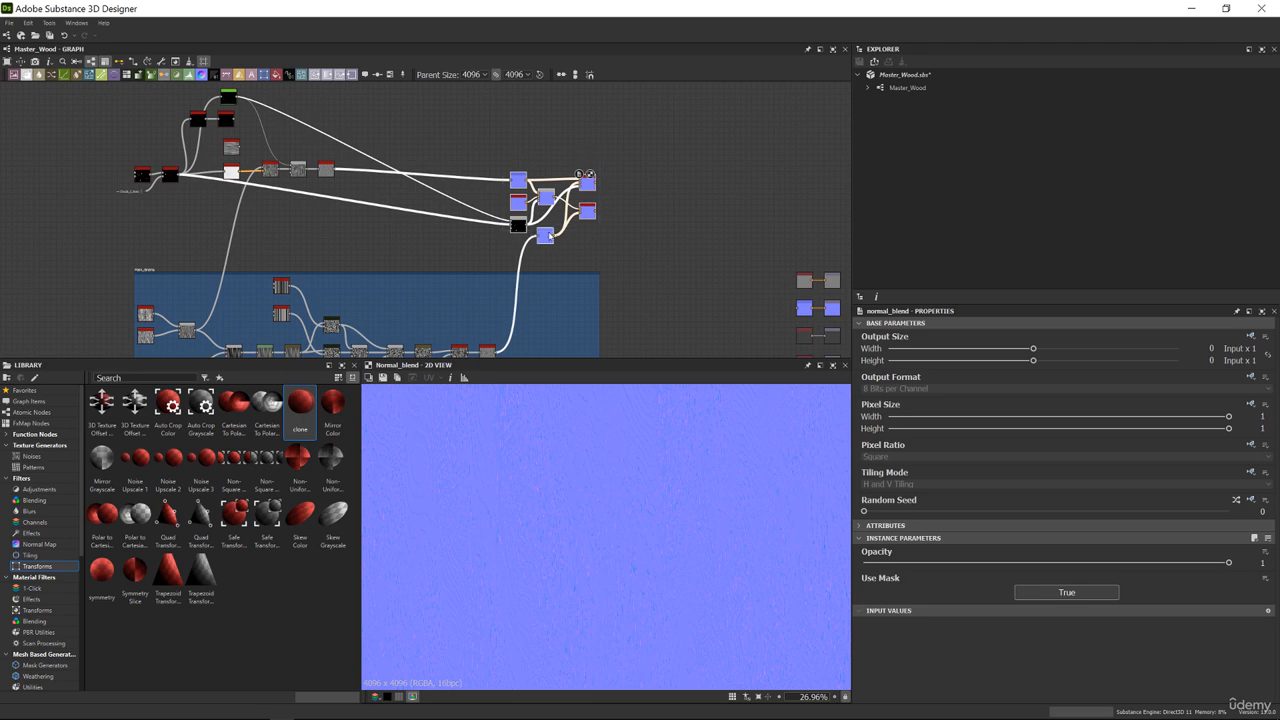
pyautogui.moveTo(549, 236); pyautogui.dragTo(560, 222)
# Preview the Blend of the two Gradient (Dynamic) nodes in the Main_Grains frame to examine the grain pattern
pyautogui.moveTo(469, 341); pyautogui.dragTo(617, 251, button='middle')
pyautogui.scroll(6, 583, 251)
pyautogui.moveTo(397, 271); pyautogui.dragTo(453, 326, button='middle')
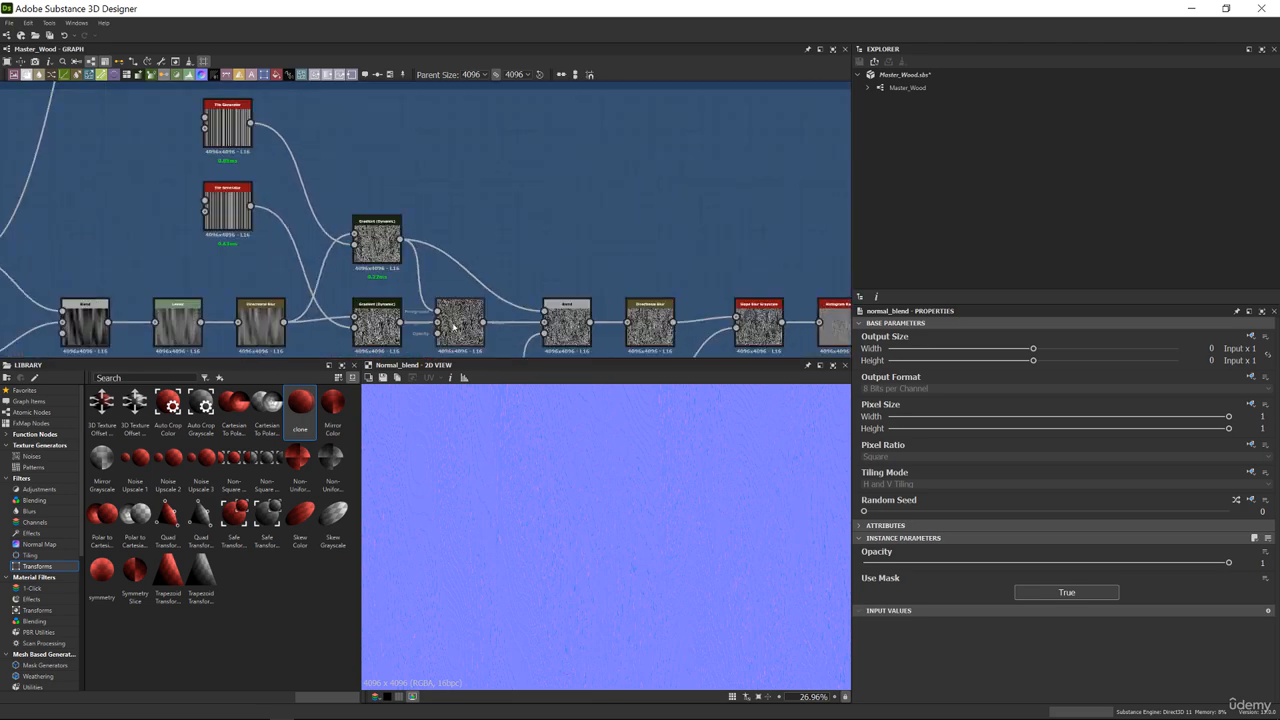
pyautogui.scroll(1, 455, 325)
pyautogui.doubleClick(460, 322)
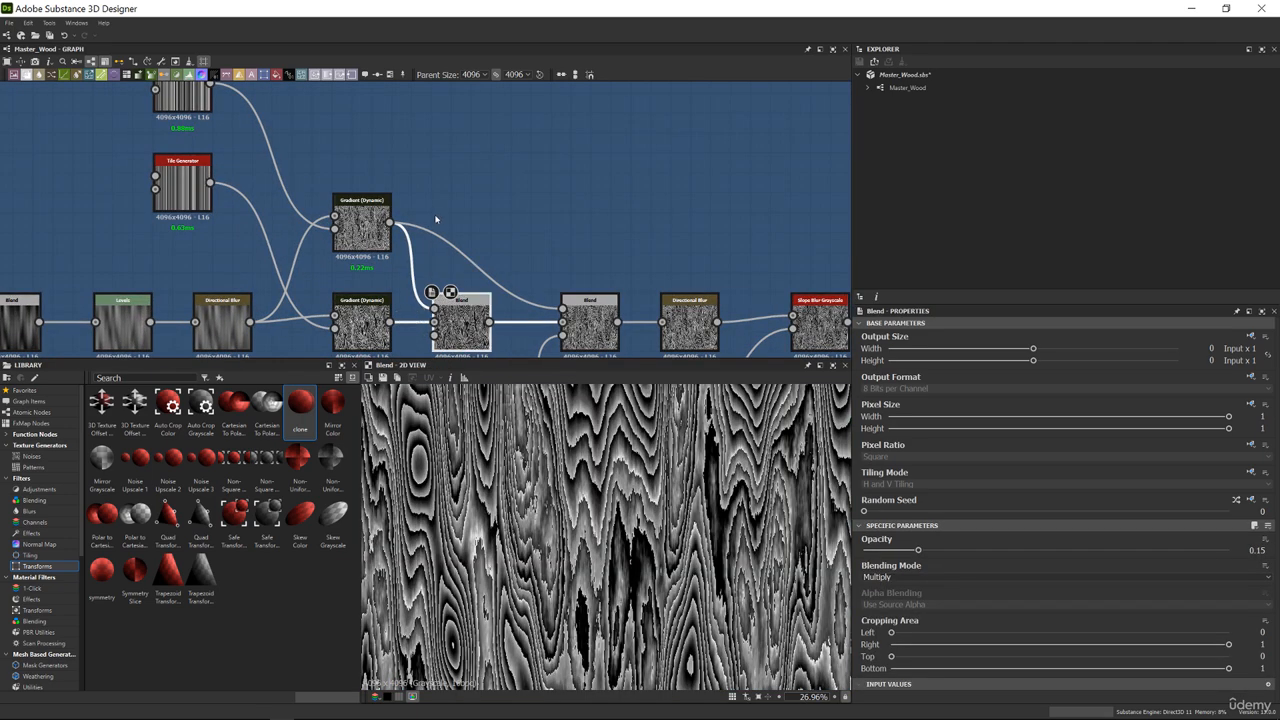
pyautogui.scroll(-4, 433, 204)
pyautogui.moveTo(394, 191); pyautogui.dragTo(324, 187, button='middle')
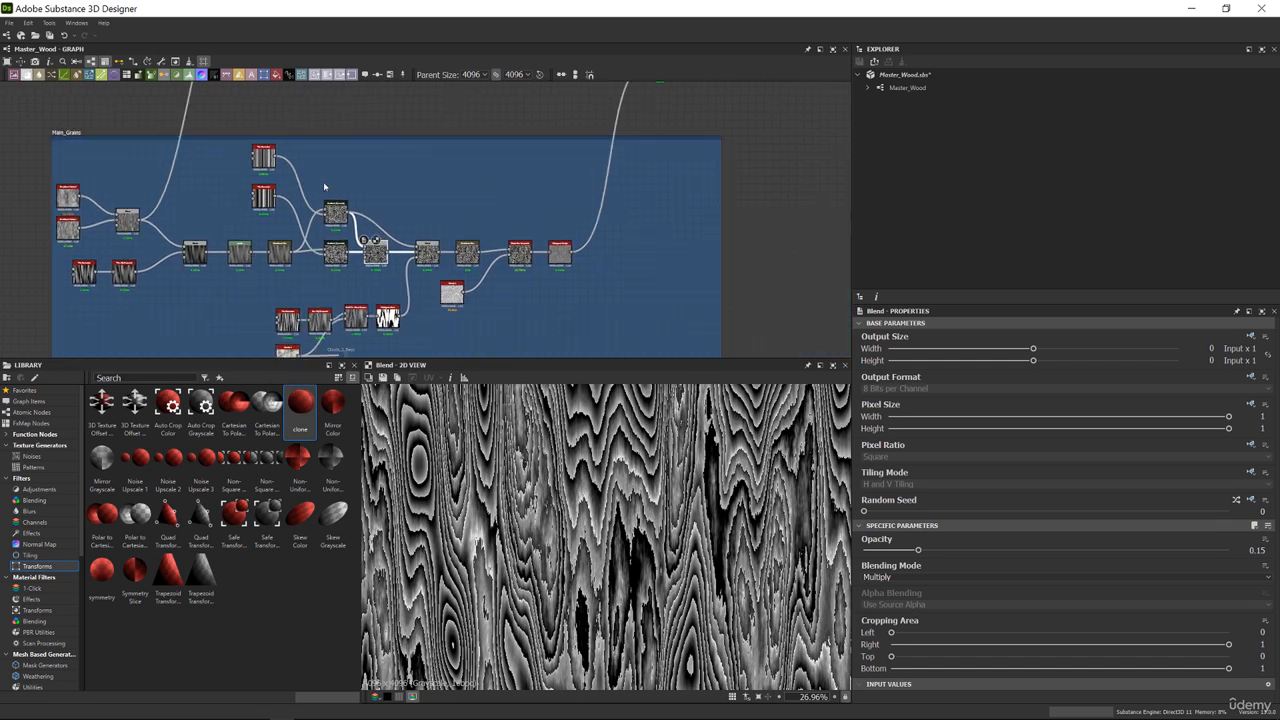
# Preview the Multi Directional Warp Grayscale node to examine the knot mask
pyautogui.moveTo(421, 164); pyautogui.dragTo(662, 348, button='middle')
pyautogui.scroll(3, 346, 166)
pyautogui.doubleClick(340, 189)
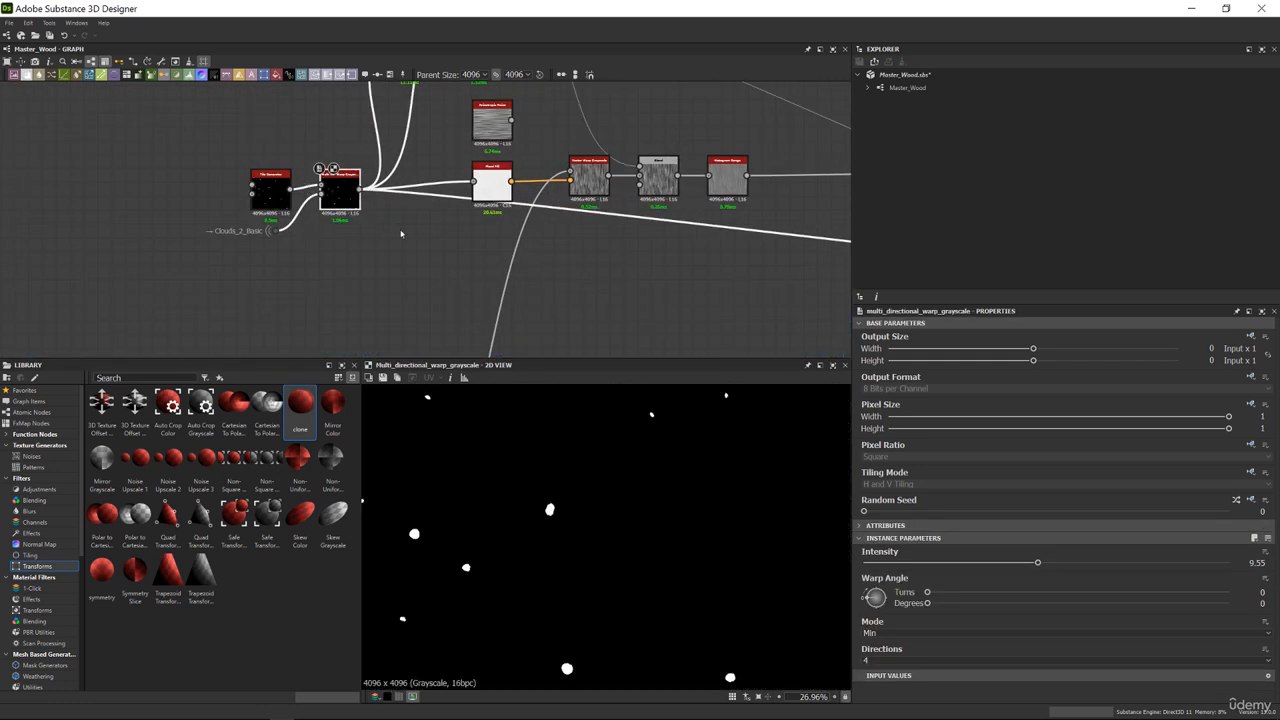
pyautogui.moveTo(401, 234); pyautogui.dragTo(409, 224, button='middle')
pyautogui.scroll(3, 375, 200)
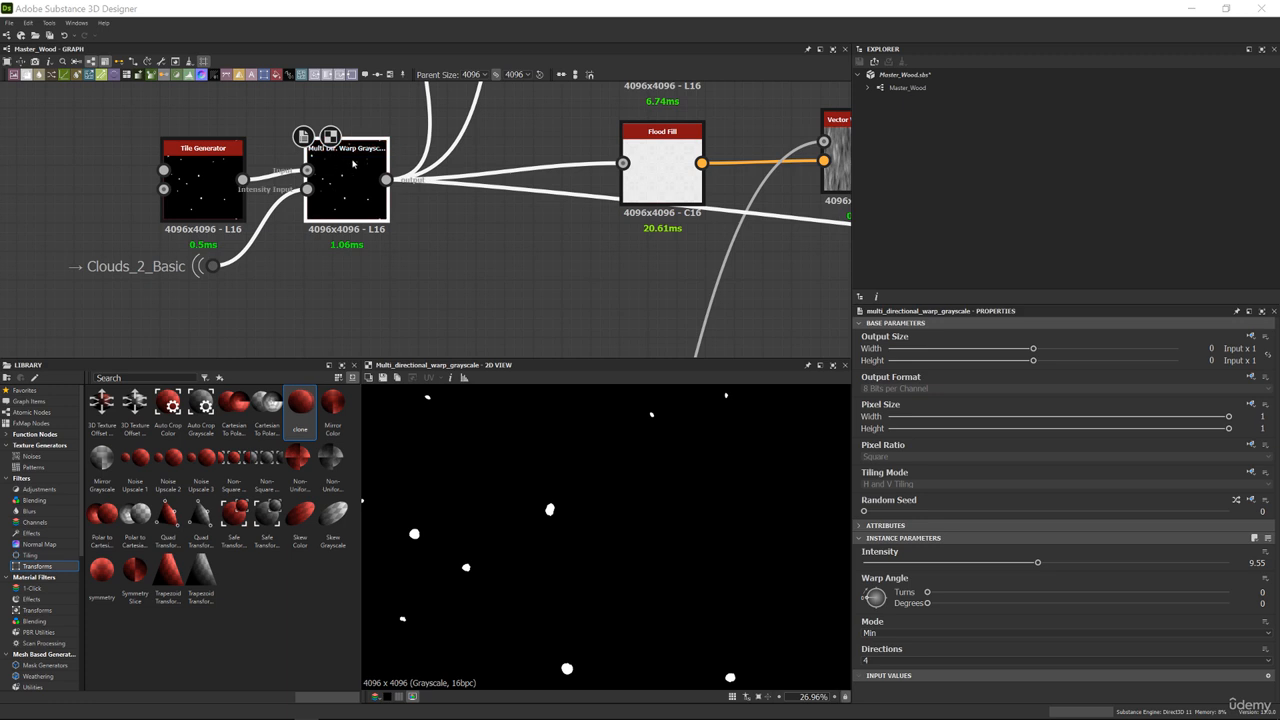
pyautogui.moveTo(430, 229); pyautogui.dragTo(419, 165, button='middle')
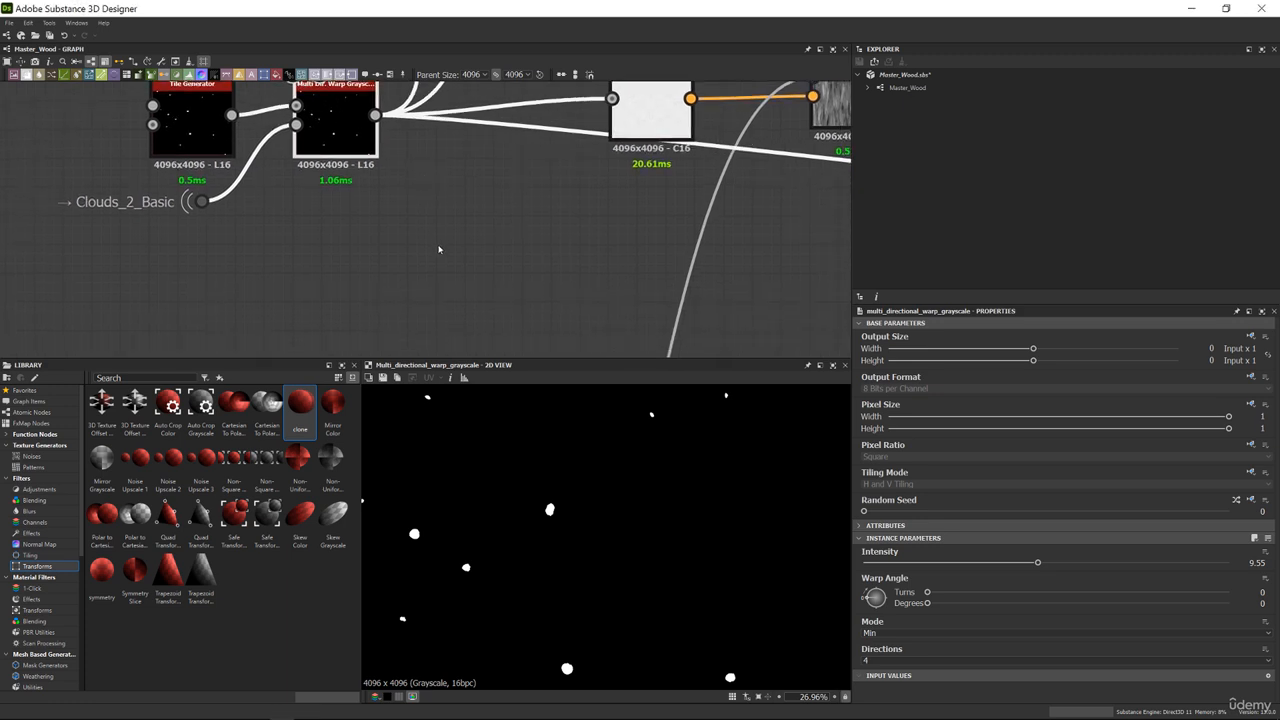
# Add a Blur HQ Grayscale node below the Multi Directional Warp Grayscale and connect the warp output to it
pyautogui.click(438, 246)
pyautogui.press('space')
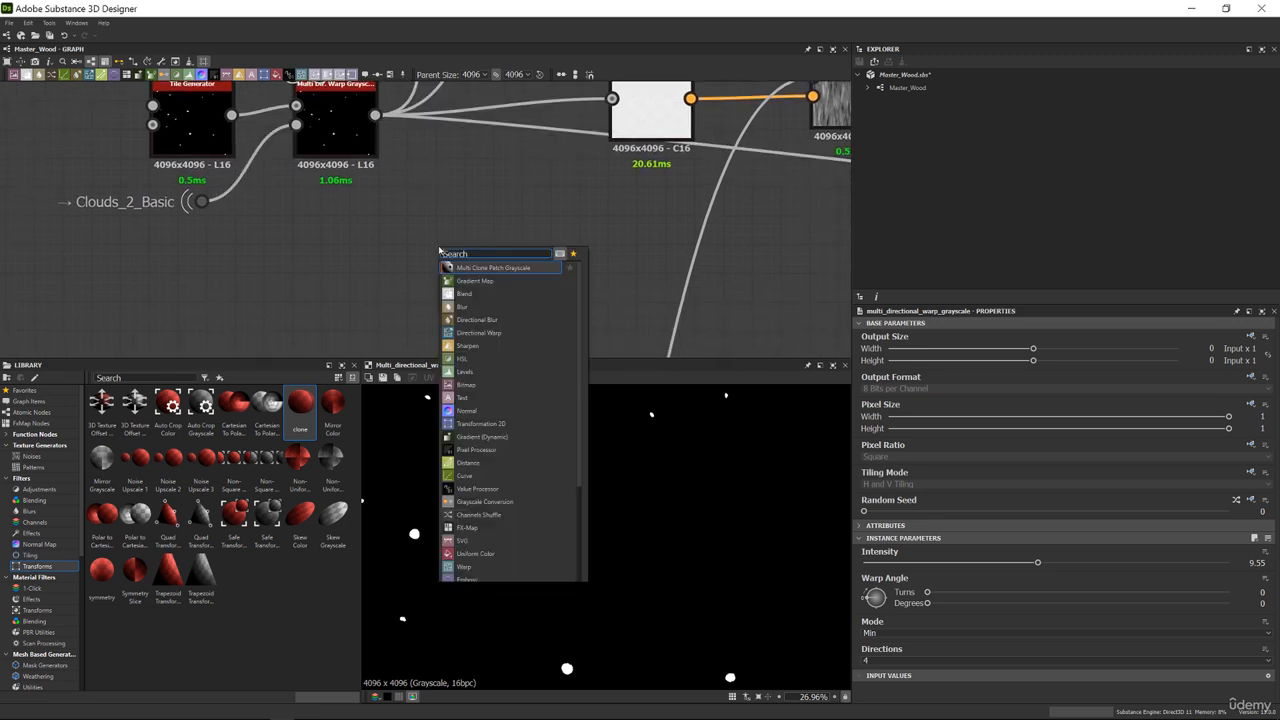
pyautogui.write('blur')
pyautogui.press('Down')
pyautogui.press('Down')
pyautogui.press('Return')
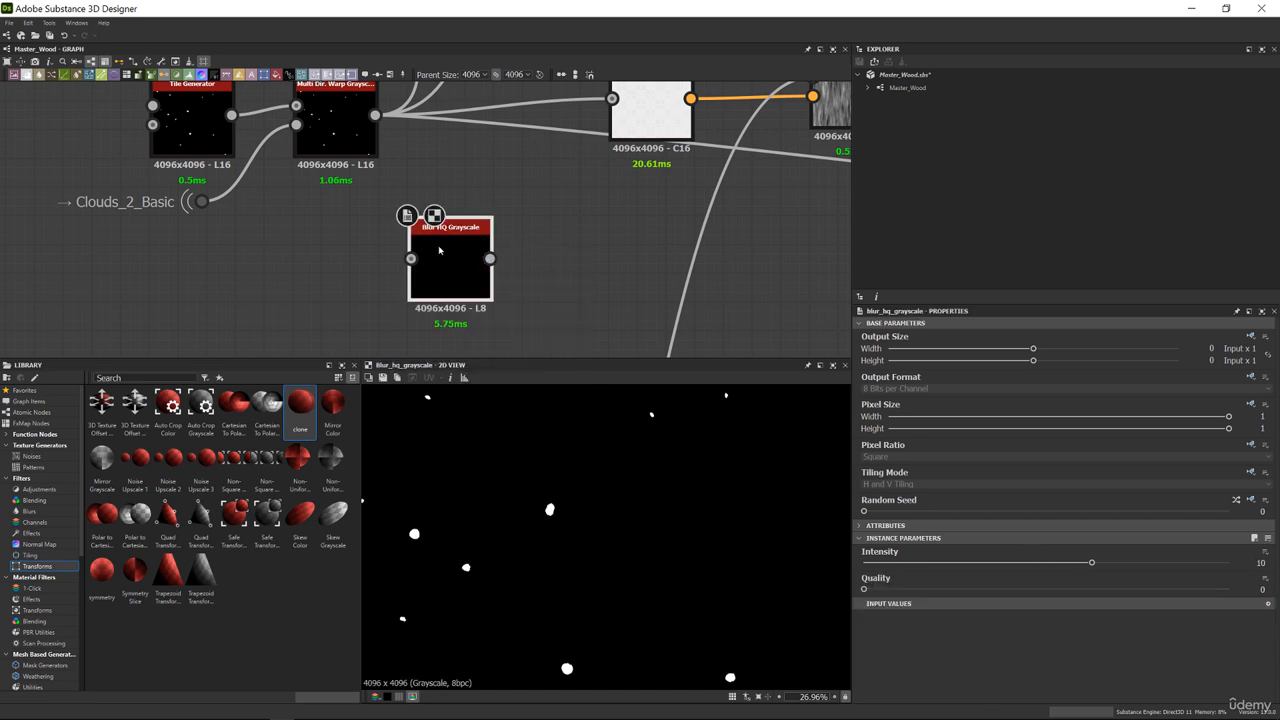
pyautogui.moveTo(375, 115); pyautogui.dragTo(410, 258)
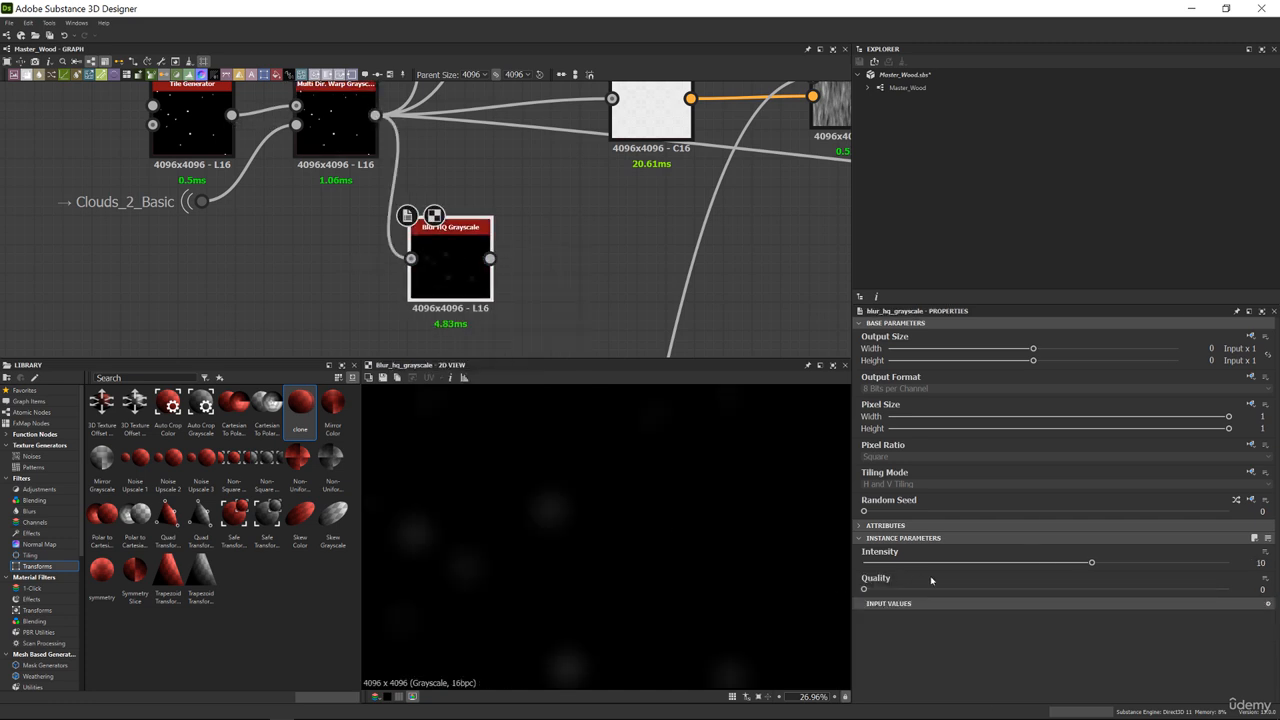
# Set the Blur HQ Grayscale intensity to 4.16 and shift the node closer beneath the warp node
pyautogui.moveTo(872, 564); pyautogui.dragTo(958, 564)
pyautogui.scroll(-3, 521, 498)
pyautogui.moveTo(451, 281); pyautogui.dragTo(423, 295)
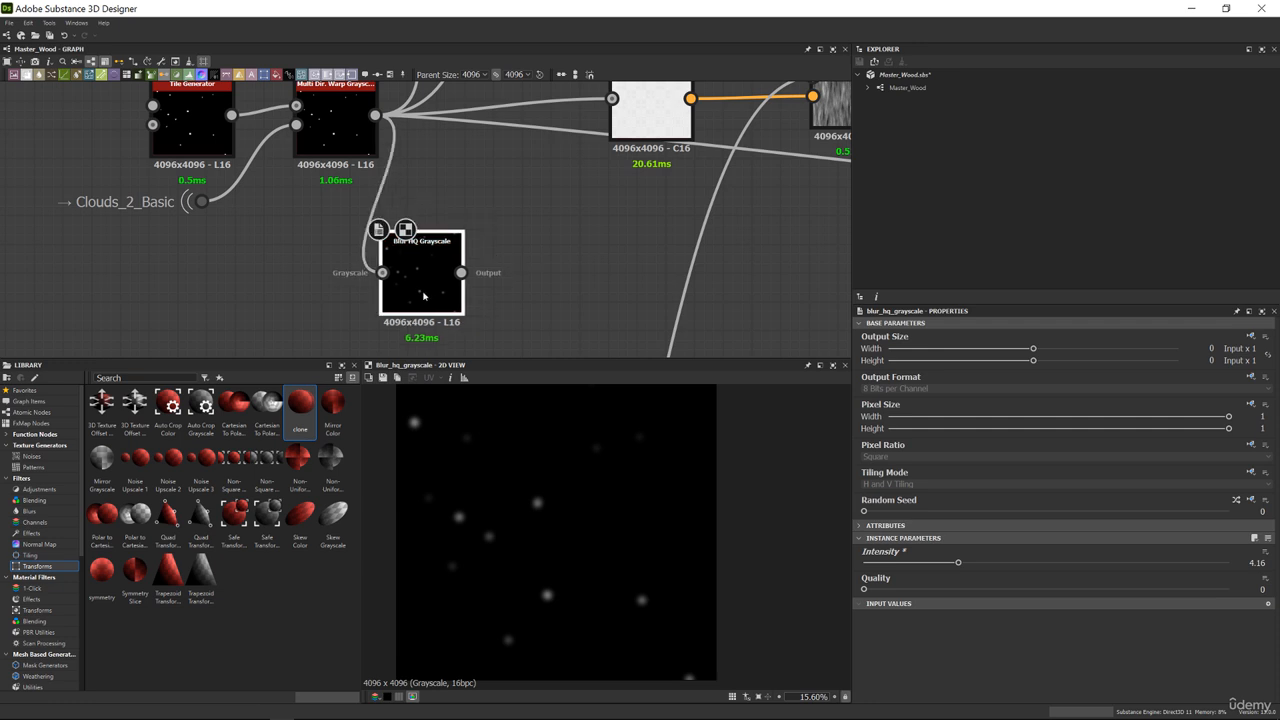
# Add an Auto Levels node after the Blur HQ Grayscale and set the blur's intensity to 6.08
pyautogui.press('space')
pyautogui.write('au')
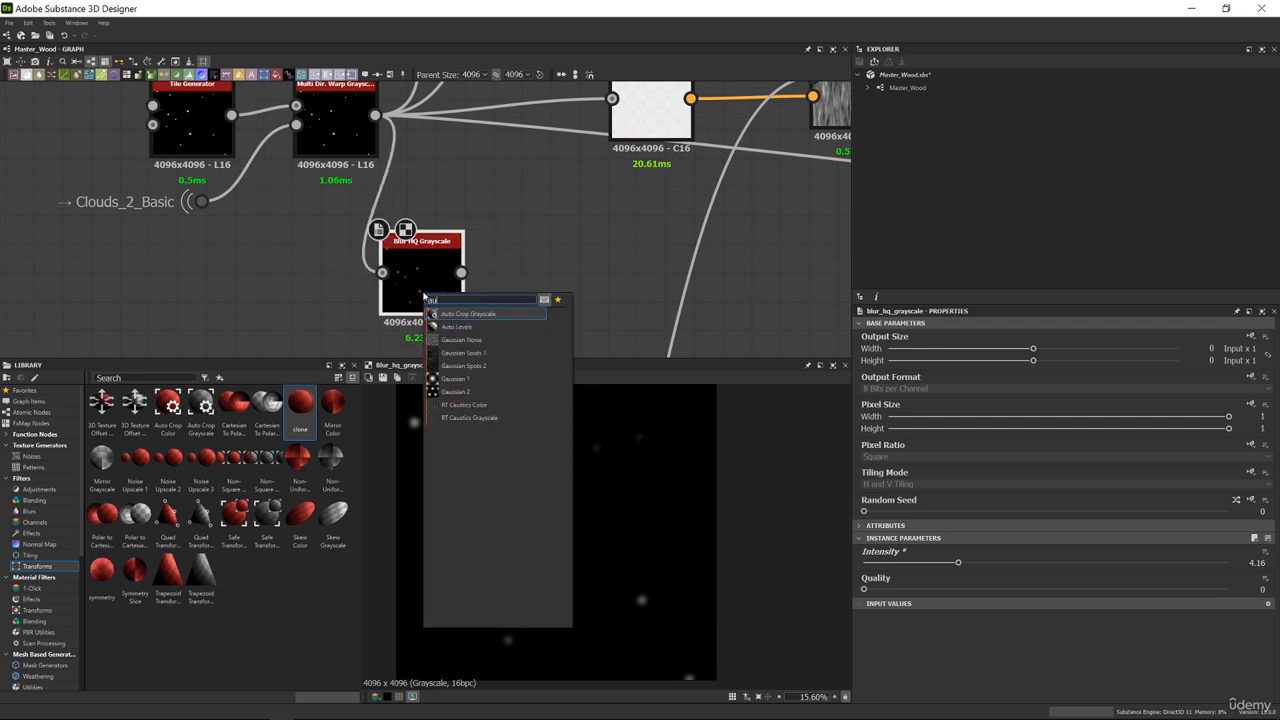
pyautogui.press('Down')
pyautogui.press('Return')
pyautogui.scroll(5, 465, 442)
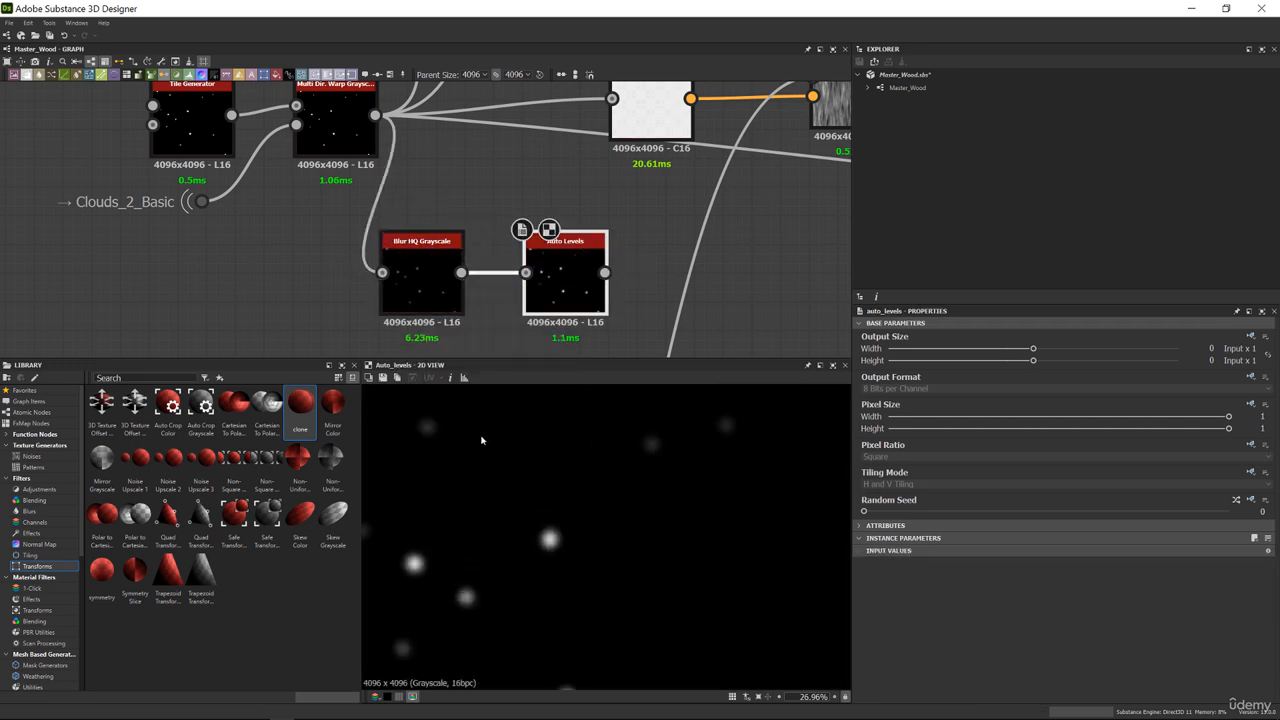
pyautogui.scroll(-8, 555, 440)
pyautogui.scroll(7, 565, 434)
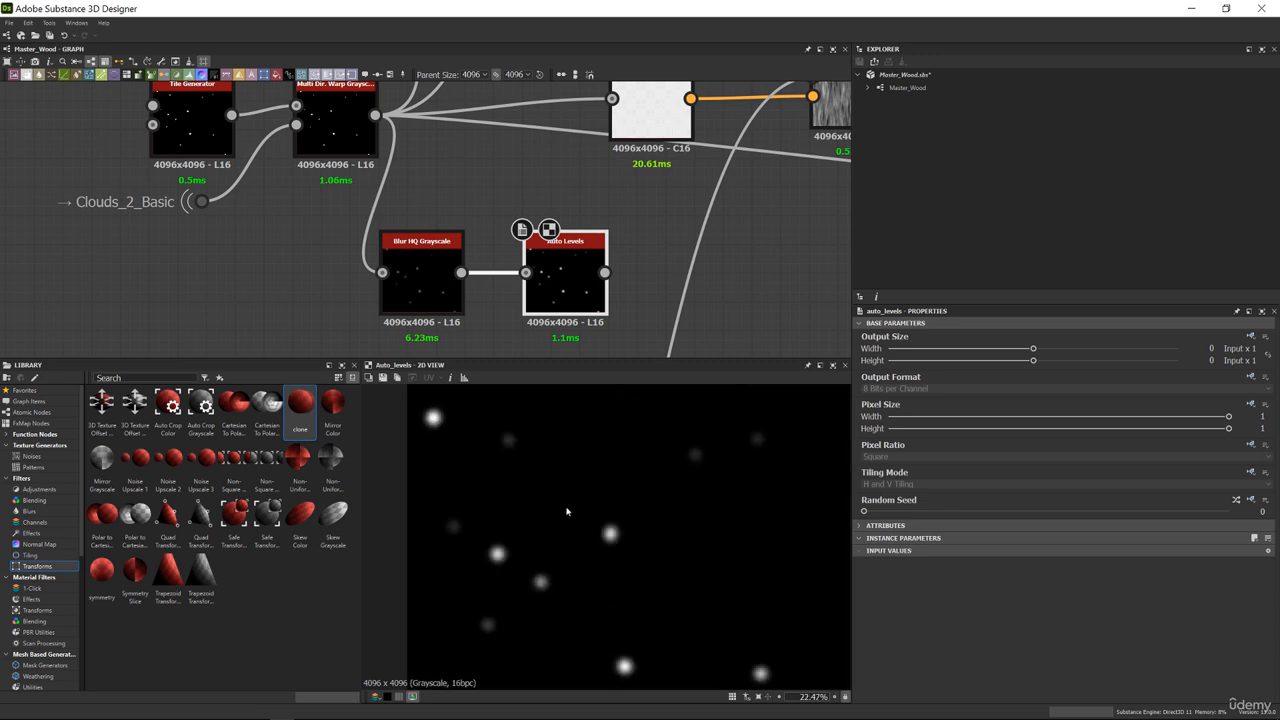
pyautogui.click(410, 251)
pyautogui.moveTo(957, 563); pyautogui.dragTo(1003, 561)
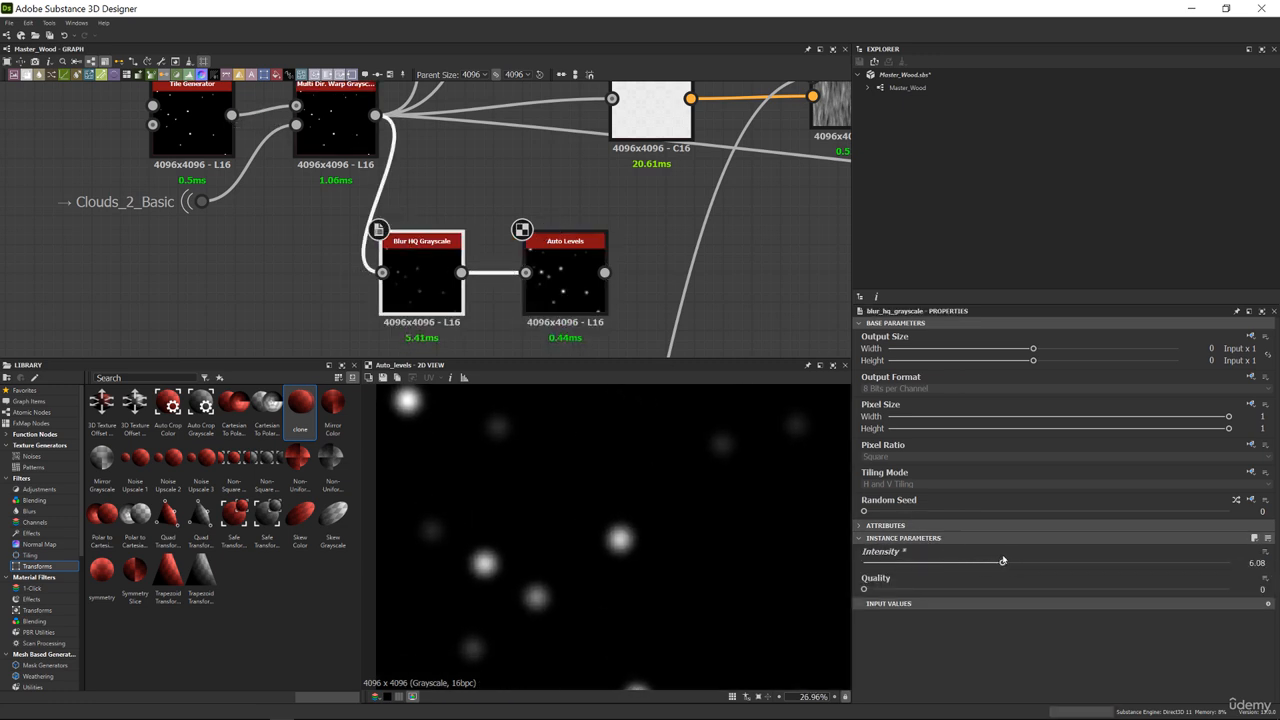
# Move the Blend that feeds the Levels node closer to its input nodes in the main grain frame
pyautogui.scroll(-5, 584, 198)
pyautogui.moveTo(575, 255); pyautogui.dragTo(414, 87, button='middle')
pyautogui.moveTo(549, 279); pyautogui.dragTo(588, 198, button='middle')
pyautogui.scroll(3, 517, 230)
pyautogui.scroll(2, 423, 265)
pyautogui.moveTo(279, 275); pyautogui.dragTo(566, 263, button='middle')
pyautogui.click(566, 263)
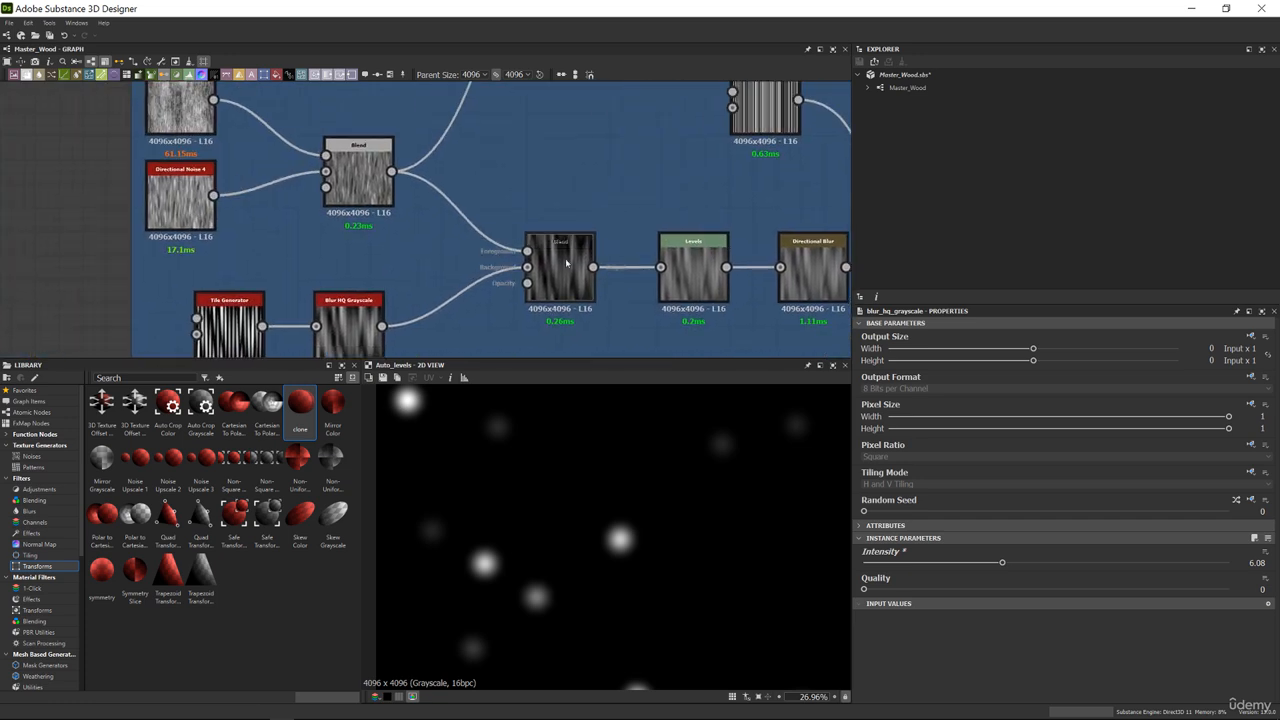
pyautogui.moveTo(566, 265); pyautogui.dragTo(507, 265)
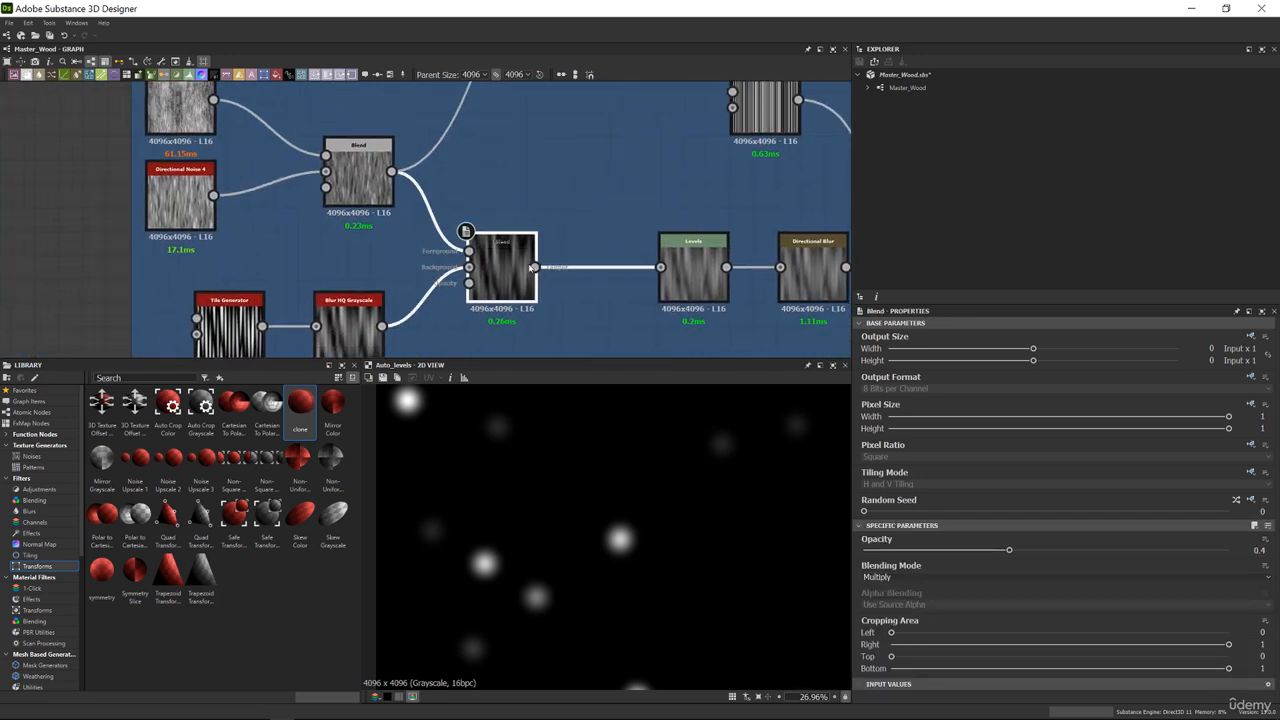
# Move the Levels and Directional Blur nodes towards the Blend to free space before the Gradient (Dynamic) nodes
pyautogui.moveTo(678, 265); pyautogui.dragTo(505, 265, button='middle')
pyautogui.click(505, 265)
pyautogui.moveTo(505, 265); pyautogui.dragTo(409, 265)
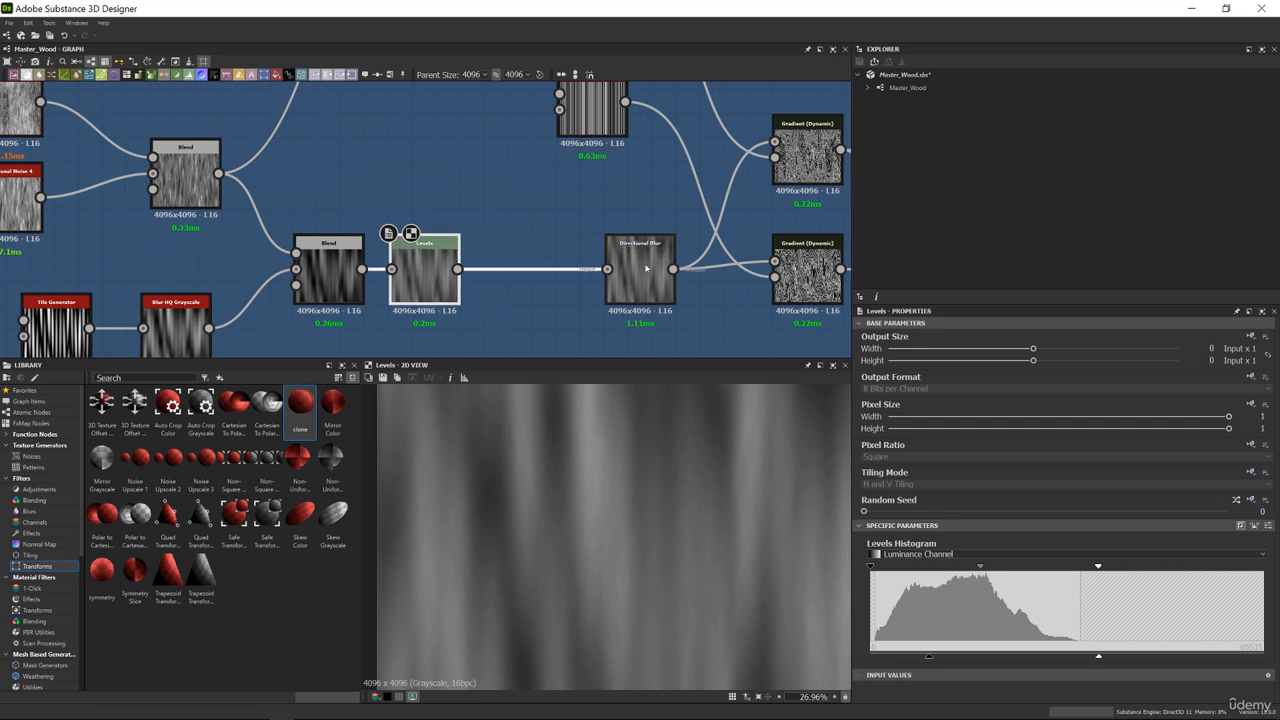
pyautogui.click(622, 265)
pyautogui.moveTo(622, 265); pyautogui.dragTo(480, 262)
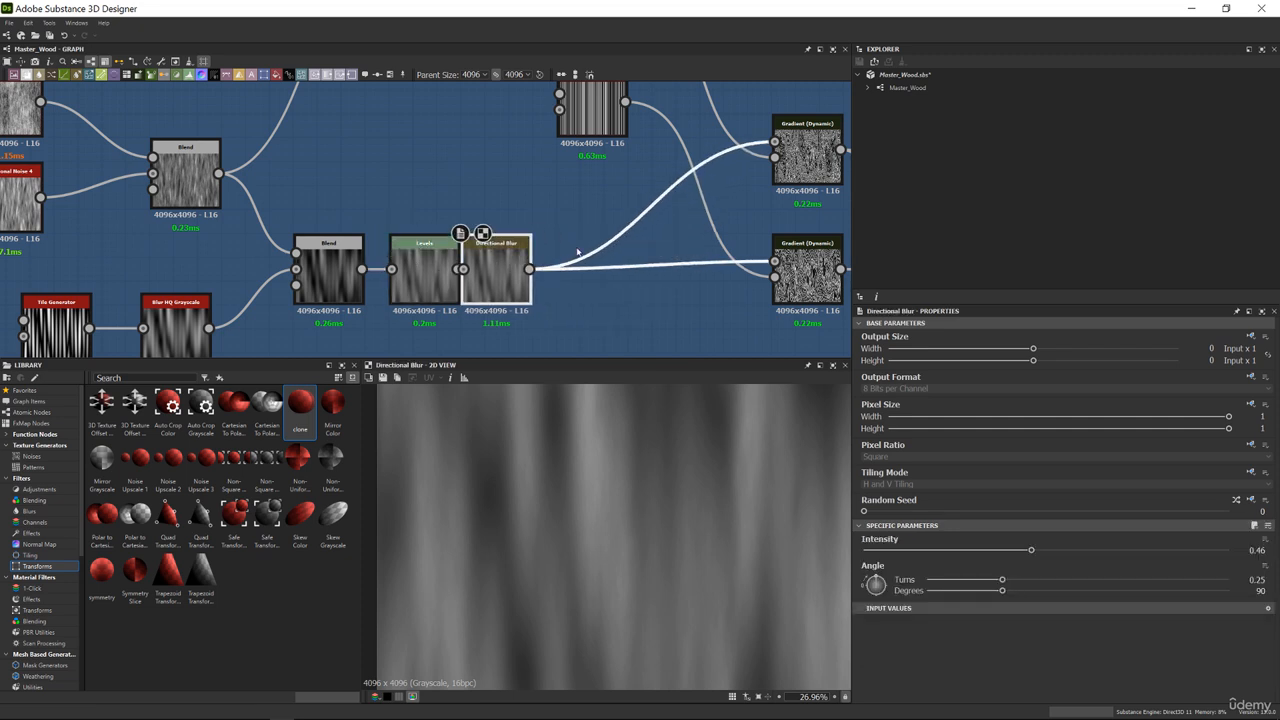
pyautogui.moveTo(480, 262); pyautogui.dragTo(329, 274, button='middle')
pyautogui.moveTo(380, 272); pyautogui.dragTo(387, 266)
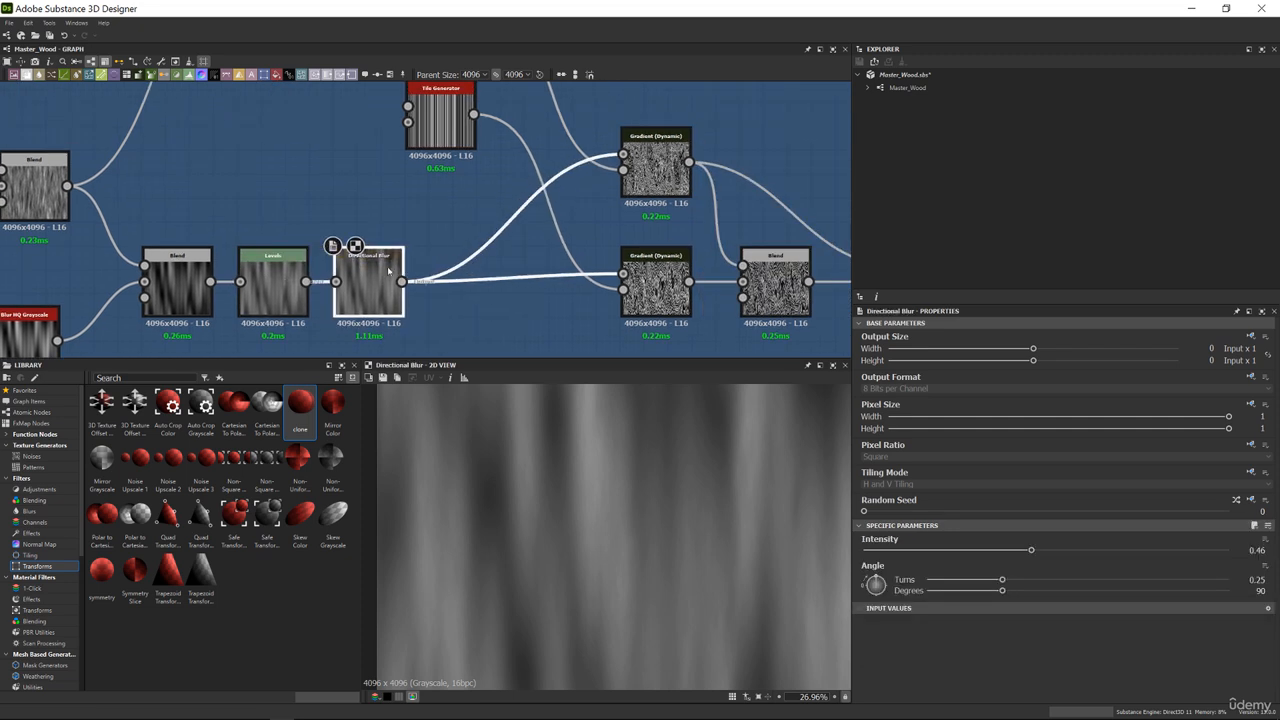
# Insert a Non Uniform Directional Warp Grayscale after the Directional Blur and also connect the blur output to its Warp Angle Input
pyautogui.press('space')
pyautogui.write('non')
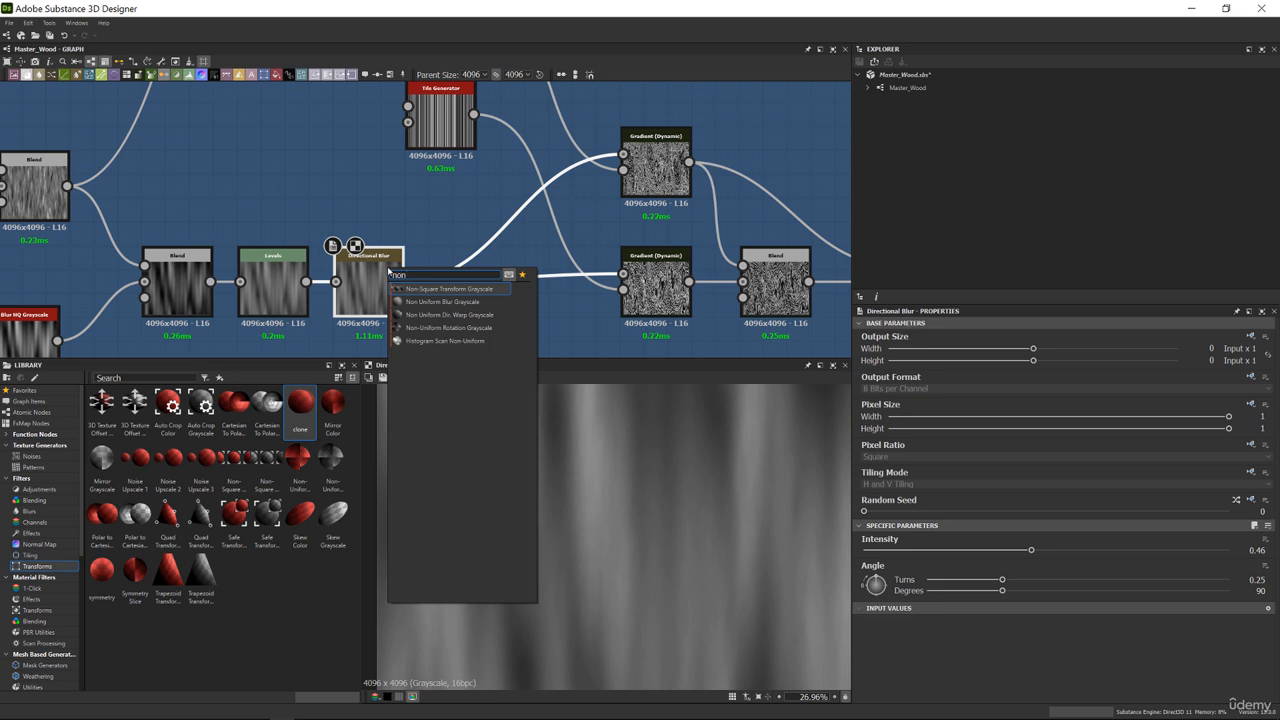
pyautogui.press('Down')
pyautogui.press('Down')
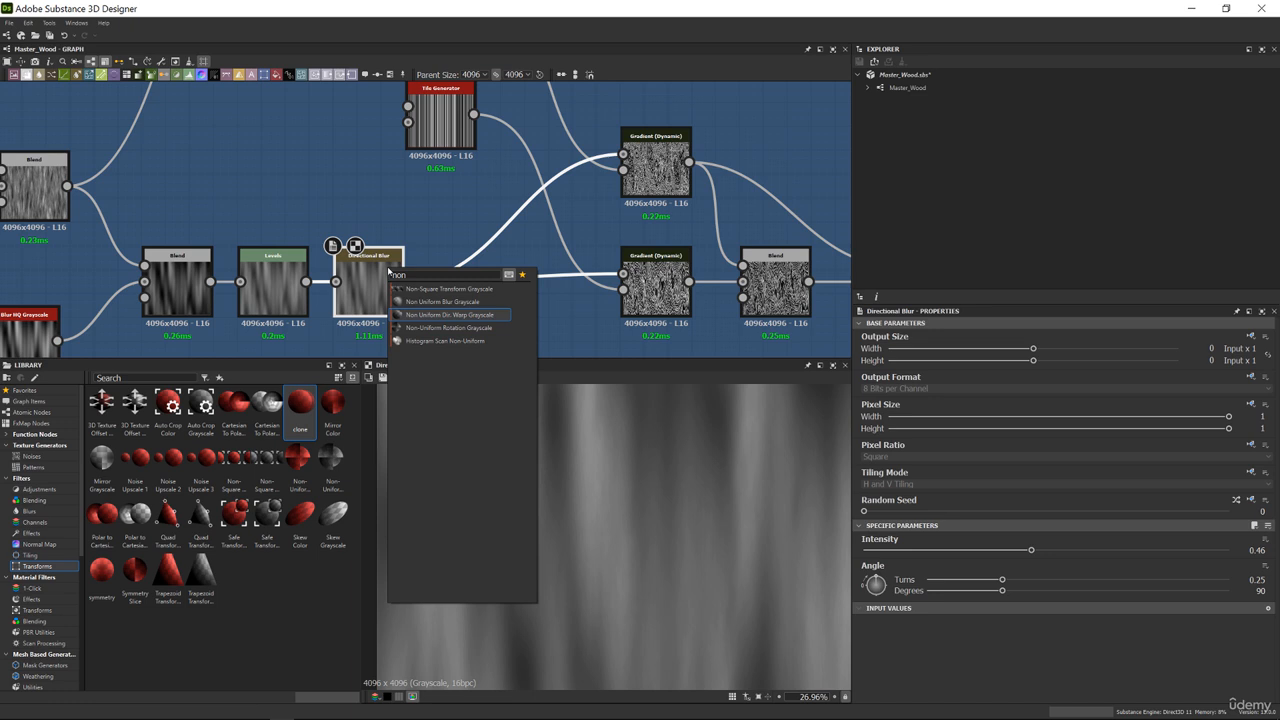
pyautogui.press('Return')
pyautogui.moveTo(483, 265); pyautogui.dragTo(505, 300)
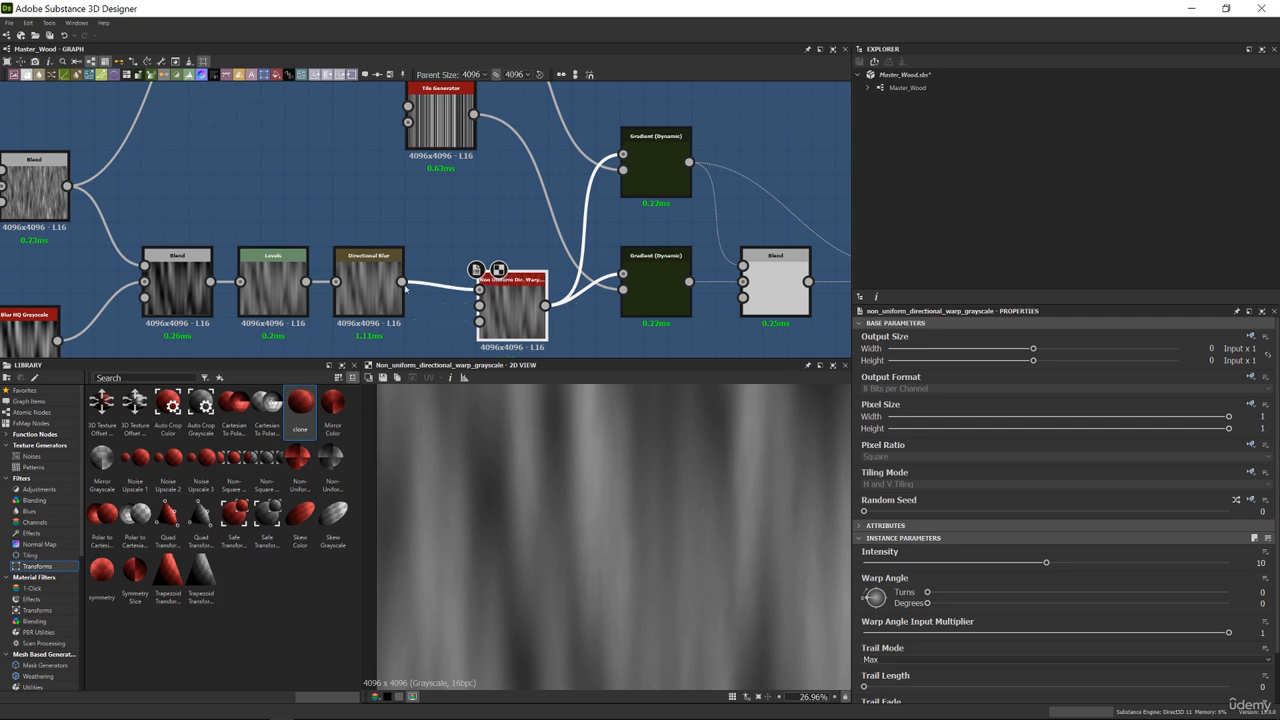
pyautogui.moveTo(473, 323); pyautogui.dragTo(479, 321)
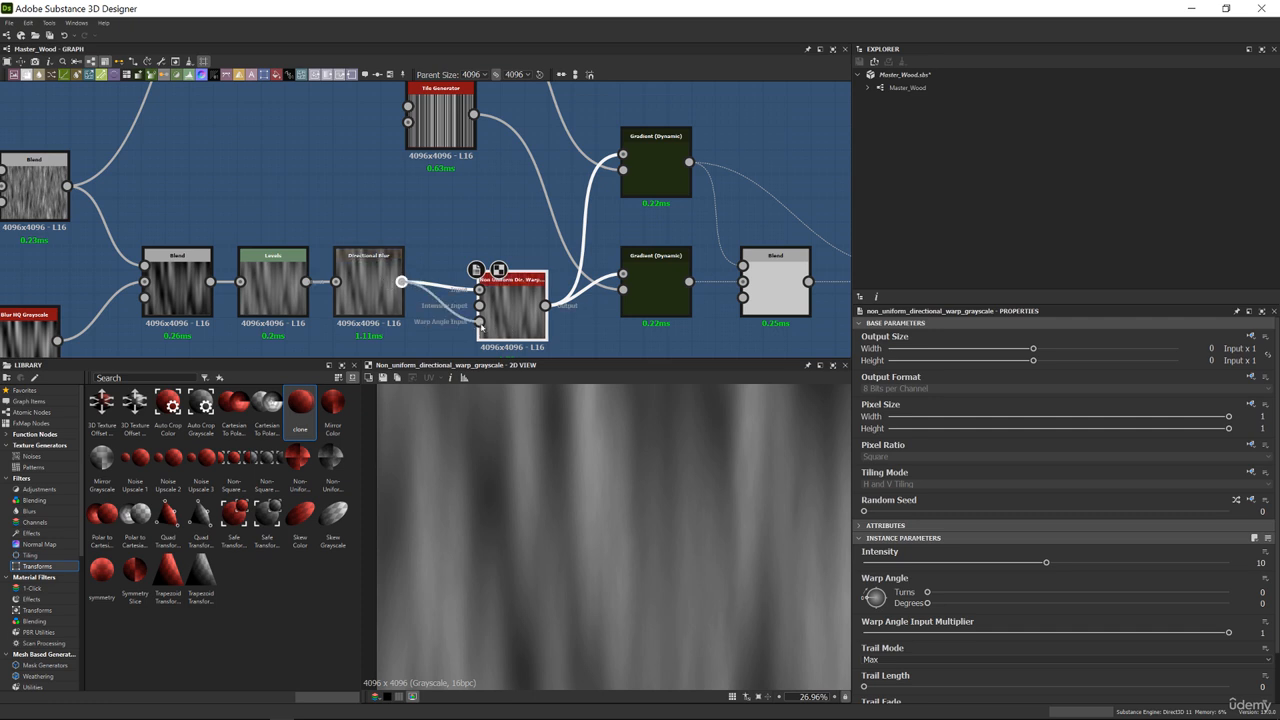
pyautogui.moveTo(525, 286); pyautogui.dragTo(525, 262)
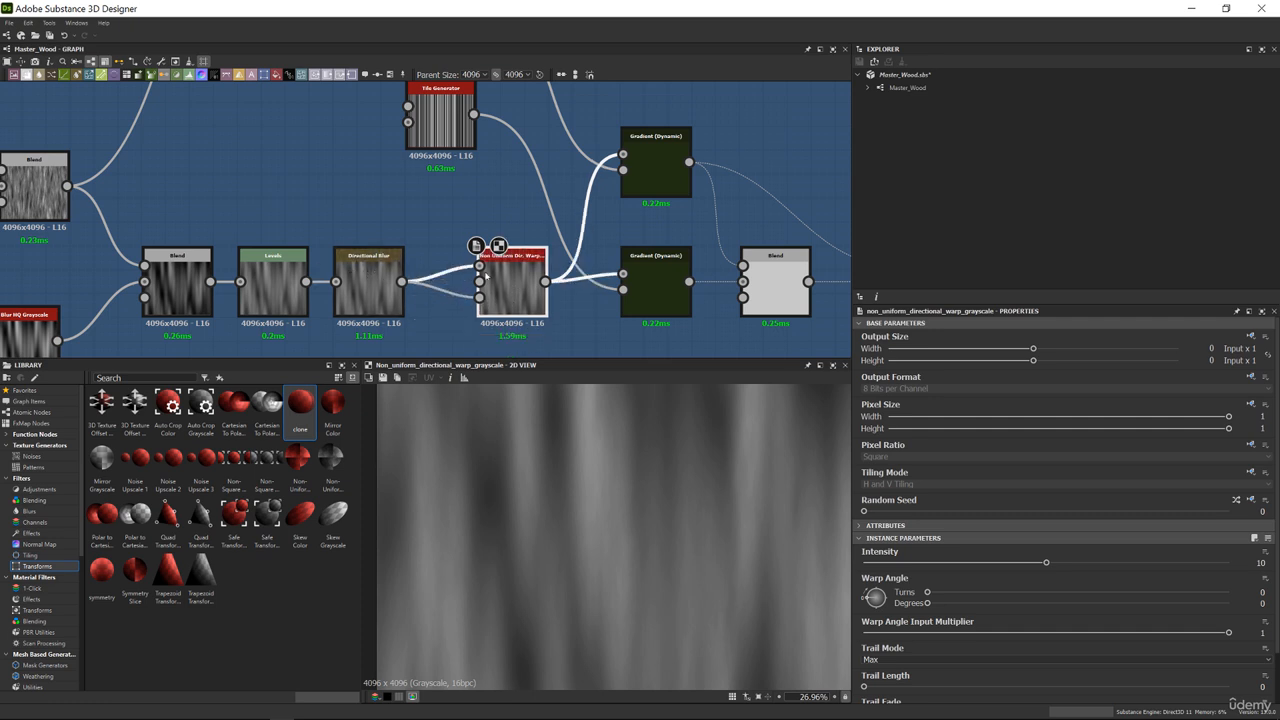
# Connect the Auto Levels knot mask to the Intensity Input of the Non Uniform Directional Warp Grayscale
pyautogui.scroll(-4, 456, 261)
pyautogui.moveTo(371, 158); pyautogui.dragTo(402, 90, button='middle')
pyautogui.scroll(-2, 377, 252)
pyautogui.scroll(5, 350, 194)
pyautogui.scroll(-4, 400, 208)
pyautogui.scroll(4, 450, 228)
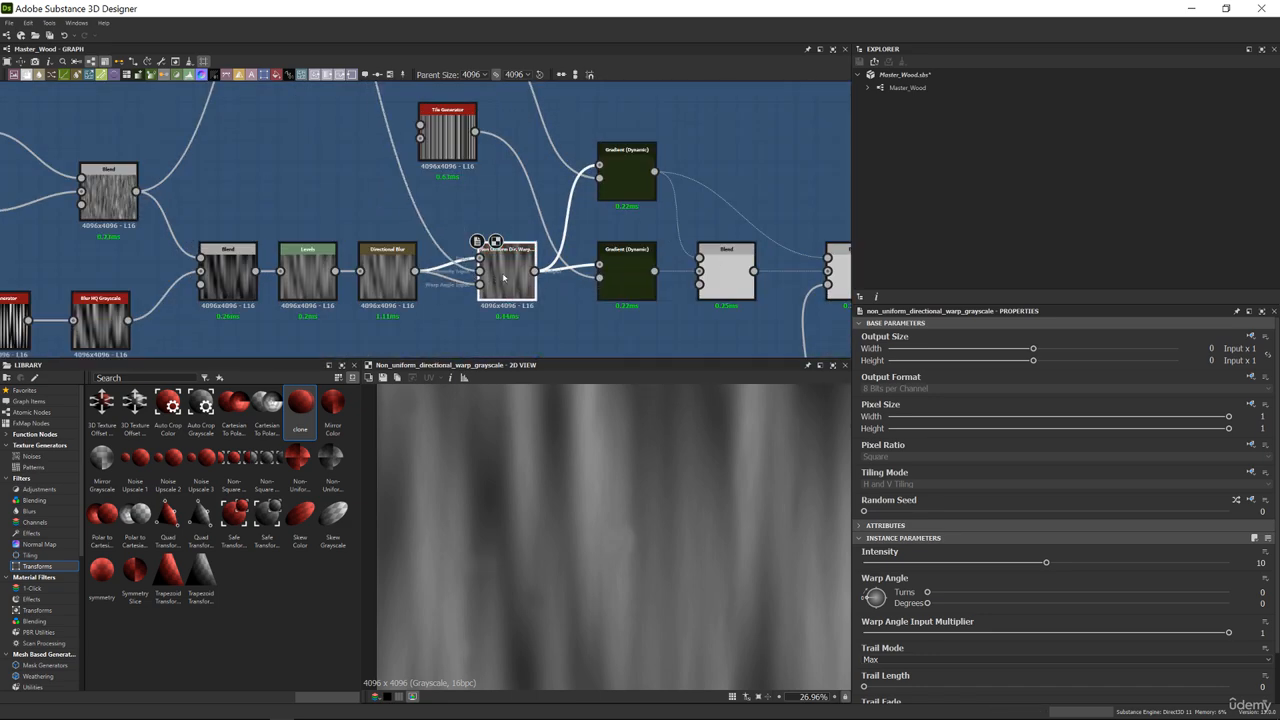
# Compare the Directional Blur preview with the Non Uniform Directional Warp preview around a knot
pyautogui.scroll(-5, 669, 548)
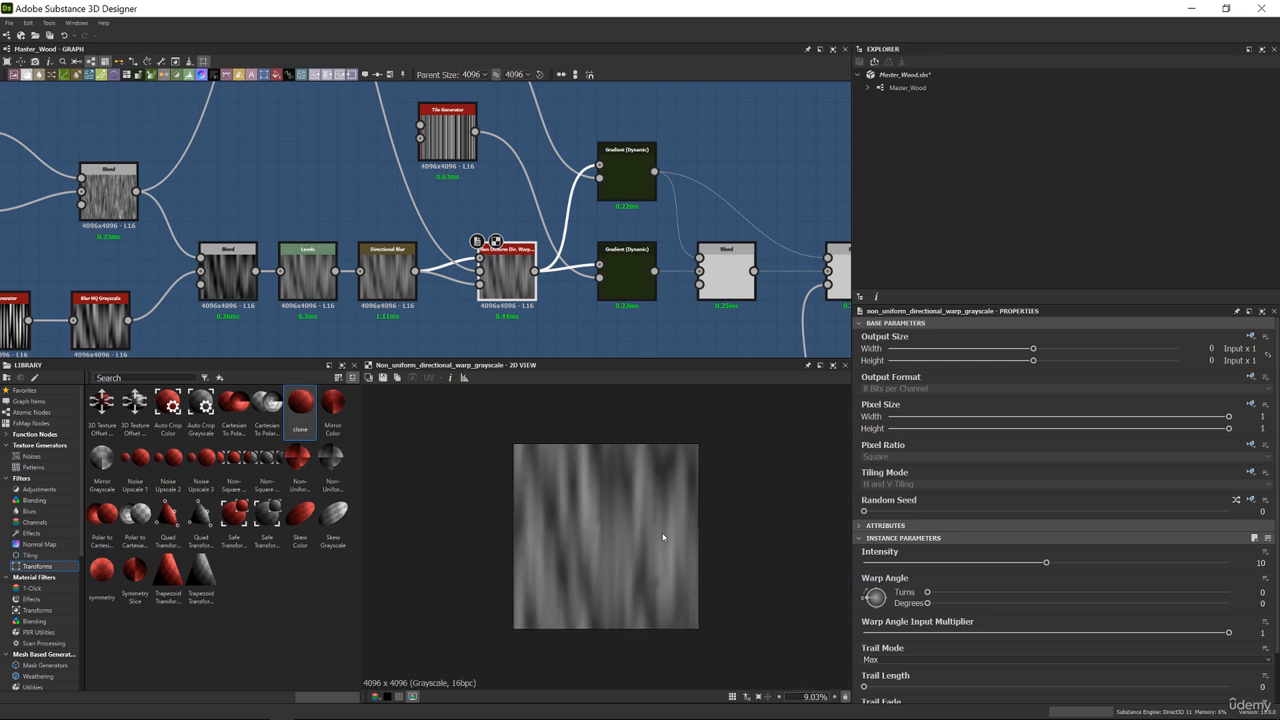
pyautogui.scroll(5, 663, 534)
pyautogui.scroll(5, 400, 262)
pyautogui.click(405, 269)
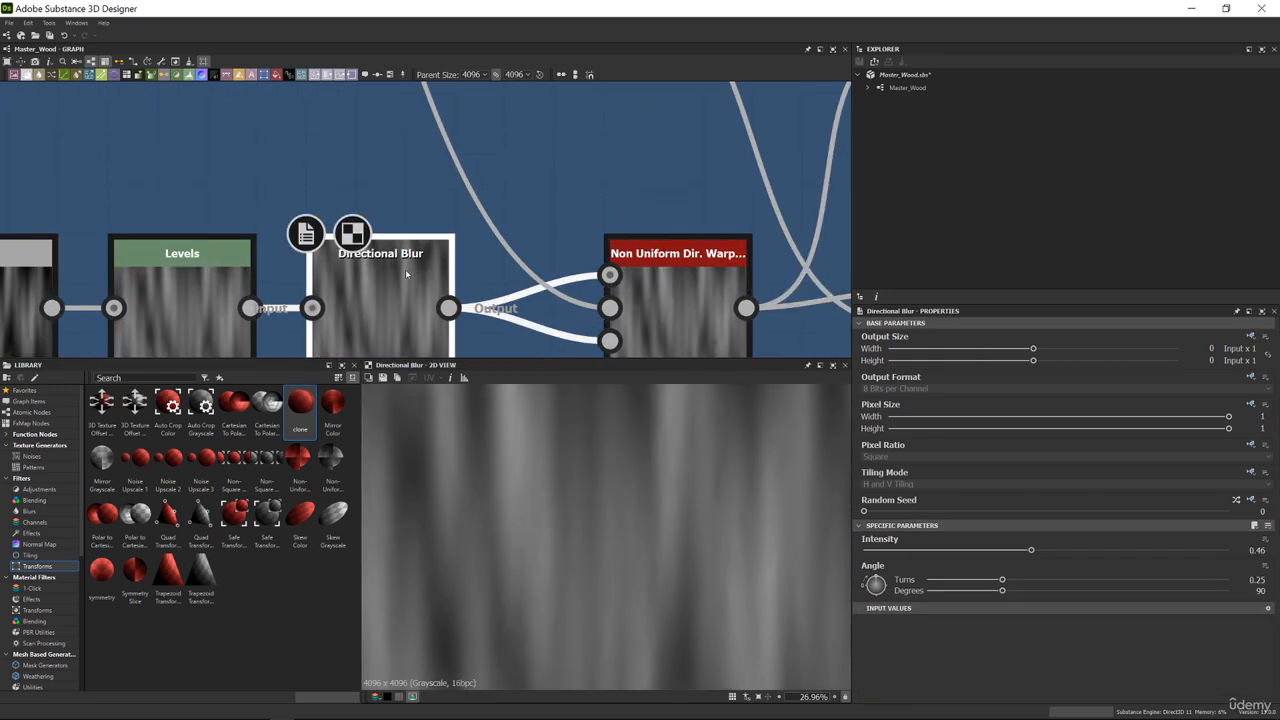
pyautogui.click(731, 322)
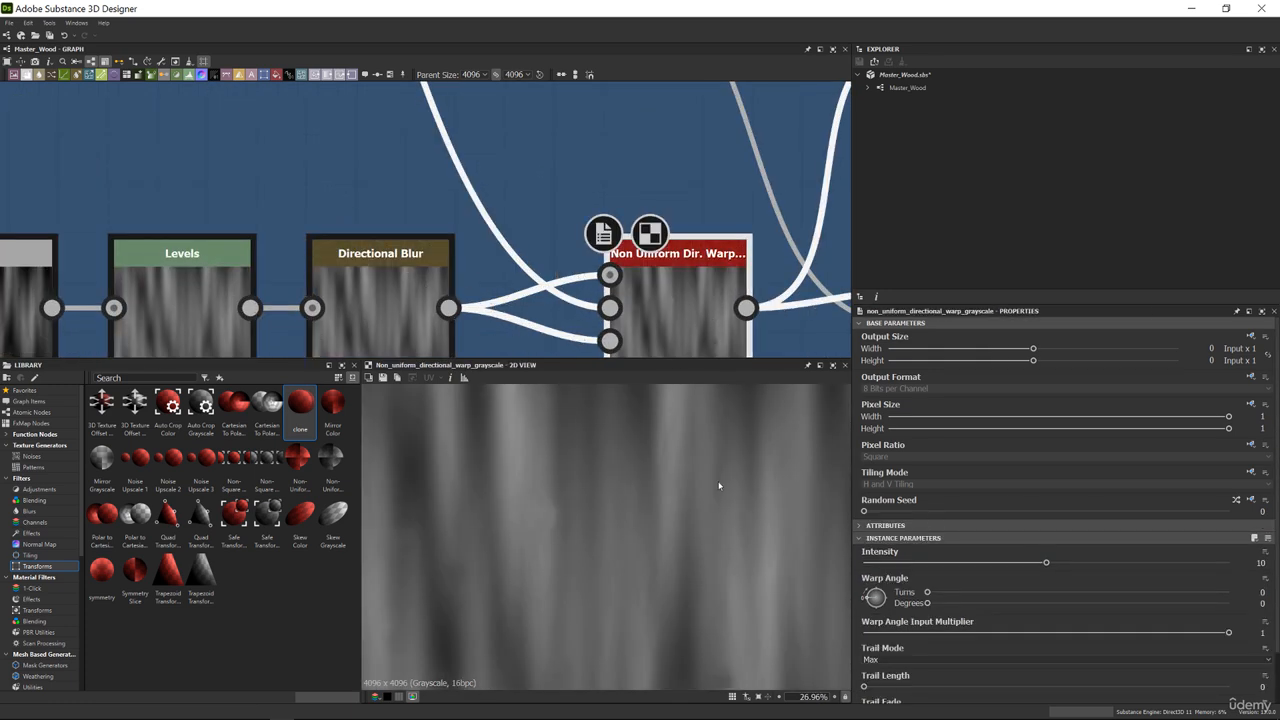
pyautogui.scroll(5, 484, 507)
pyautogui.scroll(-4, 565, 511)
pyautogui.moveTo(579, 514); pyautogui.dragTo(585, 506, button='middle')
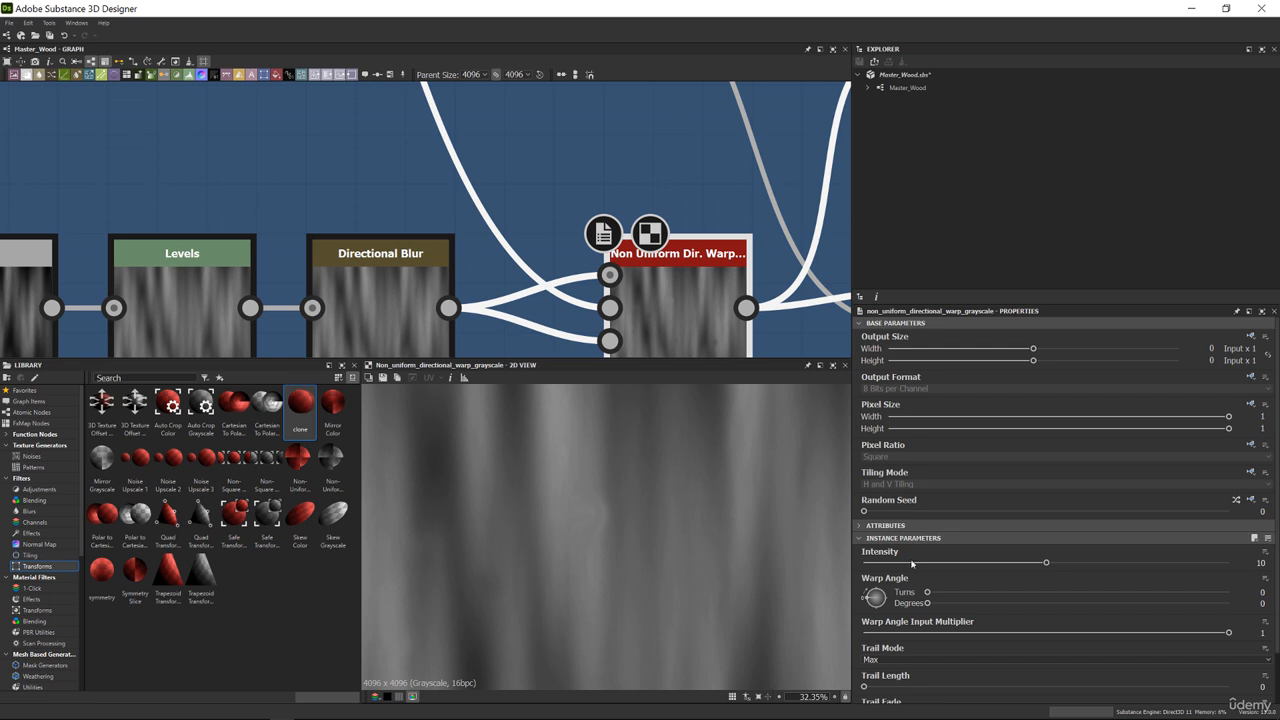
# Set the Non Uniform Directional Warp Grayscale intensity to 20 and inspect the distortion around a knot
pyautogui.scroll(-2, 920, 575)
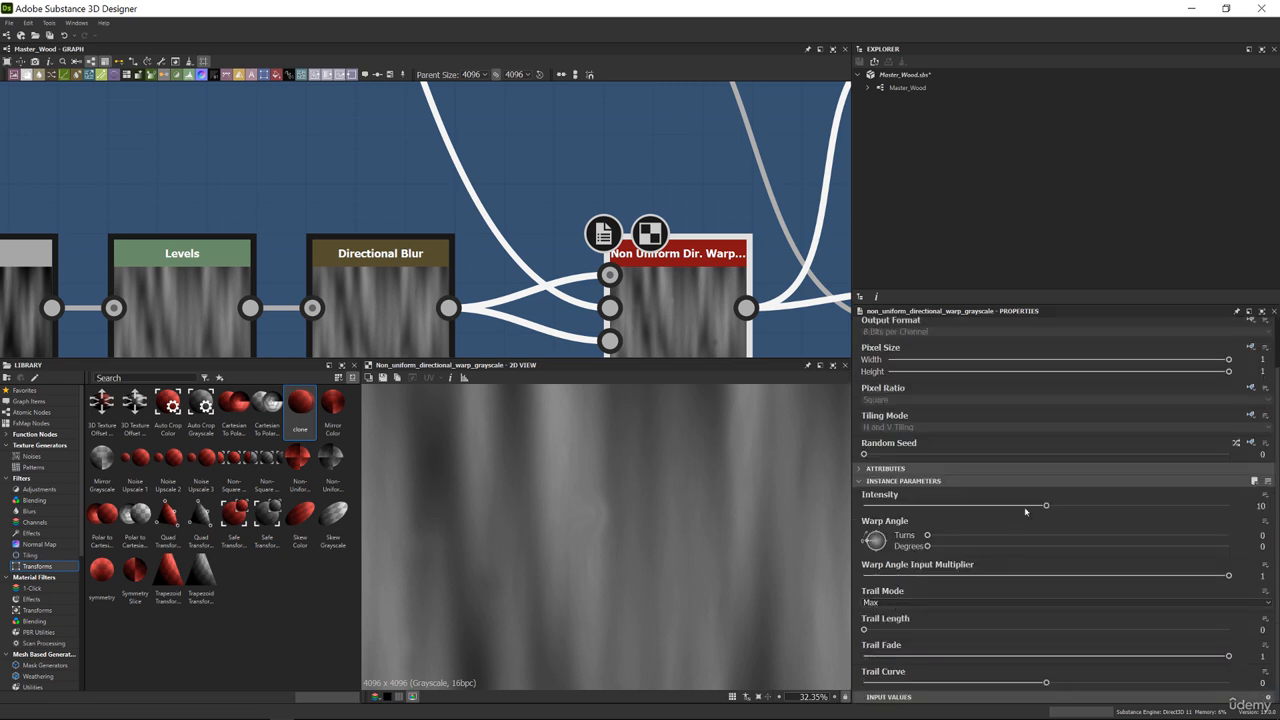
pyautogui.moveTo(1046, 505); pyautogui.dragTo(1230, 505)
pyautogui.scroll(8, 634, 497)
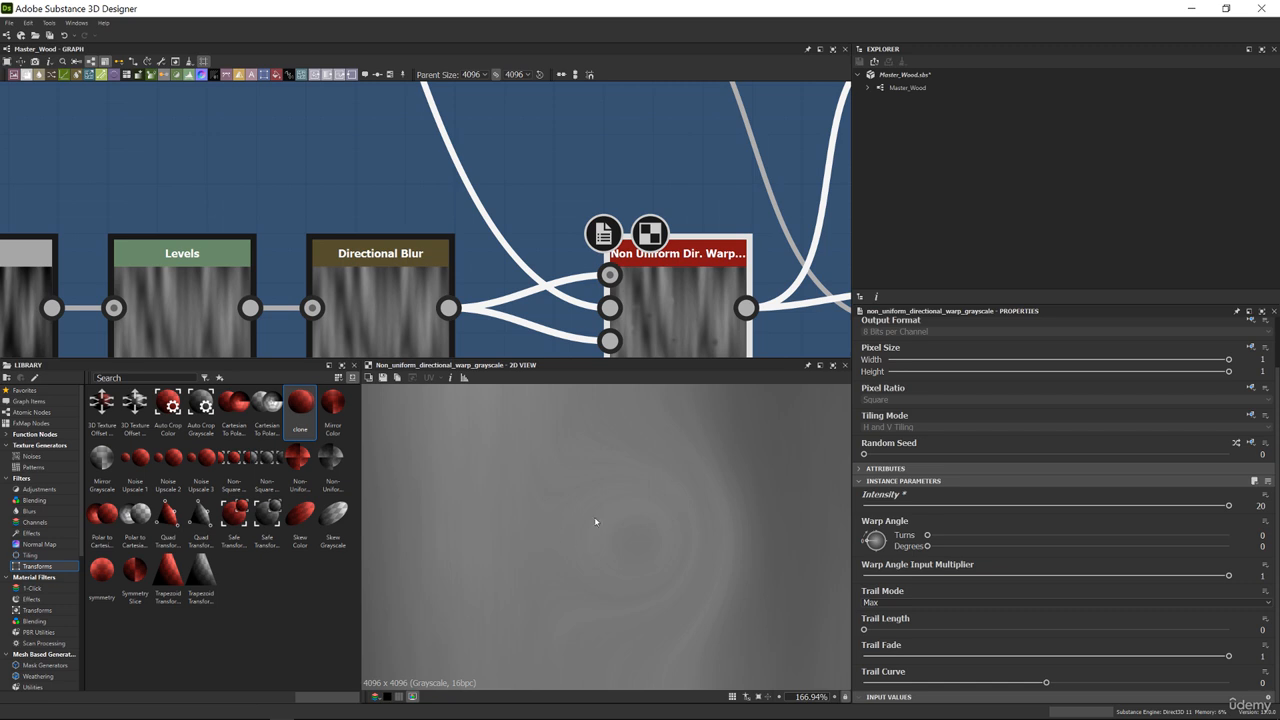
pyautogui.scroll(-4, 595, 521)
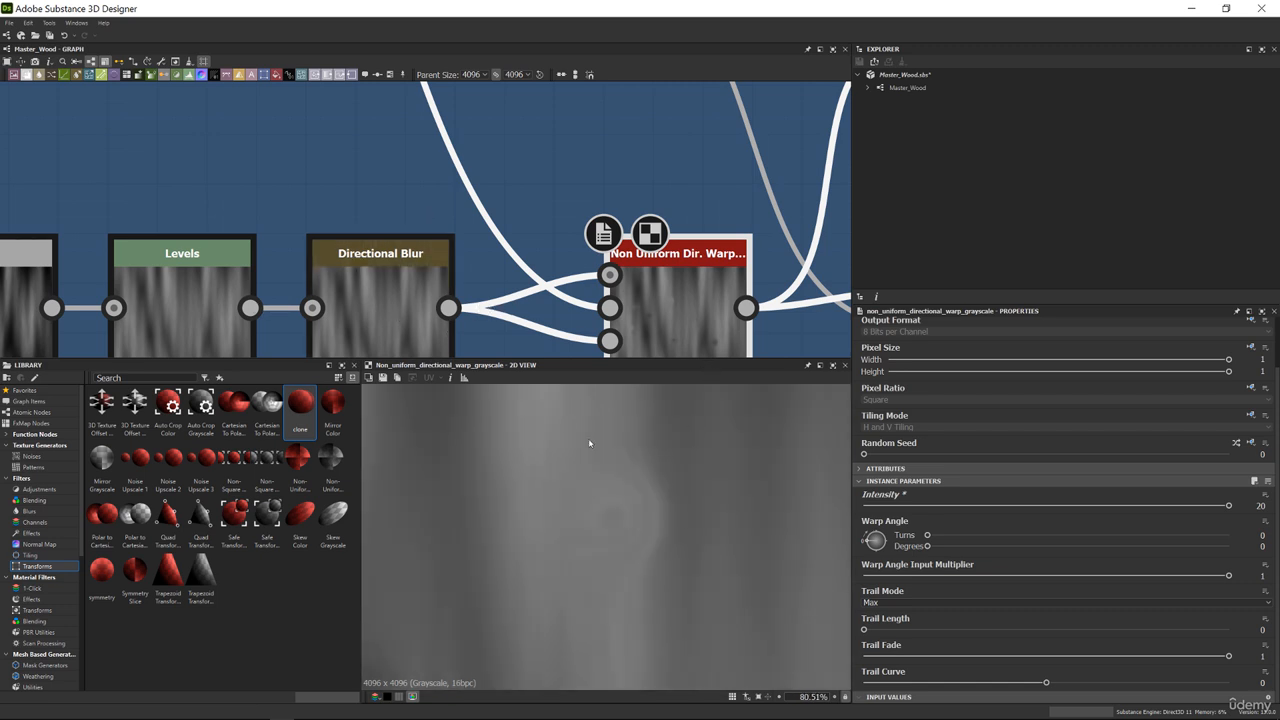
pyautogui.scroll(-5, 705, 168)
pyautogui.scroll(4, 720, 190)
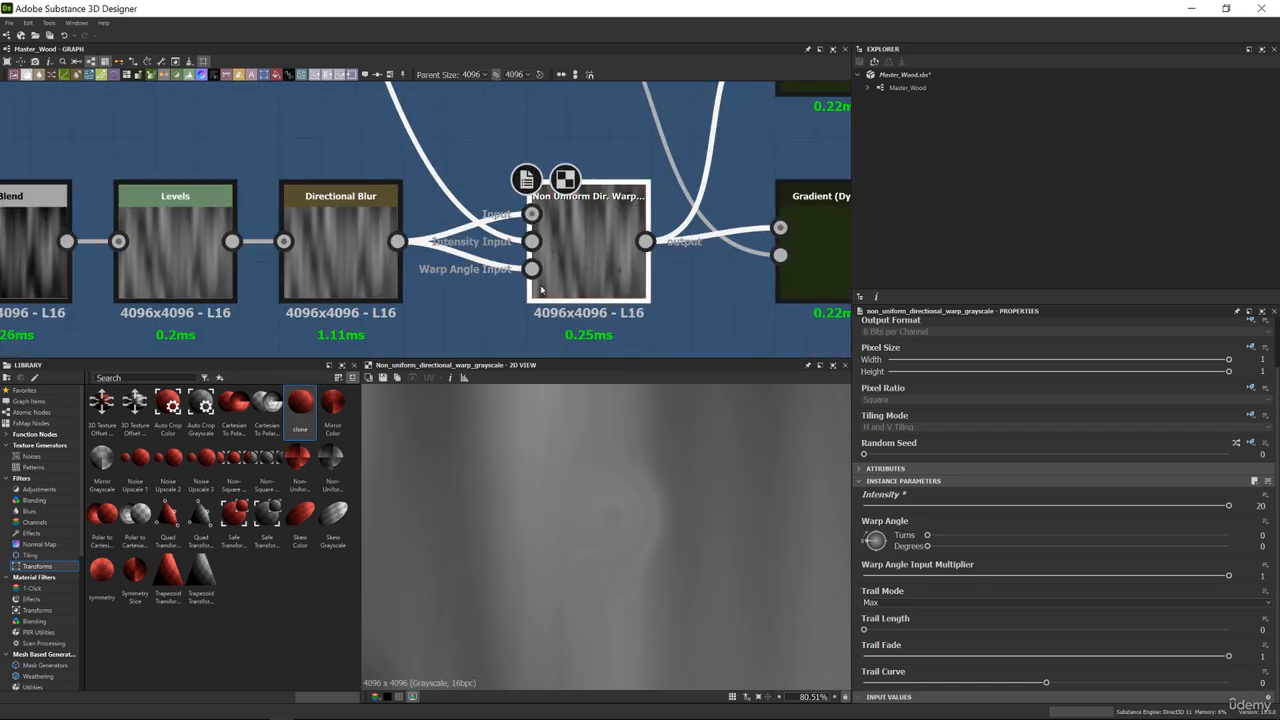
# Preview the lower Gradient (Dynamic) node to examine the warped grain rings
pyautogui.moveTo(482, 247); pyautogui.dragTo(152, 307, button='middle')
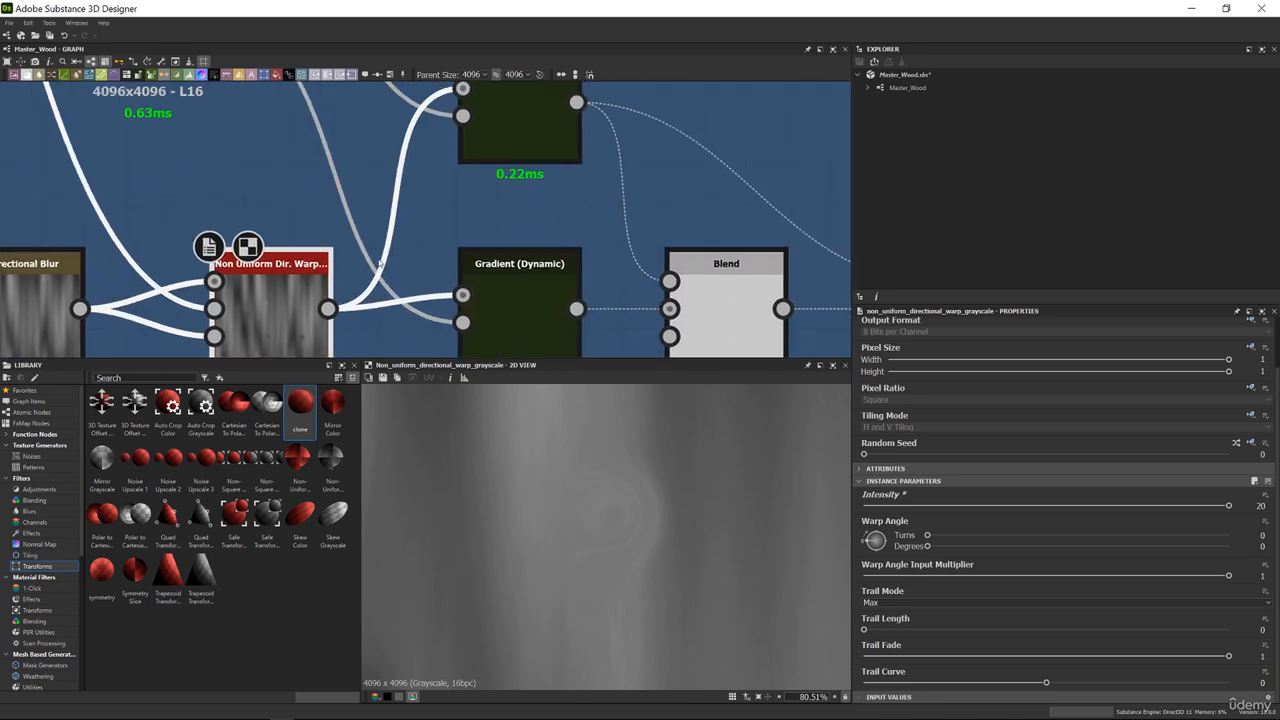
pyautogui.scroll(-3, 395, 278)
pyautogui.click(465, 290)
pyautogui.scroll(-4, 626, 572)
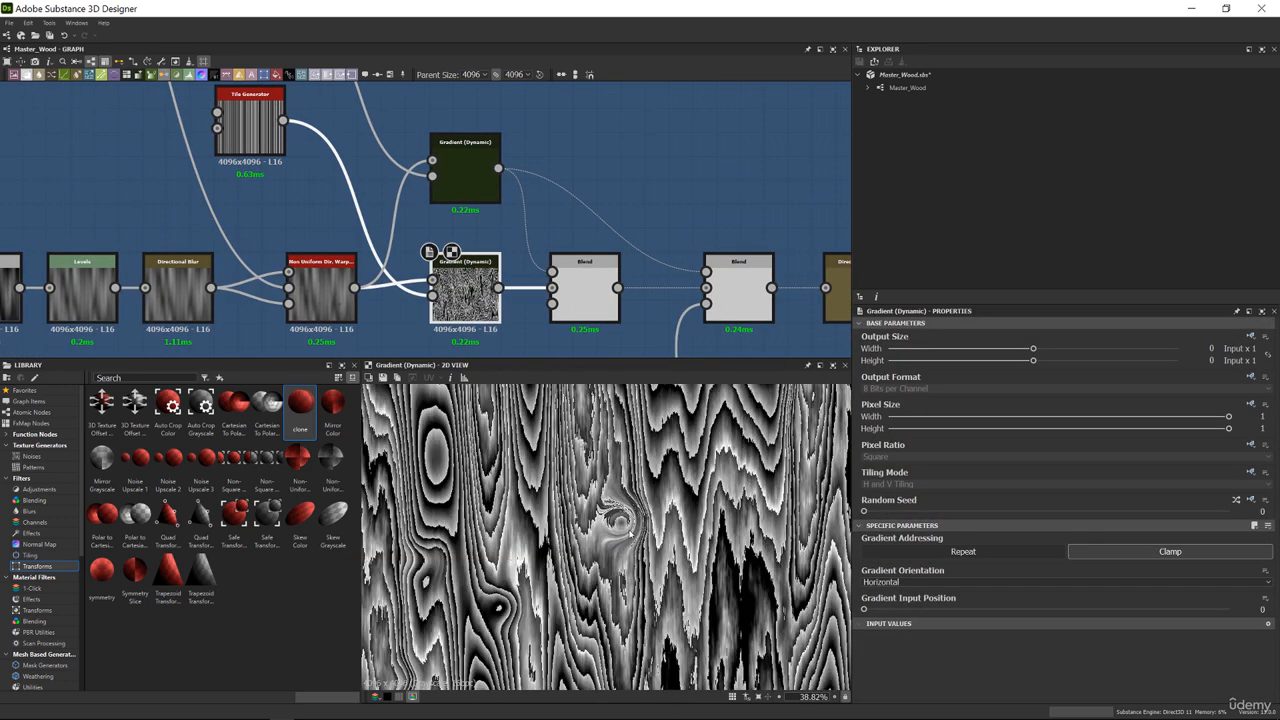
# Preview the Slope Blur Grayscale node and examine the grain lines around the knots
pyautogui.scroll(3, 600, 540)
pyautogui.moveTo(610, 275); pyautogui.dragTo(165, 207, button='middle')
pyautogui.click(570, 228)
pyautogui.scroll(4, 512, 522)
pyautogui.moveTo(467, 526); pyautogui.dragTo(646, 515, button='middle')
pyautogui.scroll(-8, 569, 491)
pyautogui.scroll(4, 564, 569)
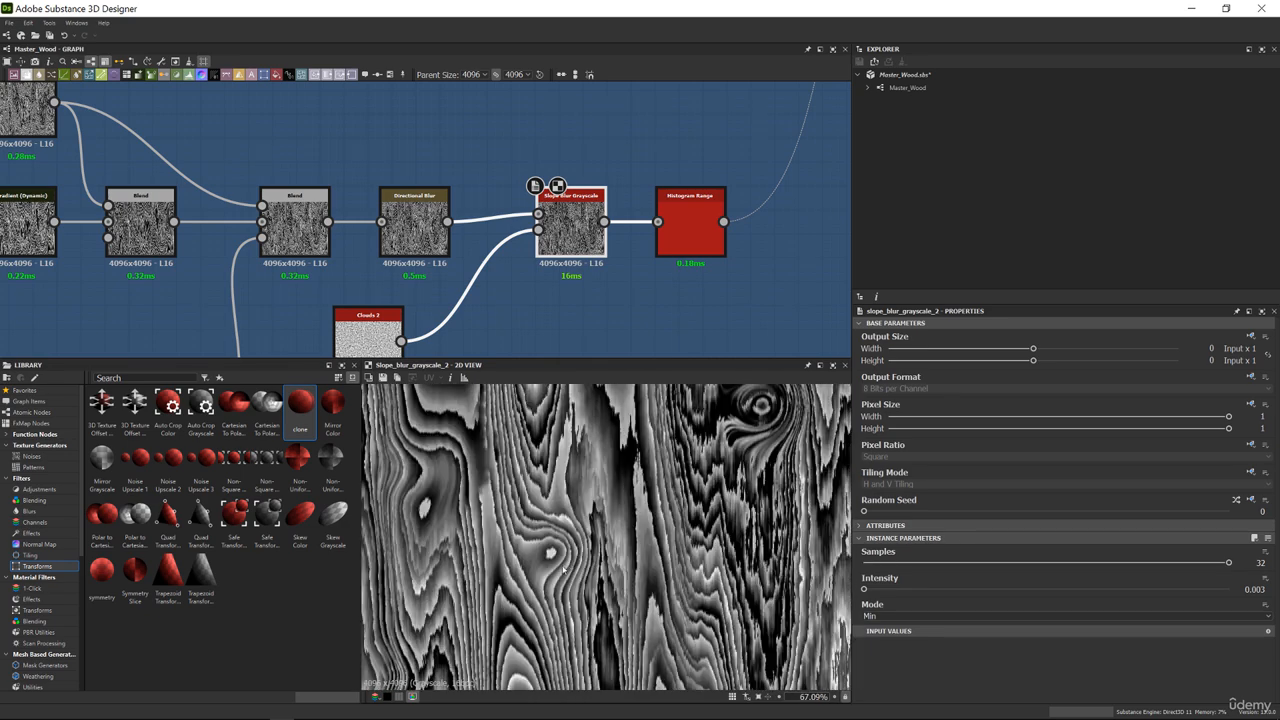
pyautogui.moveTo(713, 425); pyautogui.dragTo(607, 475, button='middle')
# Set the Non Uniform Directional Warp Grayscale intensity to 13.32 while previewing the Slope Blur result
pyautogui.moveTo(290, 184); pyautogui.dragTo(534, 202, button='middle')
pyautogui.moveTo(198, 197); pyautogui.dragTo(455, 208, button='middle')
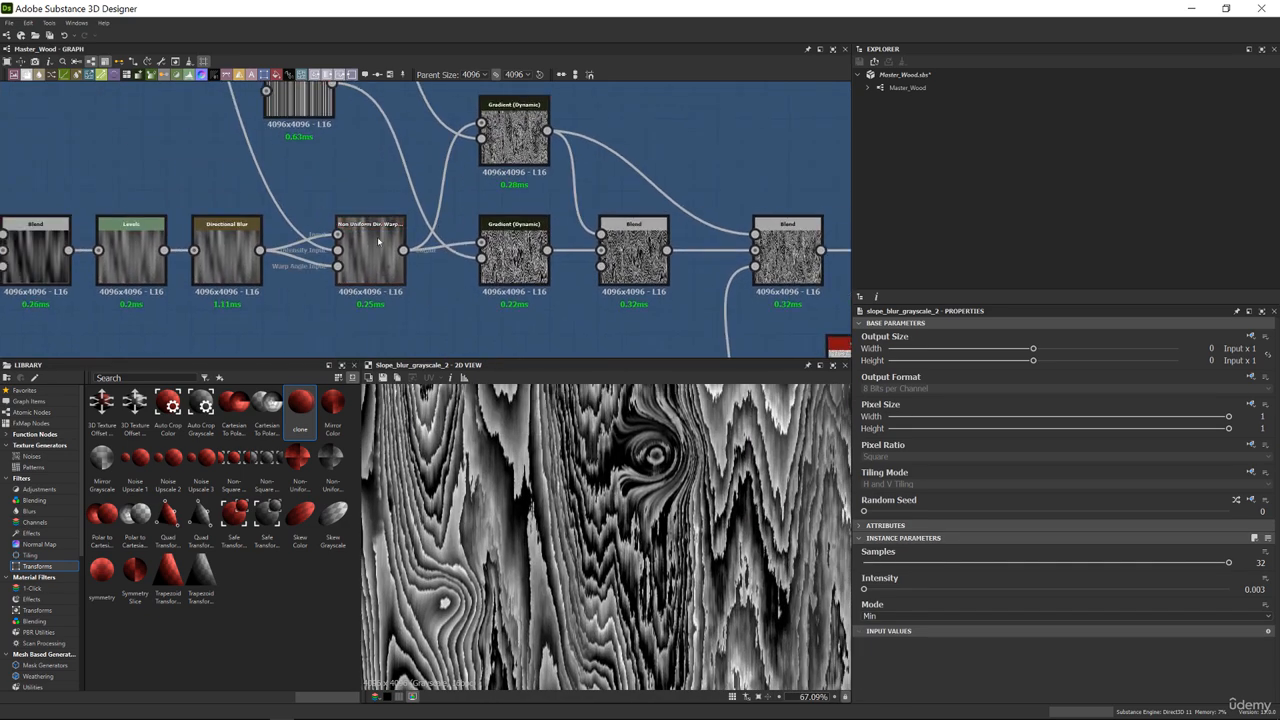
pyautogui.scroll(3, 364, 242)
pyautogui.click(368, 243)
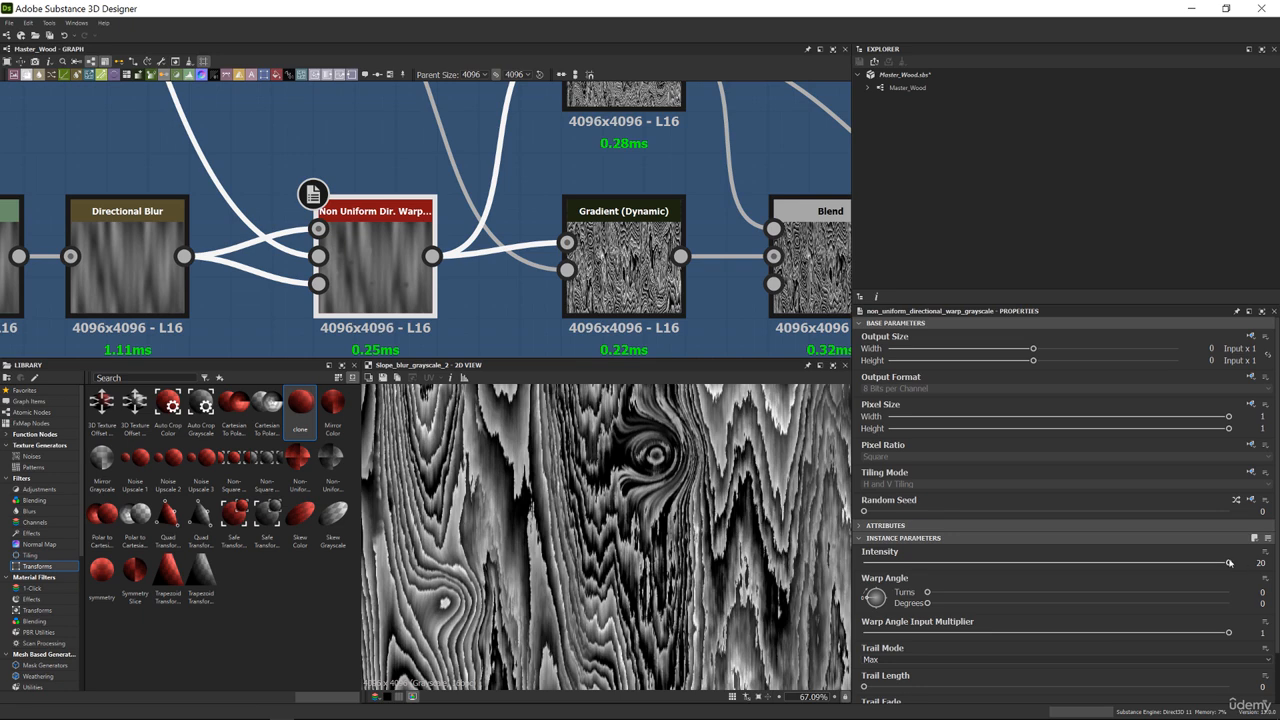
pyautogui.moveTo(1229, 563); pyautogui.dragTo(1106, 561)
pyautogui.scroll(-3, 692, 212)
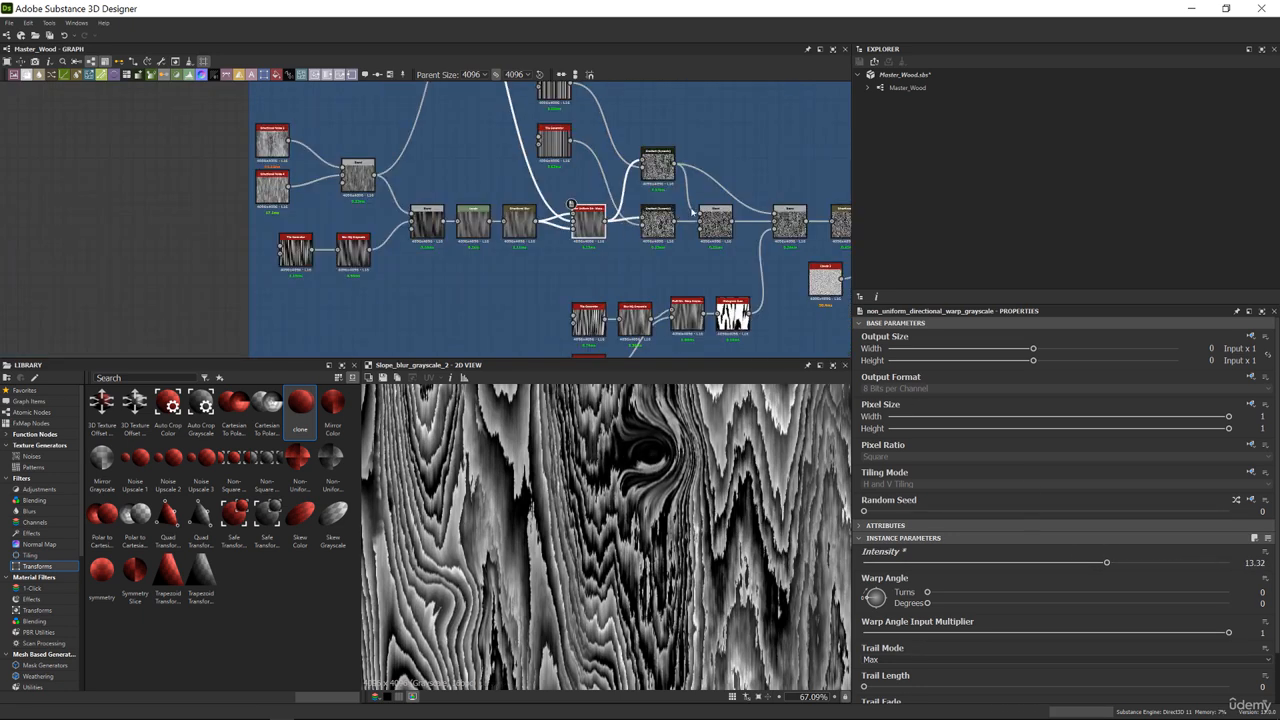
# Preview the Normal Combine node to examine how the knots sit in the grain normal
pyautogui.scroll(-2, 415, 220)
pyautogui.moveTo(538, 134); pyautogui.dragTo(450, 312, button='middle')
pyautogui.scroll(3, 450, 312)
pyautogui.doubleClick(603, 168)
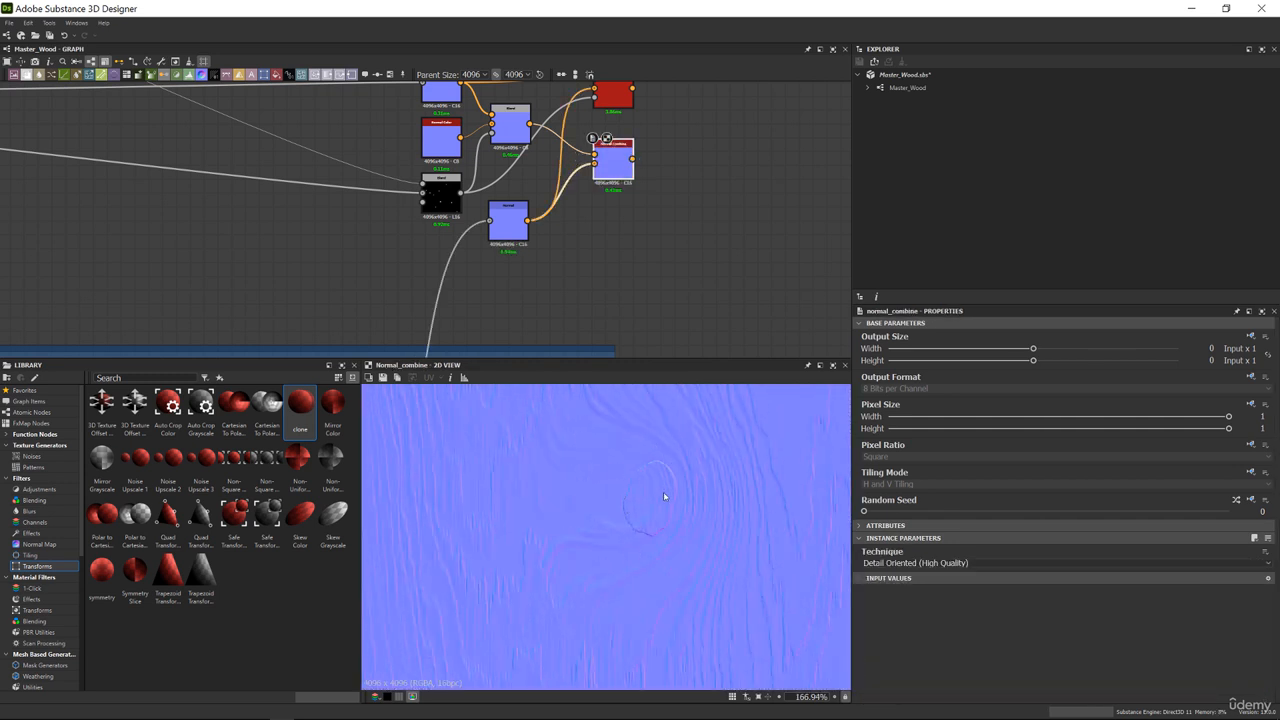
pyautogui.scroll(-5, 591, 540)
pyautogui.scroll(2, 570, 546)
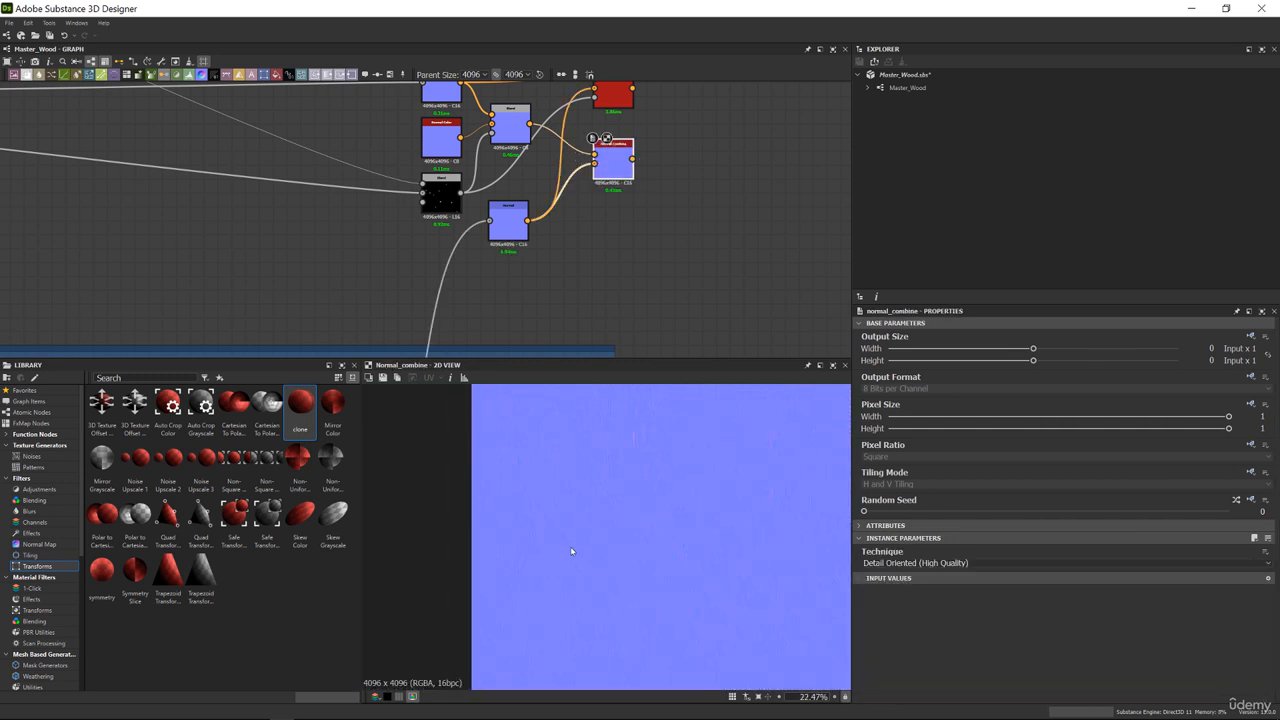
# Preview the Normal Blend node and inspect a knot in the blended normal up close
pyautogui.moveTo(594, 136); pyautogui.dragTo(573, 202, button='middle')
pyautogui.doubleClick(591, 154)
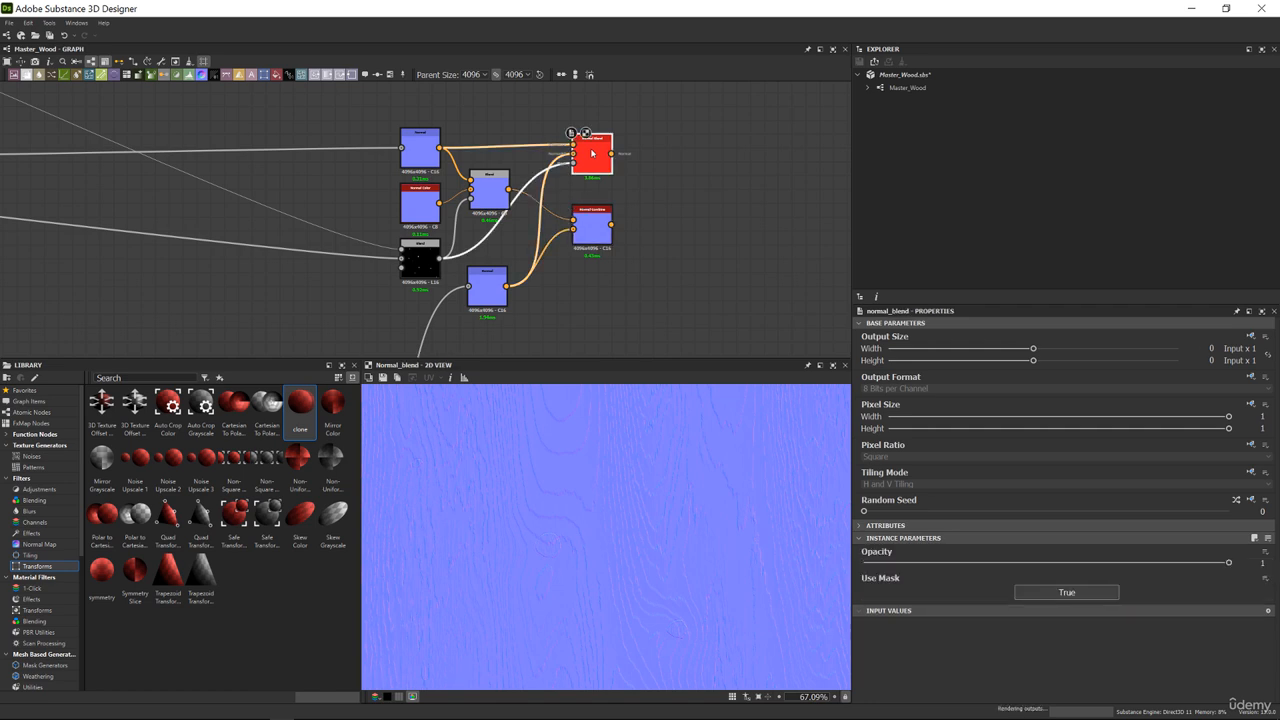
pyautogui.scroll(6, 613, 490)
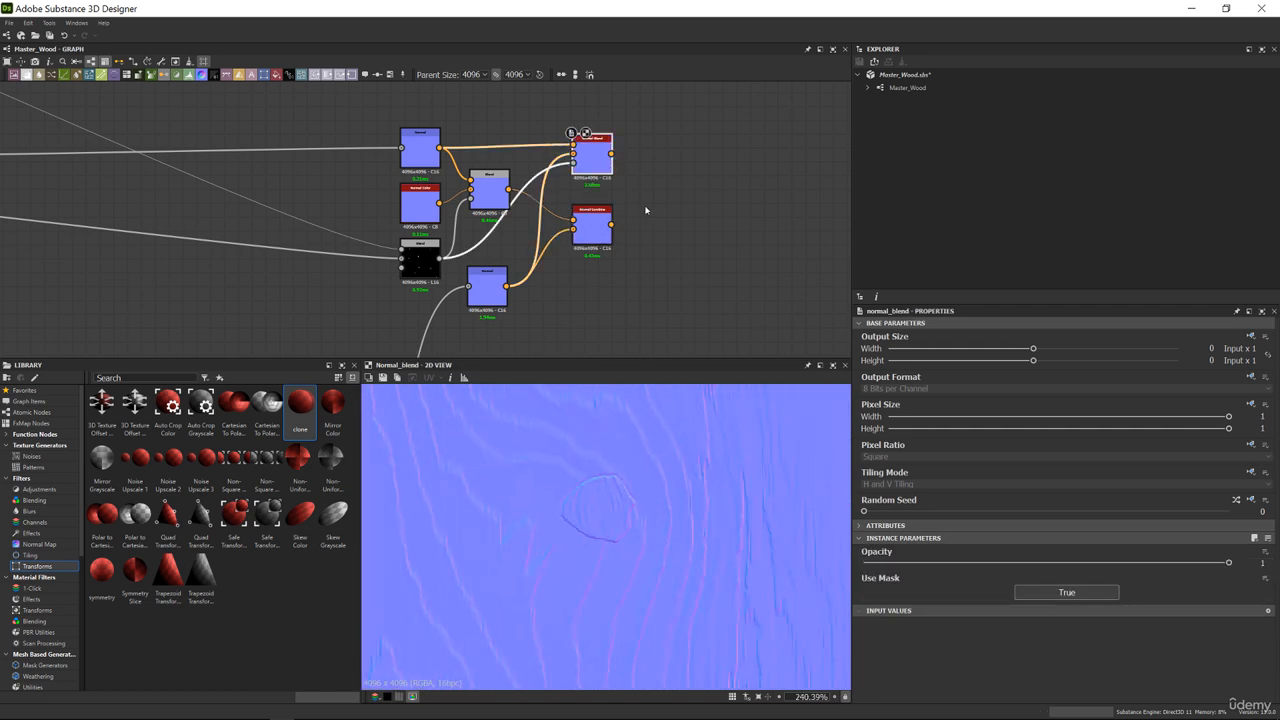
pyautogui.scroll(5, 586, 172)
pyautogui.scroll(-4, 586, 176)
# Delete the Normal Combine, normal Blend and Normal Color nodes, keeping the Normal Blend setup
pyautogui.moveTo(606, 239); pyautogui.dragTo(606, 210, button='middle')
pyautogui.moveTo(606, 216); pyautogui.dragTo(639, 262)
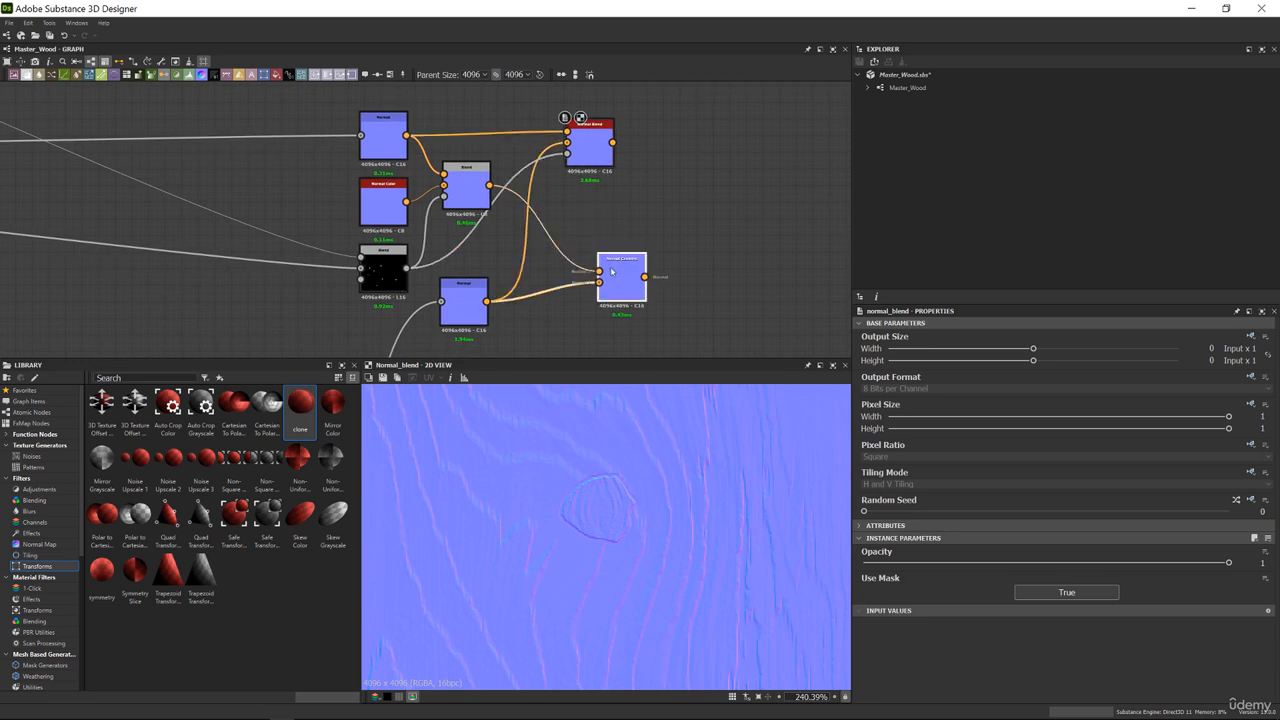
pyautogui.press('Delete')
pyautogui.moveTo(476, 190); pyautogui.dragTo(580, 239)
pyautogui.press('Delete')
pyautogui.click(383, 200)
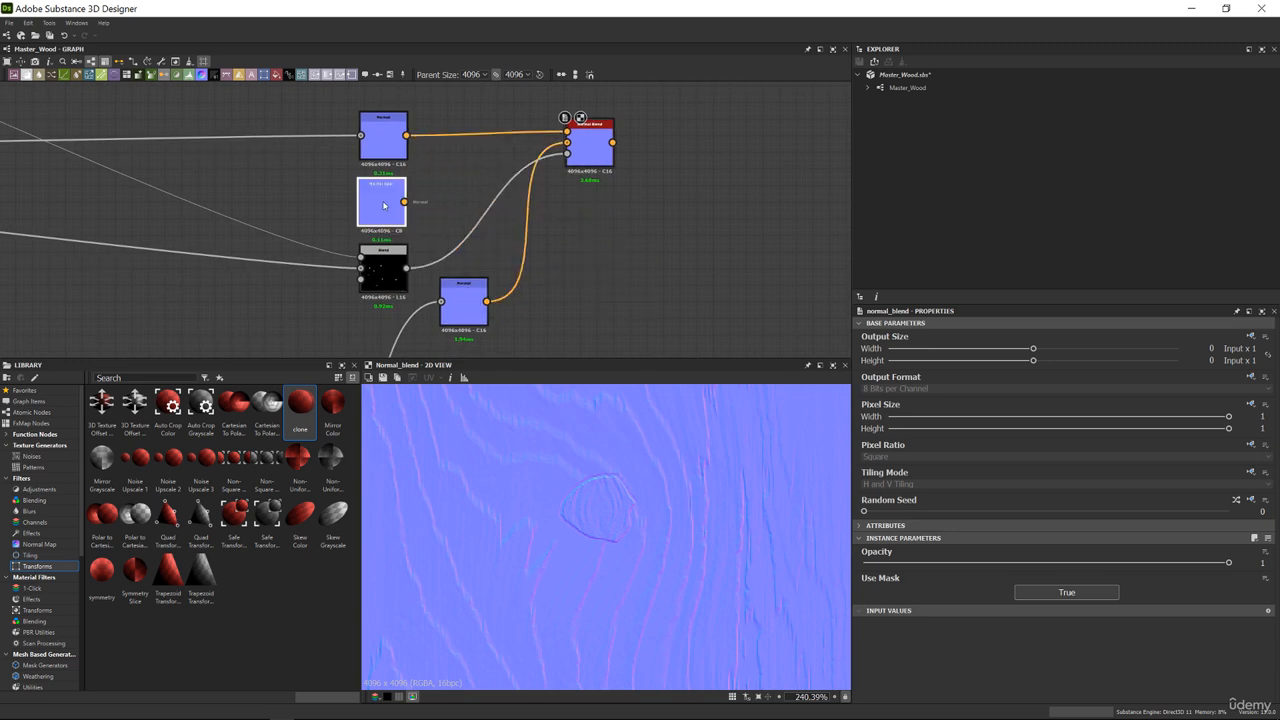
pyautogui.press('Delete')
# Stack the two Normal nodes and the knot mask Blend in a column ahead of the Normal Blend node, with the mask lowest
pyautogui.moveTo(380, 261); pyautogui.dragTo(452, 186)
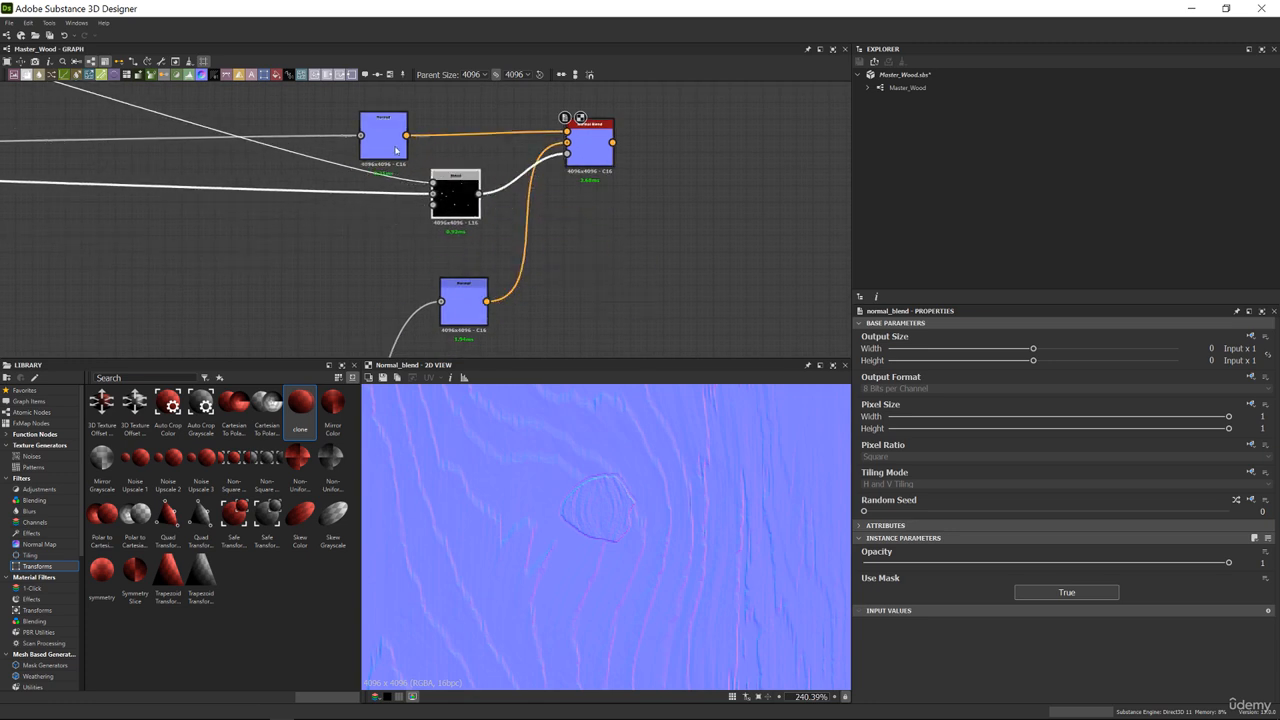
pyautogui.moveTo(383, 155); pyautogui.dragTo(456, 136)
pyautogui.moveTo(462, 308); pyautogui.dragTo(450, 265)
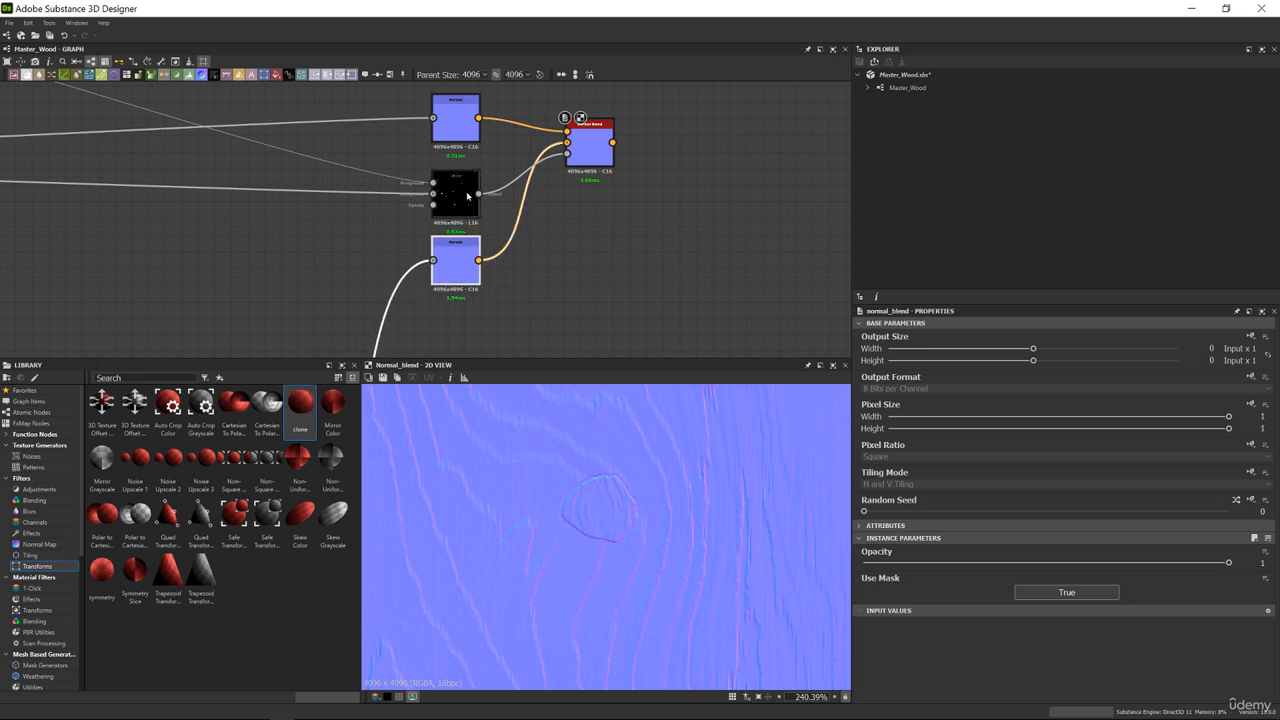
pyautogui.moveTo(456, 200)
pyautogui.mouseDown()
pyautogui.moveTo(447, 308)
pyautogui.moveTo(455, 200)
pyautogui.mouseUp()
pyautogui.moveTo(447, 300); pyautogui.dragTo(456, 257)
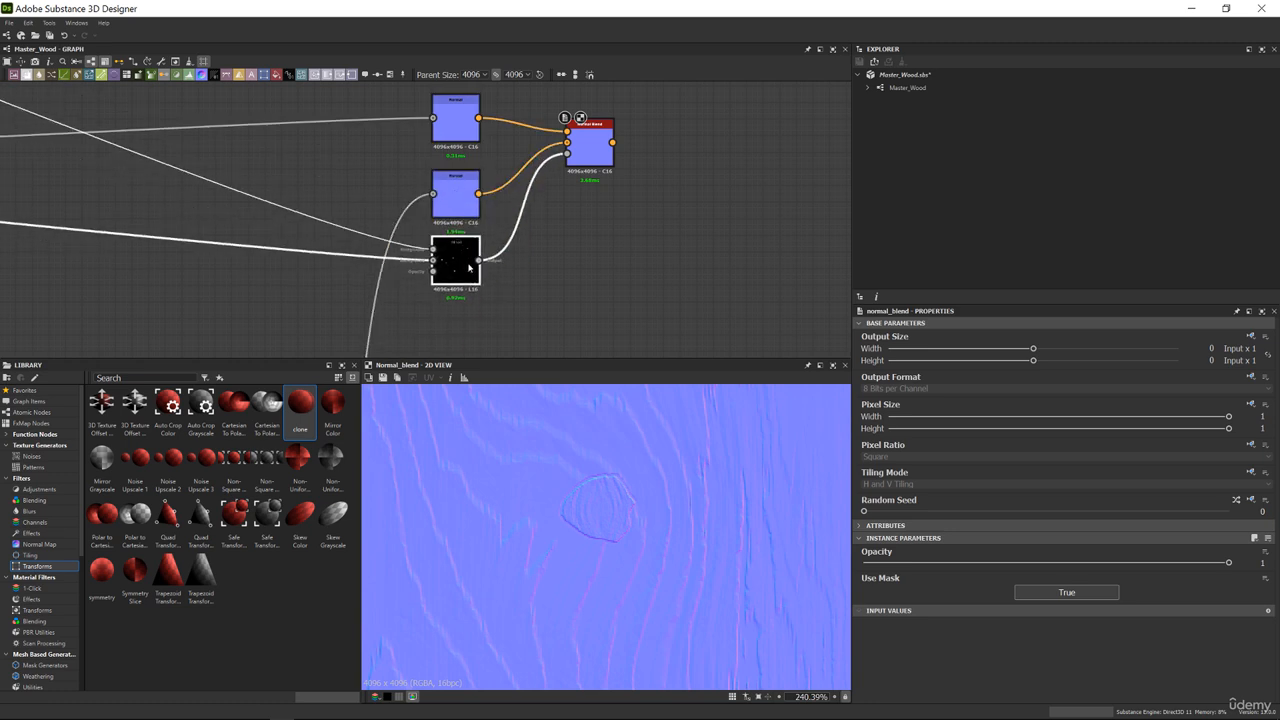
pyautogui.click(600, 153)
pyautogui.moveTo(618, 195); pyautogui.dragTo(606, 231, button='middle')
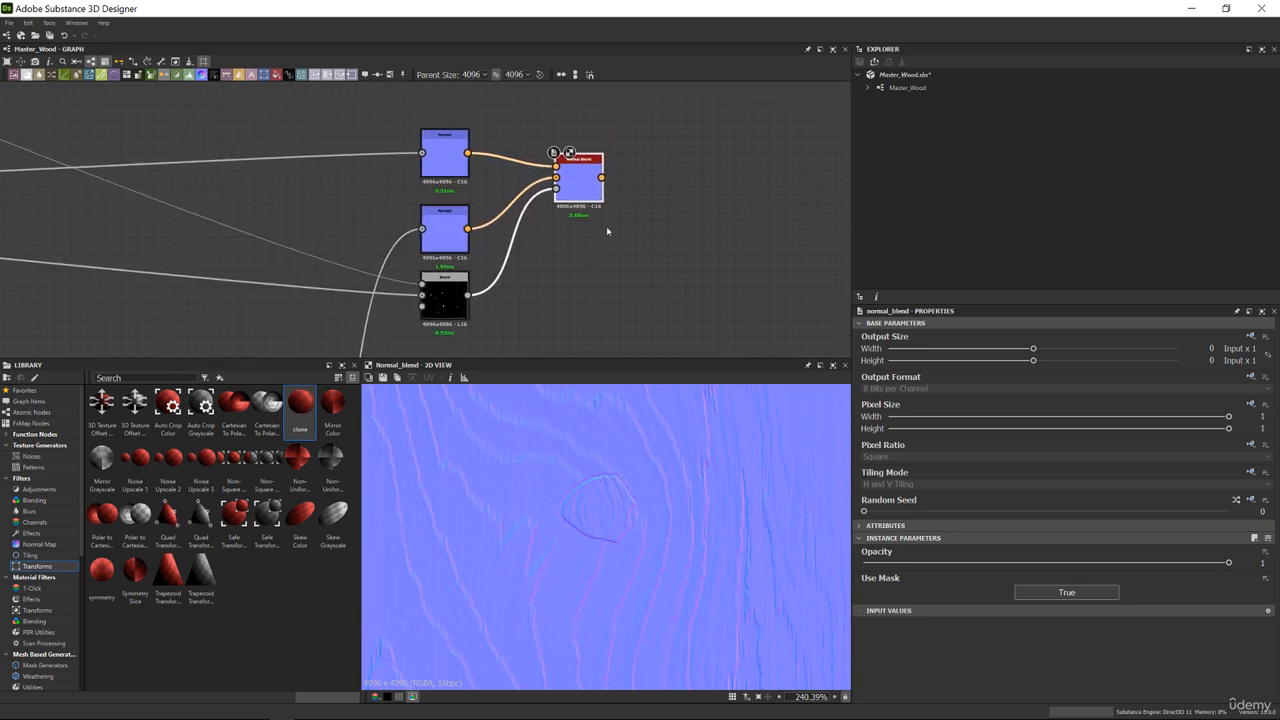
# Set the Non Uniform Directional Warp Grayscale intensity to 19.12 and check the grain around the knots in the blended normal
pyautogui.scroll(-5, 607, 241)
pyautogui.moveTo(485, 355); pyautogui.dragTo(551, 251, button='middle')
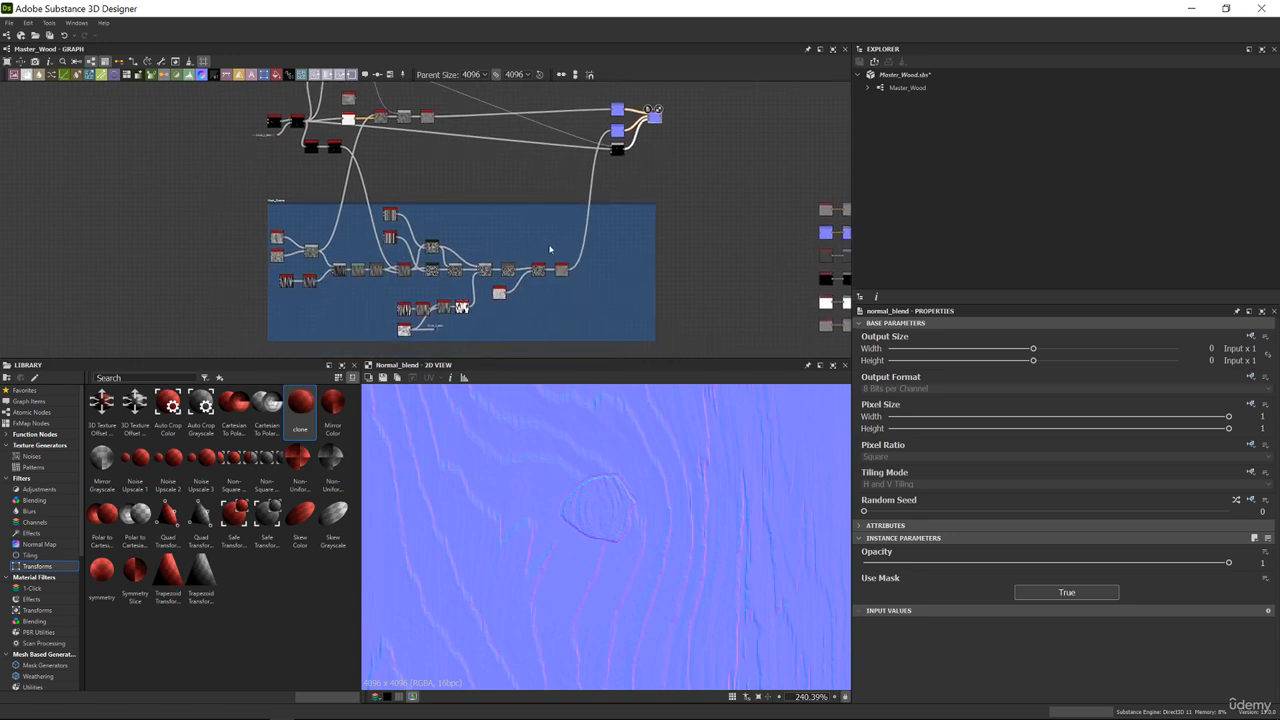
pyautogui.scroll(4, 553, 265)
pyautogui.moveTo(195, 268); pyautogui.dragTo(285, 258, button='middle')
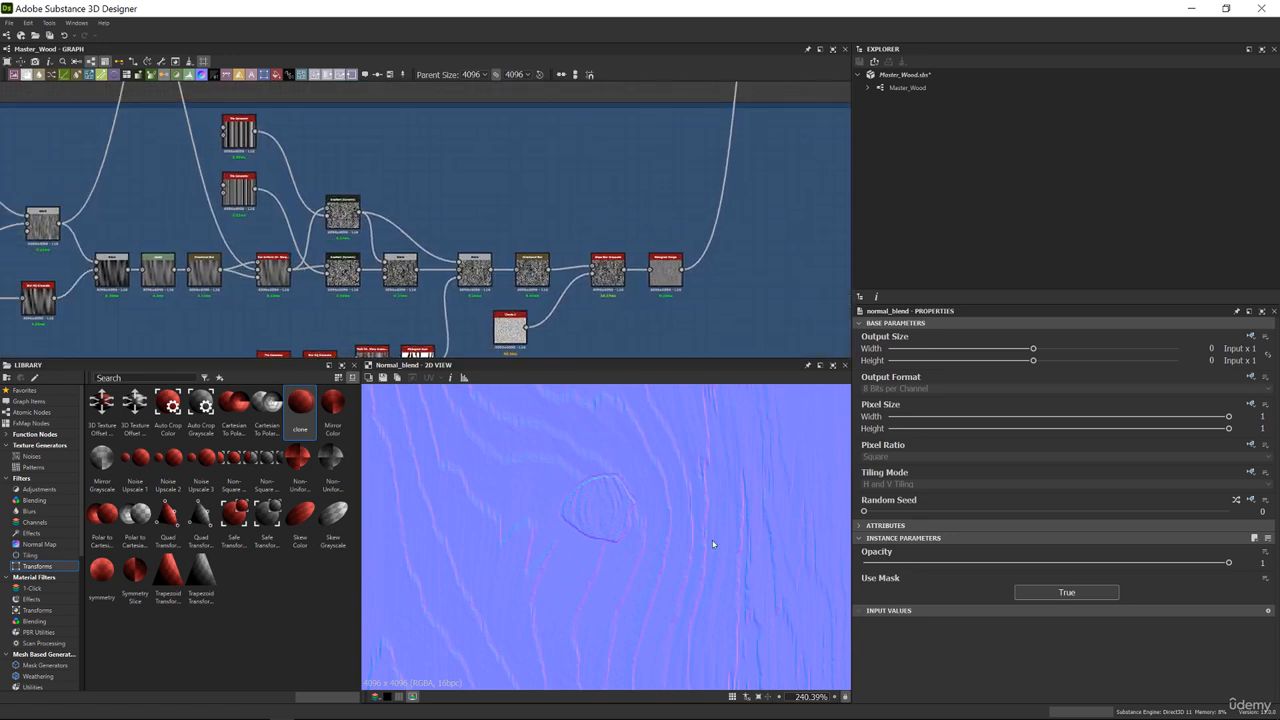
pyautogui.scroll(-5, 607, 487)
pyautogui.scroll(6, 600, 475)
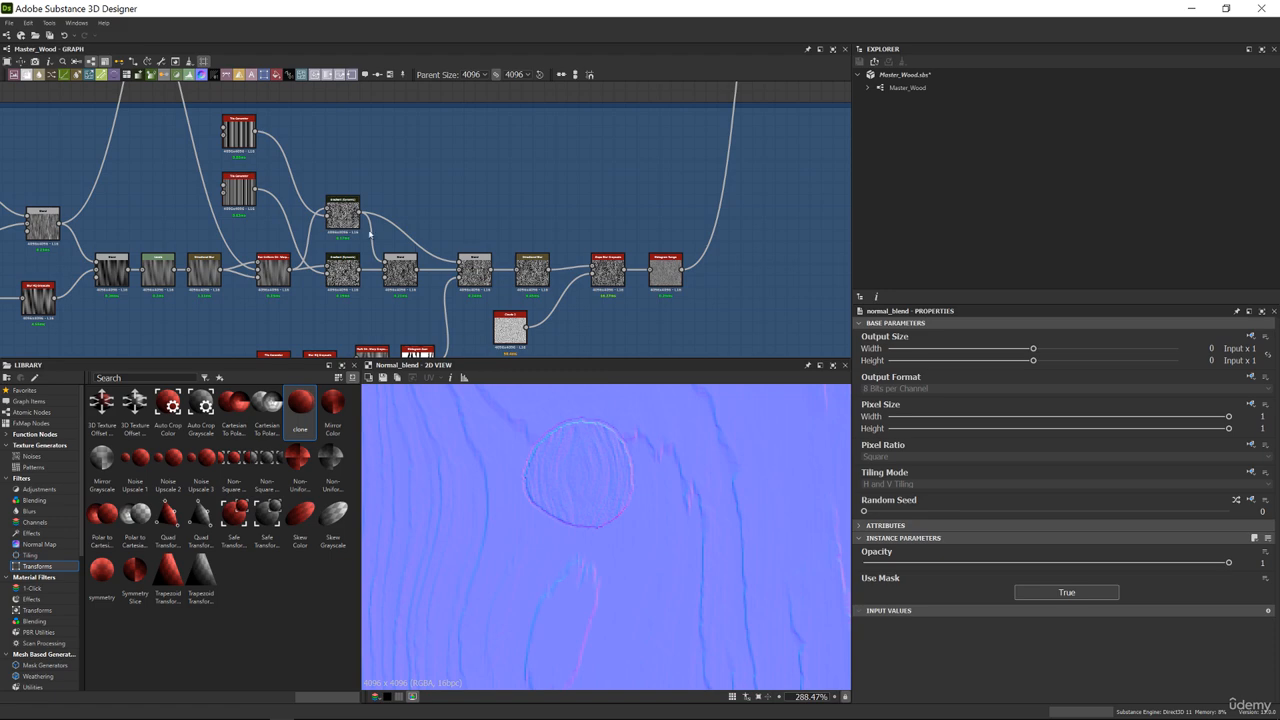
pyautogui.scroll(4, 370, 233)
pyautogui.click(388, 318)
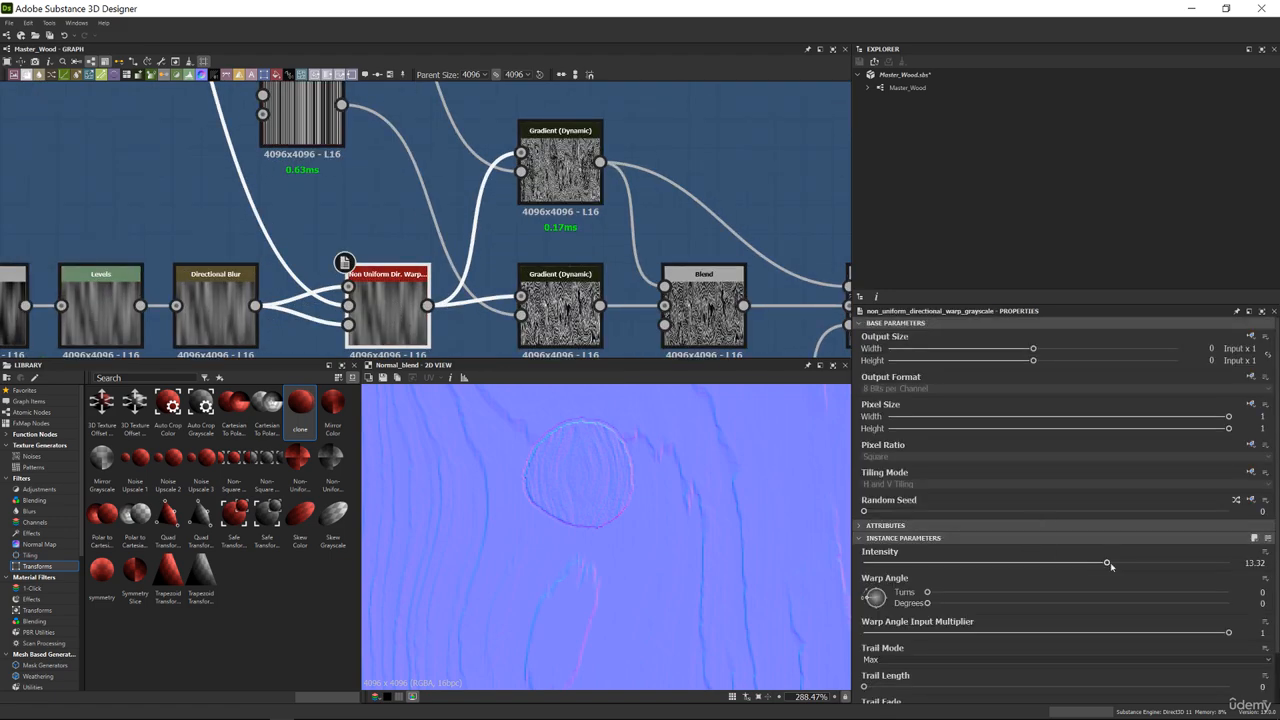
pyautogui.moveTo(1107, 564); pyautogui.dragTo(1212, 564)
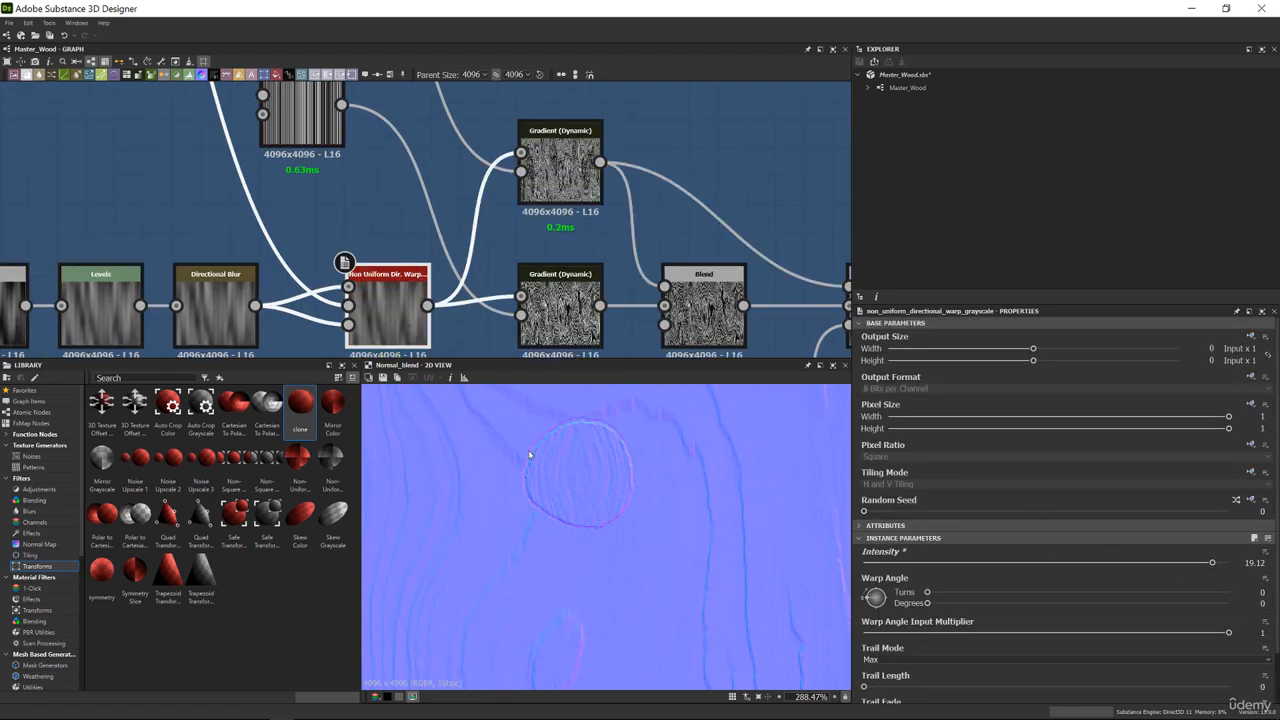
pyautogui.scroll(-8, 625, 488)
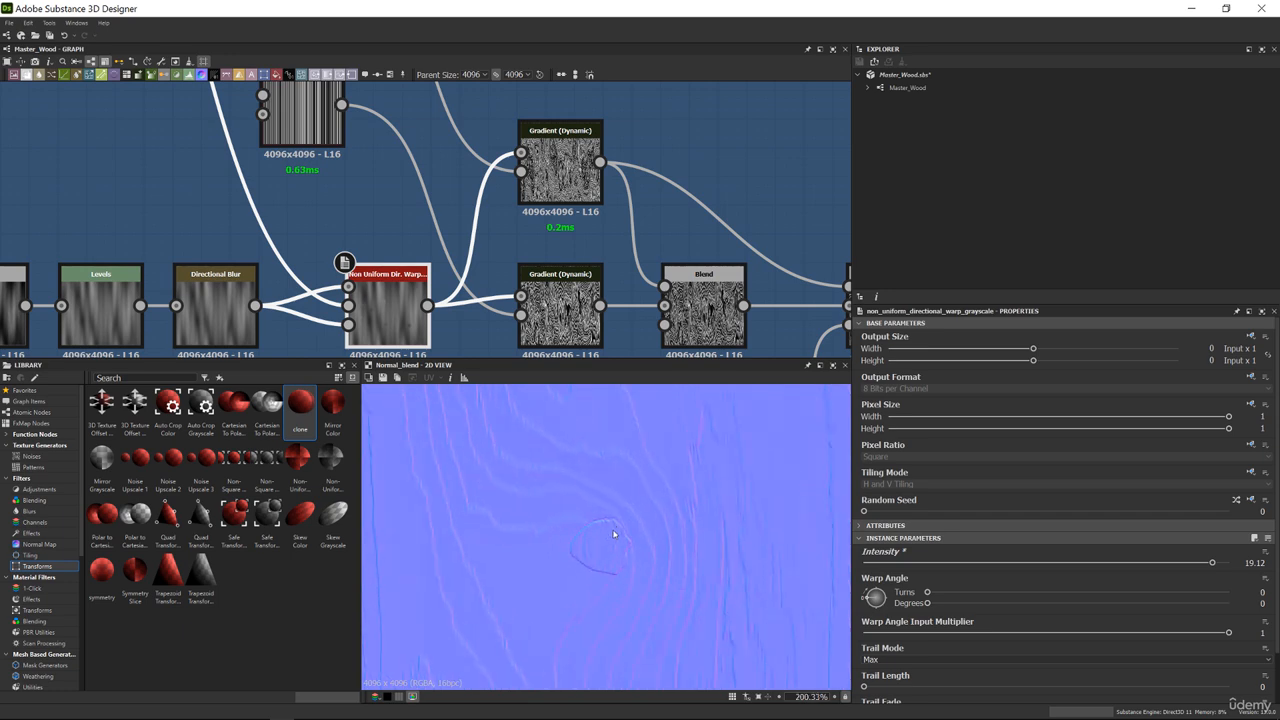
# Insert a Blur HQ Grayscale node after Fine Edge Detect and set its intensity to 0.07
pyautogui.scroll(-5, 574, 171)
pyautogui.moveTo(574, 171); pyautogui.dragTo(571, 350, button='middle')
pyautogui.moveTo(386, 134); pyautogui.dragTo(405, 246, button='middle')
pyautogui.scroll(4, 414, 100)
pyautogui.moveTo(414, 100); pyautogui.dragTo(405, 190, button='middle')
pyautogui.moveTo(405, 190); pyautogui.dragTo(382, 186)
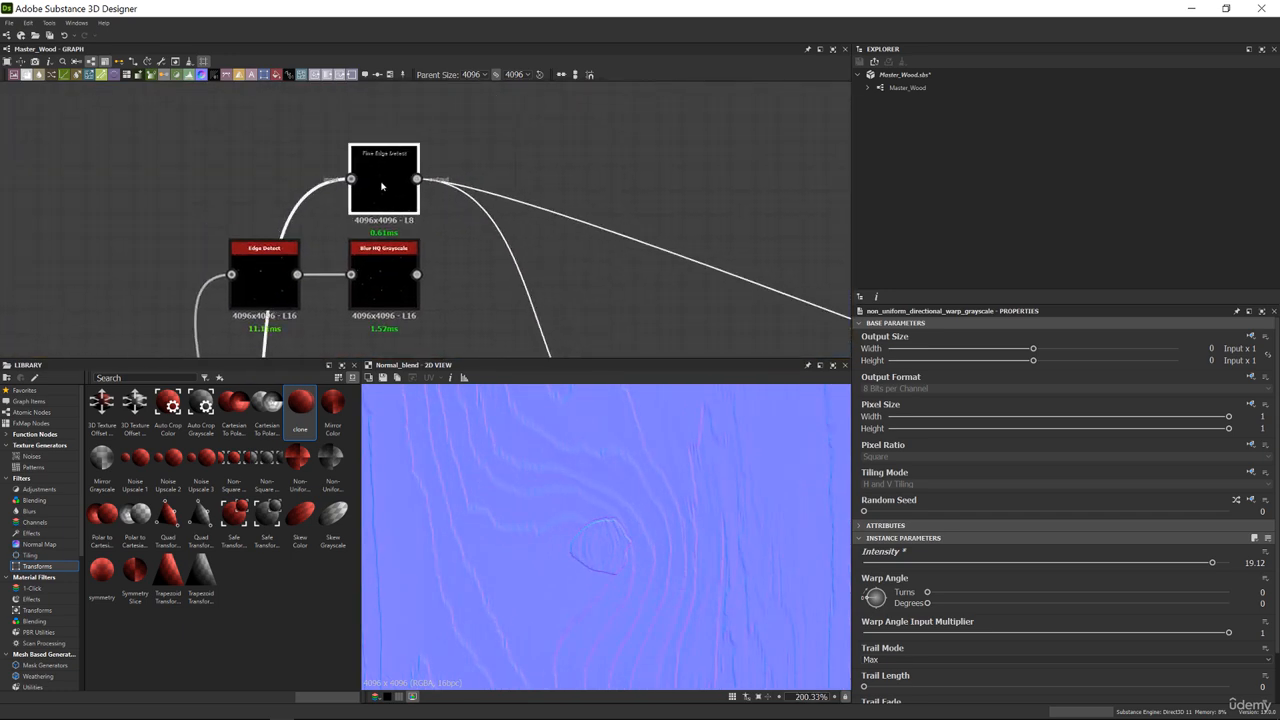
pyautogui.press('space')
pyautogui.write('blu')
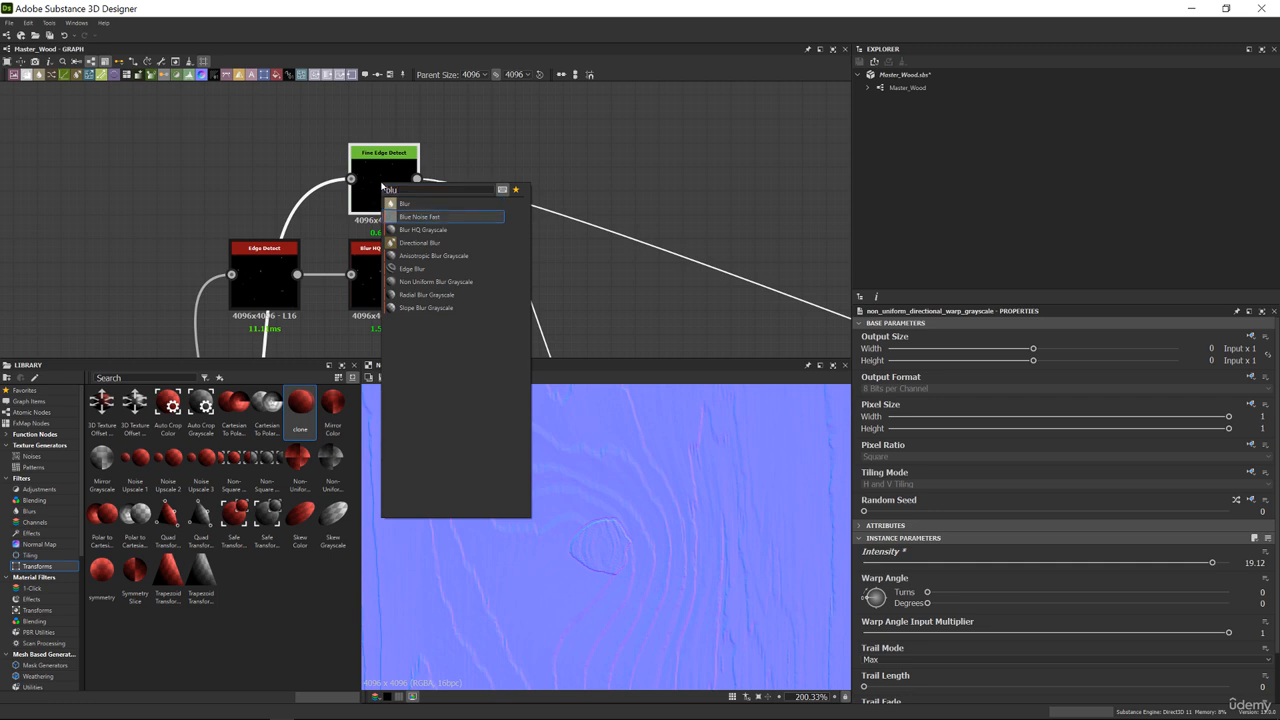
pyautogui.press('Down')
pyautogui.press('Return')
pyautogui.moveTo(878, 569); pyautogui.dragTo(865, 563)
pyautogui.scroll(5, 603, 513)
pyautogui.scroll(-4, 343, 200)
# Preview the Normal Blend node and set the intensity of the Blur HQ Grayscale after Fine Edge Detect to 0.06
pyautogui.moveTo(771, 302); pyautogui.dragTo(637, 280, button='middle')
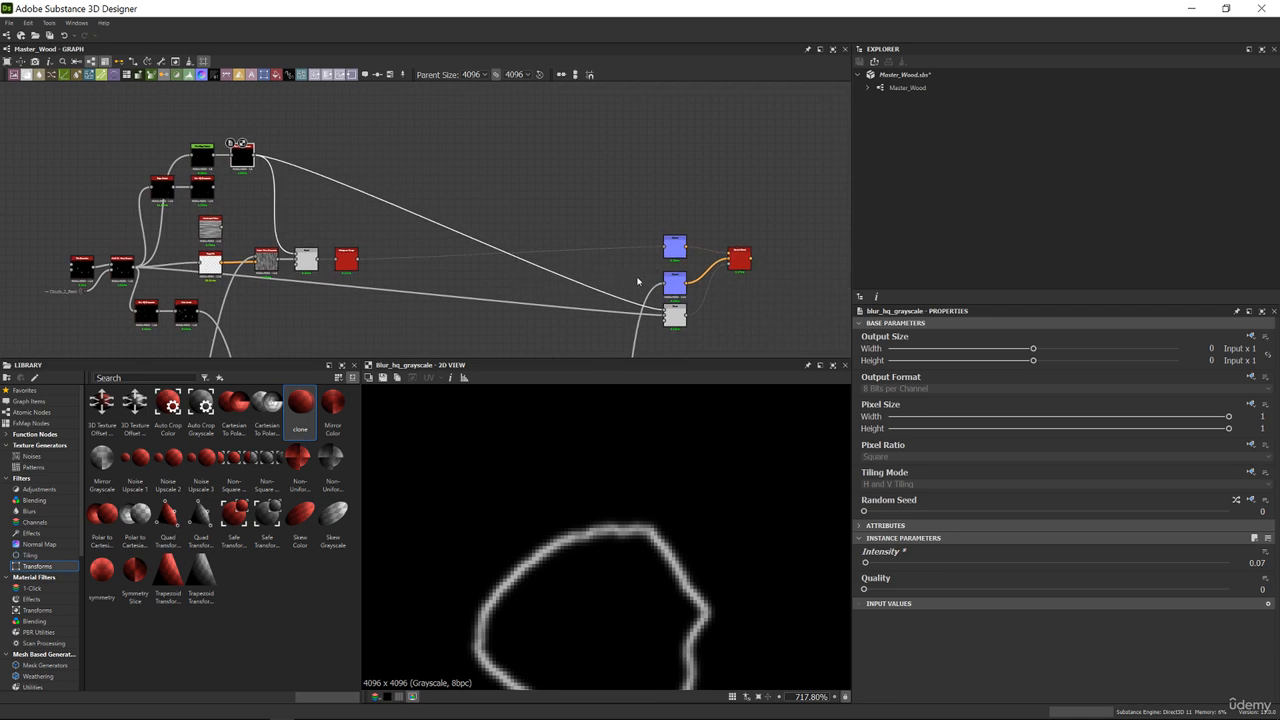
pyautogui.doubleClick(739, 259)
pyautogui.moveTo(291, 194); pyautogui.dragTo(401, 224, button='middle')
pyautogui.scroll(3, 401, 224)
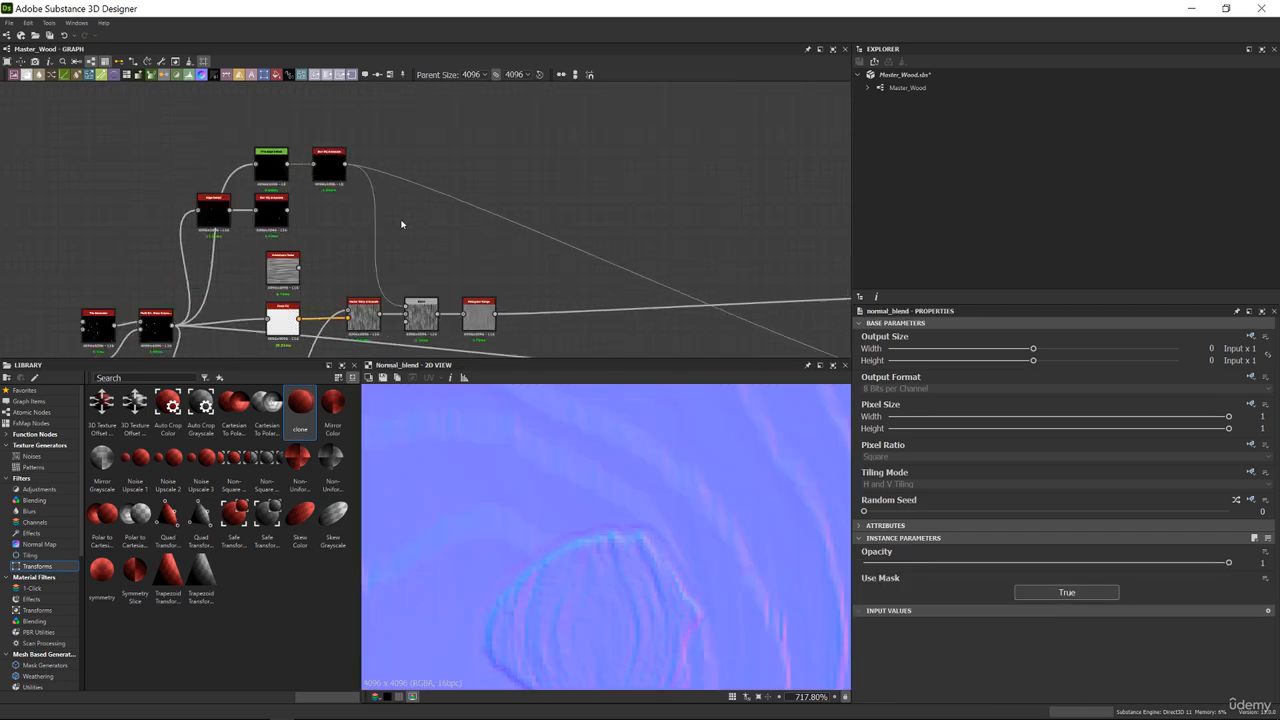
pyautogui.click(335, 168)
pyautogui.moveTo(866, 563); pyautogui.dragTo(866, 563)
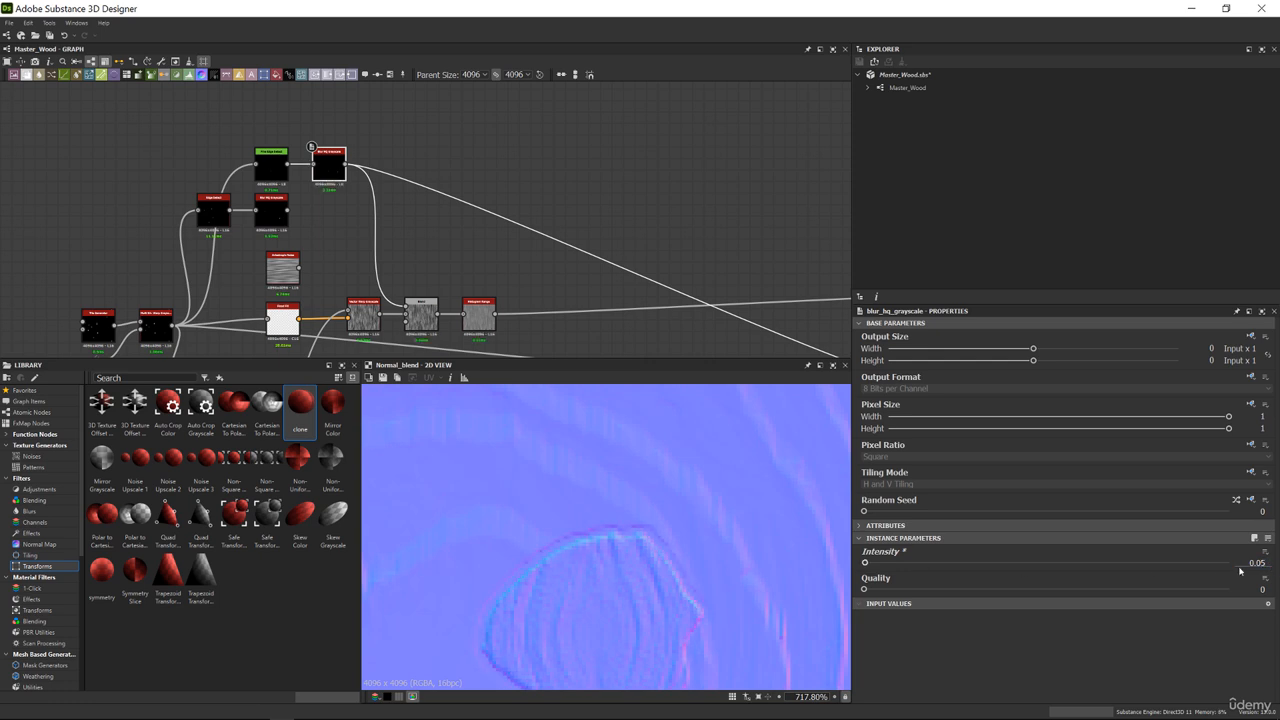
# Examine the knot outlines and surrounding grain in the blended normal, both as a whole and up close
pyautogui.scroll(-3, 674, 556)
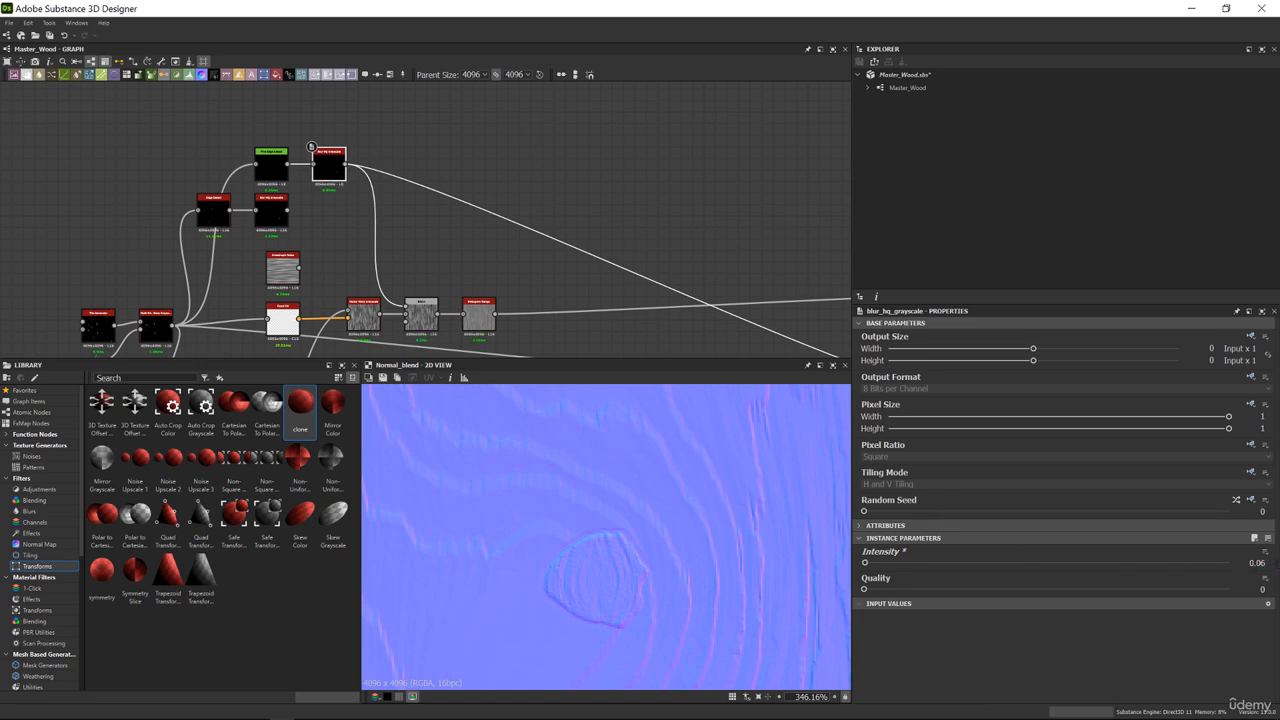
pyautogui.scroll(-2, 591, 508)
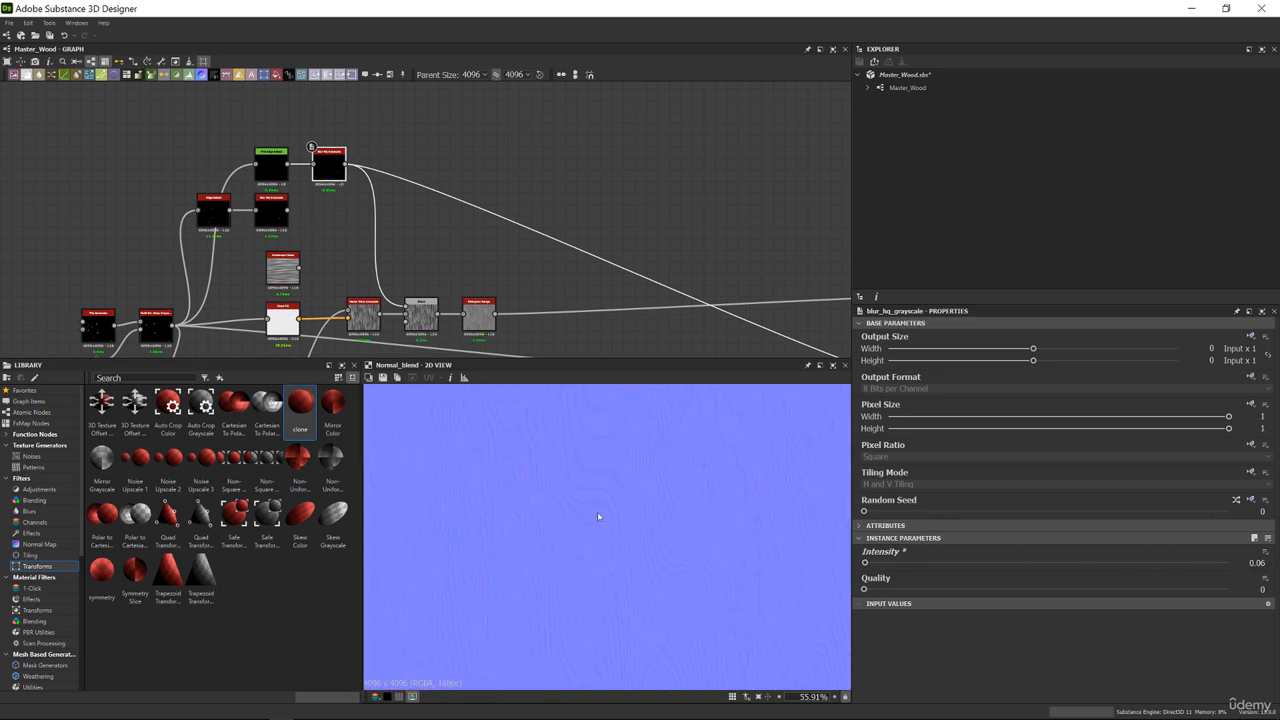
pyautogui.moveTo(684, 259); pyautogui.dragTo(255, 226, button='middle')
pyautogui.scroll(3, 519, 276)
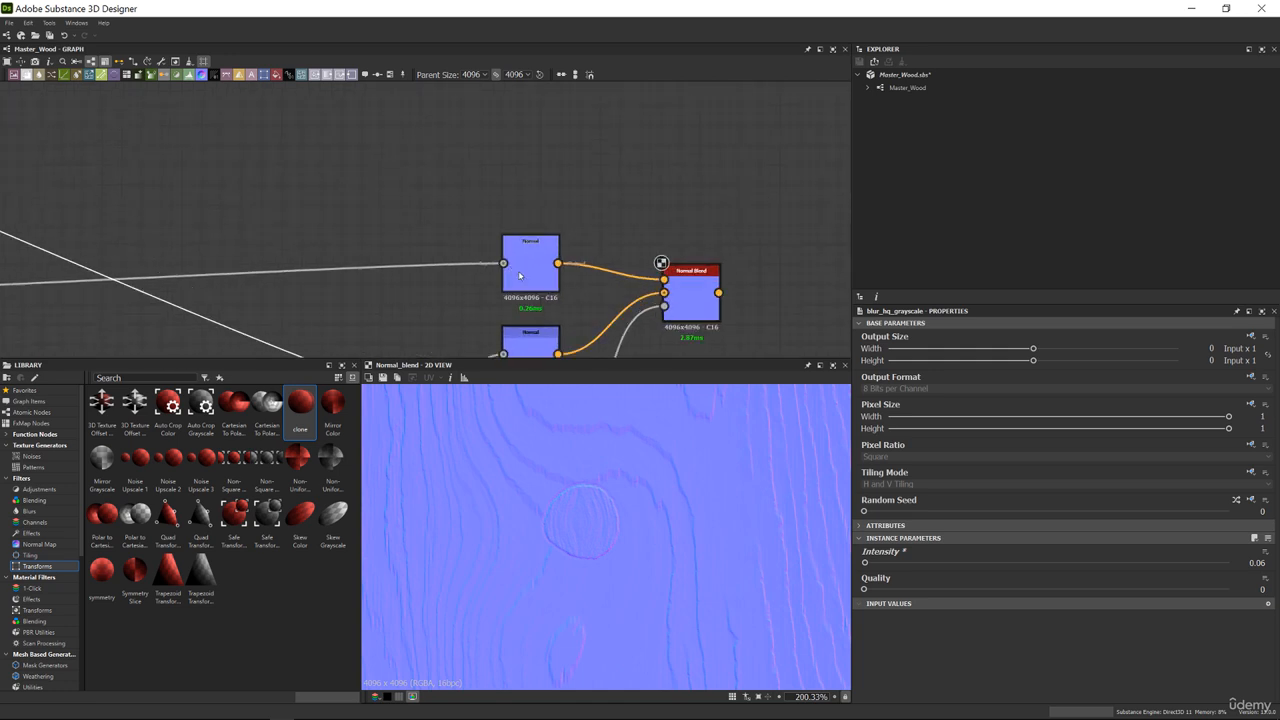
pyautogui.scroll(-4, 745, 268)
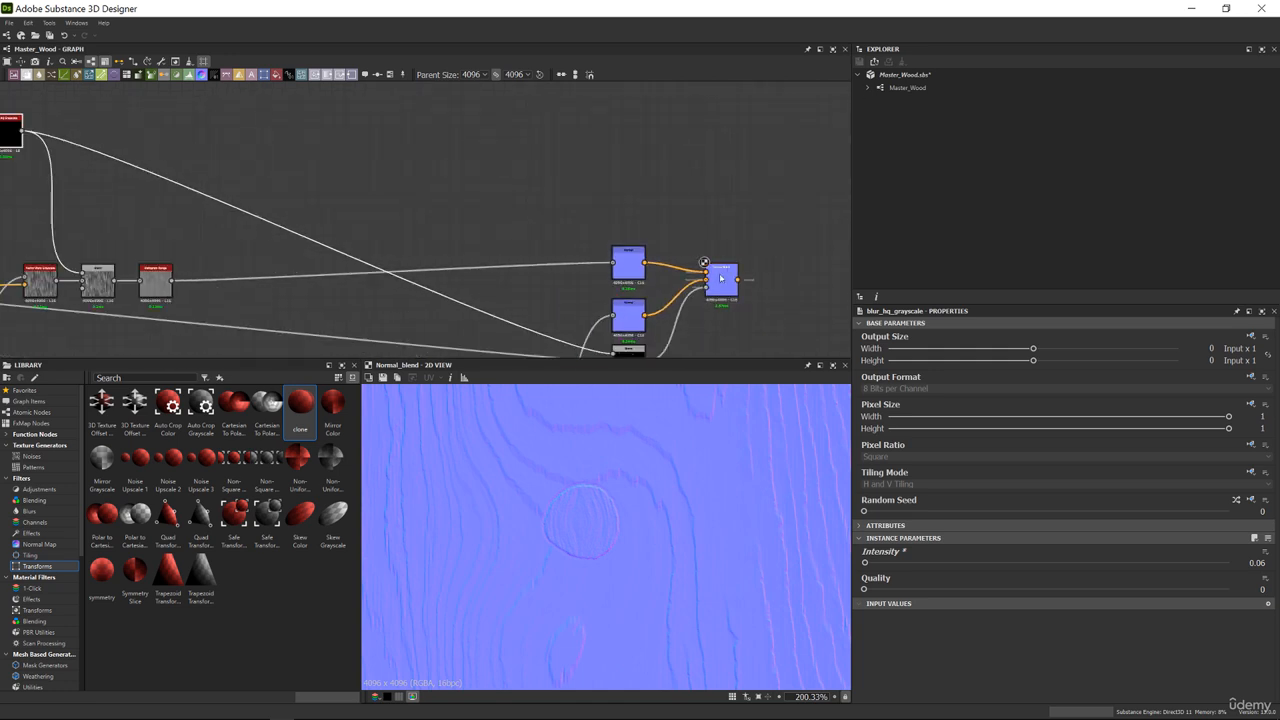
# Move the Normal Blend node slightly lower and inspect the blended wood normal map in the 2D view
pyautogui.moveTo(719, 292); pyautogui.dragTo(719, 299)
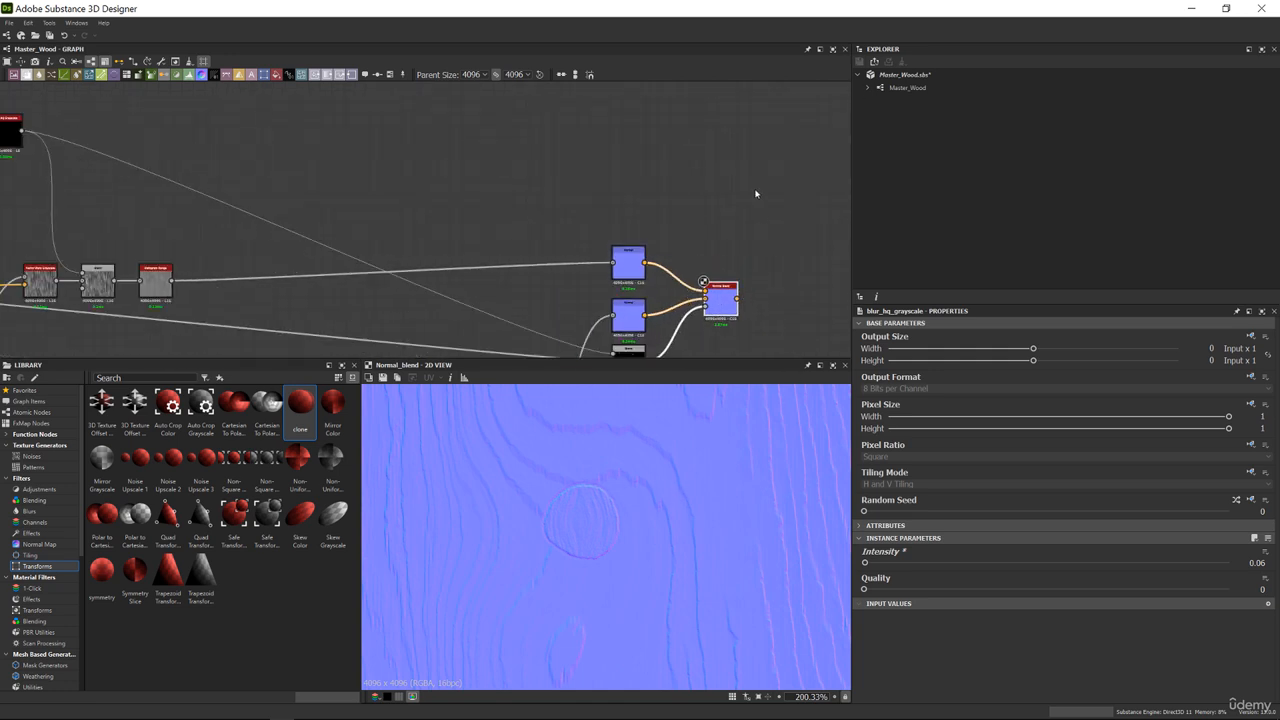
pyautogui.scroll(-8, 668, 535)
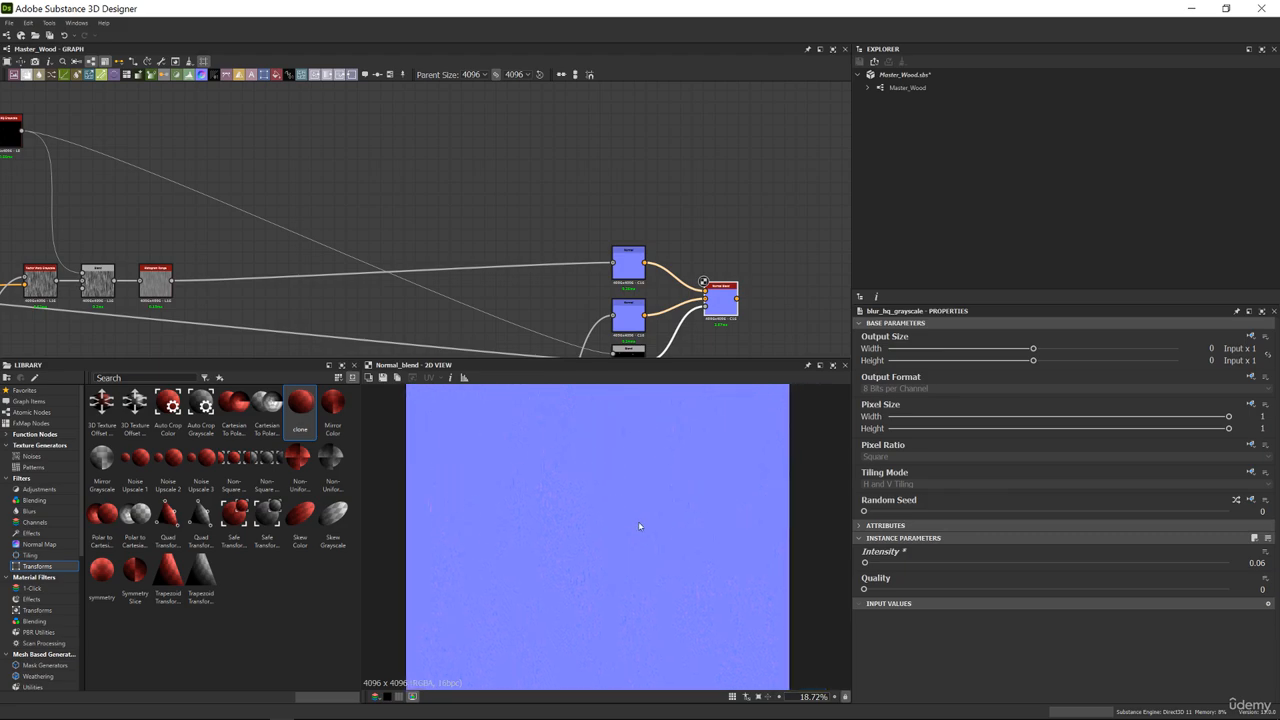
pyautogui.scroll(4, 705, 494)
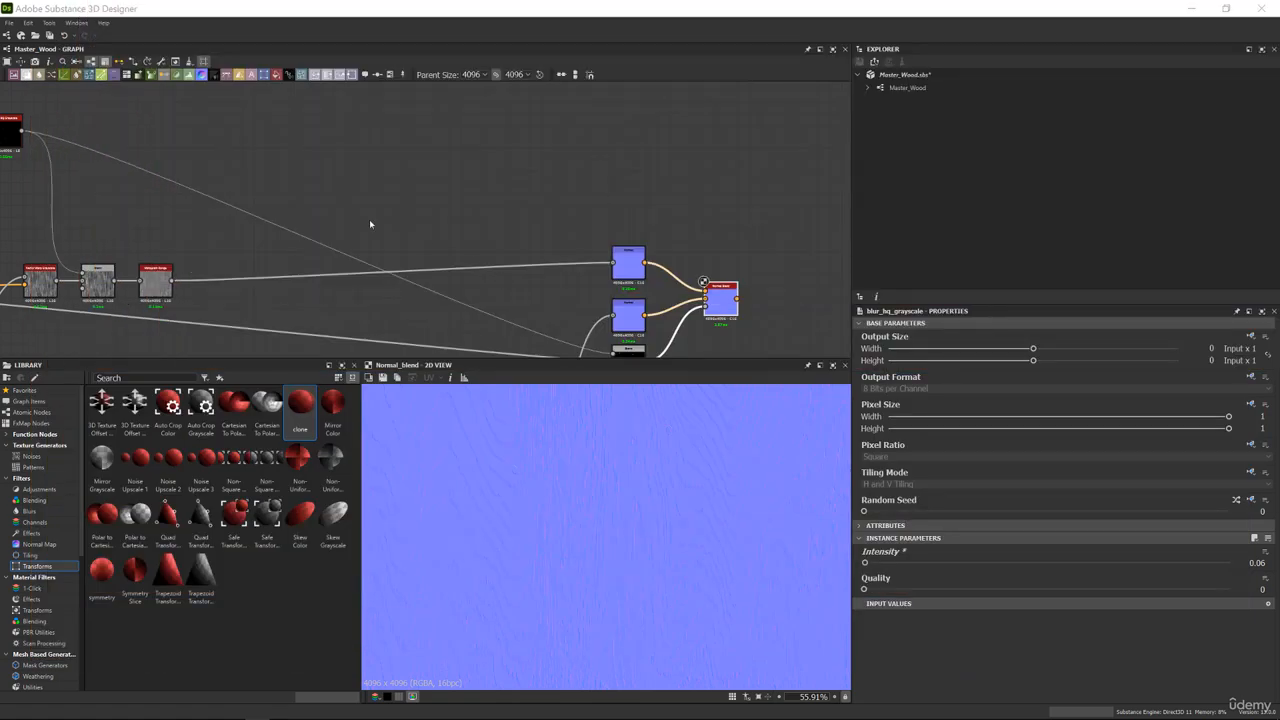
# Delete the unused Edge Detect node and the Blur HQ Grayscale node attached to it
pyautogui.moveTo(195, 282); pyautogui.dragTo(531, 290, button='middle')
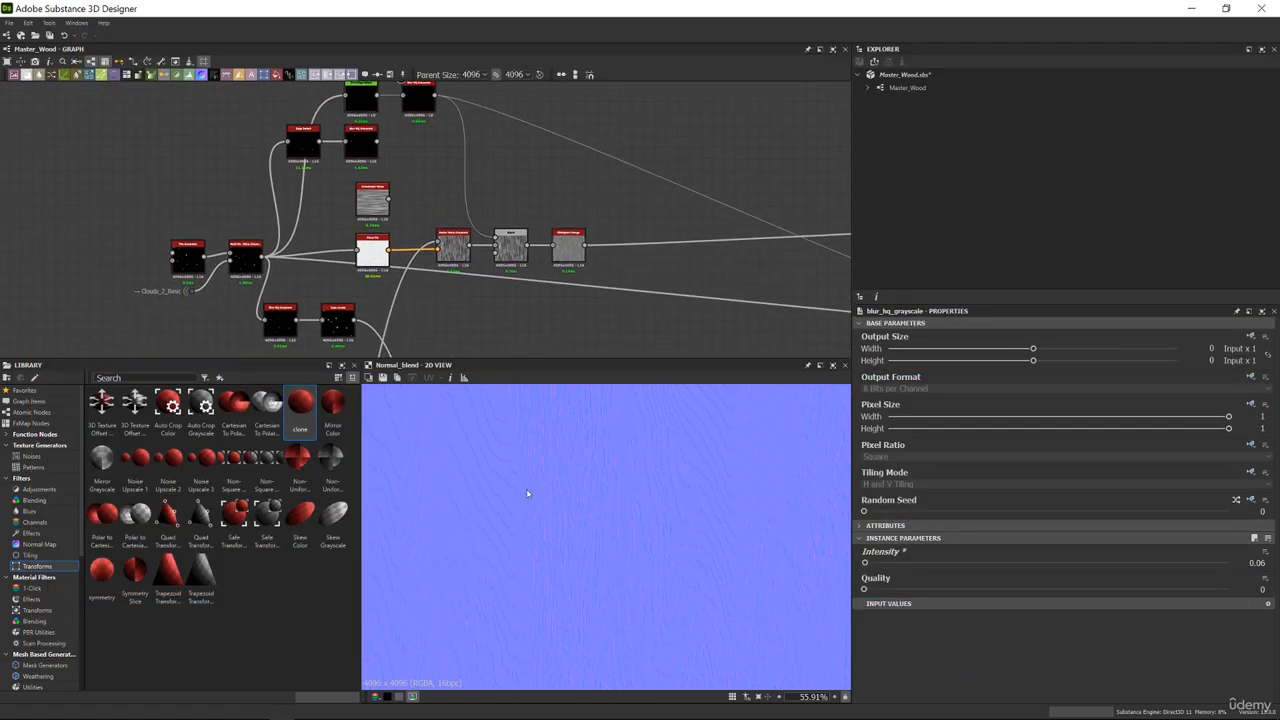
pyautogui.moveTo(494, 230); pyautogui.dragTo(502, 266, button='middle')
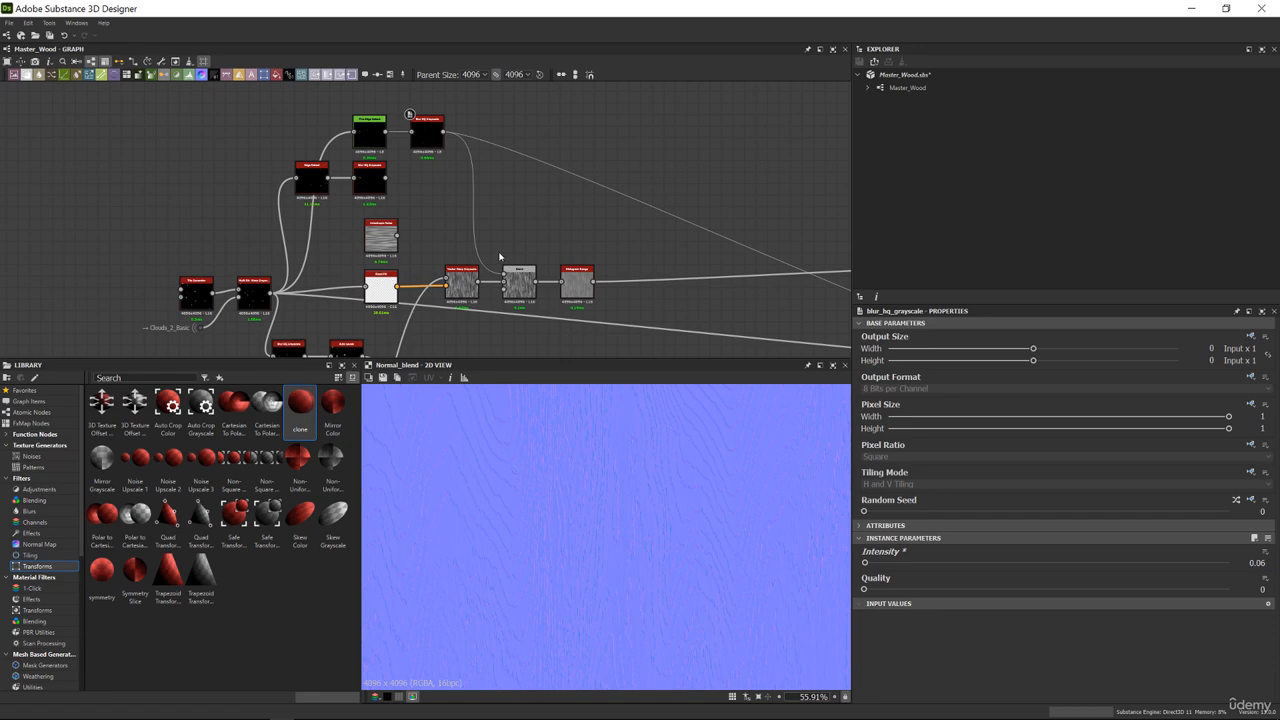
pyautogui.press('Delete')
pyautogui.moveTo(316, 178); pyautogui.dragTo(351, 180)
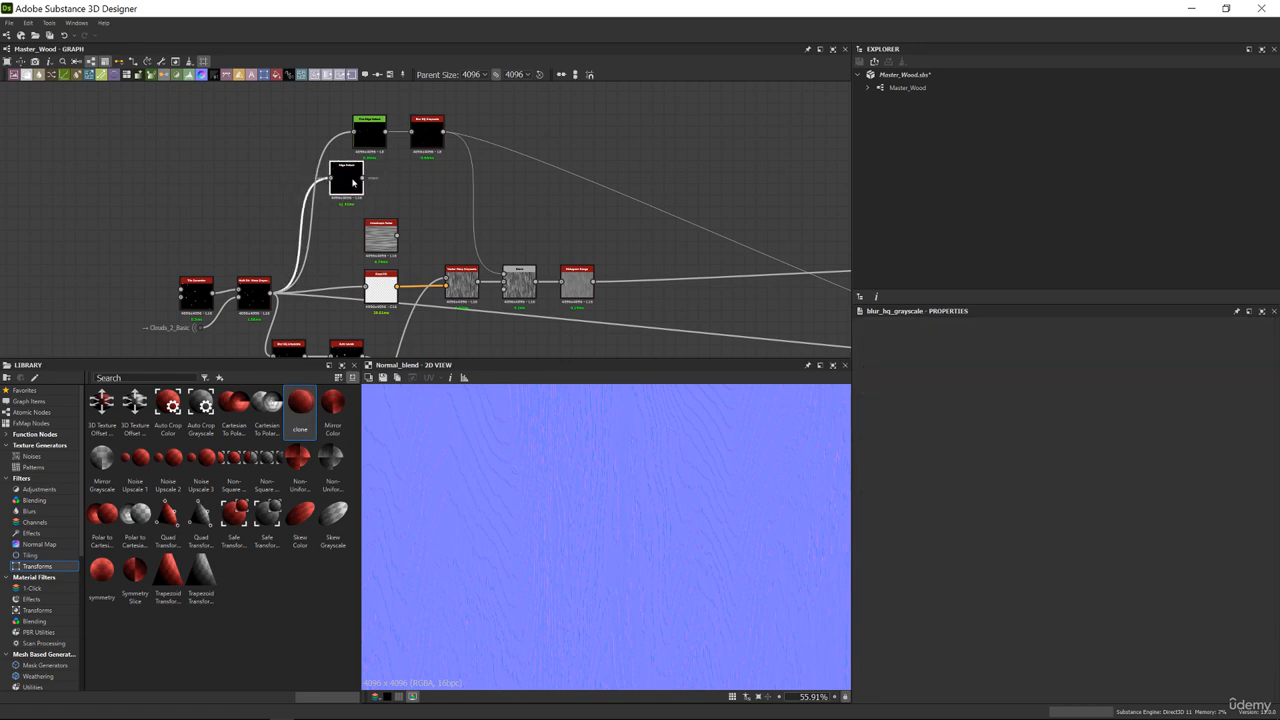
# Examine the outputs of the Non Uniform Directional Warp, Auto Levels and Histogram Range nodes, zooming in on a knot outline
pyautogui.scroll(-4, 400, 231)
pyautogui.moveTo(443, 305); pyautogui.dragTo(522, 270, button='middle')
pyautogui.scroll(5, 484, 272)
pyautogui.doubleClick(484, 272)
pyautogui.moveTo(500, 126); pyautogui.dragTo(516, 262, button='middle')
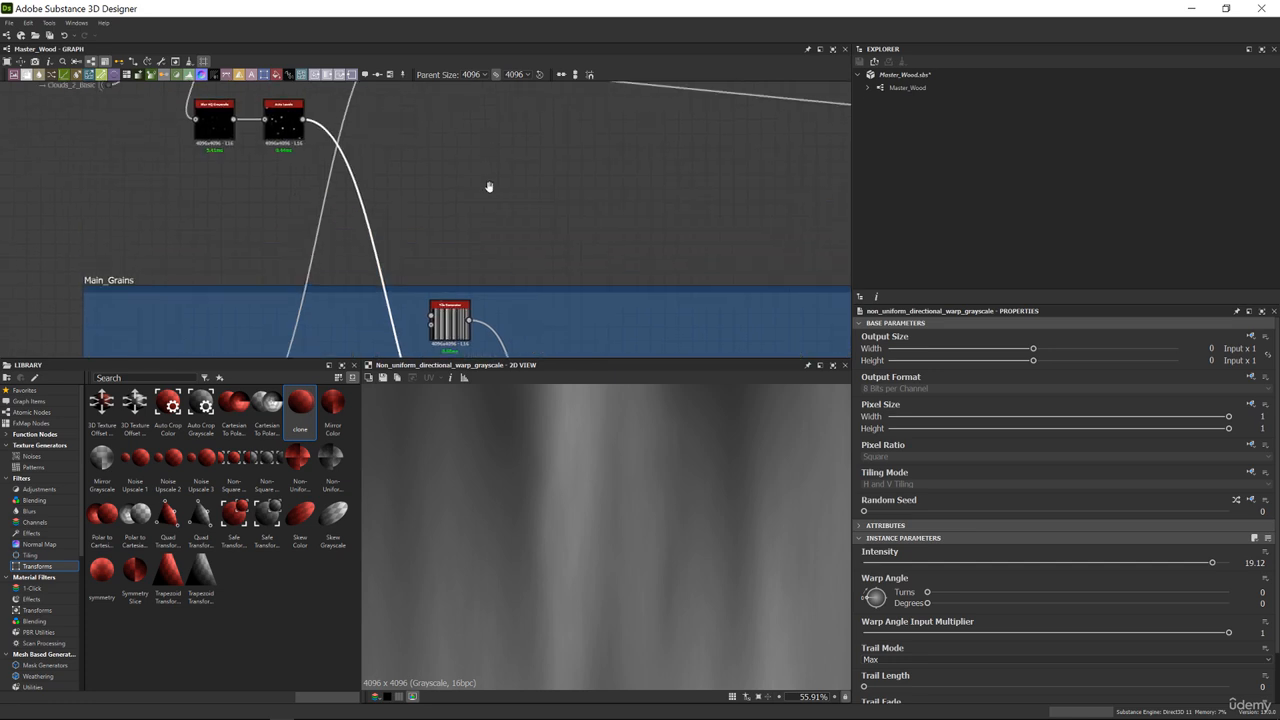
pyautogui.moveTo(488, 188); pyautogui.dragTo(494, 310, button='middle')
pyautogui.doubleClick(290, 232)
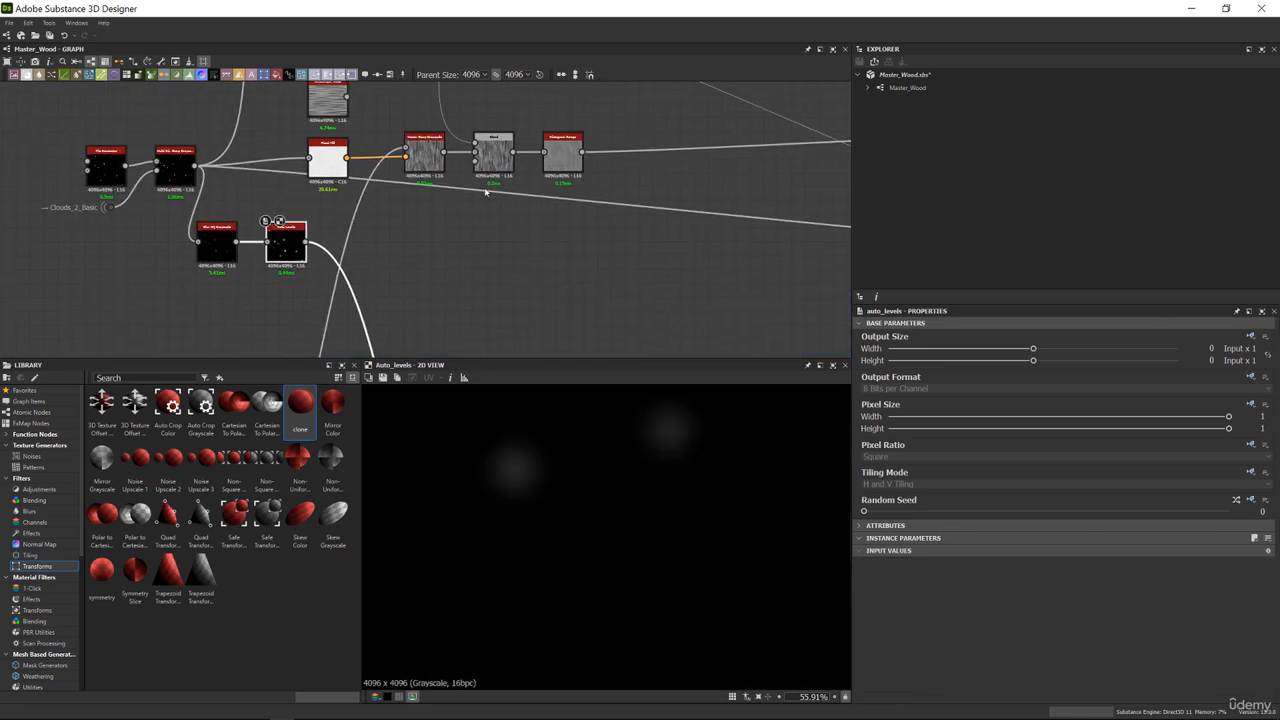
pyautogui.moveTo(486, 192); pyautogui.dragTo(465, 286, button='middle')
pyautogui.moveTo(537, 186); pyautogui.dragTo(503, 186, button='middle')
pyautogui.moveTo(304, 100); pyautogui.dragTo(337, 174, button='middle')
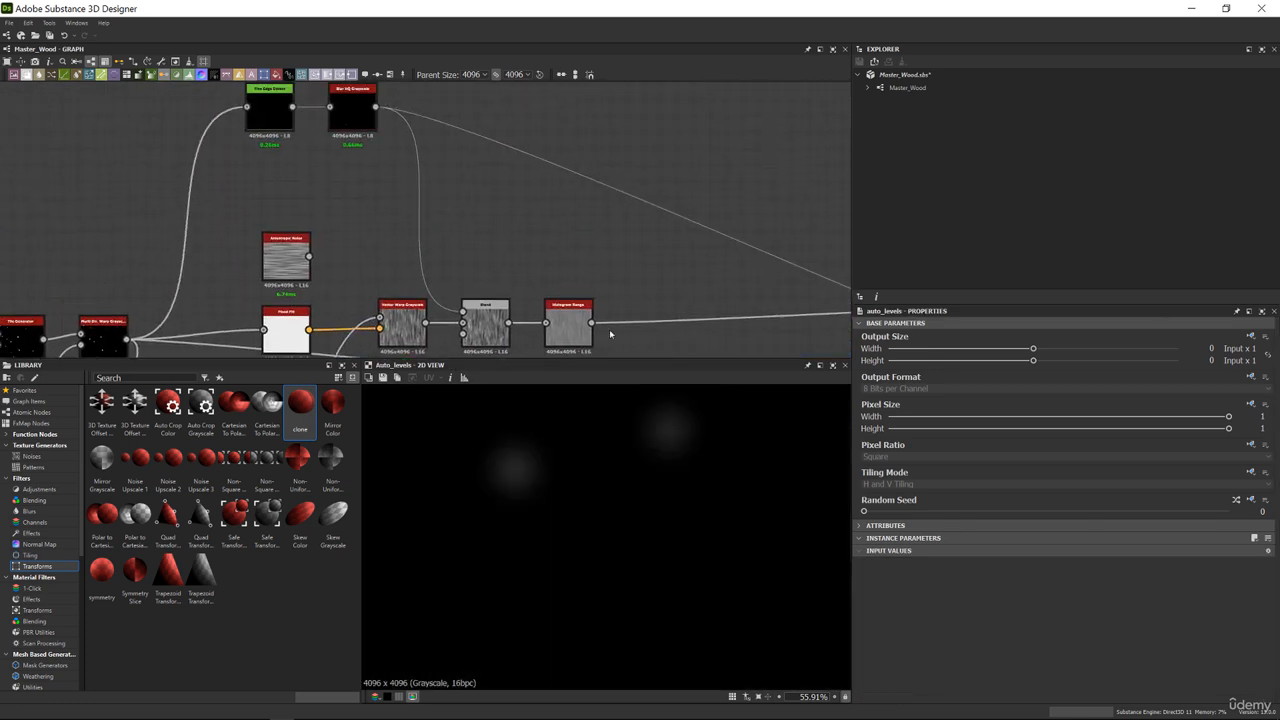
pyautogui.doubleClick(570, 324)
pyautogui.moveTo(525, 344); pyautogui.dragTo(532, 294, button='middle')
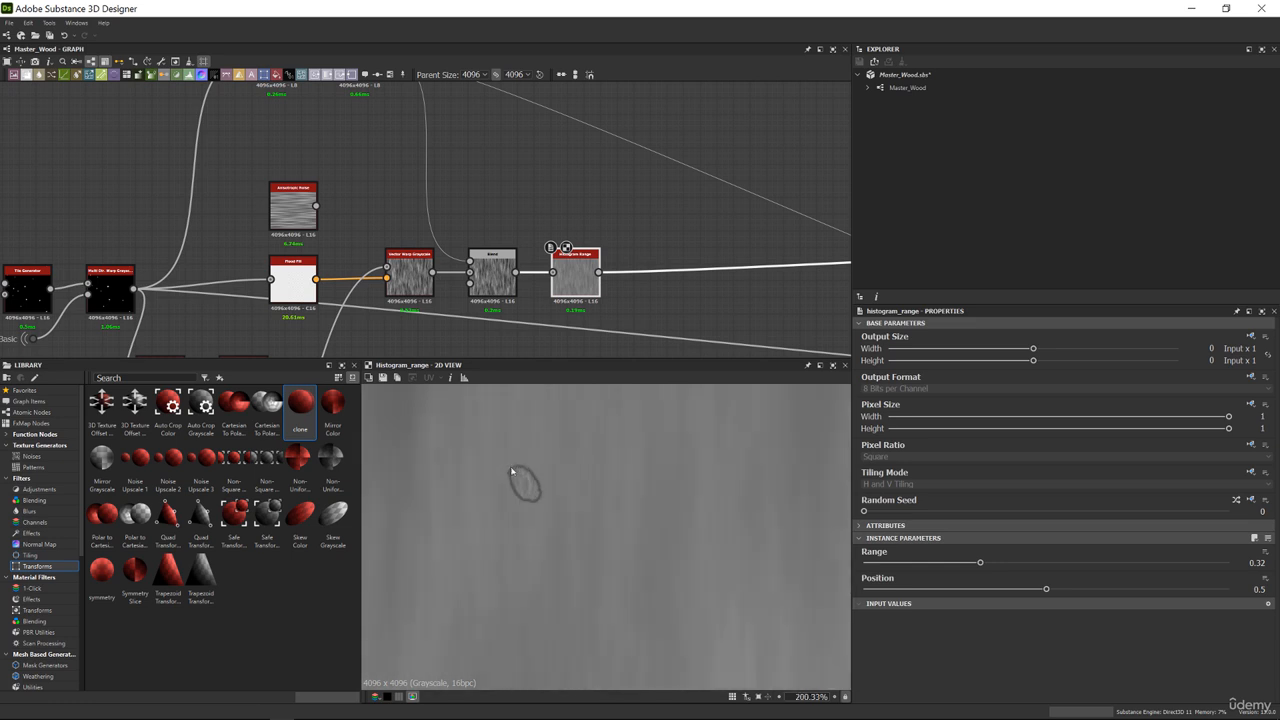
pyautogui.scroll(5, 511, 470)
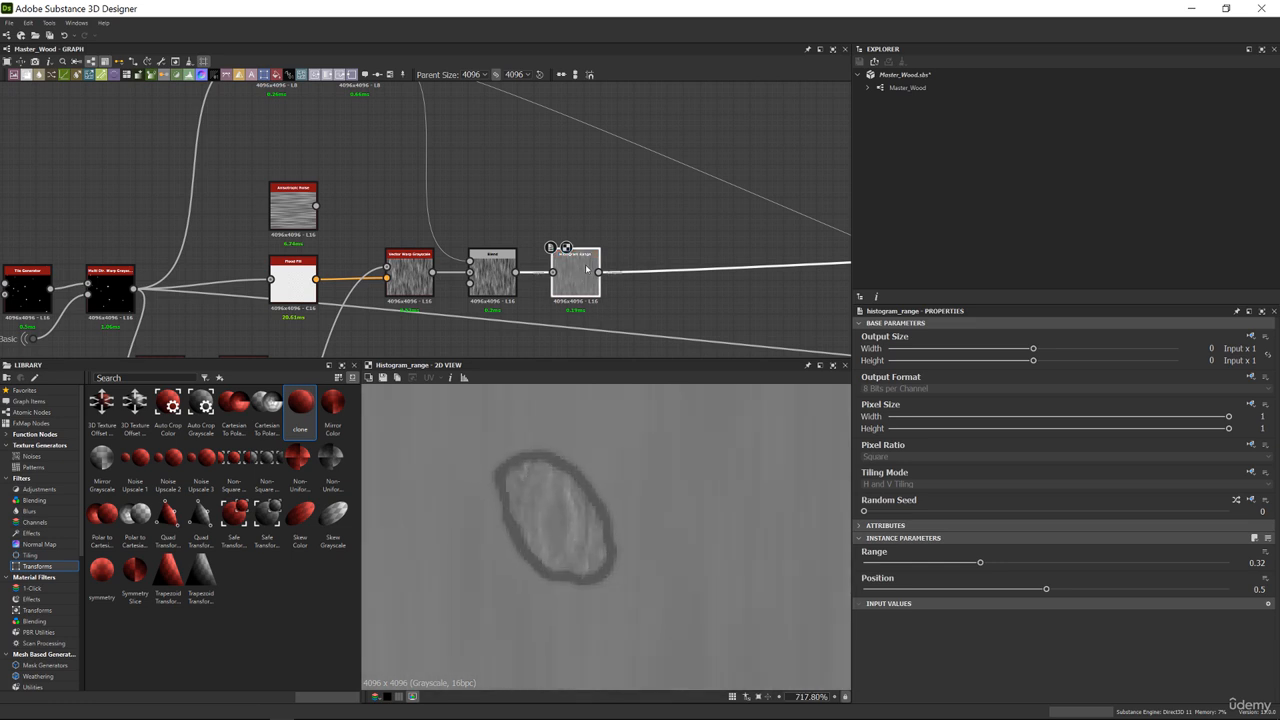
# Add a Directional Blur node fed by the Blur HQ Grayscale, with its angle at 90 degrees and intensity at 0.79
pyautogui.moveTo(587, 268); pyautogui.dragTo(452, 292, button='middle')
pyautogui.moveTo(474, 240); pyautogui.dragTo(578, 275, button='middle')
pyautogui.moveTo(463, 284); pyautogui.dragTo(587, 297, button='middle')
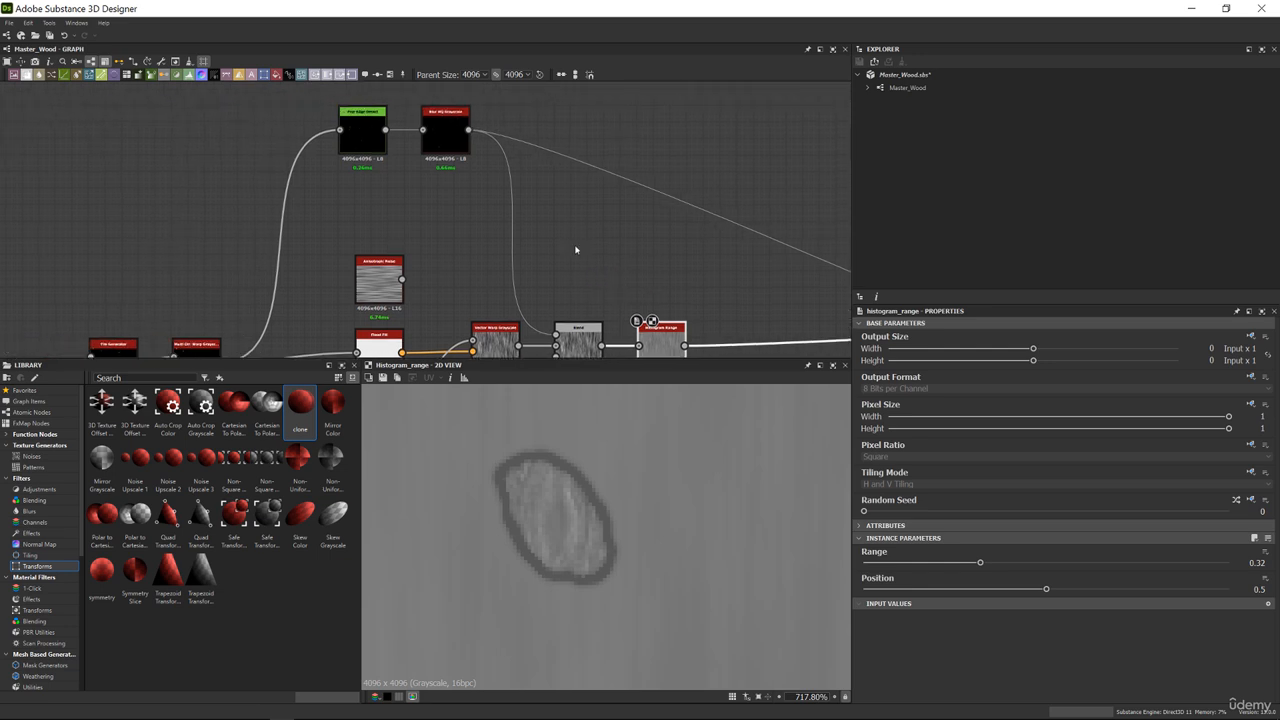
pyautogui.press('space')
pyautogui.write('dir')
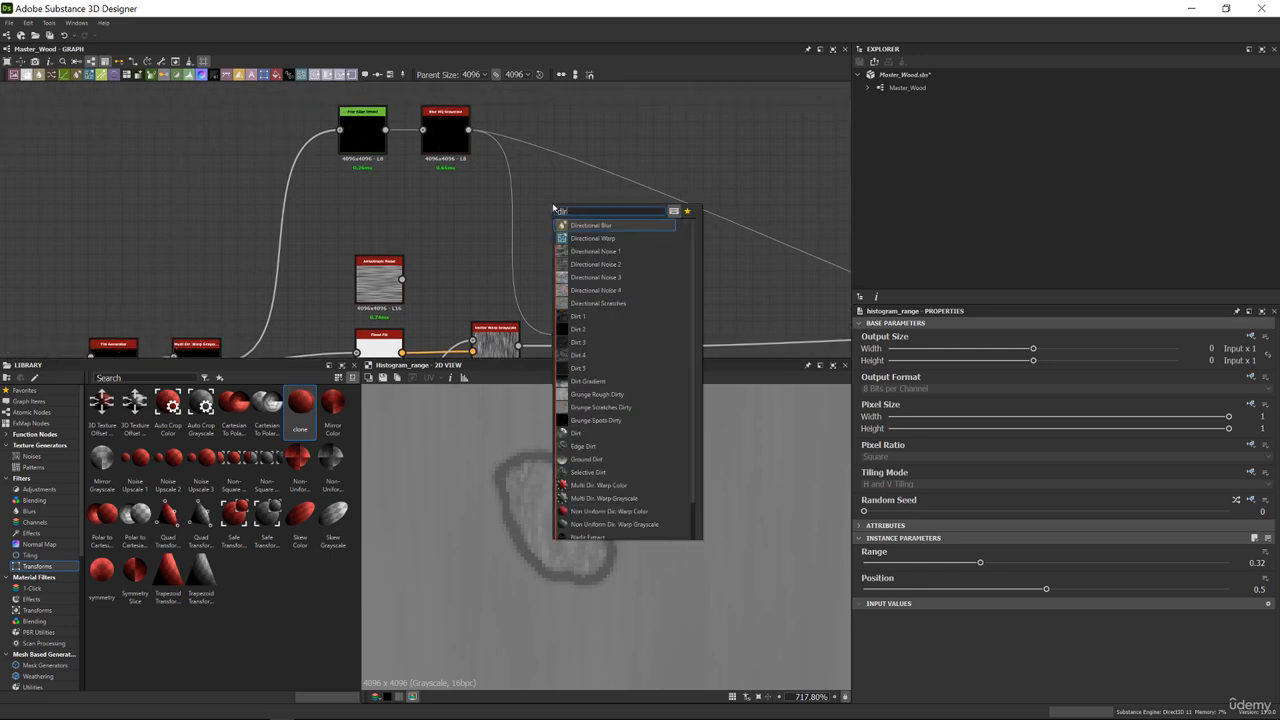
pyautogui.press('Return')
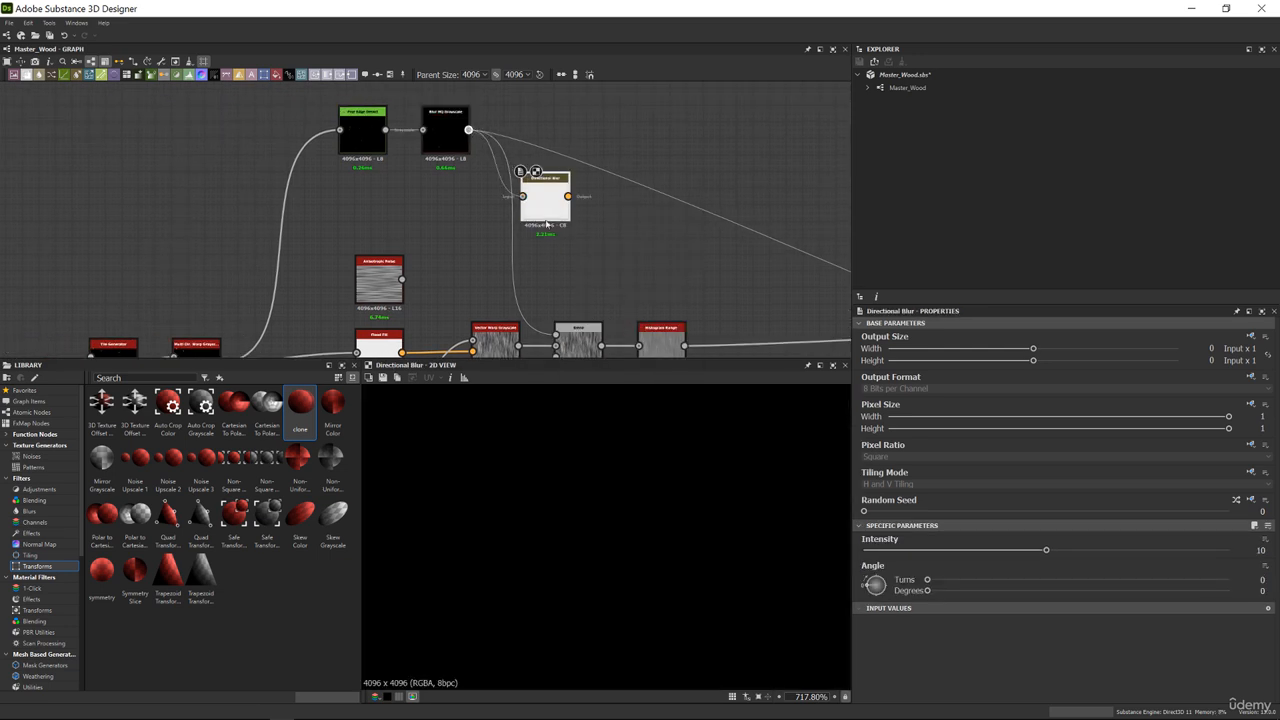
pyautogui.moveTo(544, 211); pyautogui.dragTo(444, 237)
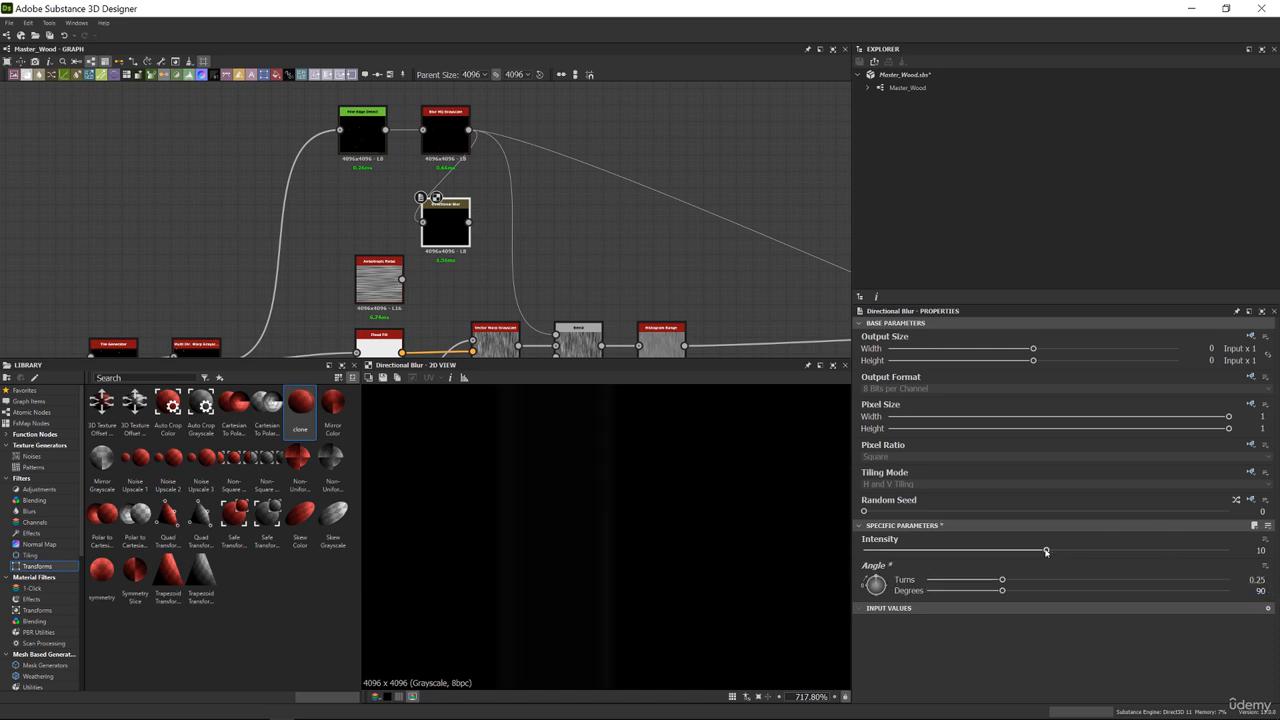
pyautogui.moveTo(1046, 551); pyautogui.dragTo(880, 541)
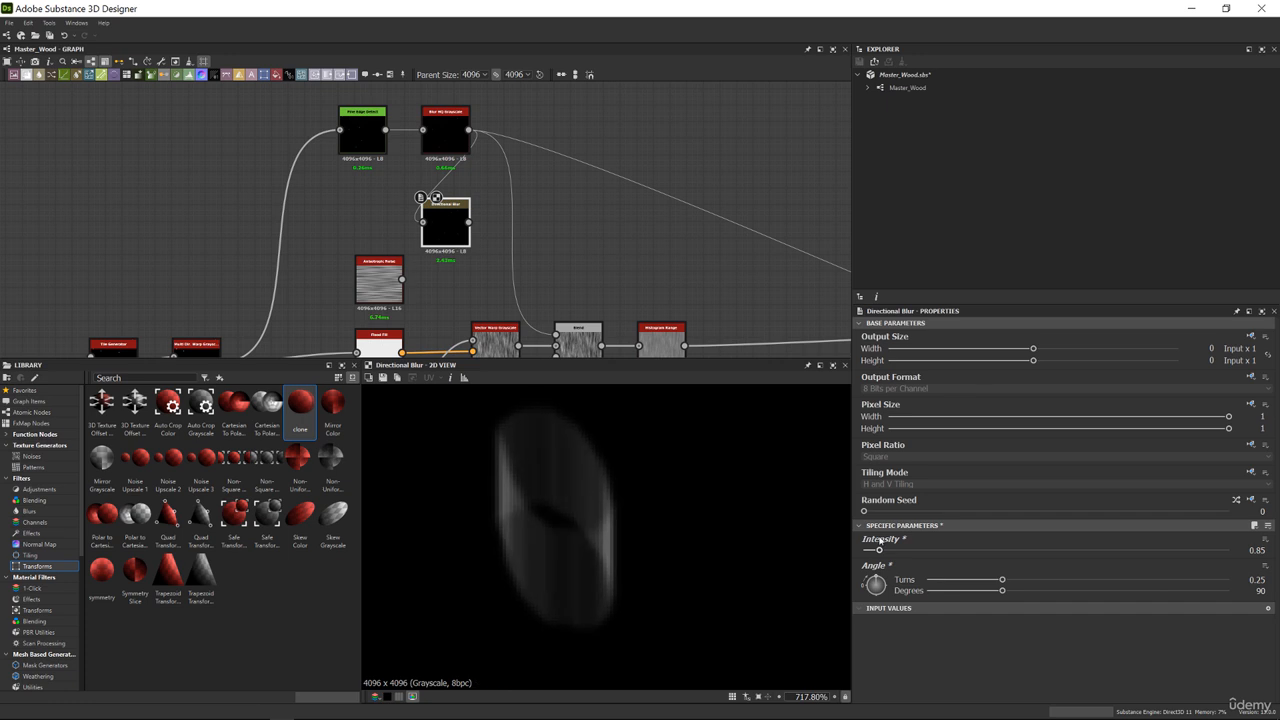
# Blend the Directional Blur as foreground over the Blur HQ Grayscale as background, using Add (Linear Dodge) mode
pyautogui.moveTo(508, 172); pyautogui.dragTo(509, 155, button='middle')
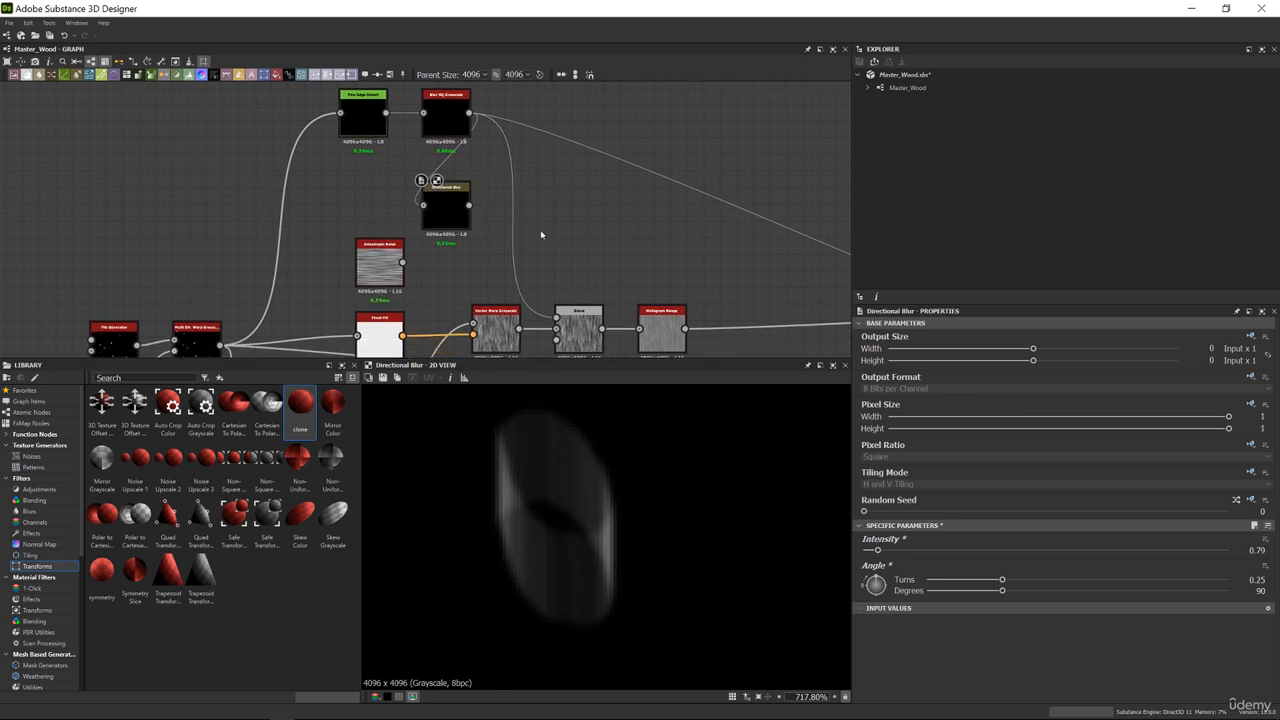
pyautogui.press('space')
pyautogui.write('blend')
pyautogui.press('Return')
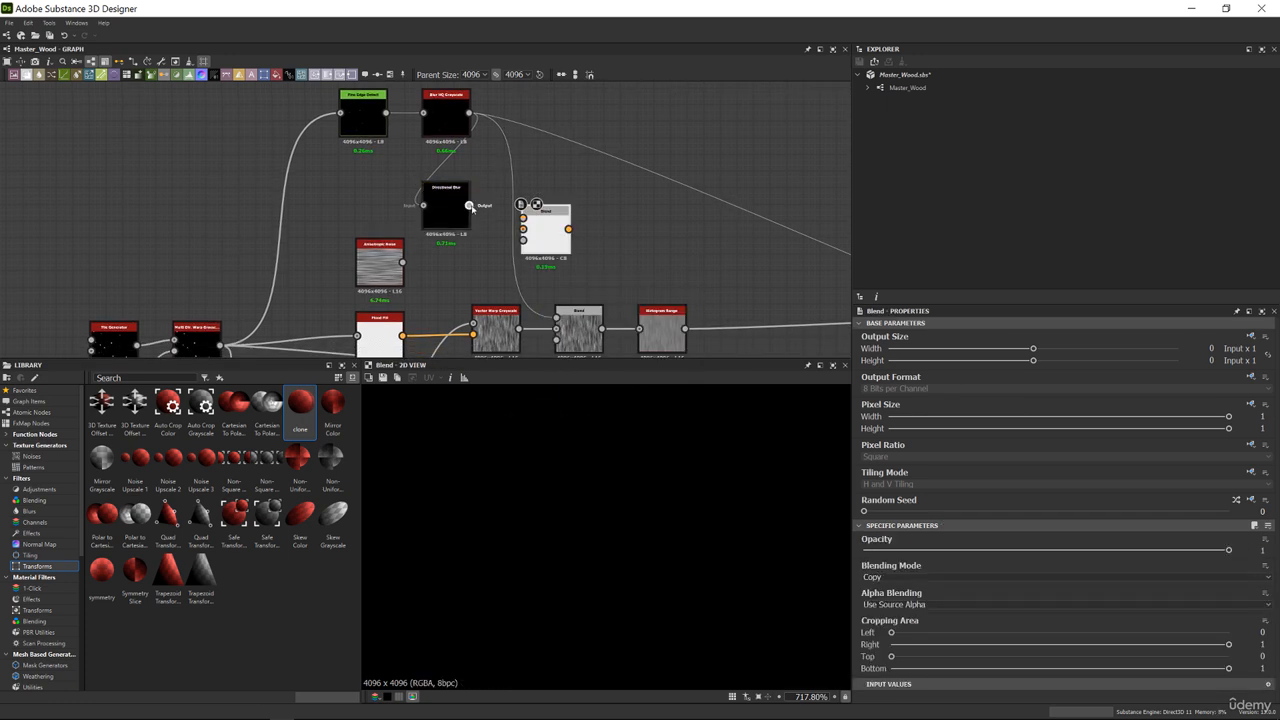
pyautogui.moveTo(529, 225); pyautogui.dragTo(526, 218)
pyautogui.moveTo(469, 113); pyautogui.dragTo(525, 228)
pyautogui.click(1065, 577)
pyautogui.click(1000, 592)
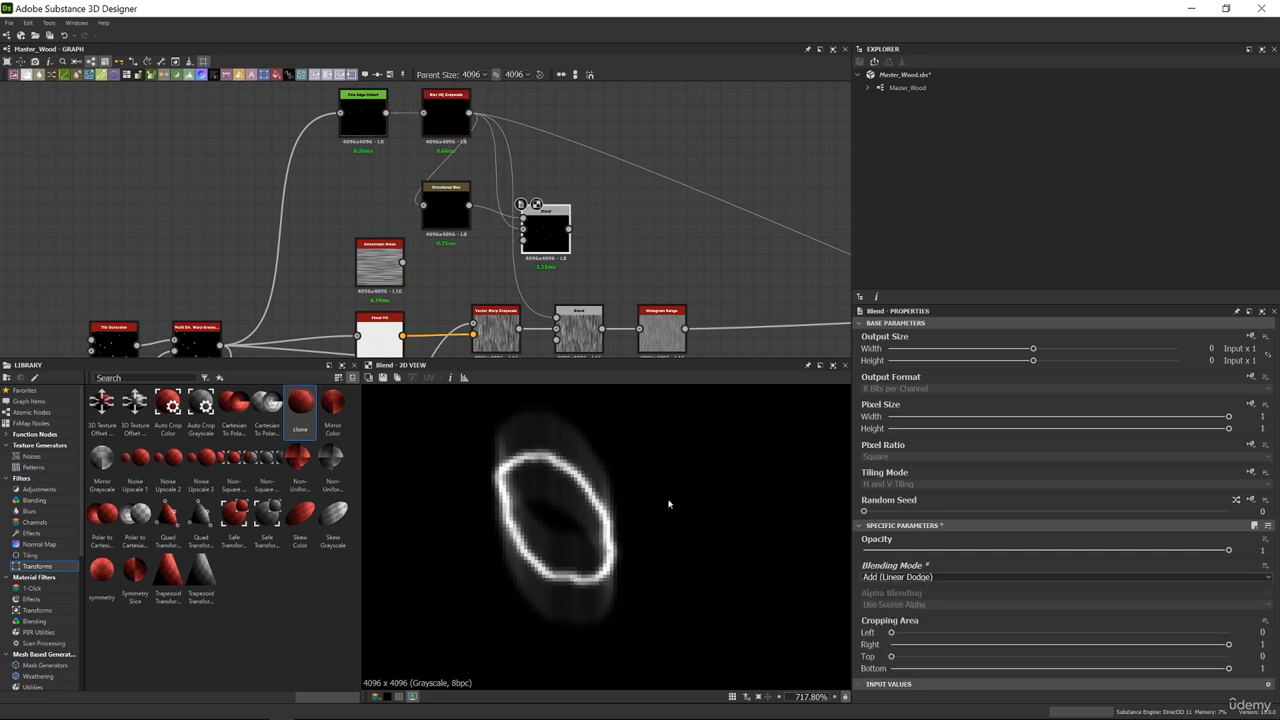
# Feed the new Blend into the foreground of the Blend before Histogram Range, and preview the Histogram Range and Normal outputs
pyautogui.scroll(4, 552, 494)
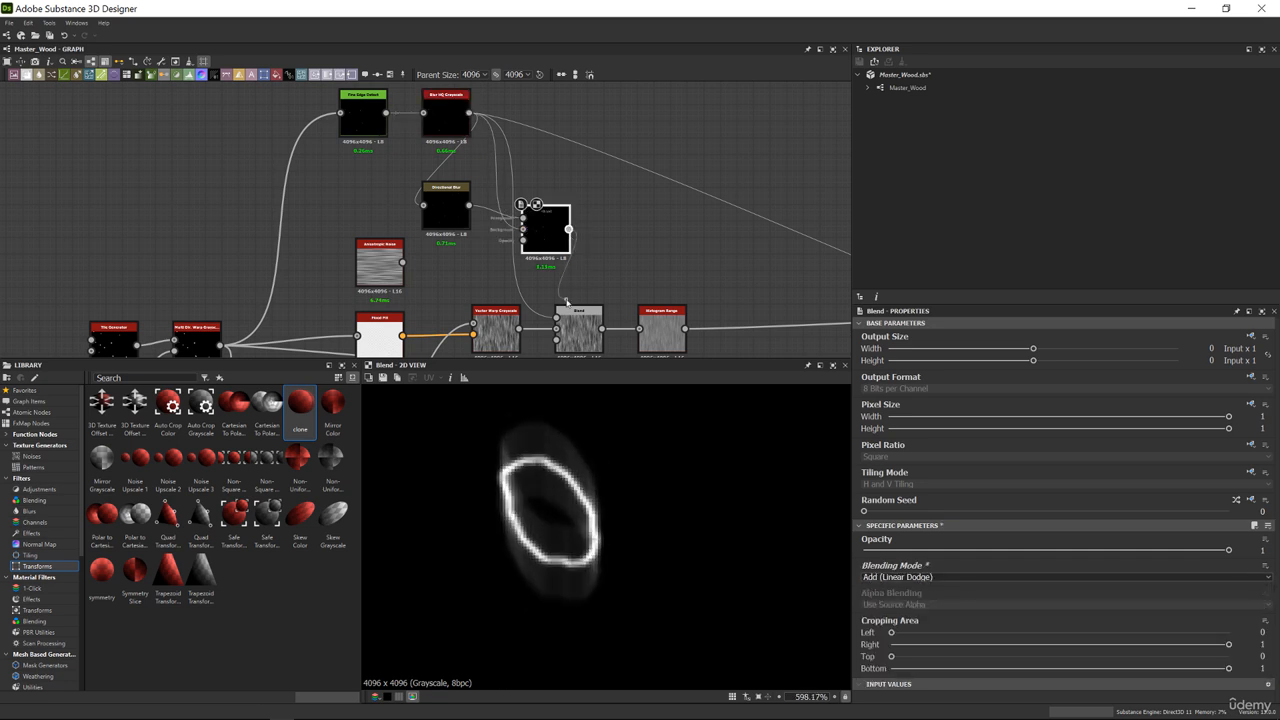
pyautogui.doubleClick(575, 325)
pyautogui.doubleClick(664, 335)
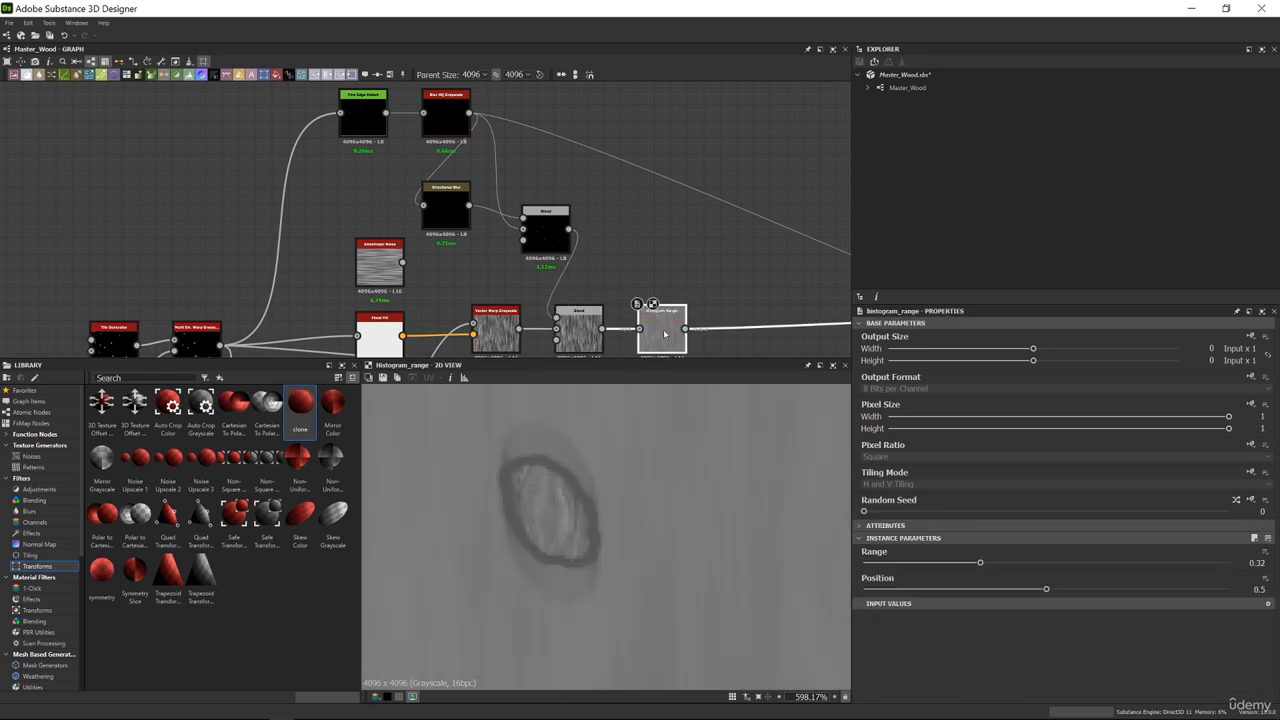
pyautogui.moveTo(780, 311); pyautogui.dragTo(533, 281, button='middle')
pyautogui.scroll(-4, 593, 288)
pyautogui.scroll(3, 540, 275)
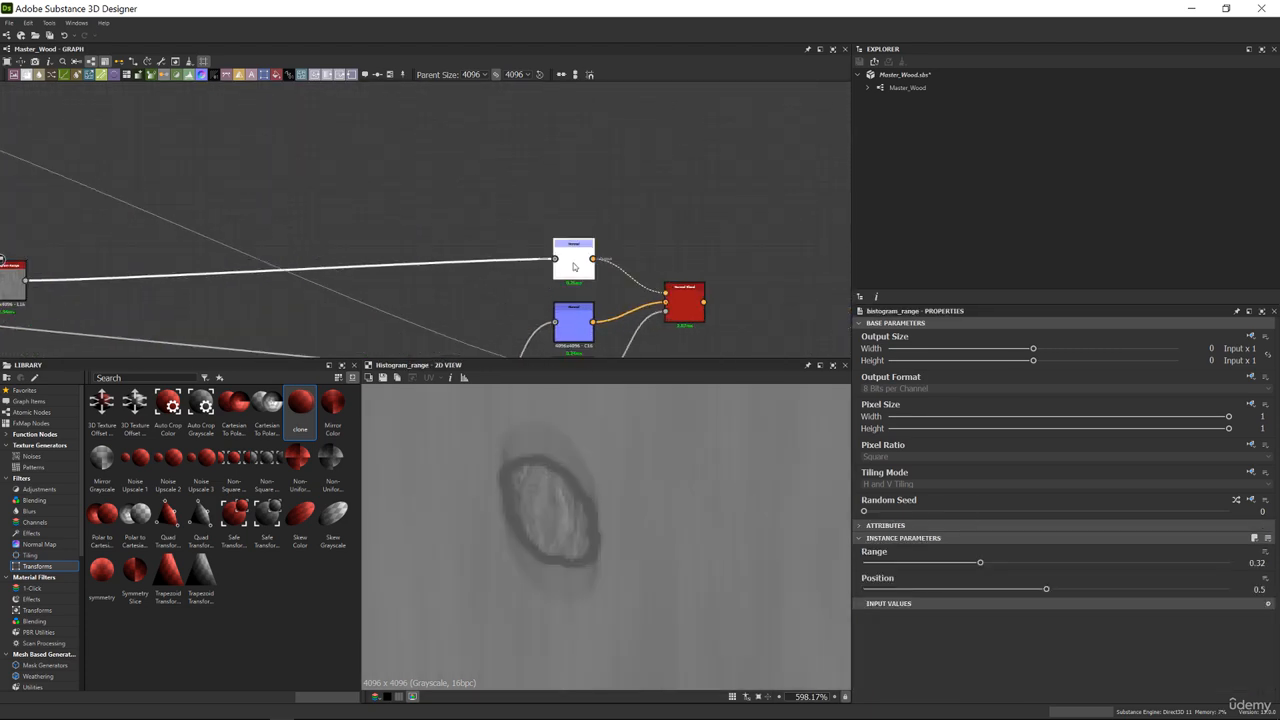
pyautogui.doubleClick(574, 266)
pyautogui.scroll(-3, 509, 510)
pyautogui.moveTo(193, 268); pyautogui.dragTo(647, 290, button='middle')
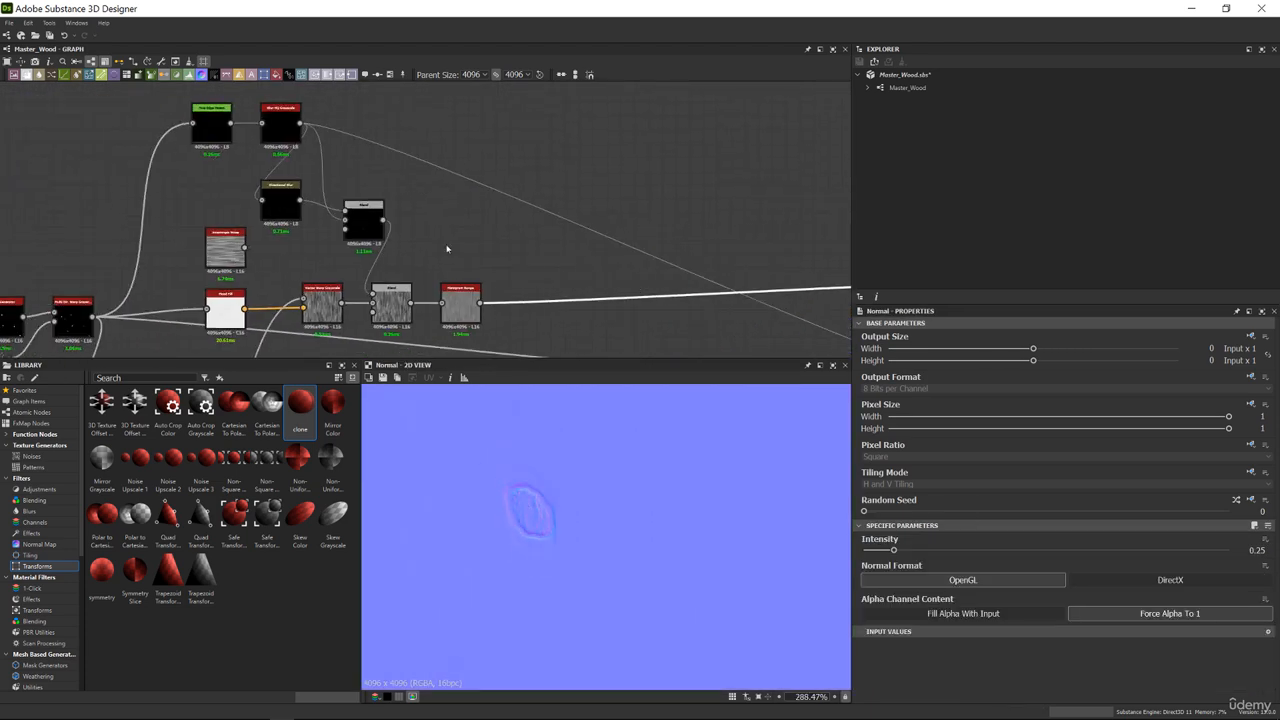
# Spread the Directional Blur and its Blend node apart to make room between them, and preview the Directional Blur output
pyautogui.moveTo(446, 249); pyautogui.dragTo(558, 273, button='middle')
pyautogui.scroll(5, 380, 213)
pyautogui.doubleClick(401, 241)
pyautogui.moveTo(401, 241); pyautogui.dragTo(264, 221)
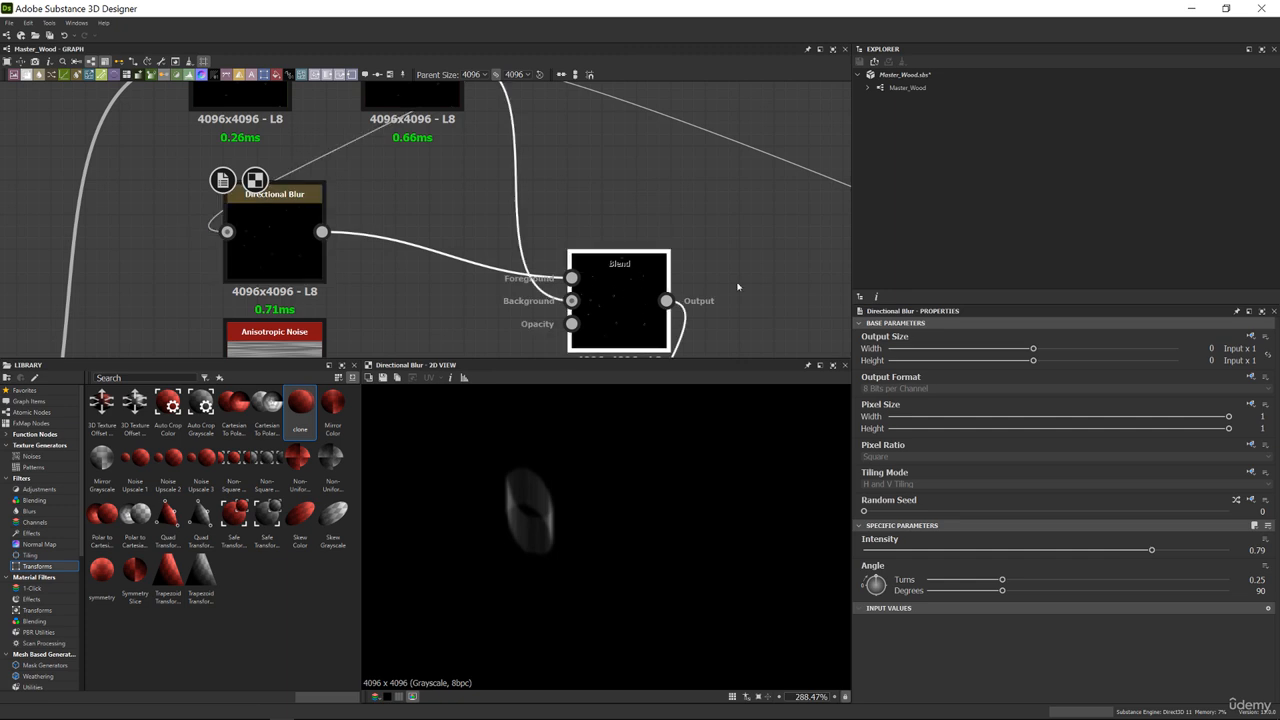
pyautogui.moveTo(620, 285); pyautogui.dragTo(758, 285)
pyautogui.click(289, 231)
pyautogui.scroll(4, 517, 514)
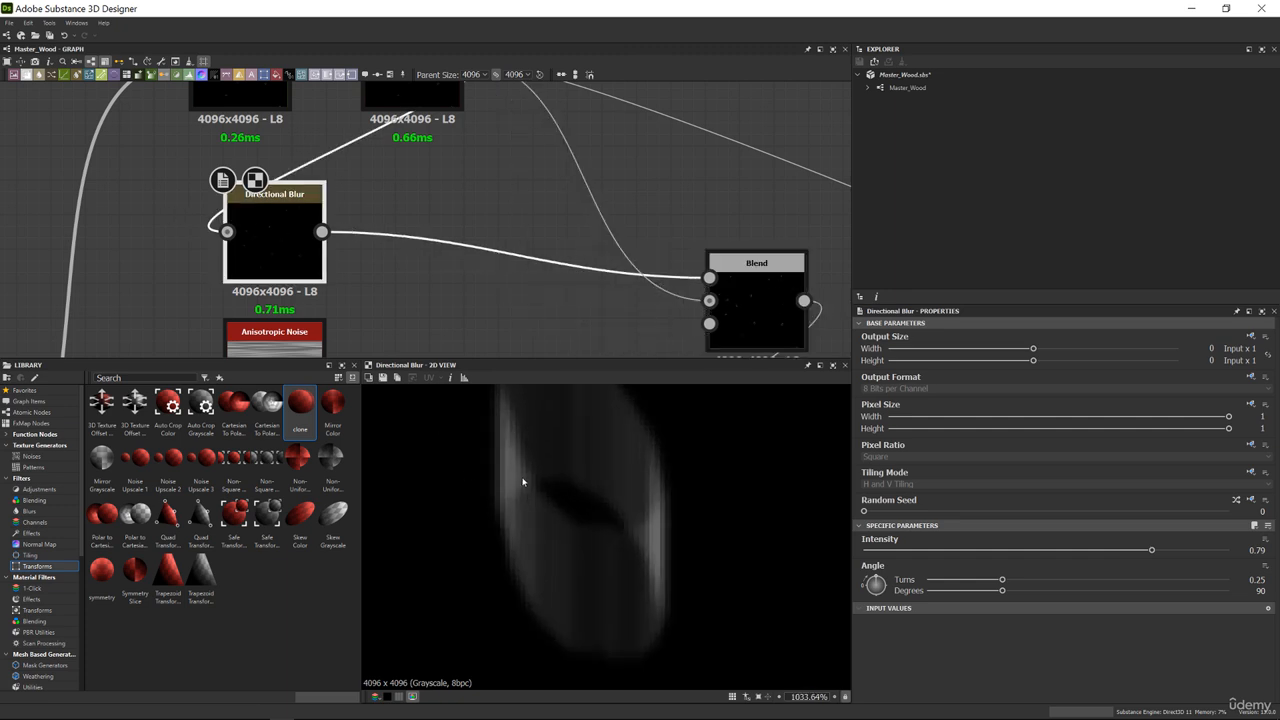
pyautogui.scroll(-1, 523, 403)
pyautogui.moveTo(278, 240); pyautogui.dragTo(205, 236)
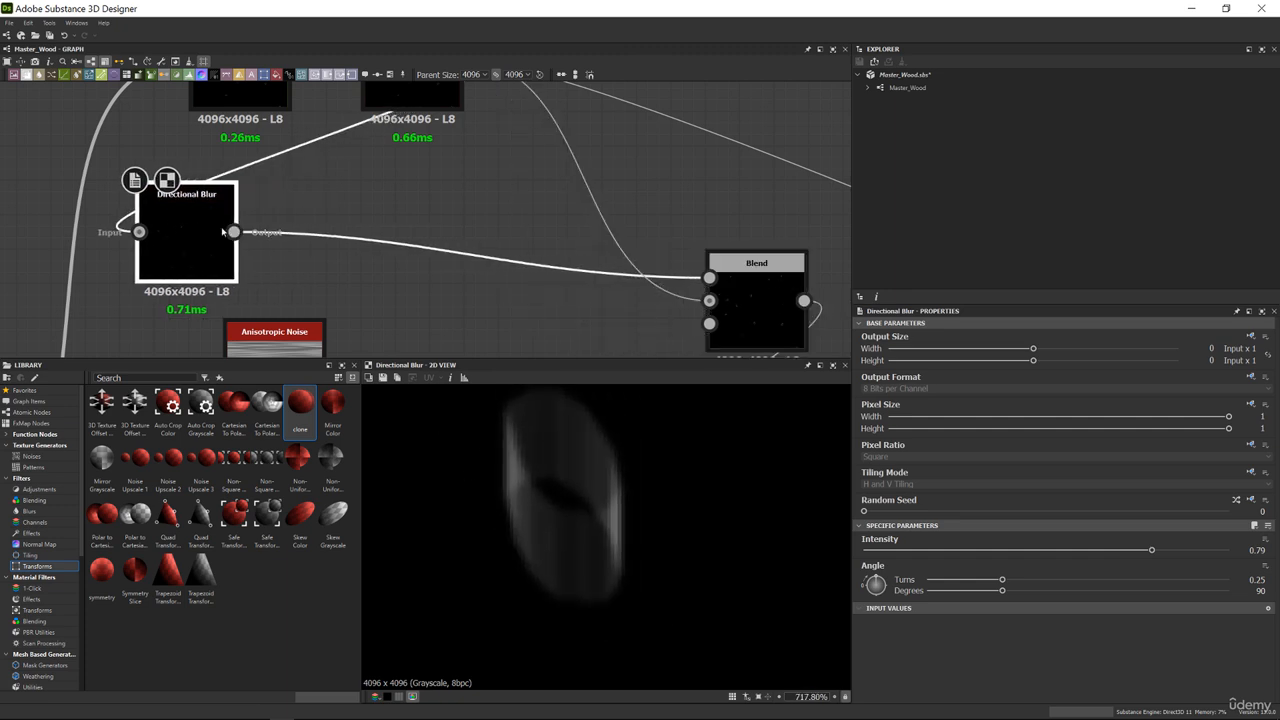
# Insert an Auto Levels node between the Directional Blur and the Blend, and inspect its output
pyautogui.press('space')
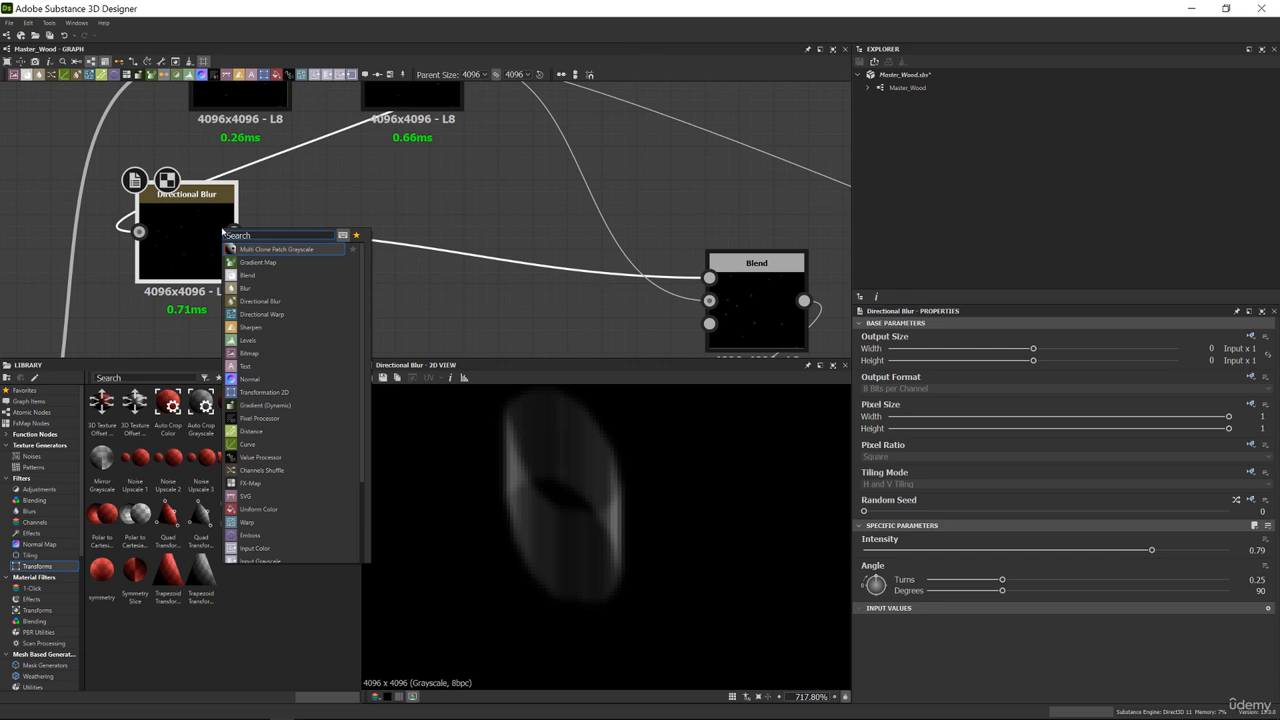
pyautogui.write('au')
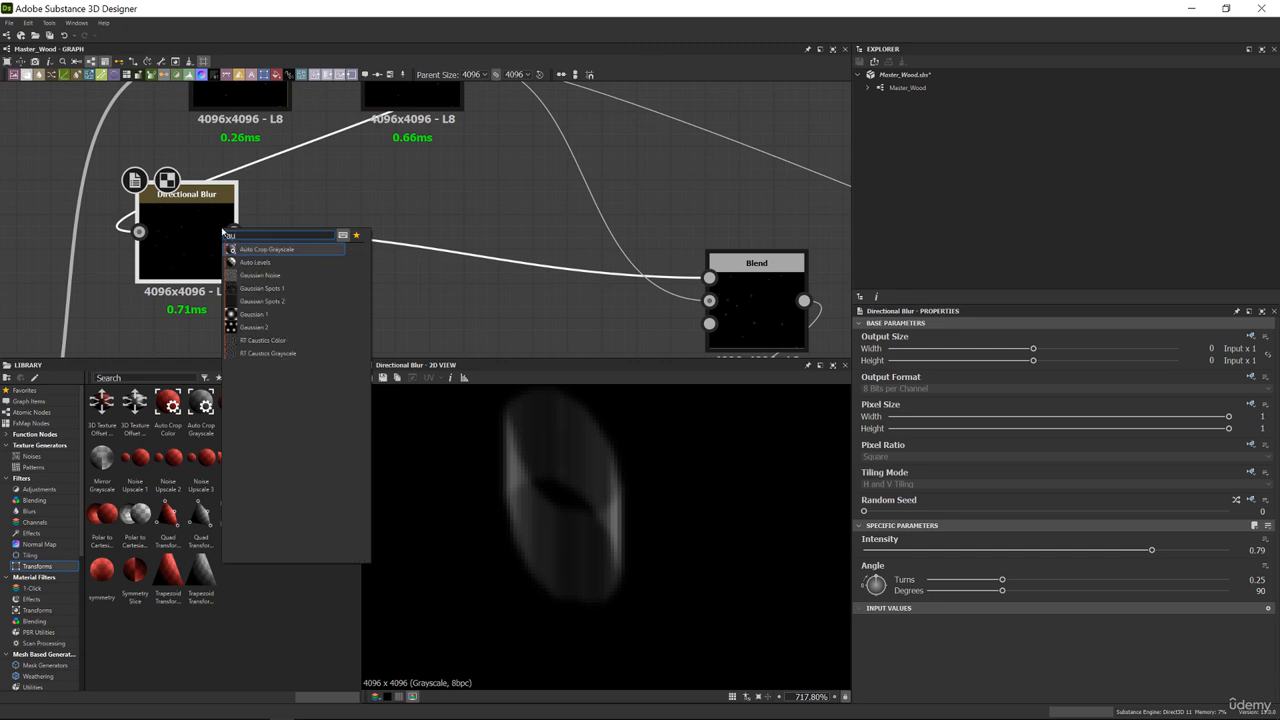
pyautogui.click(255, 262)
pyautogui.moveTo(450, 245); pyautogui.dragTo(356, 245)
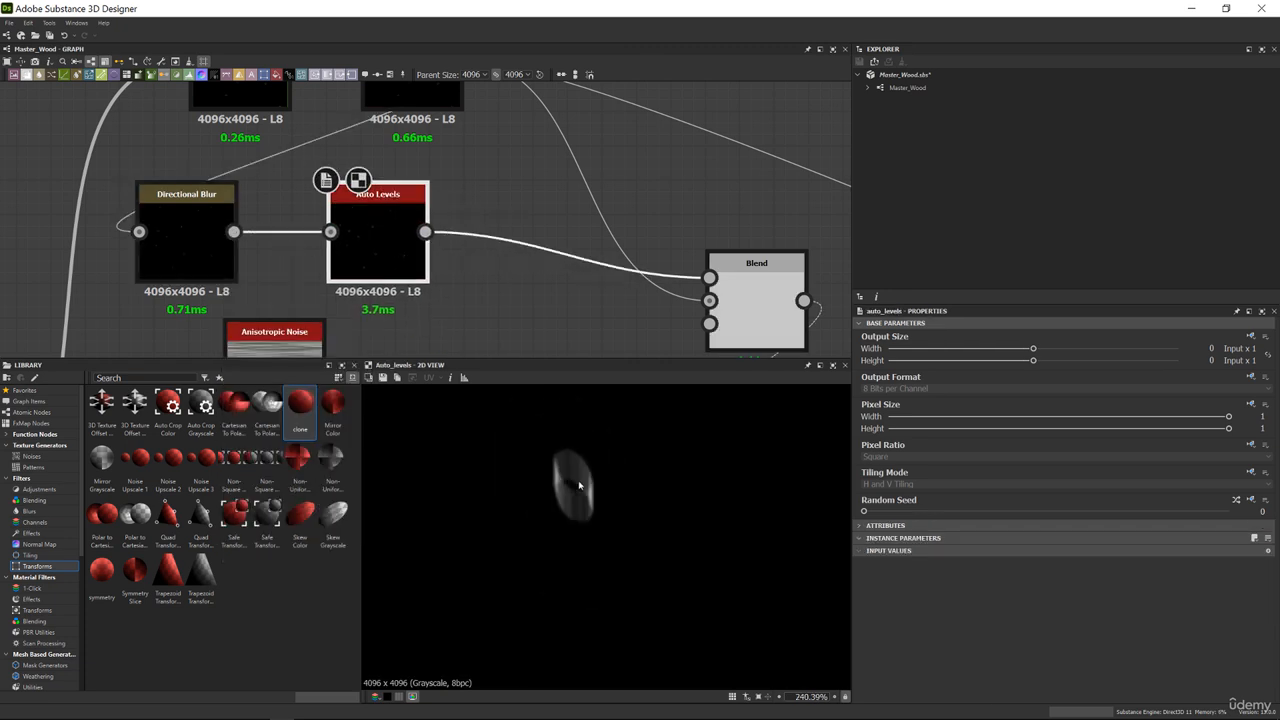
pyautogui.scroll(-2, 578, 486)
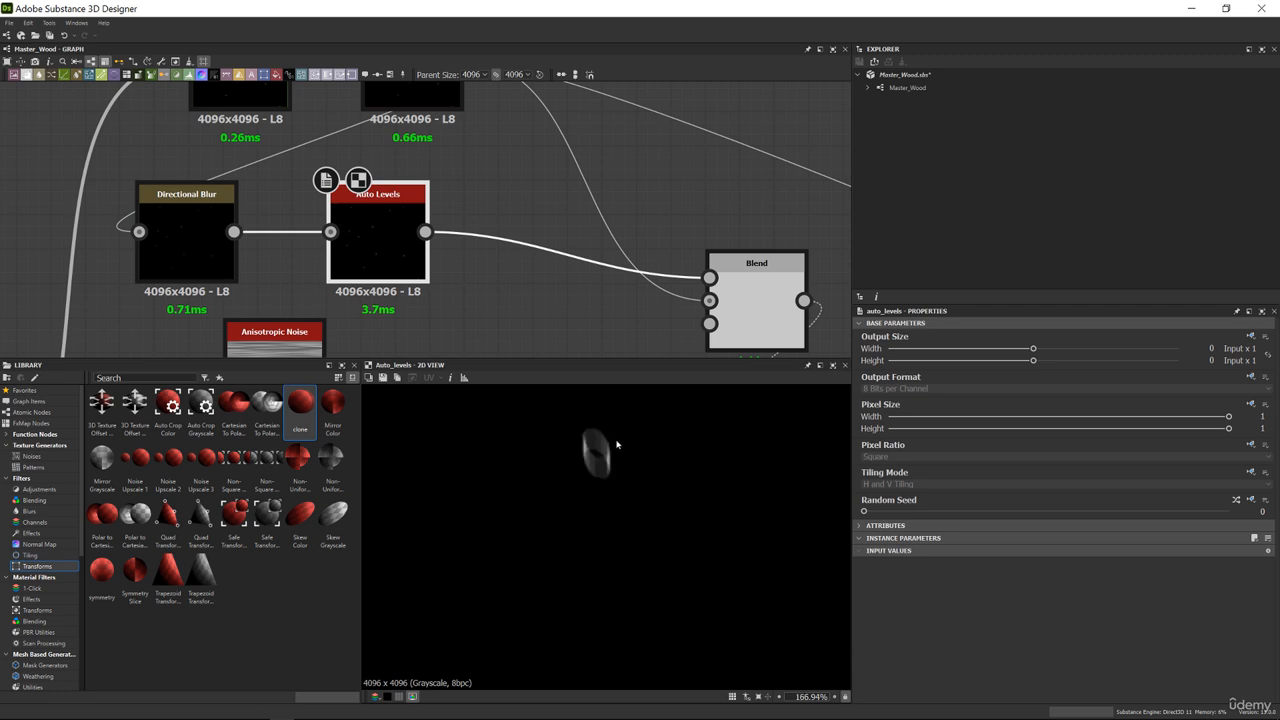
pyautogui.scroll(3, 617, 444)
# Shift the Auto Levels node closer to the Directional Blur and insert another Blend node after it
pyautogui.moveTo(394, 229); pyautogui.dragTo(360, 229)
pyautogui.press('space')
pyautogui.write('ble')
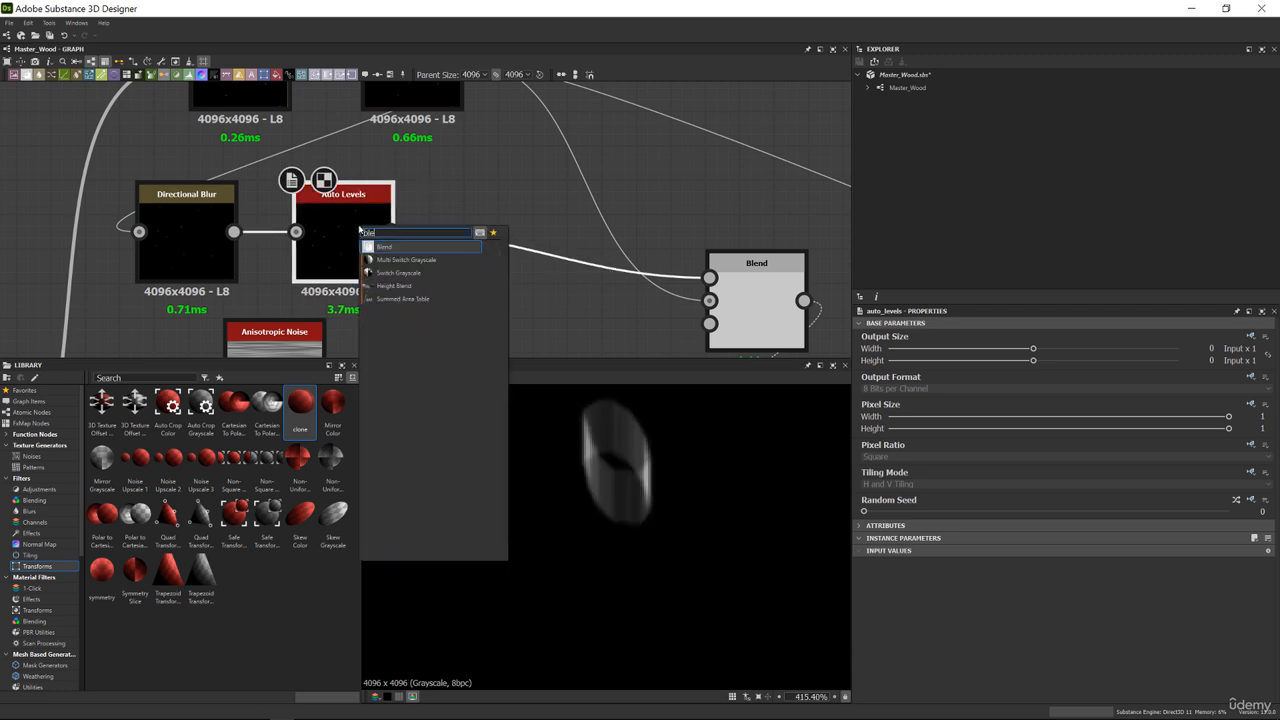
pyautogui.write('n')
pyautogui.press('Return')
# Connect a grain texture from the Main_Grains frame to the inserted Blend's foreground and set its blending mode to Multiply
pyautogui.scroll(-8, 370, 237)
pyautogui.moveTo(336, 352); pyautogui.dragTo(414, 238, button='middle')
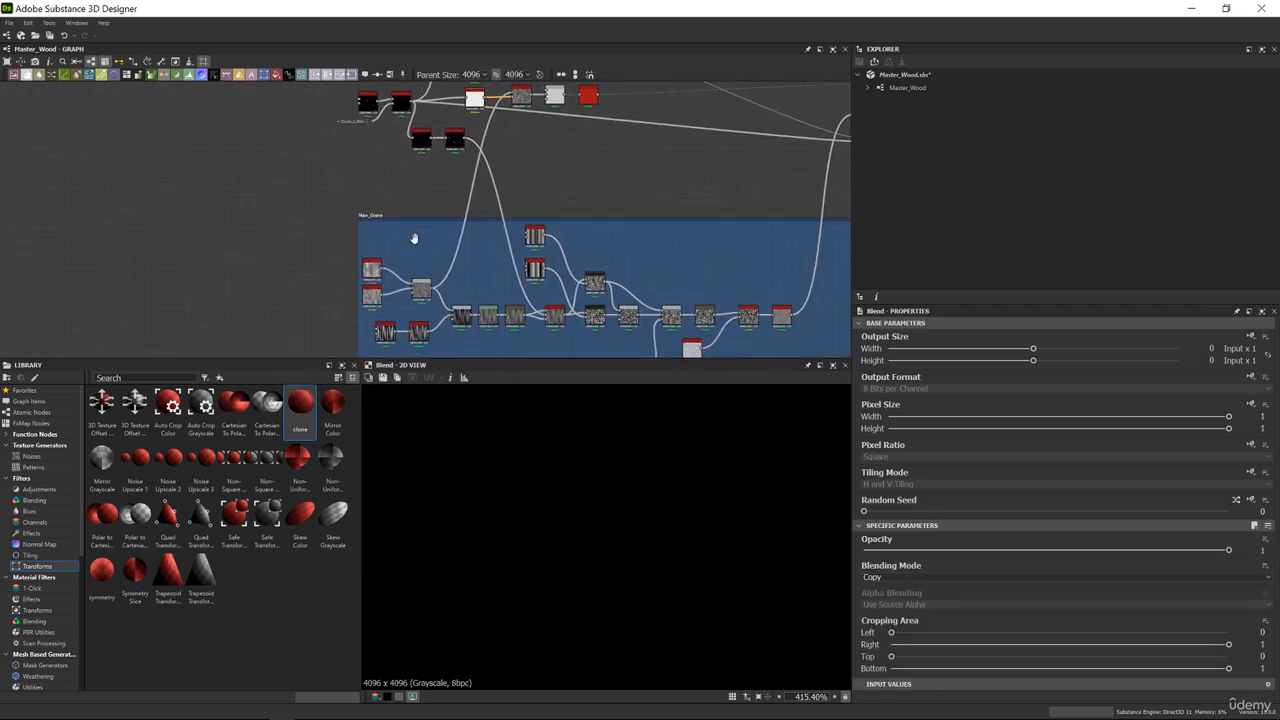
pyautogui.scroll(2, 433, 294)
pyautogui.moveTo(469, 166); pyautogui.dragTo(425, 329, button='middle')
pyautogui.scroll(3, 480, 157)
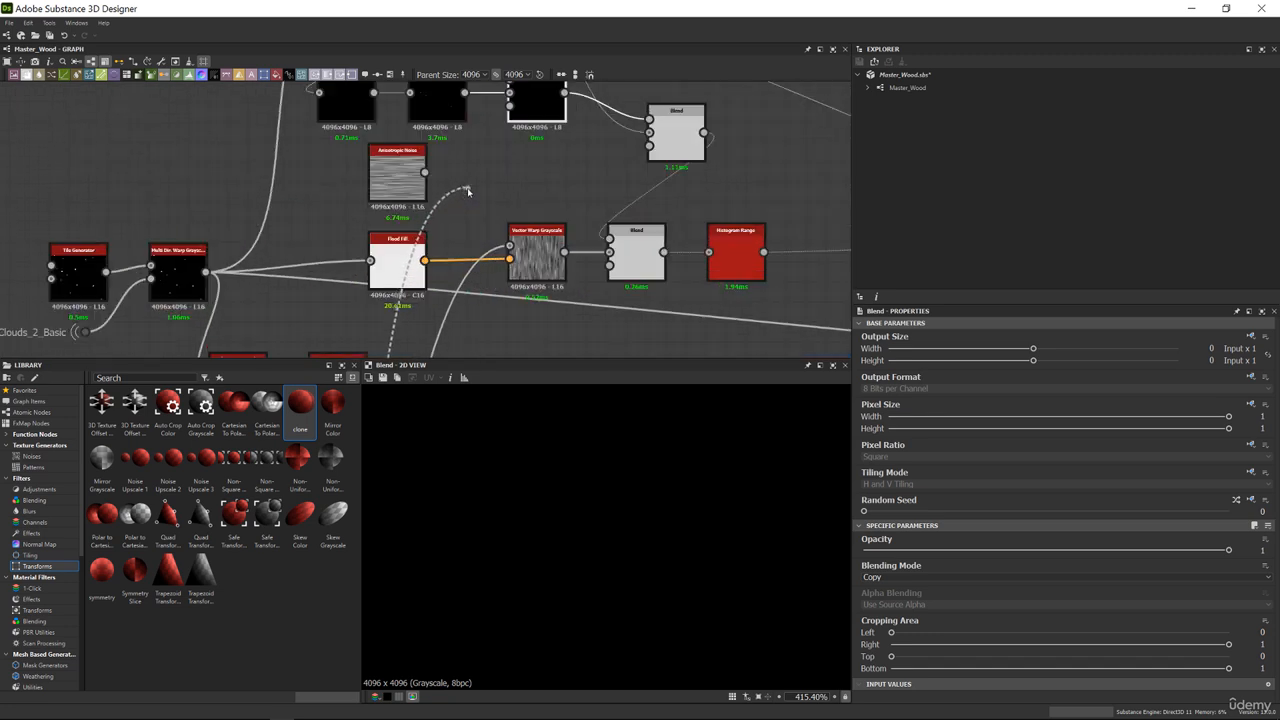
pyautogui.moveTo(442, 192); pyautogui.dragTo(345, 281, button='middle')
pyautogui.click(401, 185)
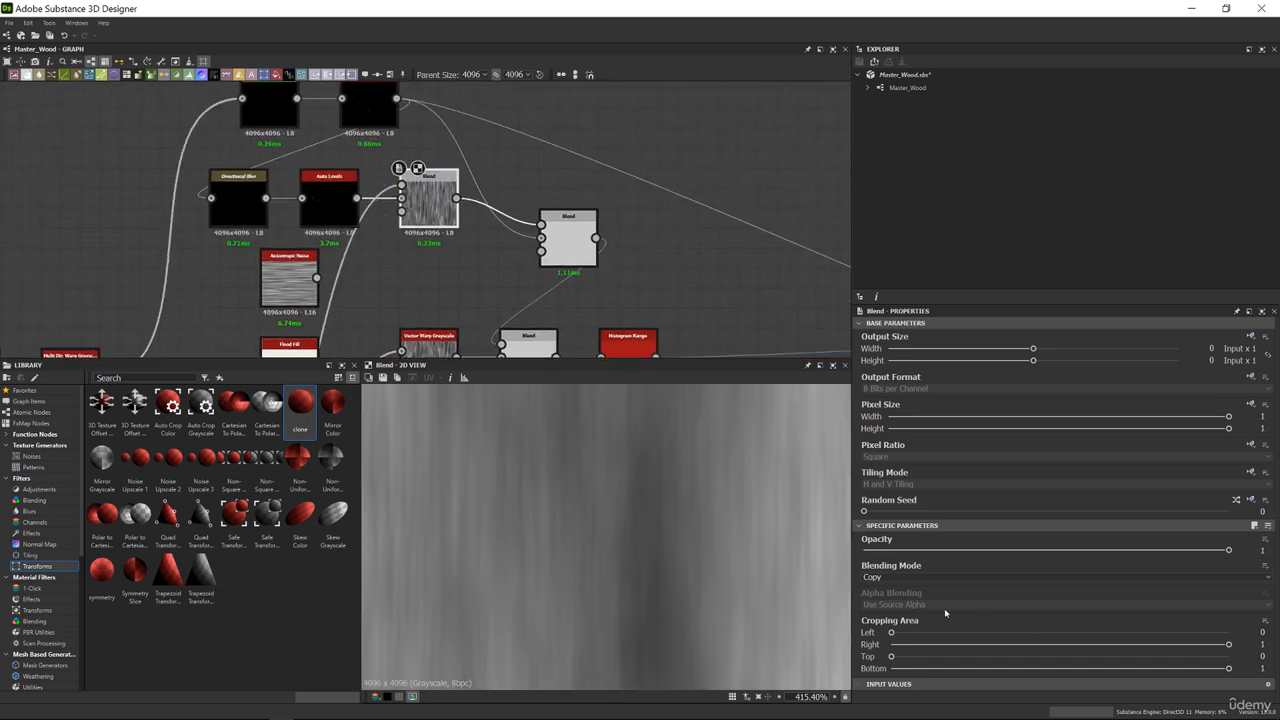
pyautogui.click(885, 577)
pyautogui.click(878, 617)
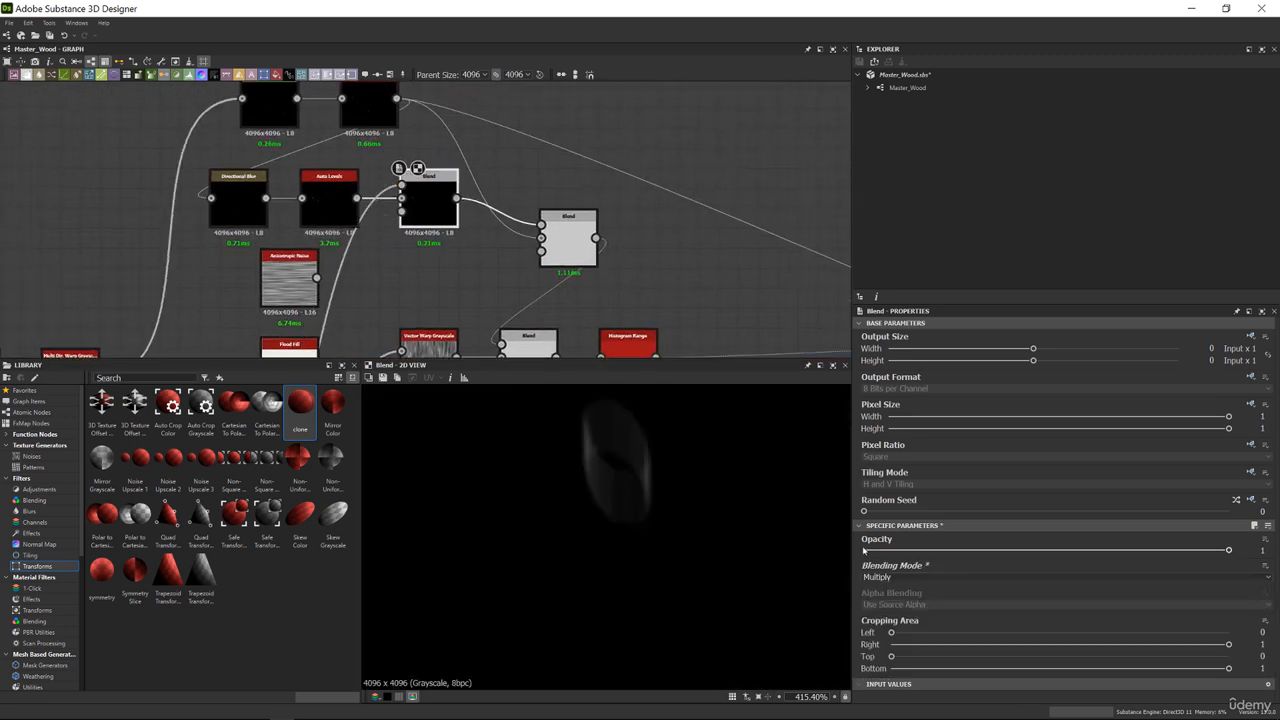
# Set the Multiply Blend's opacity to 0.83 and check the knot in the Normal Blend output
pyautogui.moveTo(863, 550); pyautogui.dragTo(1166, 550)
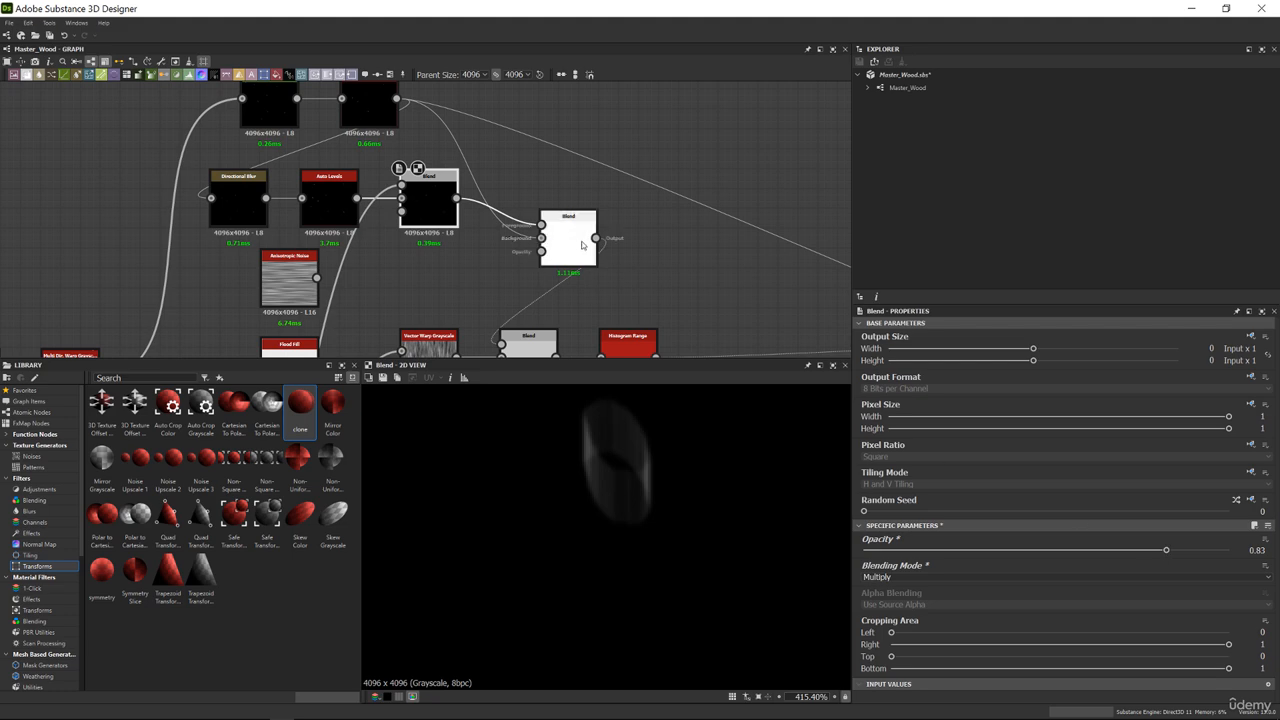
pyautogui.doubleClick(537, 338)
pyautogui.scroll(-3, 679, 281)
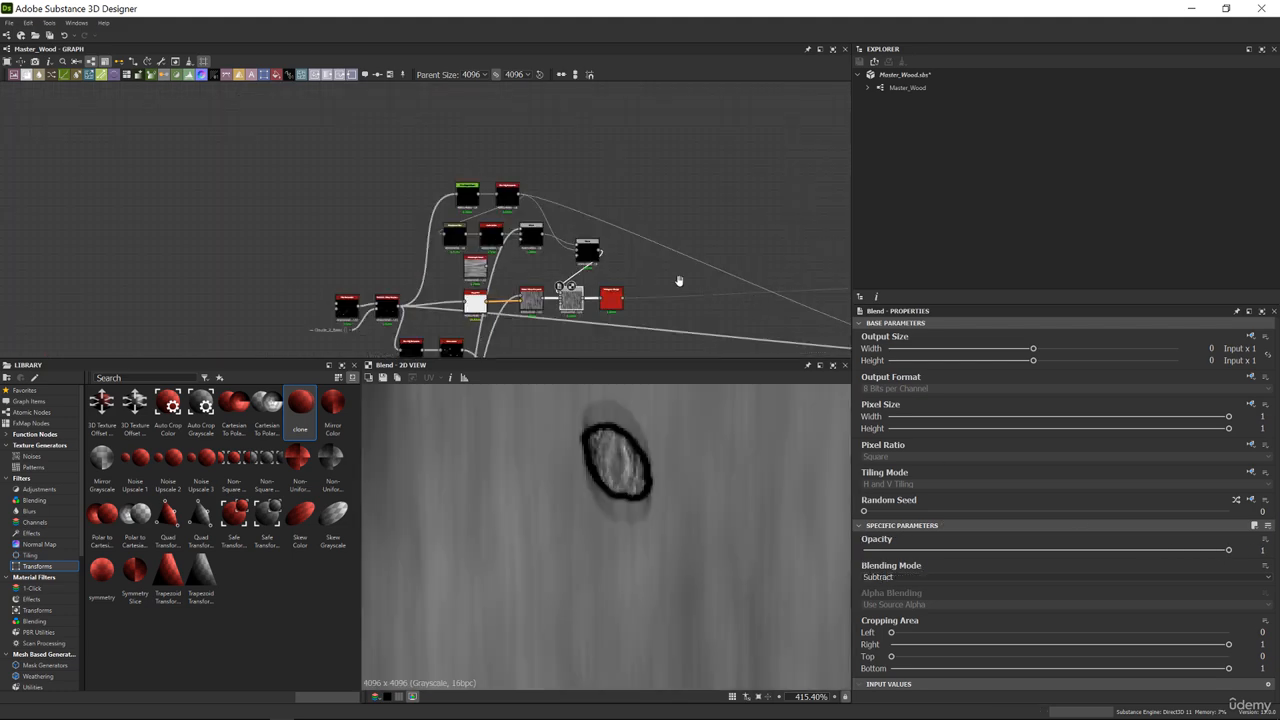
pyautogui.moveTo(679, 281); pyautogui.dragTo(425, 254, button='middle')
pyautogui.doubleClick(749, 283)
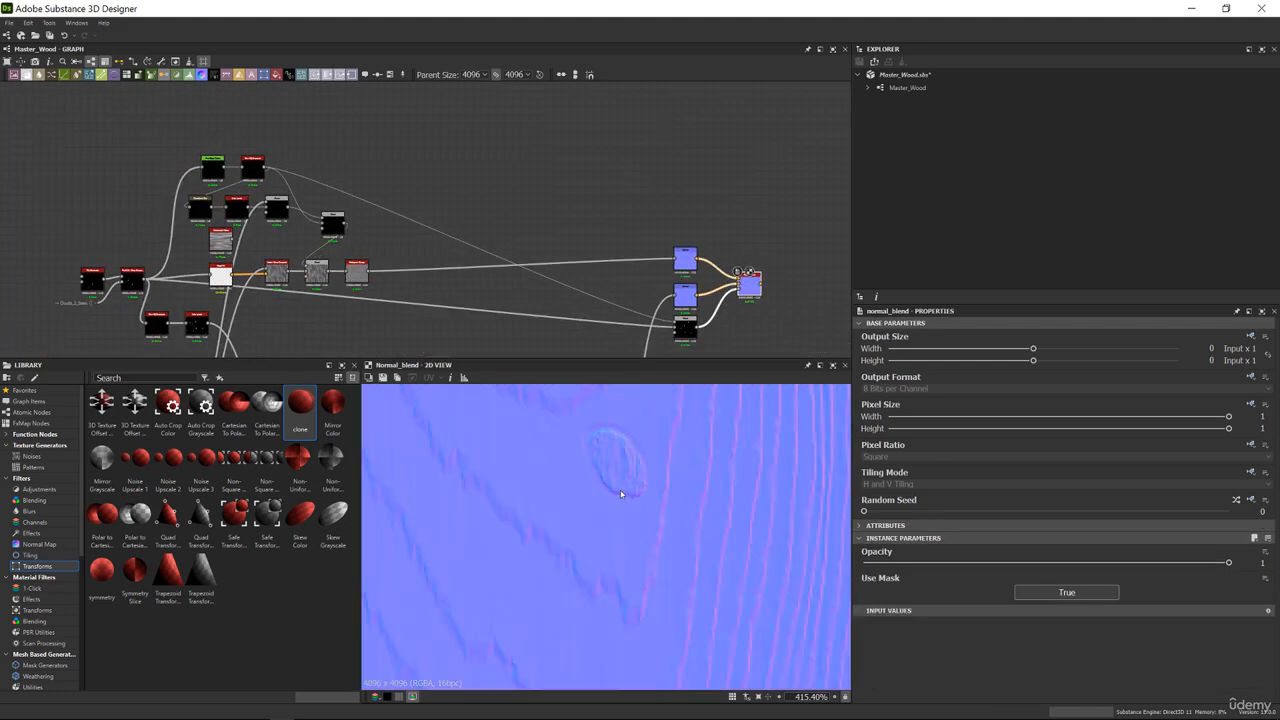
pyautogui.scroll(3, 620, 494)
pyautogui.scroll(3, 198, 234)
# Move the final knot Blend farther from the Multiply Blend and insert a Histogram Scan node between them
pyautogui.doubleClick(395, 168)
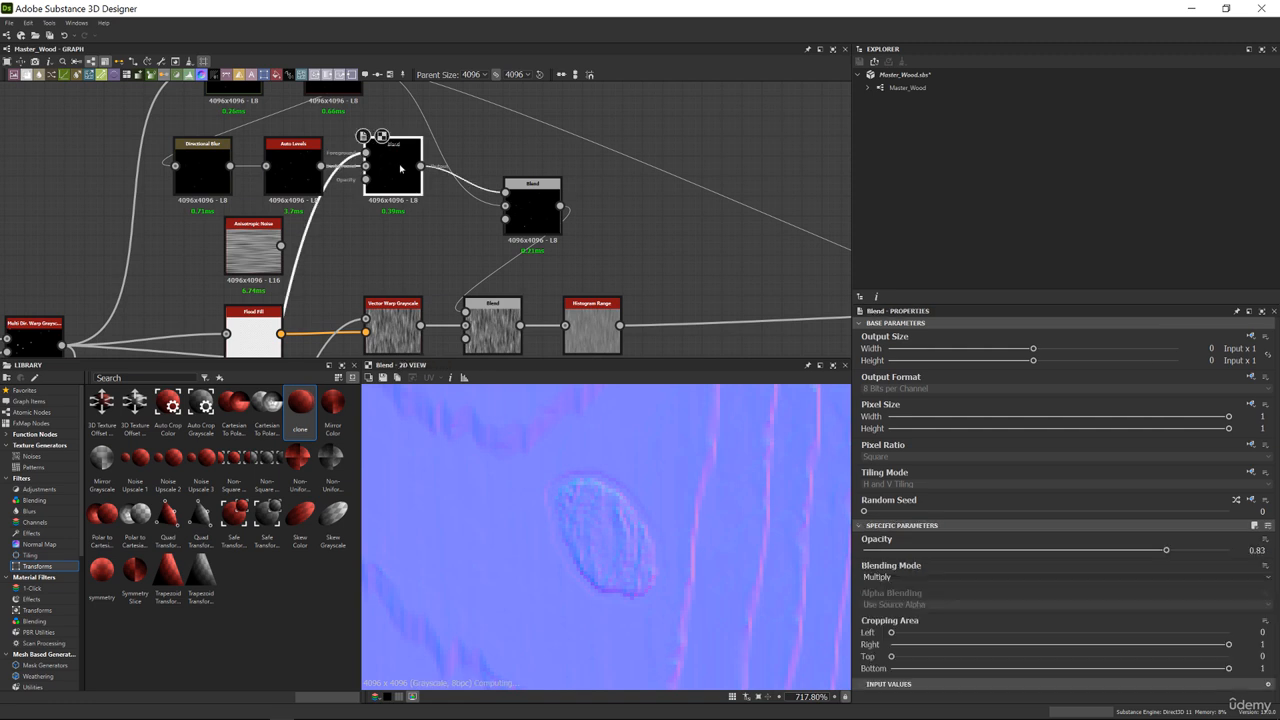
pyautogui.moveTo(570, 231); pyautogui.dragTo(557, 292, button='middle')
pyautogui.moveTo(523, 267); pyautogui.dragTo(683, 257)
pyautogui.click(483, 279)
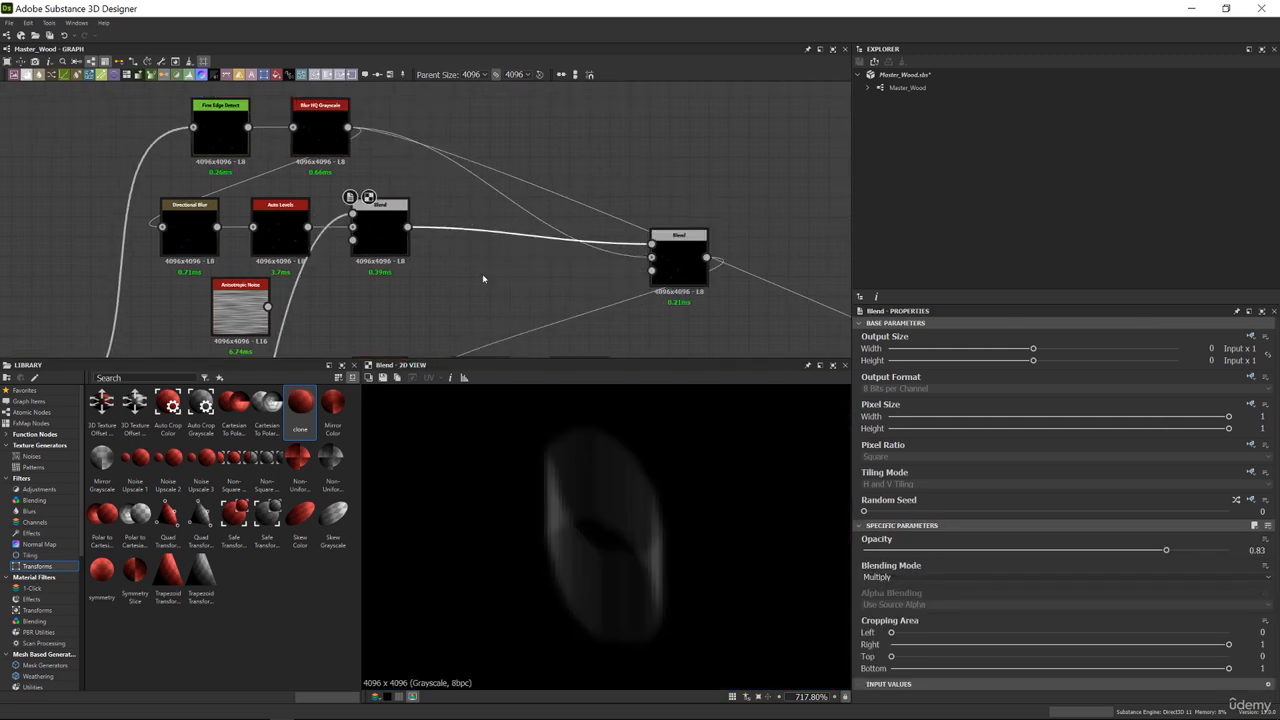
pyautogui.press('space')
pyautogui.write('his')
pyautogui.click(521, 310)
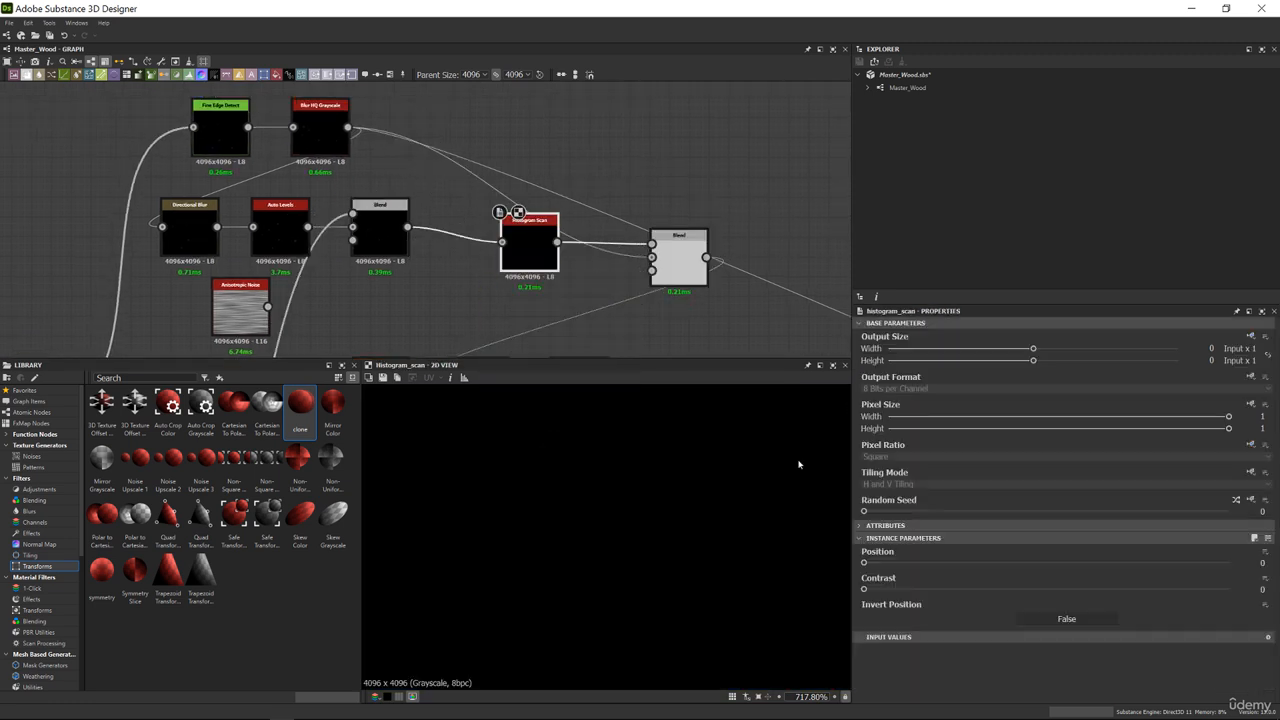
# Raise the Histogram Scan's position and preview its effect in the Normal Blend output
pyautogui.moveTo(897, 563); pyautogui.dragTo(1185, 566)
pyautogui.scroll(-4, 543, 177)
pyautogui.moveTo(543, 177); pyautogui.dragTo(482, 226, button='middle')
pyautogui.click(795, 269)
pyautogui.doubleClick(796, 272)
pyautogui.scroll(2, 314, 198)
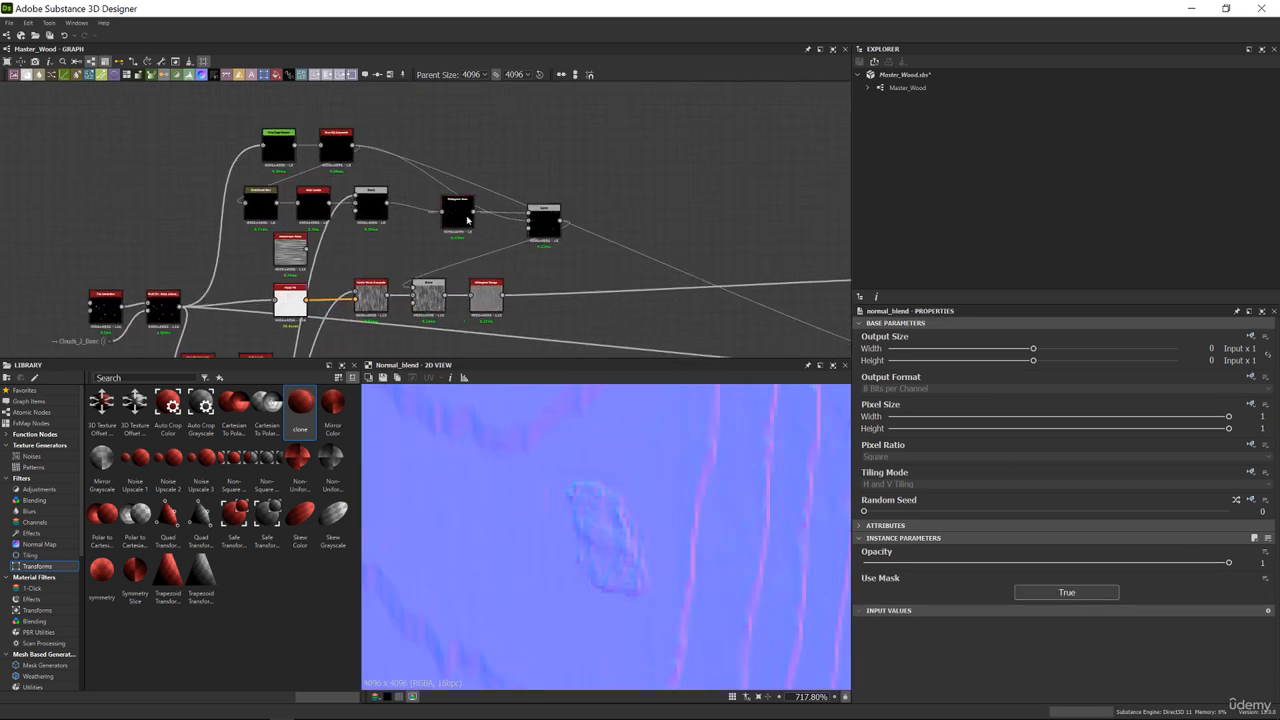
# Set the Histogram Scan's position to 0.72 and inspect the whole normal map
pyautogui.click(467, 219)
pyautogui.moveTo(1183, 563); pyautogui.dragTo(1126, 562)
pyautogui.scroll(-5, 614, 518)
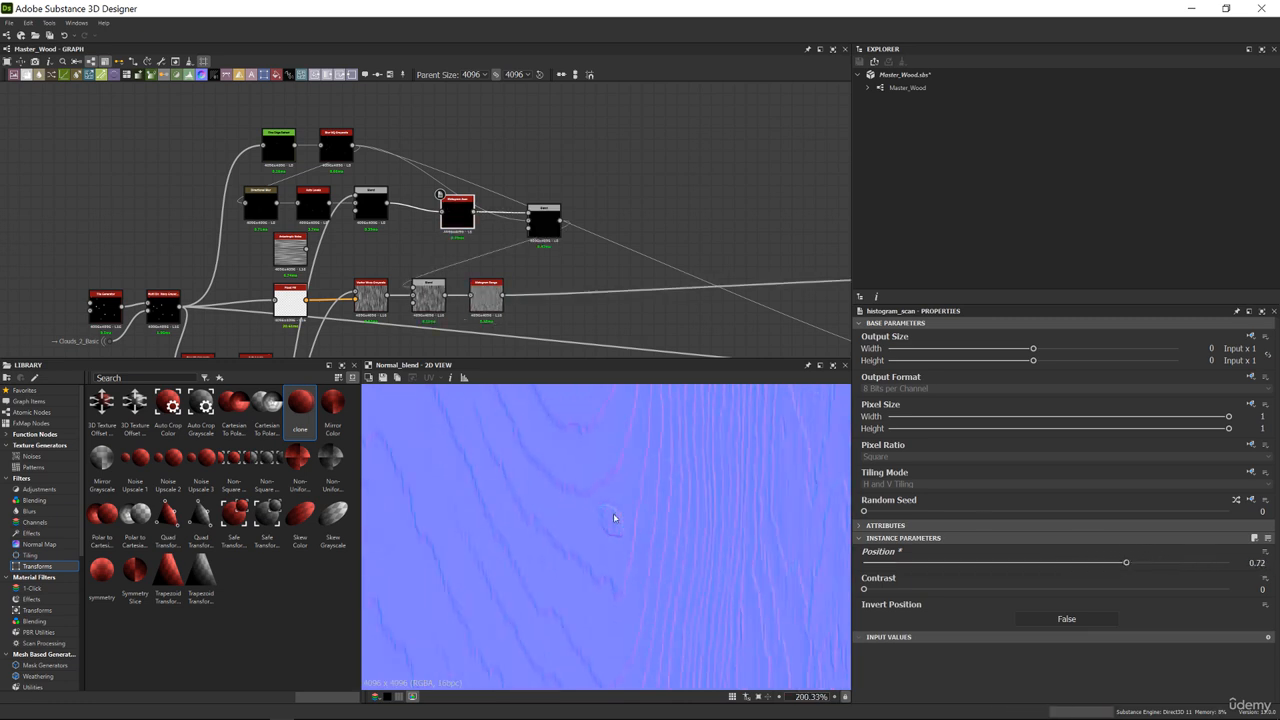
pyautogui.scroll(-3, 614, 517)
pyautogui.scroll(1, 700, 528)
pyautogui.scroll(-5, 606, 519)
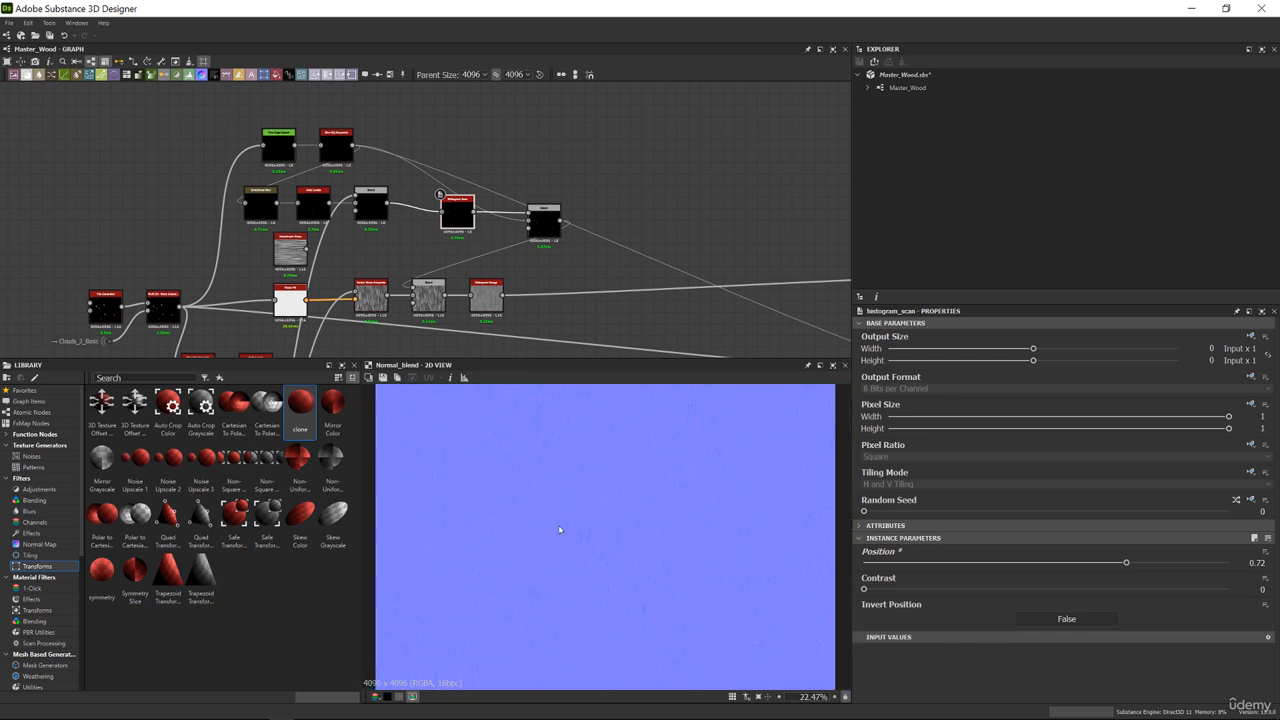
# Align the Histogram Scan with its row and enclose all the knot nodes in a frame titled Knots
pyautogui.moveTo(456, 224); pyautogui.dragTo(427, 215)
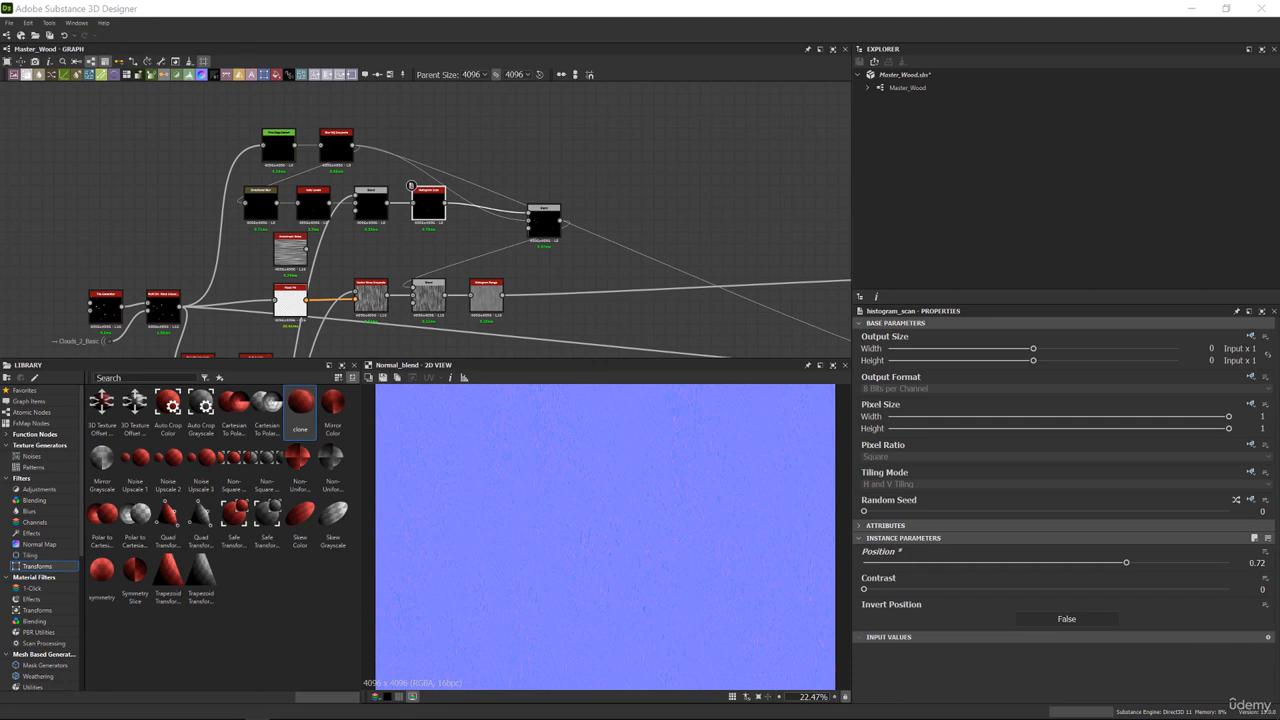
pyautogui.scroll(-3, 600, 135)
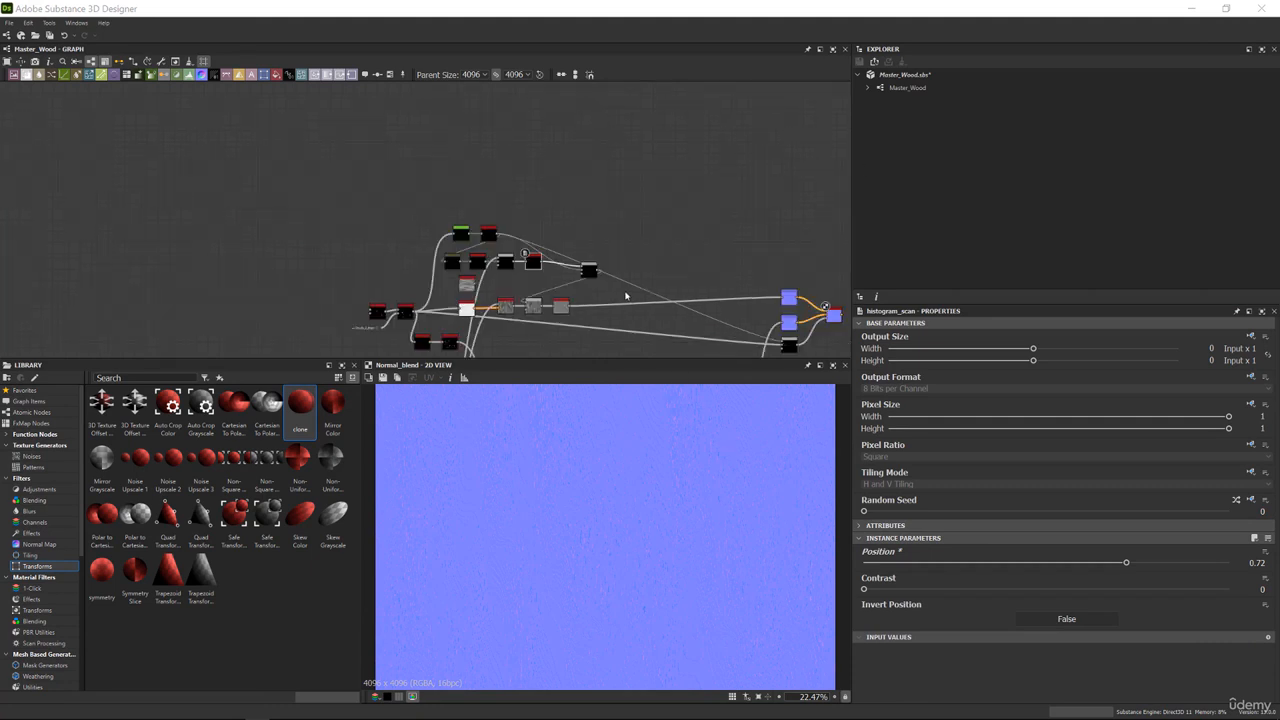
pyautogui.moveTo(501, 185); pyautogui.dragTo(508, 213, button='middle')
pyautogui.moveTo(309, 151); pyautogui.dragTo(609, 283)
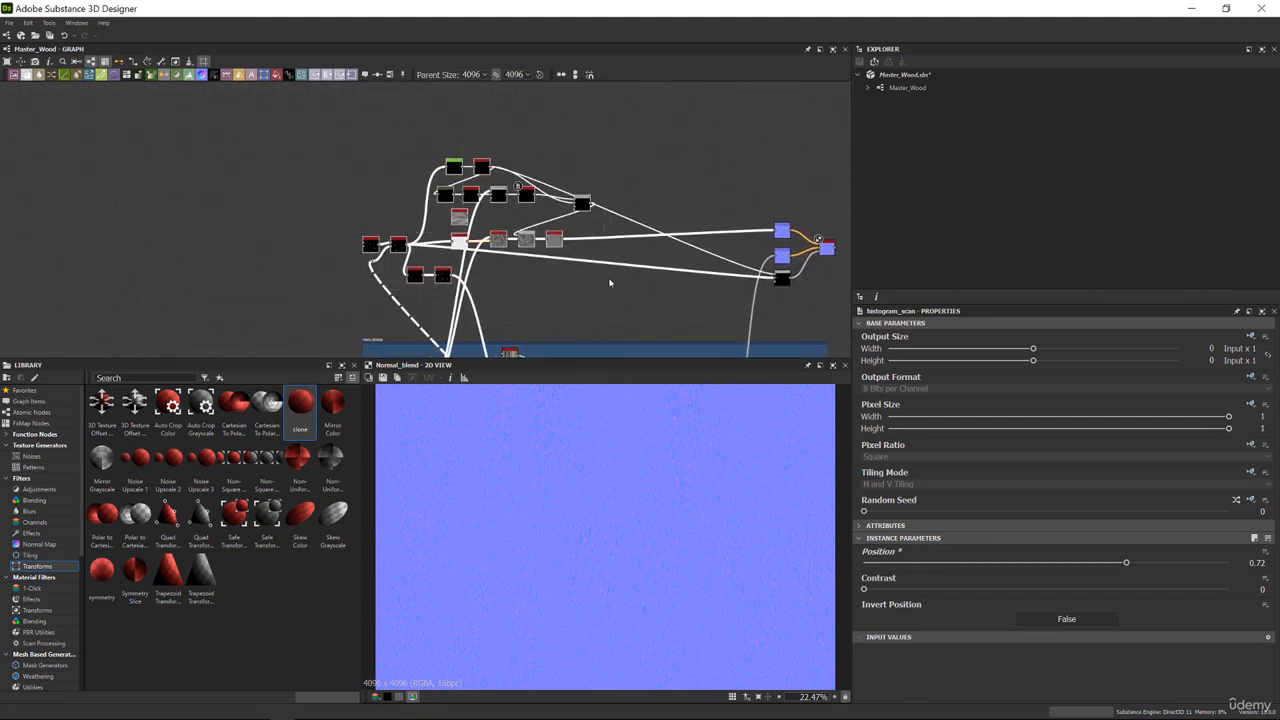
pyautogui.rightClick(606, 183)
pyautogui.click(612, 205)
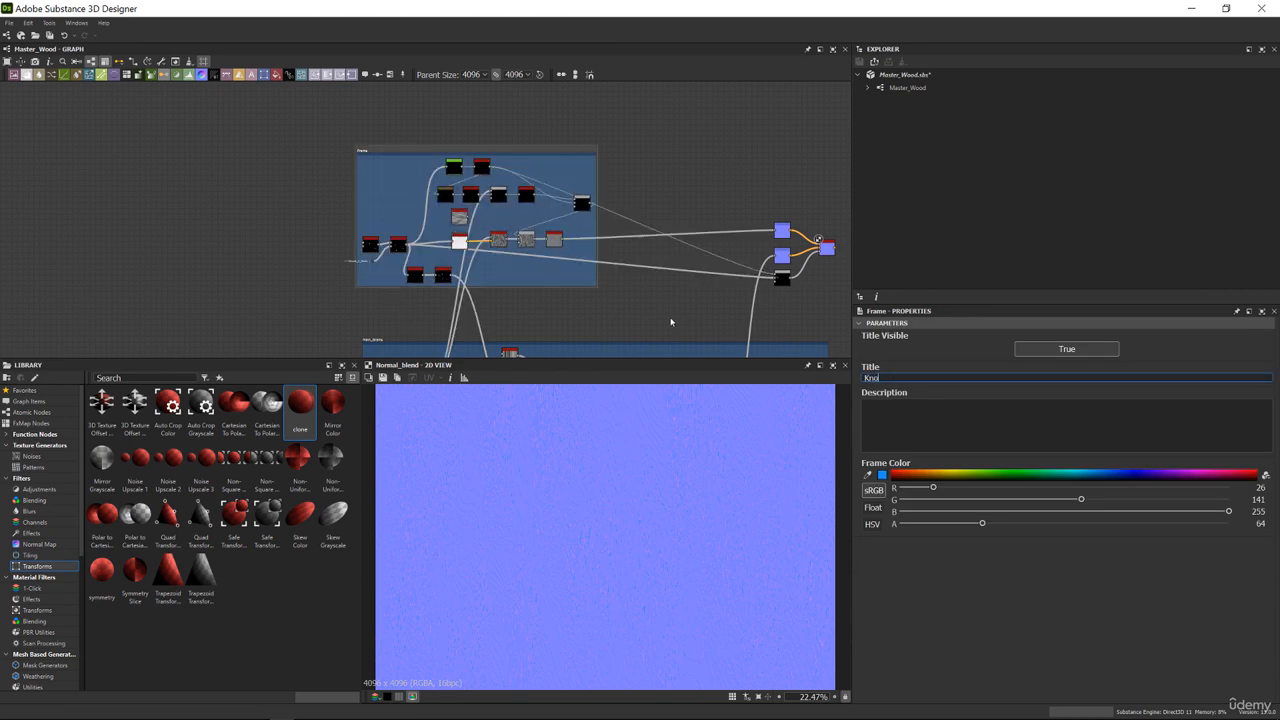
# Examine the Main_Grains frame's final Histogram Range output and compare it with the Normal Blend output
pyautogui.scroll(-2, 609, 251)
pyautogui.moveTo(609, 251); pyautogui.dragTo(560, 135, button='middle')
pyautogui.scroll(3, 601, 231)
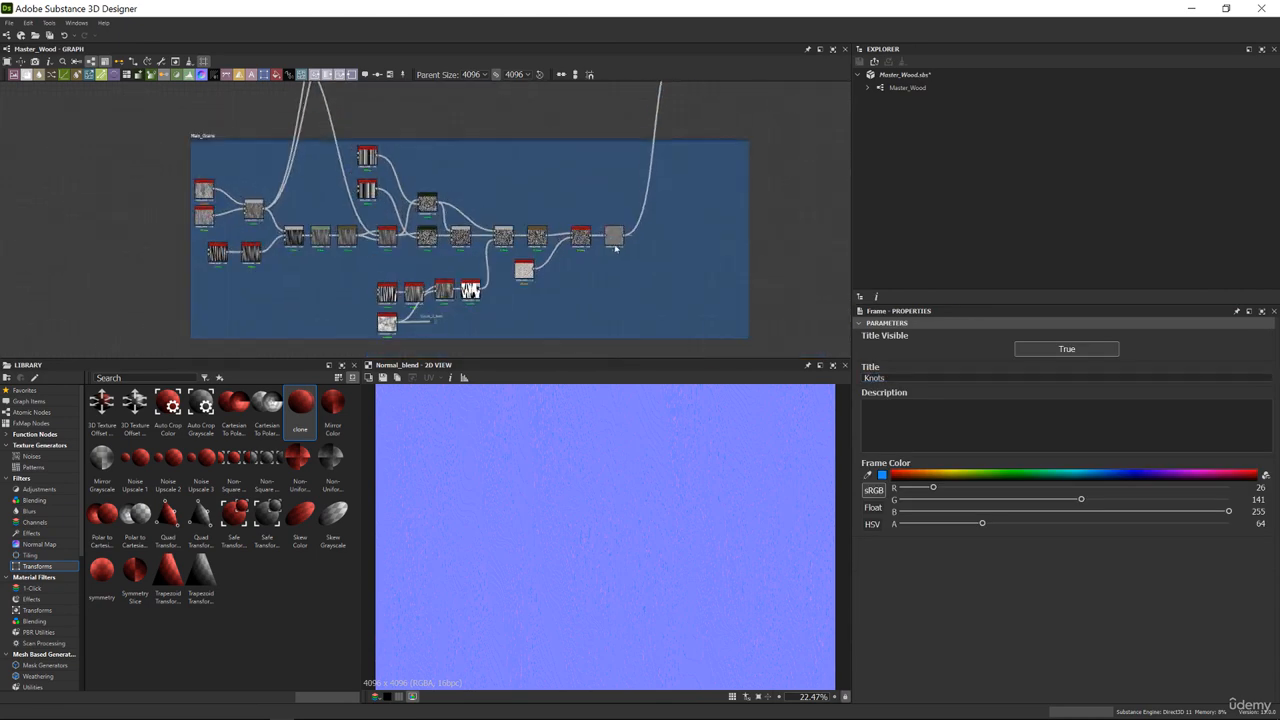
pyautogui.doubleClick(616, 239)
pyautogui.moveTo(631, 165); pyautogui.dragTo(459, 308, button='middle')
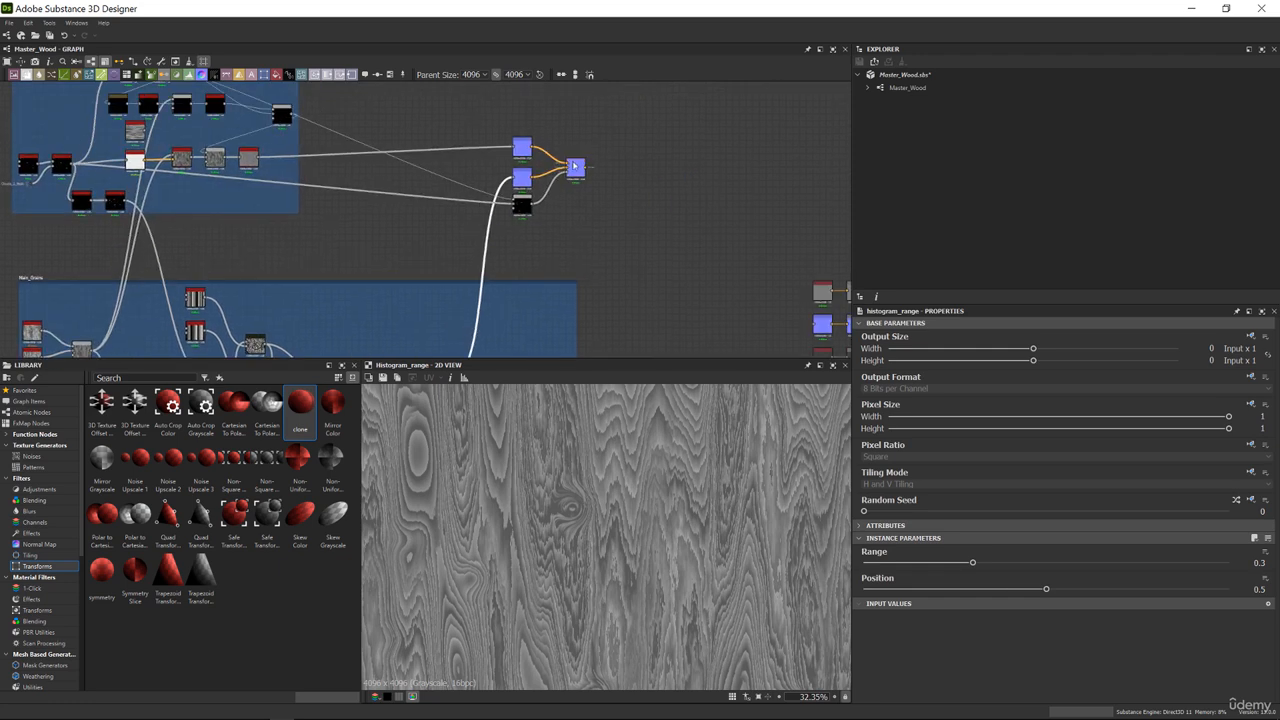
pyautogui.doubleClick(576, 170)
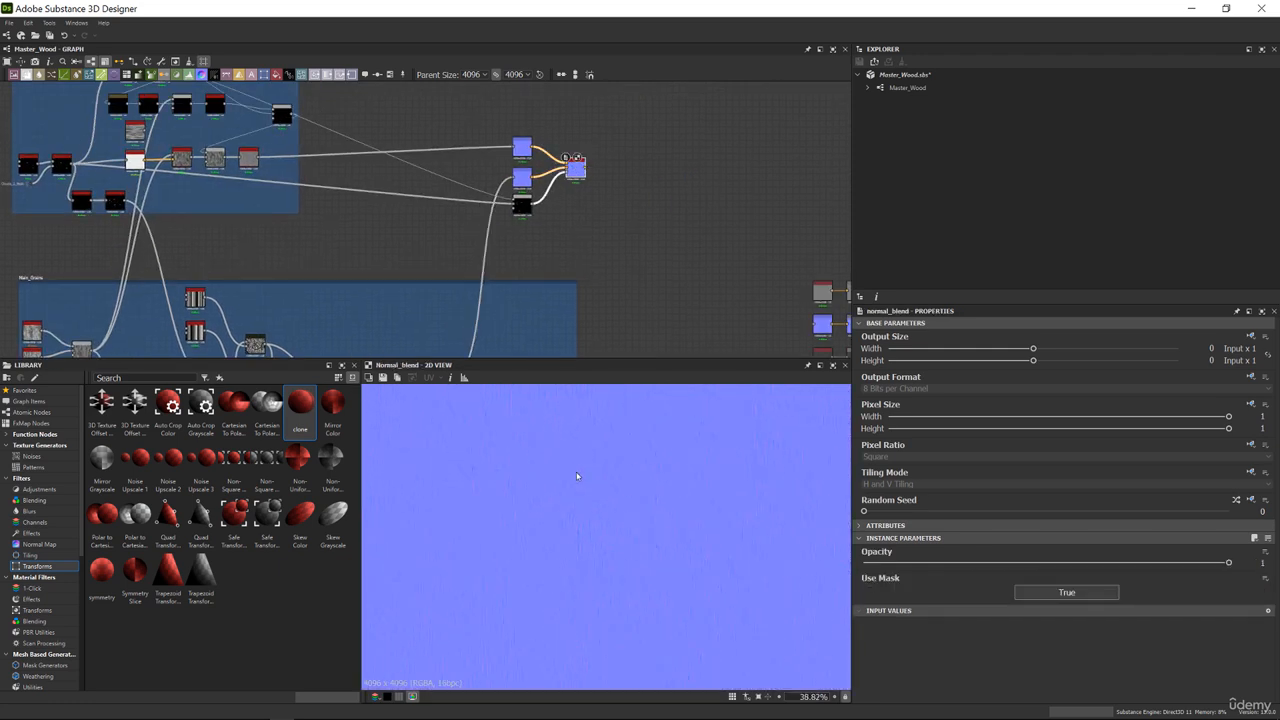
pyautogui.scroll(-4, 576, 476)
pyautogui.scroll(4, 488, 454)
# Inspect the Non Uniform Directional Warp output in Main_Grains and the Auto Levels output in Knots that drives it
pyautogui.moveTo(330, 219); pyautogui.dragTo(624, 150, button='middle')
pyautogui.scroll(4, 543, 301)
pyautogui.doubleClick(568, 325)
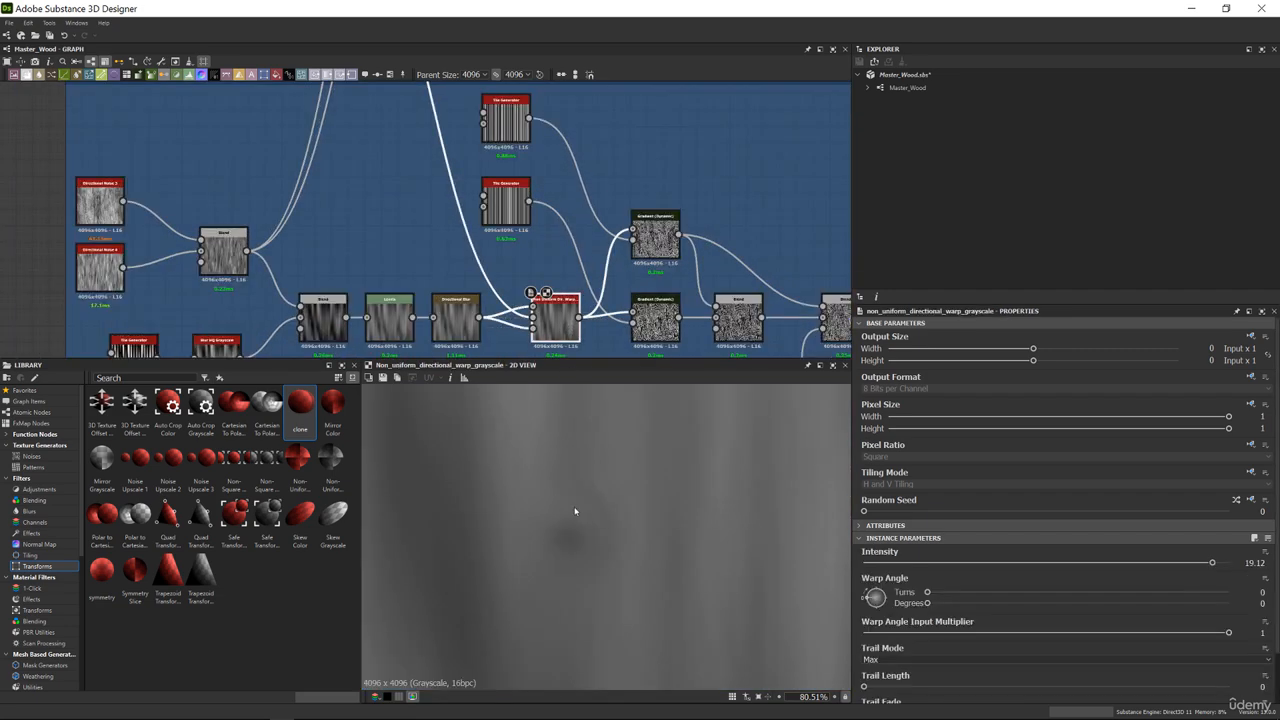
pyautogui.moveTo(515, 200); pyautogui.dragTo(578, 356, button='middle')
pyautogui.scroll(-3, 480, 150)
pyautogui.moveTo(433, 107); pyautogui.dragTo(494, 231, button='middle')
pyautogui.doubleClick(445, 155)
# Insert a Directional Blur after the Auto Levels node at the bottom of the Knots frame and set its angle to 90 degrees
pyautogui.scroll(3, 494, 231)
pyautogui.moveTo(491, 231); pyautogui.dragTo(467, 233)
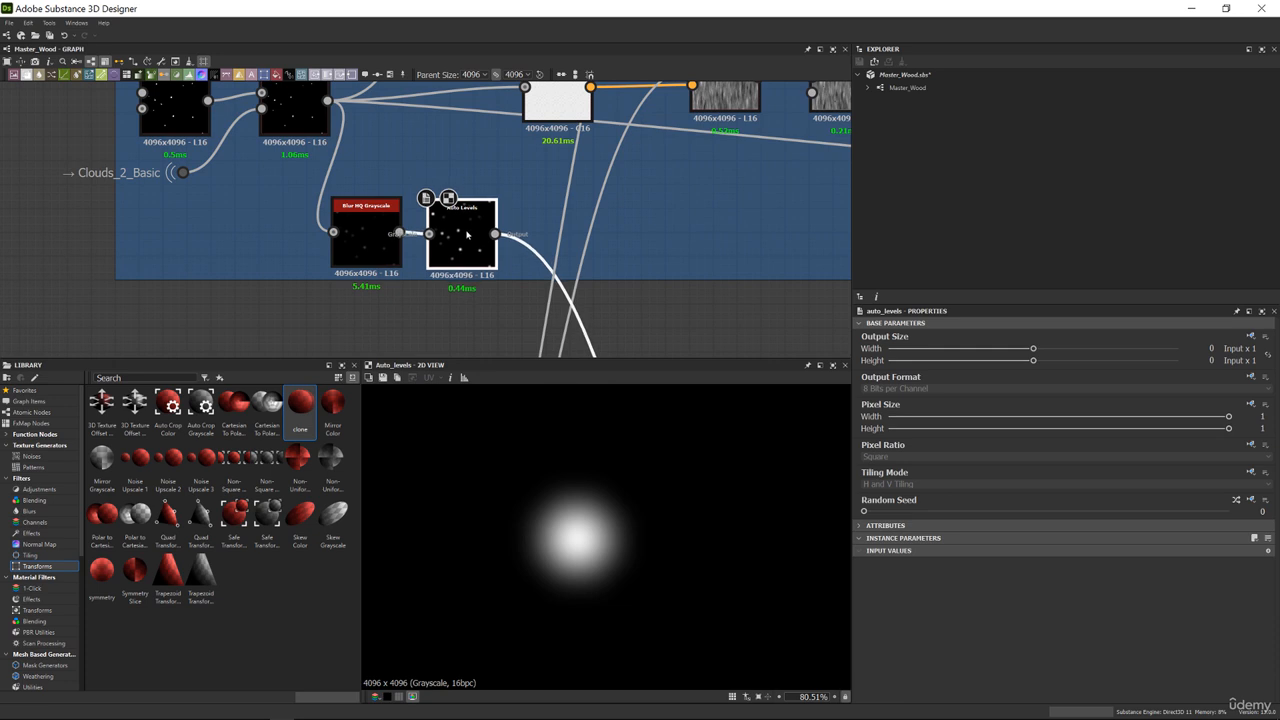
pyautogui.press('space')
pyautogui.write('dir')
pyautogui.press('Return')
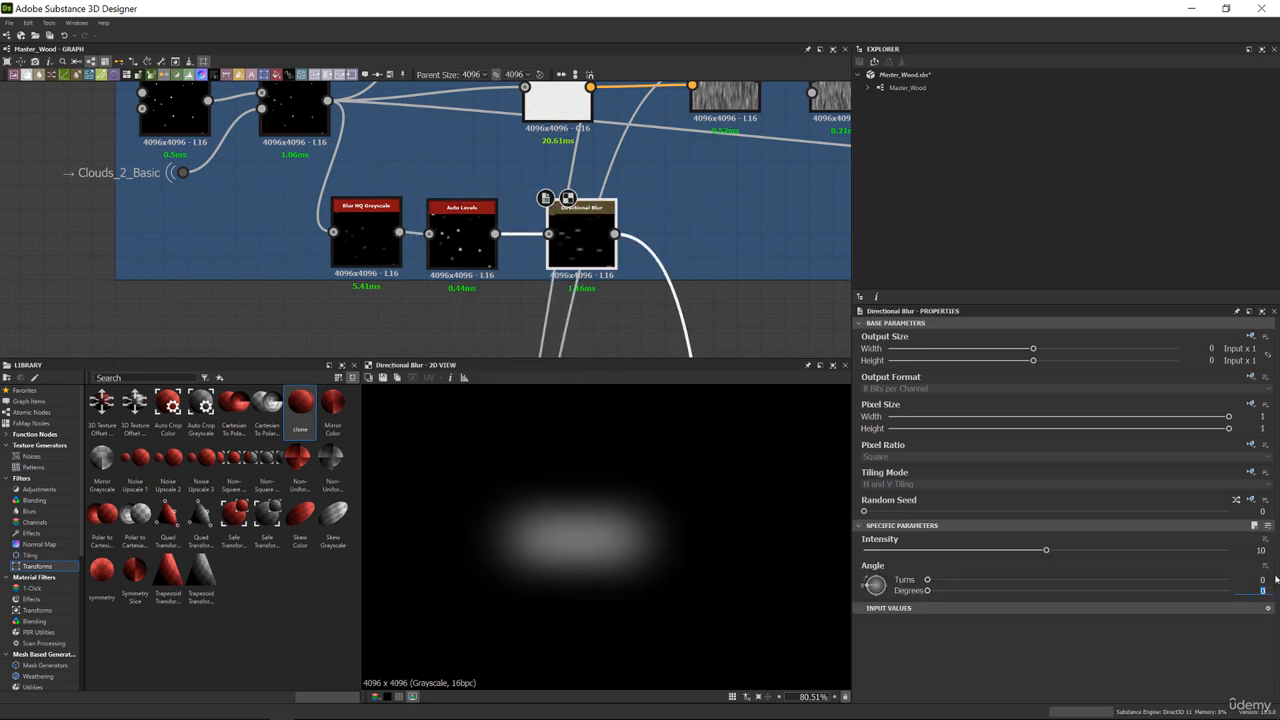
pyautogui.write('90')
pyautogui.press('Return')
# Check the effect of the new Directional Blur on the Non Uniform Directional Warp and Normal Blend outputs
pyautogui.scroll(-4, 676, 241)
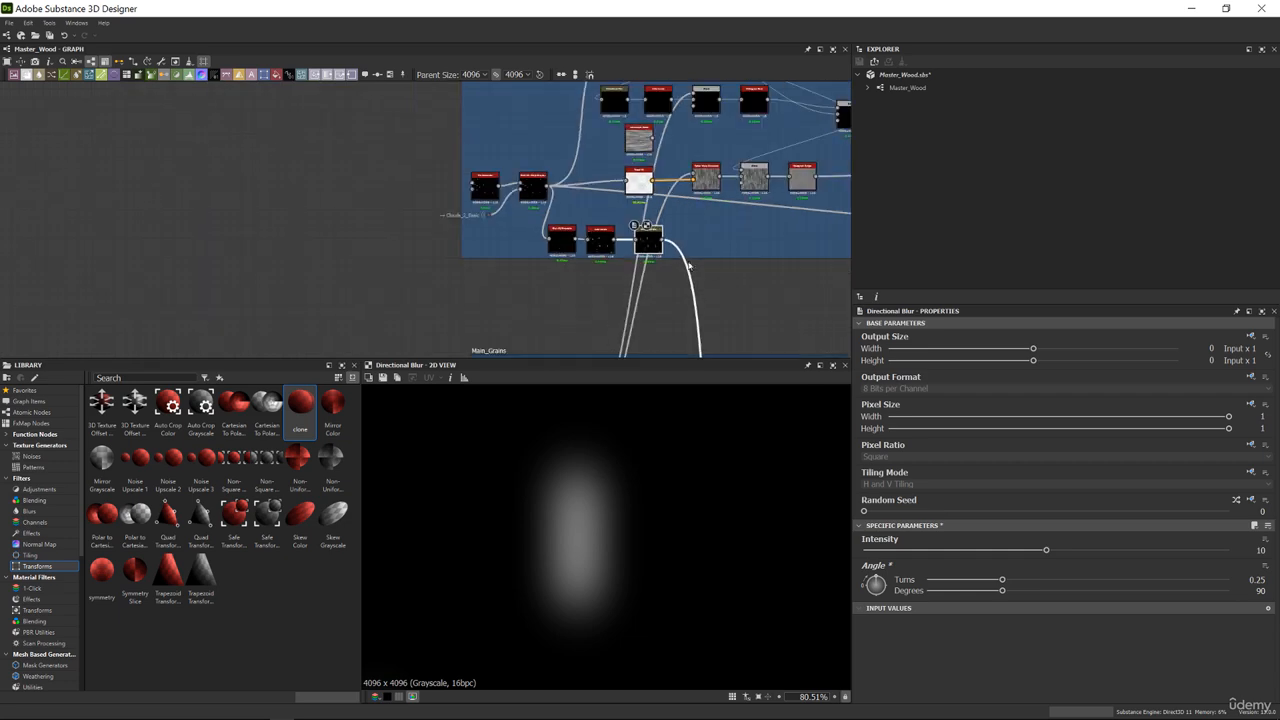
pyautogui.moveTo(668, 240); pyautogui.dragTo(559, 269, button='middle')
pyautogui.scroll(2, 560, 277)
pyautogui.doubleClick(562, 282)
pyautogui.moveTo(549, 177); pyautogui.dragTo(600, 377, button='middle')
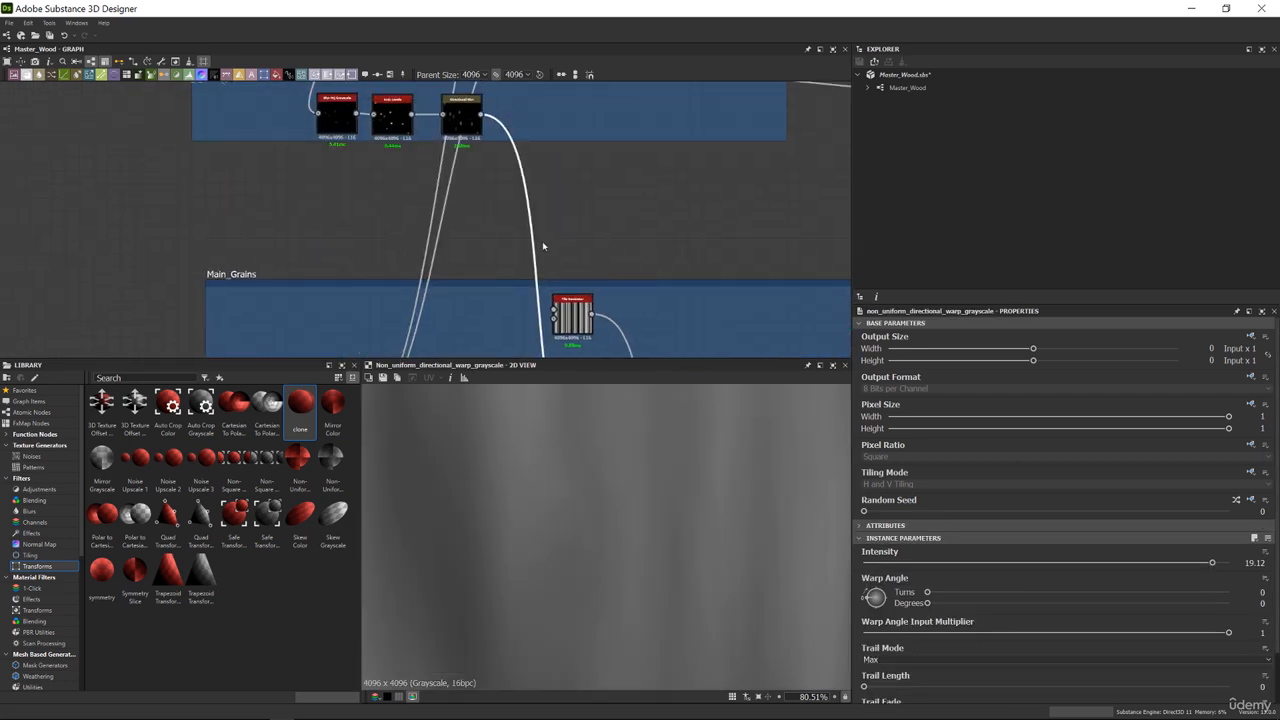
pyautogui.scroll(-1, 630, 195)
pyautogui.moveTo(631, 194); pyautogui.dragTo(363, 254, button='middle')
pyautogui.moveTo(708, 186); pyautogui.dragTo(323, 227, button='middle')
pyautogui.doubleClick(592, 171)
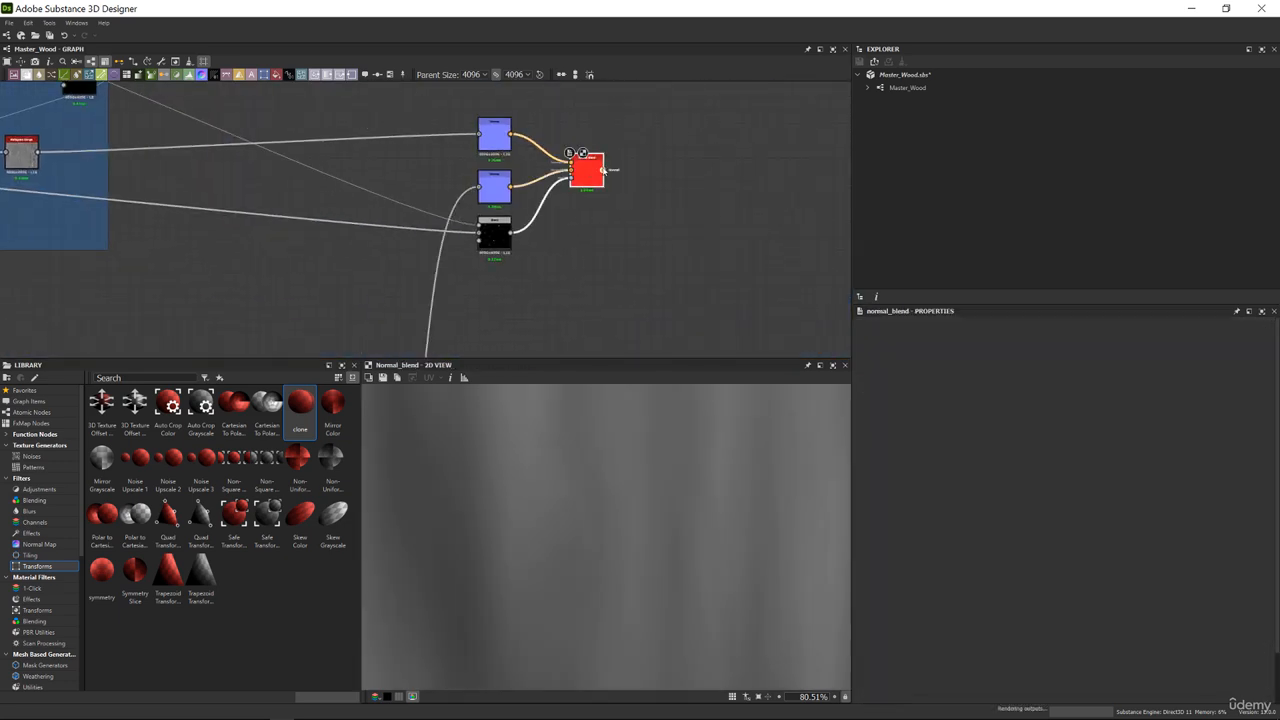
# Set the intensity of the Directional Blur feeding Main_Grains to 4.19 while checking the grain around the knots
pyautogui.moveTo(140, 239); pyautogui.dragTo(681, 216, button='middle')
pyautogui.click(373, 203)
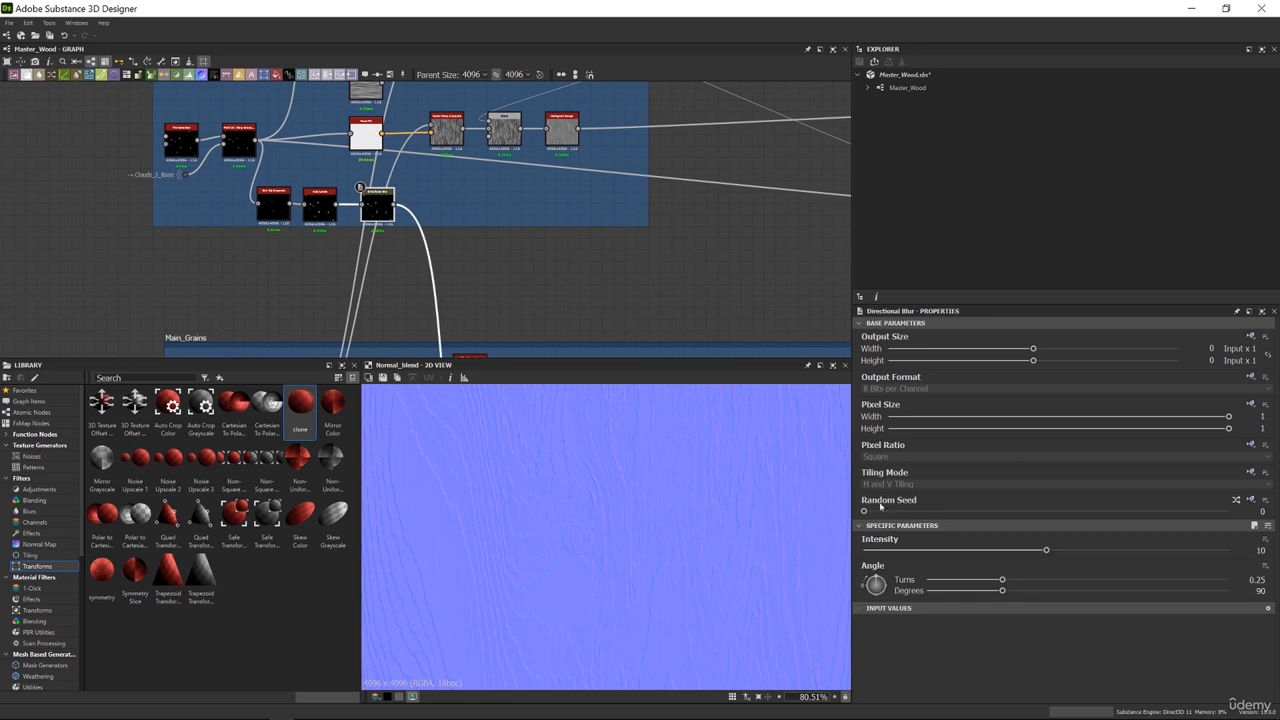
pyautogui.moveTo(866, 550); pyautogui.dragTo(934, 551)
pyautogui.scroll(-5, 578, 512)
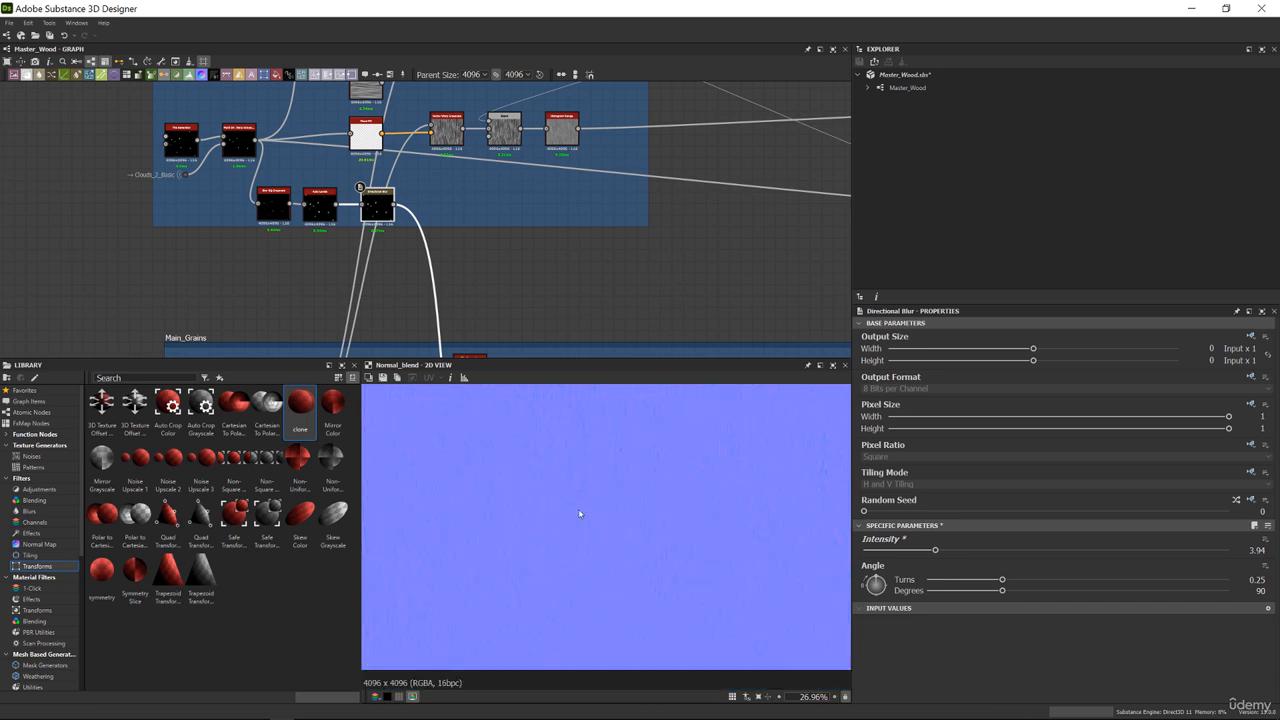
pyautogui.scroll(2, 561, 491)
pyautogui.scroll(3, 622, 526)
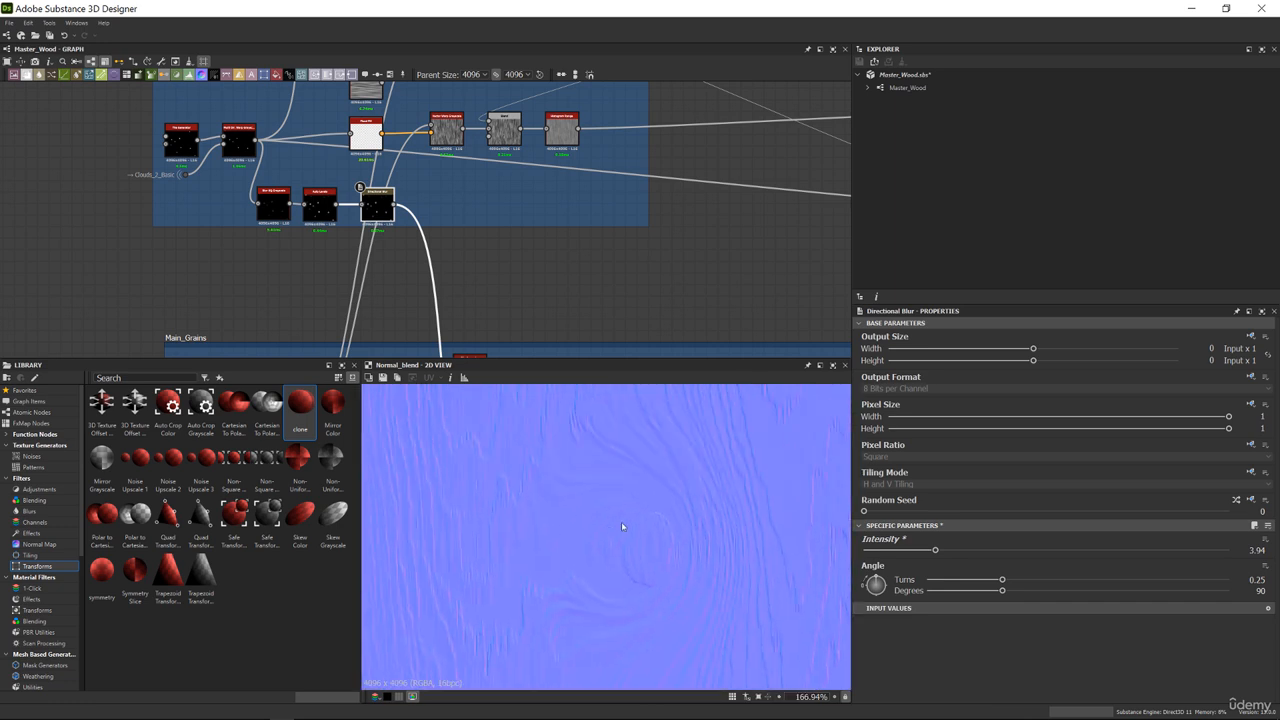
pyautogui.moveTo(940, 553)
pyautogui.mouseDown()
pyautogui.moveTo(966, 552)
pyautogui.moveTo(882, 551)
pyautogui.moveTo(941, 549)
pyautogui.mouseUp()
# Examine the knot and the surrounding grain flow in the Normal Blend output at several magnifications
pyautogui.scroll(-6, 551, 155)
pyautogui.moveTo(697, 165); pyautogui.dragTo(546, 213, button='middle')
pyautogui.scroll(5, 546, 213)
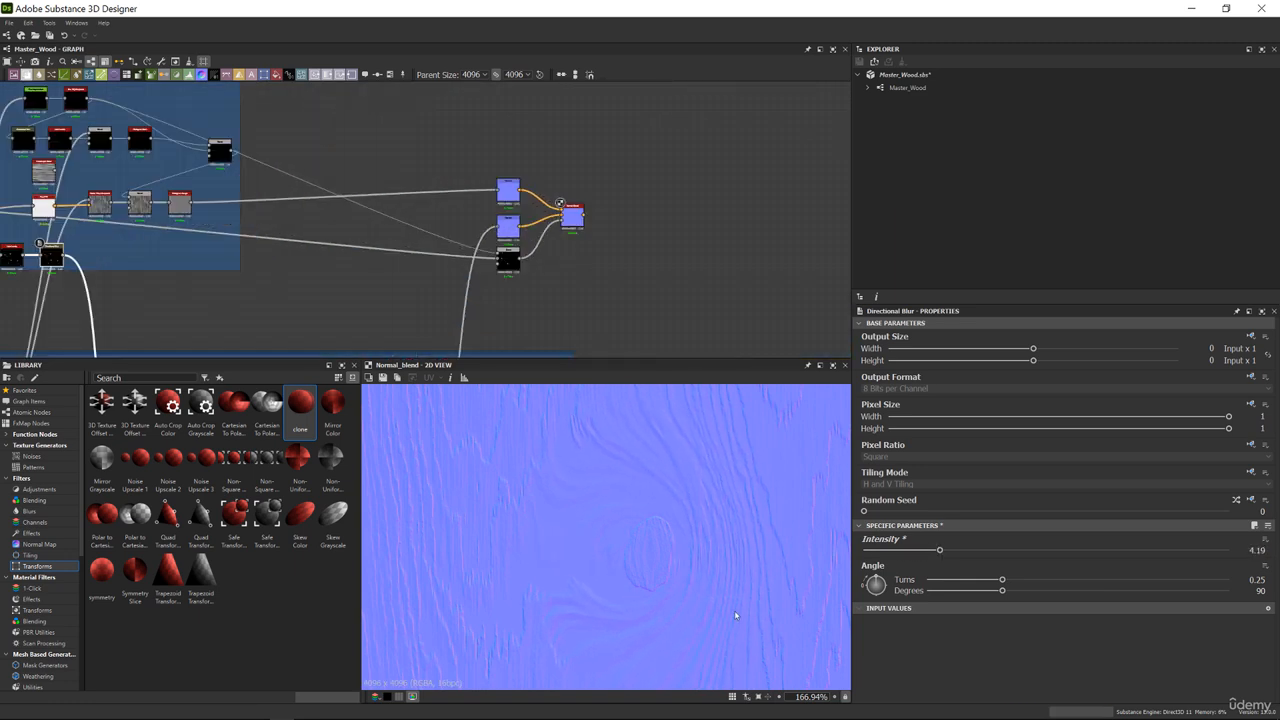
pyautogui.scroll(5, 666, 541)
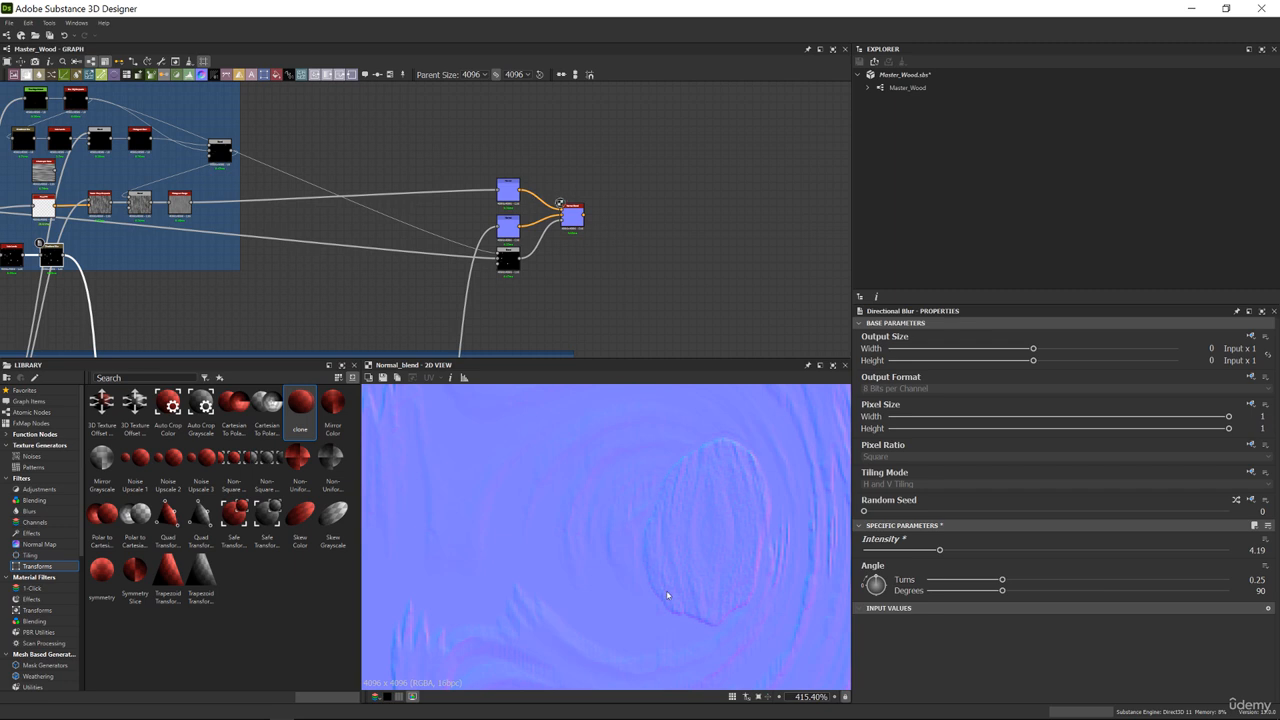
pyautogui.scroll(-10, 675, 588)
pyautogui.scroll(3, 635, 493)
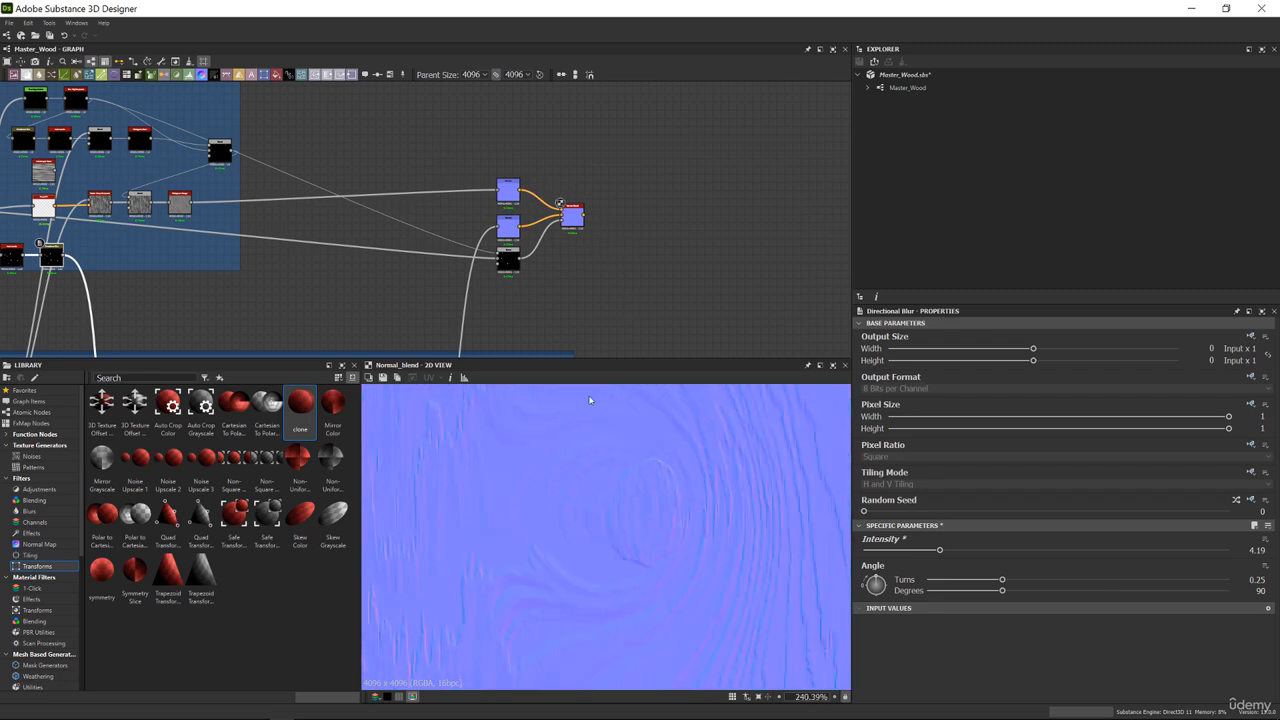
# Try the DirectX format on the Normal node fed by the Knots frame and return it to OpenGL
pyautogui.scroll(4, 515, 208)
pyautogui.click(497, 168)
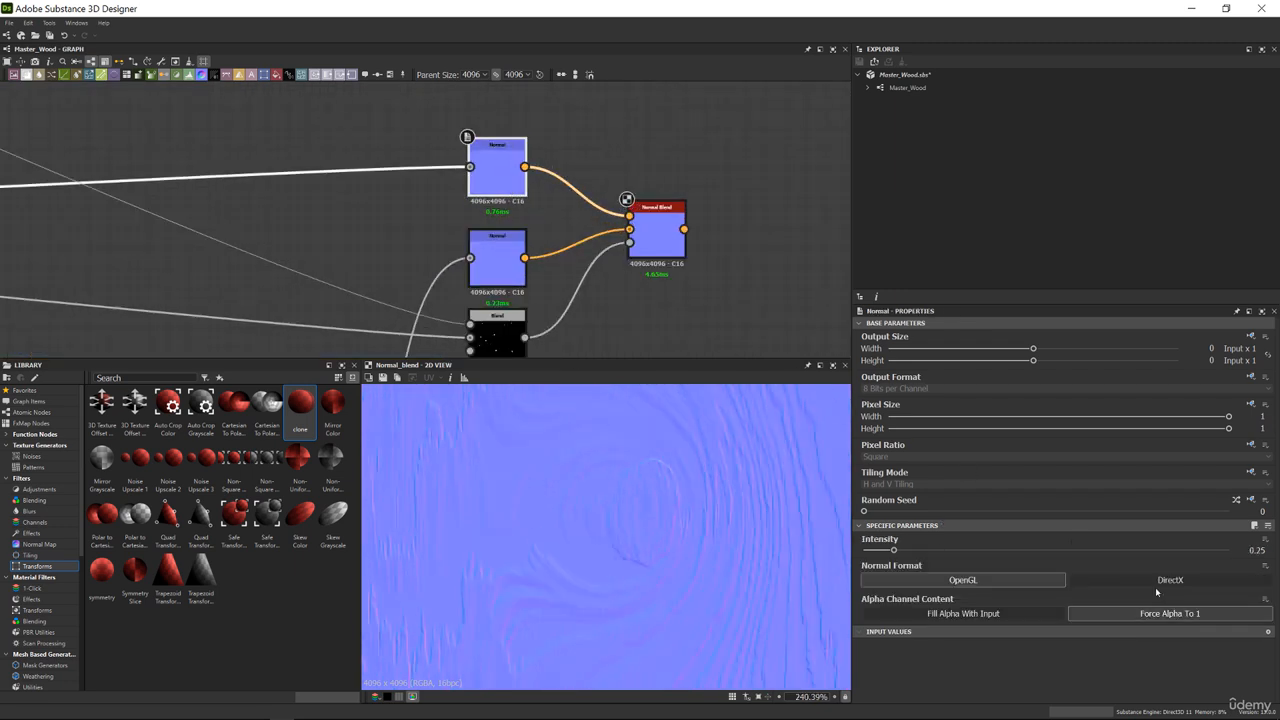
pyautogui.click(1158, 582)
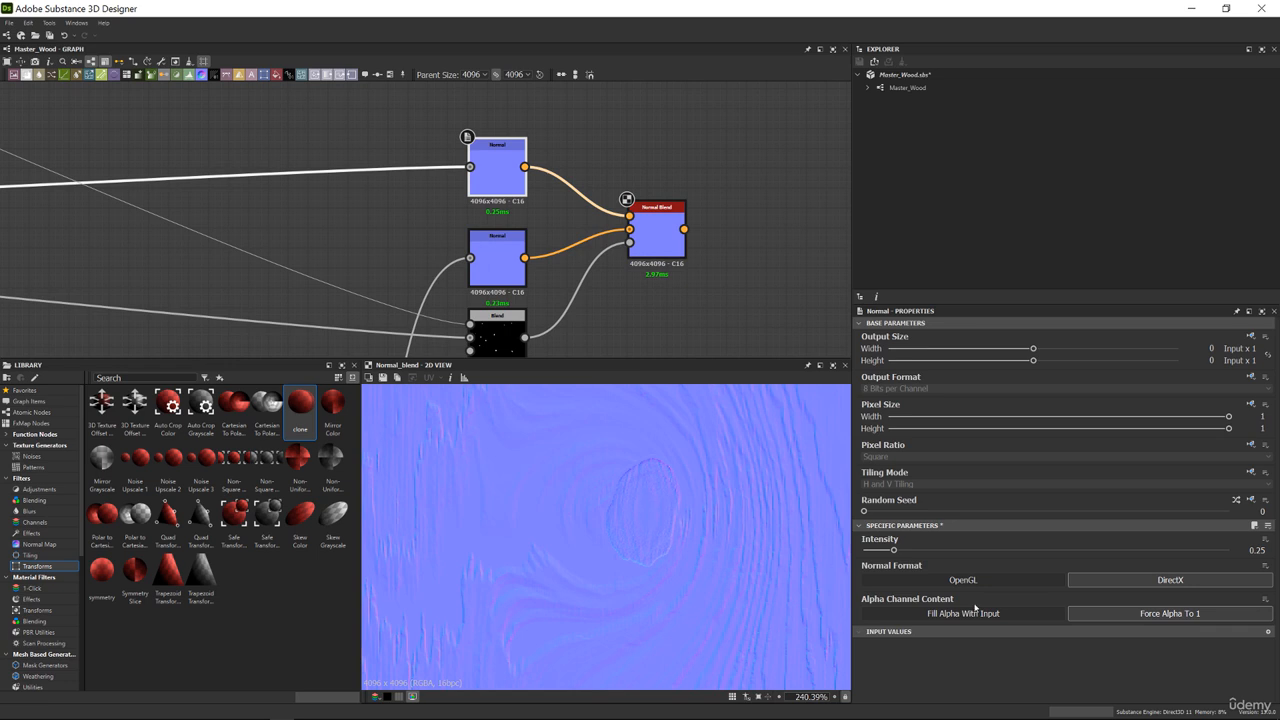
pyautogui.click(1020, 581)
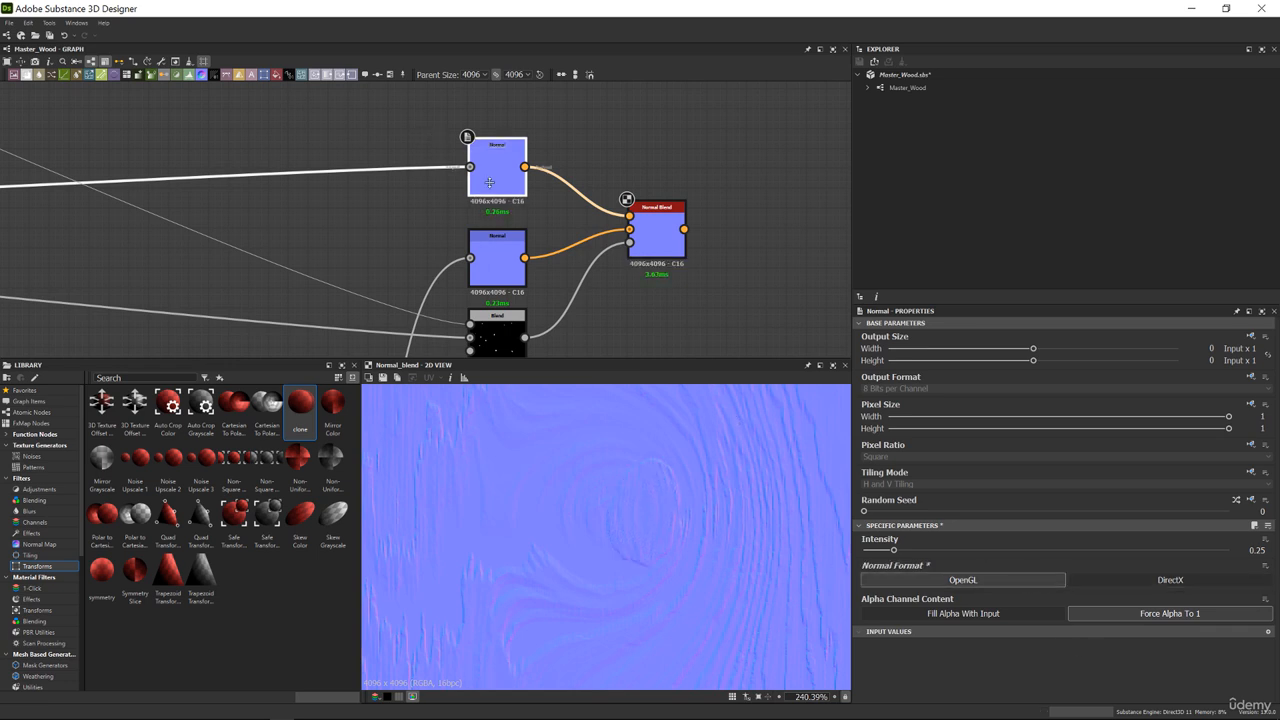
# Review the overall graph layout and the full grain pattern from the Main_Grains frame's final Histogram Range
pyautogui.scroll(-5, 520, 210)
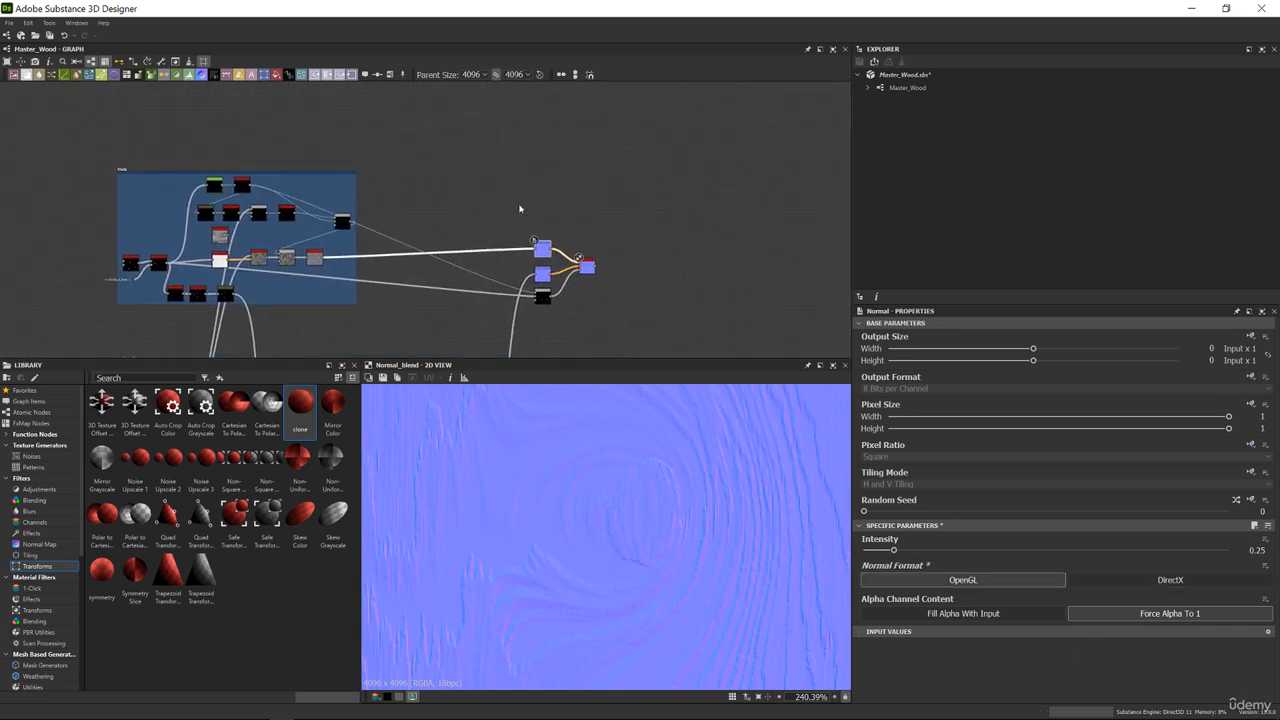
pyautogui.moveTo(487, 203); pyautogui.dragTo(651, 330)
pyautogui.scroll(-2, 578, 204)
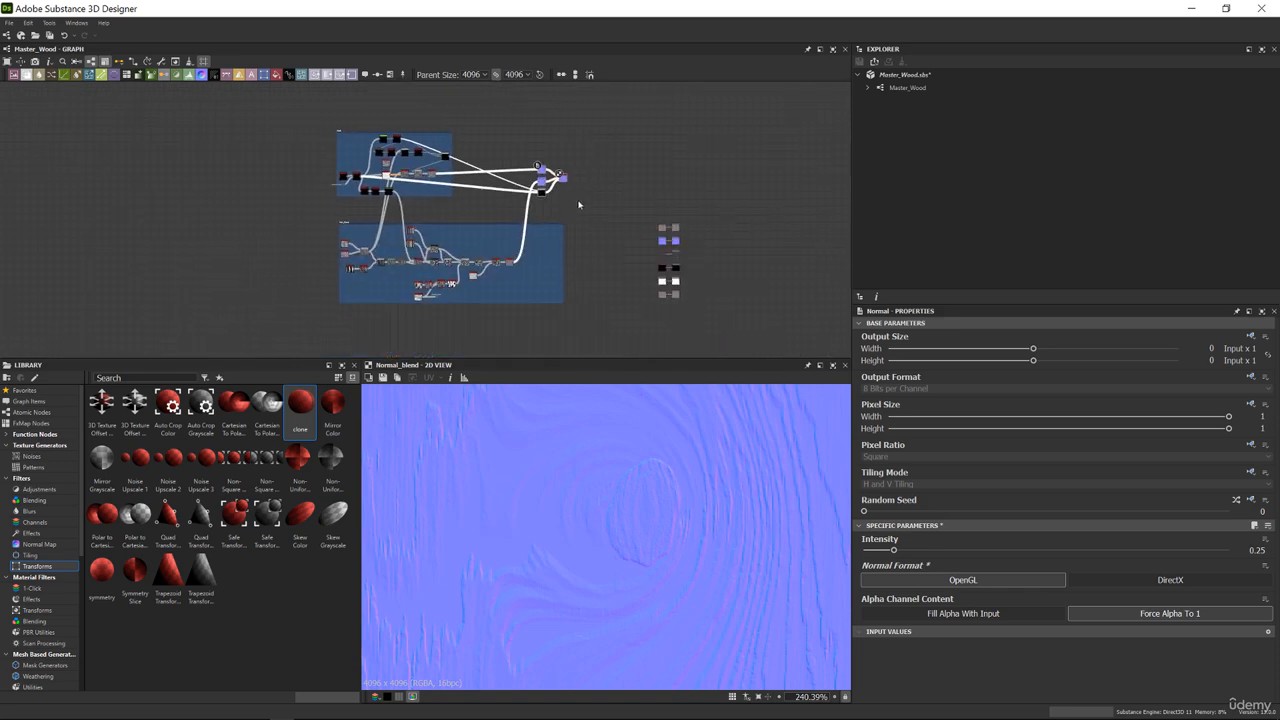
pyautogui.scroll(6, 557, 177)
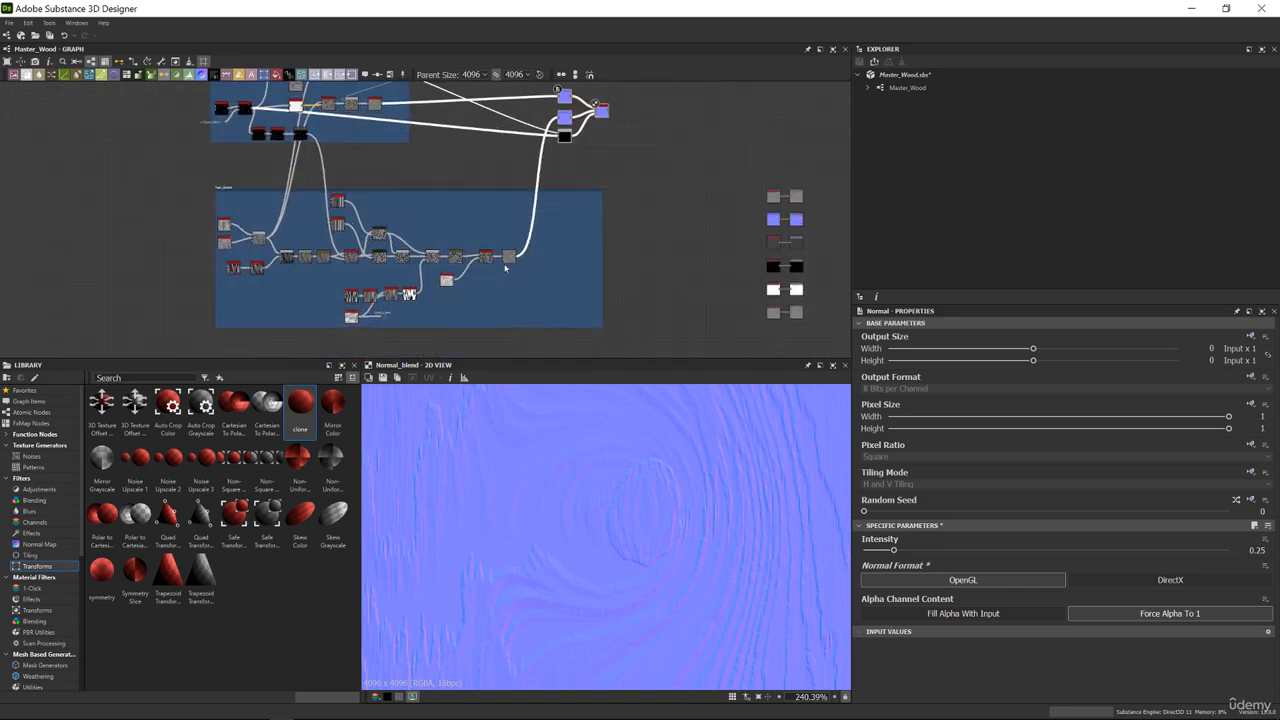
pyautogui.doubleClick(512, 252)
pyautogui.scroll(-10, 595, 540)
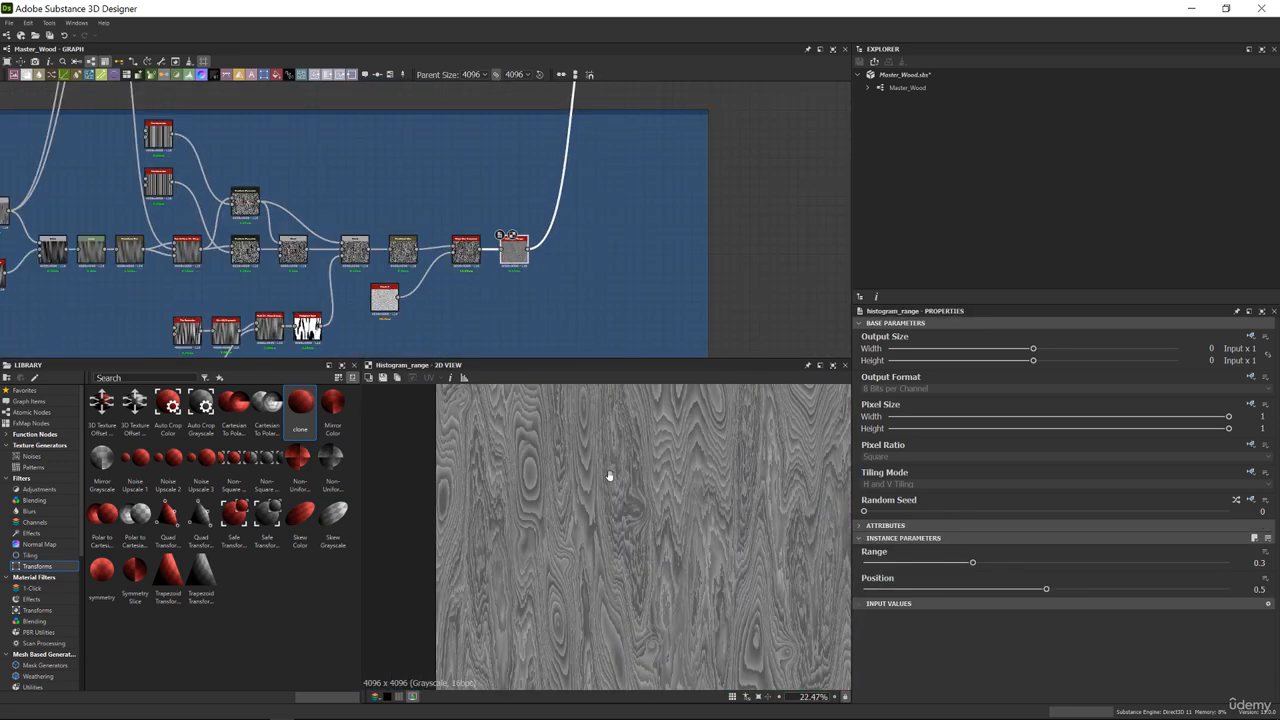
# Try a Grunge Map 005 noise with a Balance of 0.21 above the Main_Grains chain and delete it
pyautogui.moveTo(545, 304); pyautogui.dragTo(563, 219, button='middle')
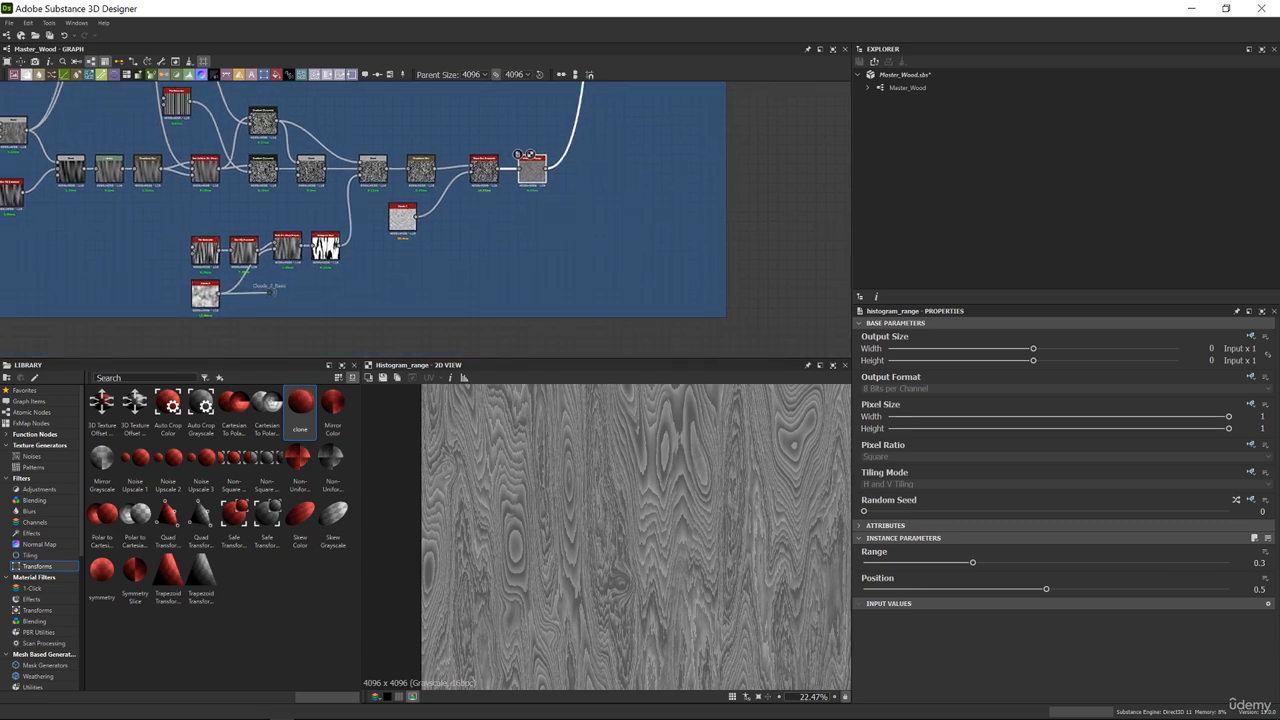
pyautogui.click(32, 456)
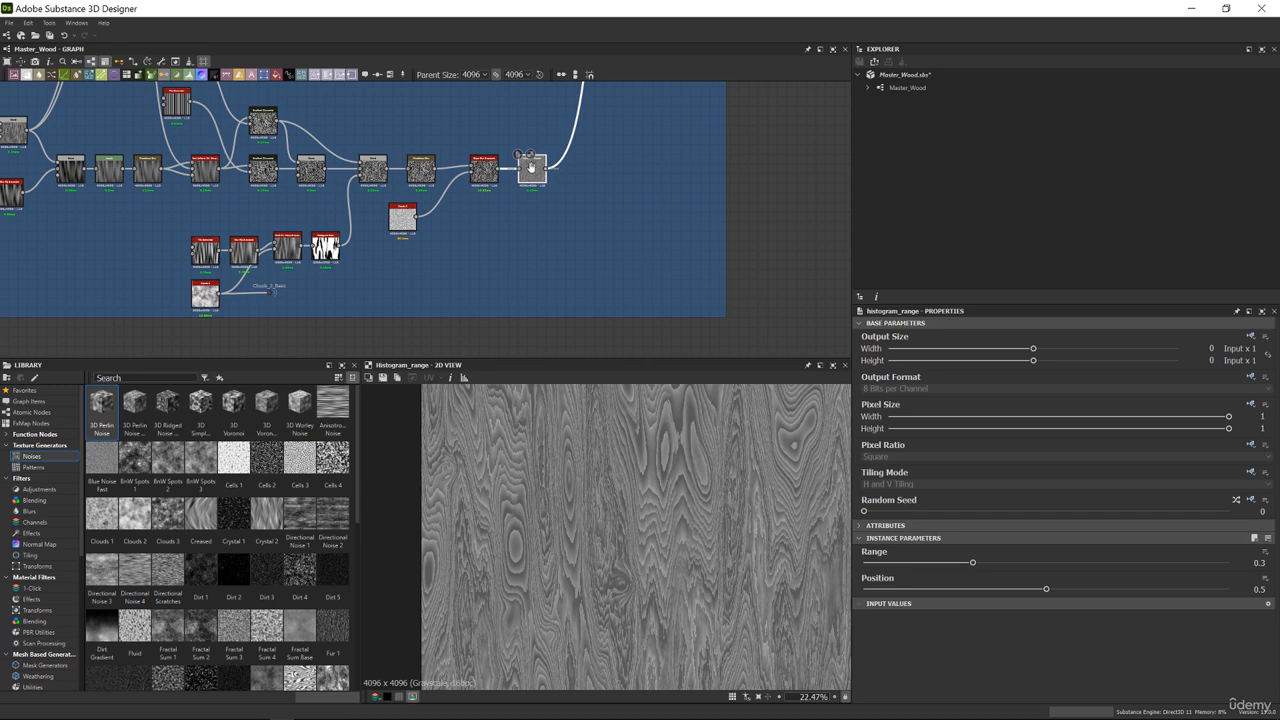
pyautogui.moveTo(530, 167); pyautogui.dragTo(530, 250, button='middle')
pyautogui.scroll(-5, 329, 520)
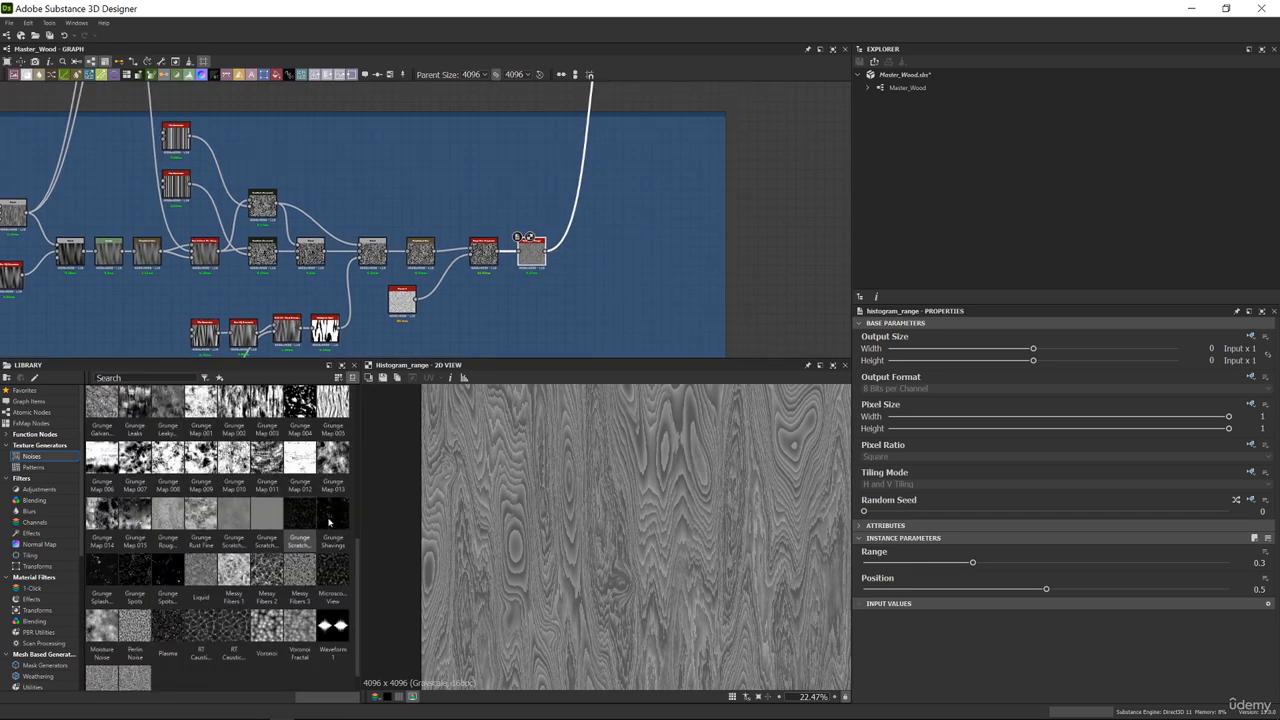
pyautogui.moveTo(333, 410); pyautogui.dragTo(393, 160)
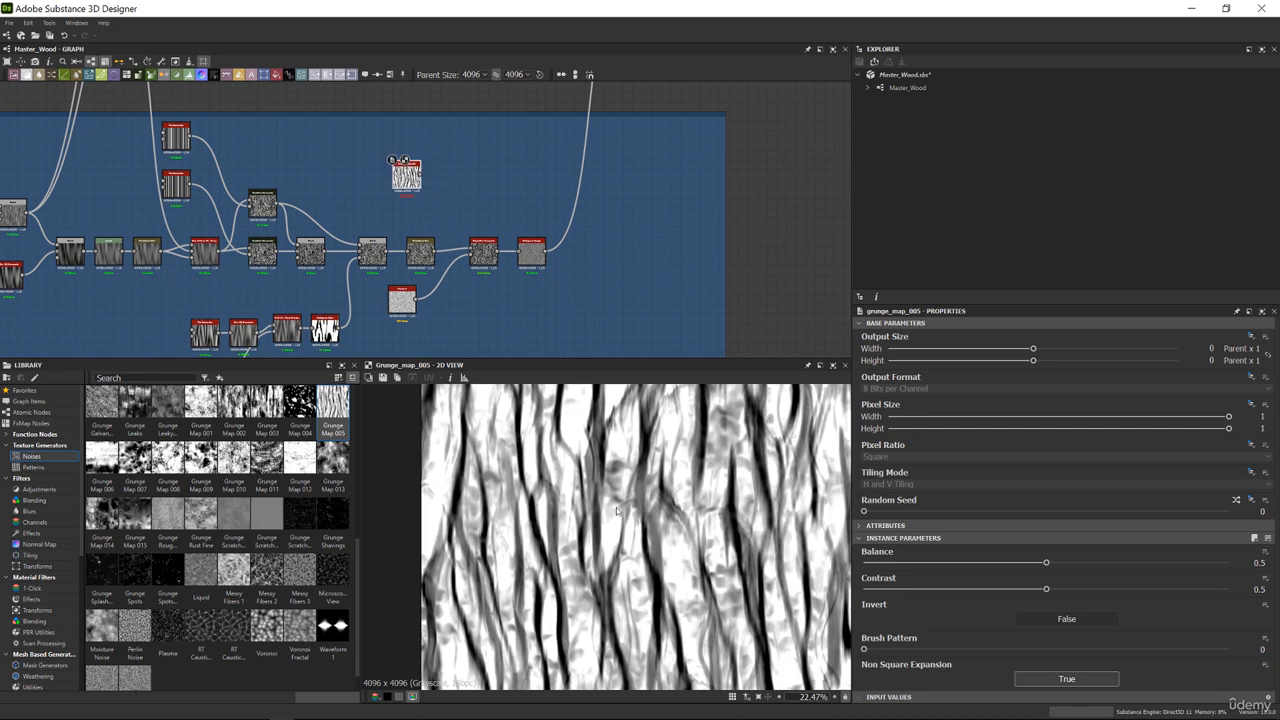
pyautogui.scroll(-3, 616, 507)
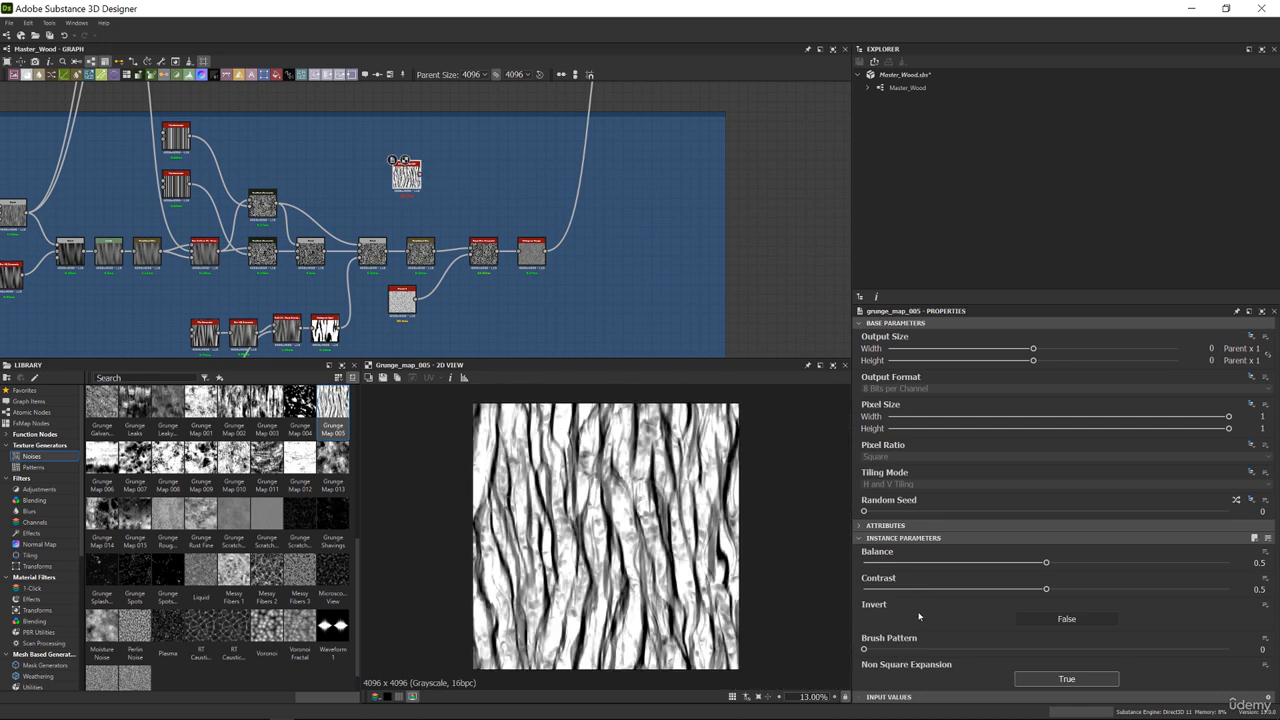
pyautogui.moveTo(989, 567); pyautogui.dragTo(940, 567)
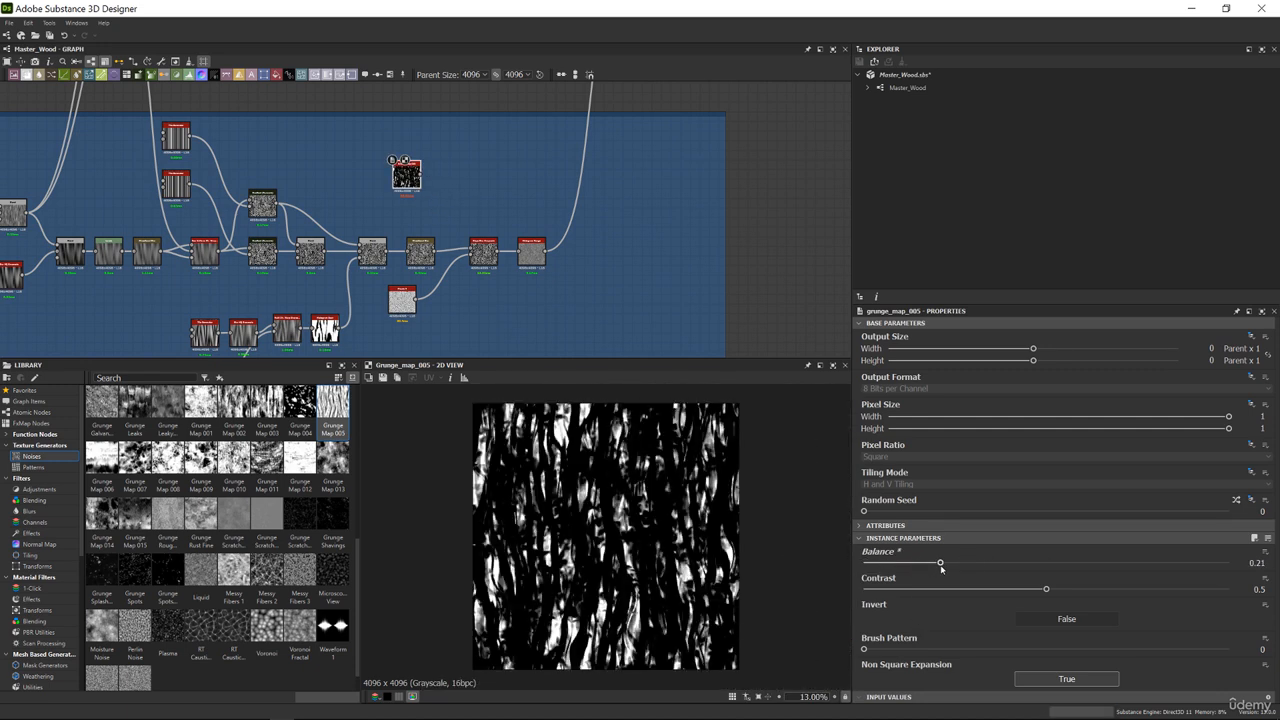
pyautogui.scroll(2, 400, 194)
pyautogui.press('Delete')
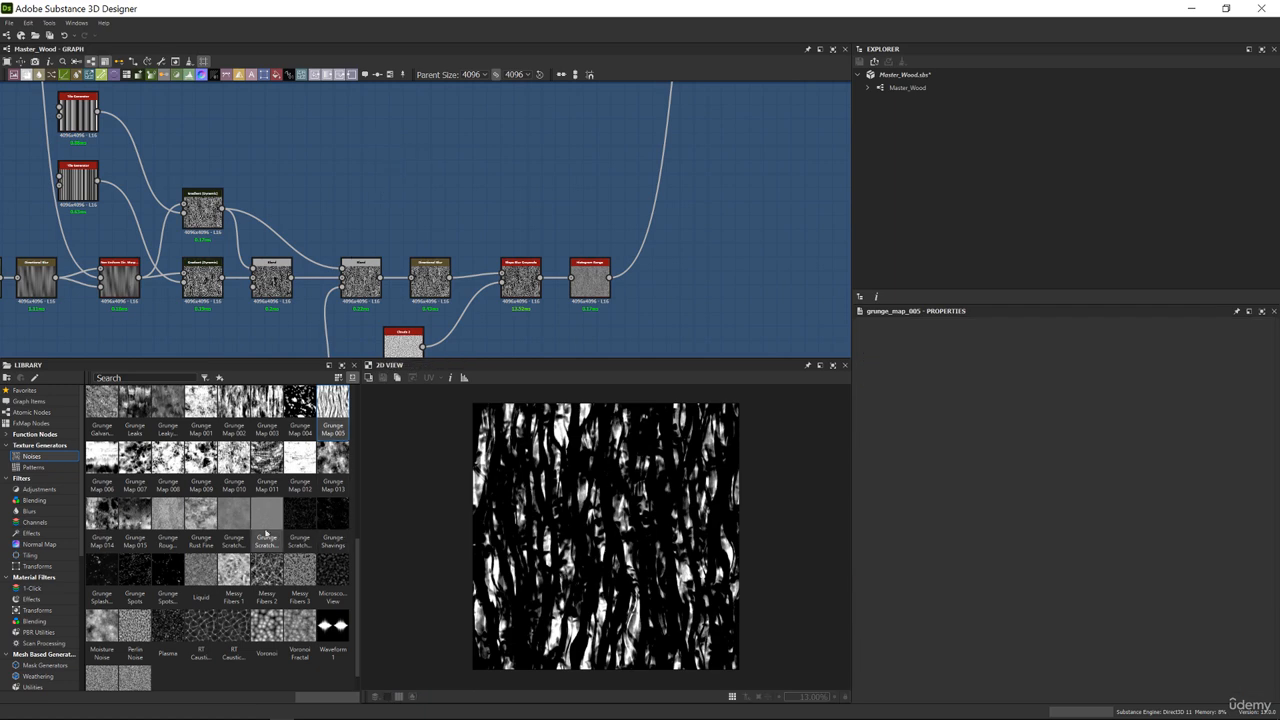
# Try a Grunge Damas noise with Balance 0.51, Distortion 0.19, Divisions 10, Details 0.06 and Rotation Random 0
pyautogui.scroll(8, 203, 533)
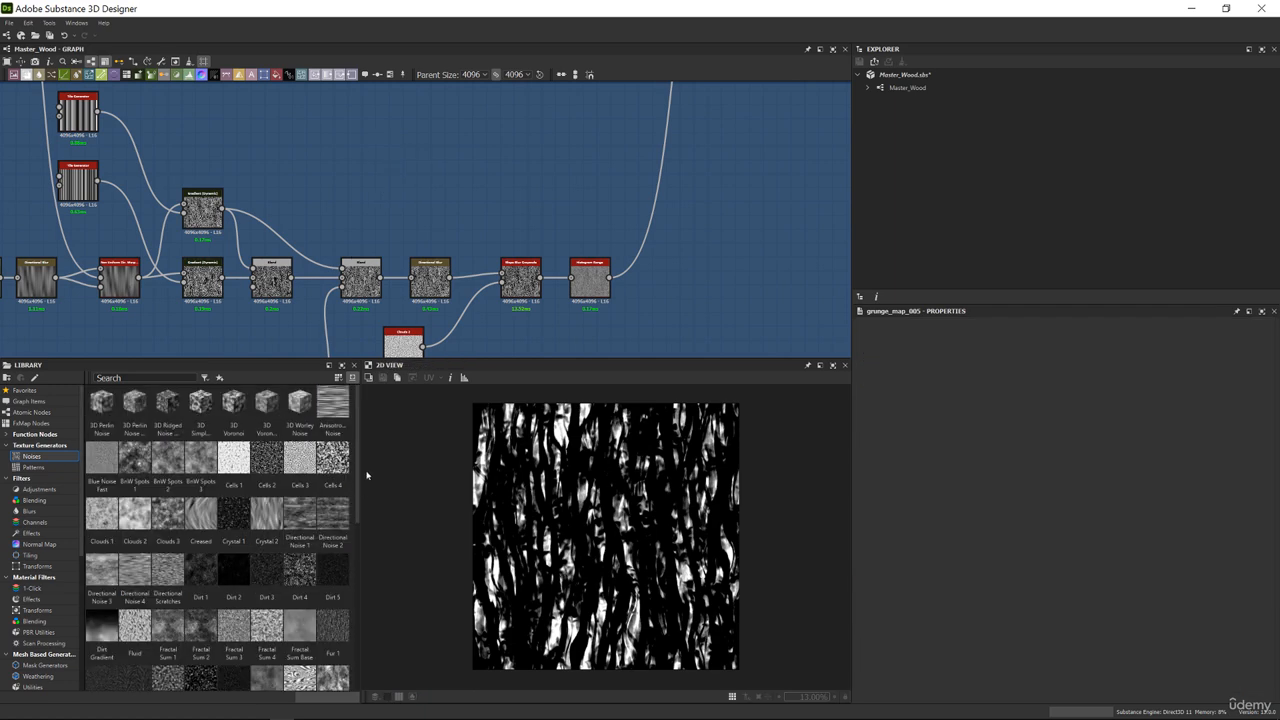
pyautogui.scroll(-3, 358, 478)
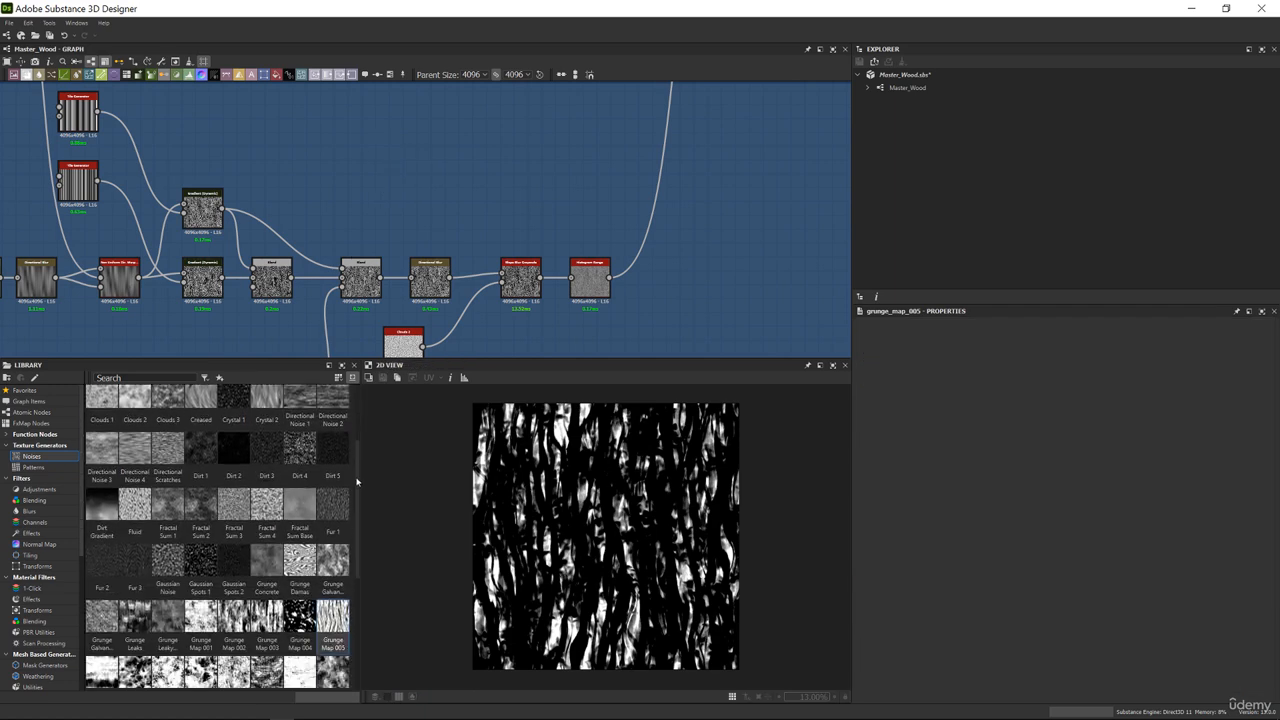
pyautogui.scroll(-1, 356, 489)
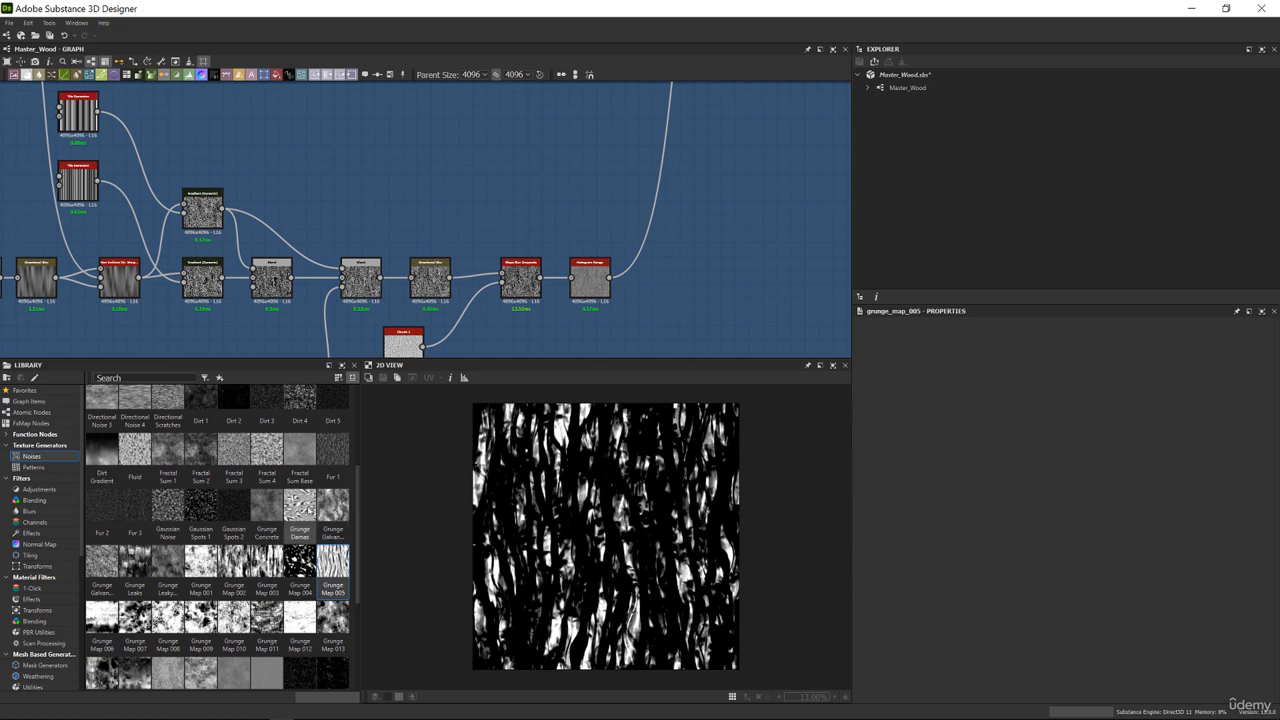
pyautogui.moveTo(300, 505); pyautogui.dragTo(410, 148)
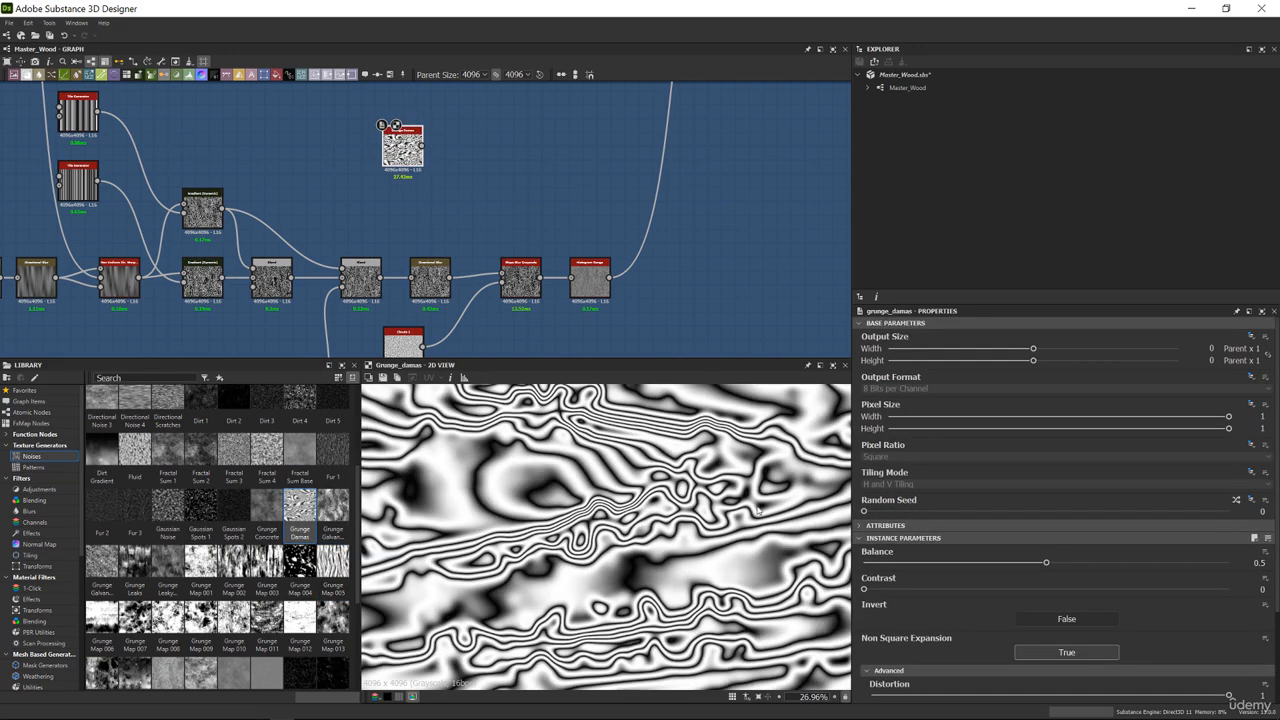
pyautogui.moveTo(898, 565); pyautogui.dragTo(1050, 567)
pyautogui.scroll(-3, 964, 648)
pyautogui.moveTo(929, 577); pyautogui.dragTo(983, 604)
pyautogui.click(893, 656)
pyautogui.moveTo(889, 683); pyautogui.dragTo(838, 684)
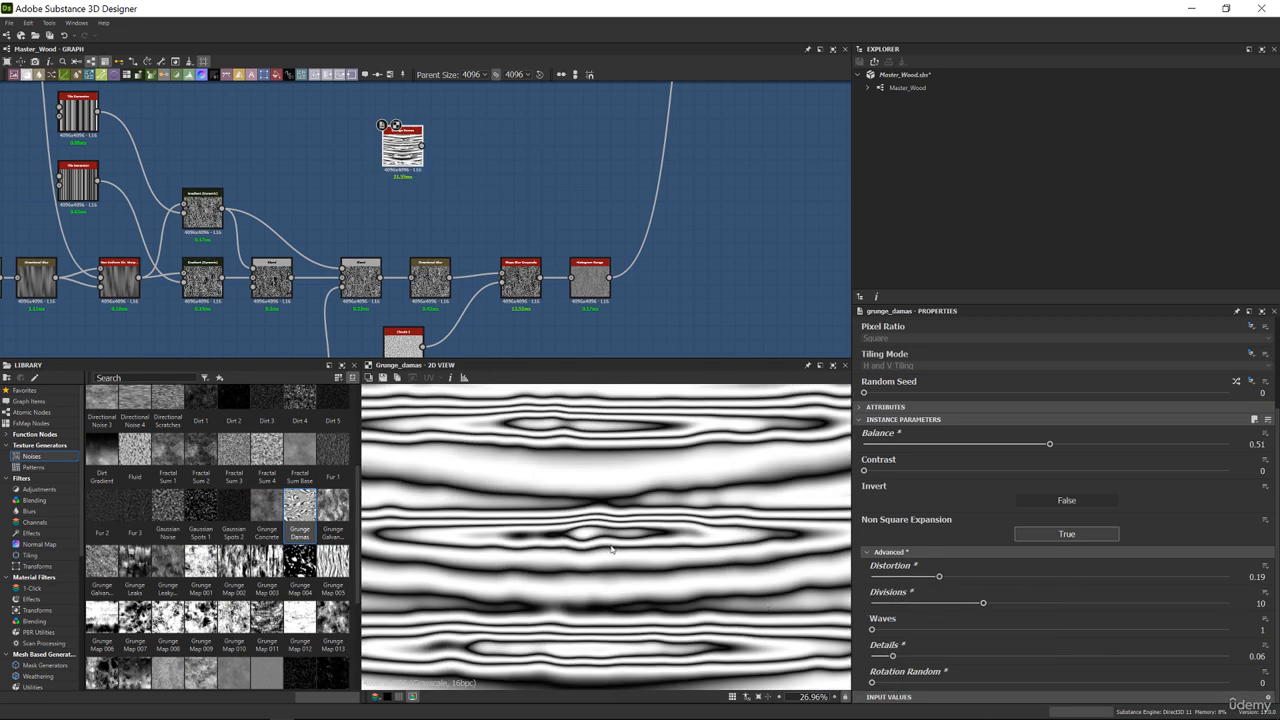
# Test the Grunge Damas node with Distortion 0.08 and Divisions 25, and delete the node
pyautogui.press('f')
pyautogui.moveTo(939, 577); pyautogui.dragTo(900, 577)
pyautogui.moveTo(984, 605); pyautogui.dragTo(1132, 608)
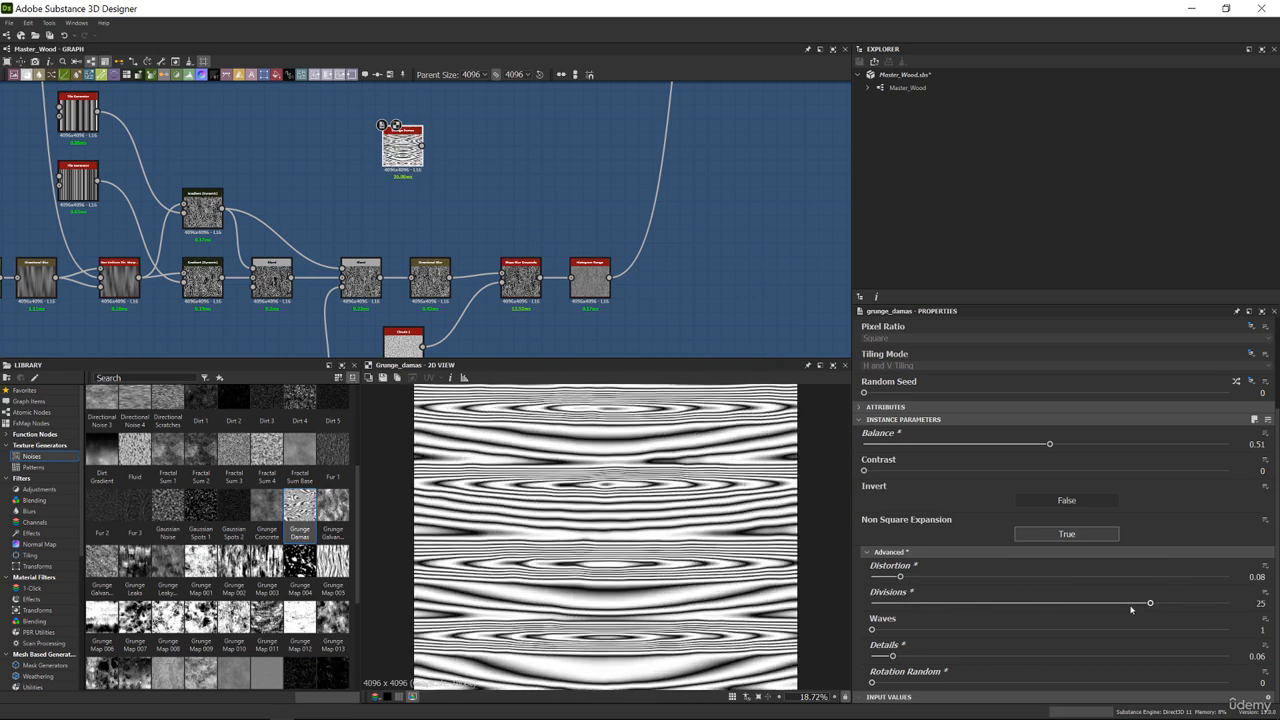
pyautogui.moveTo(923, 630); pyautogui.dragTo(1124, 658)
pyautogui.moveTo(406, 152); pyautogui.dragTo(386, 178)
pyautogui.press('Delete')
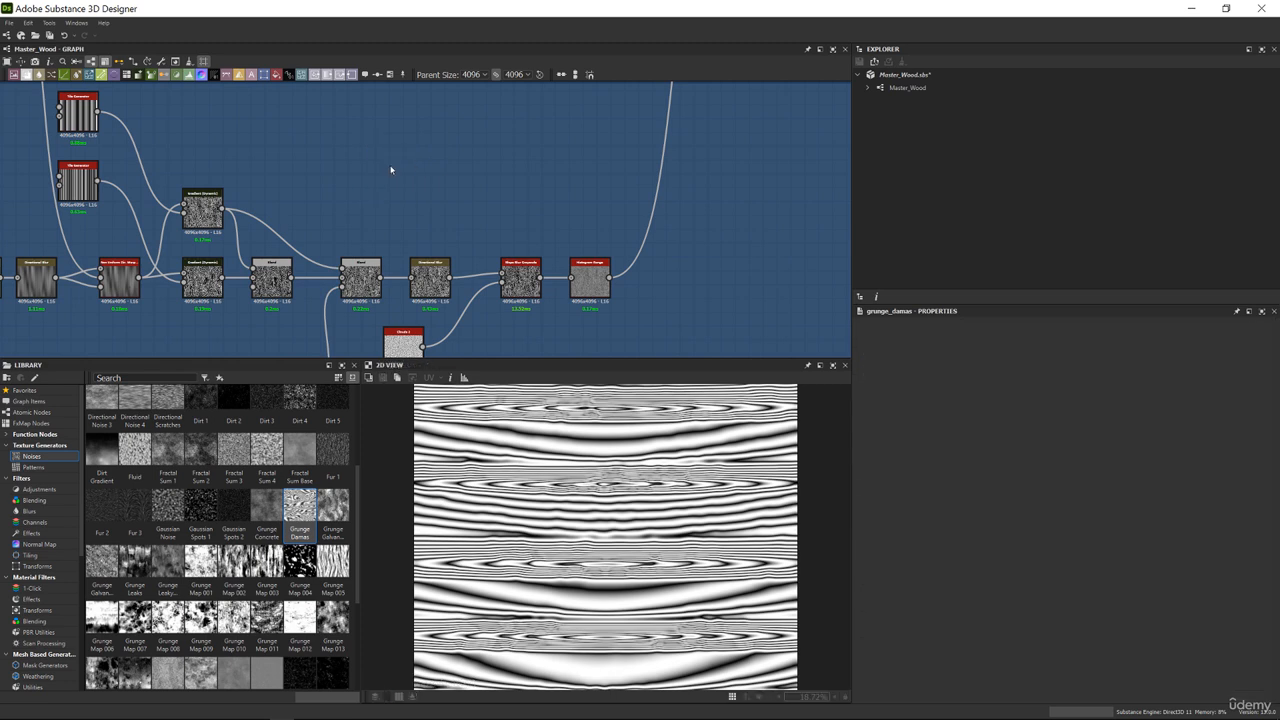
# Inspect the output of the Non Uniform Directional Warp Grayscale node that feeds the gradient nodes
pyautogui.scroll(-2, 374, 156)
pyautogui.scroll(-1, 369, 175)
pyautogui.moveTo(369, 175); pyautogui.dragTo(423, 230, button='middle')
pyautogui.scroll(2, 449, 200)
pyautogui.doubleClick(277, 315)
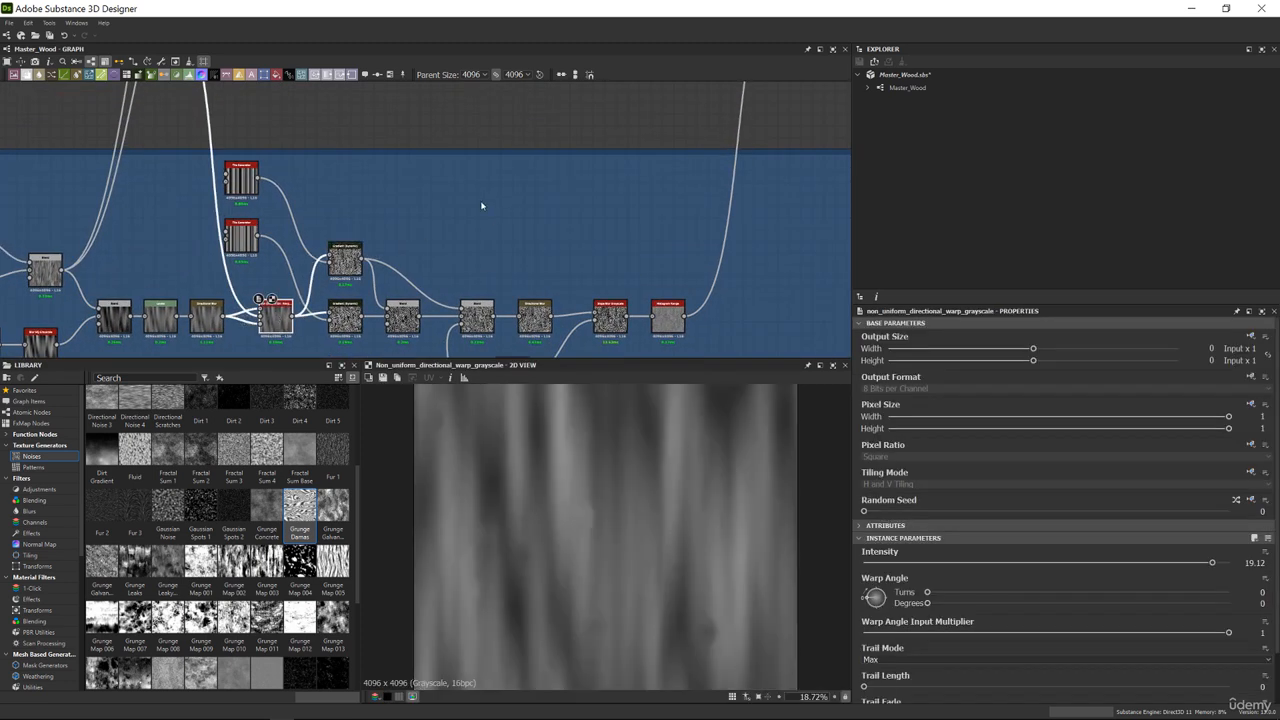
pyautogui.moveTo(517, 235); pyautogui.dragTo(414, 248, button='middle')
pyautogui.scroll(1, 447, 242)
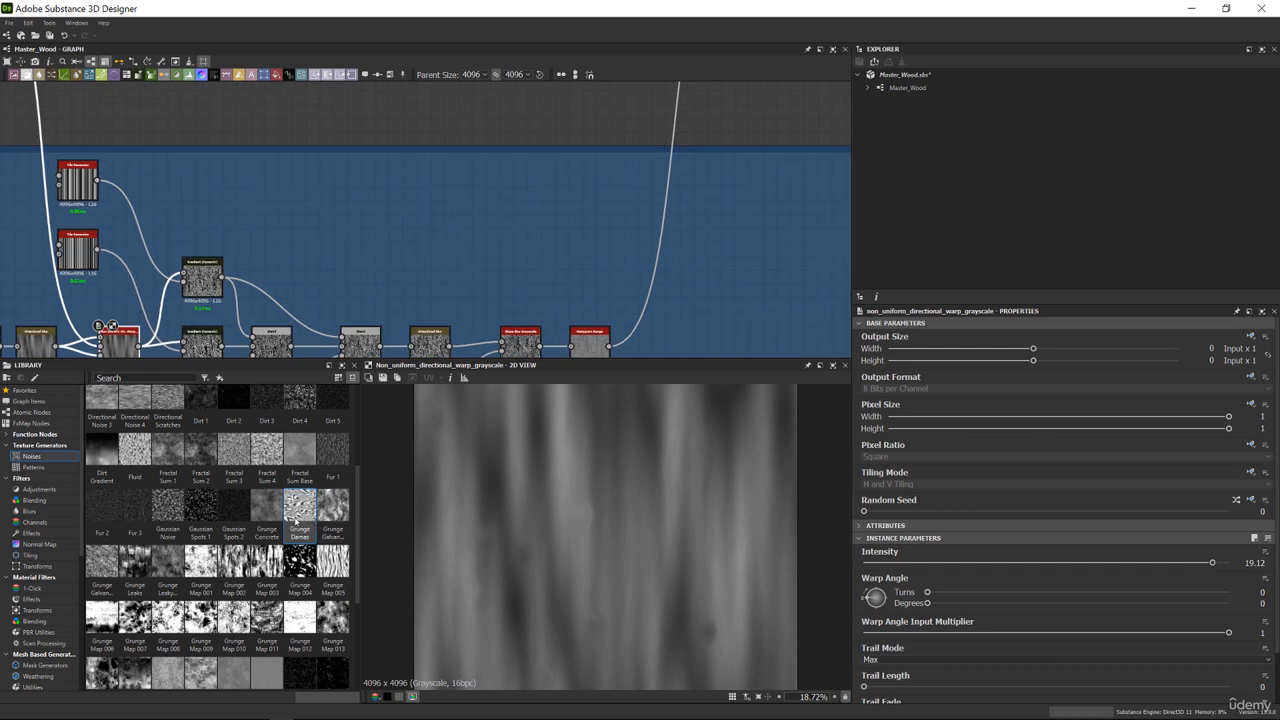
# Add a Tile Generator above the Main_Grains chain with a Y Amount of 5 and the Square pattern
pyautogui.scroll(3, 290, 518)
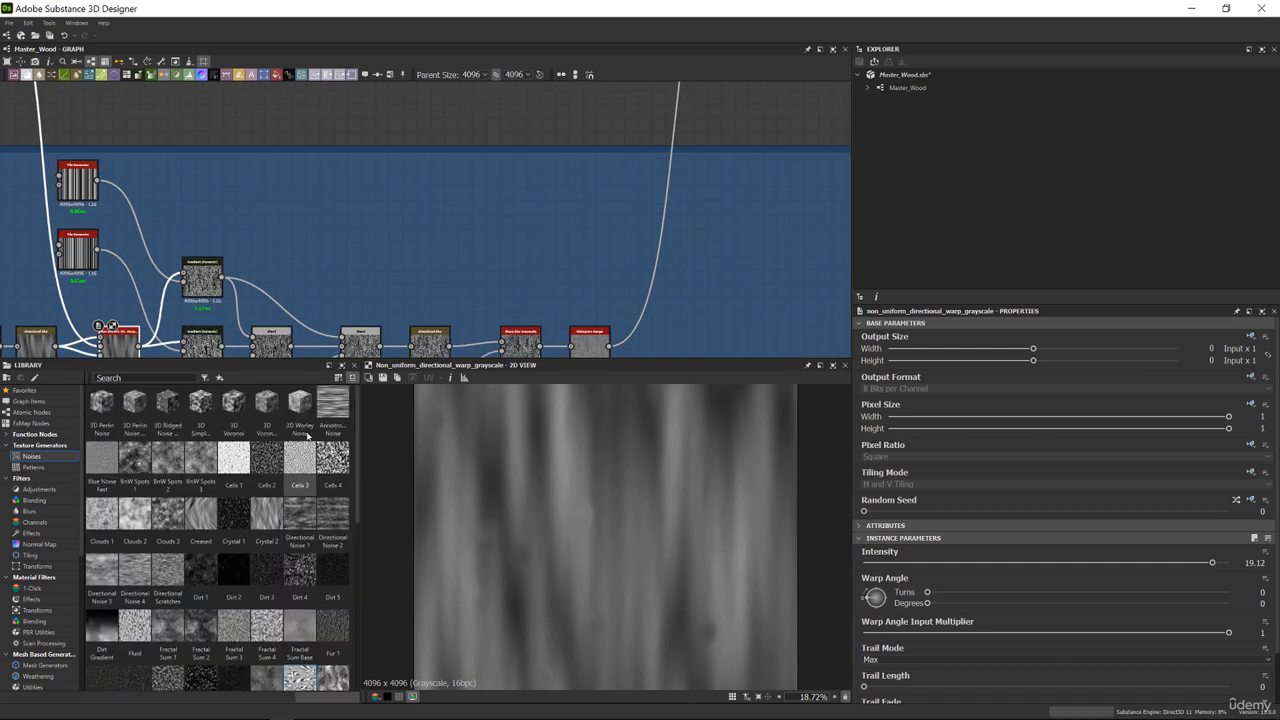
pyautogui.click(36, 468)
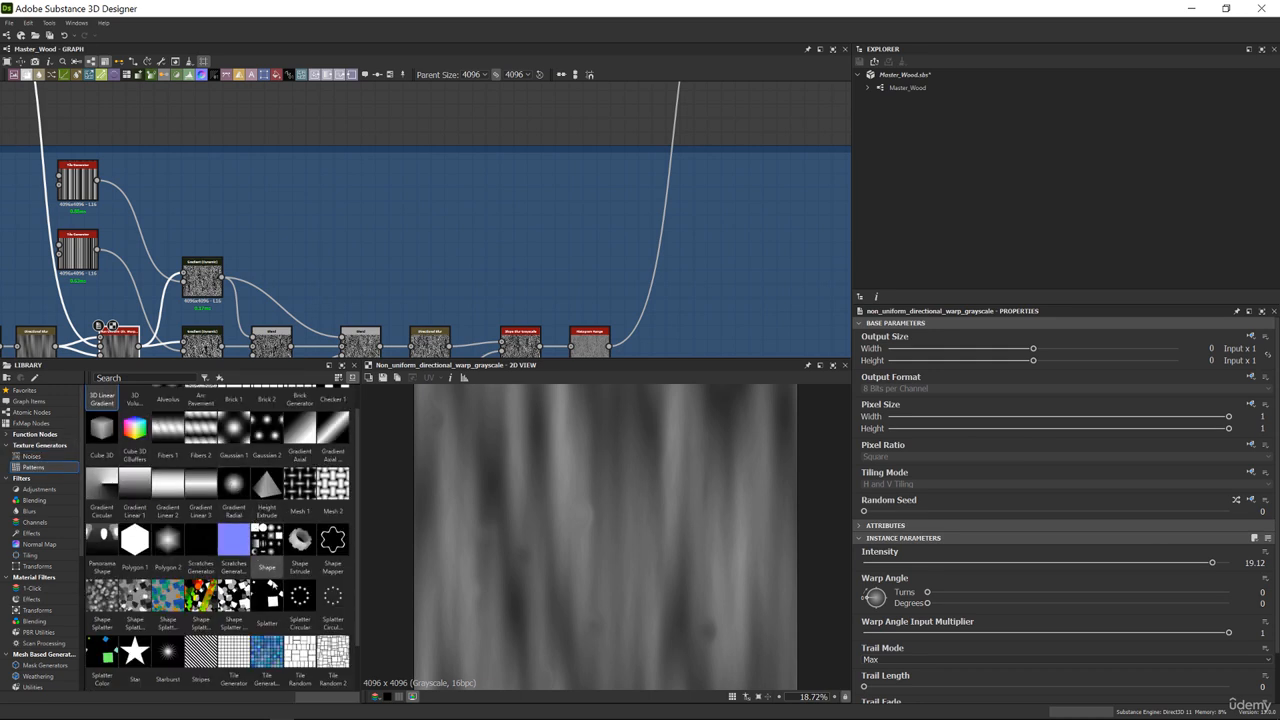
pyautogui.moveTo(233, 666); pyautogui.dragTo(350, 215)
pyautogui.scroll(-1, 602, 510)
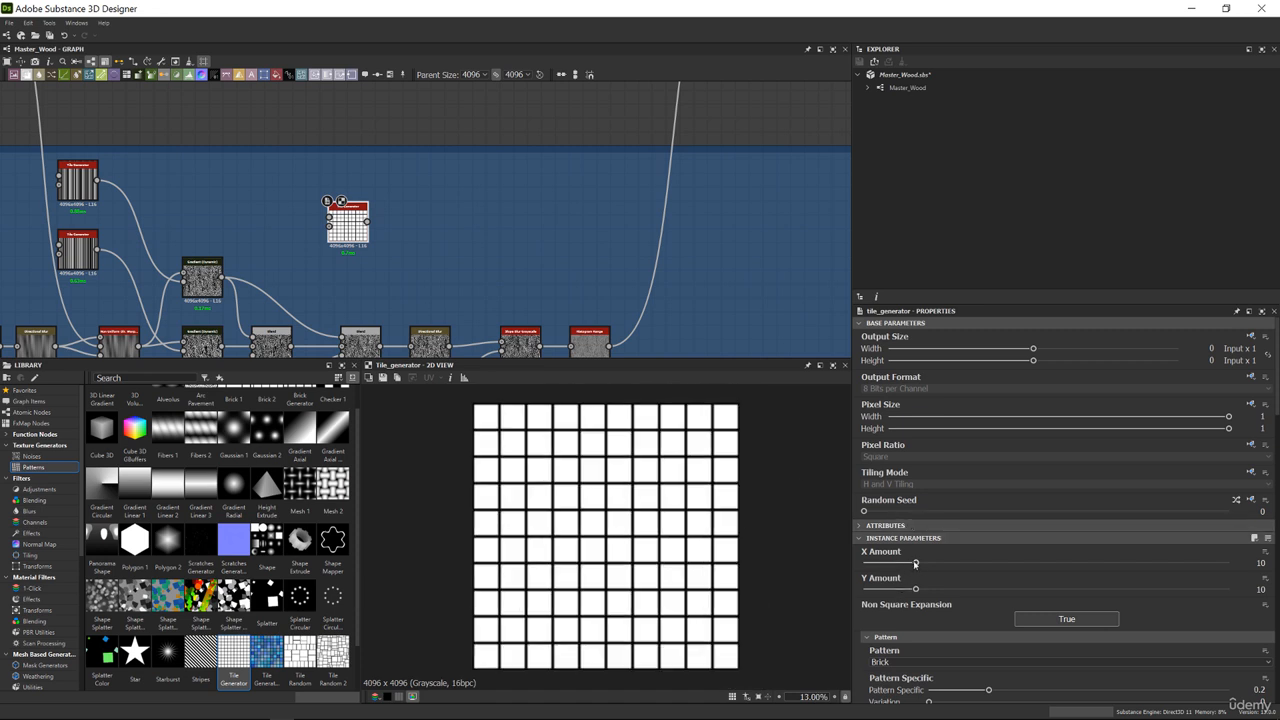
pyautogui.scroll(-1, 915, 589)
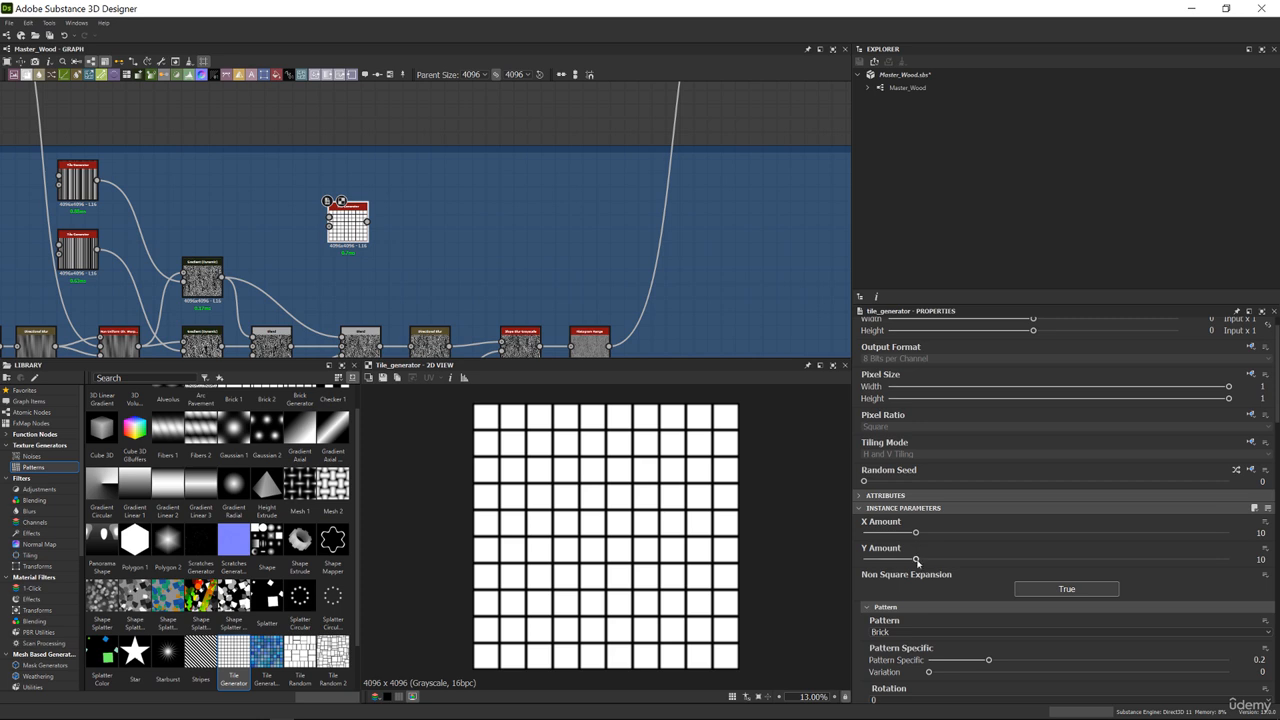
pyautogui.moveTo(916, 562); pyautogui.dragTo(885, 563)
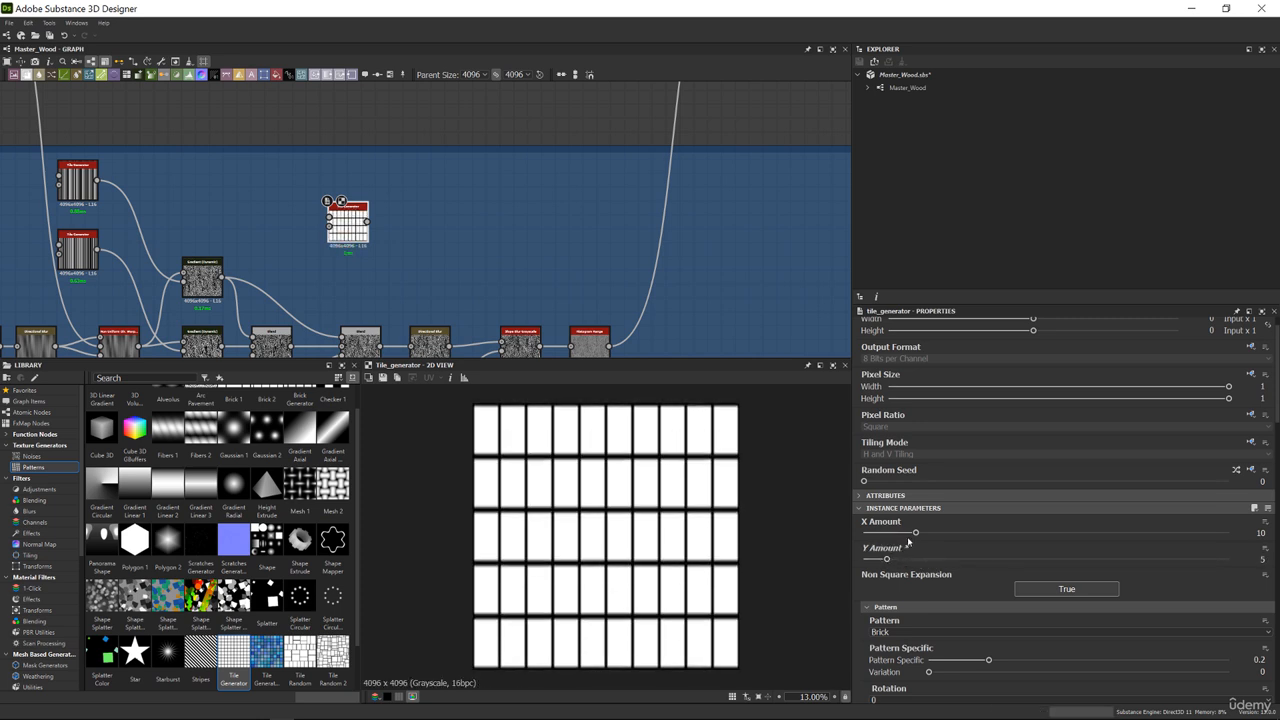
pyautogui.scroll(-3, 909, 541)
pyautogui.click(899, 543)
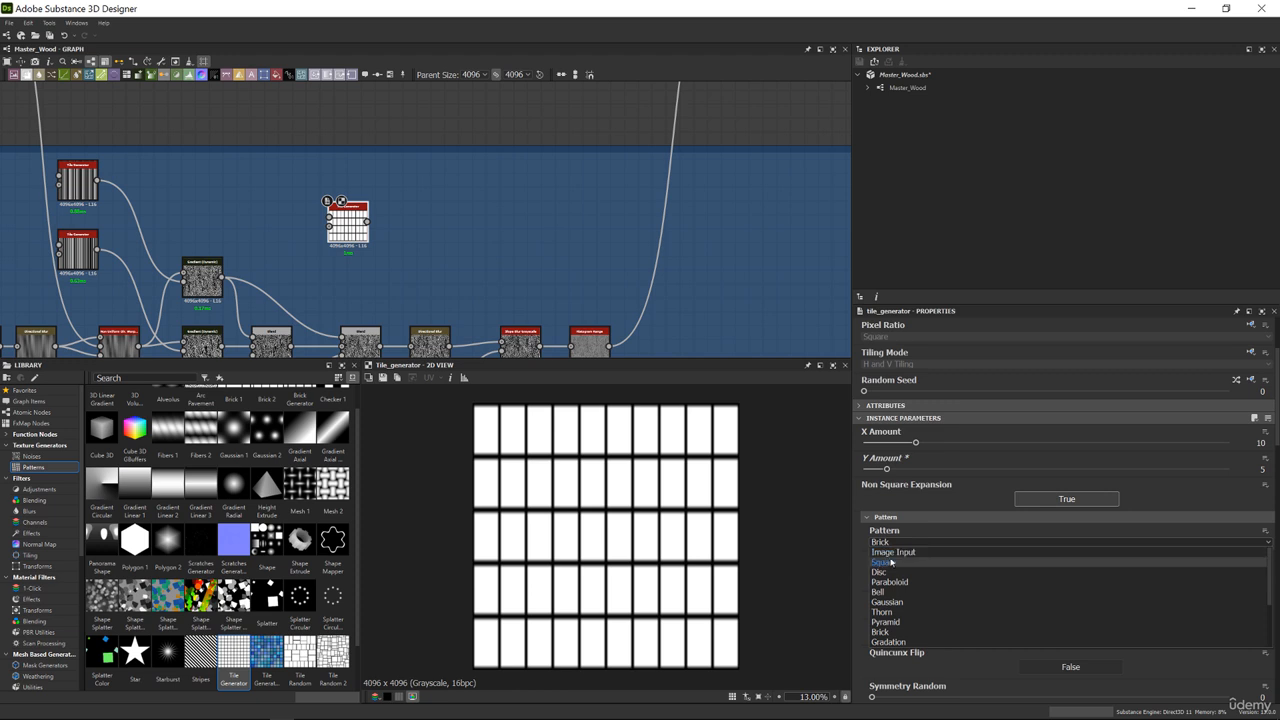
pyautogui.click(890, 563)
# Thin the tiles into varied vertical strips with Interstice X 0.96, its Random 0.2 and Scale Random 0.35
pyautogui.scroll(-10, 900, 560)
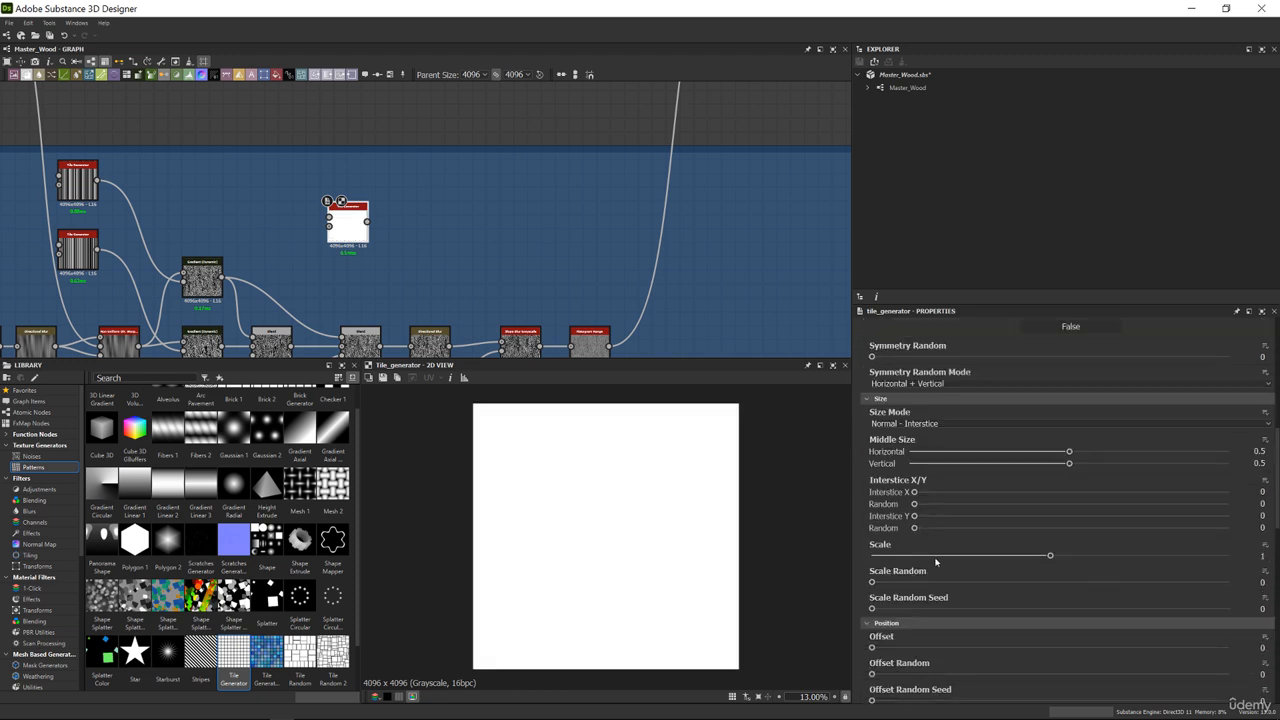
pyautogui.moveTo(923, 497); pyautogui.dragTo(1217, 493)
pyautogui.moveTo(913, 504); pyautogui.dragTo(979, 509)
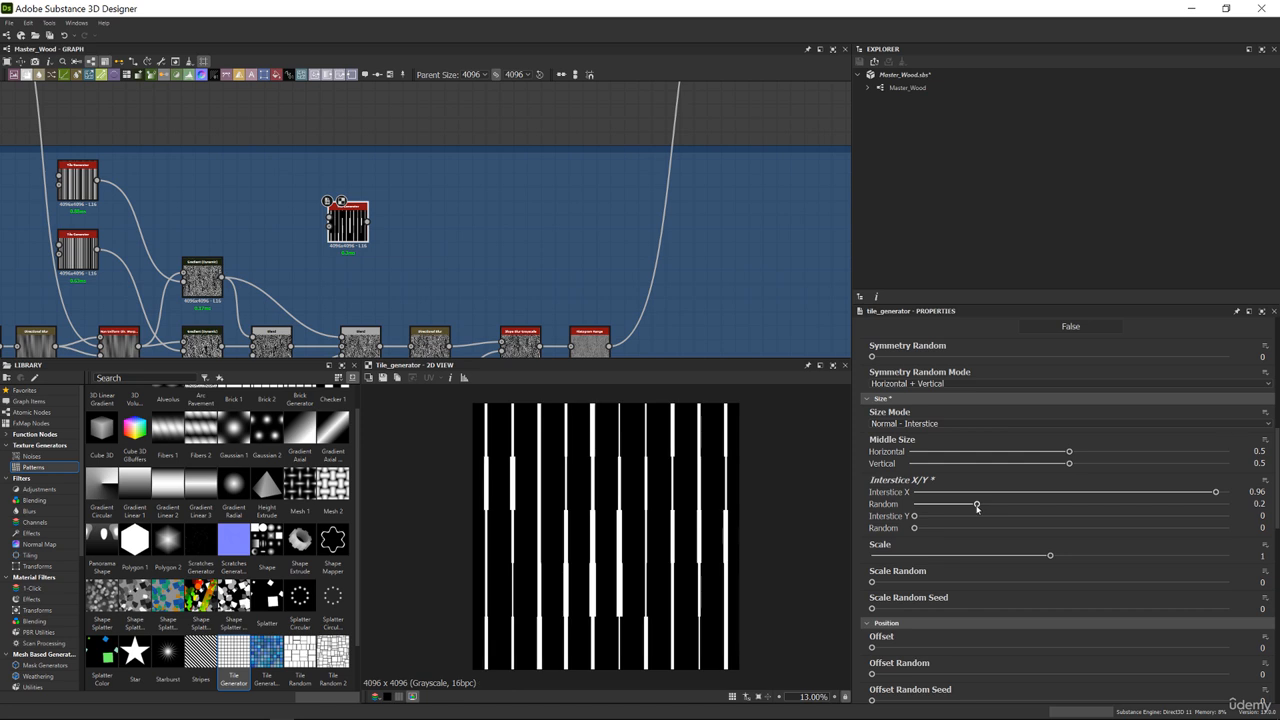
pyautogui.moveTo(872, 582); pyautogui.dragTo(996, 582)
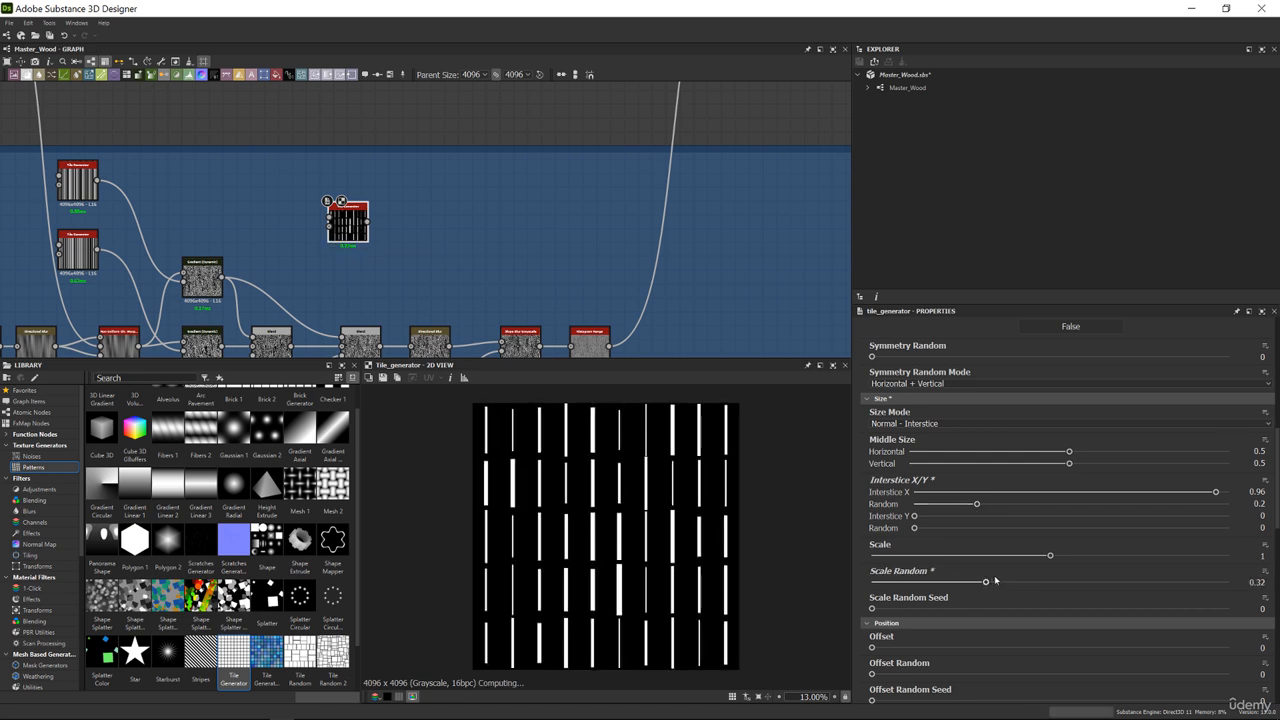
# Scatter the strips with Offset Random 0.54 and Position Random 1 on both X and Y
pyautogui.scroll(-3, 918, 585)
pyautogui.moveTo(883, 587); pyautogui.dragTo(1228, 584)
pyautogui.moveTo(973, 584); pyautogui.dragTo(1064, 584)
pyautogui.scroll(-4, 988, 585)
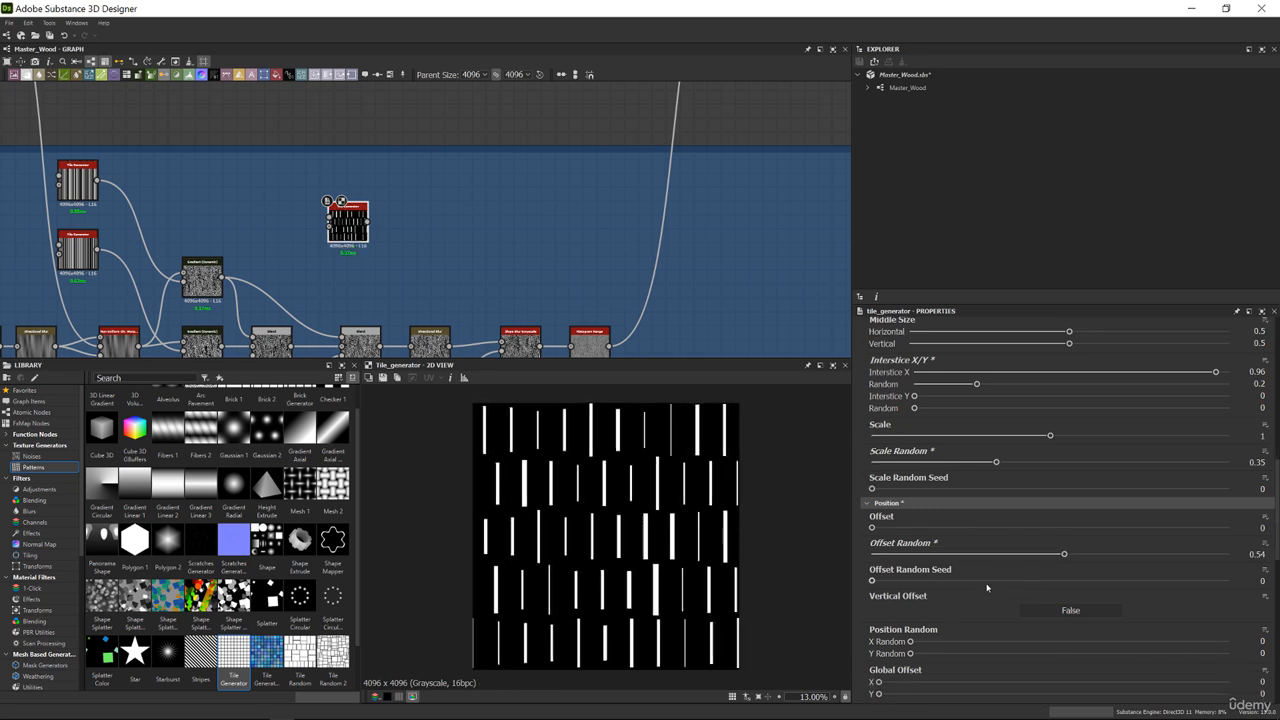
pyautogui.moveTo(914, 552); pyautogui.dragTo(1067, 570)
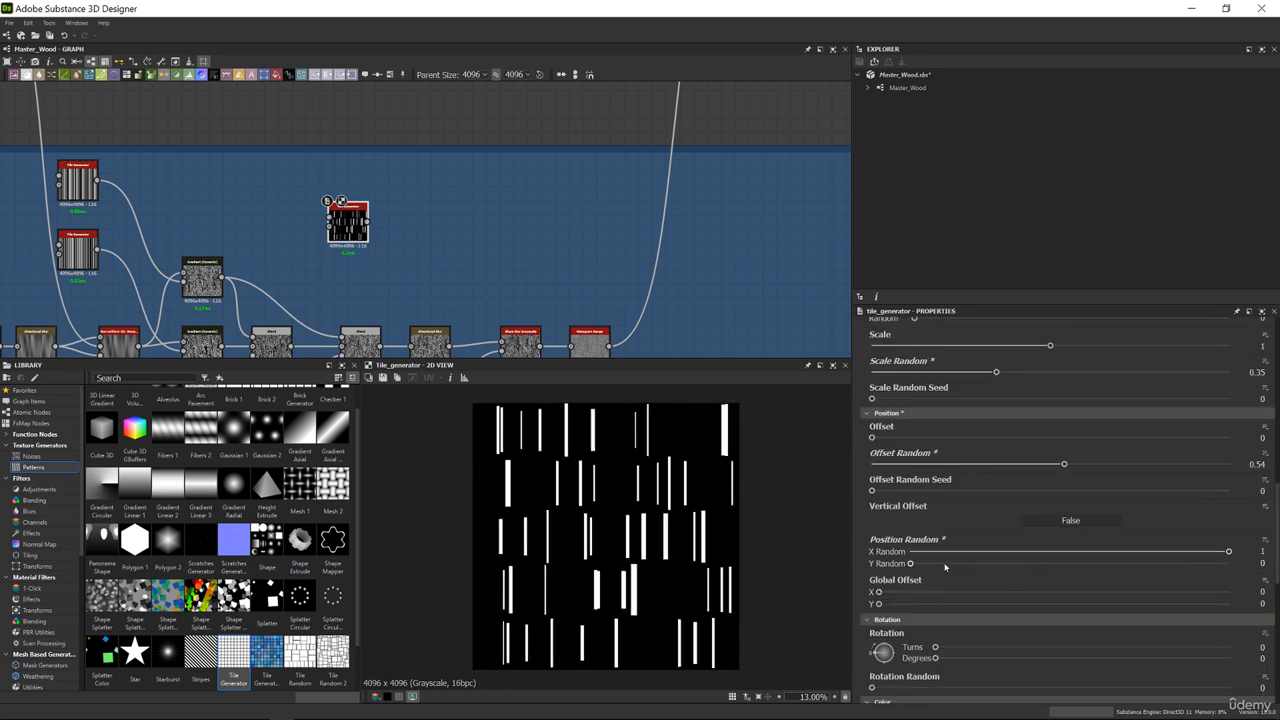
pyautogui.moveTo(945, 565); pyautogui.dragTo(1228, 563)
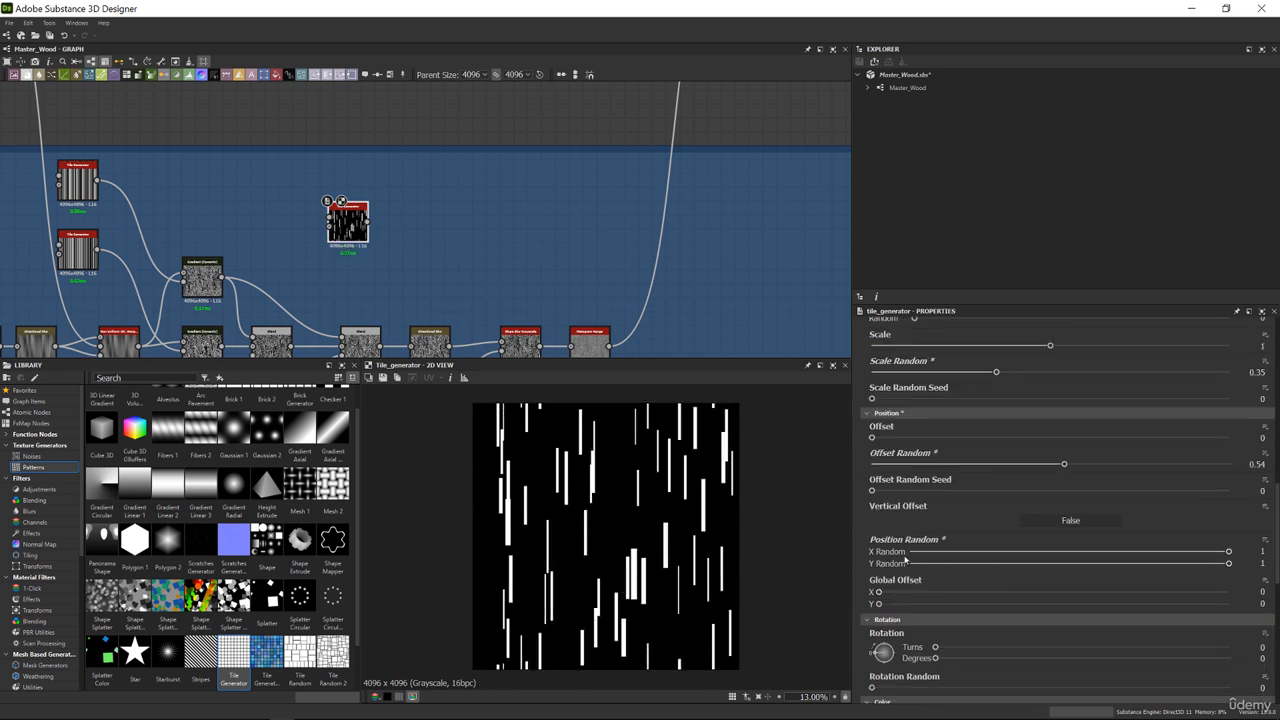
# Vary the strip lengths by setting Interstice Y to 0.83 with its Random at 1
pyautogui.scroll(8, 905, 562)
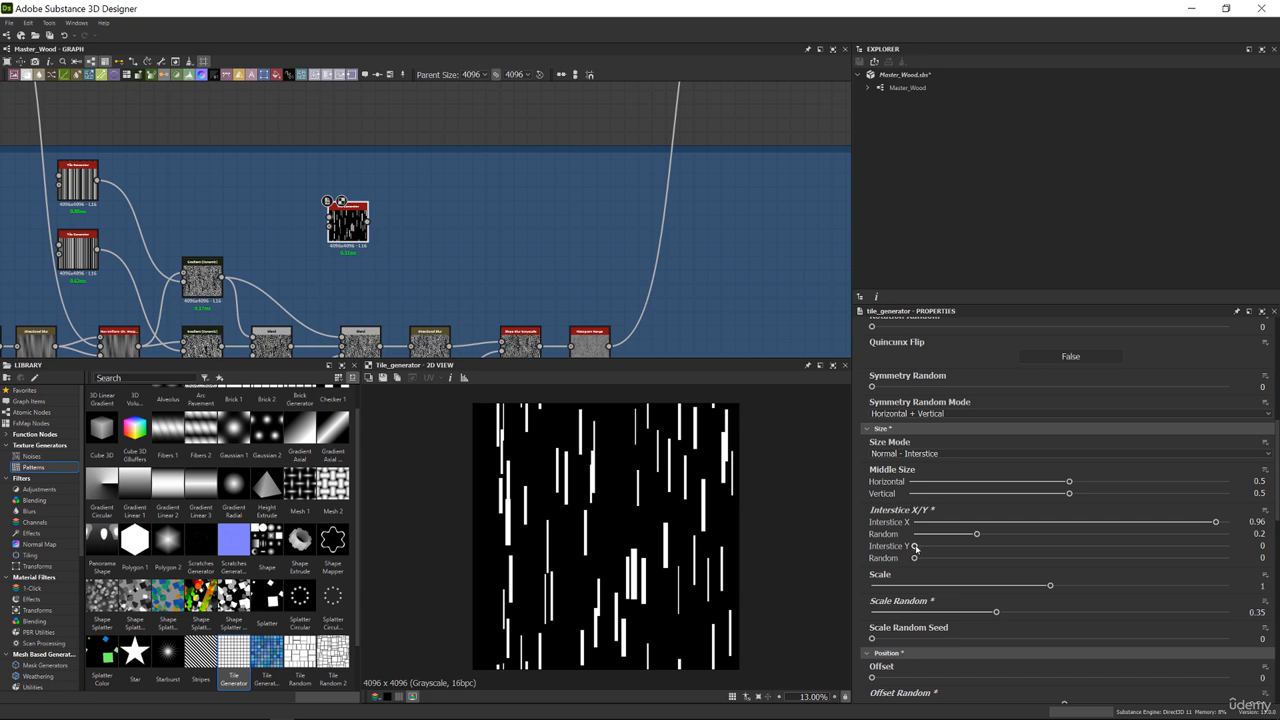
pyautogui.moveTo(914, 547); pyautogui.dragTo(1105, 547)
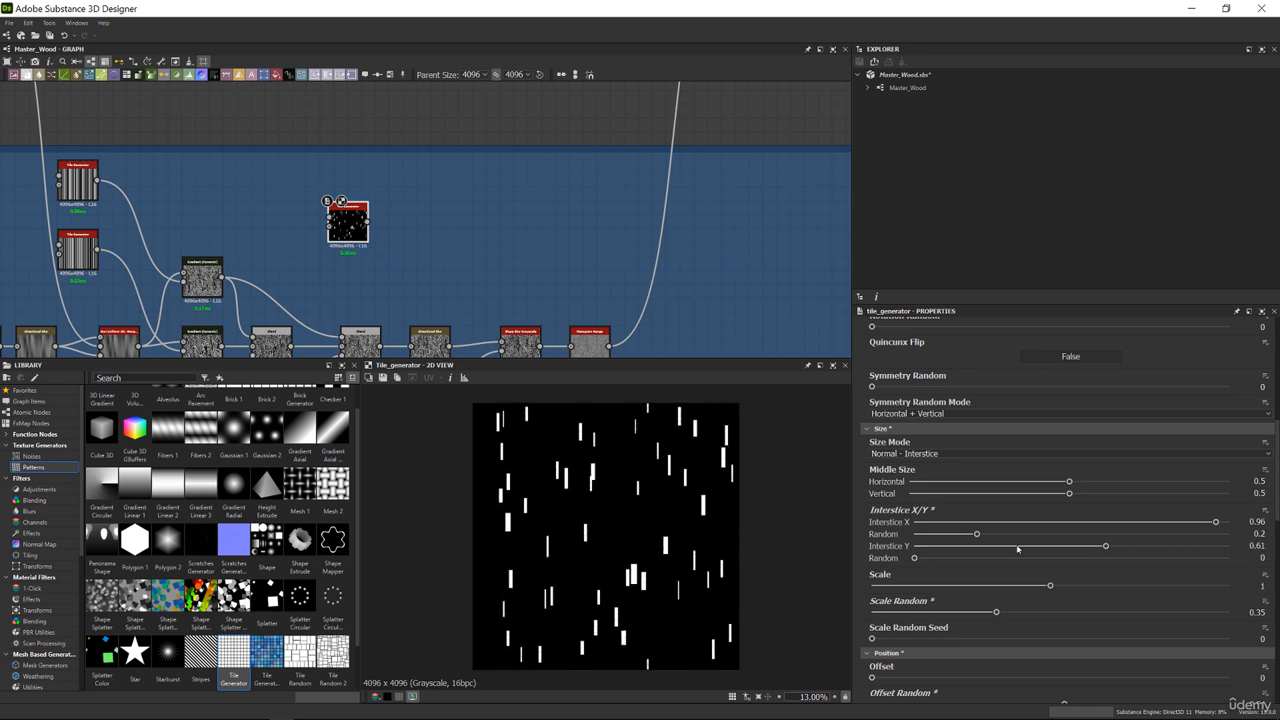
pyautogui.moveTo(914, 558); pyautogui.dragTo(1228, 558)
pyautogui.moveTo(1105, 546); pyautogui.dragTo(1172, 549)
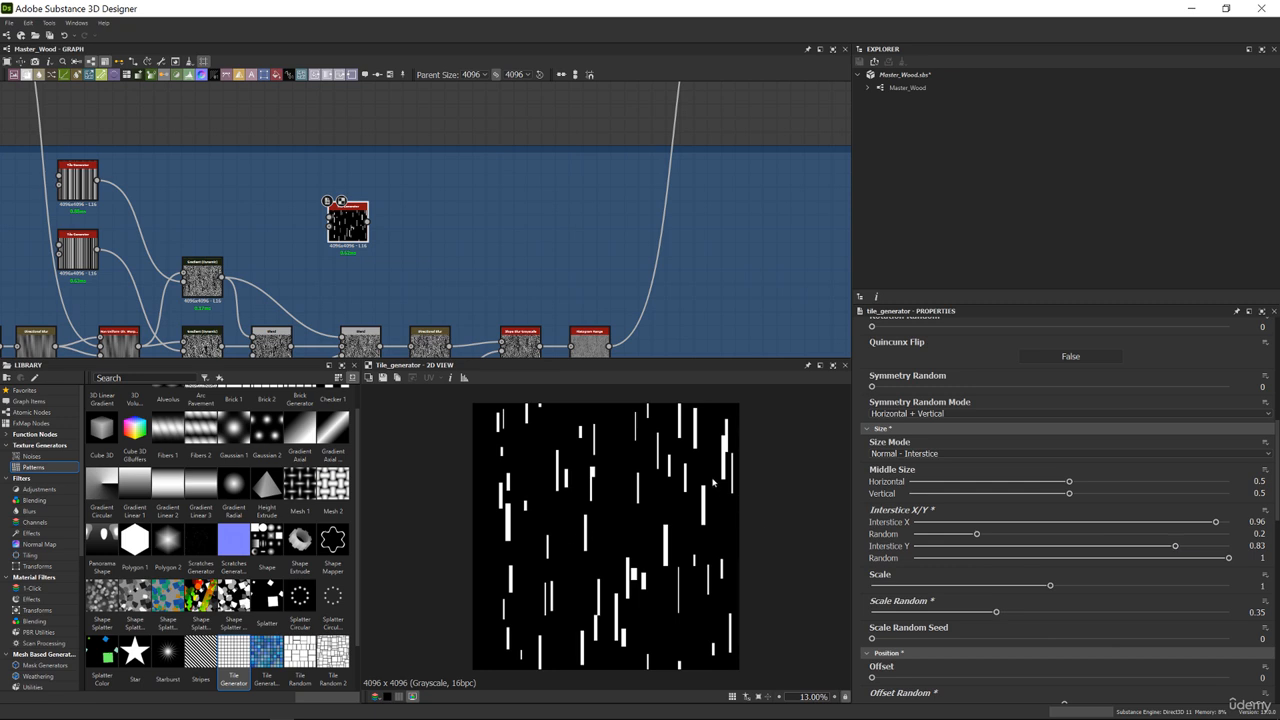
# Narrow the strips with Interstice X 1 and its Random 0.1, and tilt them slightly with Rotation Random 0.01
pyautogui.scroll(3, 713, 483)
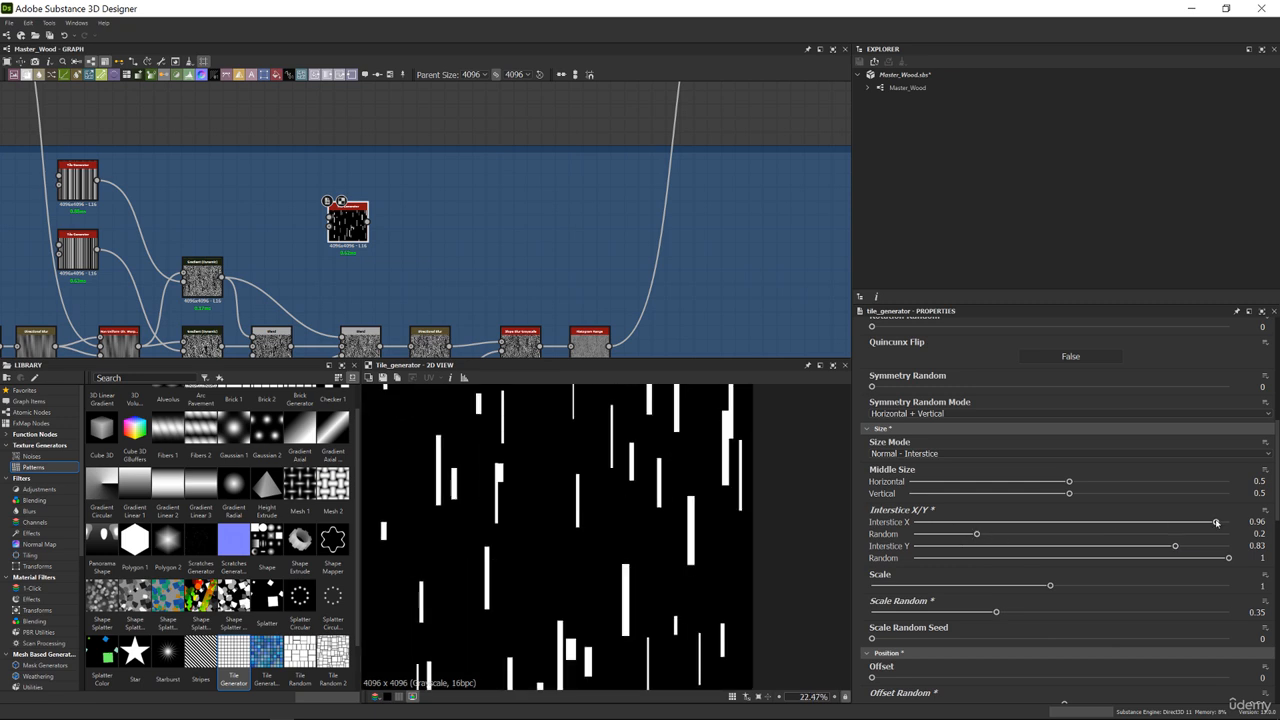
pyautogui.moveTo(1216, 522); pyautogui.dragTo(1233, 522)
pyautogui.moveTo(989, 536); pyautogui.dragTo(946, 533)
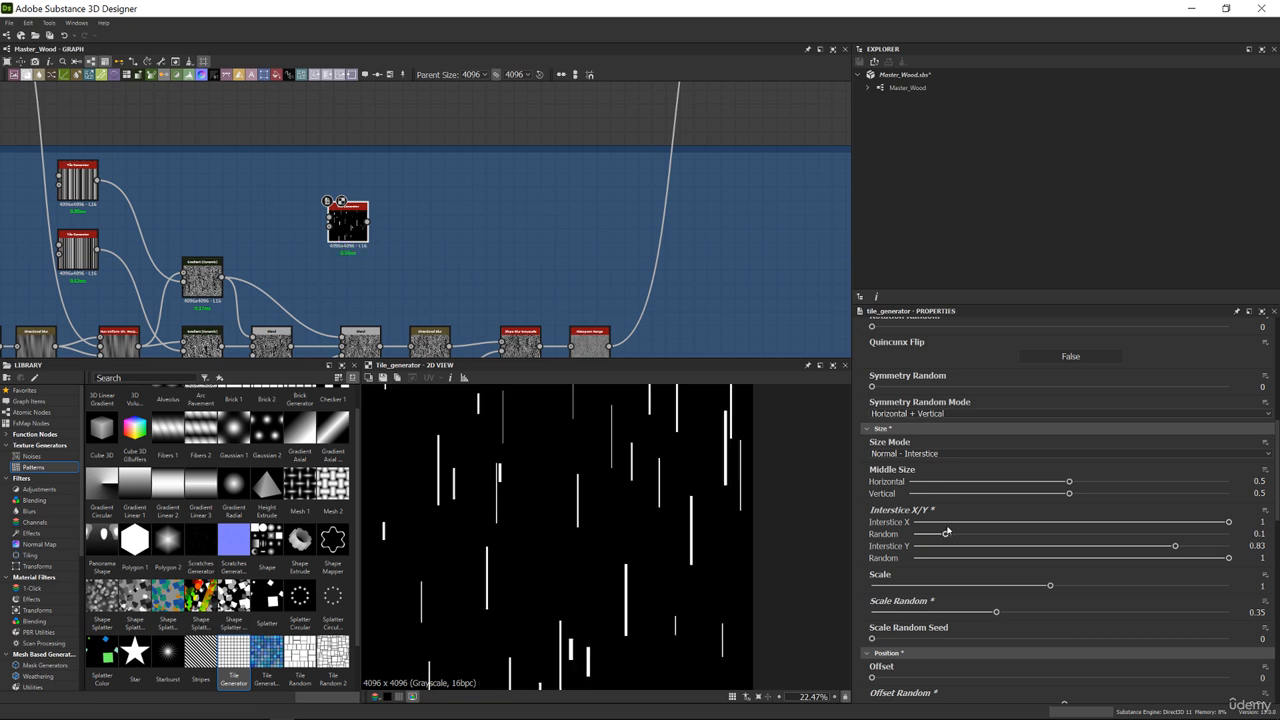
pyautogui.scroll(-5, 946, 533)
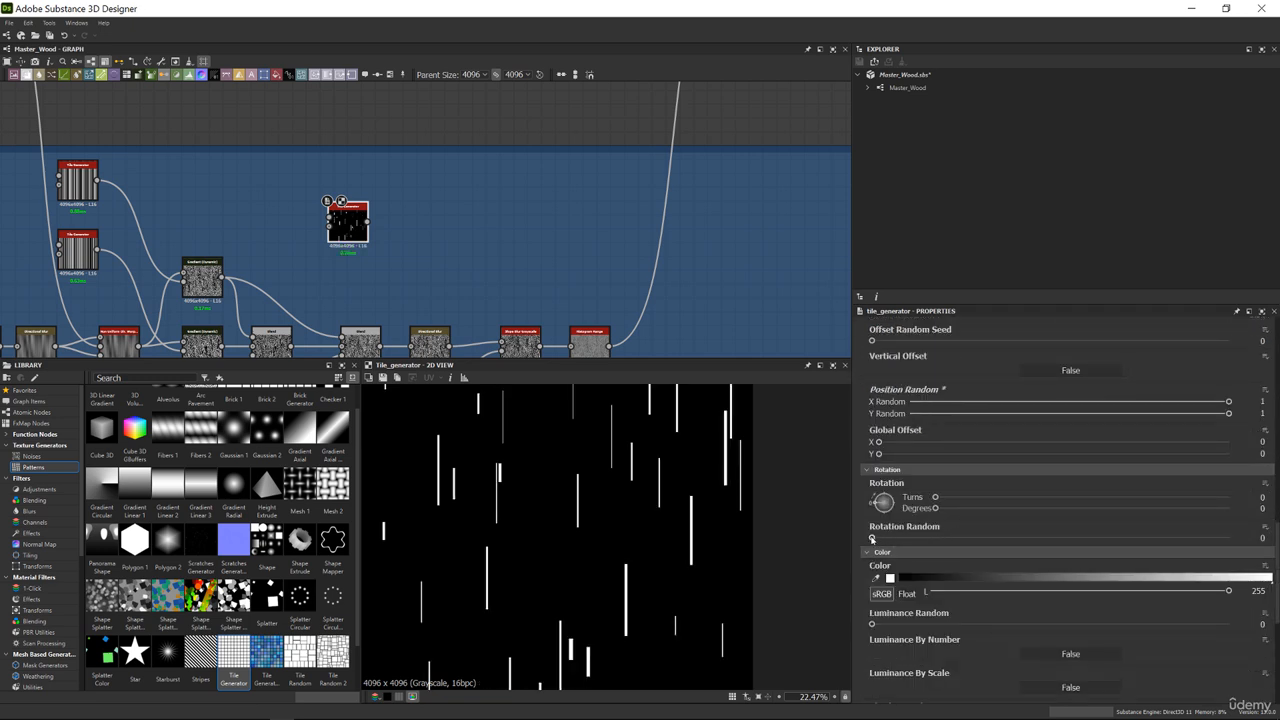
pyautogui.moveTo(872, 538); pyautogui.dragTo(875, 538)
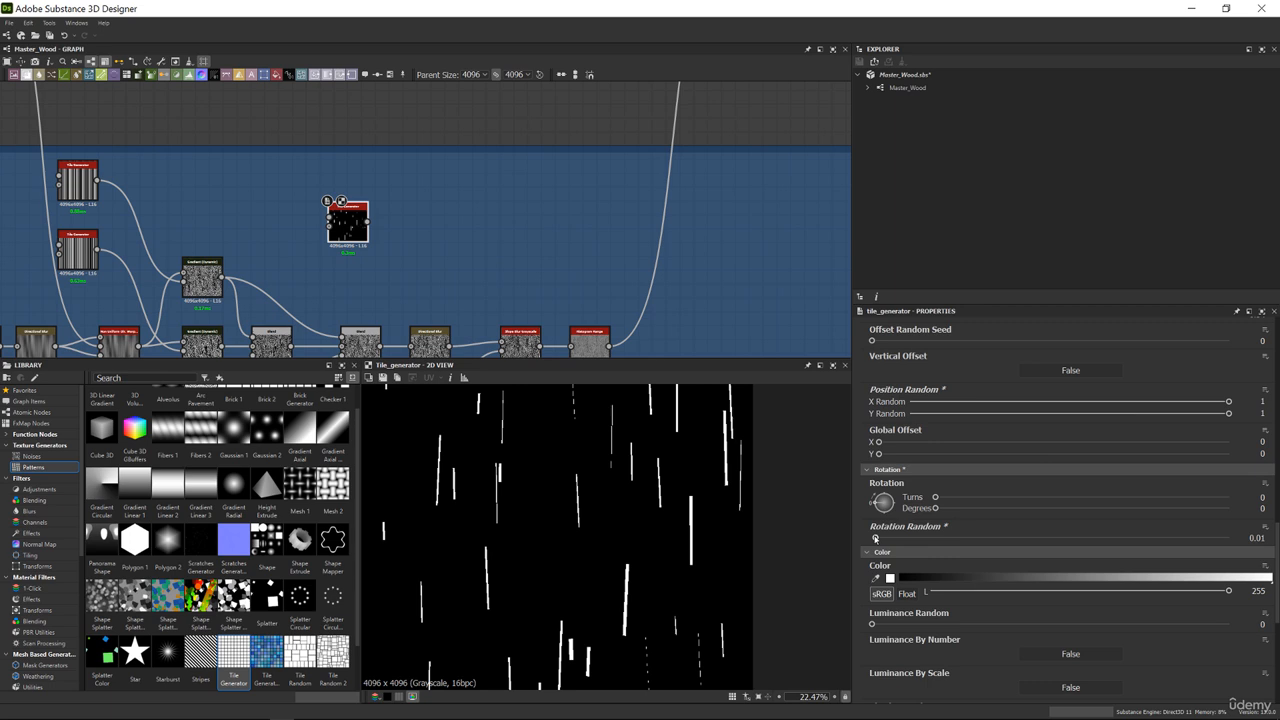
# Vary the brightness of the strips by setting Luminance Random to 1
pyautogui.scroll(-2, 899, 533)
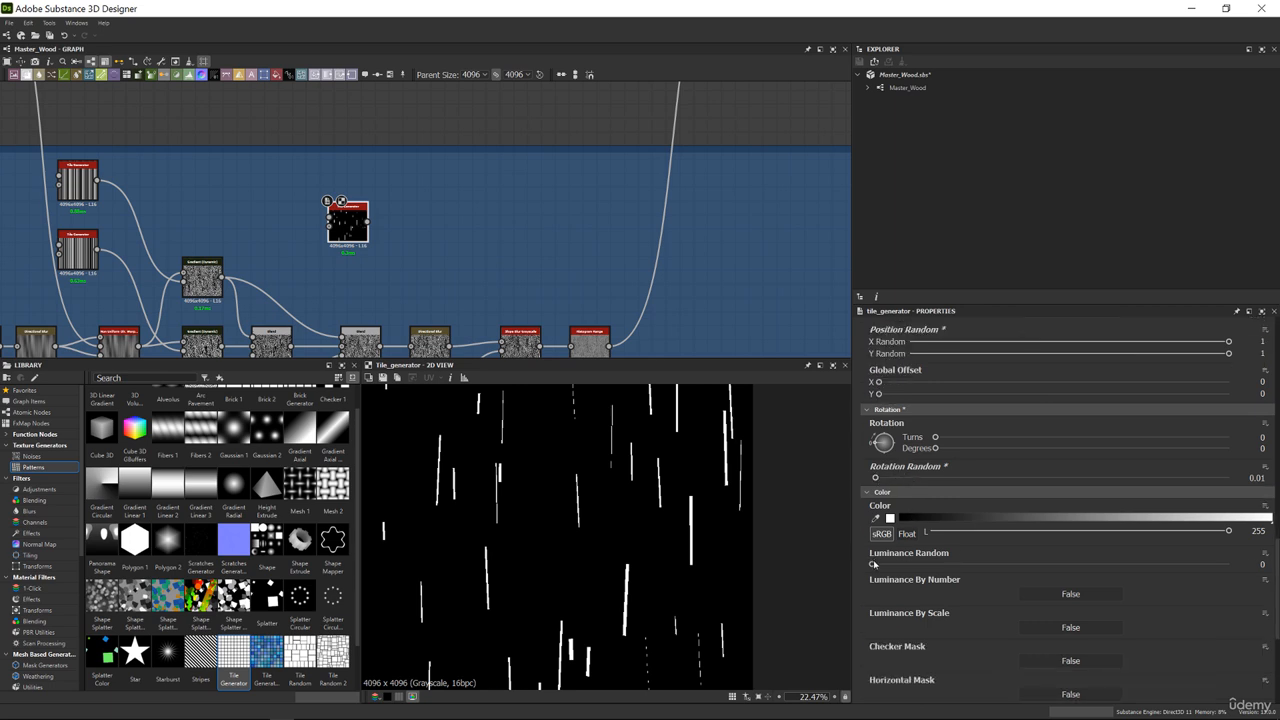
pyautogui.moveTo(875, 564); pyautogui.dragTo(1229, 564)
pyautogui.scroll(3, 464, 254)
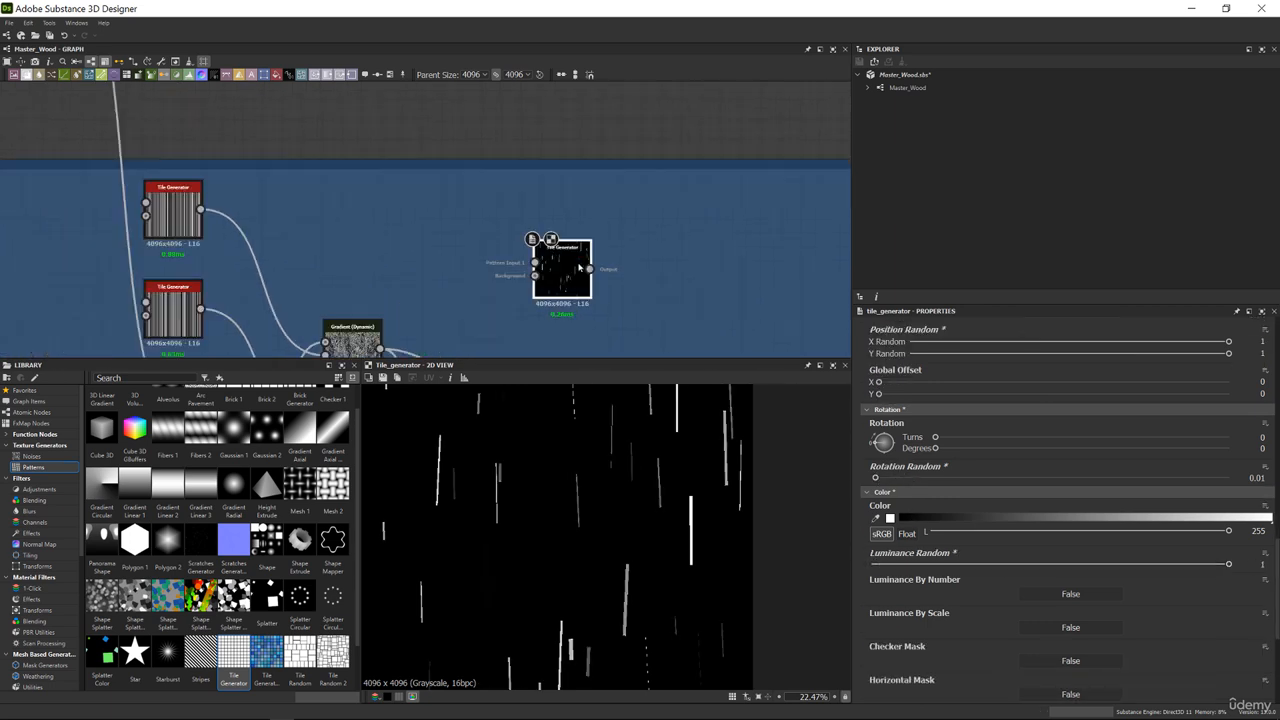
# Add a Multi Directional Warp Grayscale node fed by the strips' Tile Generator and place it farther along the graph
pyautogui.press('space')
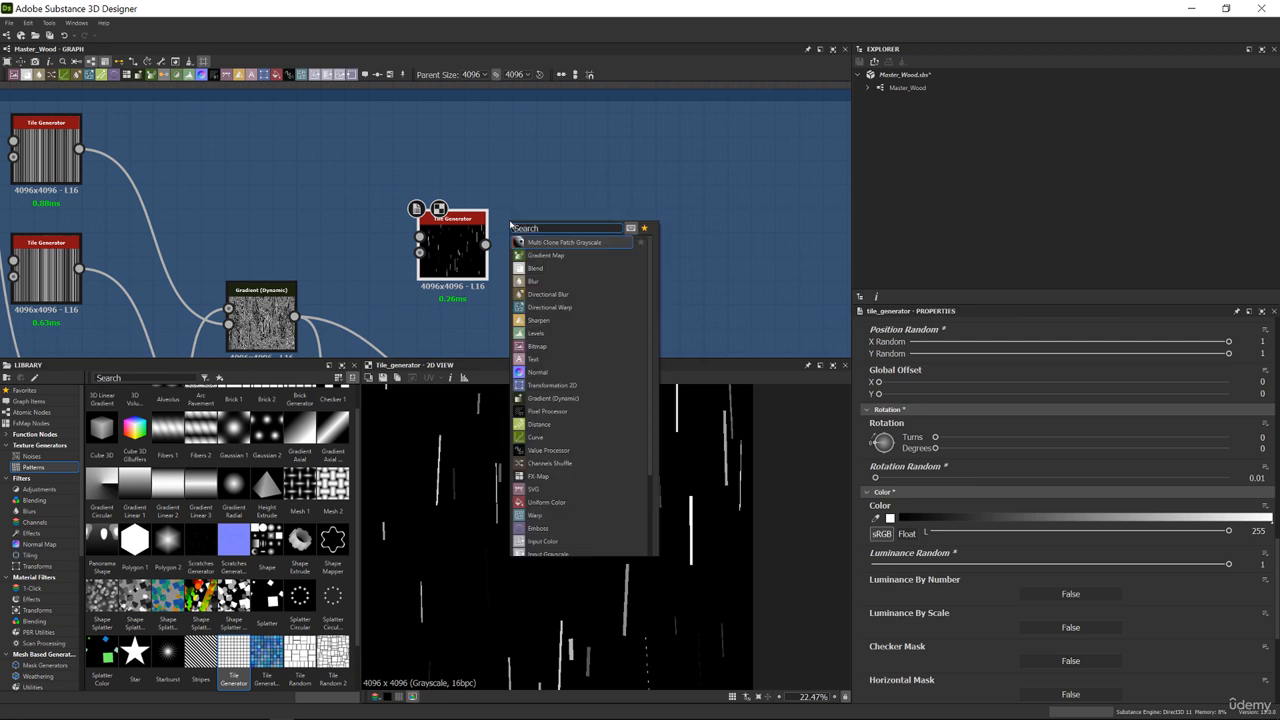
pyautogui.write('mul')
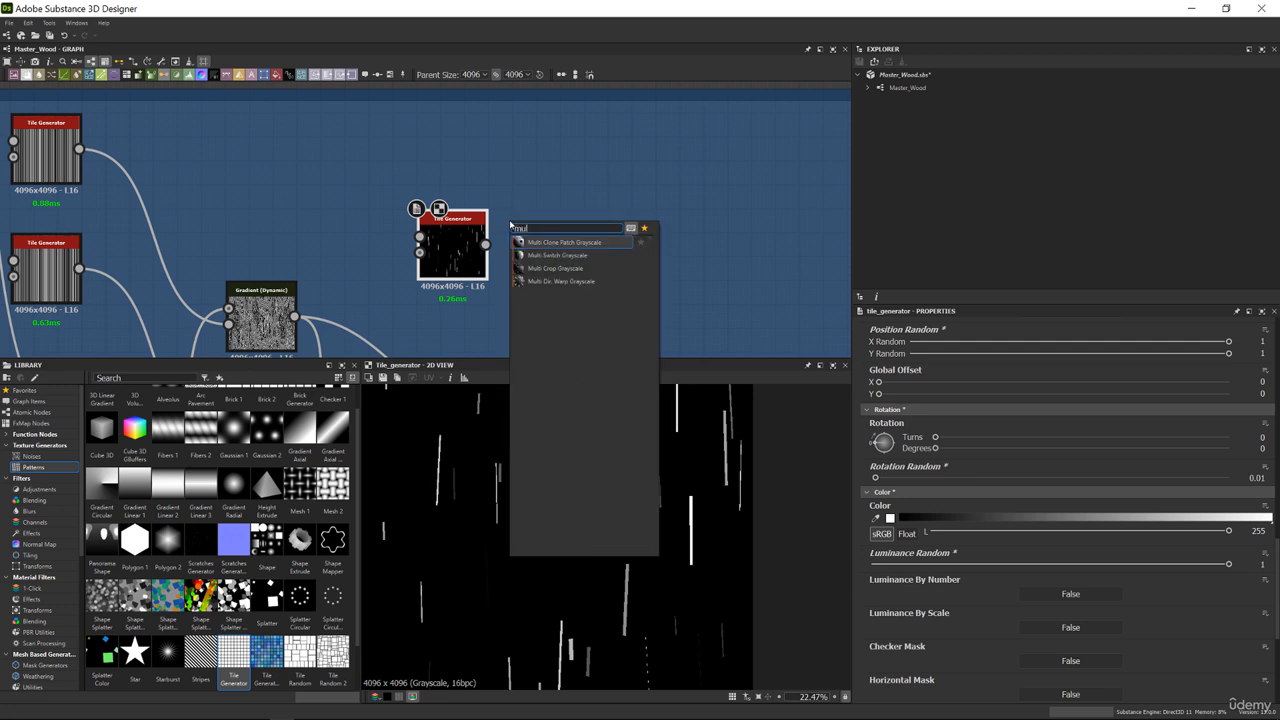
pyautogui.press('Down')
pyautogui.press('Down')
pyautogui.press('Down')
pyautogui.press('Return')
pyautogui.scroll(-2, 590, 232)
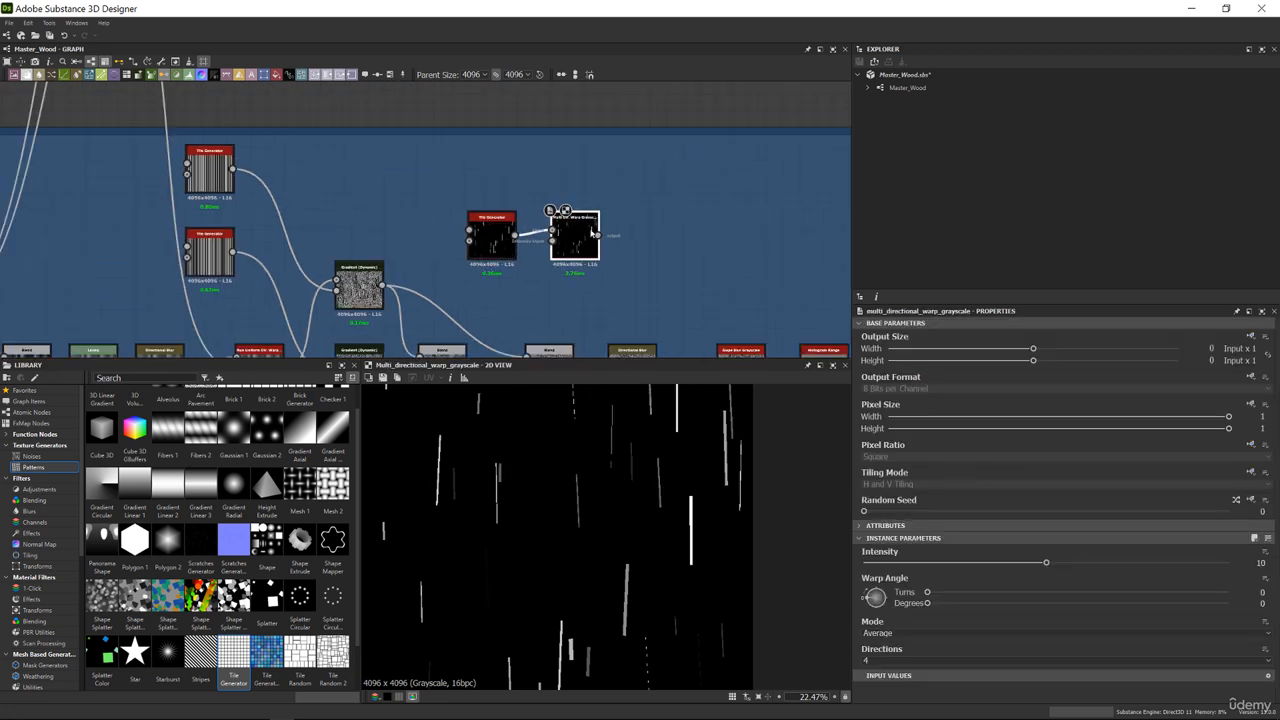
pyautogui.moveTo(593, 232); pyautogui.dragTo(666, 232)
pyautogui.click(42, 458)
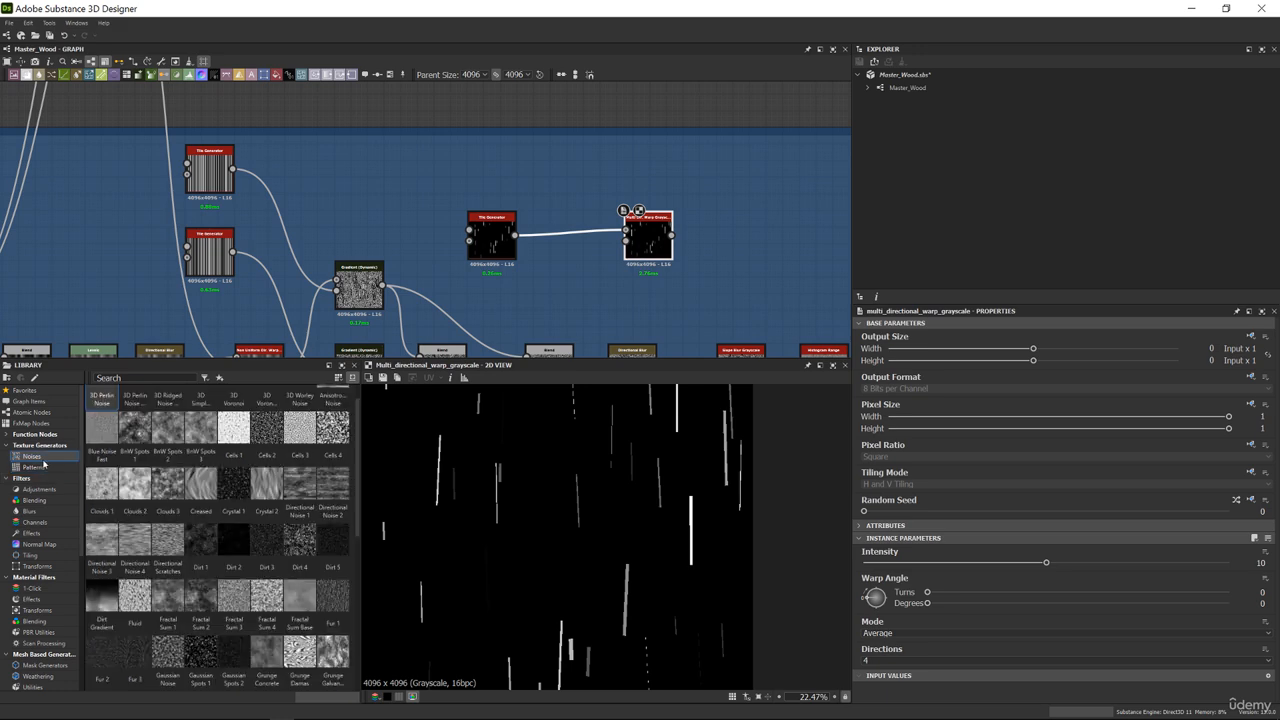
pyautogui.scroll(-3, 287, 545)
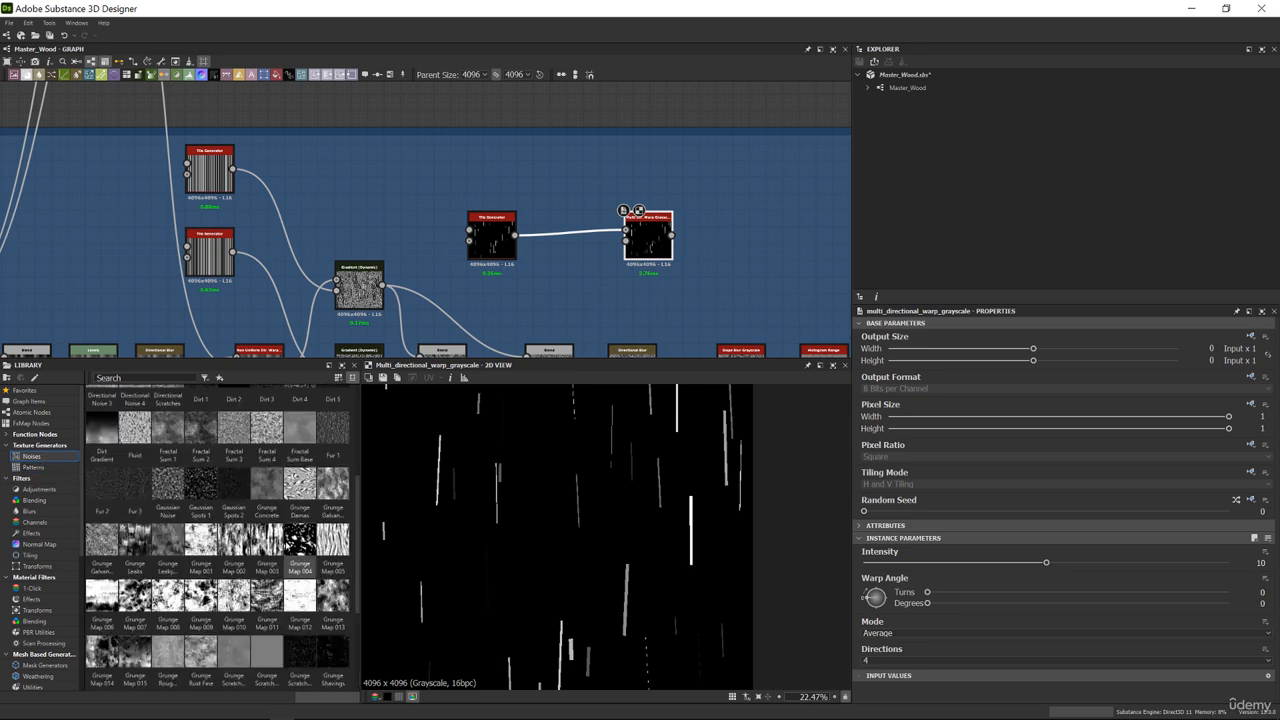
pyautogui.scroll(-5, 458, 223)
pyautogui.scroll(7, 460, 224)
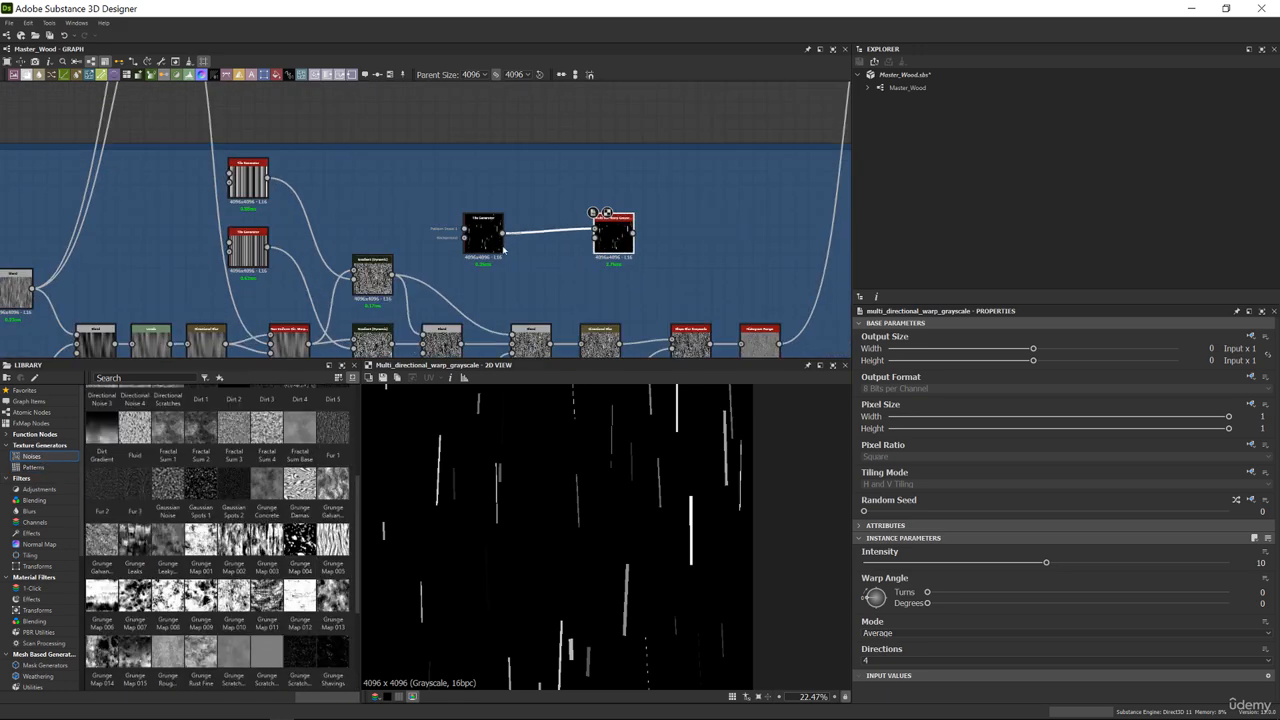
# Add a Dot node linked to the Clouds_2_Basic portal and feed it into the Multi Directional Warp's intensity input
pyautogui.click(539, 269)
pyautogui.press('space')
pyautogui.write('por')
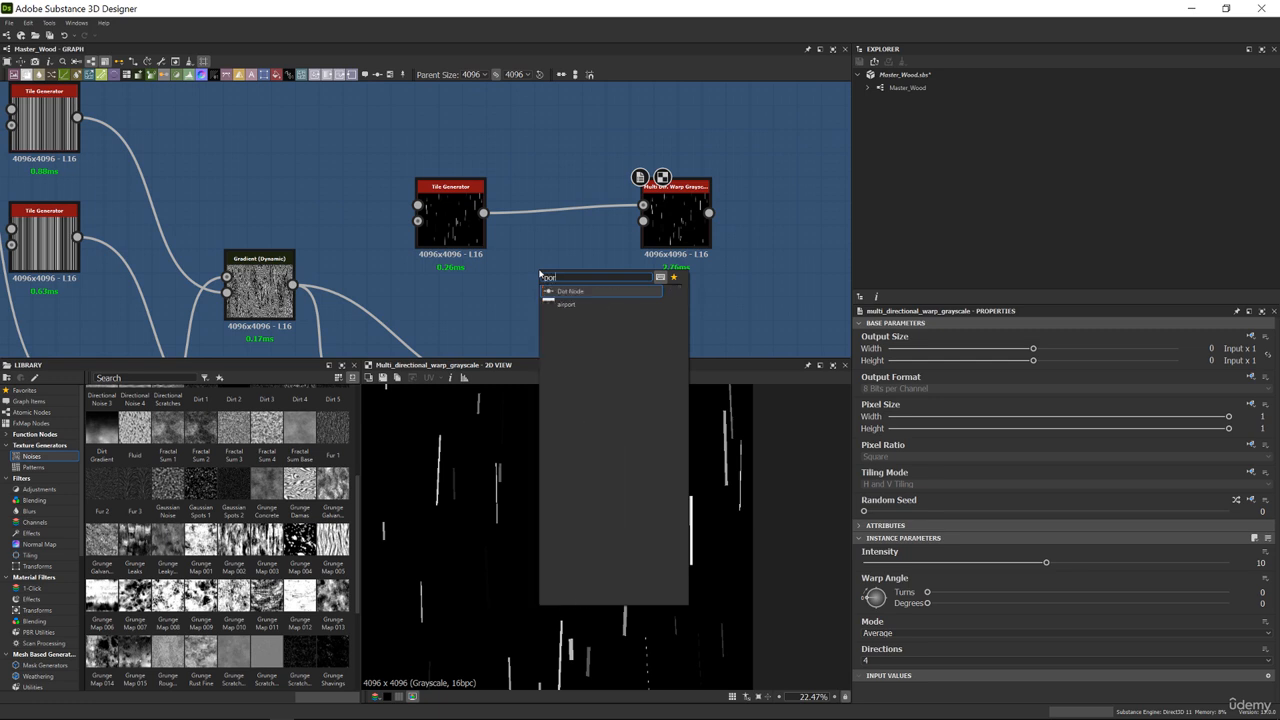
pyautogui.press('Return')
pyautogui.click(920, 377)
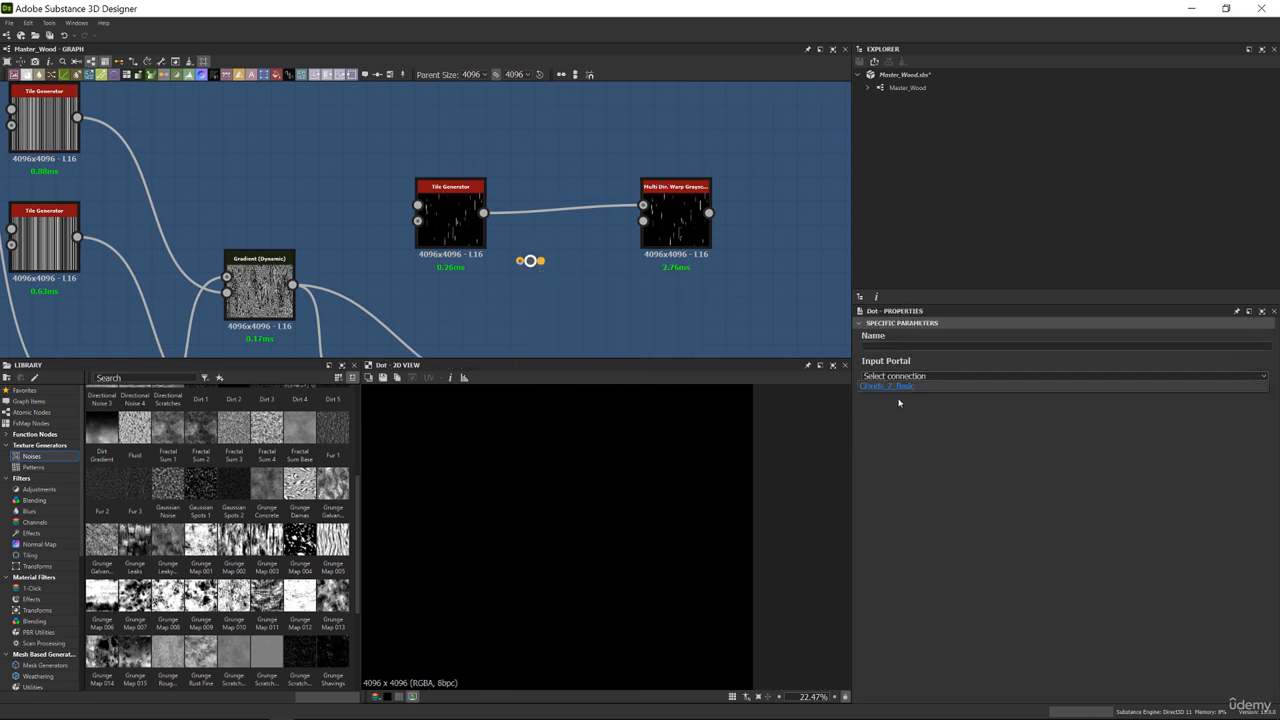
pyautogui.click(895, 387)
pyautogui.moveTo(540, 260); pyautogui.dragTo(644, 221)
pyautogui.doubleClick(672, 220)
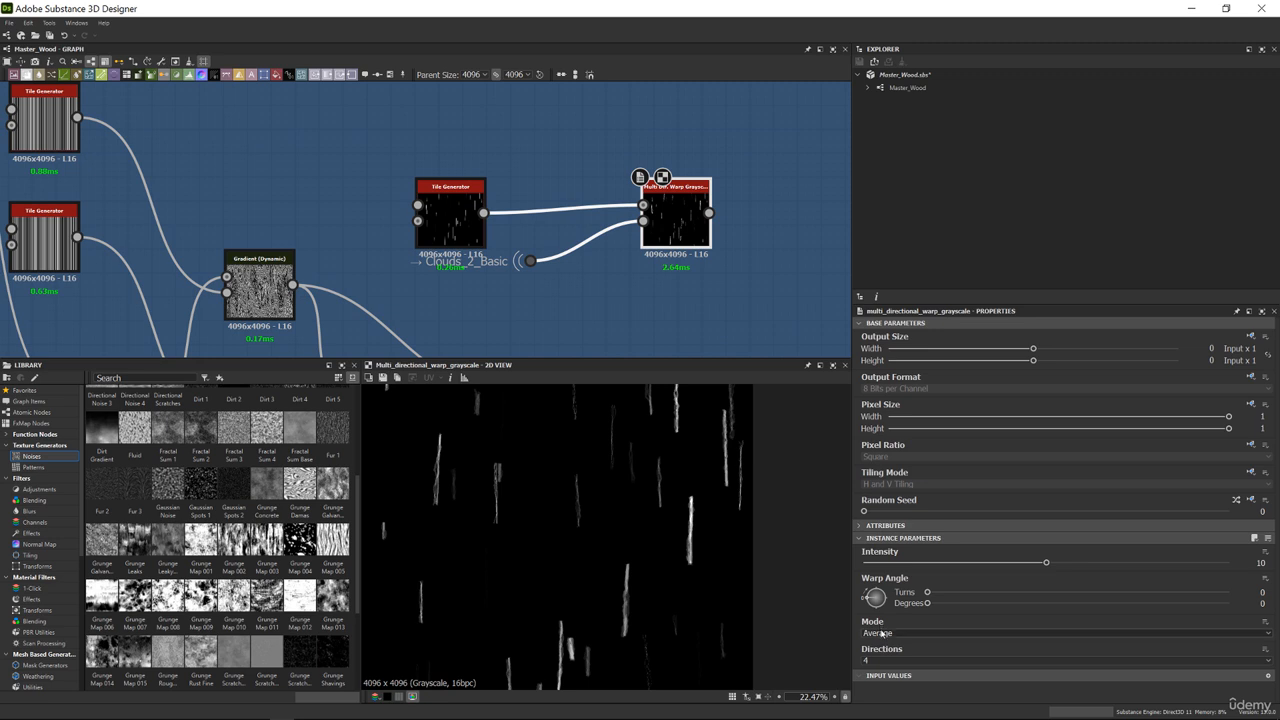
# Set the Multi Directional Warp's mode to Min and its Intensity to 20
pyautogui.click(880, 634)
pyautogui.click(876, 646)
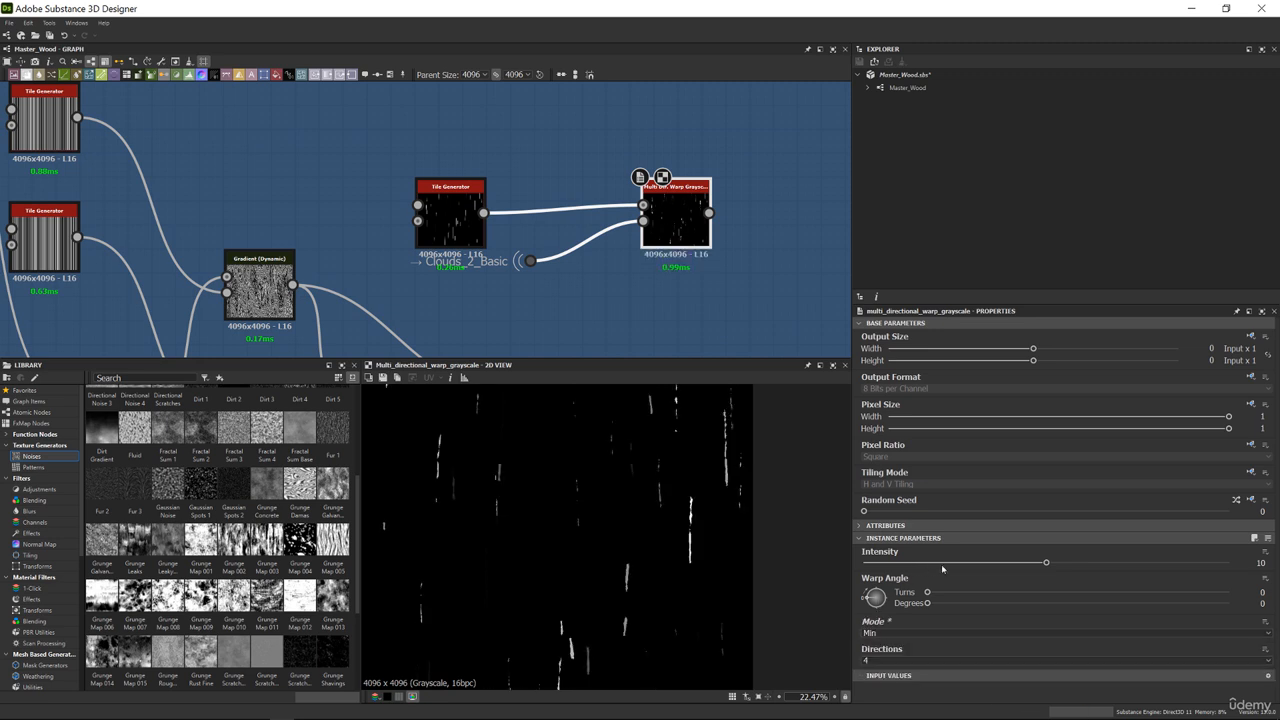
pyautogui.moveTo(1046, 563); pyautogui.dragTo(1228, 563)
pyautogui.scroll(4, 708, 532)
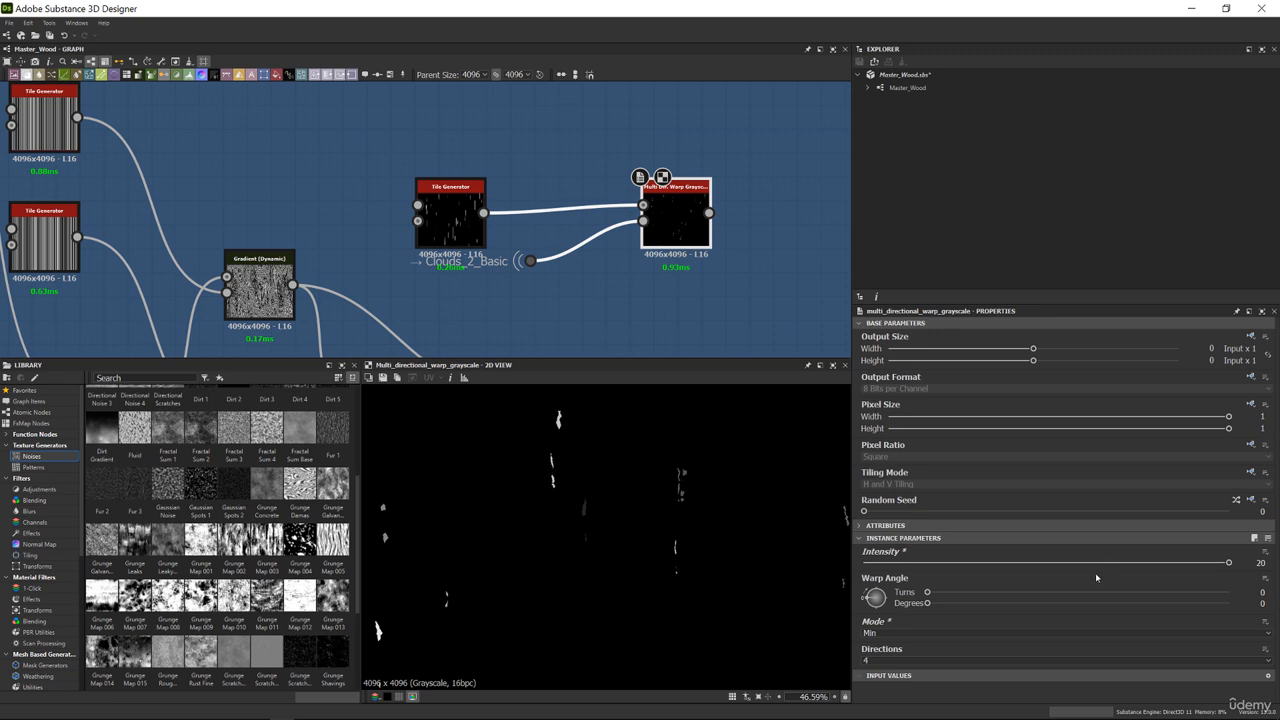
pyautogui.moveTo(880, 563)
pyautogui.mouseDown()
pyautogui.moveTo(837, 566)
pyautogui.moveTo(1117, 563)
pyautogui.moveTo(1131, 549)
pyautogui.moveTo(1229, 562)
pyautogui.mouseUp()
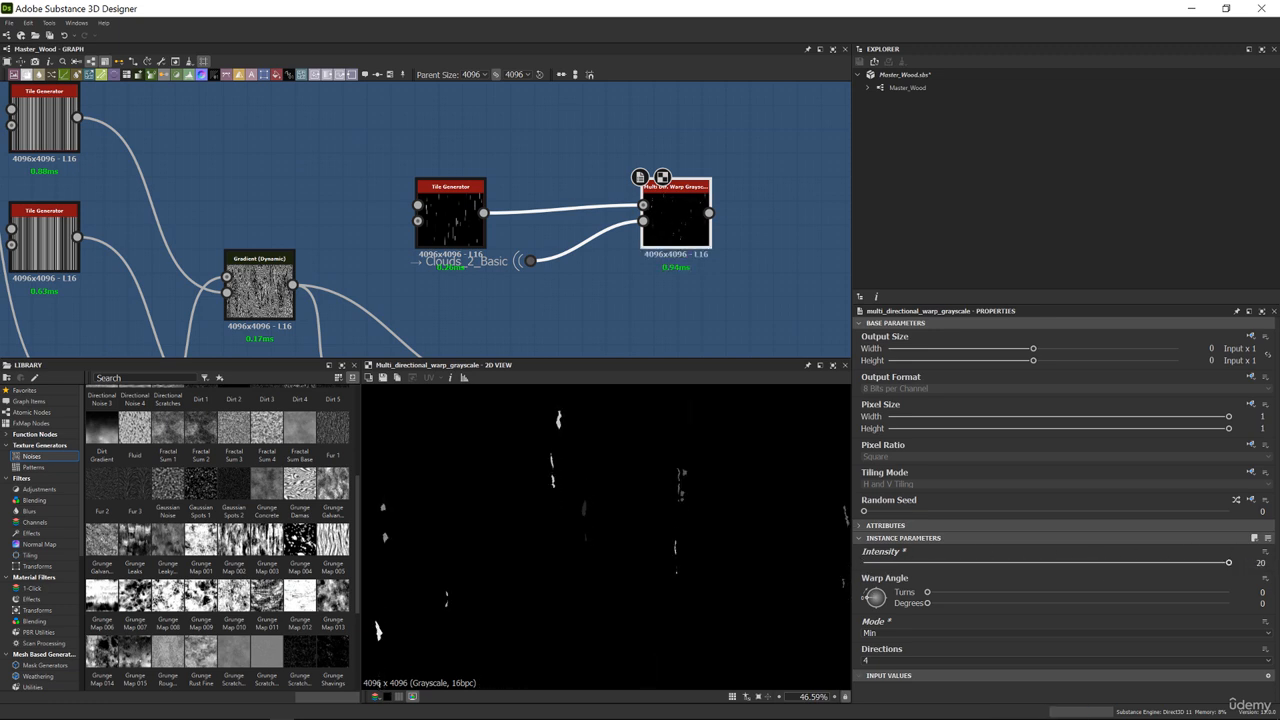
# Set the Multi Directional Warp's Directions to 1
pyautogui.click(884, 659)
pyautogui.click(873, 657)
pyautogui.scroll(-3, 687, 549)
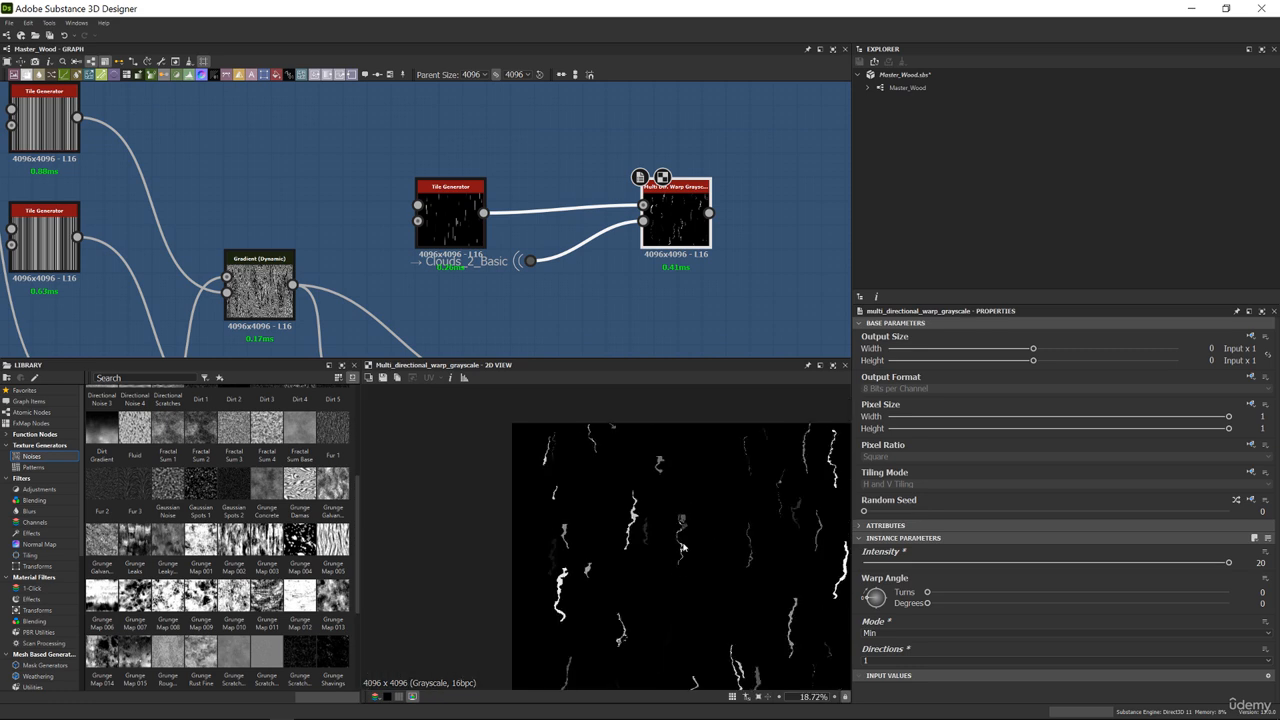
# Try 2 warp directions on the strips and restore Directions to 1 with Intensity at 20
pyautogui.click(876, 637)
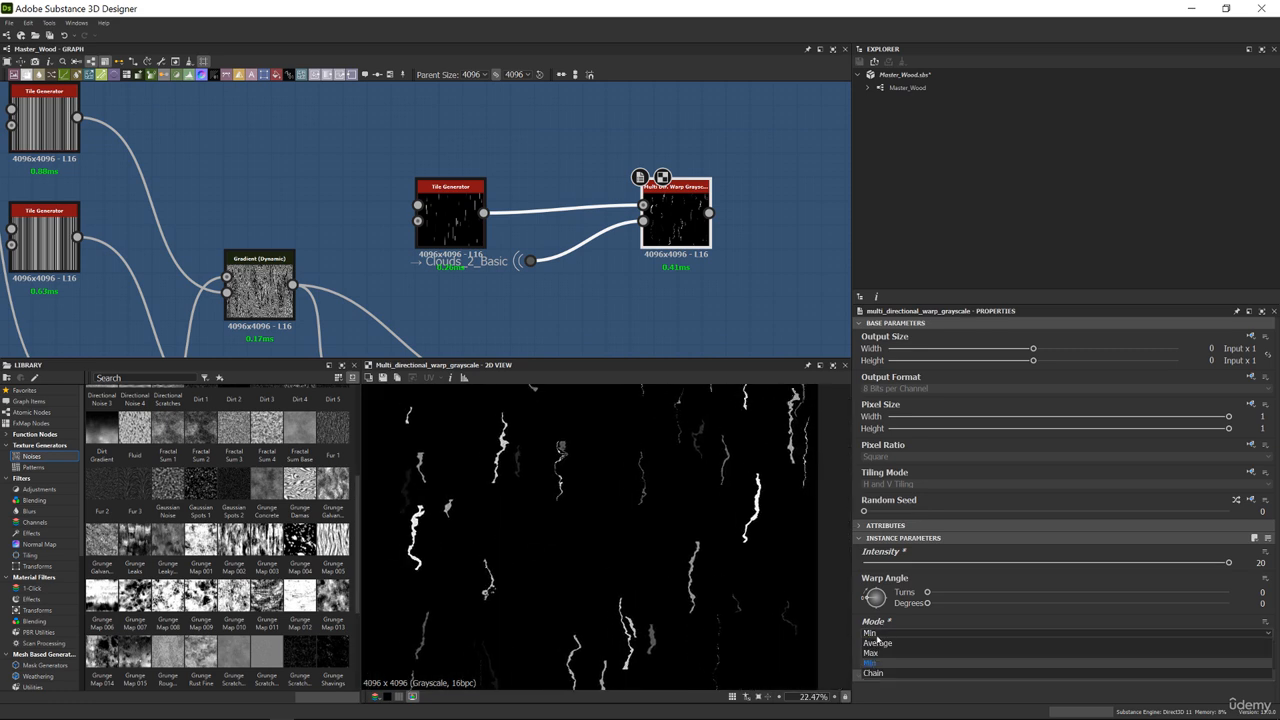
pyautogui.click(878, 635)
pyautogui.click(875, 662)
pyautogui.click(874, 662)
pyautogui.click(873, 661)
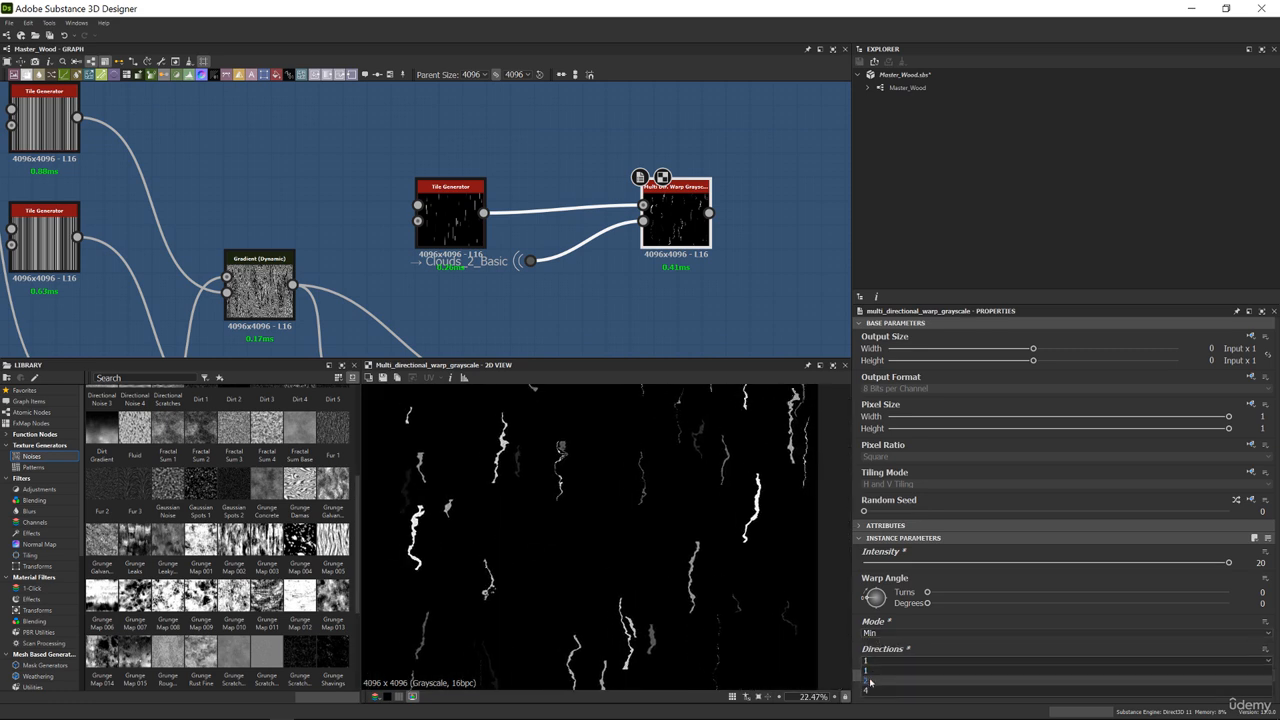
pyautogui.click(870, 670)
pyautogui.click(876, 660)
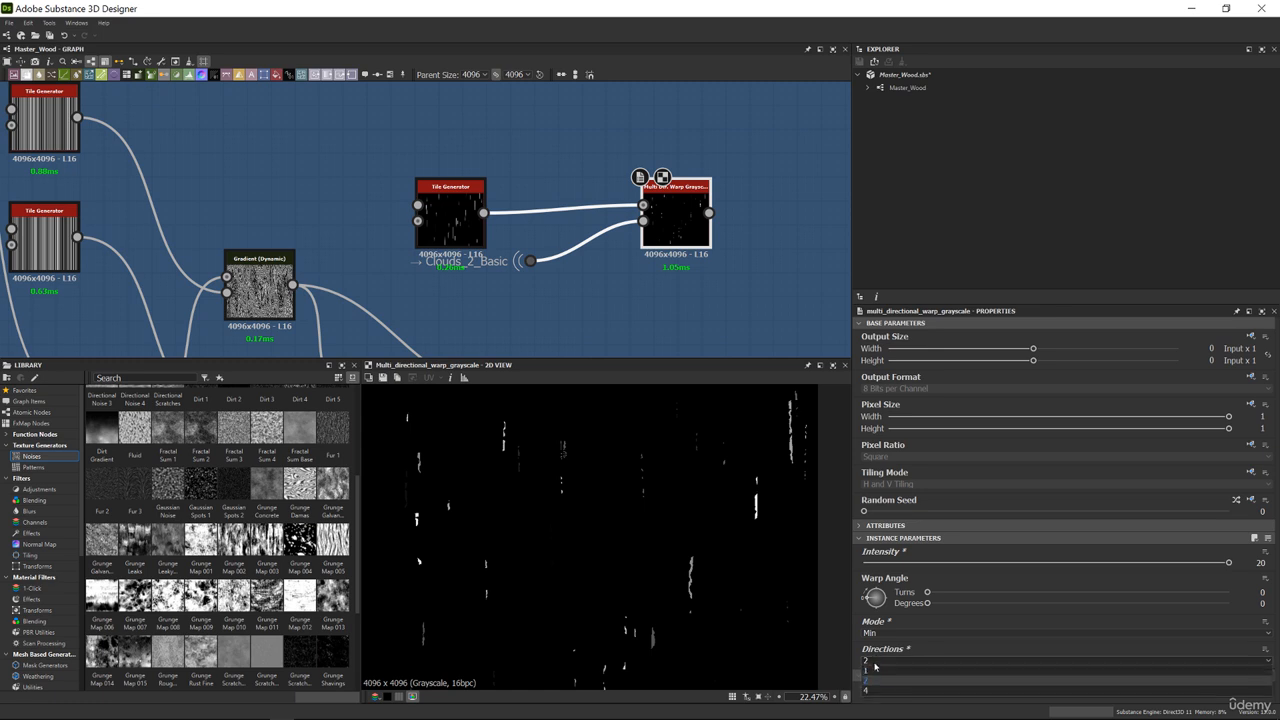
pyautogui.click(868, 673)
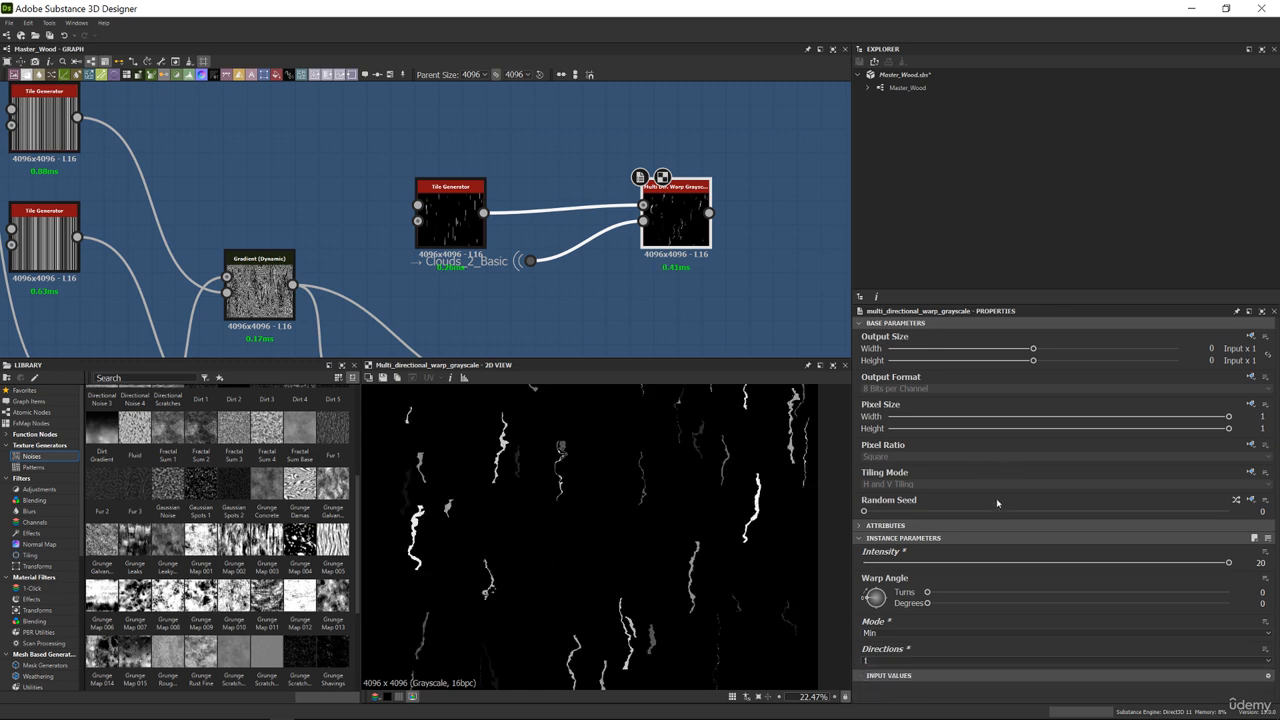
pyautogui.moveTo(887, 563)
pyautogui.mouseDown()
pyautogui.moveTo(864, 563)
pyautogui.moveTo(1229, 563)
pyautogui.mouseUp()
# Make the strips longer and denser by setting the Tile Generator's Y Amount to 2 and X Amount to 25
pyautogui.moveTo(460, 218); pyautogui.dragTo(467, 245, button='middle')
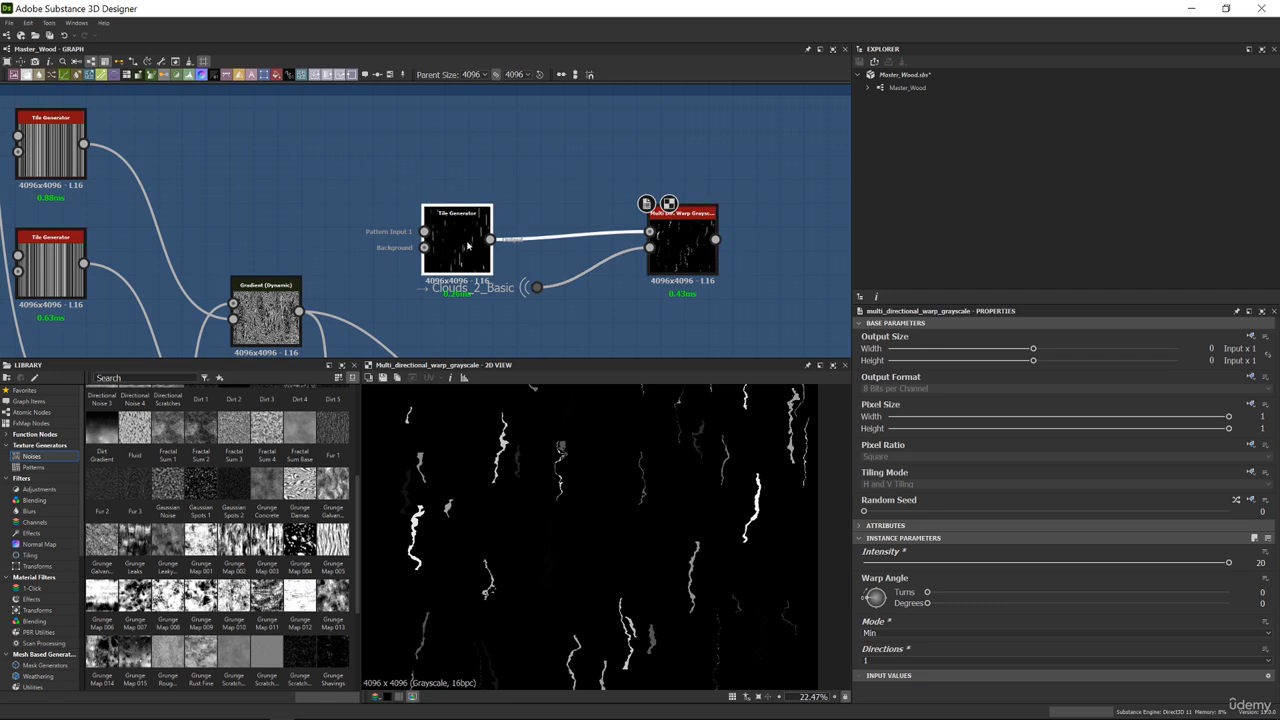
pyautogui.click(467, 245)
pyautogui.moveTo(468, 244); pyautogui.dragTo(468, 229)
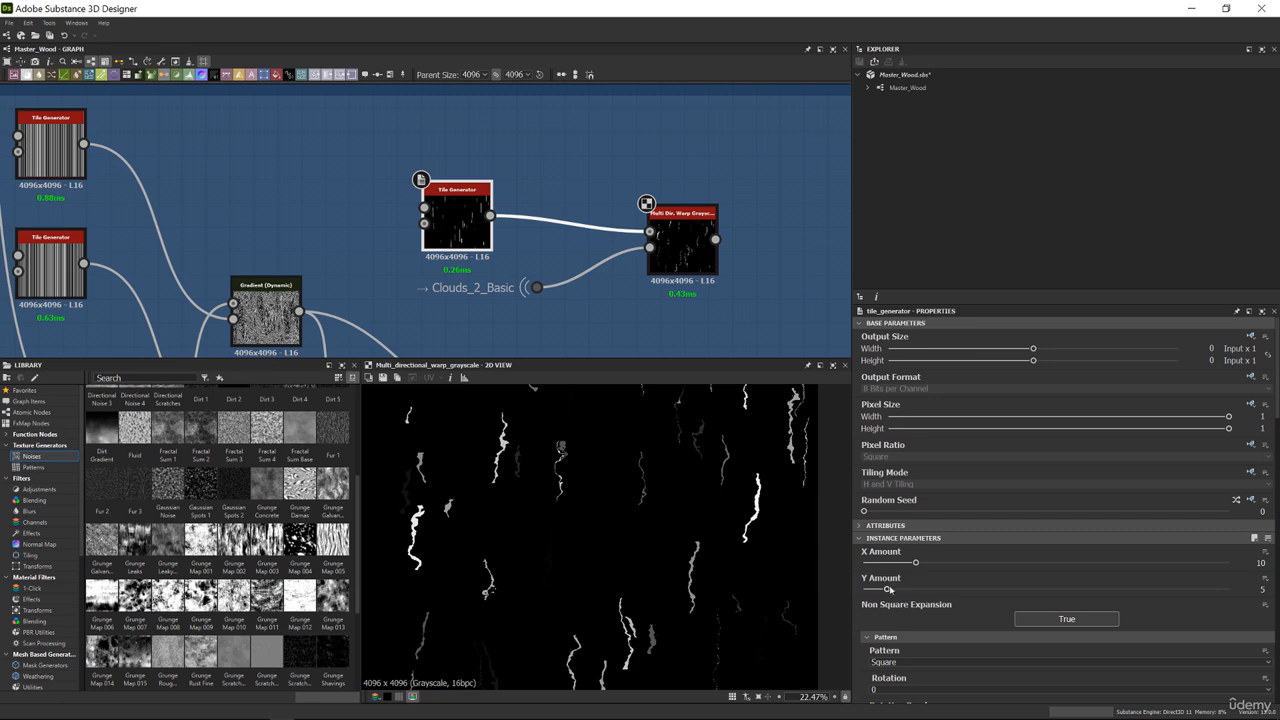
pyautogui.moveTo(888, 590); pyautogui.dragTo(870, 589)
pyautogui.scroll(-2, 641, 574)
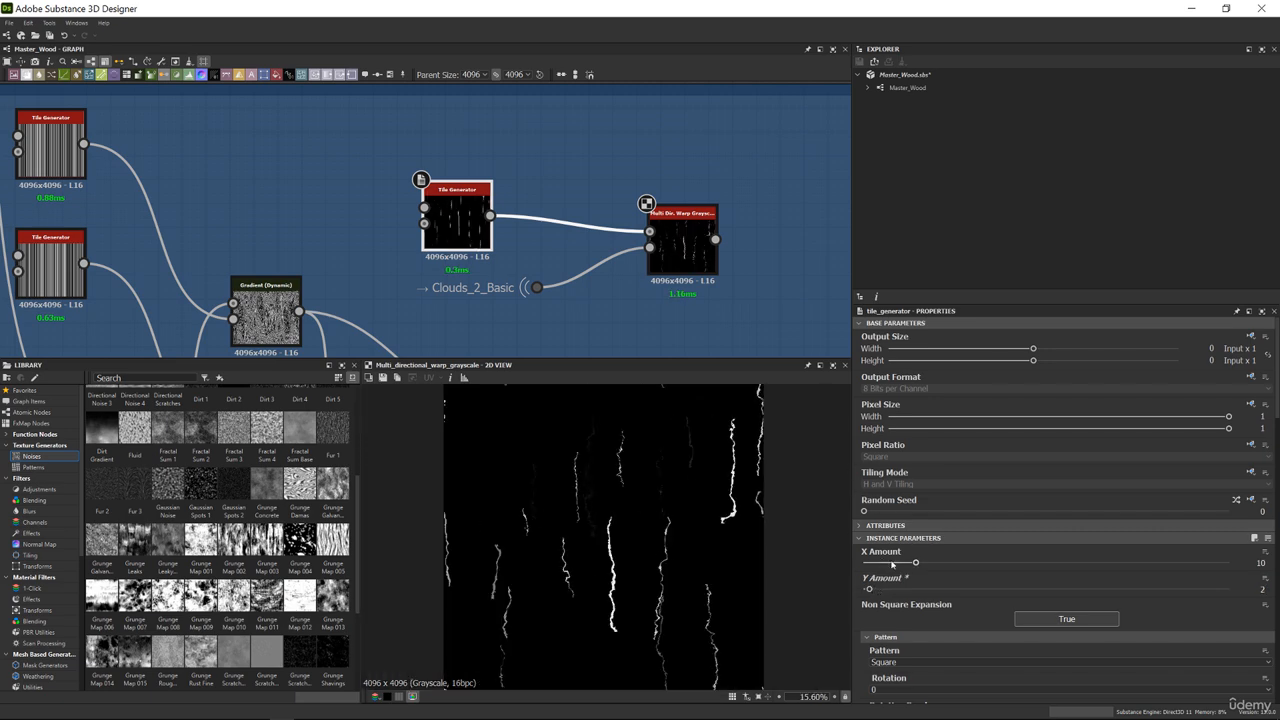
pyautogui.moveTo(915, 563)
pyautogui.mouseDown()
pyautogui.moveTo(1014, 564)
pyautogui.moveTo(1002, 563)
pyautogui.mouseUp()
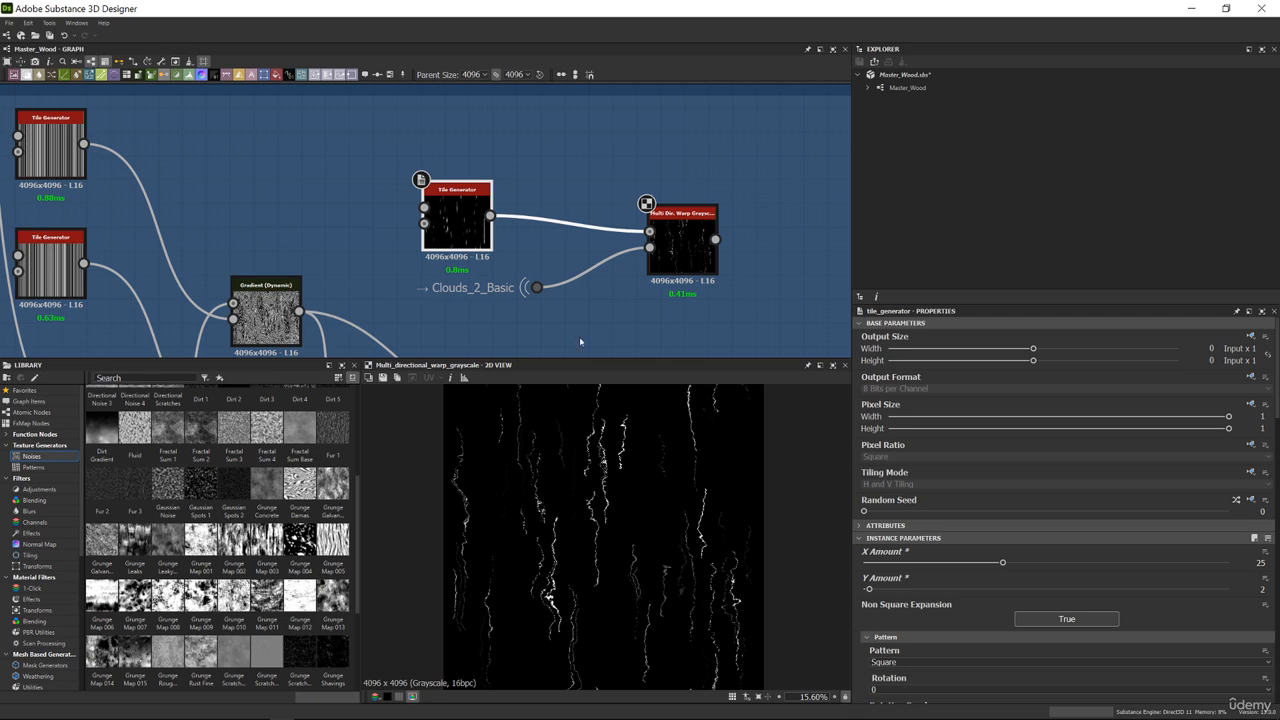
# Set the Multi Directional Warp's Intensity to 12.64 and move the node closer to its Tile Generator
pyautogui.moveTo(439, 212); pyautogui.dragTo(441, 223, button='middle')
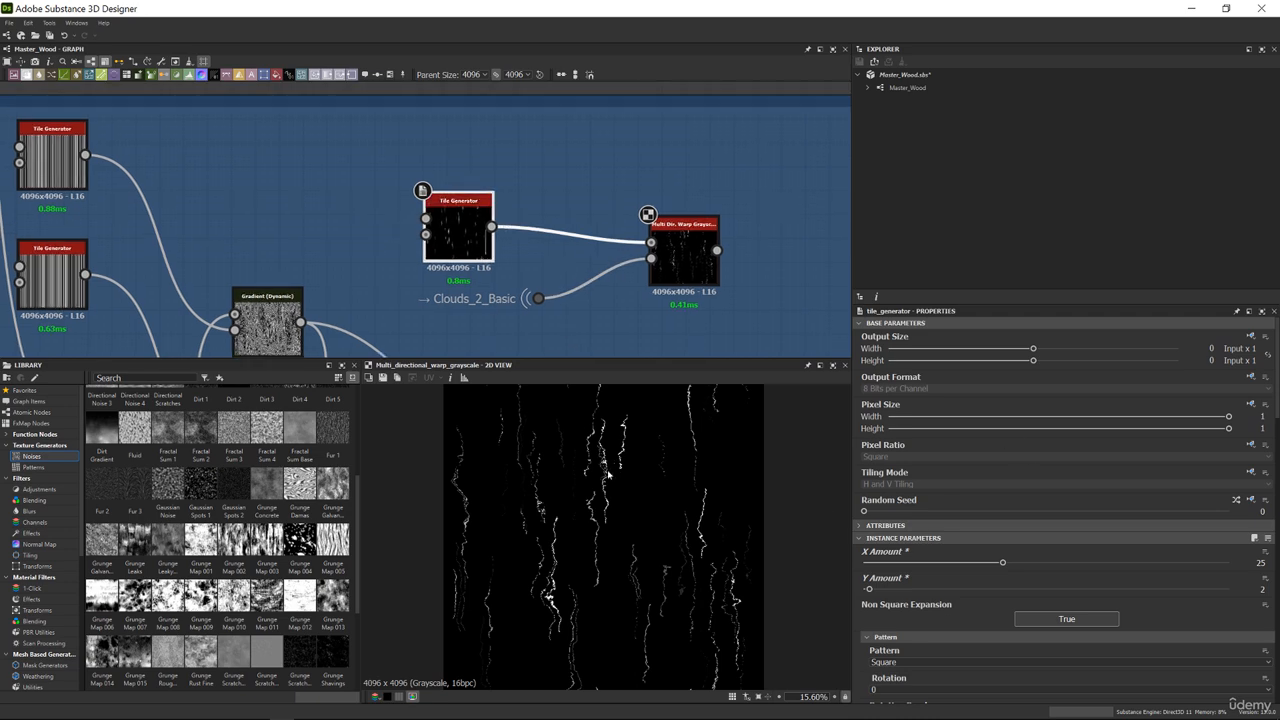
pyautogui.scroll(6, 607, 474)
pyautogui.click(683, 255)
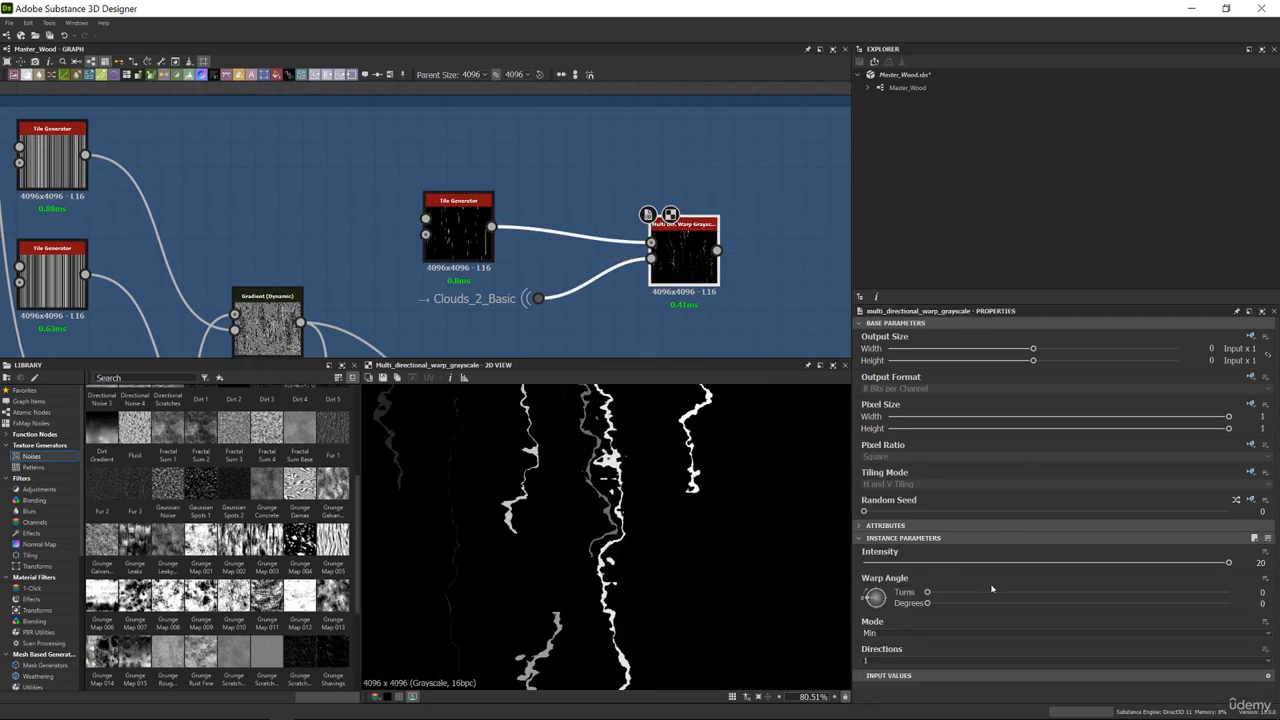
pyautogui.moveTo(1229, 563); pyautogui.dragTo(1054, 563)
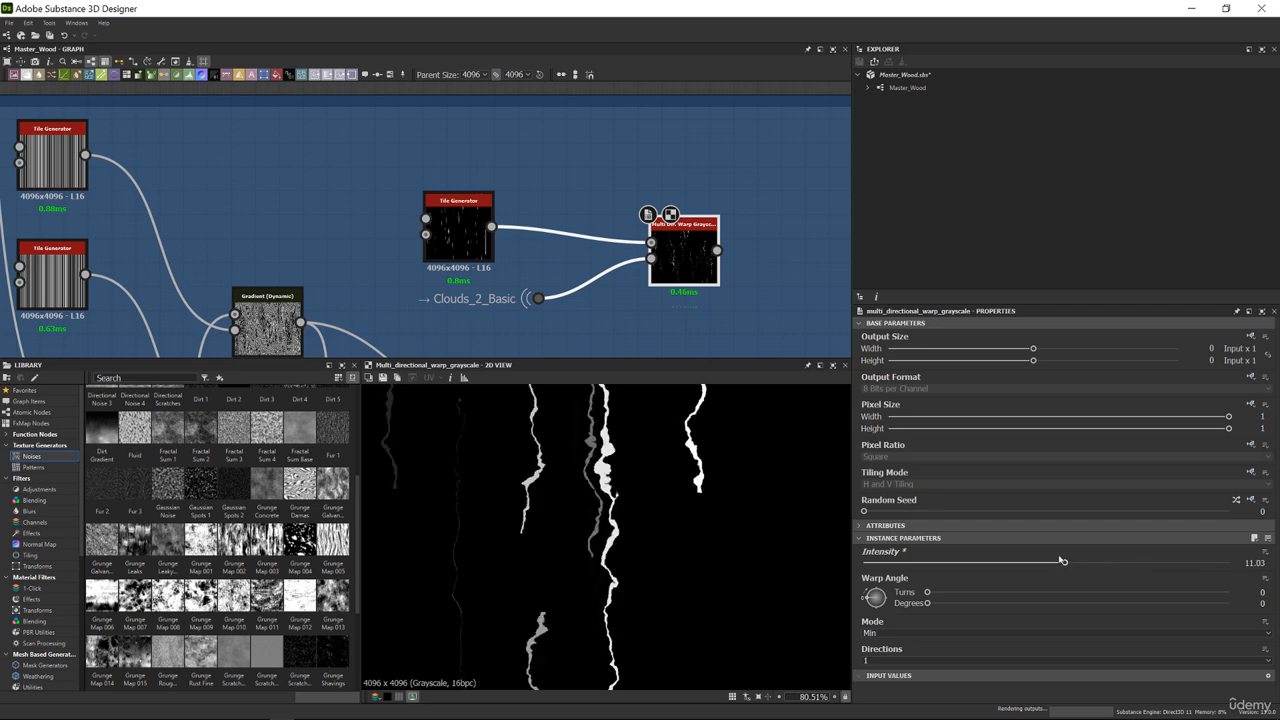
pyautogui.moveTo(677, 525); pyautogui.dragTo(633, 505, button='middle')
pyautogui.moveTo(760, 519); pyautogui.dragTo(685, 488, button='middle')
pyautogui.moveTo(1055, 563); pyautogui.dragTo(1094, 563)
pyautogui.moveTo(578, 268); pyautogui.dragTo(449, 269, button='middle')
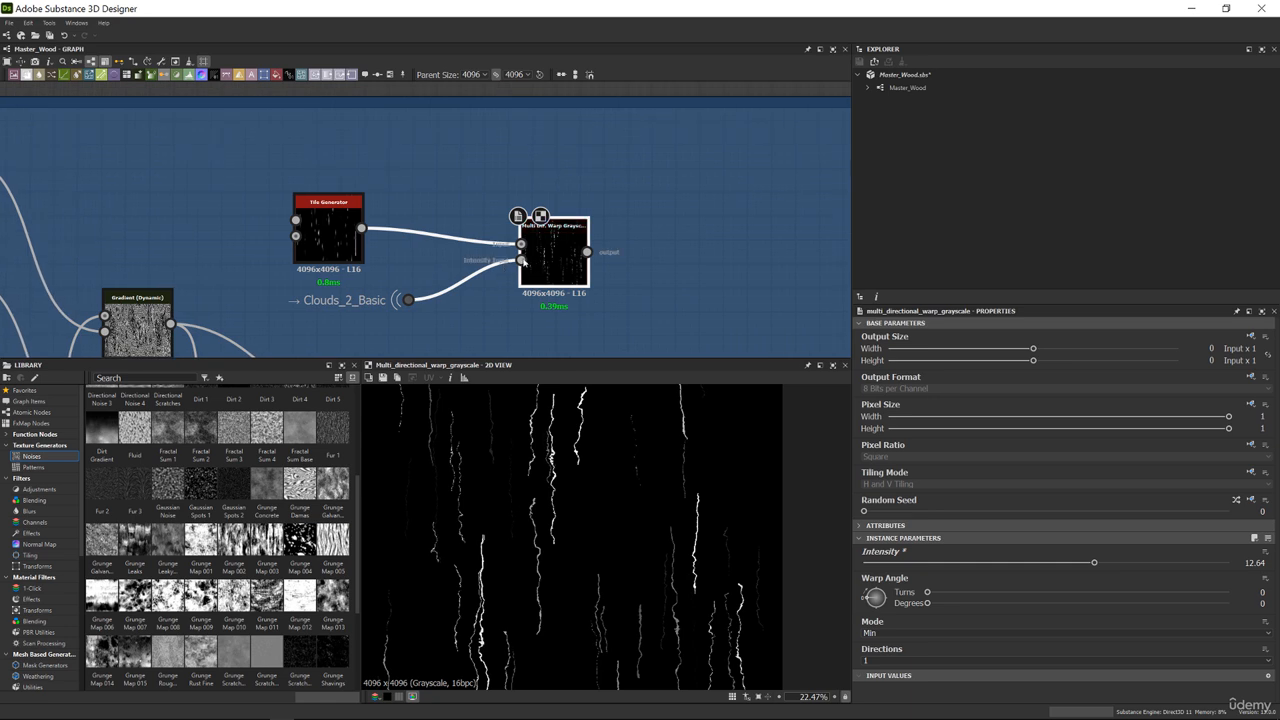
pyautogui.moveTo(549, 258); pyautogui.dragTo(491, 258)
pyautogui.scroll(8, 694, 566)
pyautogui.moveTo(710, 555); pyautogui.dragTo(690, 575, button='middle')
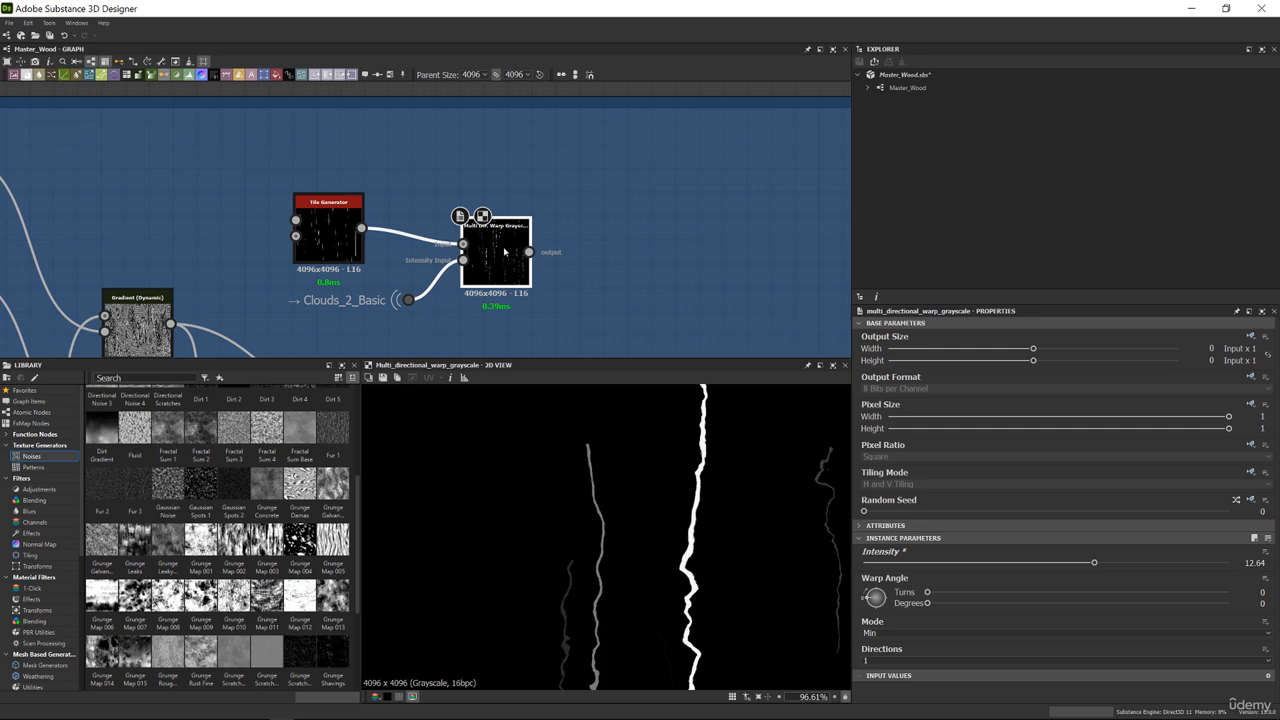
# Try feeding the warped strips into a copy of the existing Non Uniform Directional Warp placed after the Multi Directional Warp
pyautogui.scroll(-5, 600, 270)
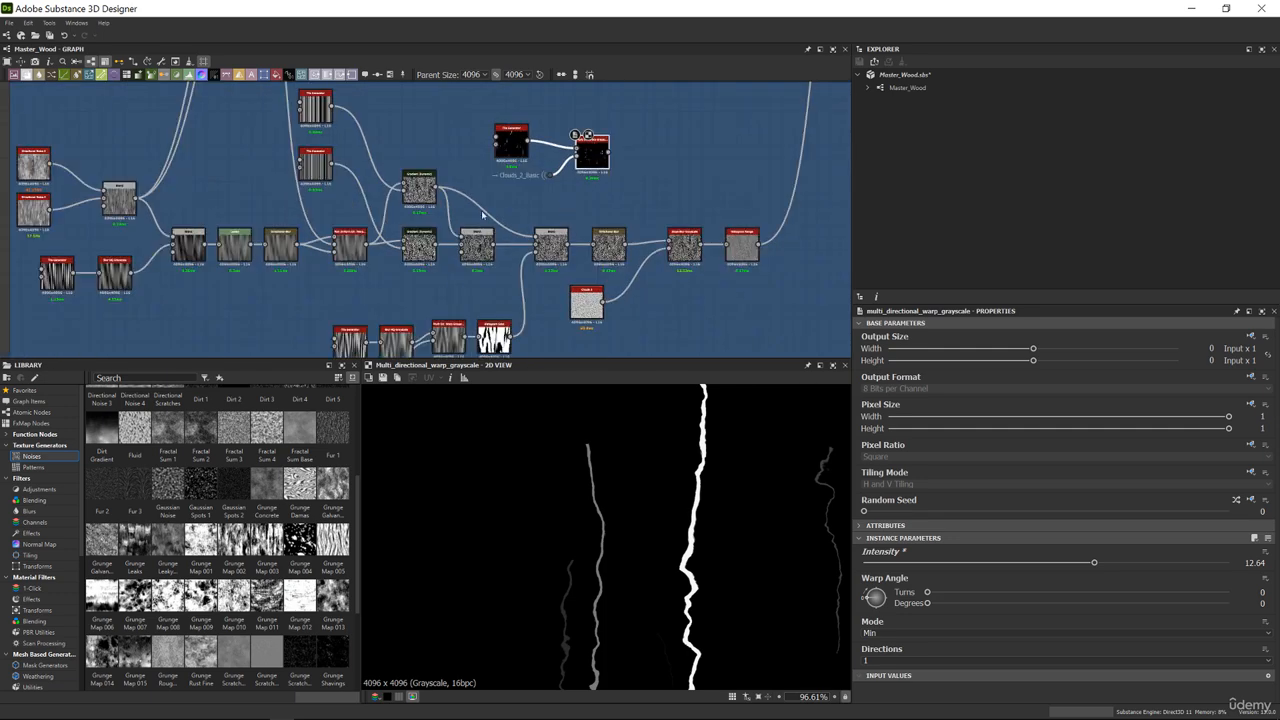
pyautogui.scroll(5, 338, 243)
pyautogui.scroll(1, 330, 245)
pyautogui.click(385, 252)
pyautogui.scroll(-3, 550, 195)
pyautogui.moveTo(763, 146); pyautogui.dragTo(474, 254, button='middle')
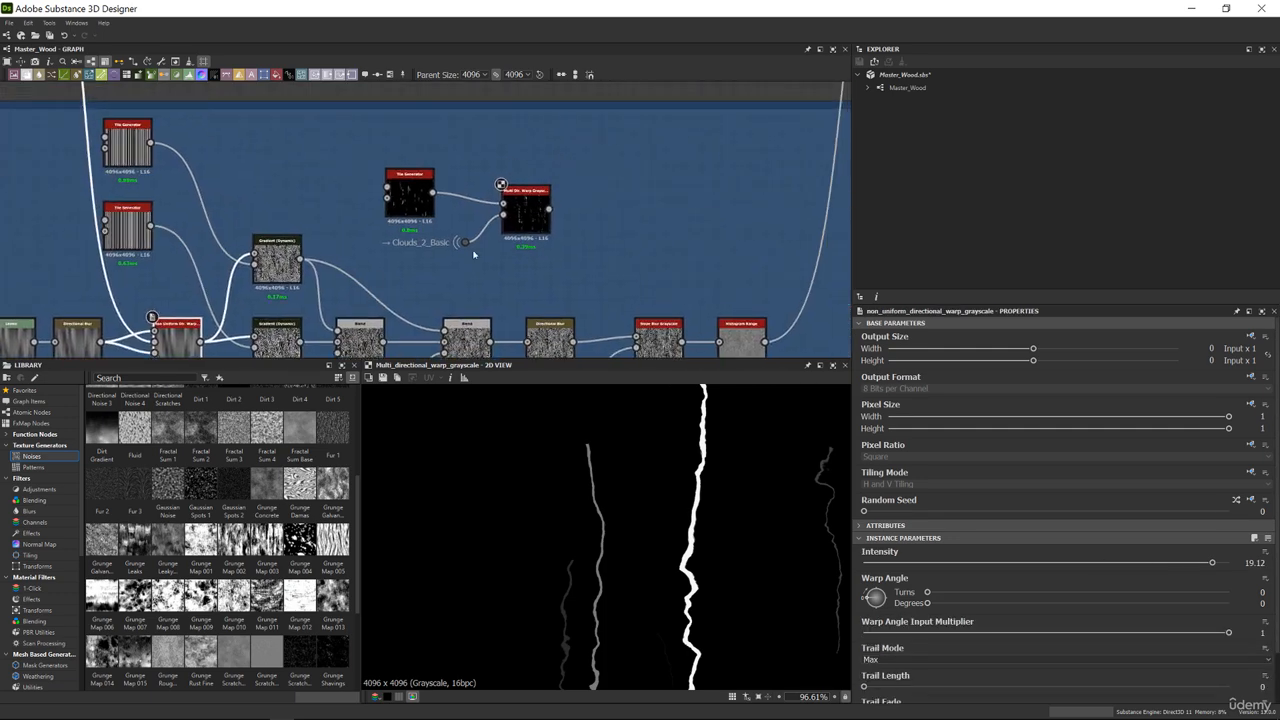
pyautogui.click(632, 204)
pyautogui.hotkey('ctrl', 'v')
pyautogui.moveTo(425, 213); pyautogui.dragTo(663, 207)
pyautogui.moveTo(498, 243); pyautogui.dragTo(544, 213, button='middle')
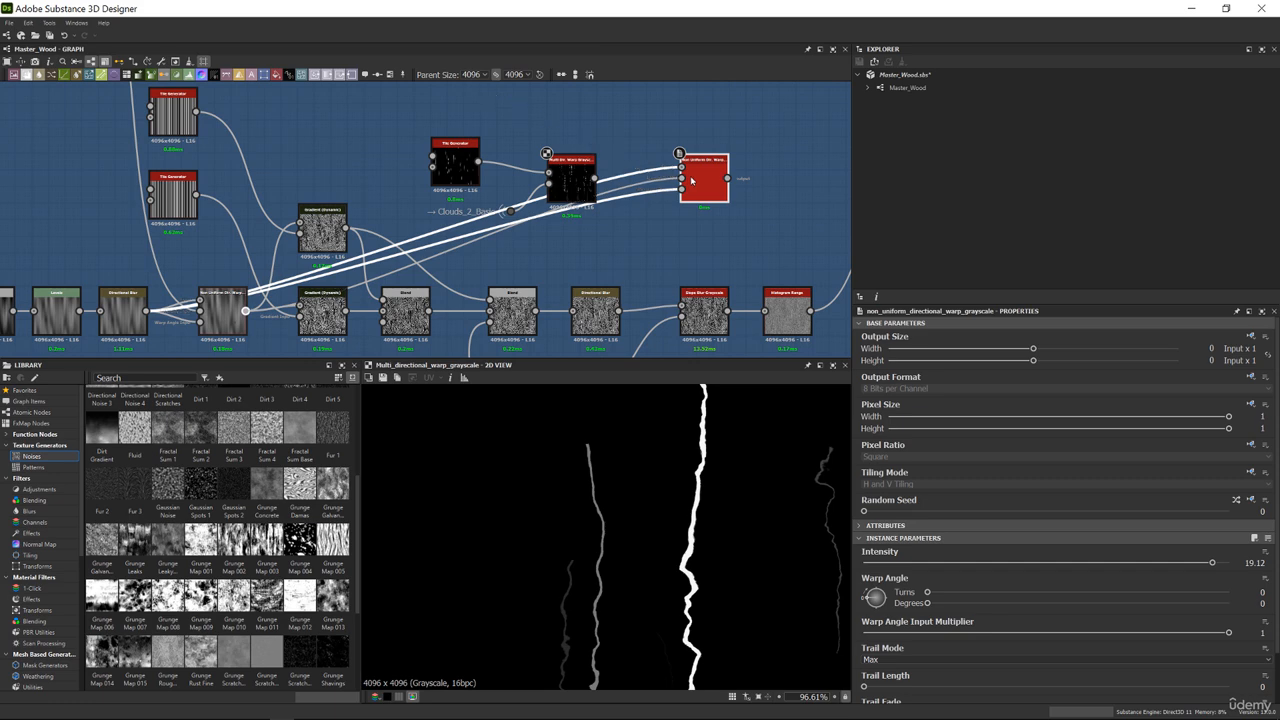
pyautogui.scroll(2, 618, 180)
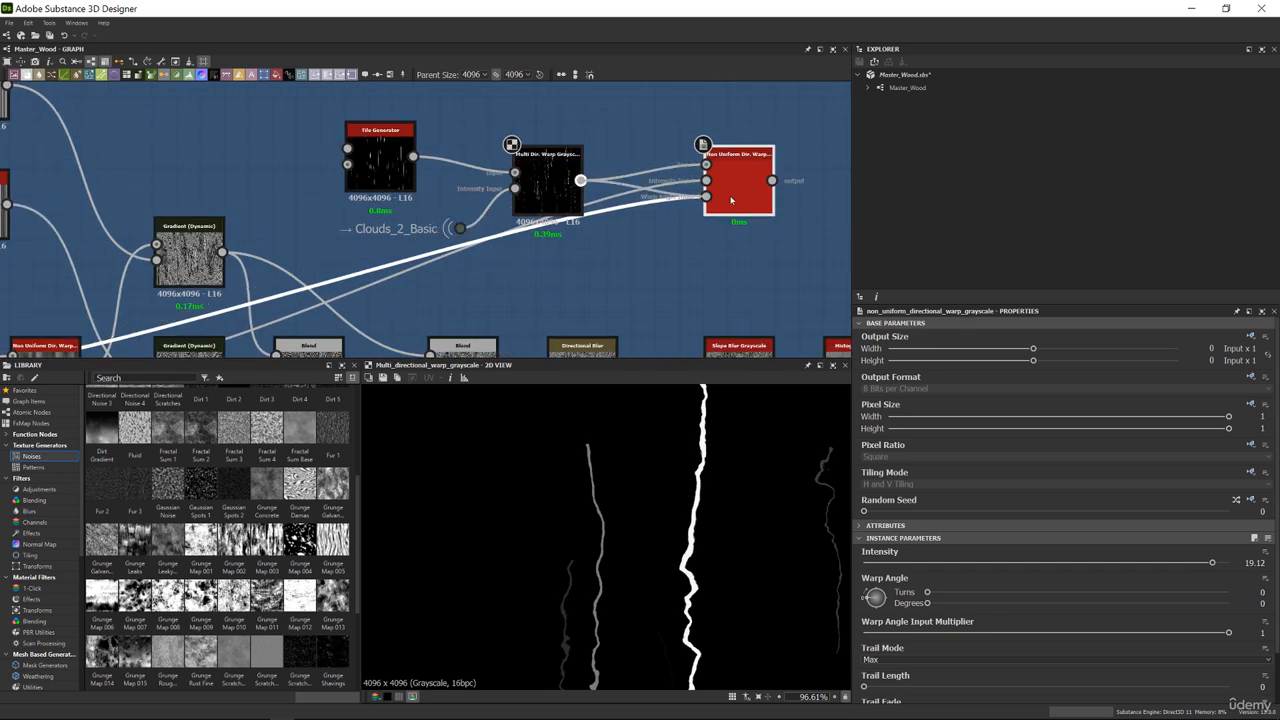
# Test the copied Non Uniform Directional Warp at Intensity 2.9, and delete it in favour of the Multi Directional Warp
pyautogui.doubleClick(730, 201)
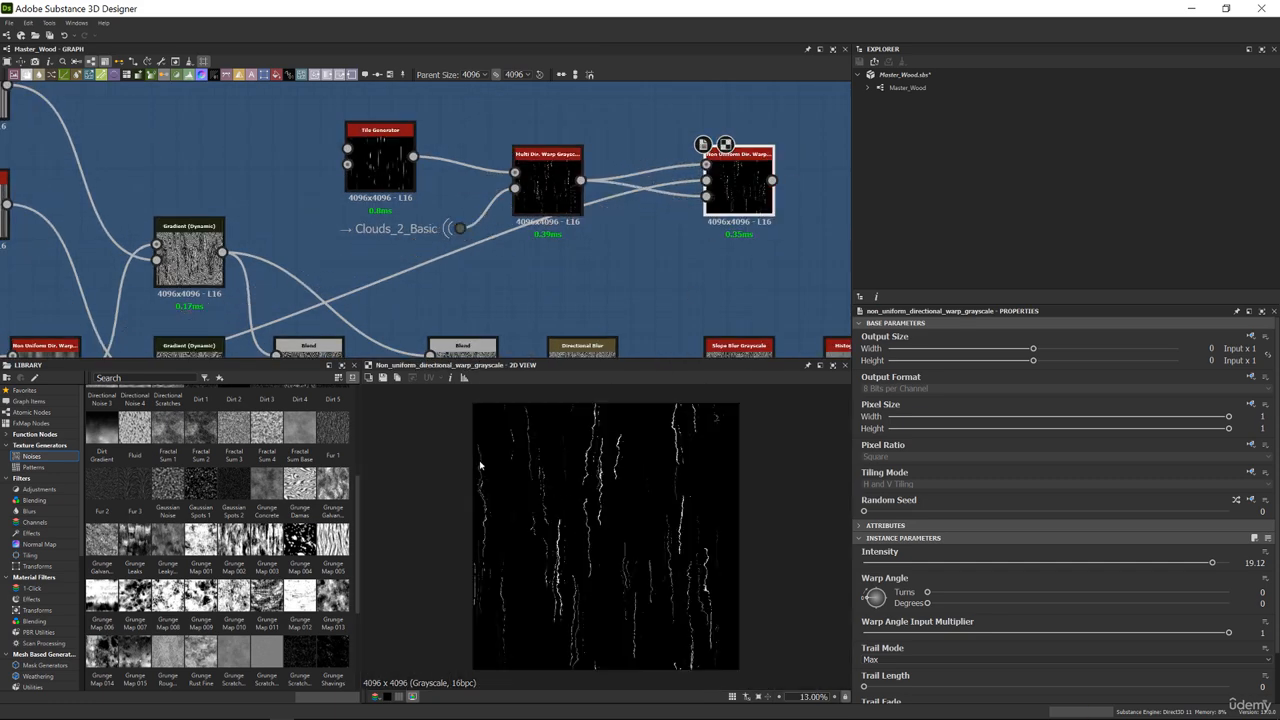
pyautogui.scroll(5, 480, 465)
pyautogui.moveTo(883, 565); pyautogui.dragTo(818, 539)
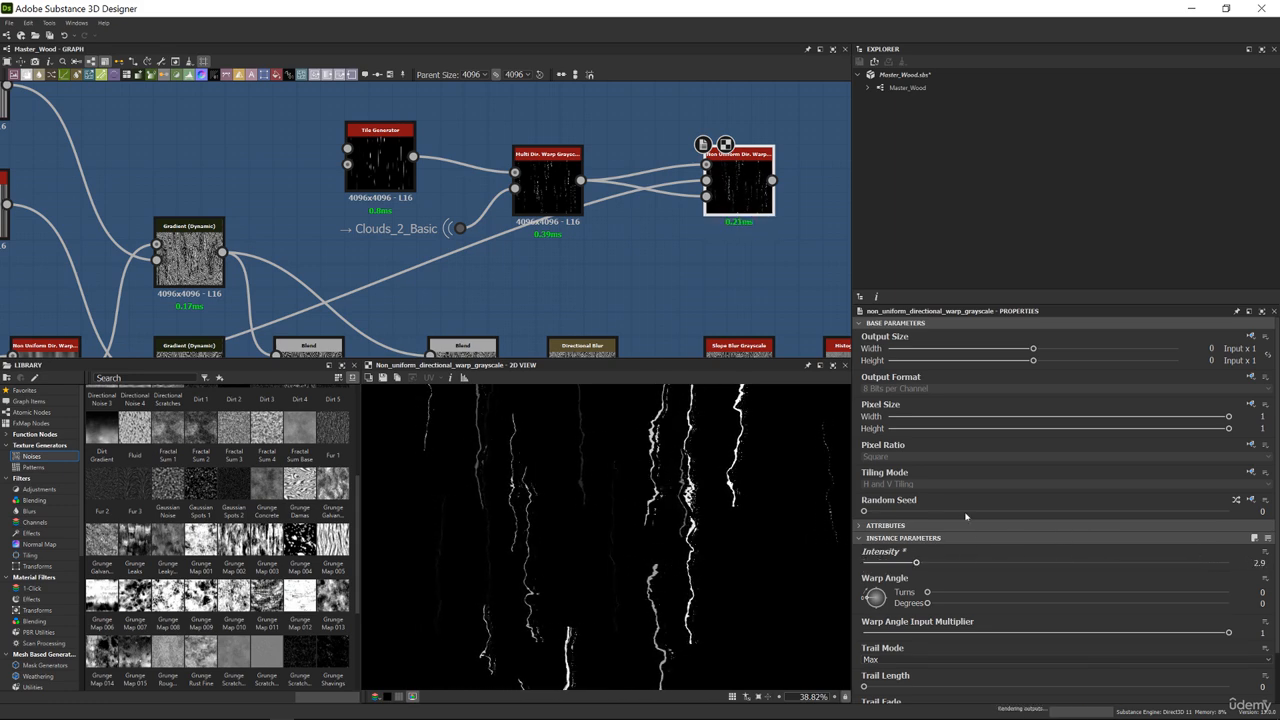
pyautogui.press('Delete')
pyautogui.click(531, 181)
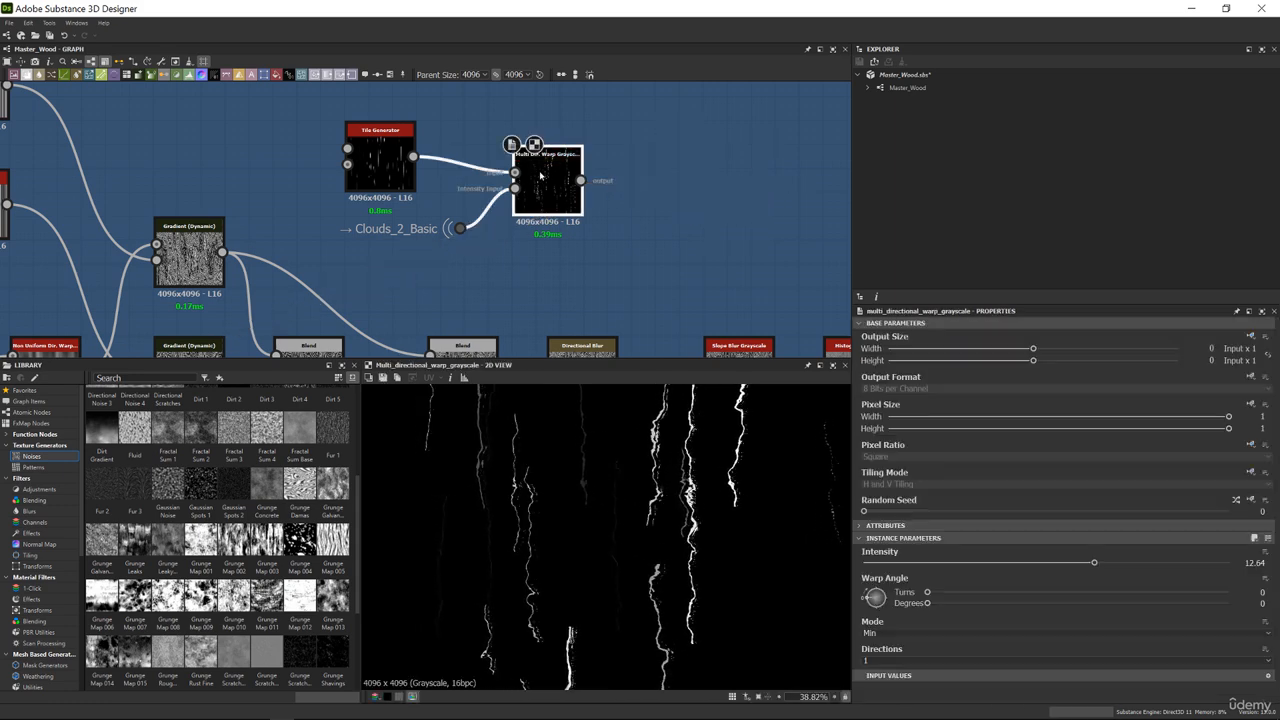
# Try distorting the strips with a Warp node after the Multi Directional Warp, driven by the Non Uniform Directional Warp at Intensity 0.57
pyautogui.press('space')
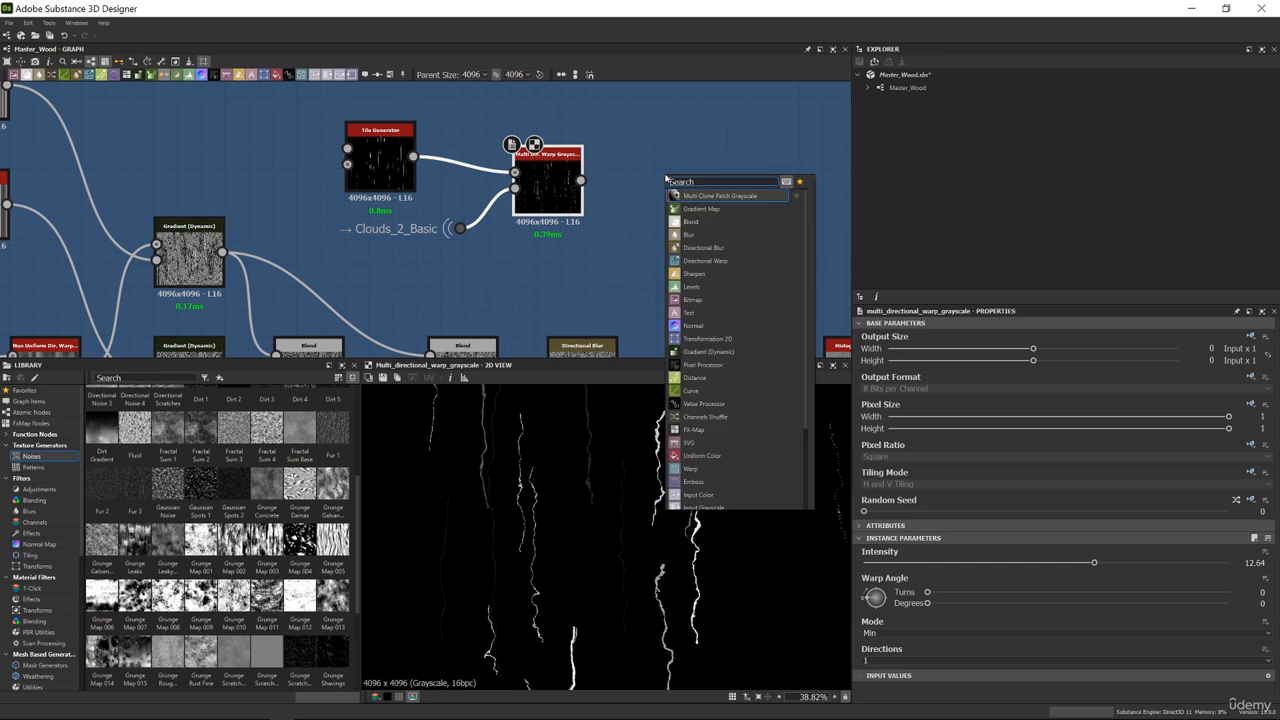
pyautogui.write('warp')
pyautogui.press('Return')
pyautogui.scroll(-5, 684, 170)
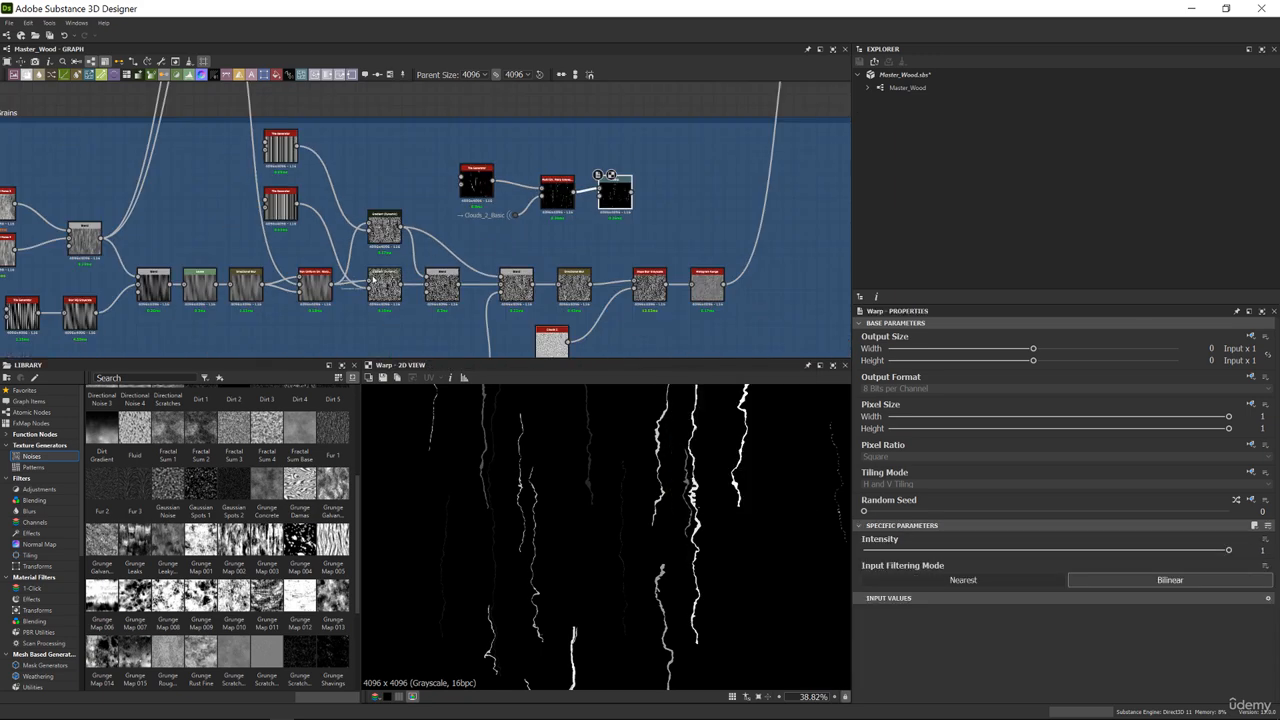
pyautogui.scroll(3, 322, 285)
pyautogui.moveTo(322, 287); pyautogui.dragTo(729, 158)
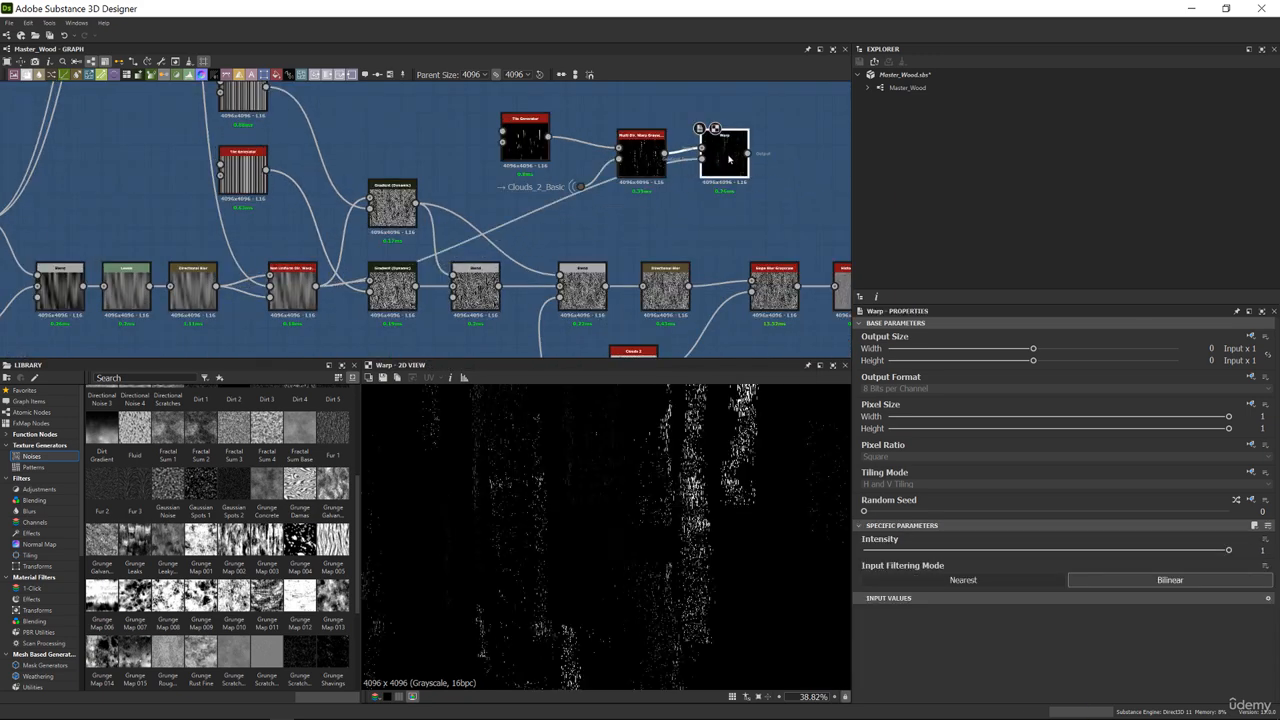
pyautogui.moveTo(893, 556); pyautogui.dragTo(1072, 551)
pyautogui.scroll(9, 649, 491)
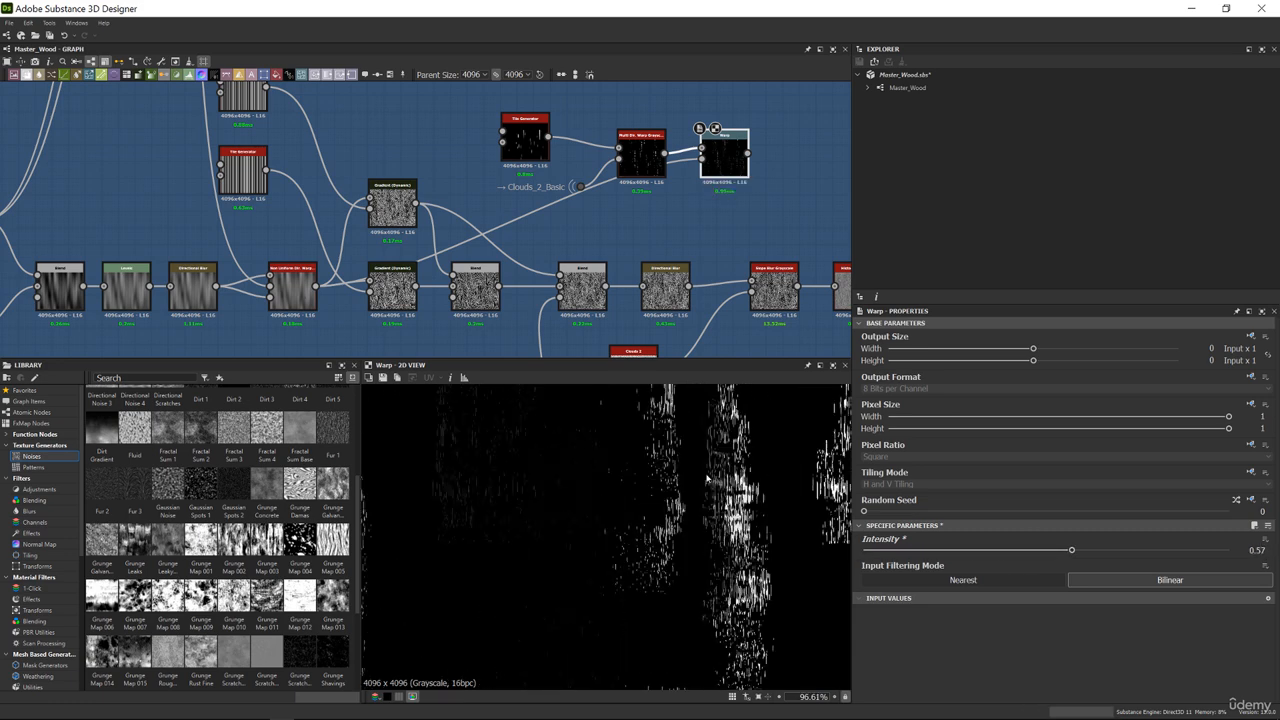
pyautogui.moveTo(673, 186); pyautogui.dragTo(643, 222, button='middle')
pyautogui.moveTo(226, 326); pyautogui.dragTo(365, 268, button='middle')
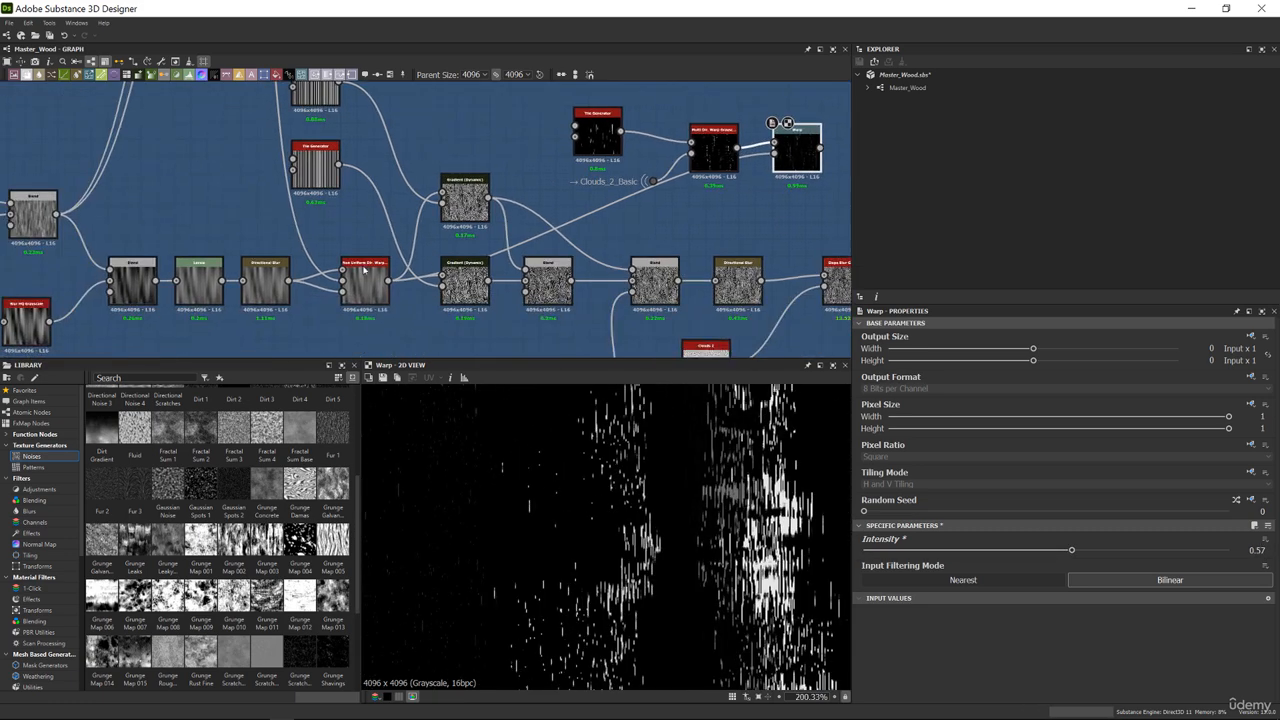
pyautogui.scroll(4, 362, 268)
# Check the existing Non Uniform Directional Warp, delete the Warp node, and preview the Multi Directional Warp again
pyautogui.doubleClick(369, 269)
pyautogui.scroll(-1, 395, 273)
pyautogui.scroll(-4, 395, 273)
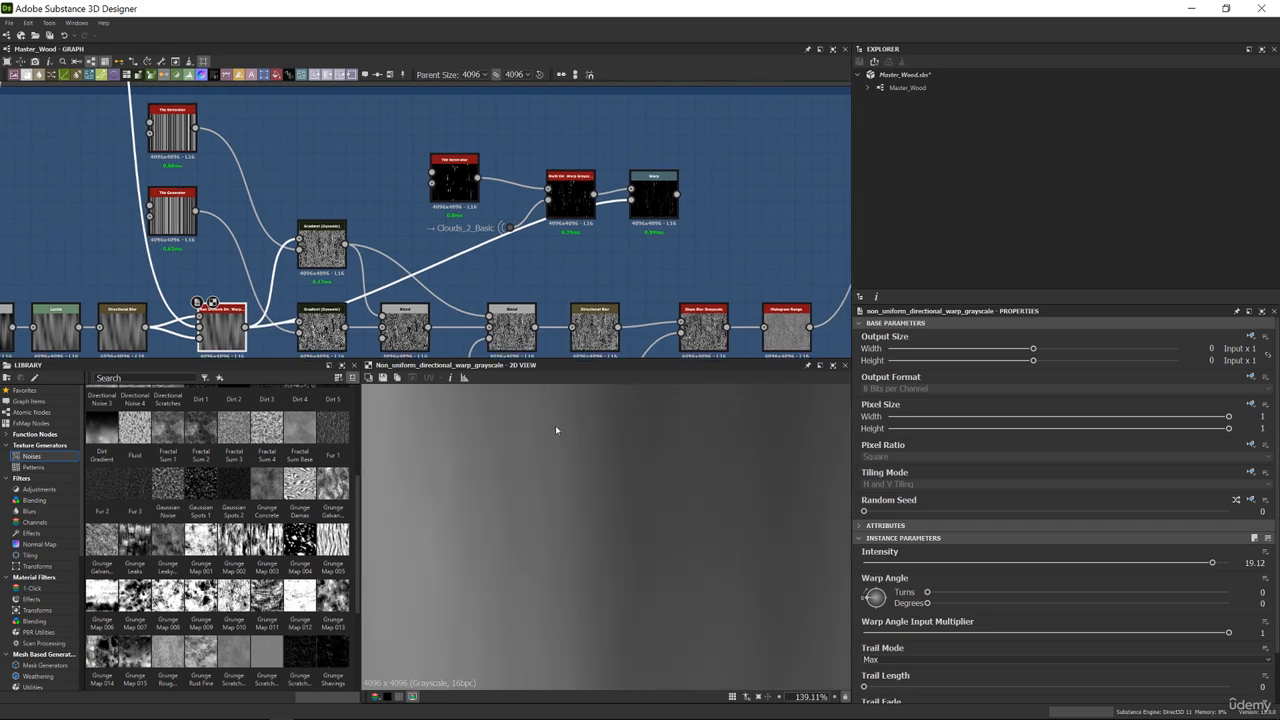
pyautogui.doubleClick(655, 193)
pyautogui.press('Delete')
pyautogui.doubleClick(573, 190)
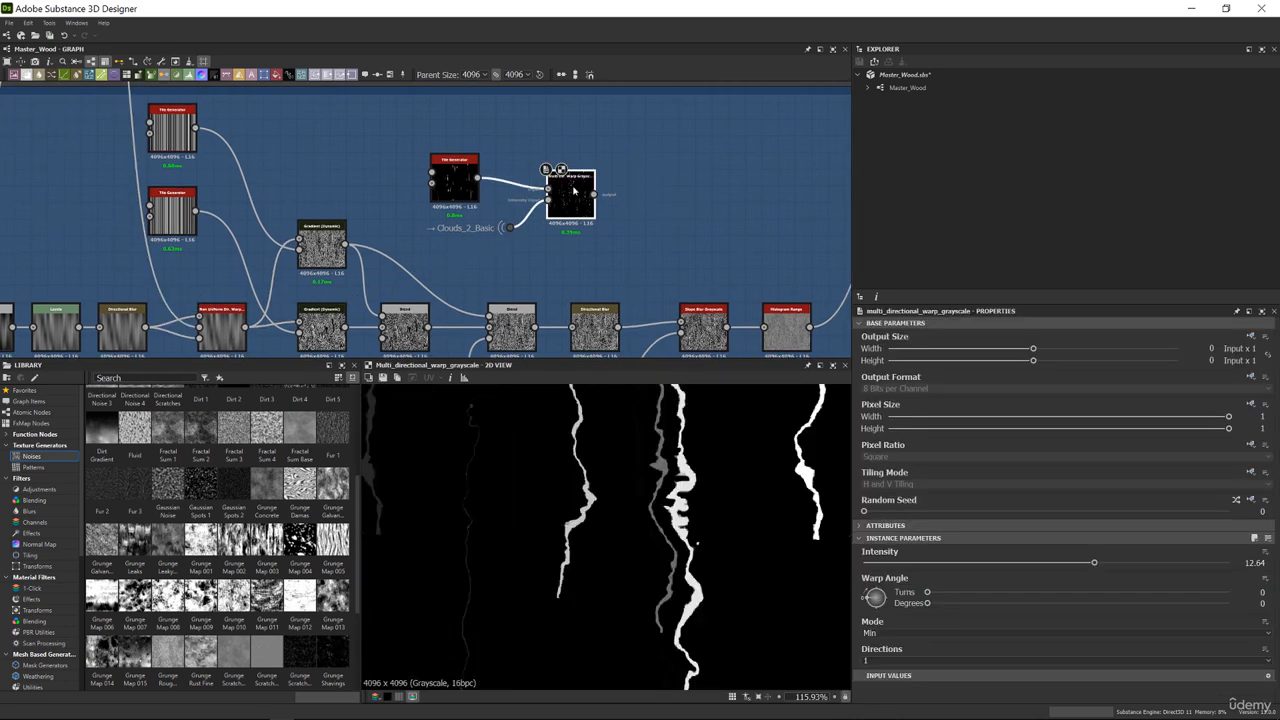
pyautogui.scroll(-4, 580, 313)
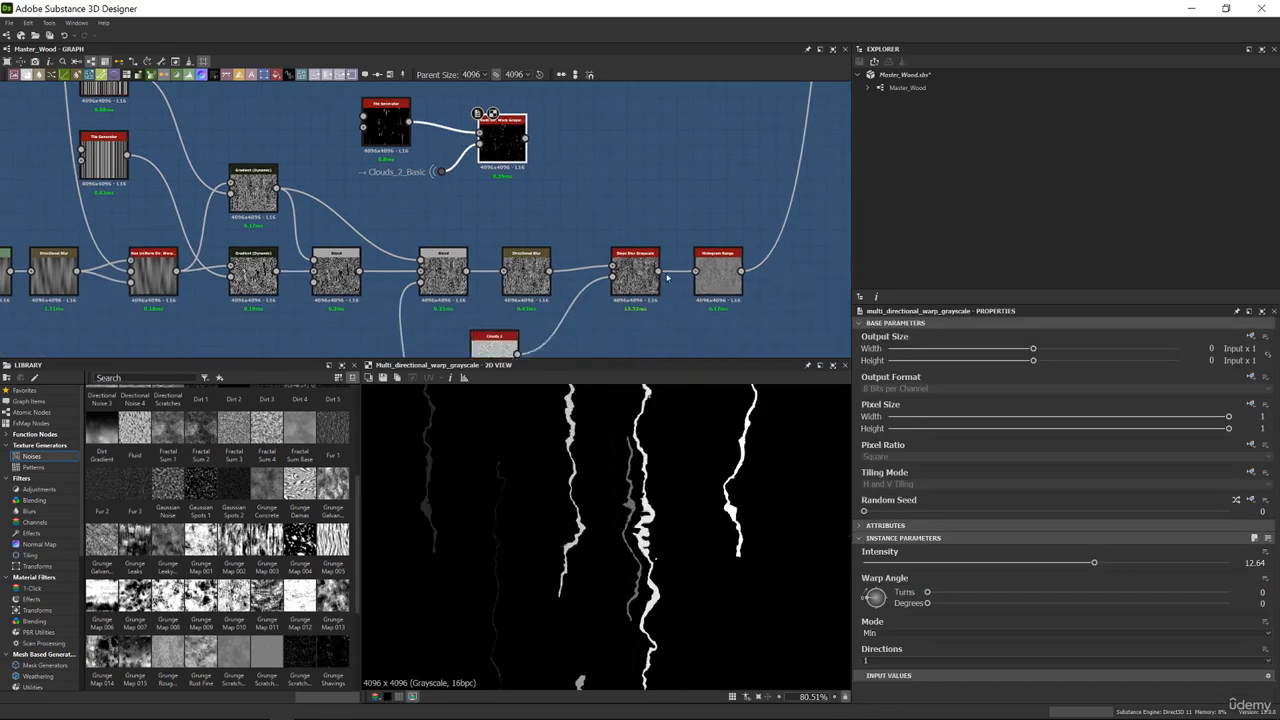
pyautogui.scroll(4, 566, 297)
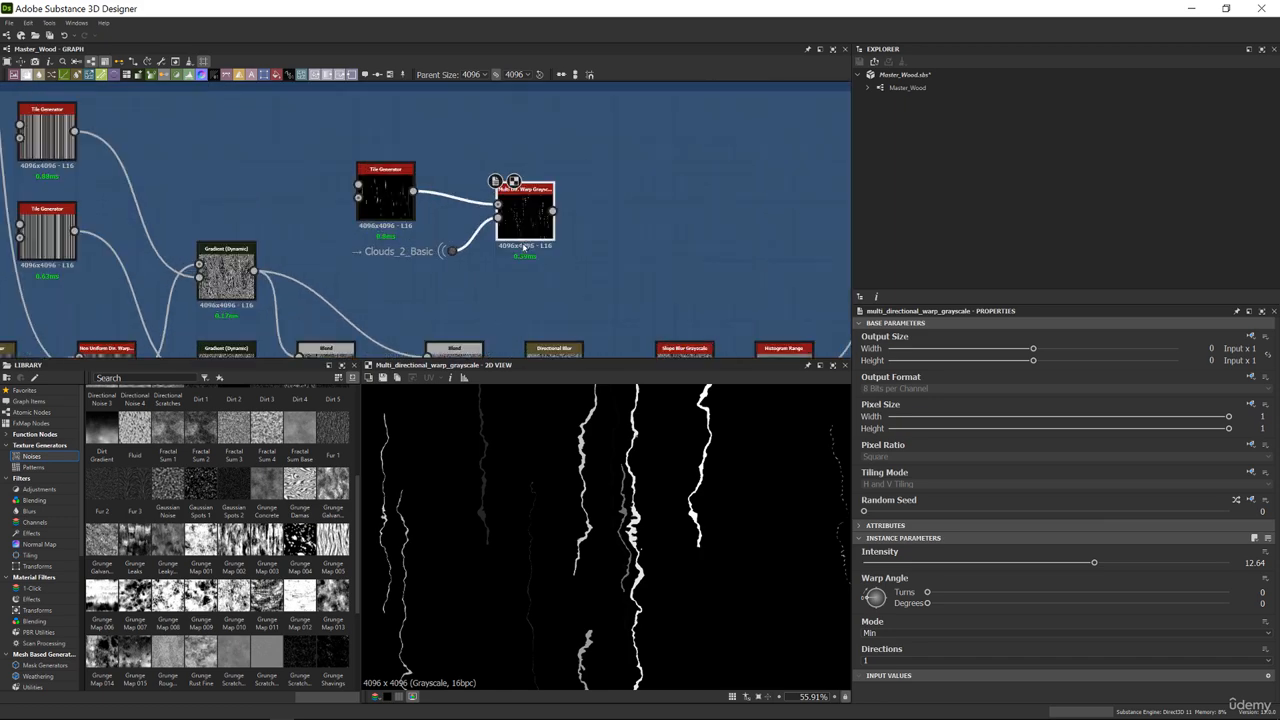
# Place a copy of the existing Non Uniform Directional Warp after the Multi Directional Warp
pyautogui.click(90, 332)
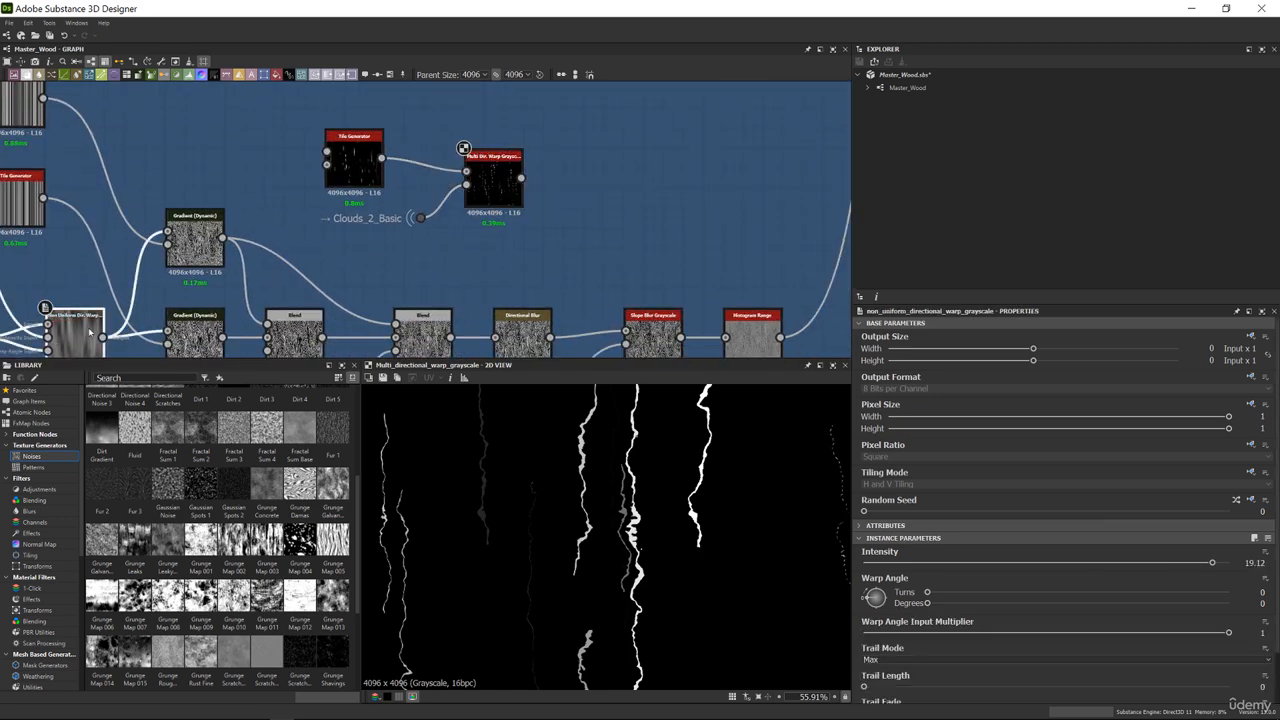
pyautogui.hotkey('ctrl', 'v')
pyautogui.moveTo(420, 236); pyautogui.dragTo(645, 200)
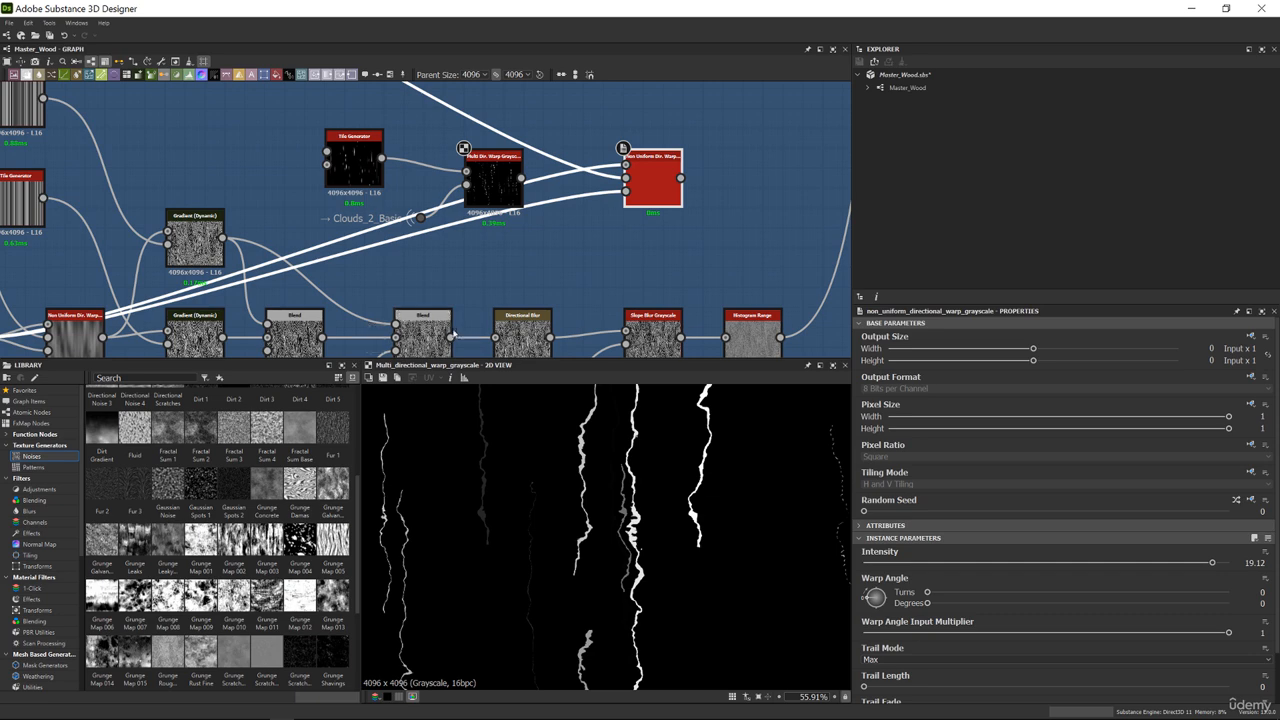
# Add a Blur HQ Grayscale fed by the Blend before the Directional Blur, and set its Intensity to 0.74
pyautogui.click(422, 320)
pyautogui.press('space')
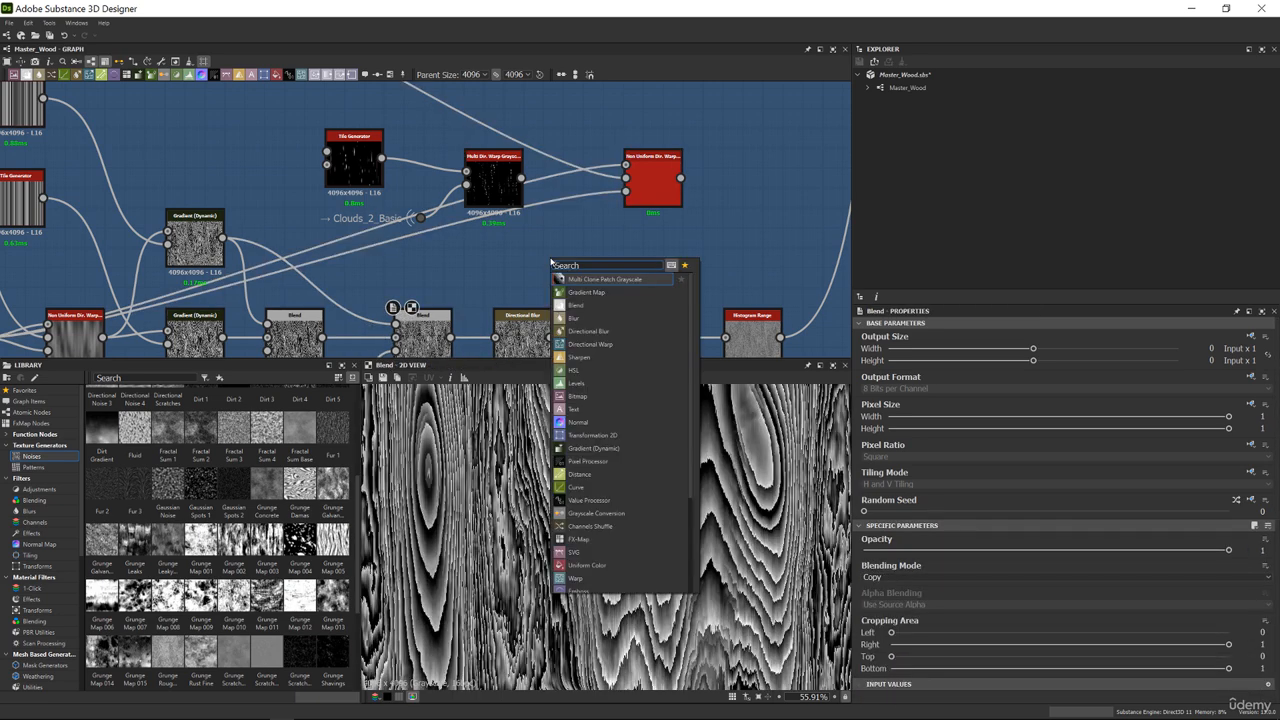
pyautogui.write('blur')
pyautogui.press('Down')
pyautogui.press('Down')
pyautogui.press('Return')
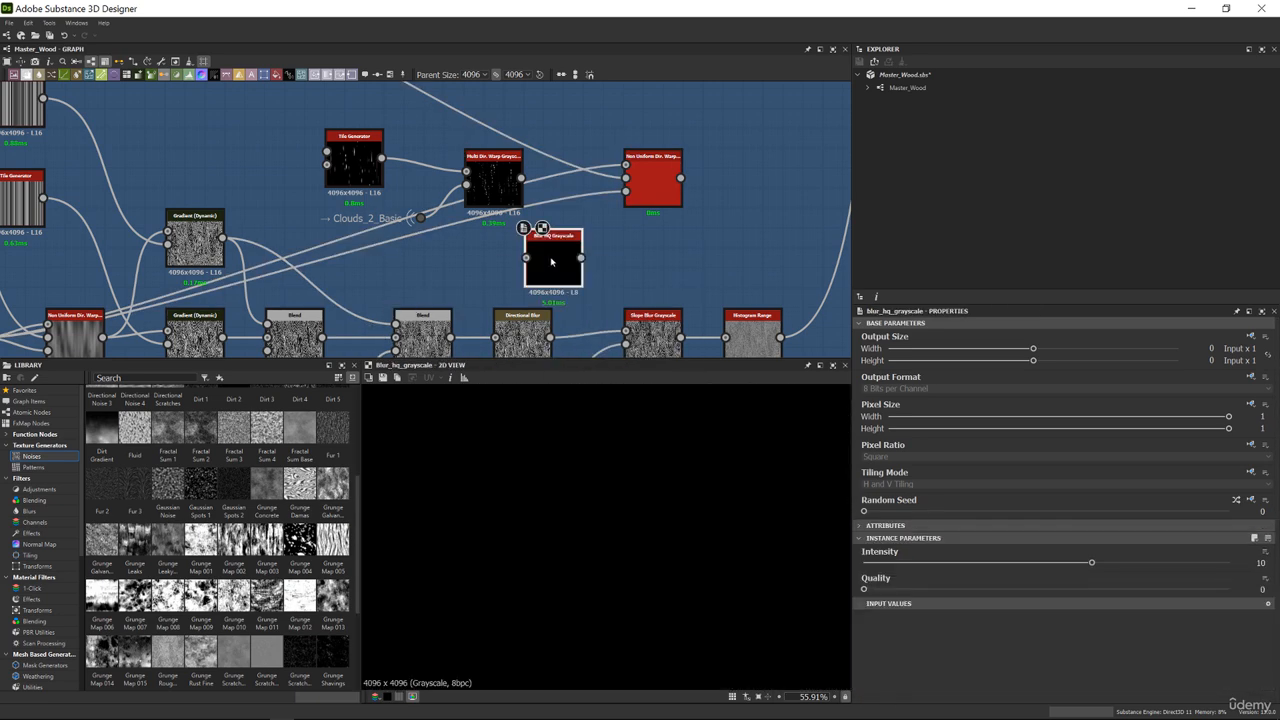
pyautogui.doubleClick(424, 330)
pyautogui.click(543, 283)
pyautogui.doubleClick(543, 283)
pyautogui.moveTo(1091, 563); pyautogui.dragTo(881, 563)
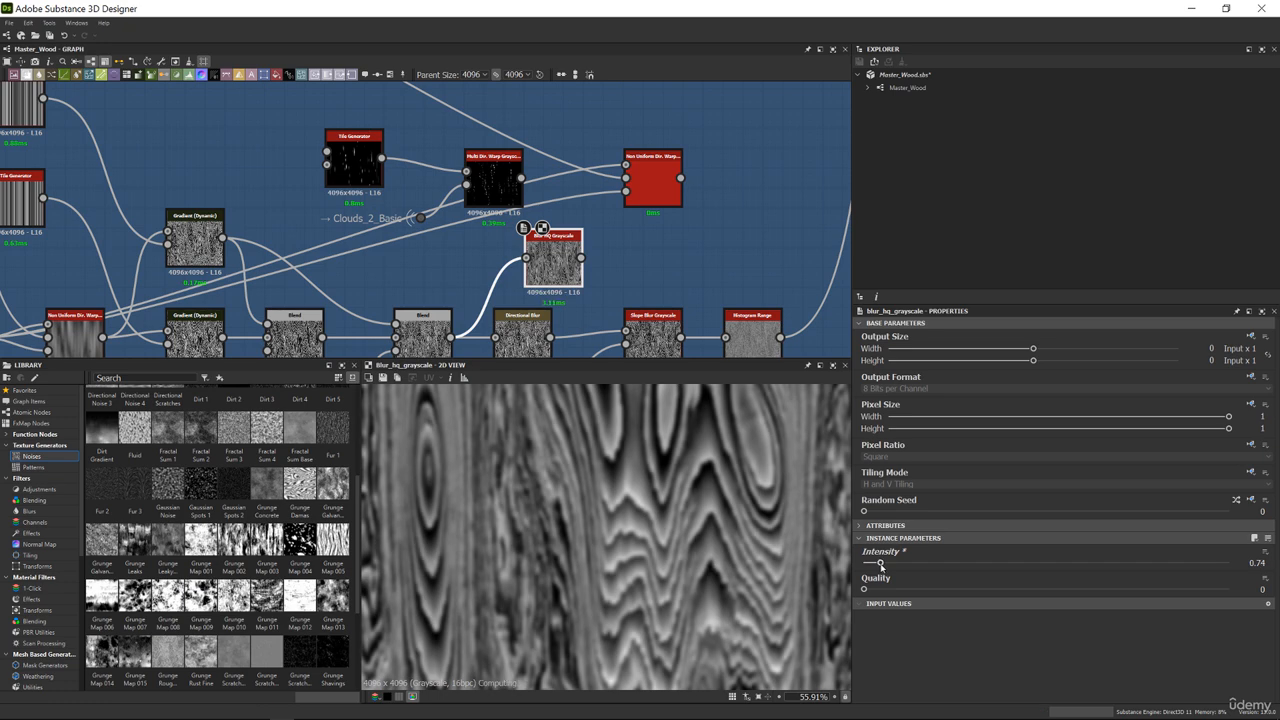
pyautogui.scroll(3, 668, 475)
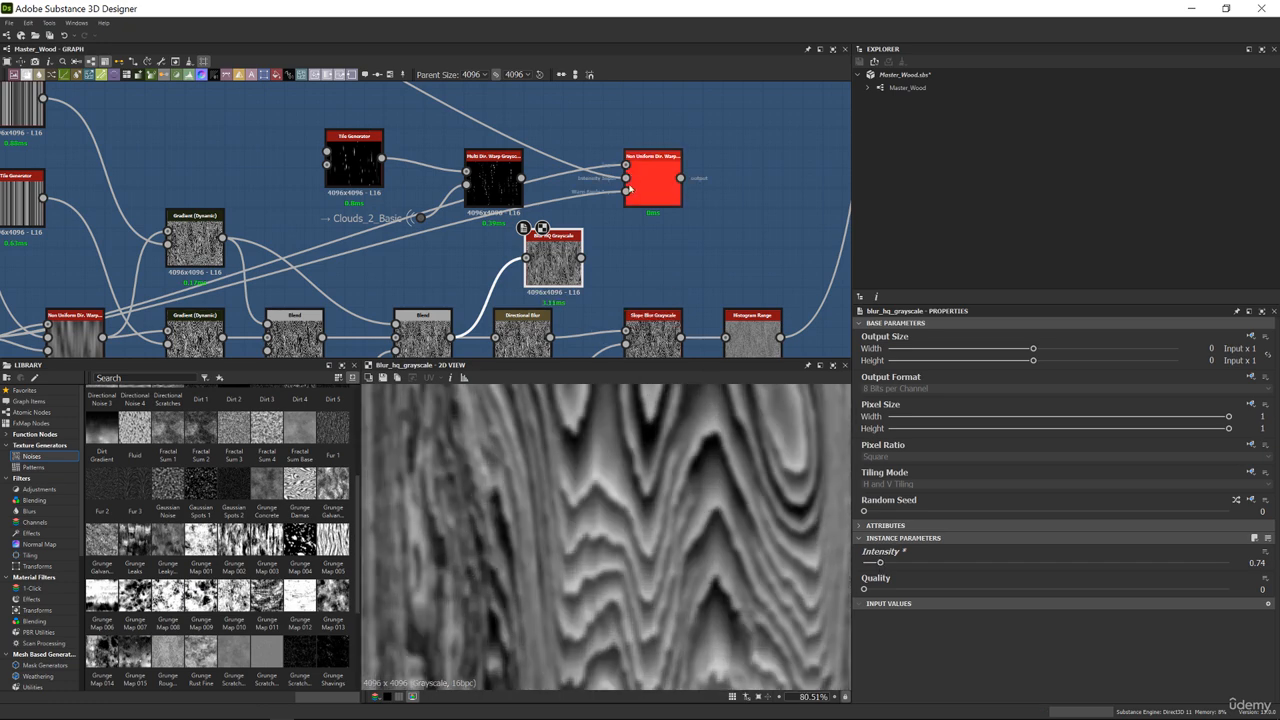
# Wire the blurred grain into the copied warp's Intensity Input and the Multi Directional Warp into its other two inputs, and align the nodes
pyautogui.scroll(2, 655, 150)
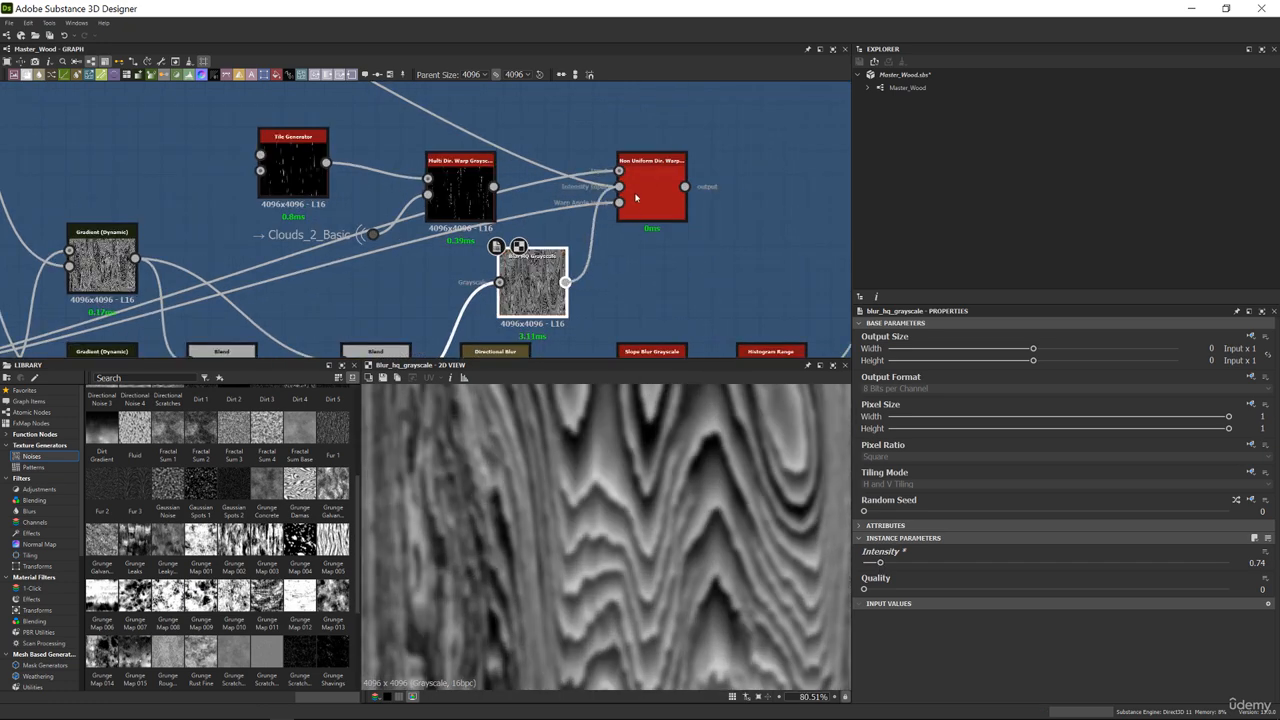
pyautogui.moveTo(635, 198); pyautogui.dragTo(630, 194)
pyautogui.moveTo(494, 186); pyautogui.dragTo(619, 171)
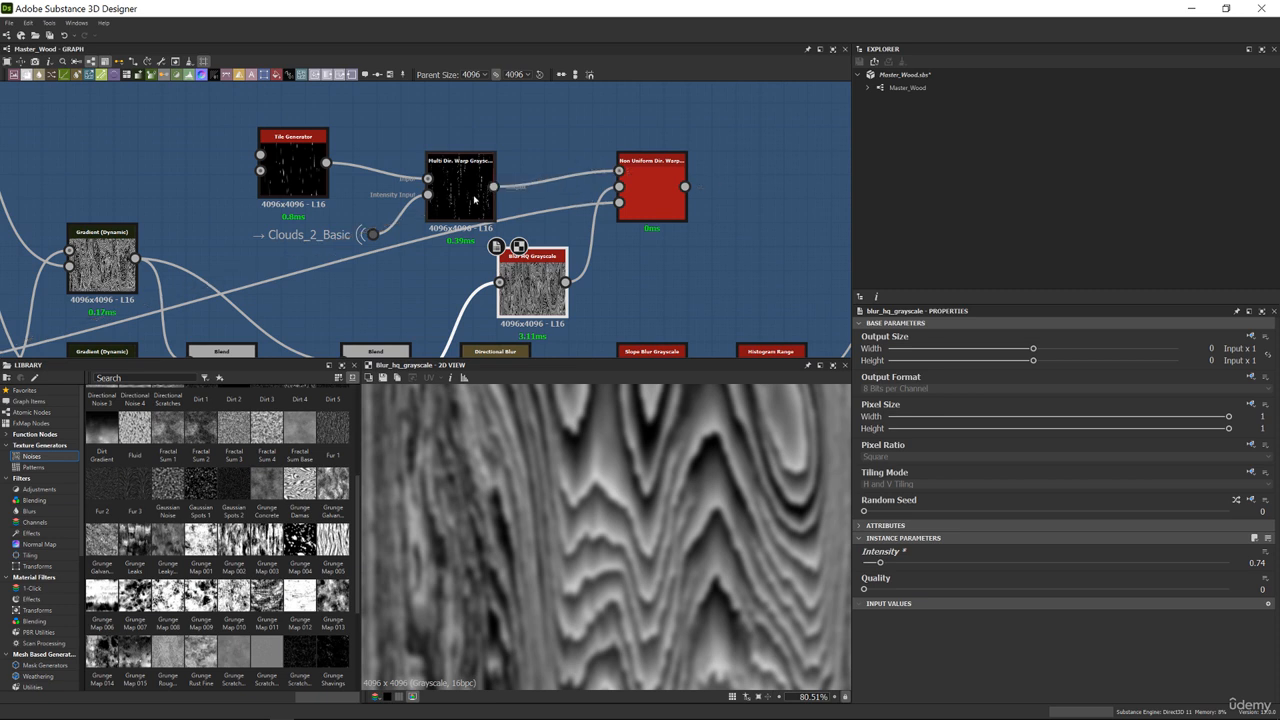
pyautogui.moveTo(495, 187); pyautogui.dragTo(439, 166)
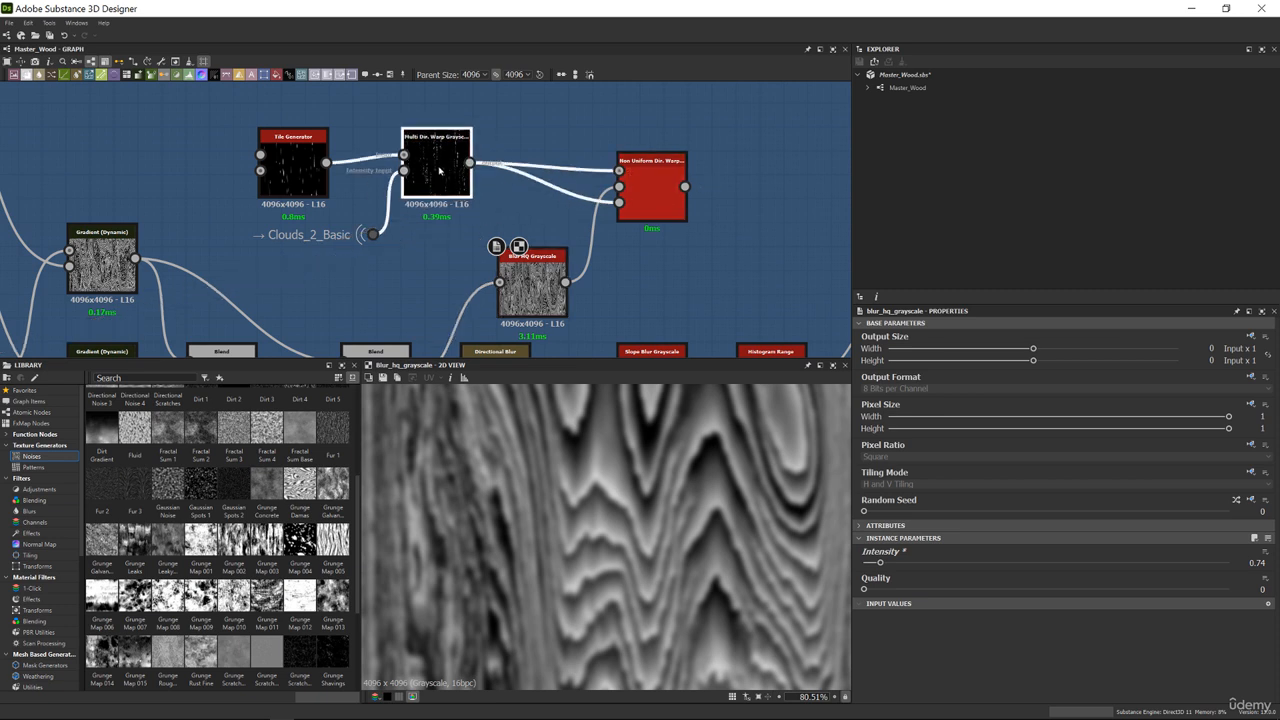
pyautogui.moveTo(640, 190); pyautogui.dragTo(544, 165)
pyautogui.moveTo(536, 300); pyautogui.dragTo(440, 276)
pyautogui.click(548, 165)
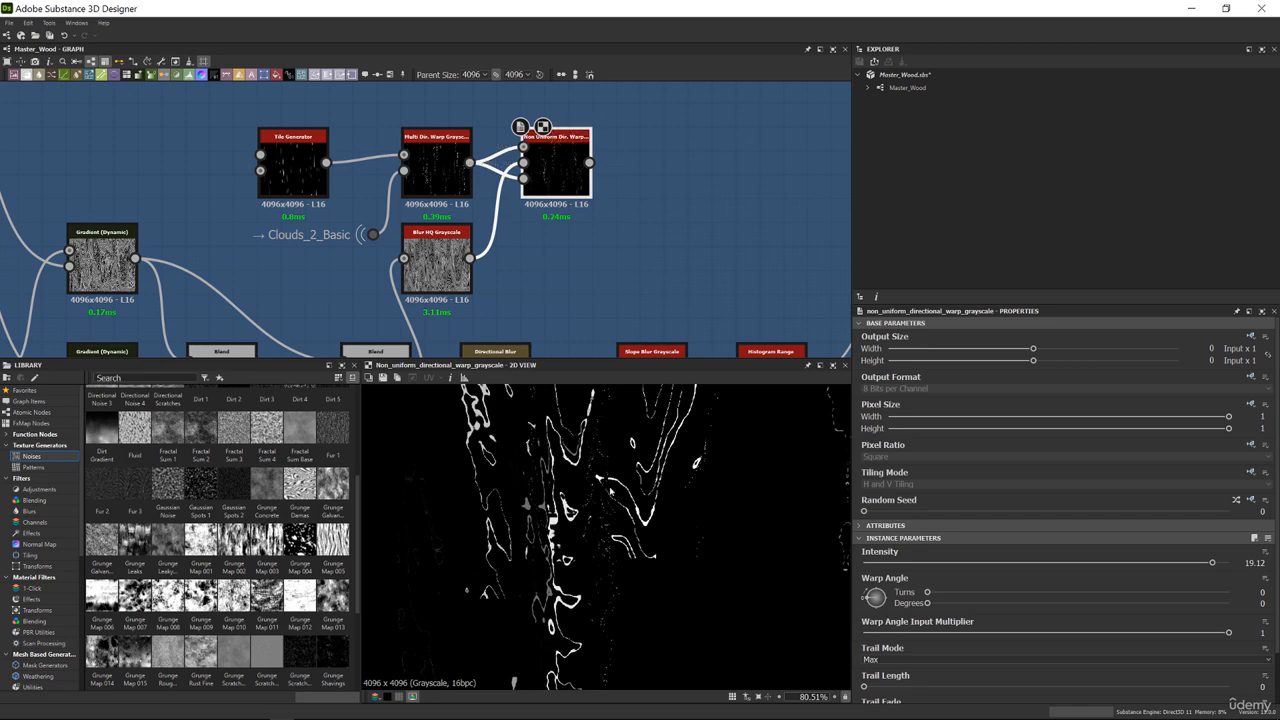
# Set the copied Non Uniform Directional Warp's Intensity to 2.87 and its Warp Angle Input Multiplier to 0
pyautogui.moveTo(618, 474); pyautogui.dragTo(608, 530, button='middle')
pyautogui.scroll(-6, 608, 531)
pyautogui.scroll(8, 609, 530)
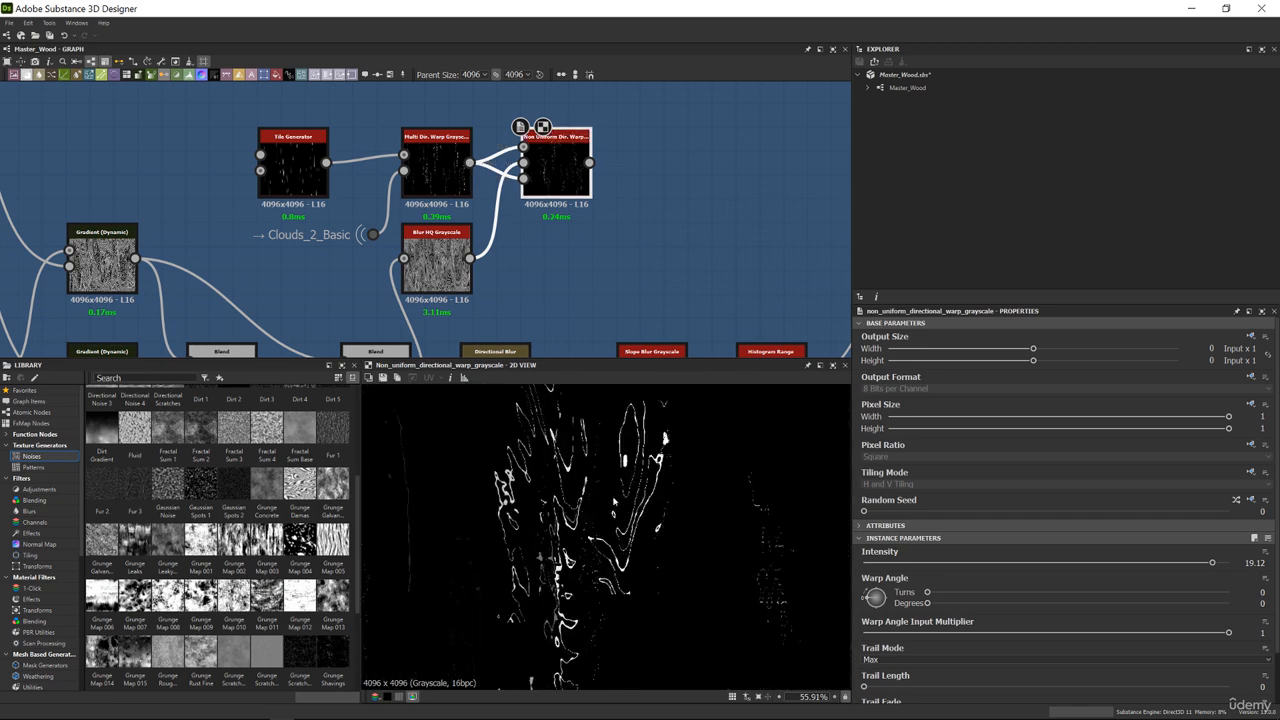
pyautogui.scroll(-5, 644, 446)
pyautogui.scroll(4, 644, 440)
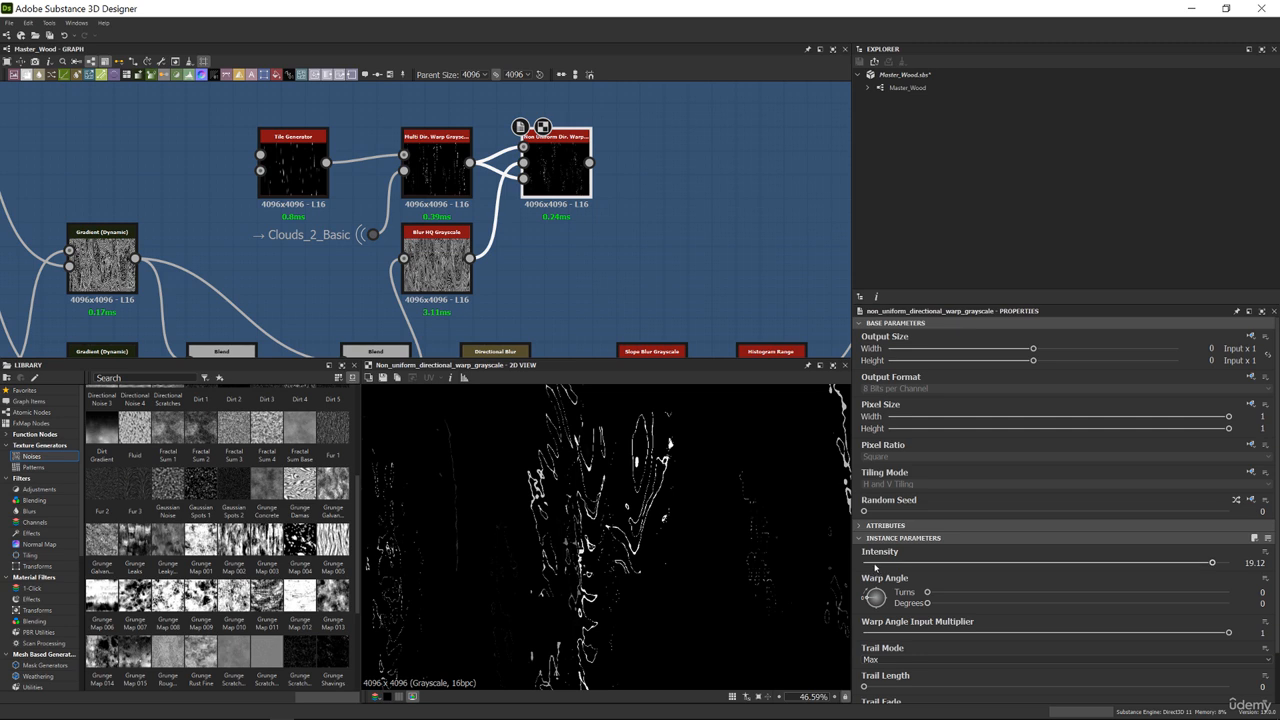
pyautogui.moveTo(875, 566); pyautogui.dragTo(898, 564)
pyautogui.moveTo(885, 633); pyautogui.dragTo(677, 602)
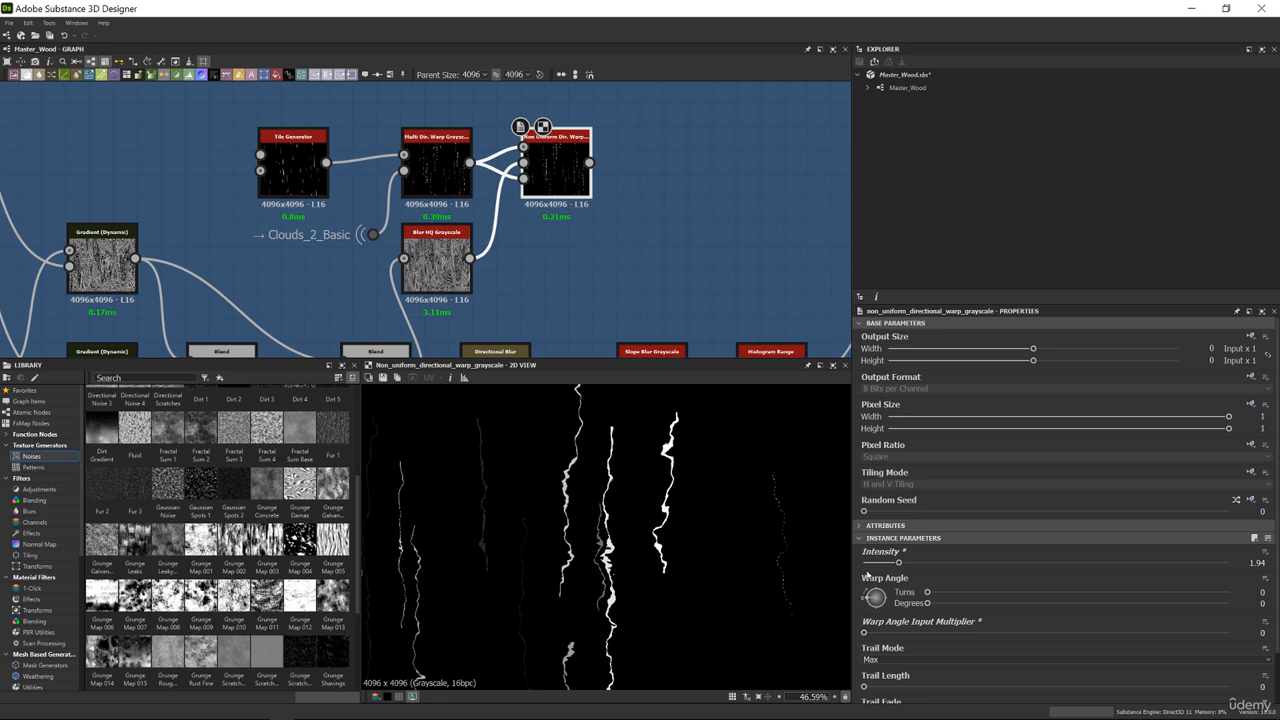
pyautogui.moveTo(898, 563)
pyautogui.mouseDown()
pyautogui.moveTo(865, 564)
pyautogui.moveTo(938, 564)
pyautogui.moveTo(911, 565)
pyautogui.mouseUp()
pyautogui.scroll(-4, 619, 513)
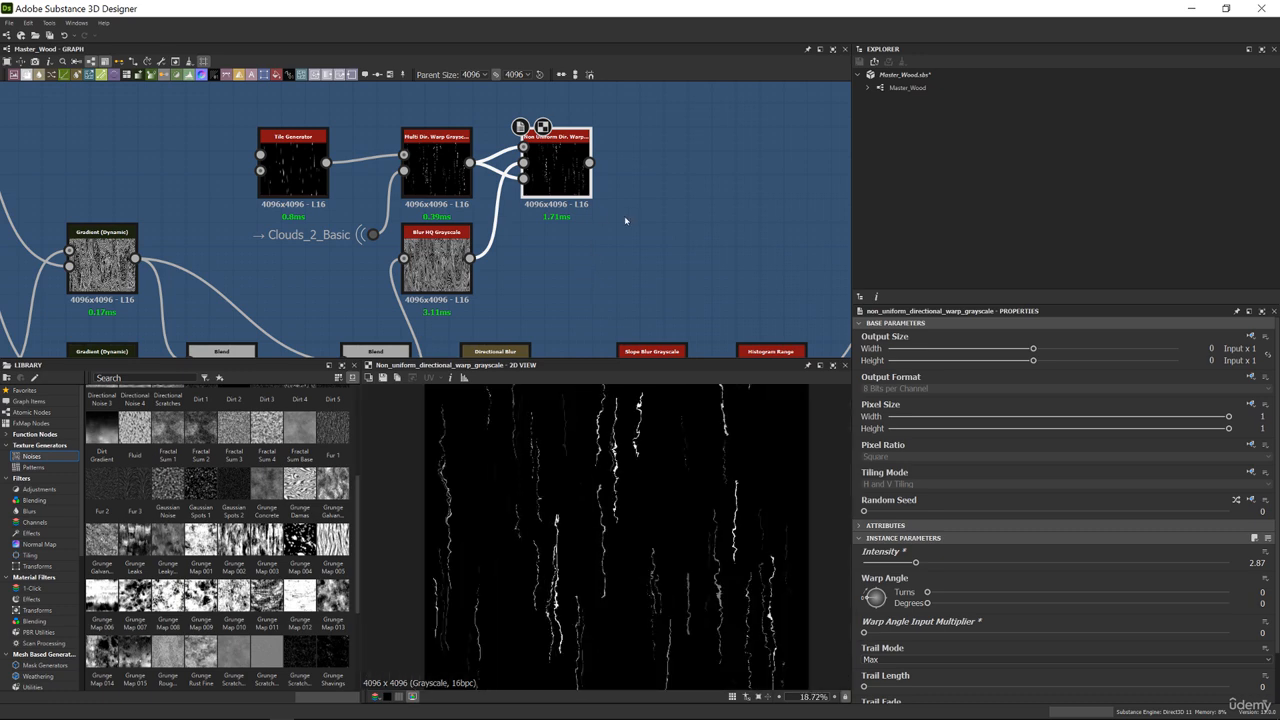
pyautogui.scroll(9, 633, 447)
# Add a Slope Blur Grayscale after the Non Uniform Directional Warp and feed the Clouds 2 noise into its Slope input
pyautogui.moveTo(595, 228); pyautogui.dragTo(535, 325, button='middle')
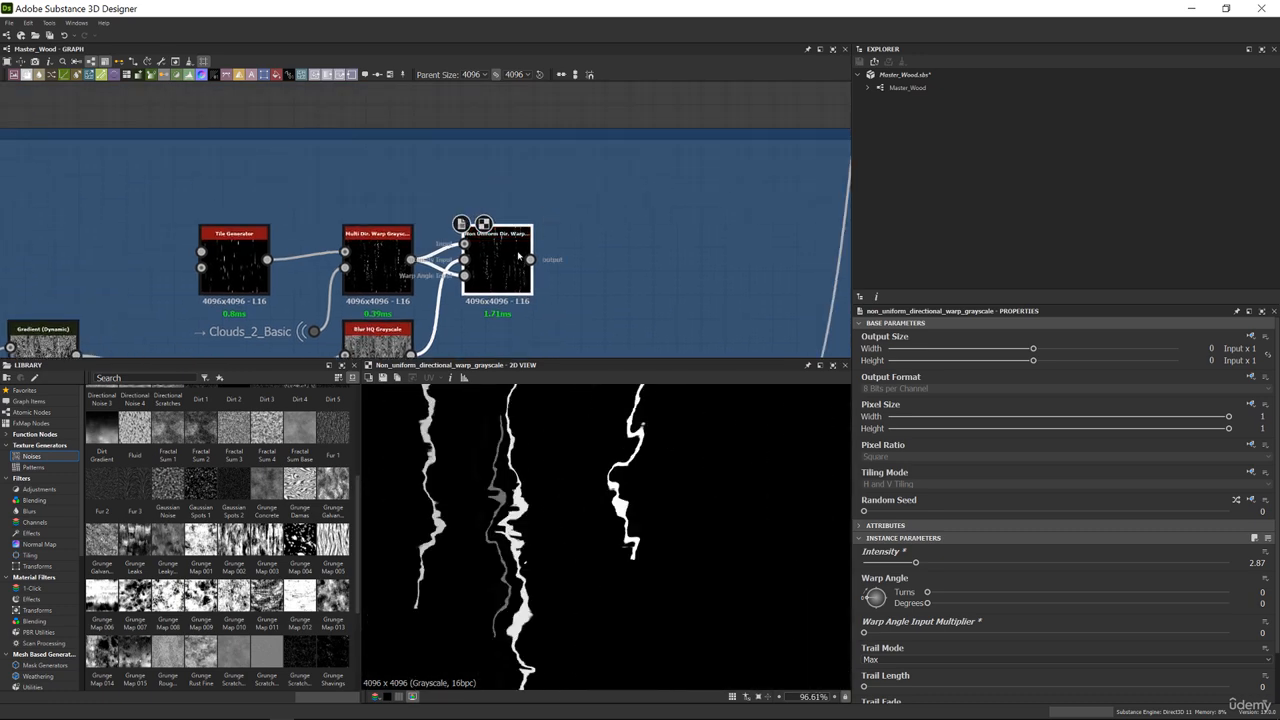
pyautogui.press('space')
pyautogui.write('slo')
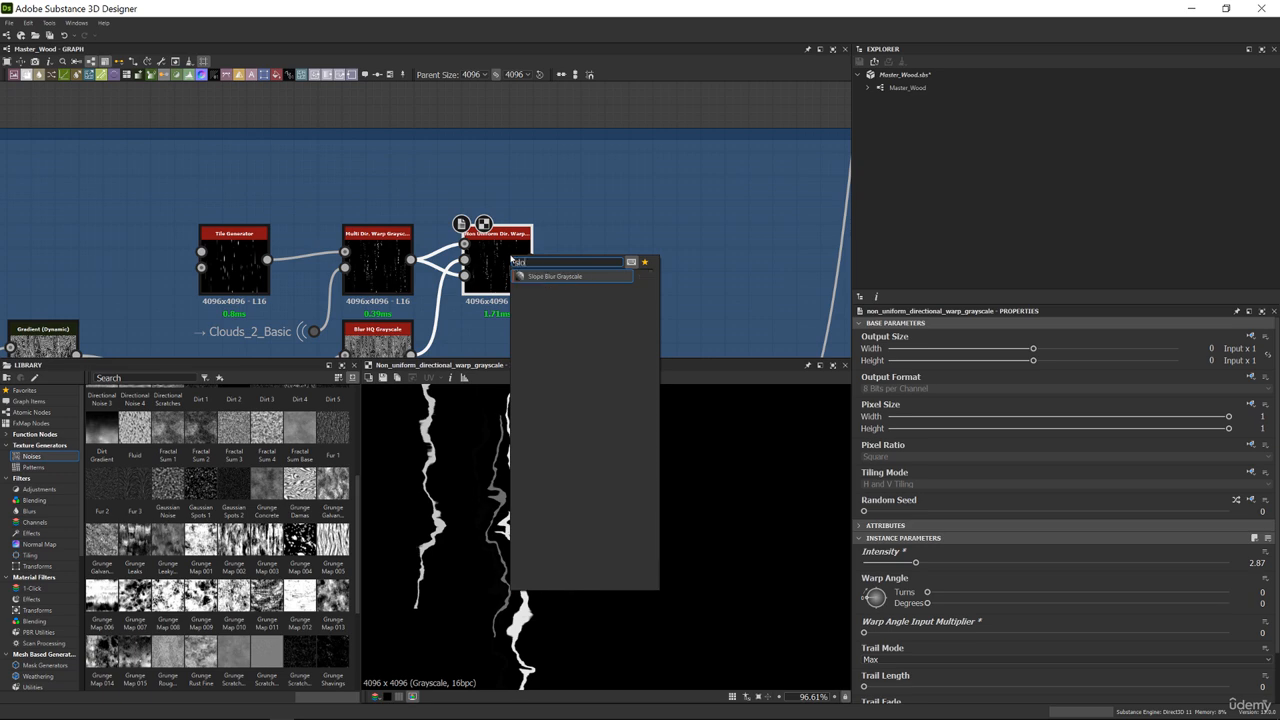
pyautogui.press('Return')
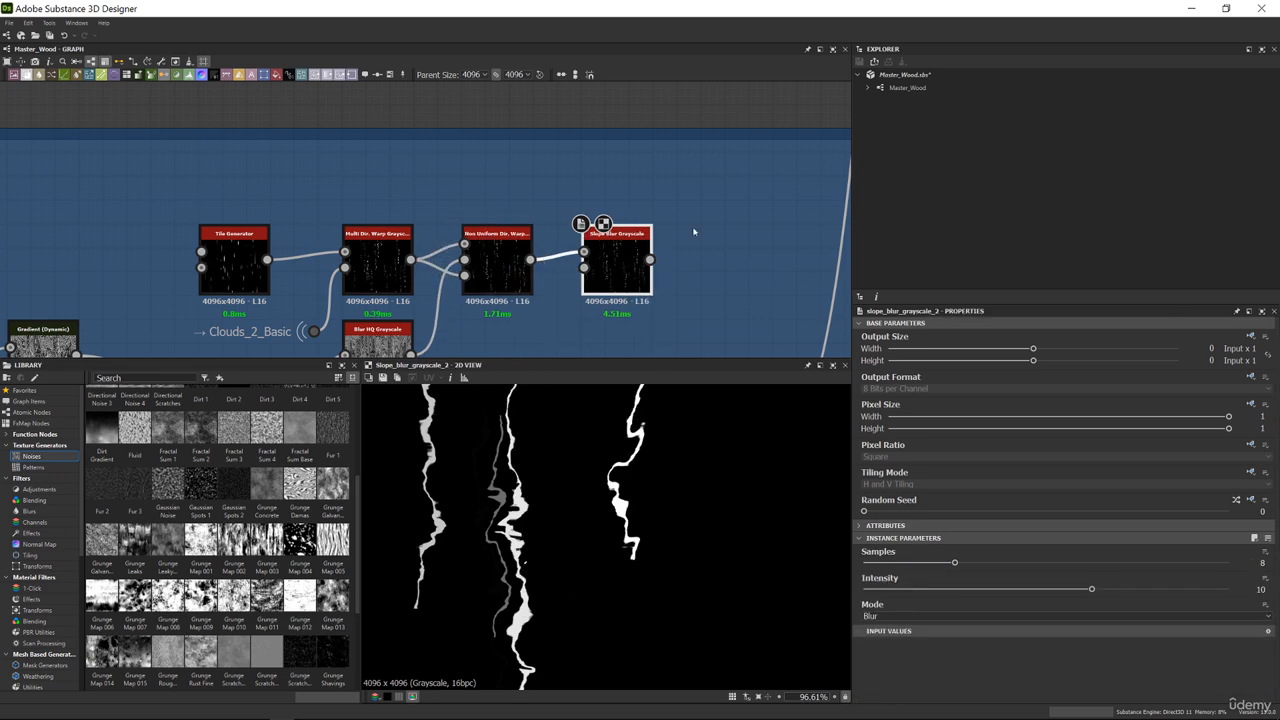
pyautogui.scroll(-6, 666, 241)
pyautogui.moveTo(564, 272); pyautogui.dragTo(548, 338, button='middle')
pyautogui.scroll(4, 582, 275)
pyautogui.click(557, 271)
pyautogui.scroll(5, 608, 180)
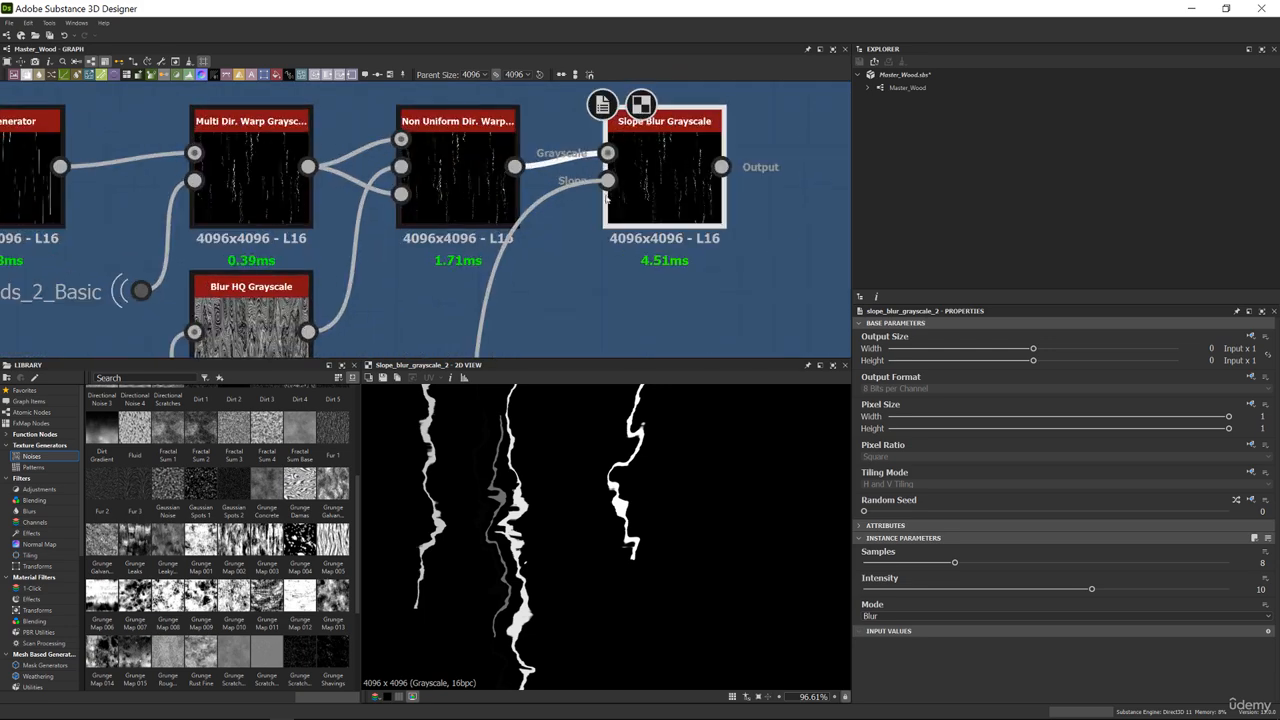
pyautogui.click(608, 180)
# Set the new Slope Blur Grayscale to 32 Samples, Min mode and an Intensity of 0.01
pyautogui.moveTo(954, 563); pyautogui.dragTo(1230, 563)
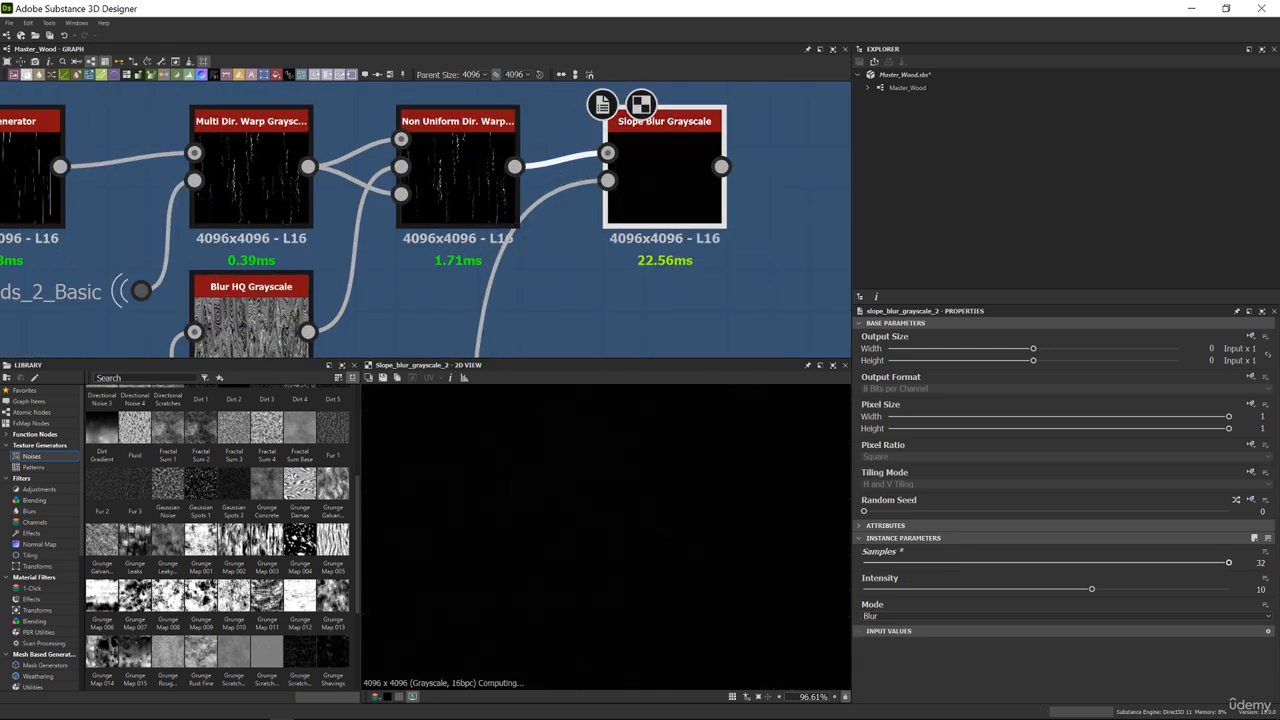
pyautogui.click(881, 617)
pyautogui.click(871, 638)
pyautogui.moveTo(877, 590); pyautogui.dragTo(865, 590)
pyautogui.scroll(3, 642, 459)
pyautogui.scroll(1, 642, 459)
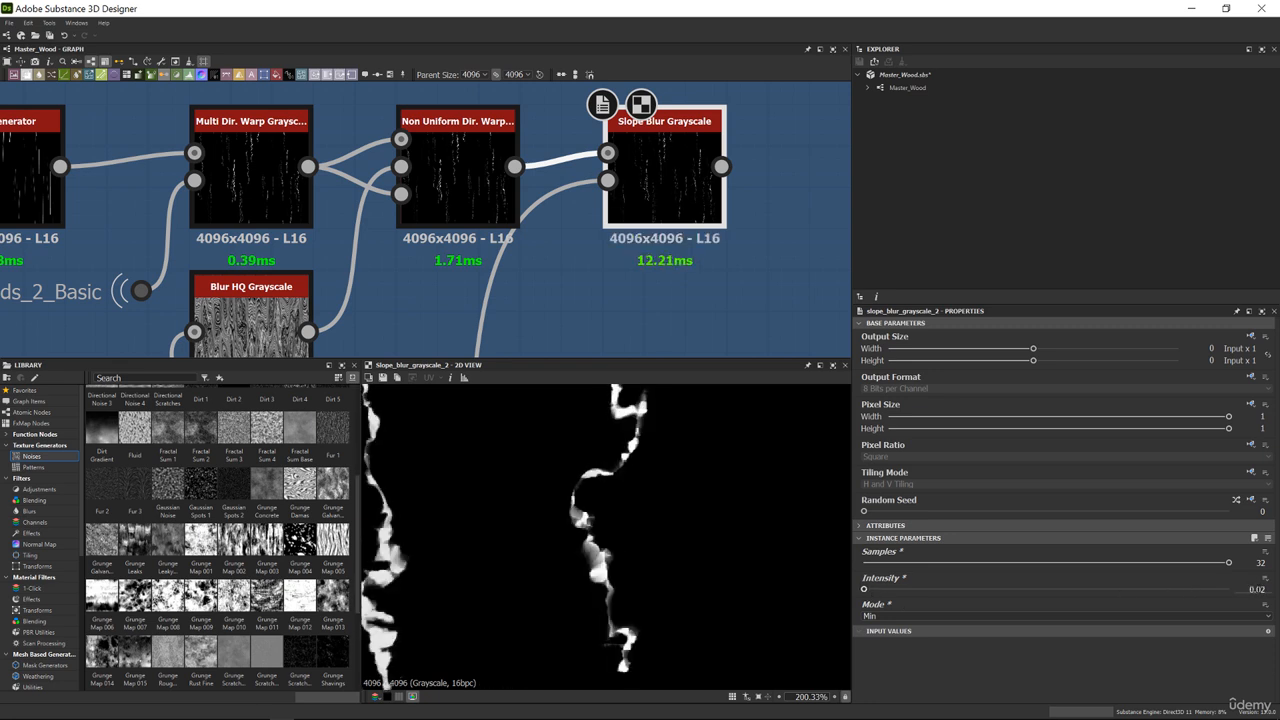
pyautogui.write('0.01')
pyautogui.press('Return')
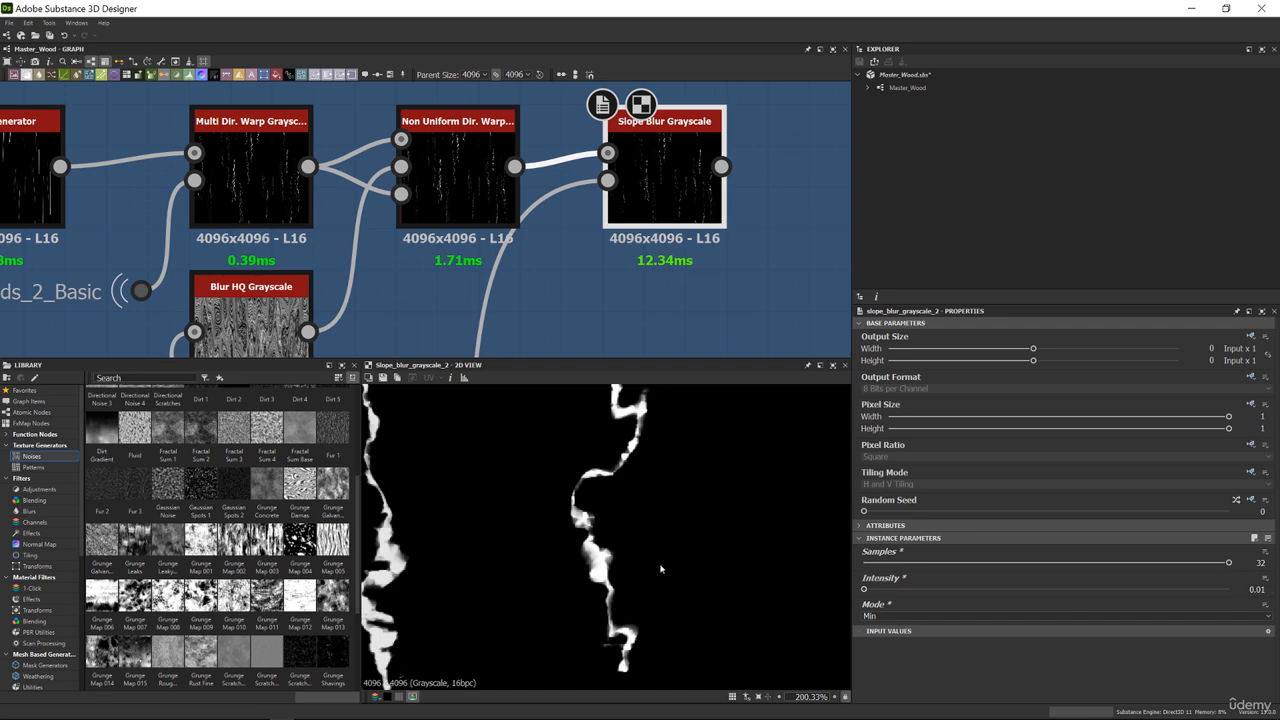
pyautogui.scroll(-5, 660, 569)
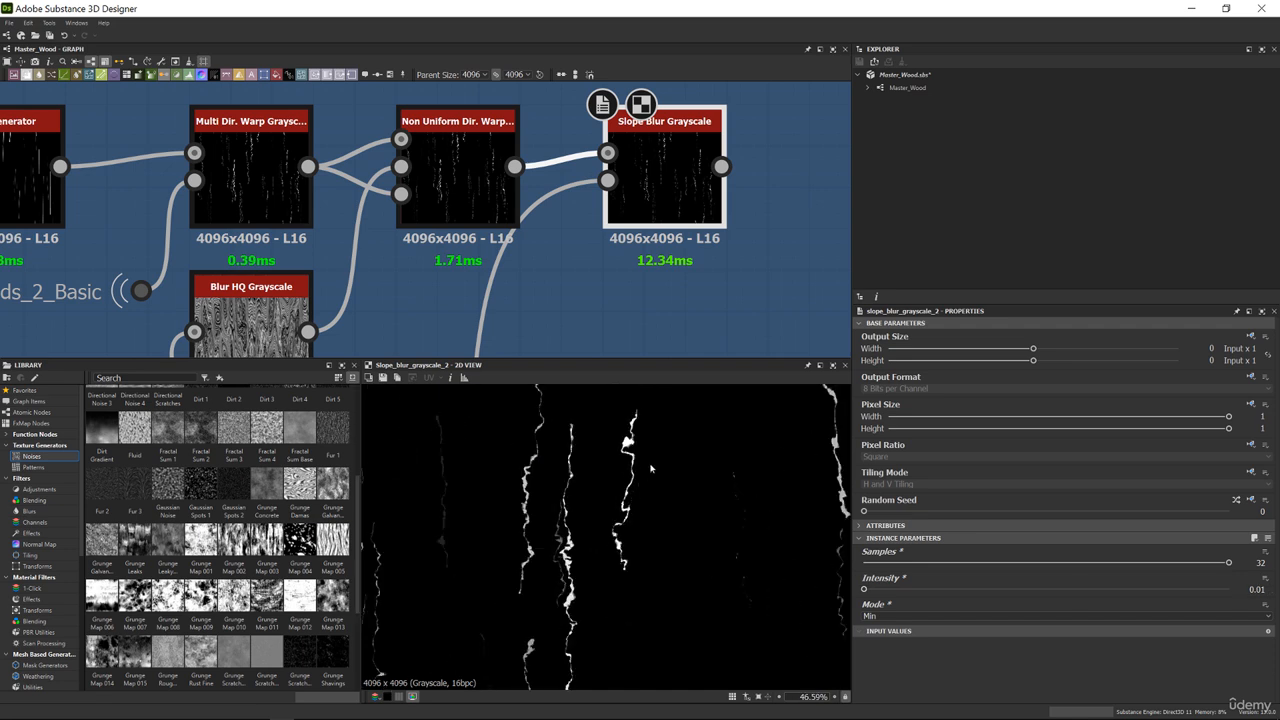
# Inspect the slope-blurred strips up close and compare them with the Histogram Range output of the grain chain
pyautogui.scroll(6, 629, 441)
pyautogui.scroll(-9, 629, 453)
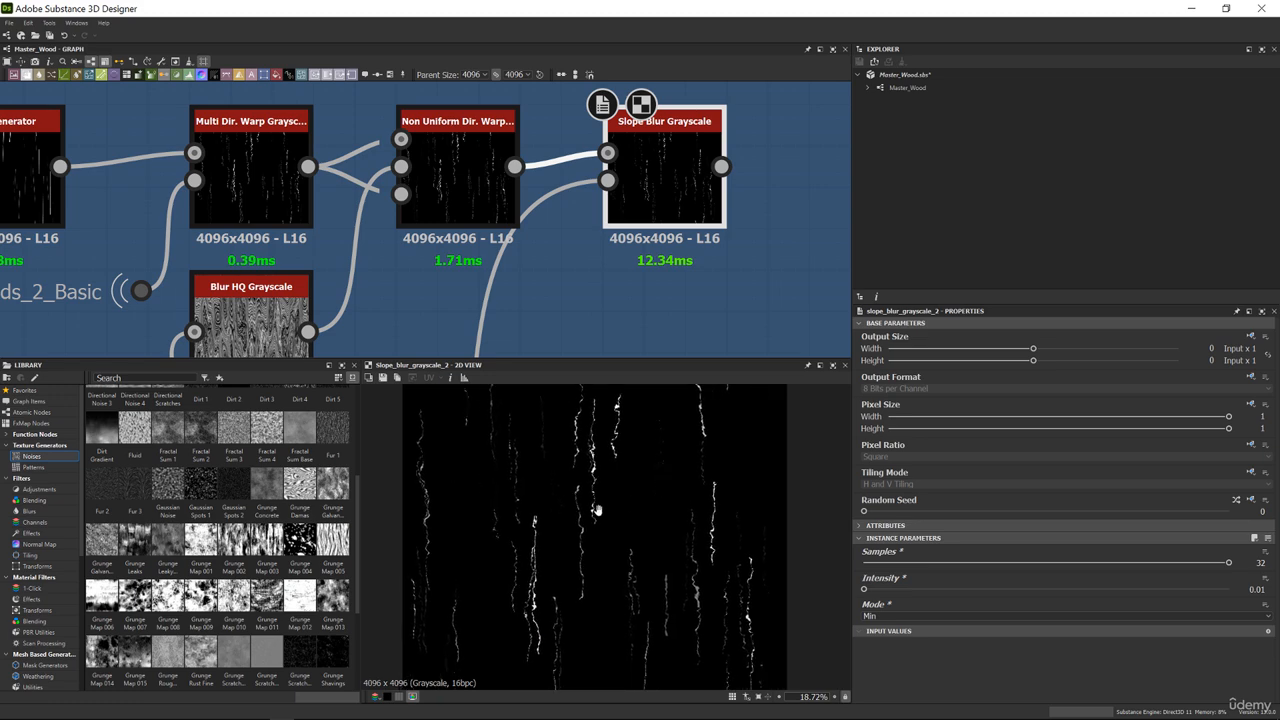
pyautogui.scroll(5, 598, 497)
pyautogui.scroll(3, 598, 487)
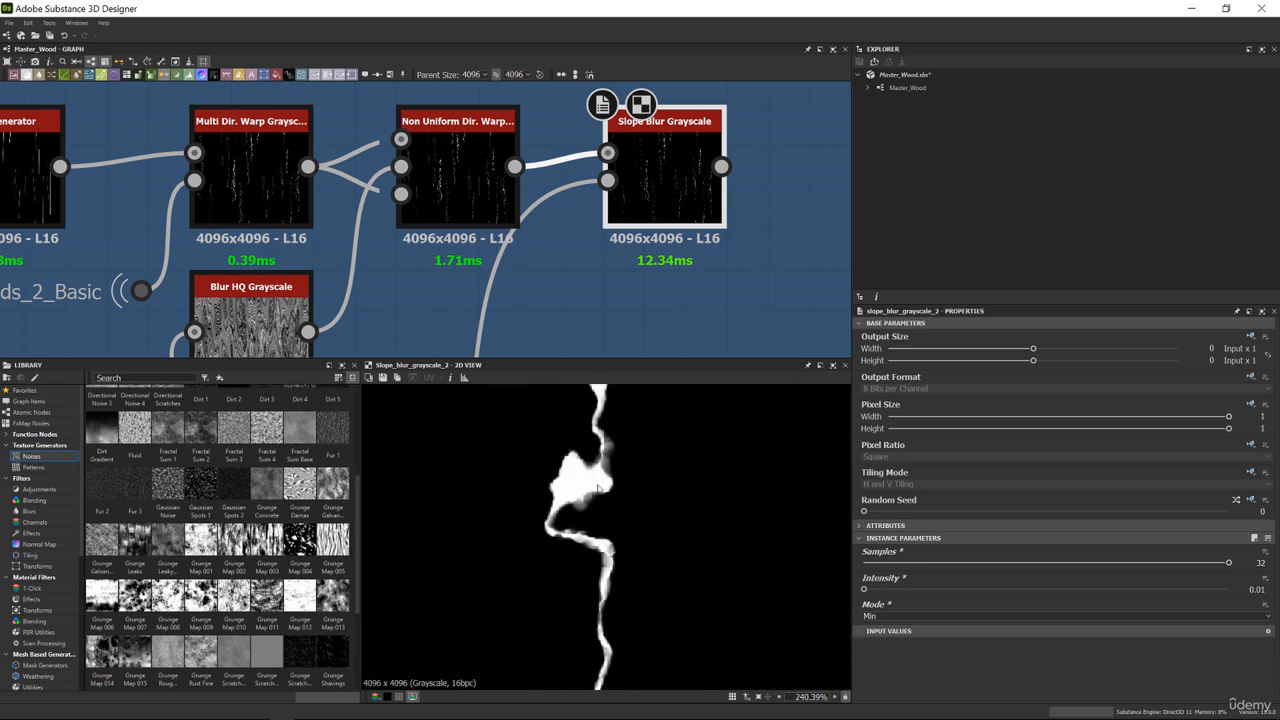
pyautogui.scroll(-5, 513, 249)
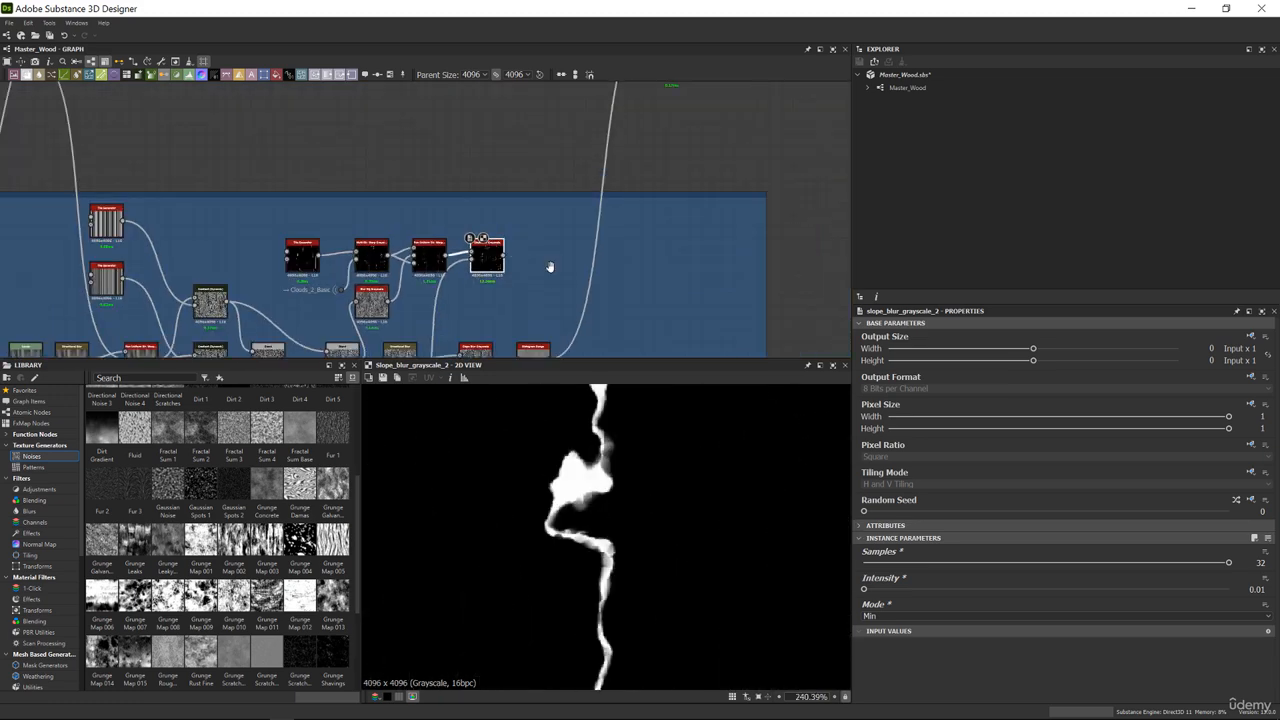
pyautogui.moveTo(549, 267); pyautogui.dragTo(530, 199, button='middle')
pyautogui.click(520, 295)
pyautogui.scroll(-4, 624, 461)
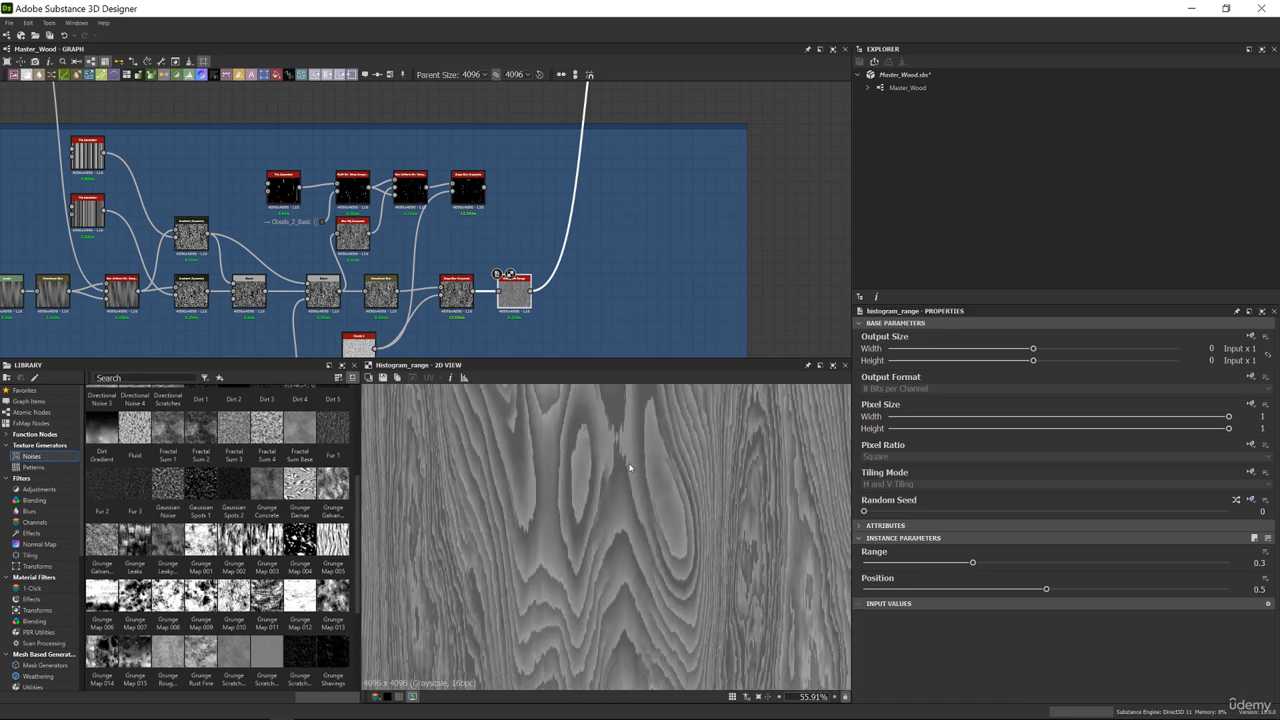
# Add a Blend node after the Histogram Range at the end of the grain chain
pyautogui.moveTo(543, 304); pyautogui.dragTo(533, 318, button='middle')
pyautogui.scroll(2, 510, 318)
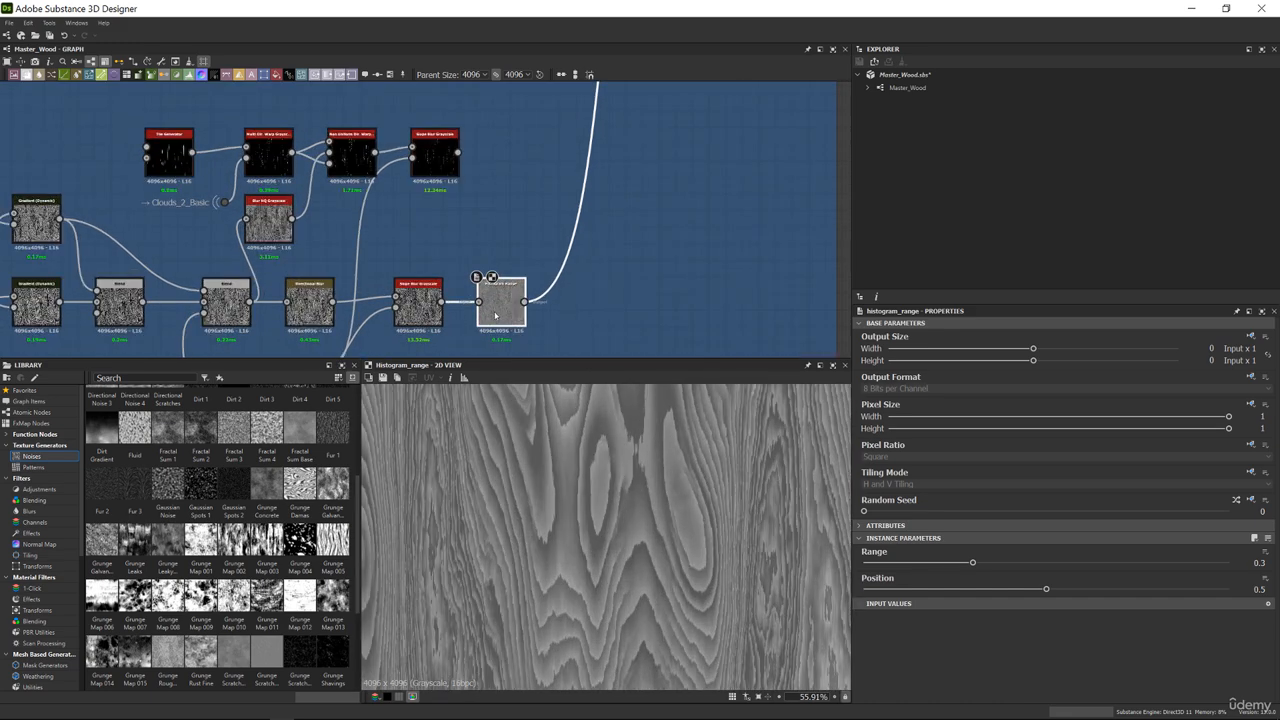
pyautogui.press('space')
pyautogui.write('blen')
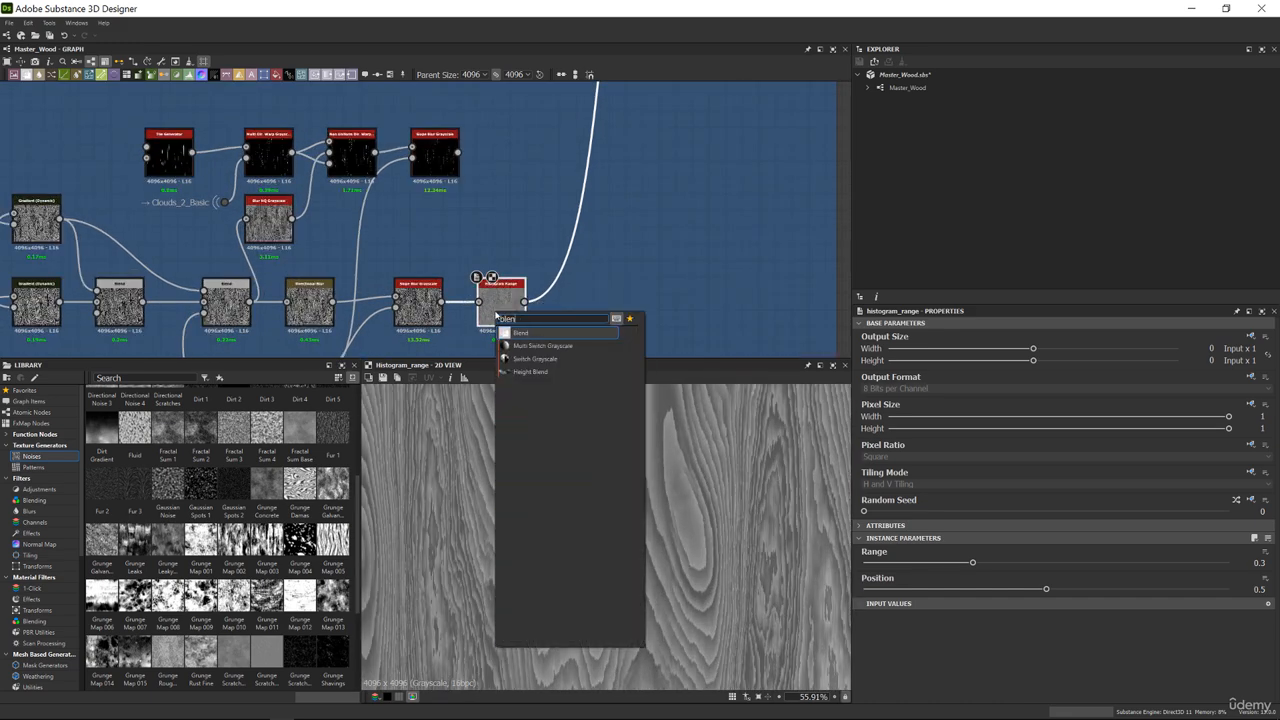
pyautogui.write('d')
pyautogui.press('Return')
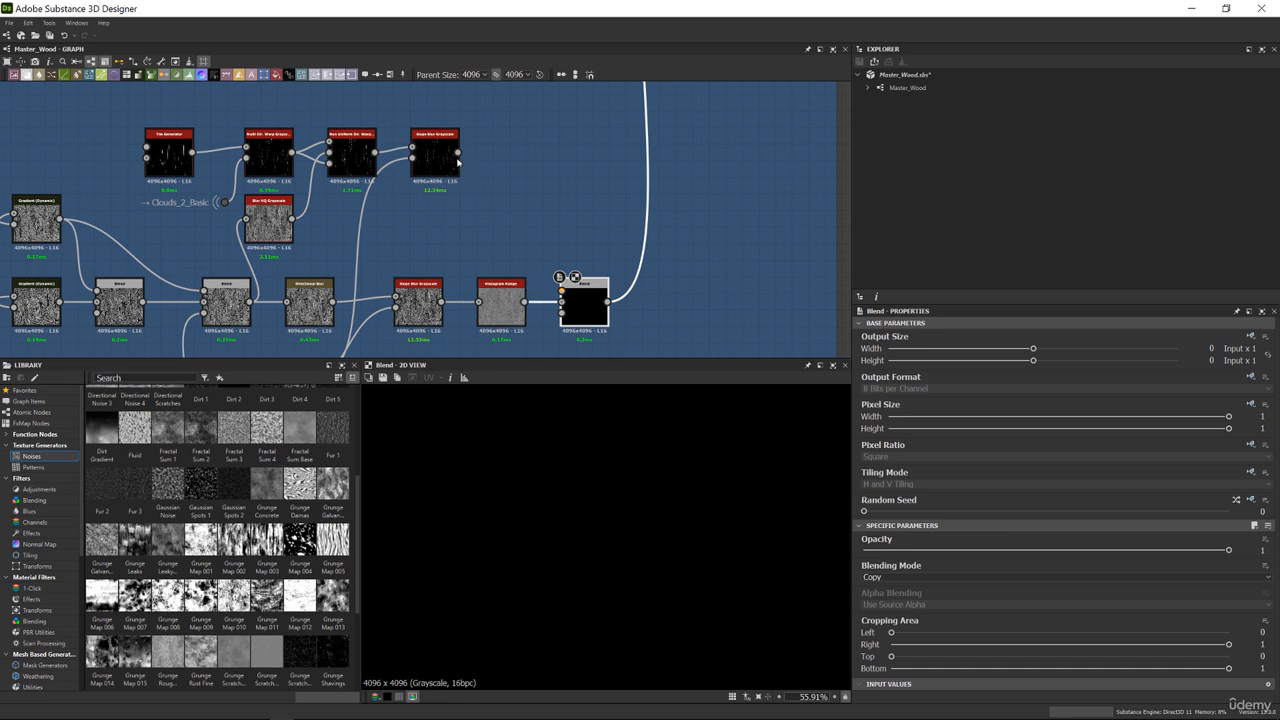
# Set the thin-strip Tile Generator's Random Seed to 3 while previewing the final Slope Blur Grayscale output
pyautogui.doubleClick(452, 158)
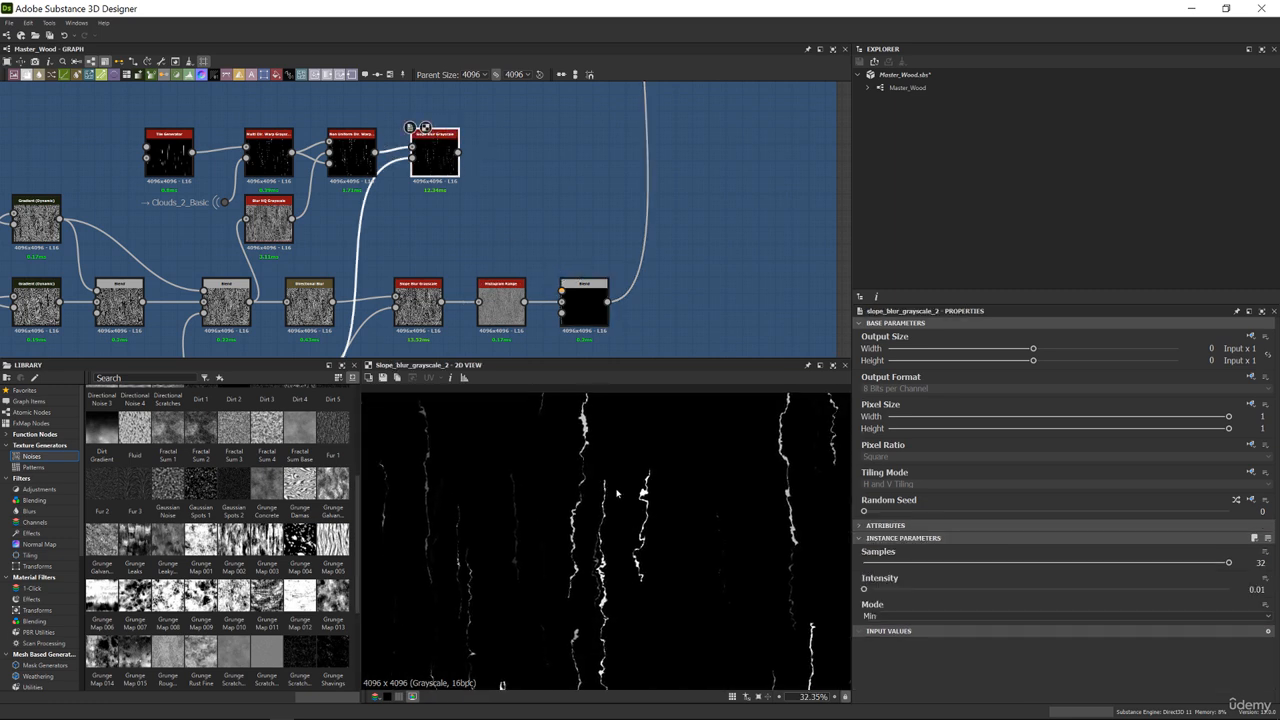
pyautogui.scroll(1, 616, 490)
pyautogui.scroll(-1, 664, 515)
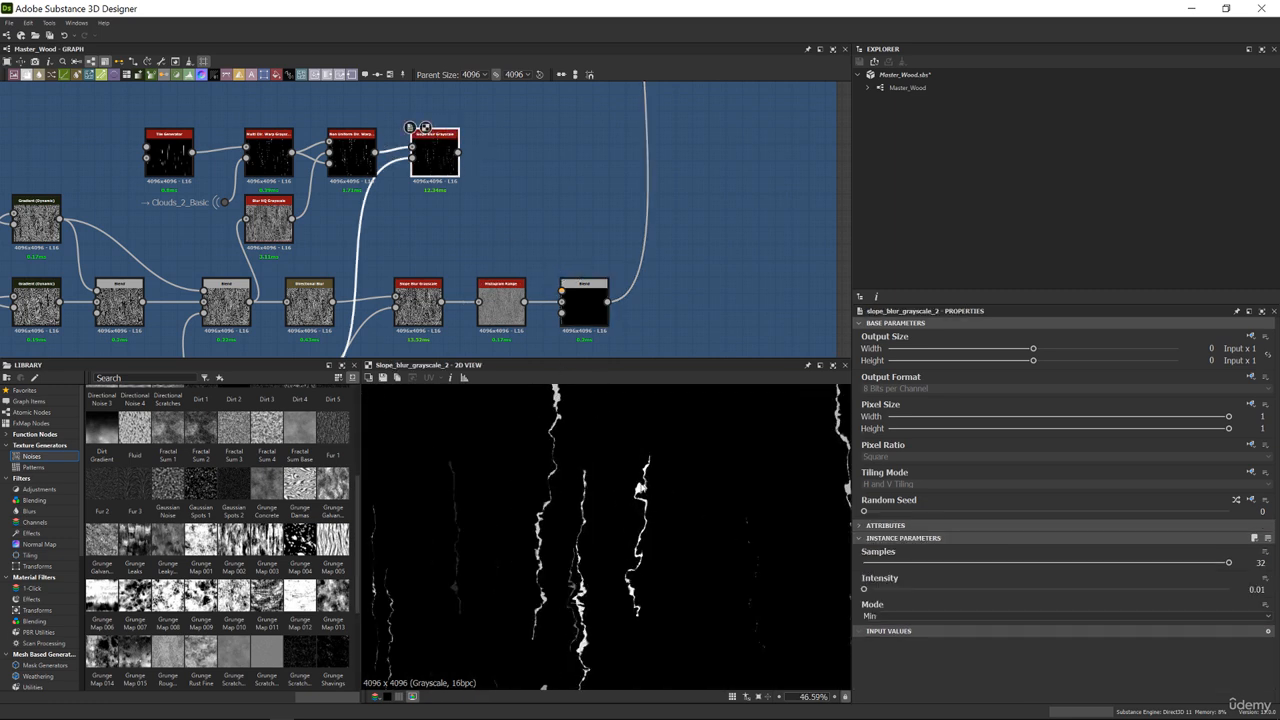
pyautogui.click(186, 174)
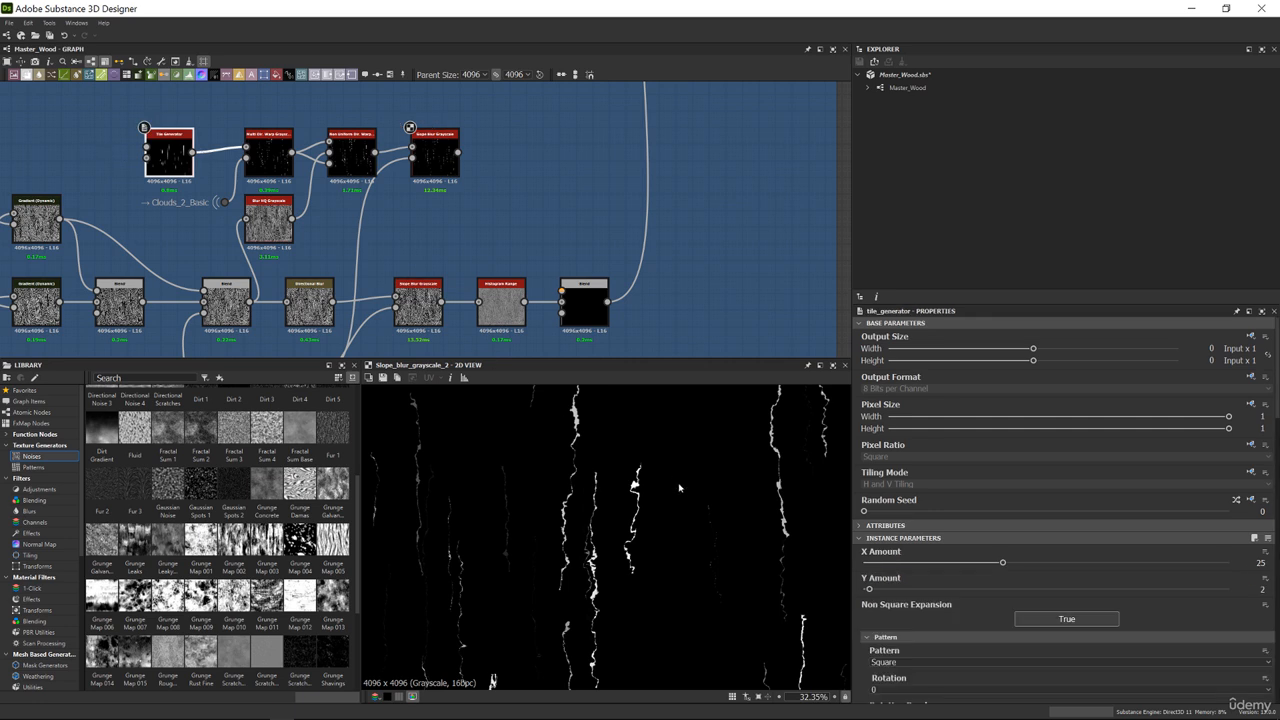
pyautogui.scroll(-4, 670, 454)
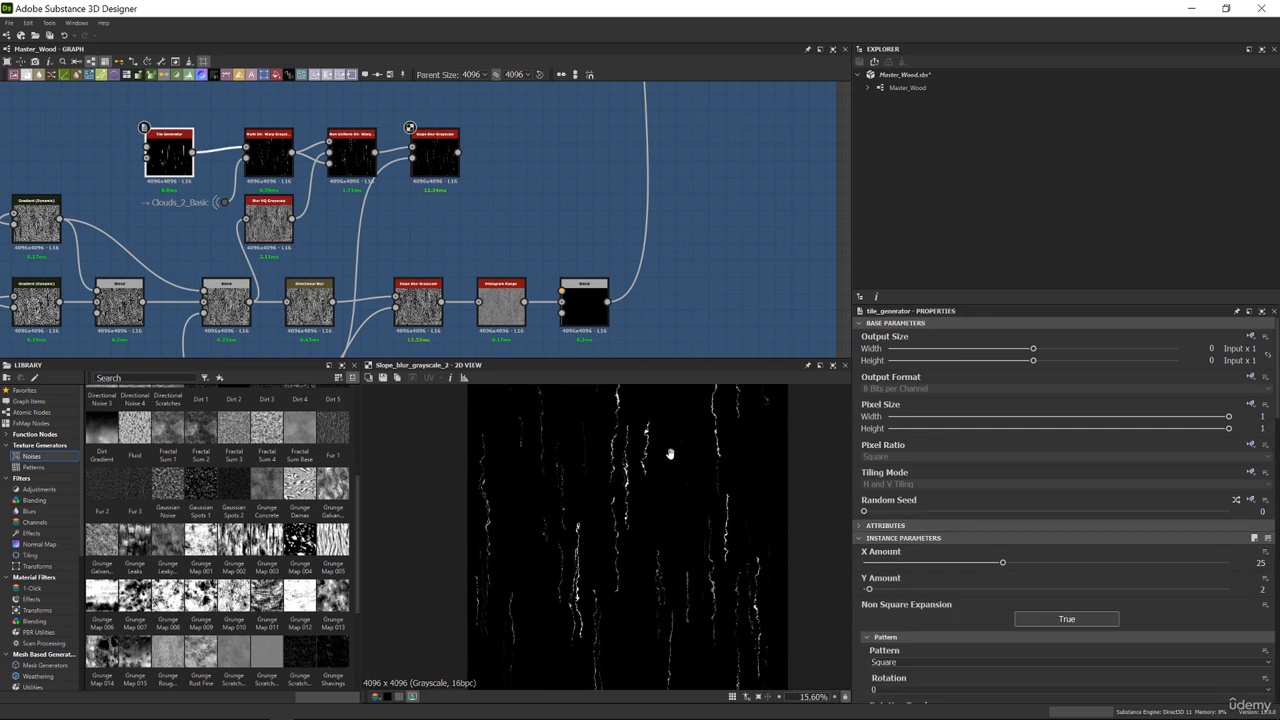
pyautogui.moveTo(868, 511); pyautogui.dragTo(971, 512)
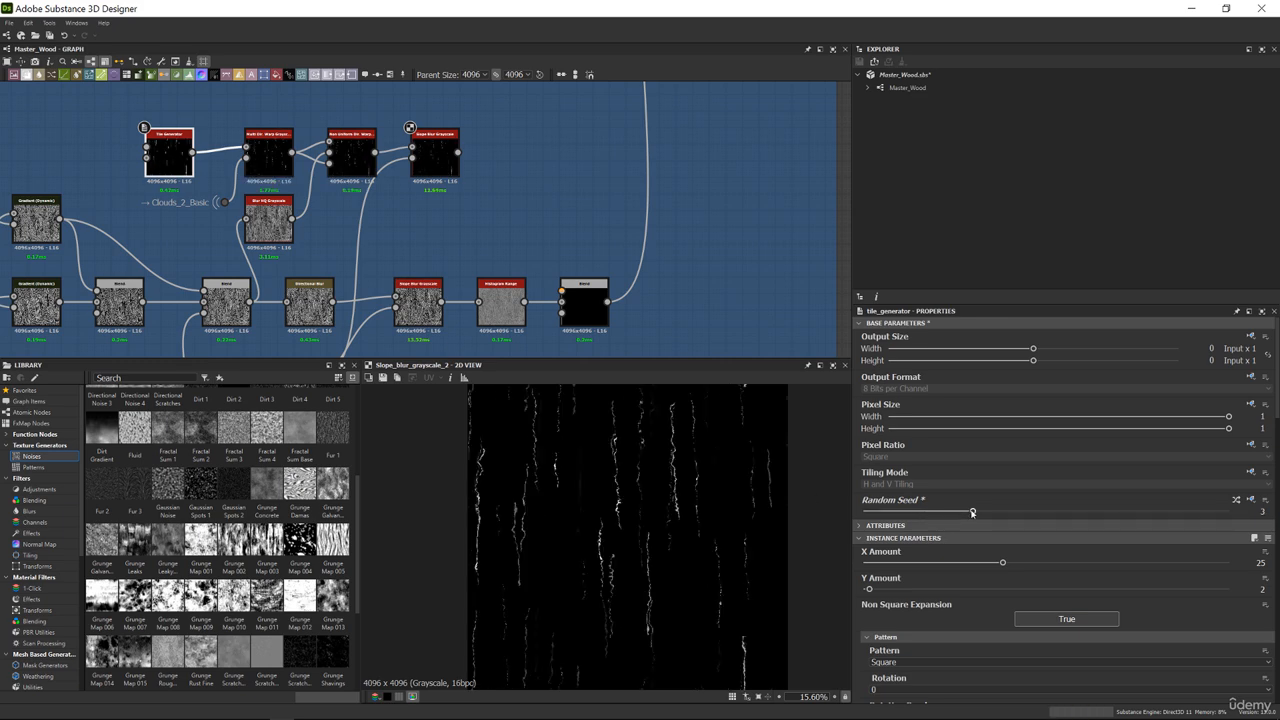
pyautogui.scroll(5, 610, 458)
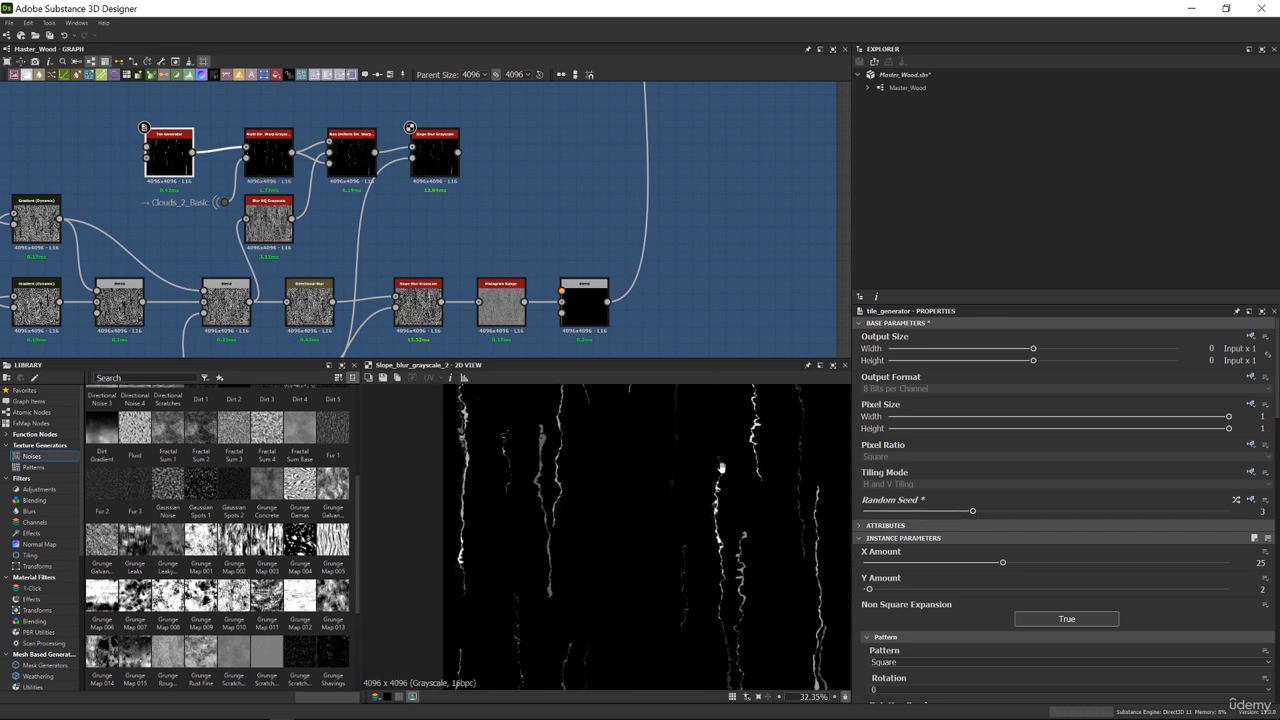
pyautogui.moveTo(736, 457); pyautogui.dragTo(661, 658, button='middle')
# Feed the crack Slope Blur Grayscale into the new Blend's foreground, keep the Copy blending mode and preview the Blend
pyautogui.moveTo(587, 250); pyautogui.dragTo(562, 283, button='middle')
pyautogui.click(420, 189)
pyautogui.press('f')
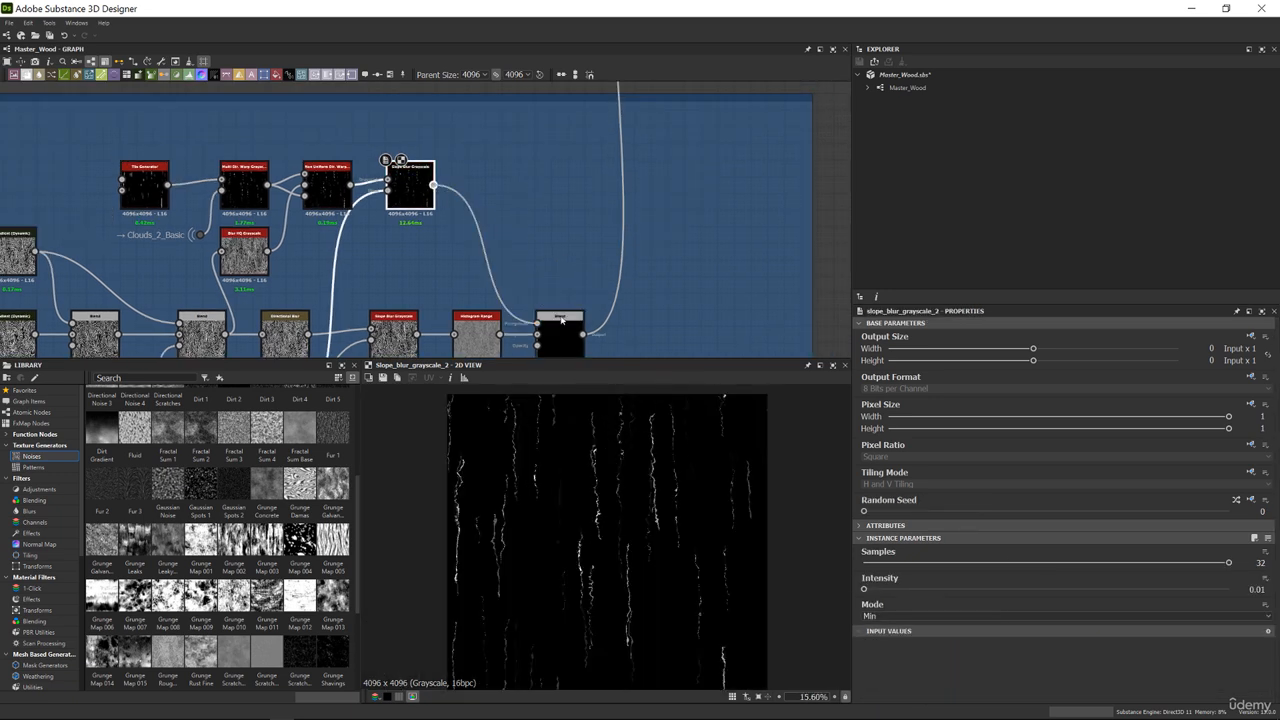
pyautogui.click(561, 319)
pyautogui.click(880, 577)
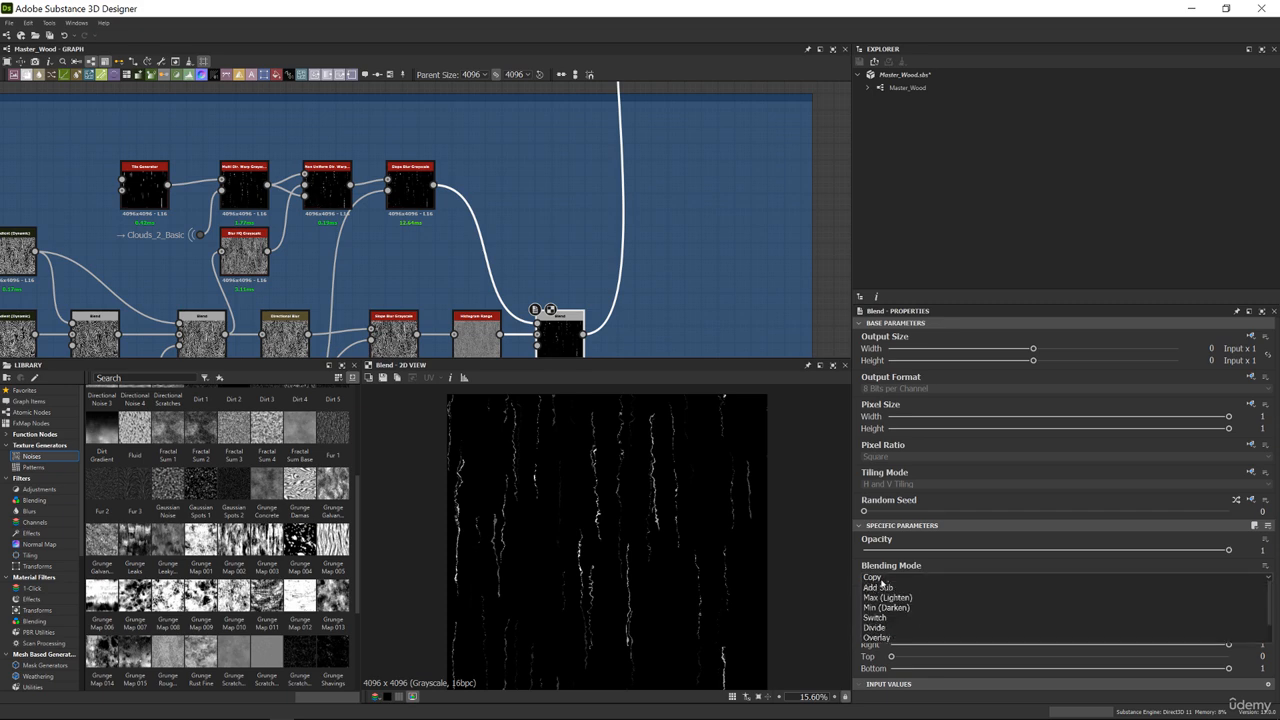
pyautogui.click(875, 583)
pyautogui.scroll(5, 659, 430)
pyautogui.moveTo(659, 430); pyautogui.dragTo(624, 463, button='middle')
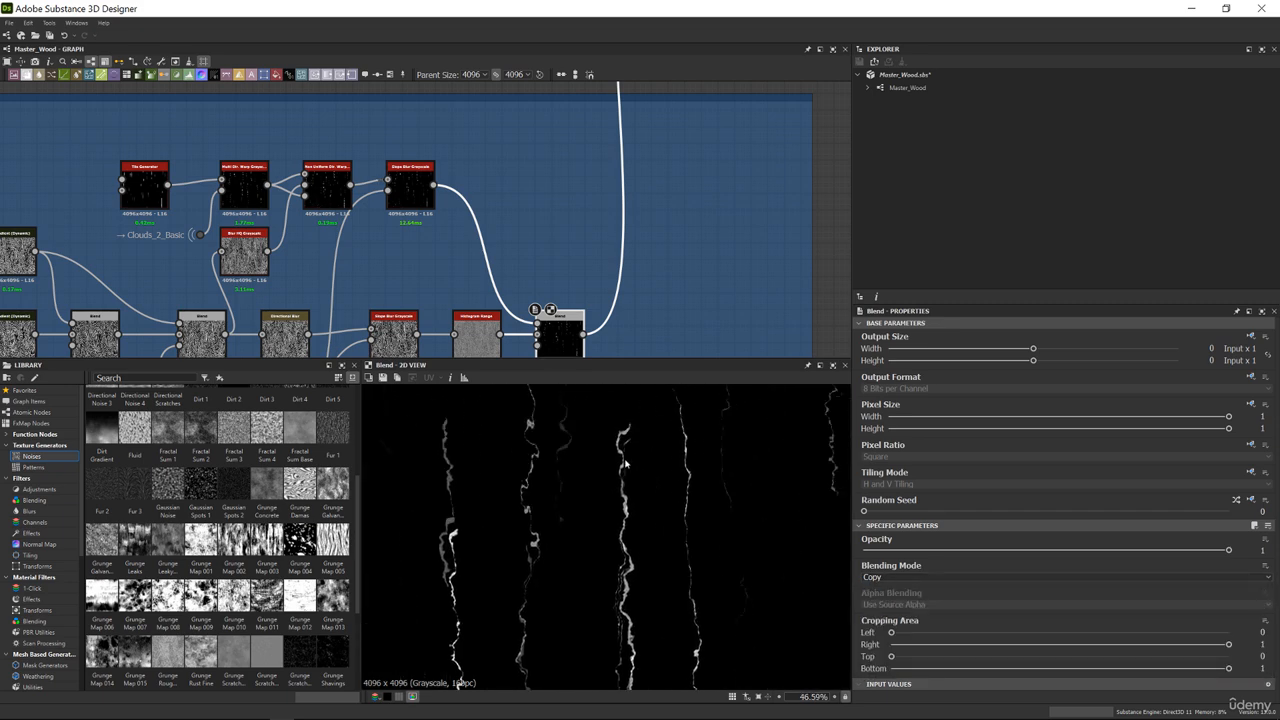
# Compare the Tile Generator and Multi Directional Warp outputs, and move the Tile Generator away from the warp to make room between them
pyautogui.moveTo(192, 192); pyautogui.dragTo(463, 254, button='middle')
pyautogui.scroll(3, 420, 240)
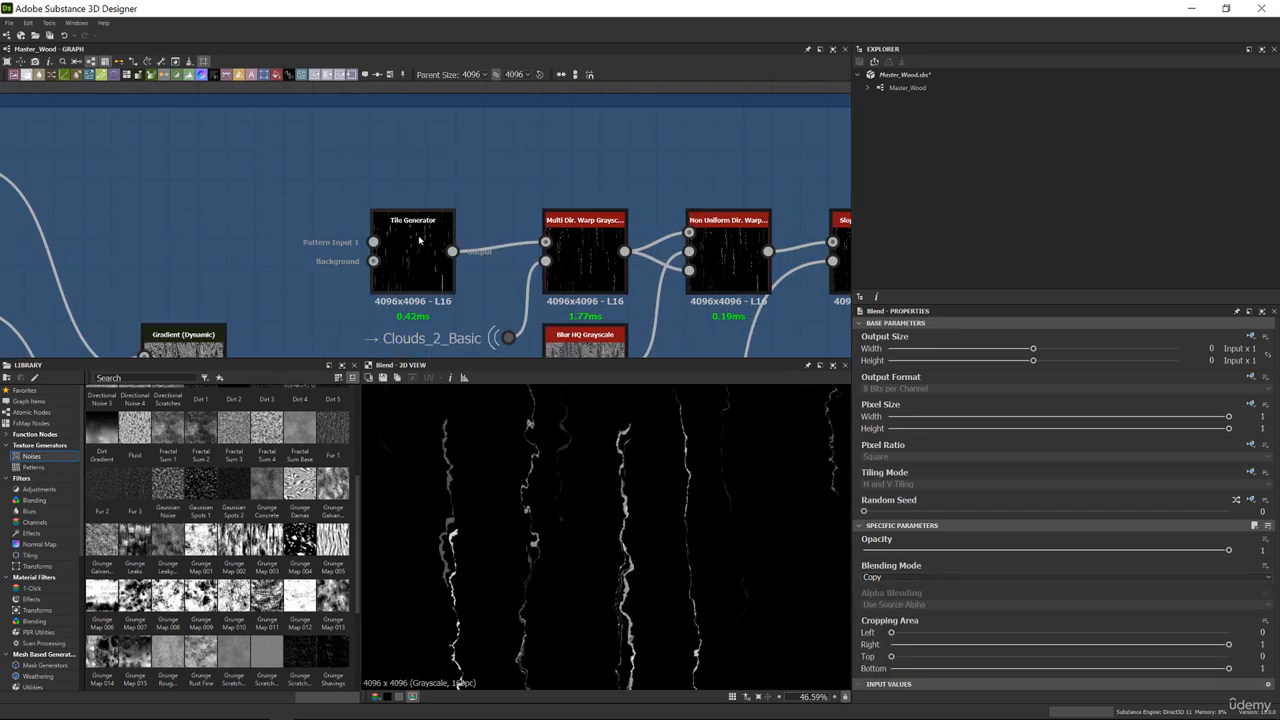
pyautogui.doubleClick(420, 241)
pyautogui.doubleClick(608, 240)
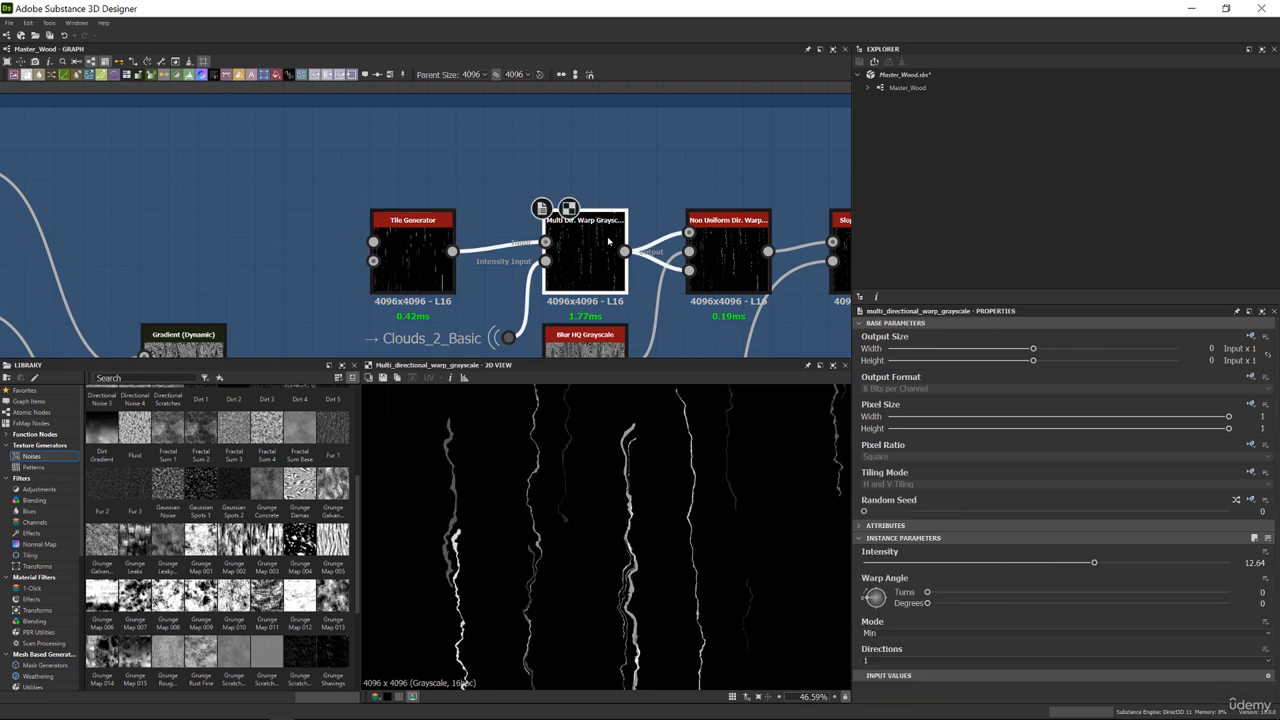
pyautogui.doubleClick(416, 234)
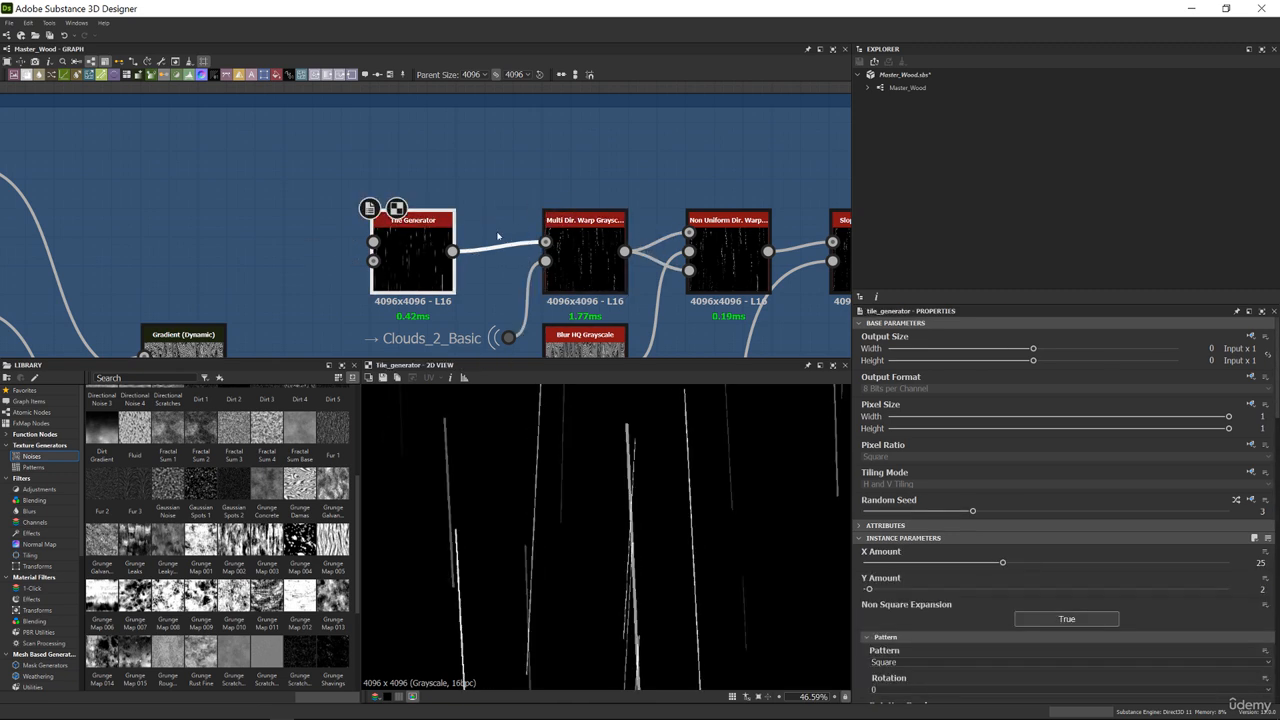
pyautogui.moveTo(432, 235); pyautogui.dragTo(209, 231)
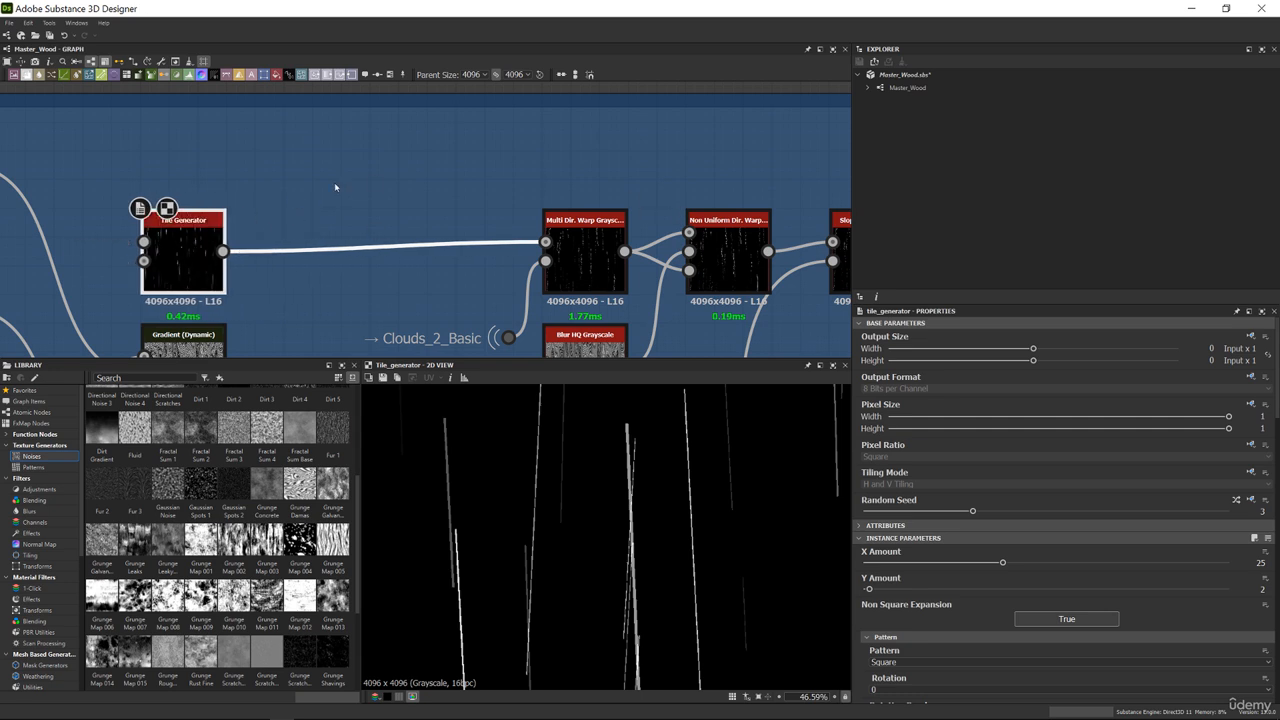
pyautogui.press('space')
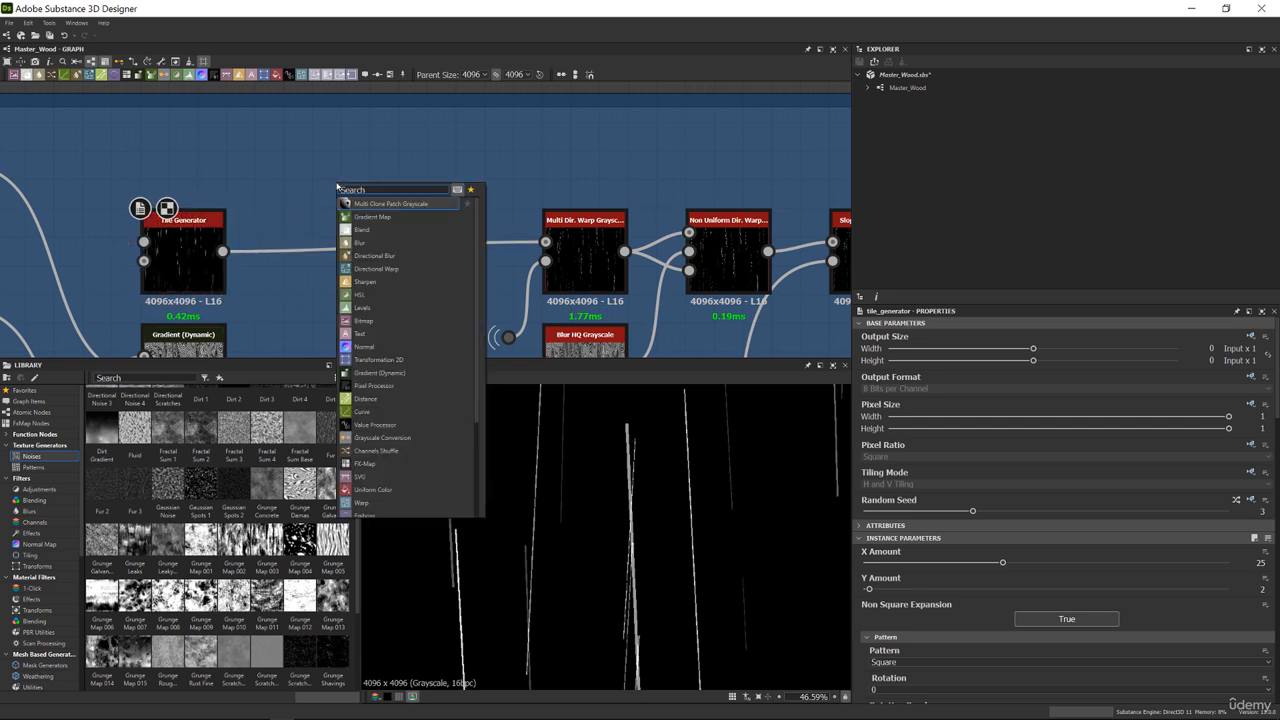
pyautogui.write('his')
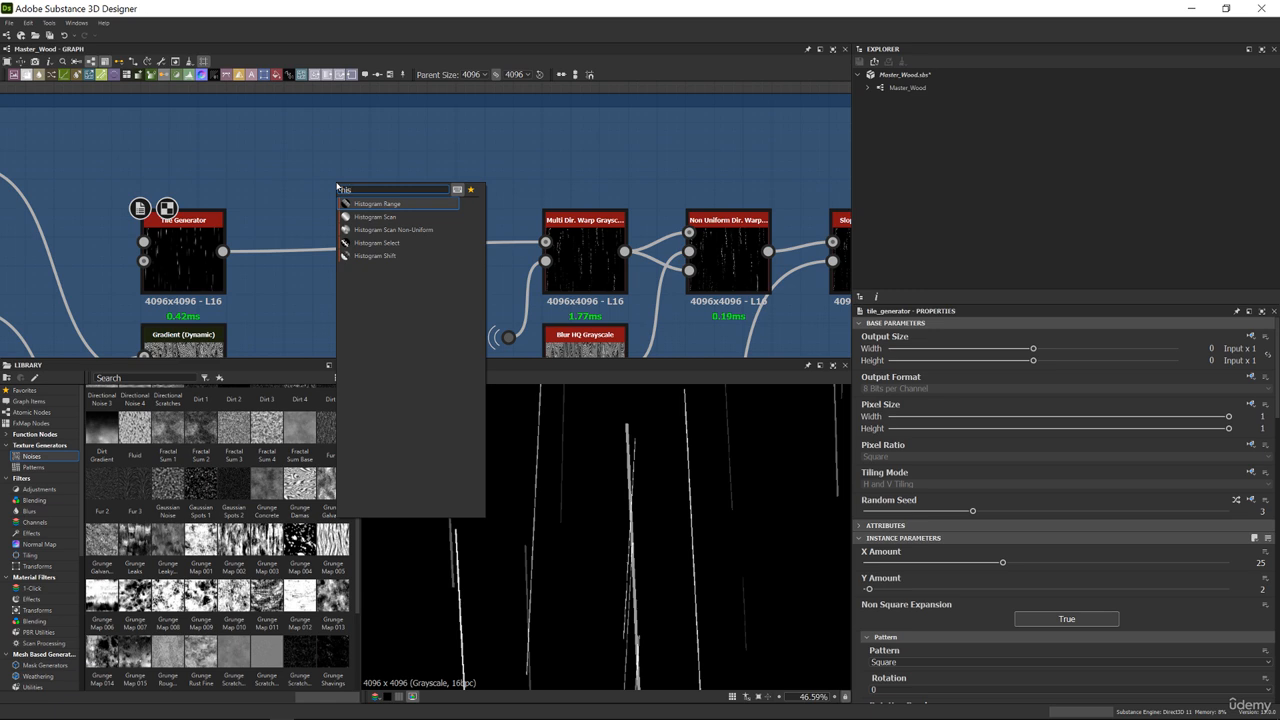
pyautogui.click(258, 181)
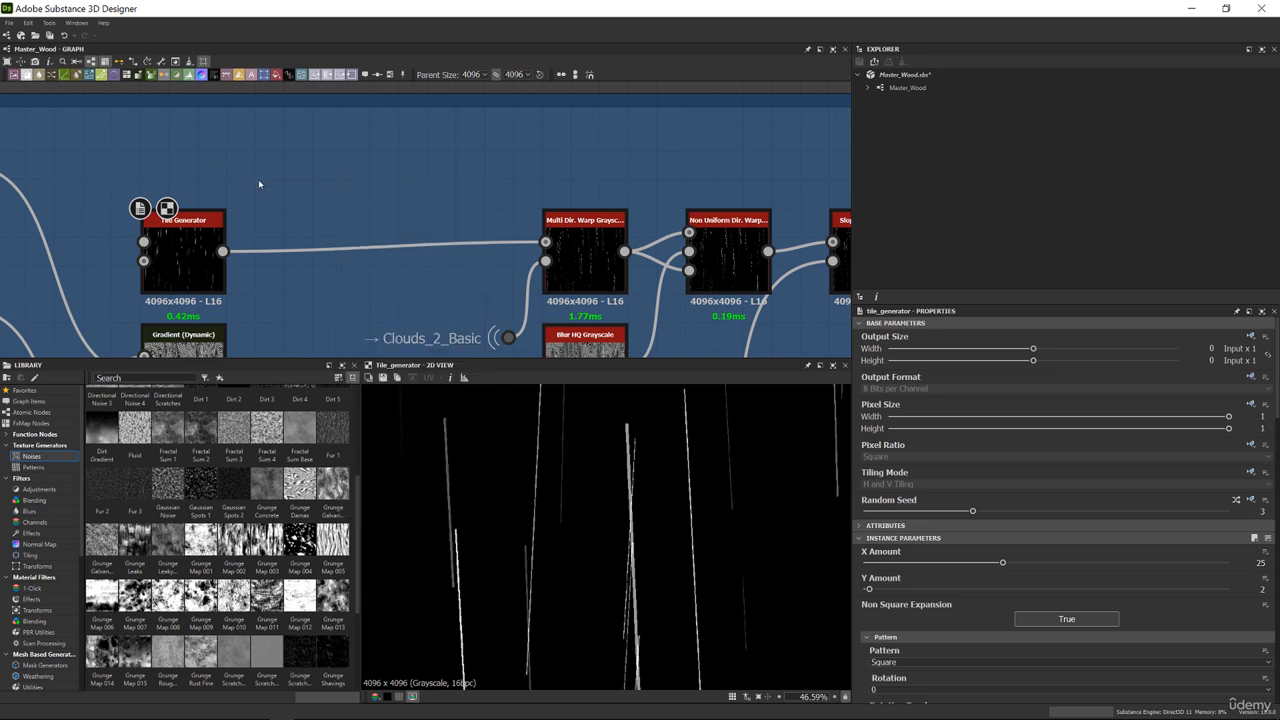
# Set the thin-strip Tile Generator's Luminance Random to 0
pyautogui.doubleClick(210, 237)
pyautogui.scroll(-15, 862, 607)
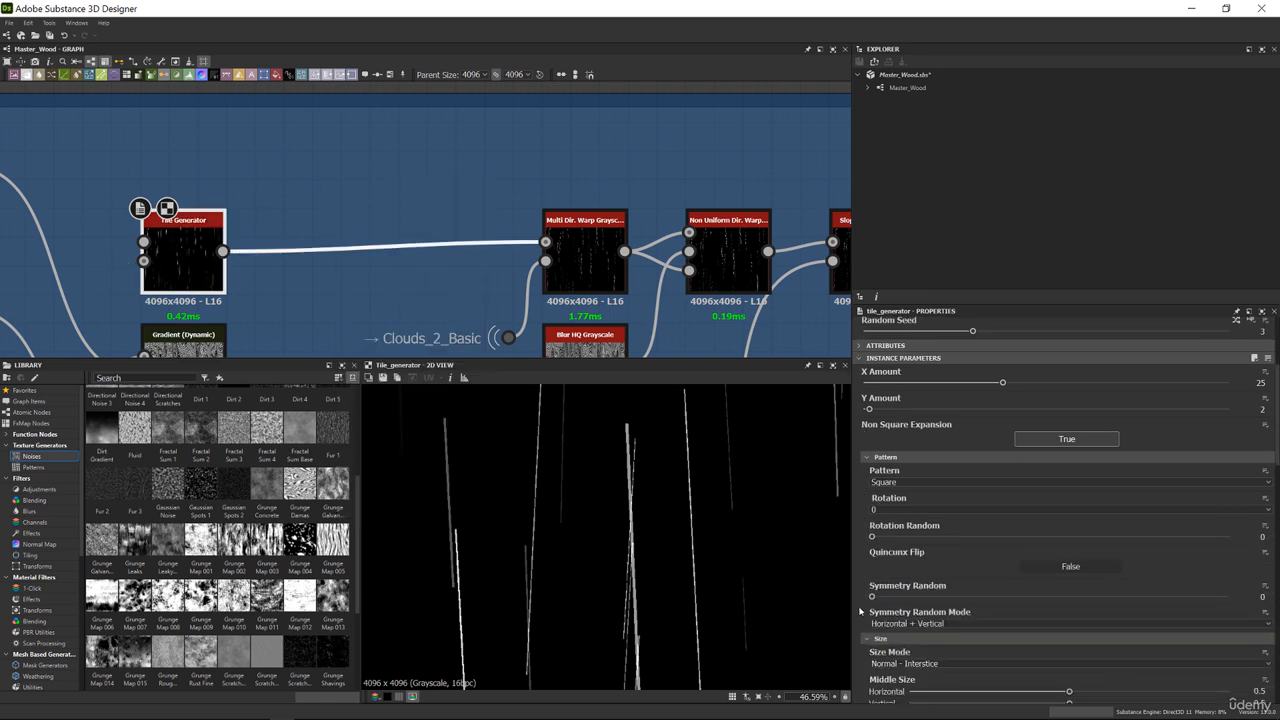
pyautogui.scroll(-2, 858, 605)
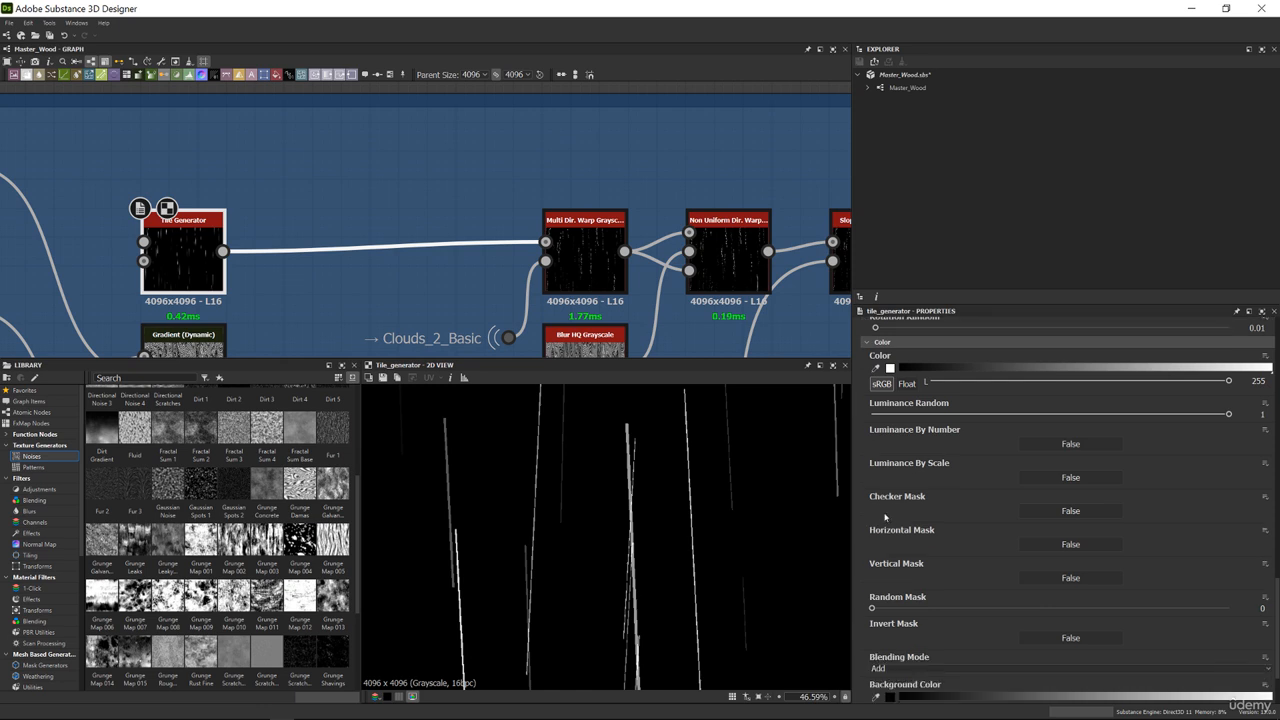
pyautogui.scroll(2, 885, 491)
pyautogui.click(886, 475)
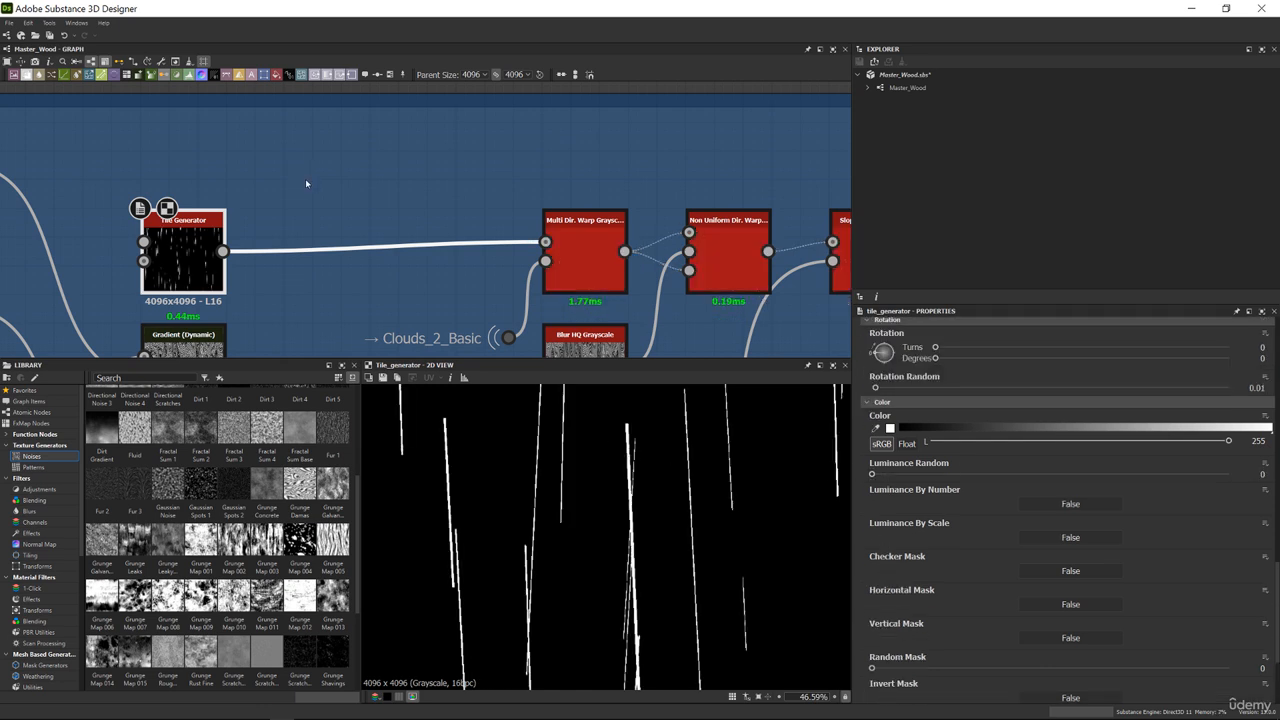
# Add a Flood Fill node fed by the thin-strip Tile Generator
pyautogui.press('space')
pyautogui.write('flo')
pyautogui.press('Return')
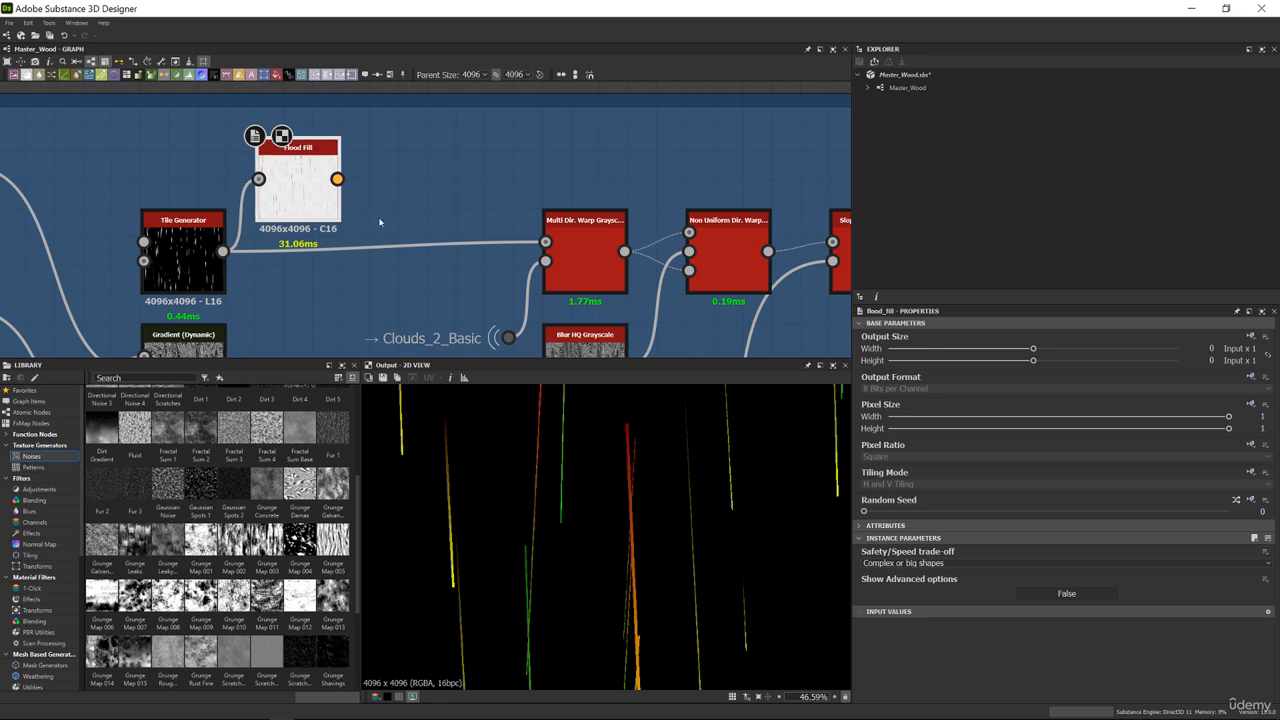
# Add a Flood Fill to Random Grayscale node connected to the Flood Fill output
pyautogui.moveTo(345, 181); pyautogui.dragTo(398, 224)
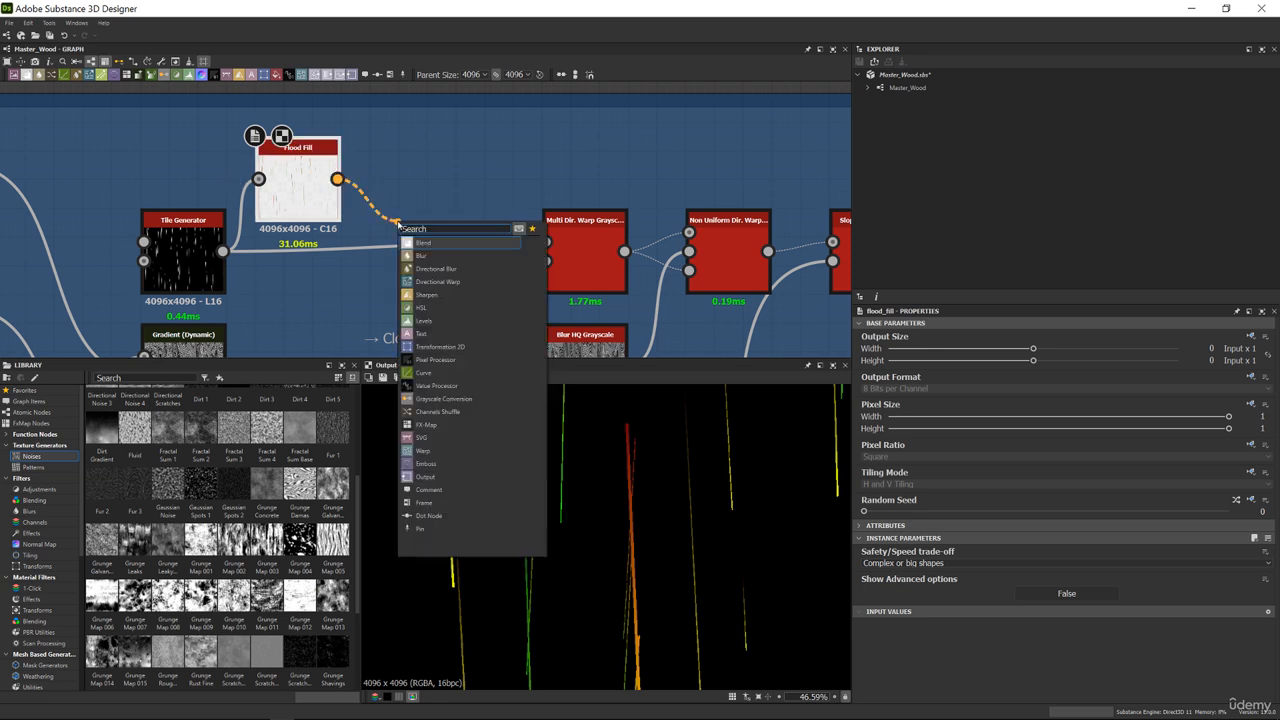
pyautogui.write('floo')
pyautogui.press('Down')
pyautogui.press('Down')
pyautogui.press('Down')
pyautogui.press('Down')
pyautogui.press('Down')
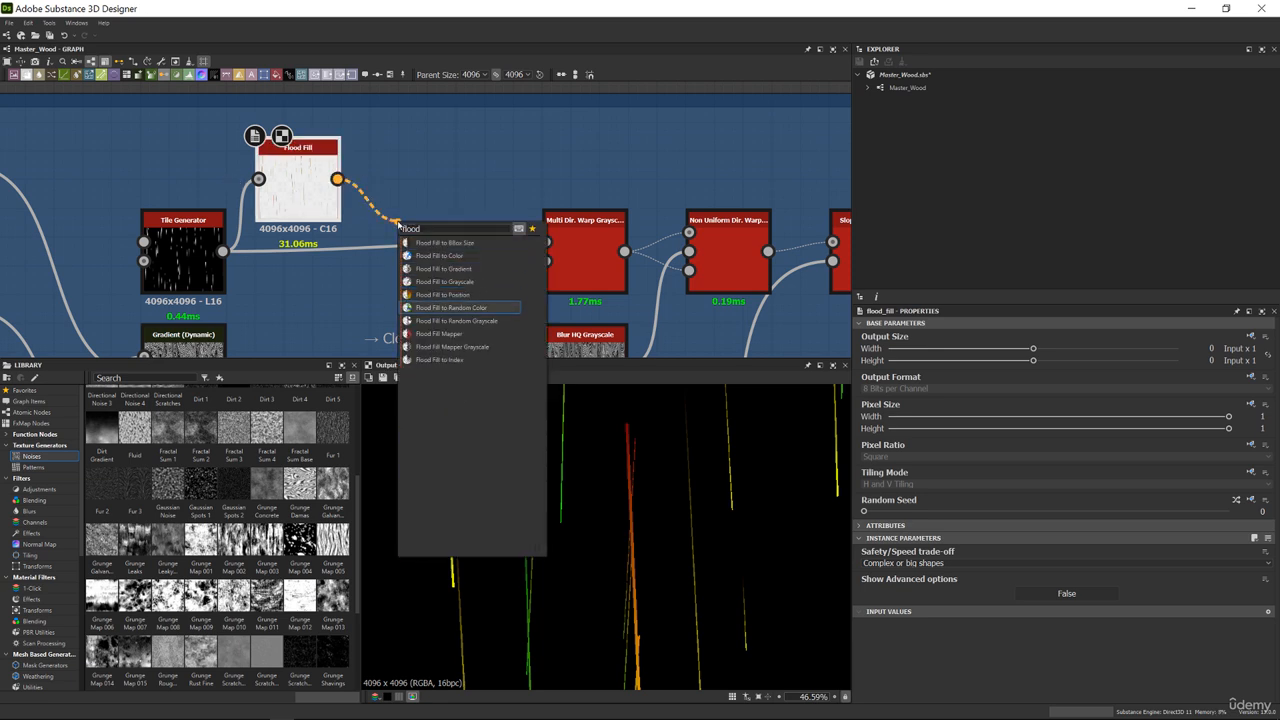
pyautogui.press('Return')
pyautogui.scroll(-1, 643, 444)
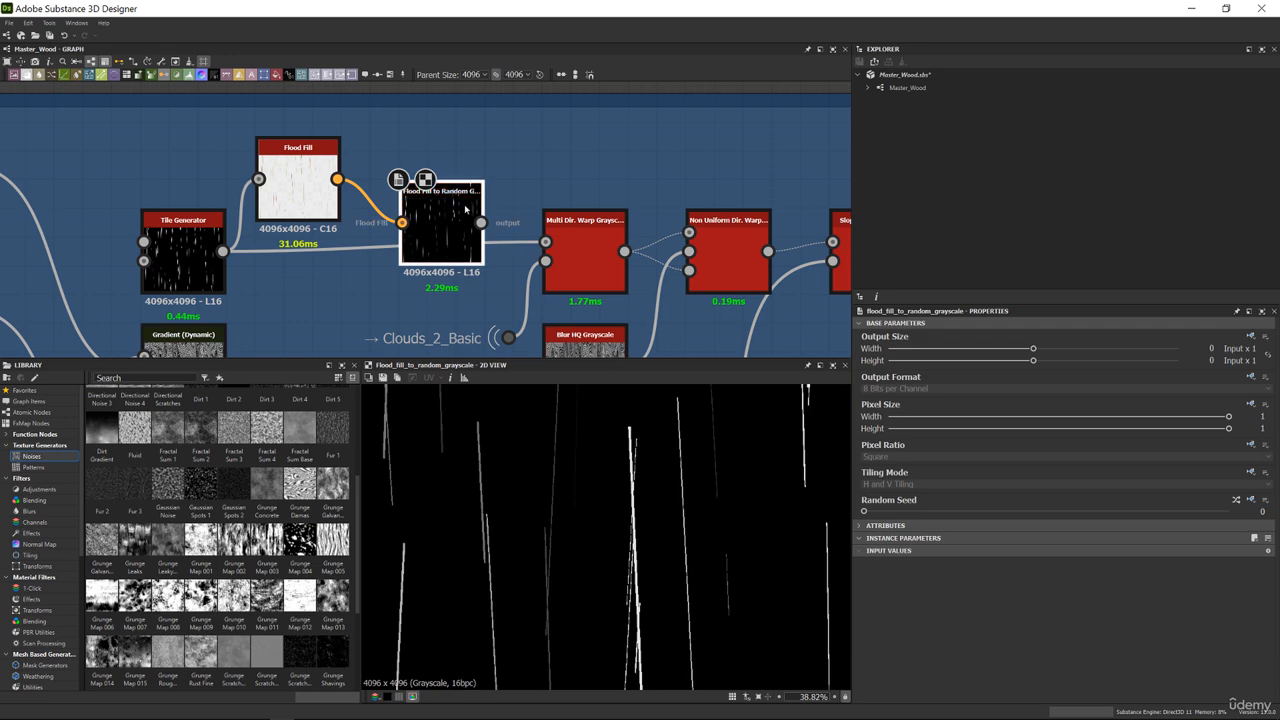
# Feed the Flood Fill to Random Grayscale into the Multi Directional Warp's main input and preview the final Slope Blur Grayscale
pyautogui.moveTo(541, 240); pyautogui.dragTo(545, 241)
pyautogui.scroll(-3, 581, 235)
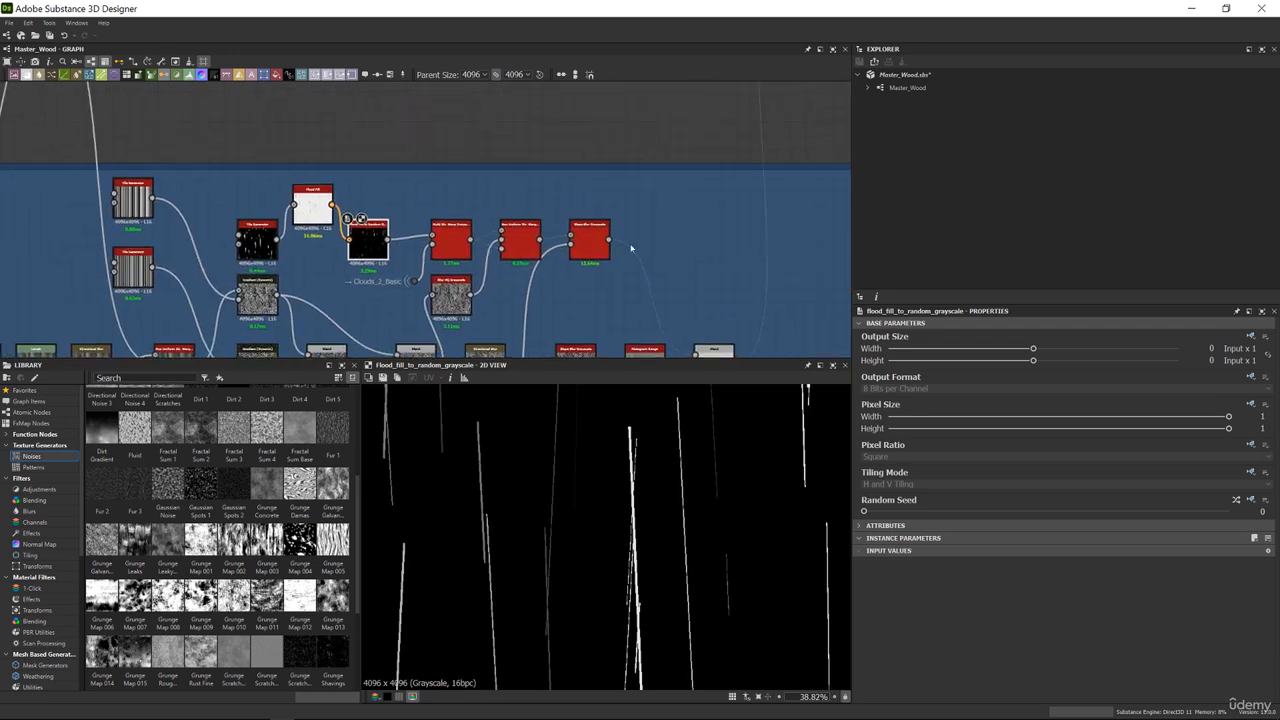
pyautogui.scroll(2, 581, 235)
pyautogui.doubleClick(581, 235)
pyautogui.scroll(3, 656, 466)
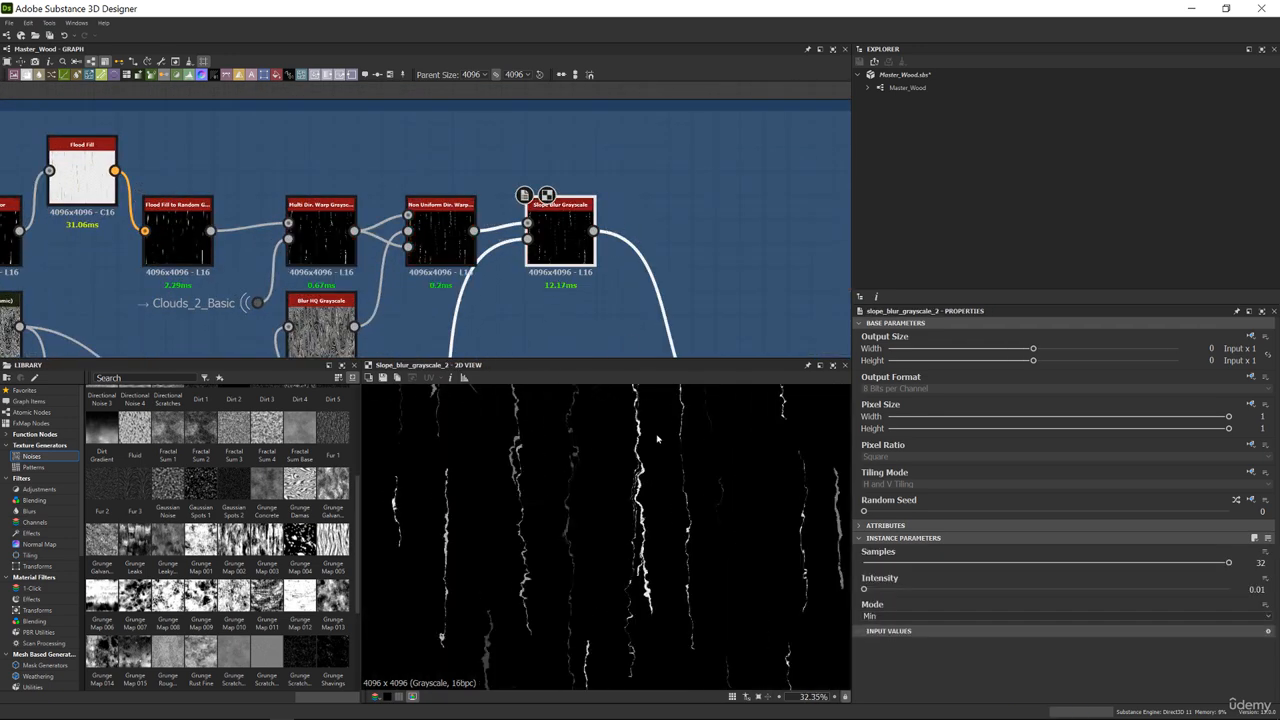
pyautogui.moveTo(641, 481); pyautogui.dragTo(632, 557, button='middle')
# Move the Flood Fill to Random Grayscale node lower and add a Flood Fill to Gradient above it, fed by the Flood Fill
pyautogui.moveTo(503, 202); pyautogui.dragTo(708, 243, button='middle')
pyautogui.scroll(3, 374, 256)
pyautogui.moveTo(374, 256); pyautogui.dragTo(537, 257, button='middle')
pyautogui.moveTo(537, 257); pyautogui.dragTo(516, 298)
pyautogui.click(539, 158)
pyautogui.press('space')
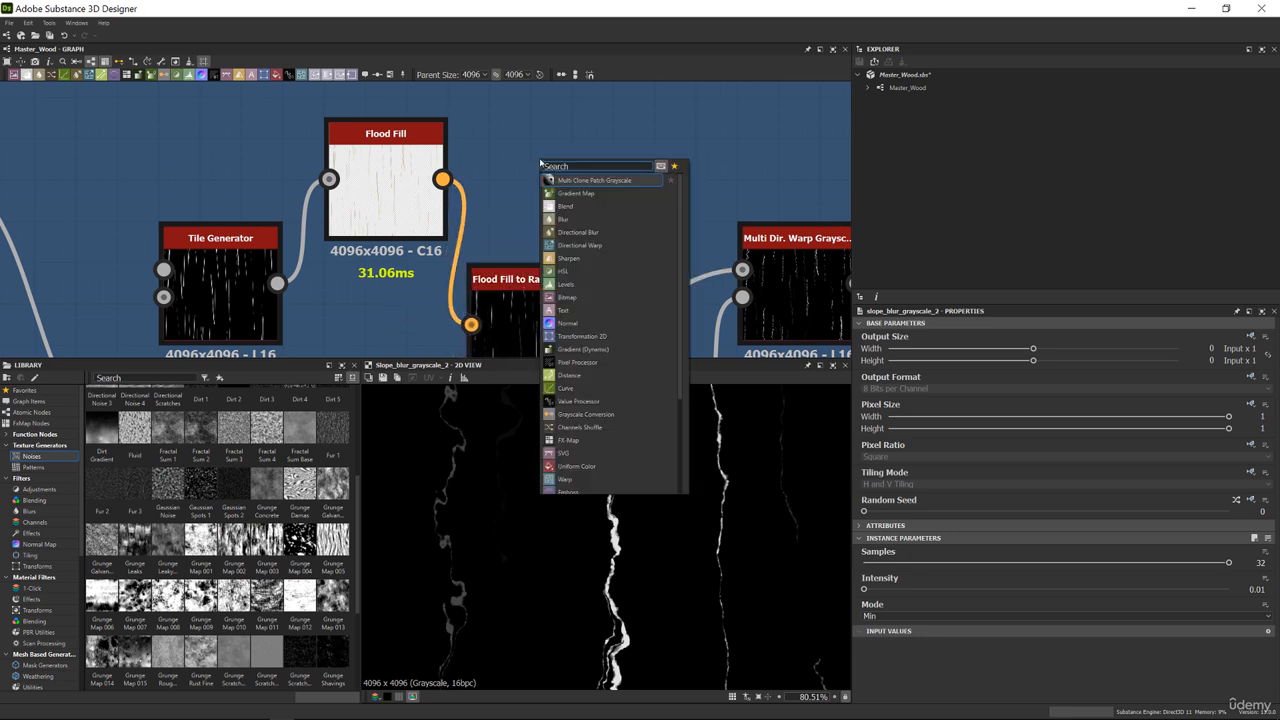
pyautogui.write('flo')
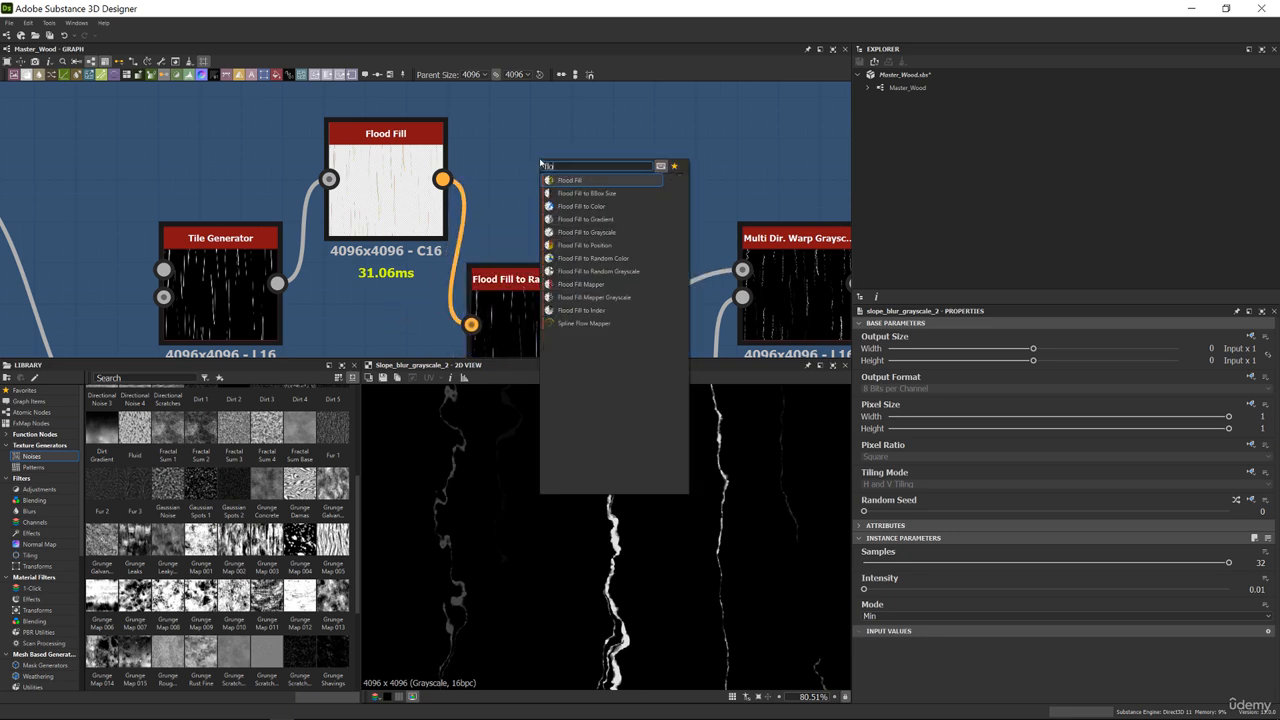
pyautogui.press('Down')
pyautogui.press('Down')
pyautogui.press('Down')
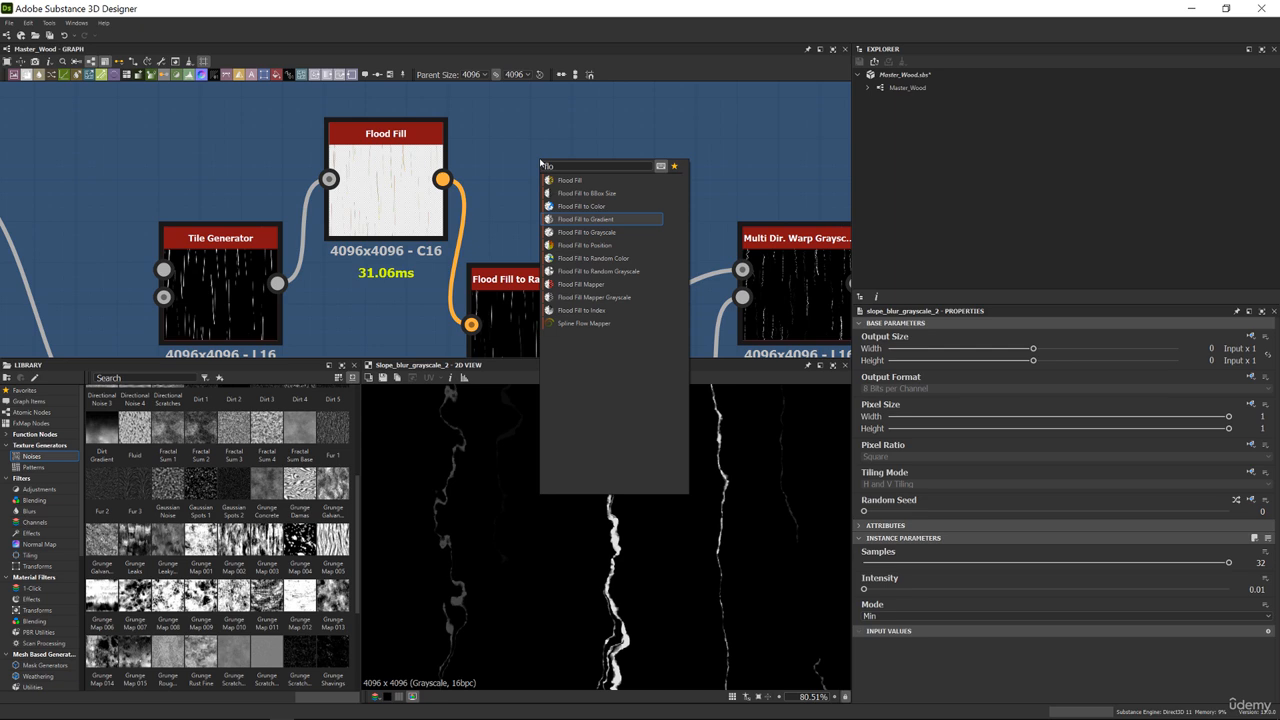
pyautogui.press('Return')
pyautogui.moveTo(442, 179); pyautogui.dragTo(494, 132)
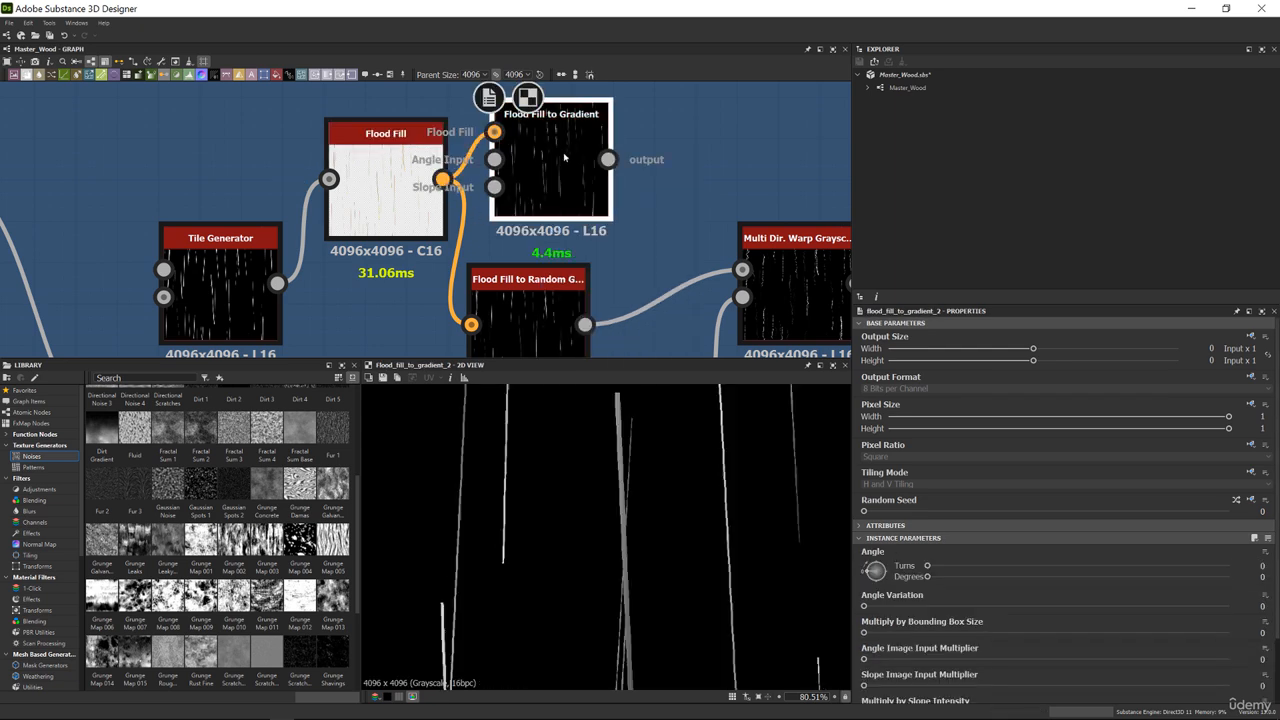
# Set the Flood Fill to Gradient's Angle Variation to 1 and check the resulting strips
pyautogui.moveTo(888, 603); pyautogui.dragTo(1232, 605)
pyautogui.scroll(-8, 600, 498)
pyautogui.scroll(3, 600, 498)
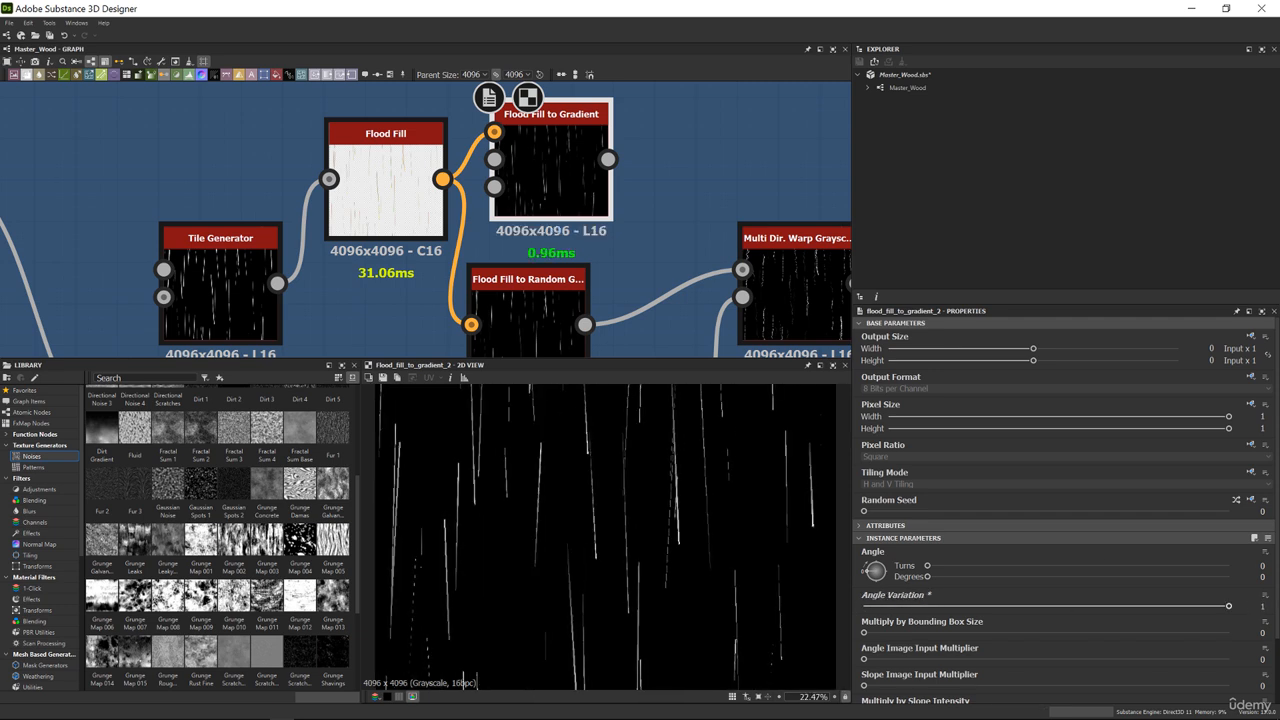
pyautogui.scroll(-2, 631, 527)
pyautogui.scroll(1, 567, 507)
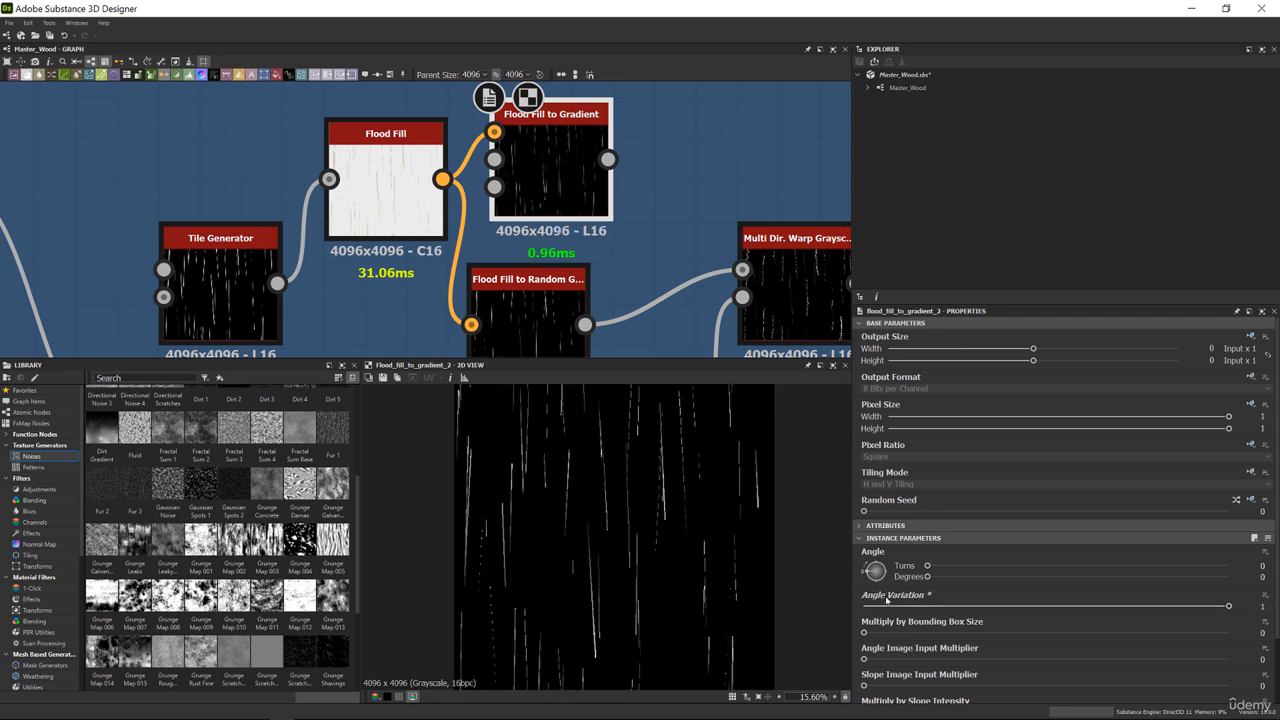
pyautogui.scroll(-3, 640, 240)
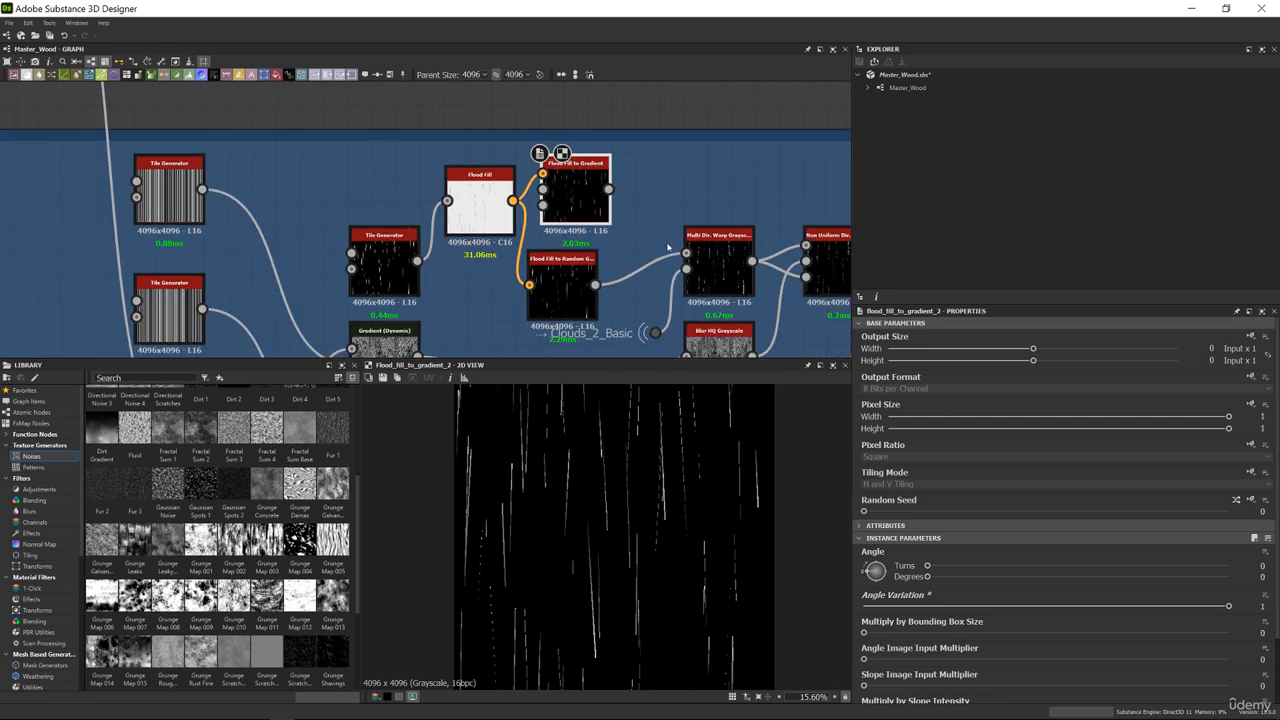
# Move the warp, blur and Slope Blur Grayscale nodes right, leaving a gap after the Flood Fill to Random Grayscale
pyautogui.moveTo(668, 246); pyautogui.dragTo(400, 190, button='middle')
pyautogui.scroll(1, 401, 179)
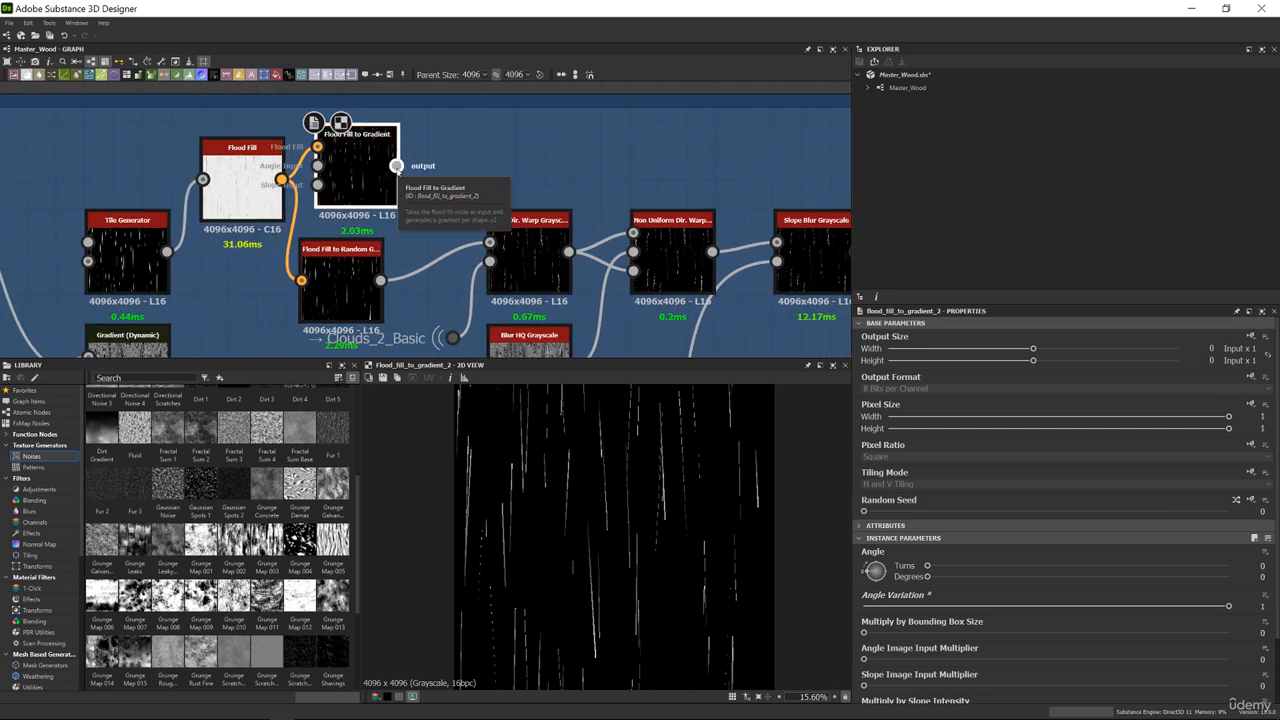
pyautogui.scroll(-2, 396, 218)
pyautogui.scroll(-3, 383, 203)
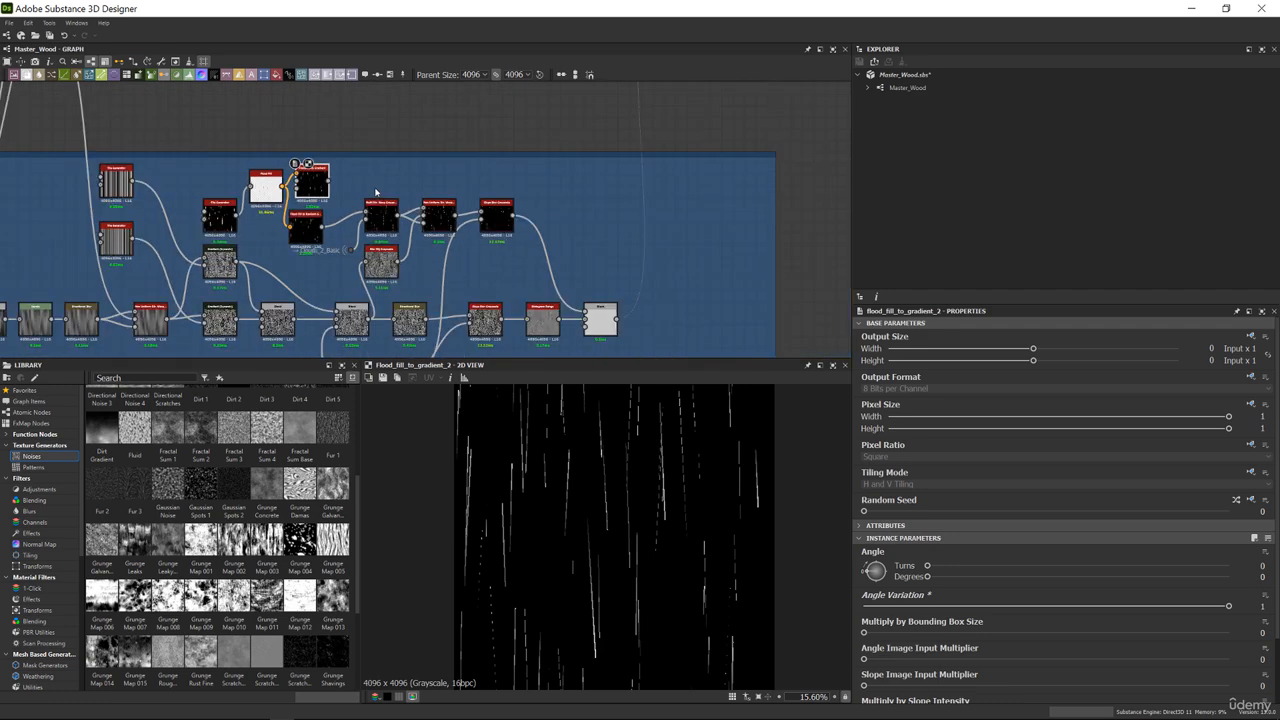
pyautogui.moveTo(374, 190); pyautogui.dragTo(552, 268)
pyautogui.moveTo(494, 219); pyautogui.dragTo(577, 223)
# Insert a Blend after the Flood Fill nodes, combining the gradient over the random grayscale in Multiply mode
pyautogui.scroll(2, 397, 221)
pyautogui.scroll(2, 394, 221)
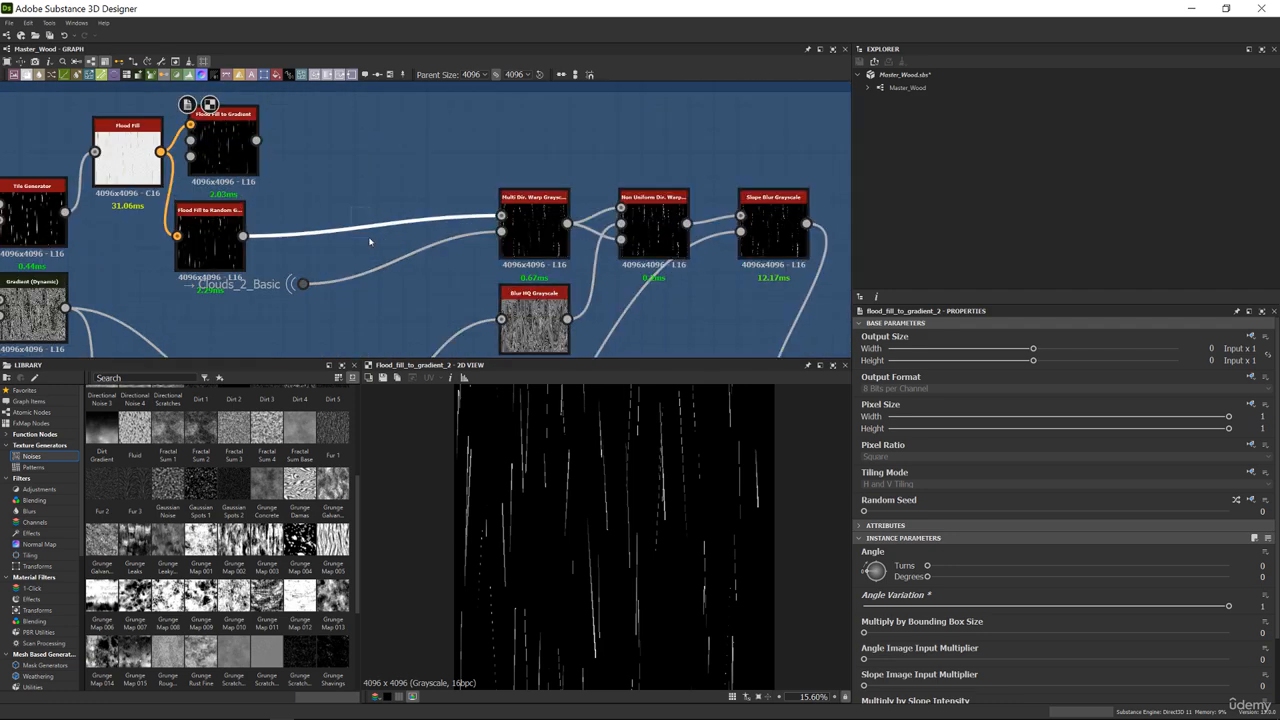
pyautogui.press('space')
pyautogui.write('blend')
pyautogui.press('Return')
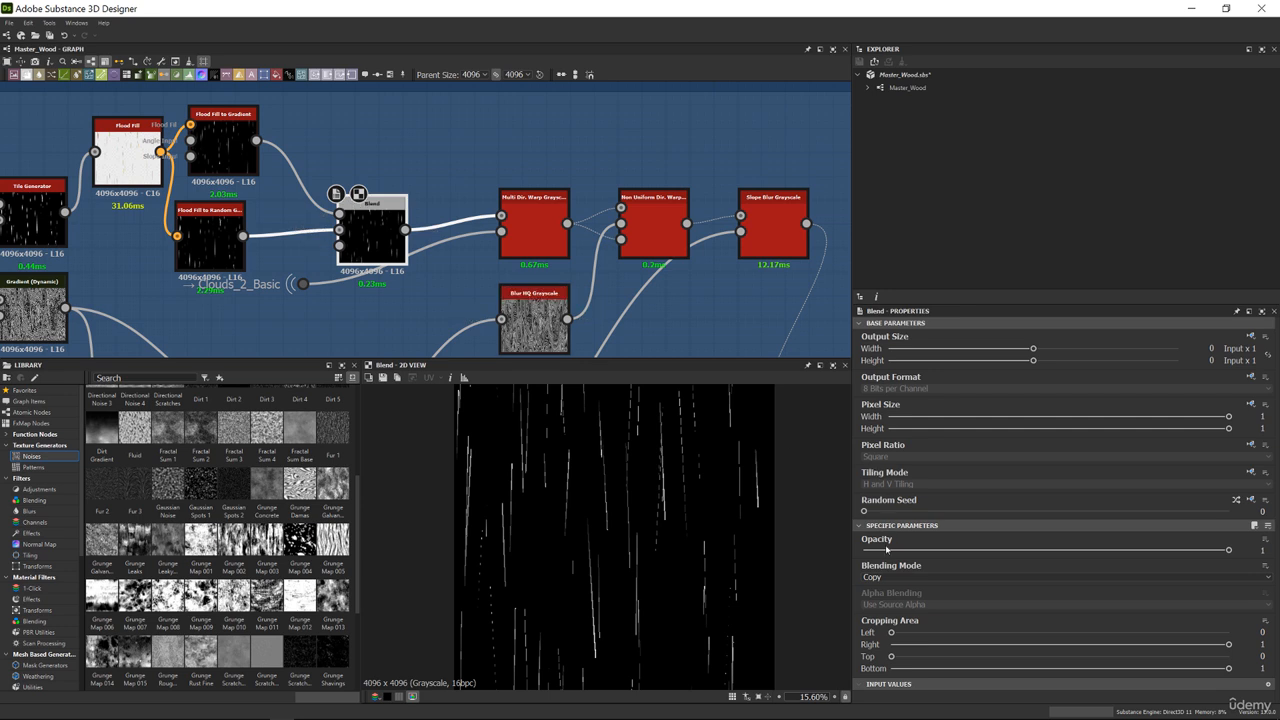
pyautogui.click(883, 578)
pyautogui.click(880, 614)
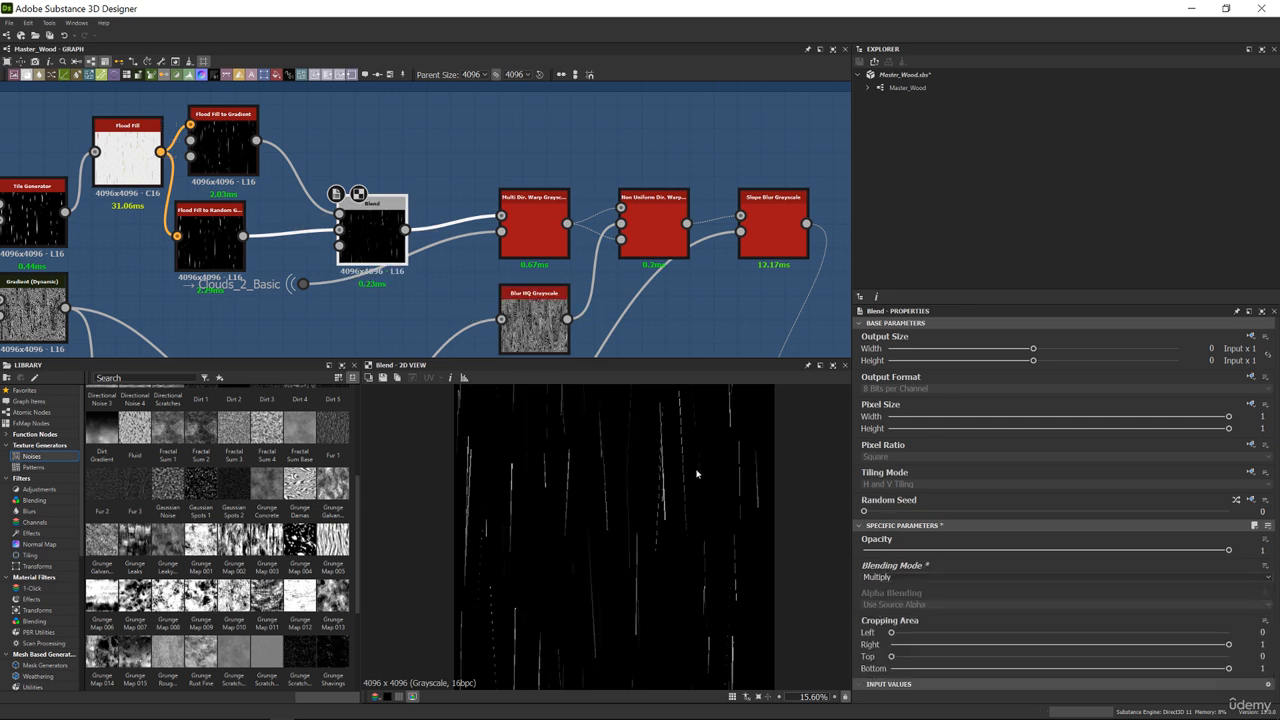
pyautogui.moveTo(891, 552); pyautogui.dragTo(1182, 565)
# Preview the final Slope Blur Grayscale, followed by the Tile Generator that produces its source strips
pyautogui.moveTo(642, 247); pyautogui.dragTo(457, 154, button='middle')
pyautogui.scroll(-1, 450, 154)
pyautogui.doubleClick(577, 142)
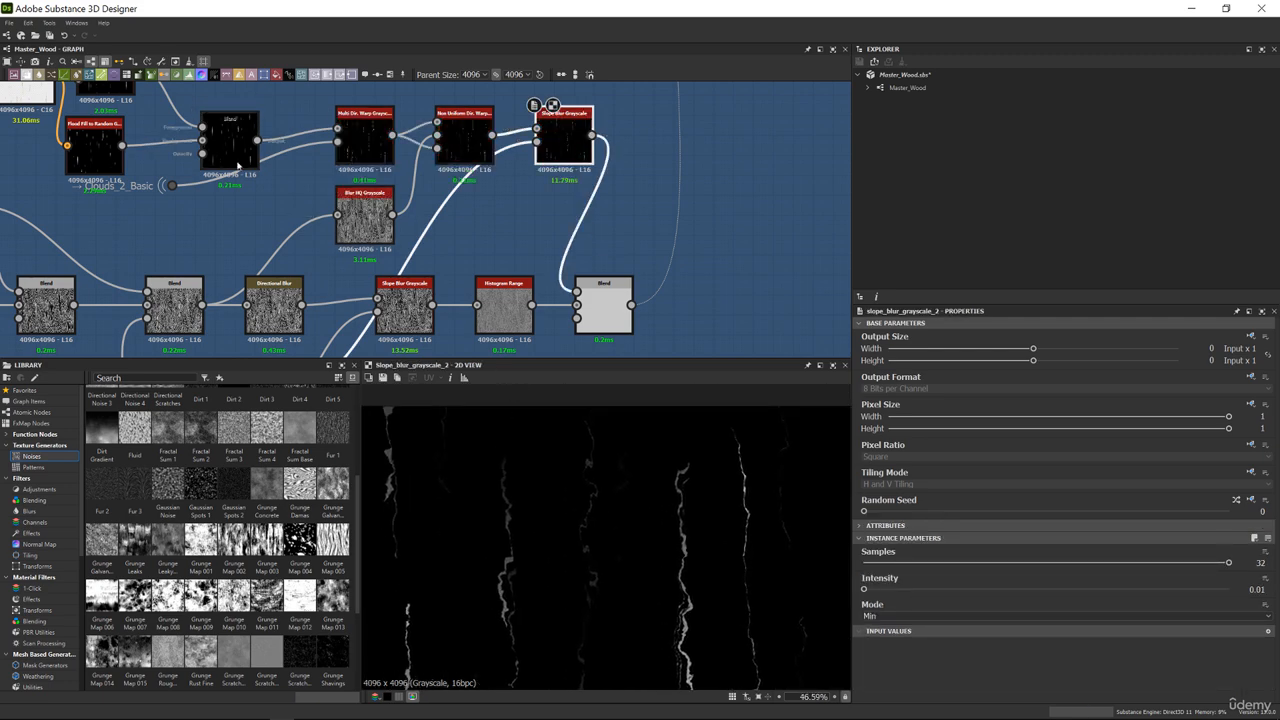
pyautogui.moveTo(238, 166); pyautogui.dragTo(635, 254, button='middle')
pyautogui.doubleClick(361, 203)
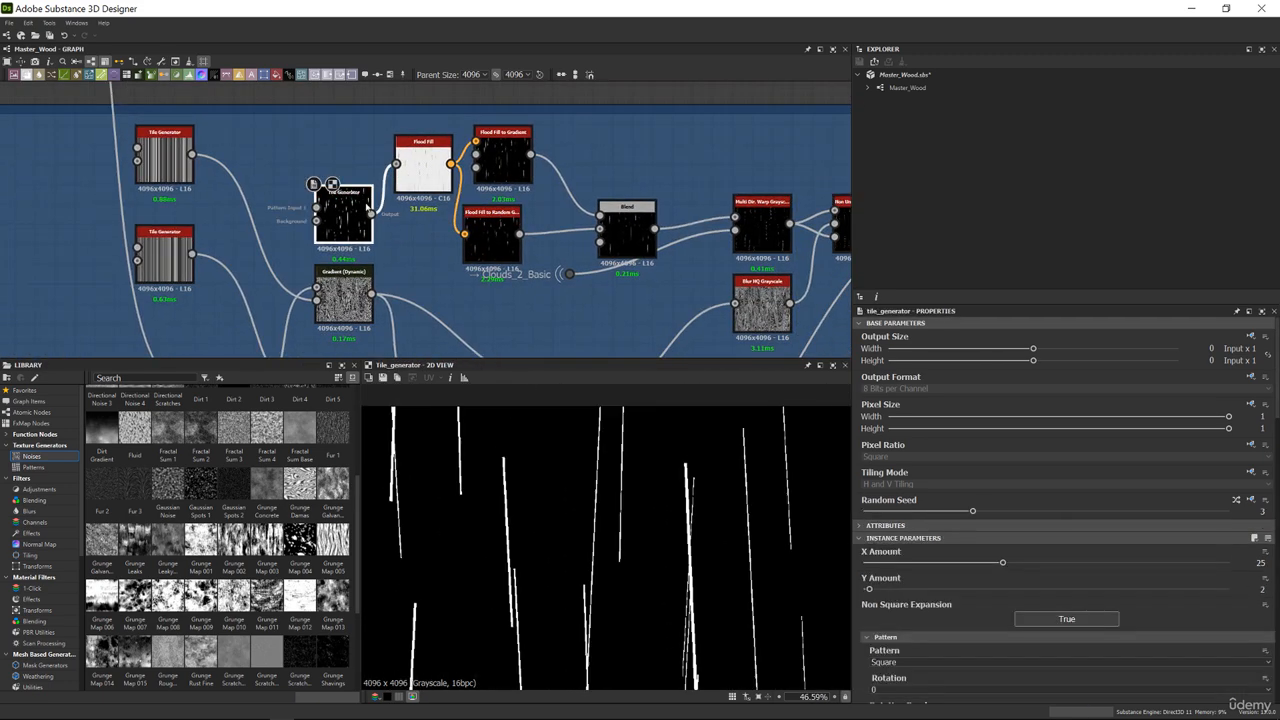
# Move the two striped Tile Generators aside and connect a new Gradient Linear 2 to the crack Tile Generator's pattern input
pyautogui.moveTo(148, 158); pyautogui.dragTo(486, 174, button='middle')
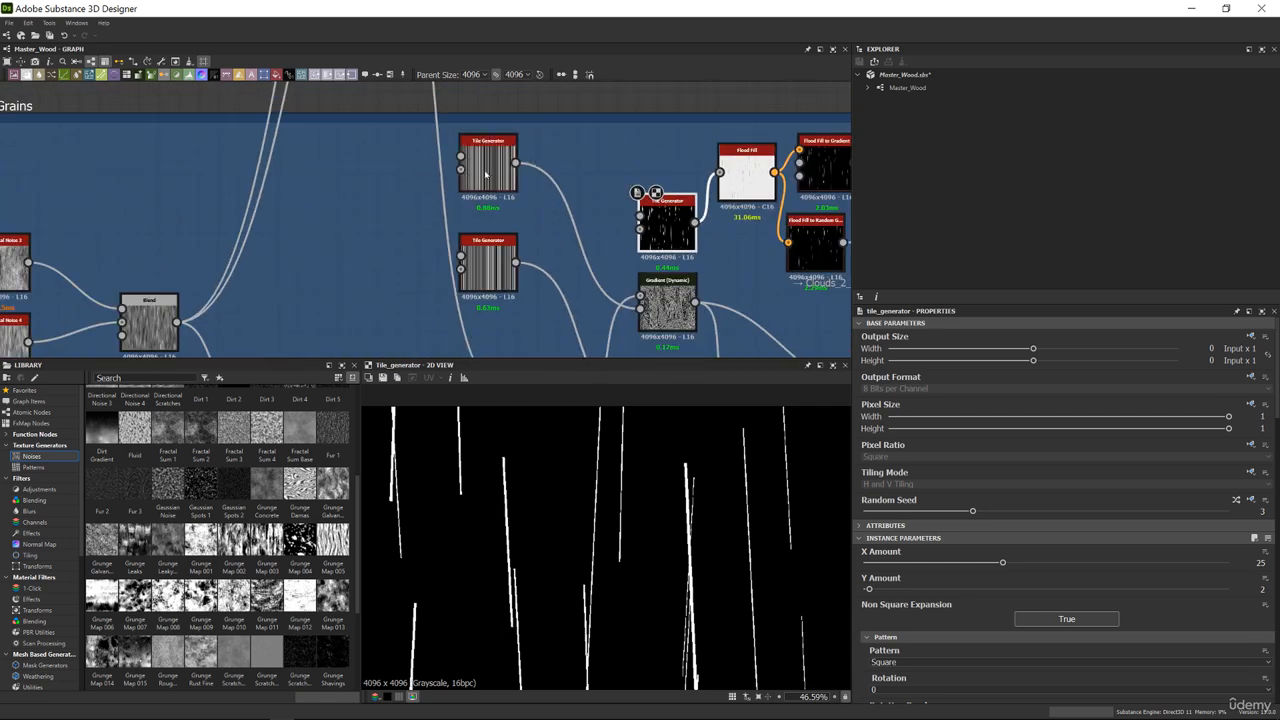
pyautogui.moveTo(551, 172); pyautogui.dragTo(388, 298)
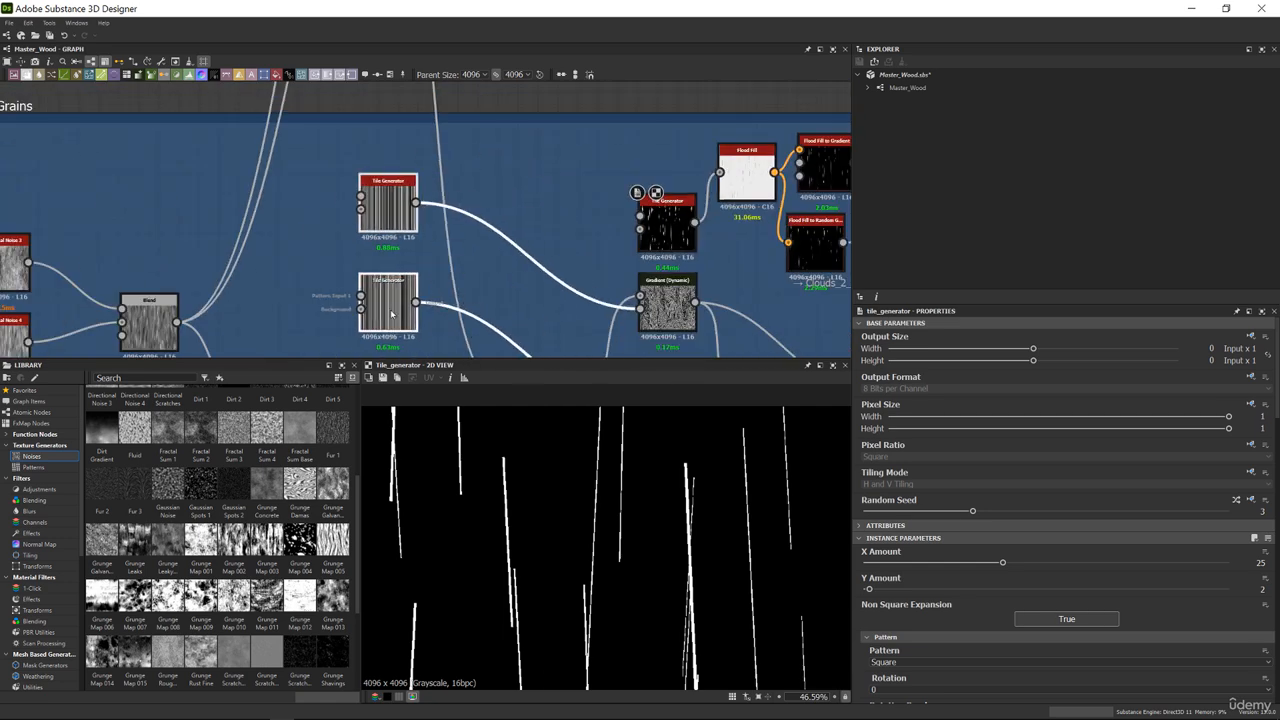
pyautogui.click(40, 468)
pyautogui.scroll(2, 224, 474)
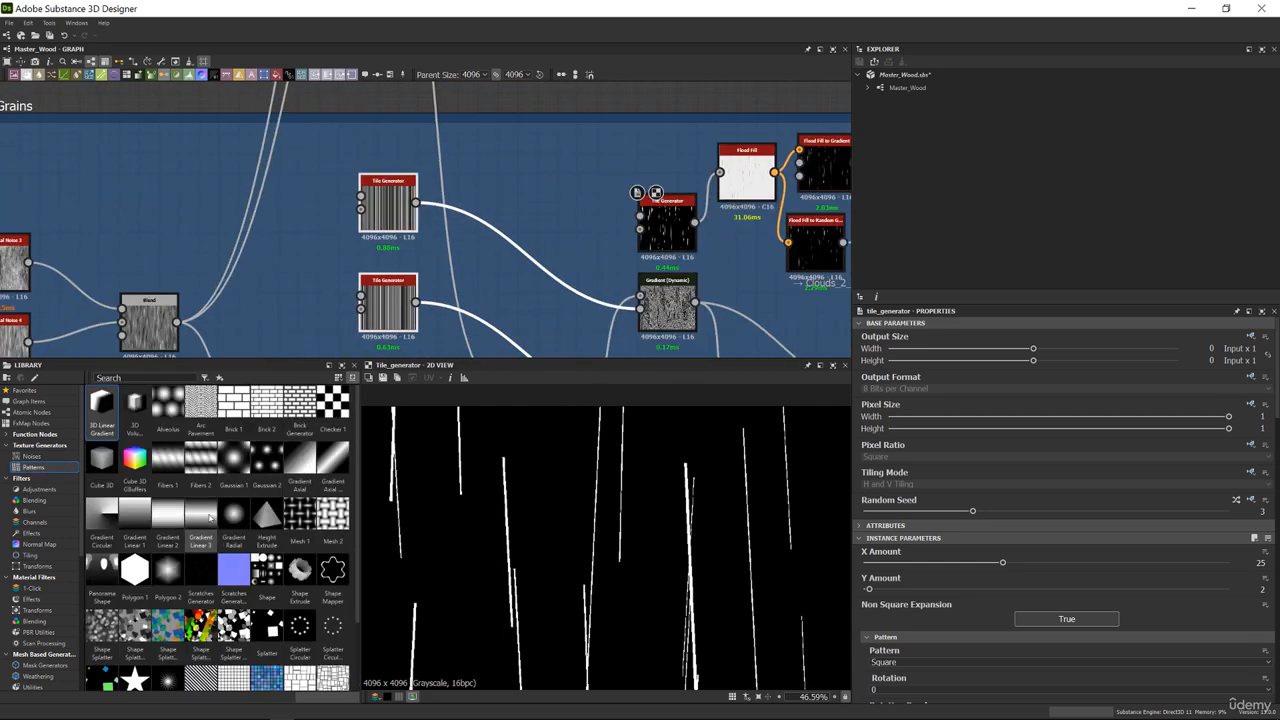
pyautogui.moveTo(205, 518); pyautogui.dragTo(508, 188)
pyautogui.moveTo(640, 216); pyautogui.dragTo(641, 217)
# Set the crack Tile Generator's Pattern to Image Input and inspect the tapered strips
pyautogui.doubleClick(664, 222)
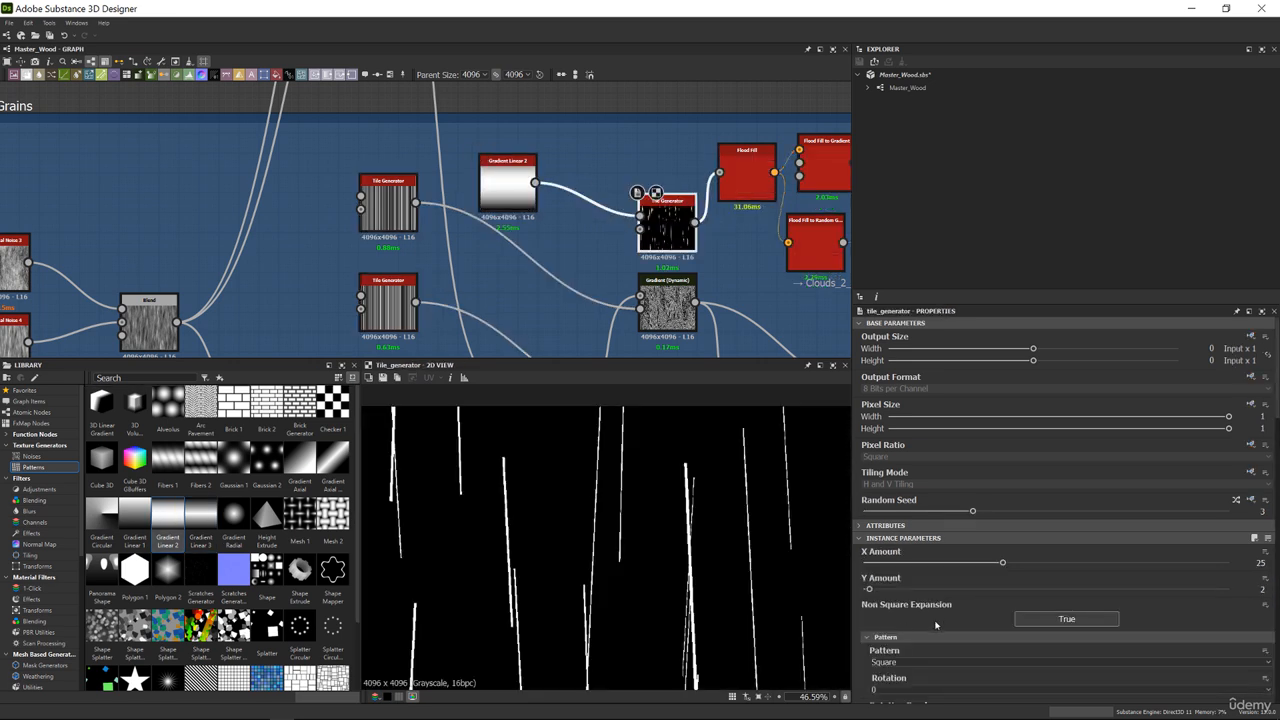
pyautogui.scroll(-1, 928, 626)
pyautogui.click(891, 573)
pyautogui.click(889, 584)
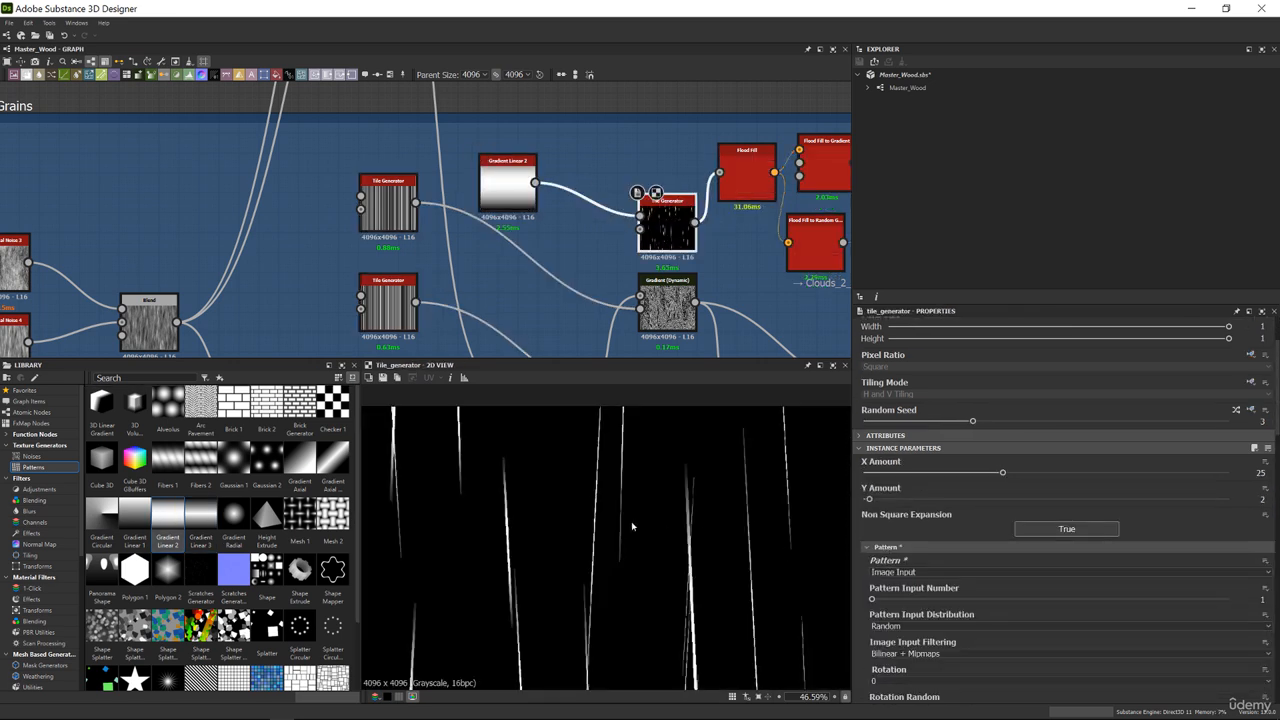
pyautogui.scroll(-5, 633, 529)
pyautogui.scroll(3, 649, 540)
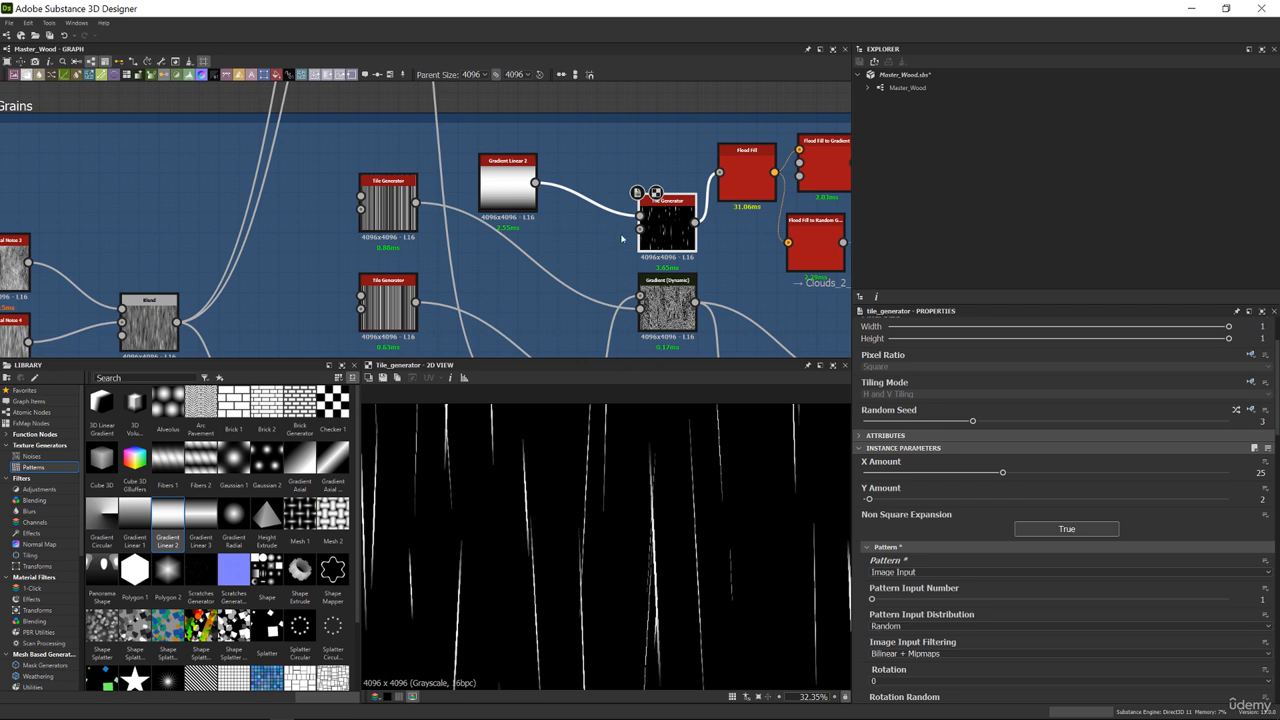
# Dock the Gradient Linear 2 node to the crack Tile Generator and check the strips up close
pyautogui.moveTo(621, 238); pyautogui.dragTo(494, 255, button='middle')
pyautogui.scroll(-2, 602, 540)
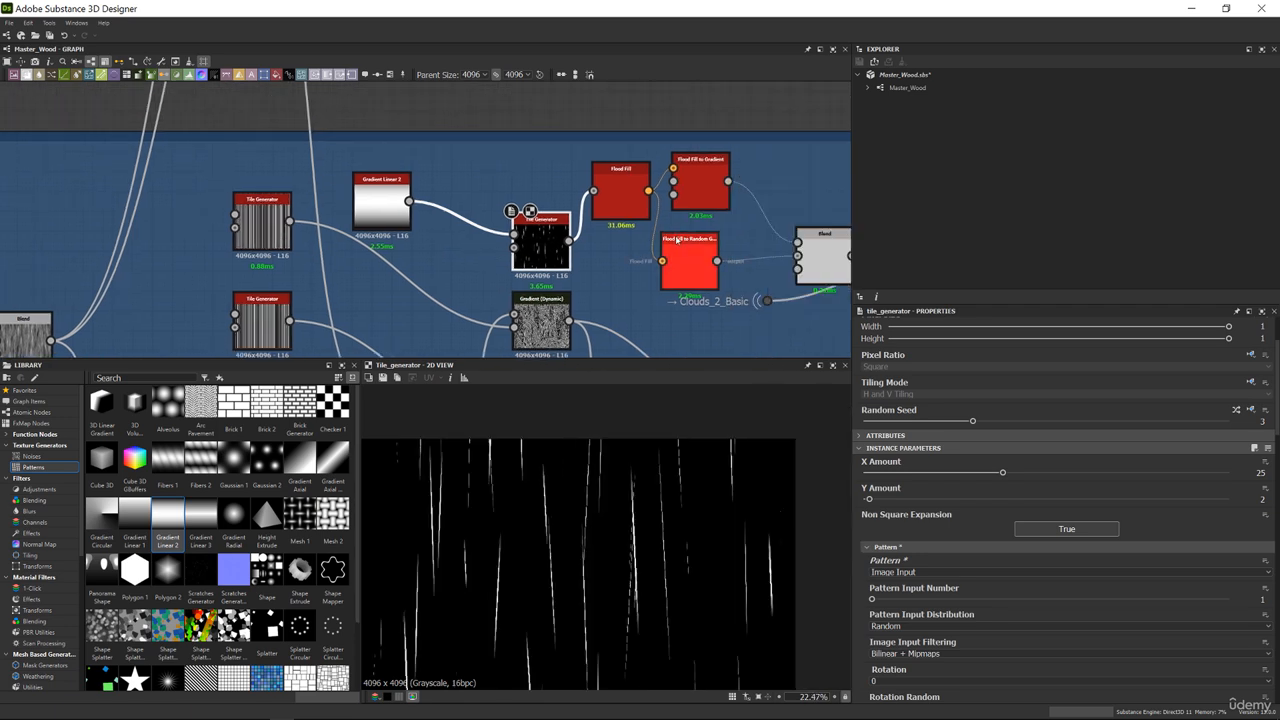
pyautogui.moveTo(661, 236); pyautogui.dragTo(491, 281, button='middle')
pyautogui.scroll(2, 506, 234)
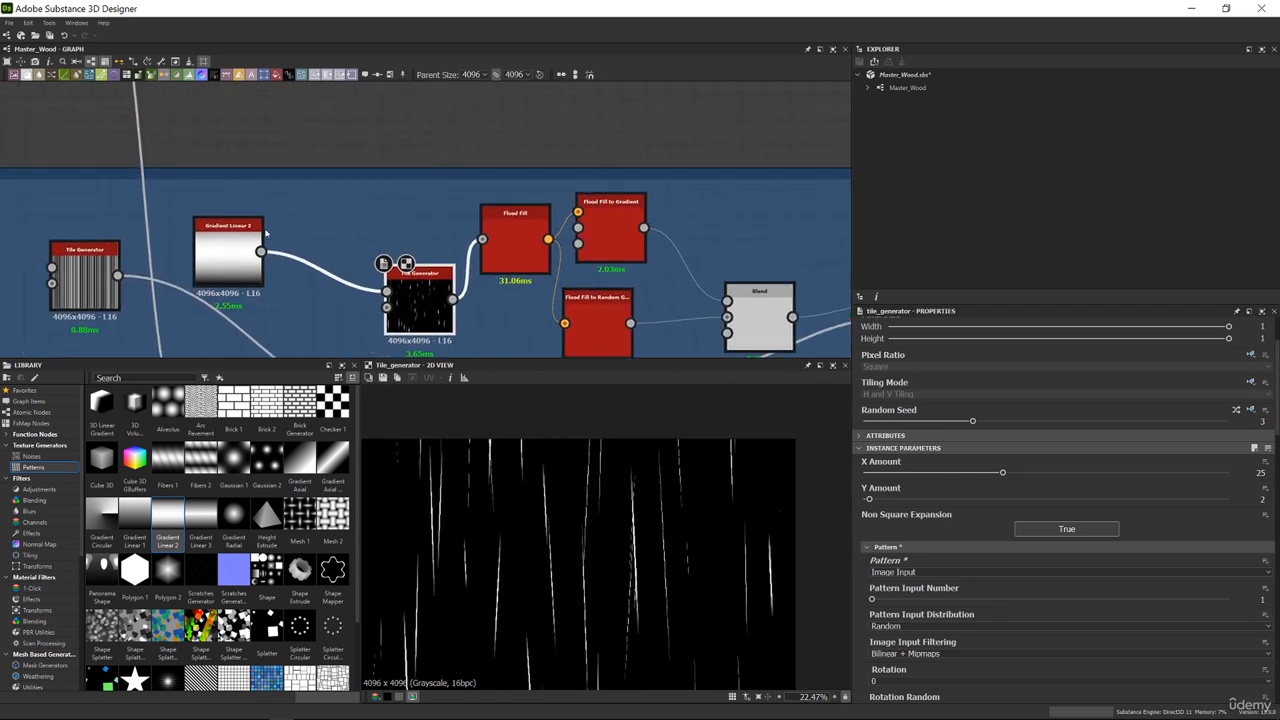
pyautogui.moveTo(251, 240); pyautogui.dragTo(322, 240)
pyautogui.press('d')
pyautogui.scroll(5, 566, 583)
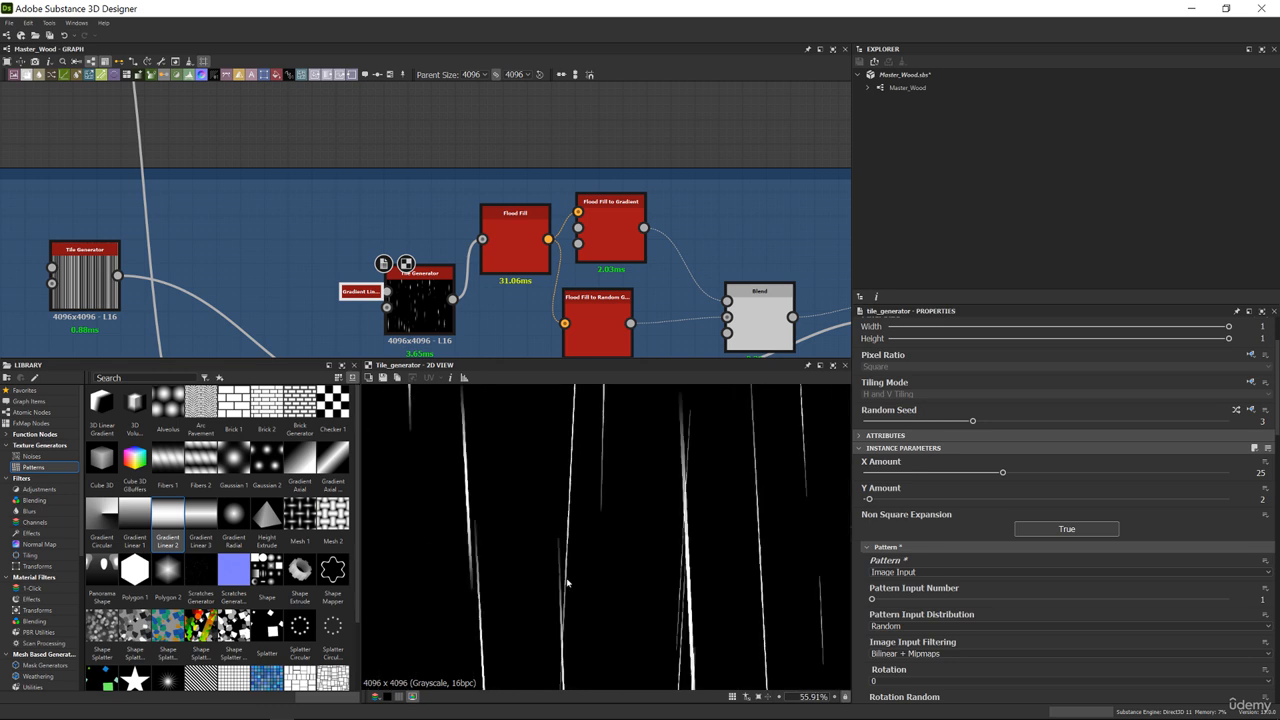
pyautogui.scroll(-2, 645, 538)
# Preview the Flood Fill to Gradient output and delete that node
pyautogui.moveTo(613, 183); pyautogui.dragTo(468, 128, button='middle')
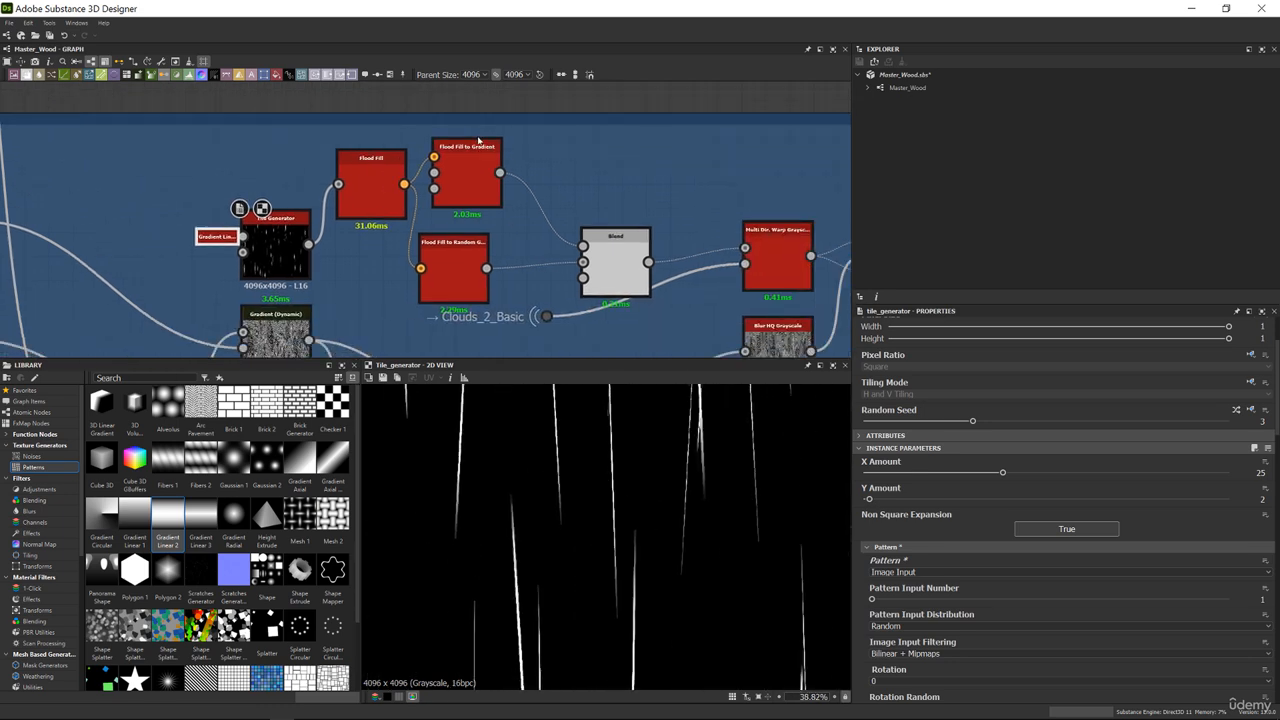
pyautogui.click(467, 175)
pyautogui.scroll(-5, 646, 465)
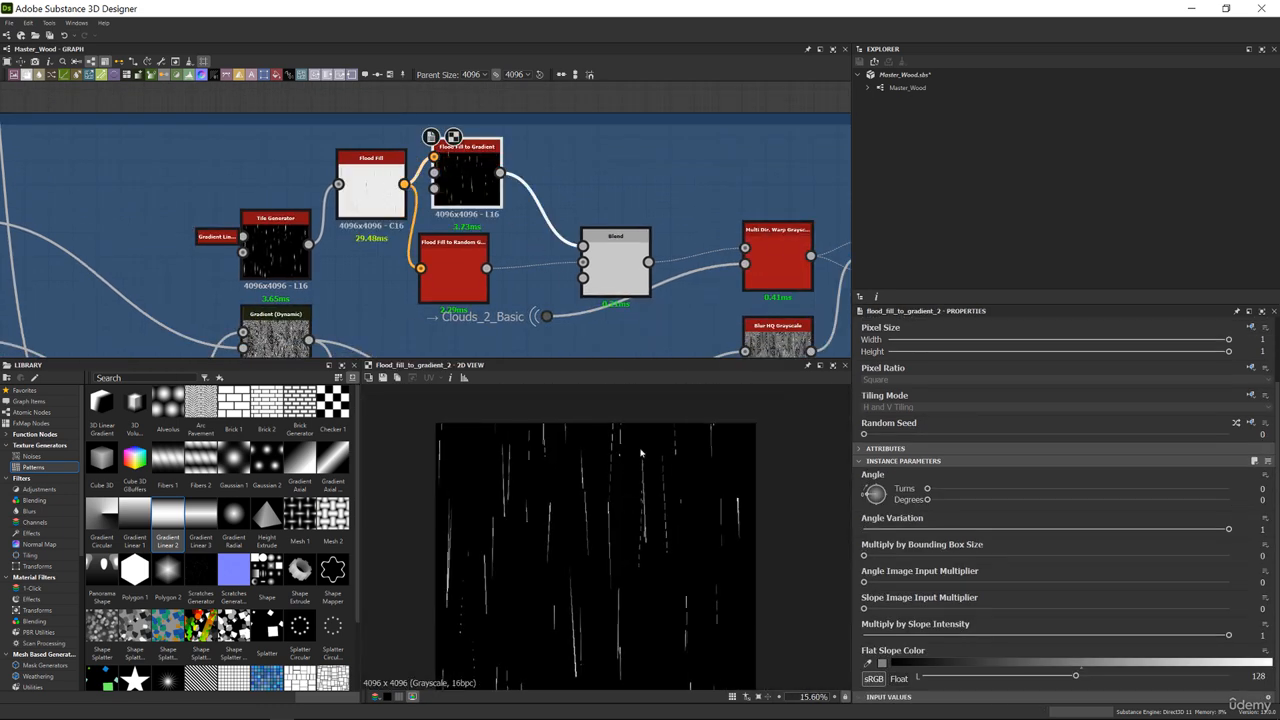
pyautogui.moveTo(466, 172); pyautogui.dragTo(476, 200, button='middle')
pyautogui.press('Delete')
# Move the crack Tile Generator farther left from the Flood Fill and preview its output
pyautogui.moveTo(285, 275); pyautogui.dragTo(190, 248)
pyautogui.moveTo(355, 241); pyautogui.dragTo(493, 210, button='middle')
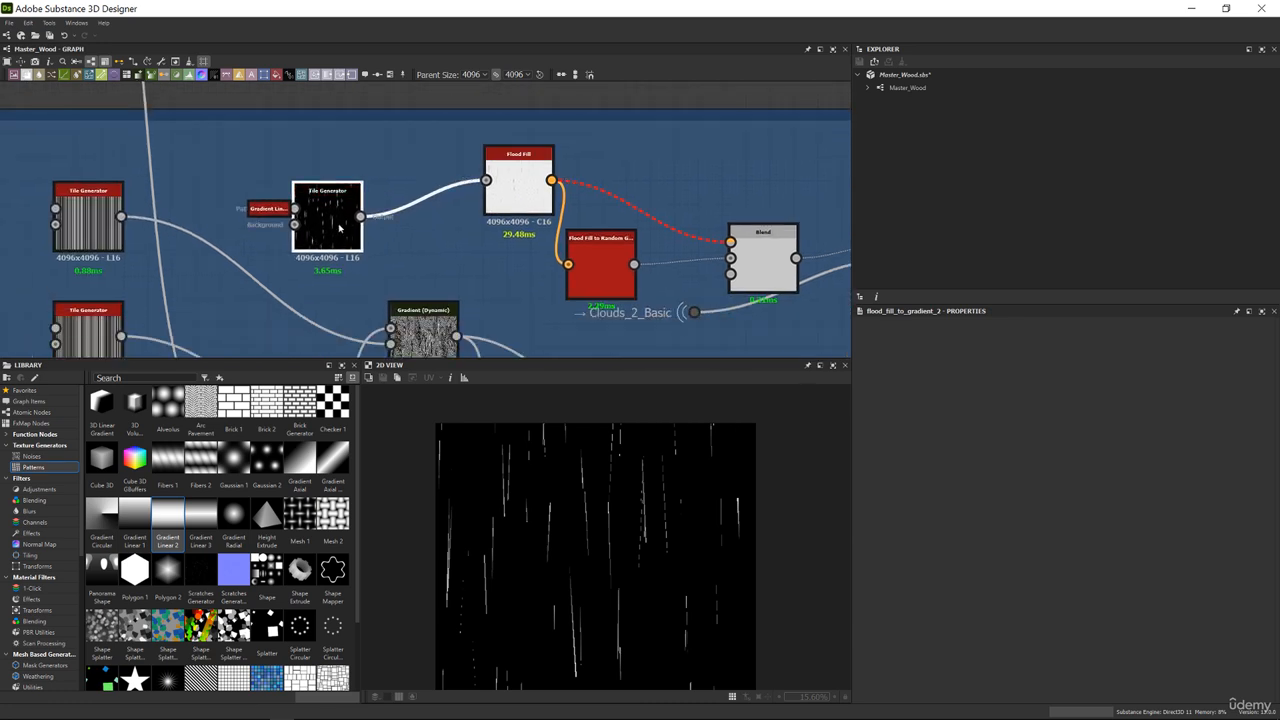
pyautogui.doubleClick(339, 226)
pyautogui.moveTo(339, 226); pyautogui.dragTo(306, 226)
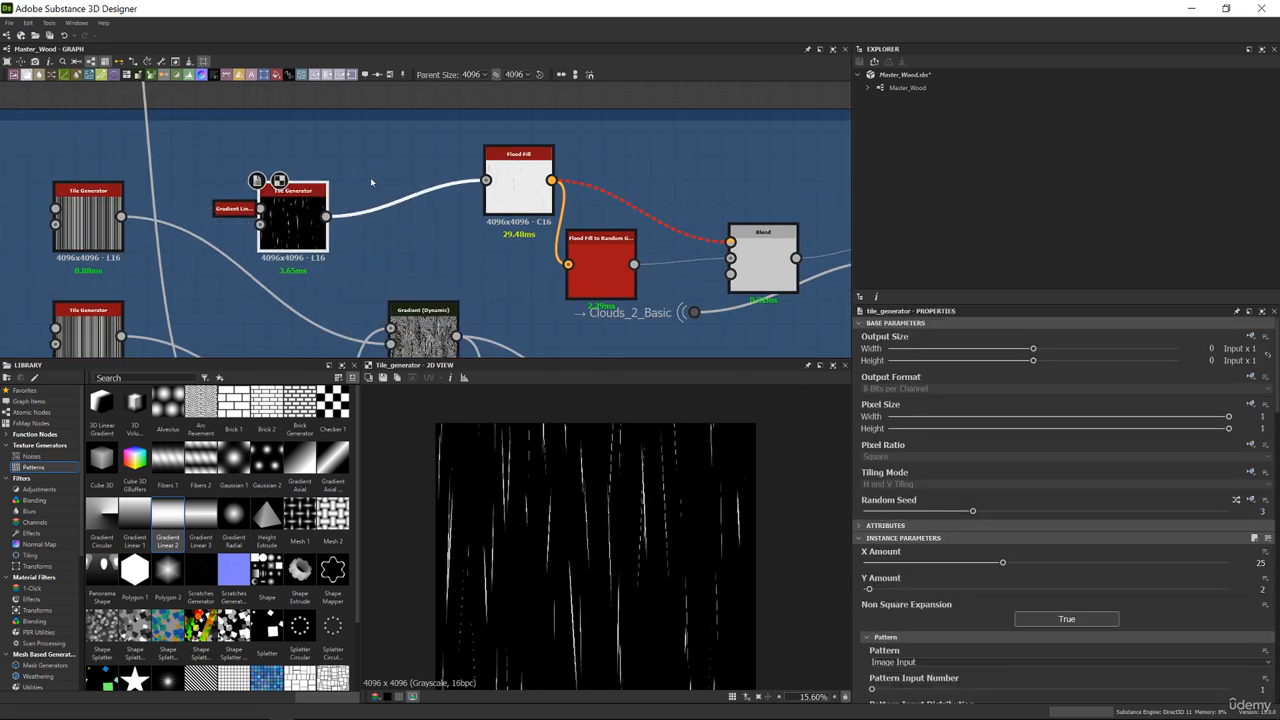
# Insert a Levels node between the Tile Generator and Flood Fill, lowering its input white point to make the strips solid white
pyautogui.press('space')
pyautogui.write('levels')
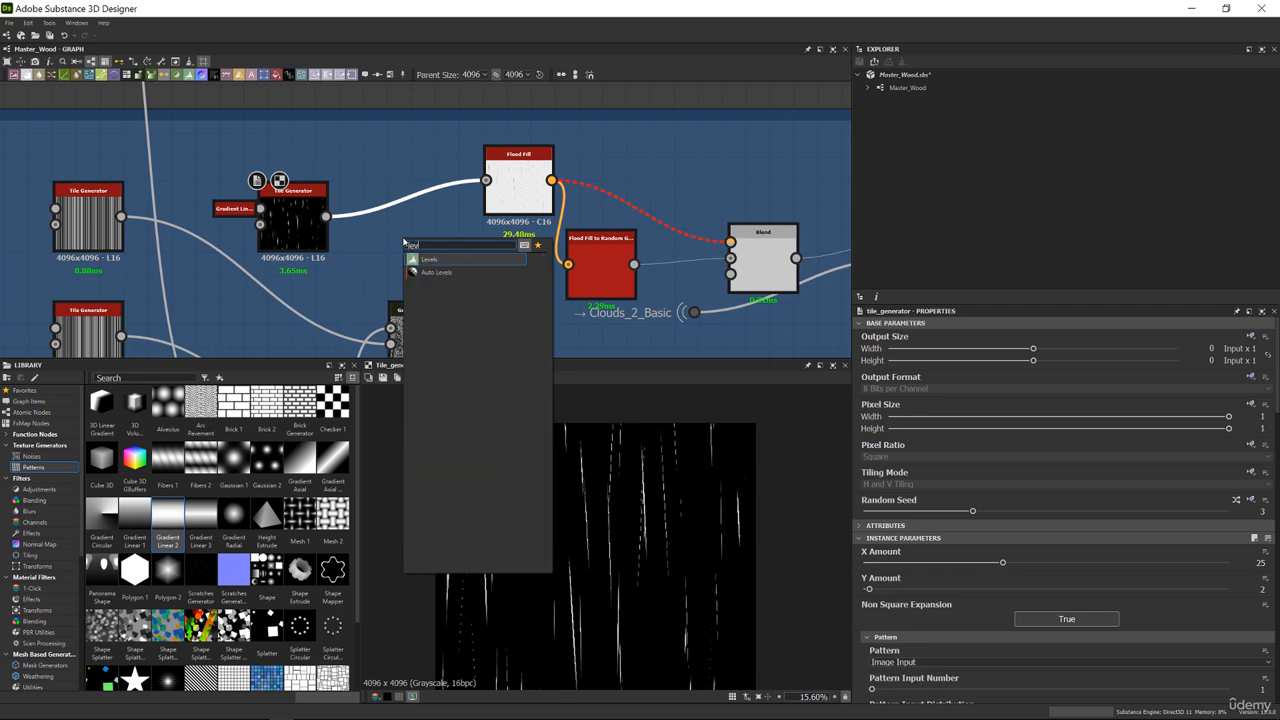
pyautogui.press('Return')
pyautogui.scroll(3, 491, 171)
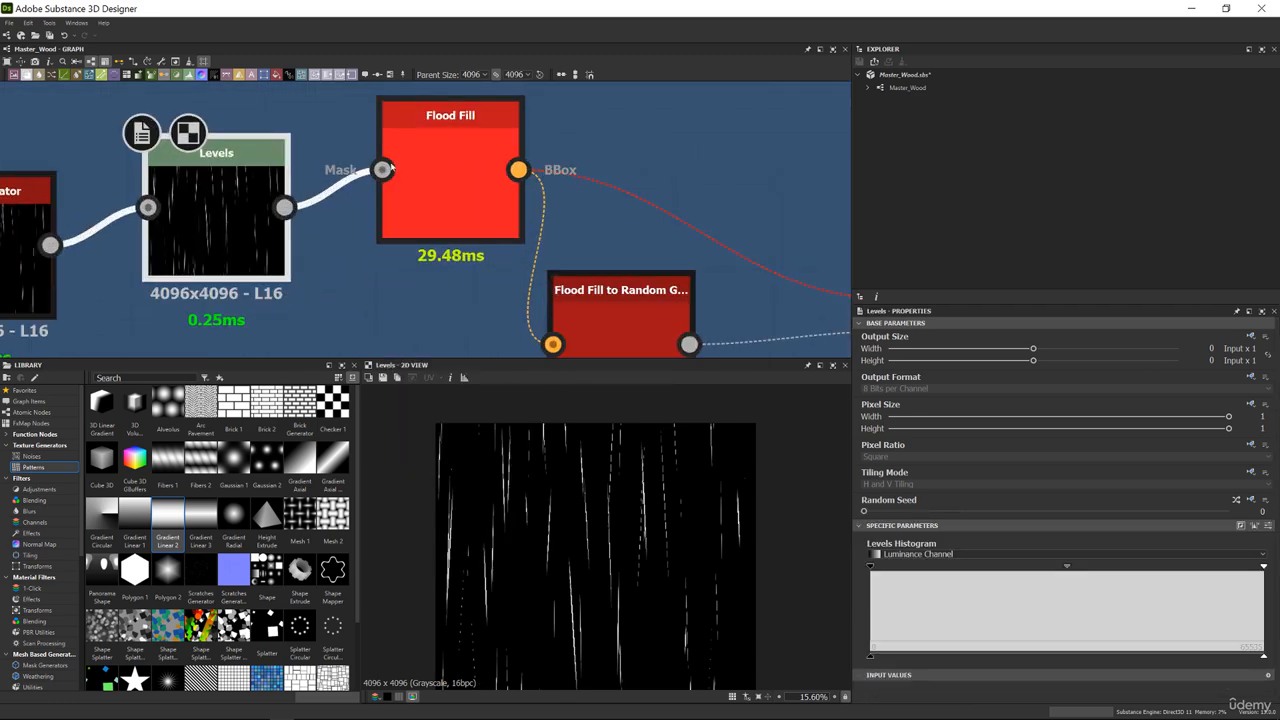
pyautogui.scroll(3, 574, 480)
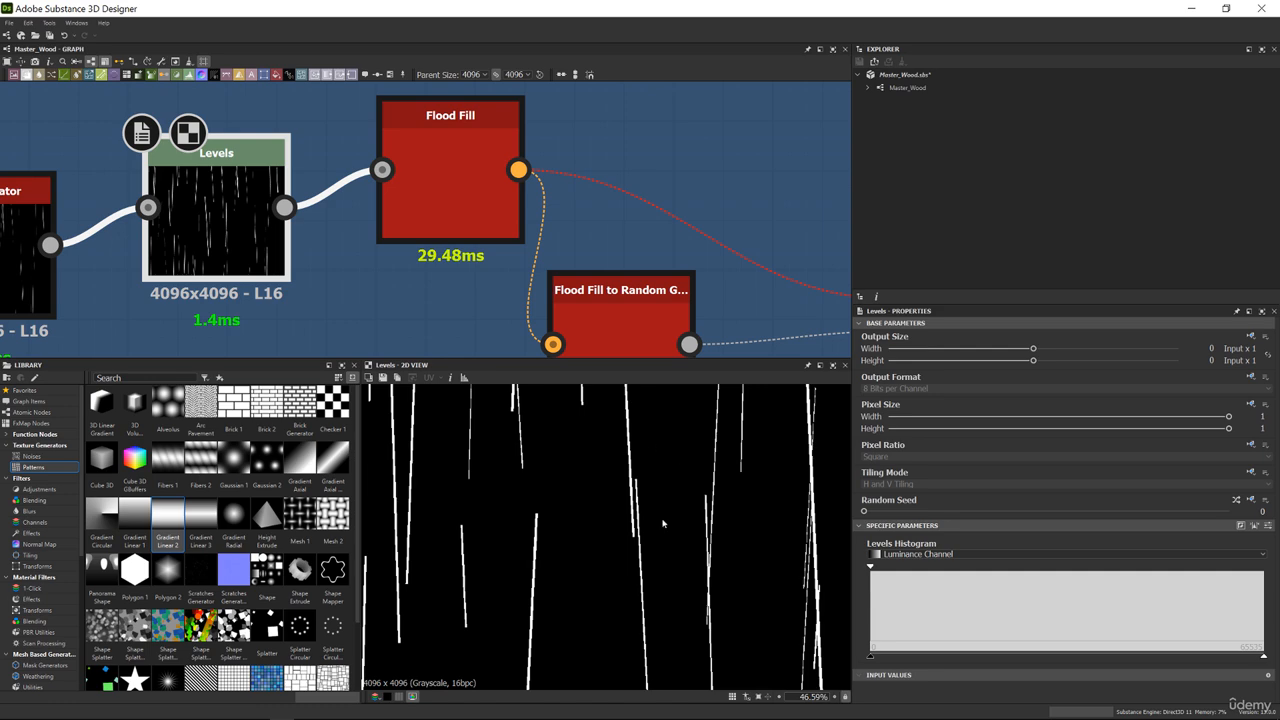
# Preview the Flood Fill output and delete the Blend node following the Flood Fill to Random Grayscale
pyautogui.doubleClick(458, 154)
pyautogui.moveTo(576, 276); pyautogui.dragTo(267, 180, button='middle')
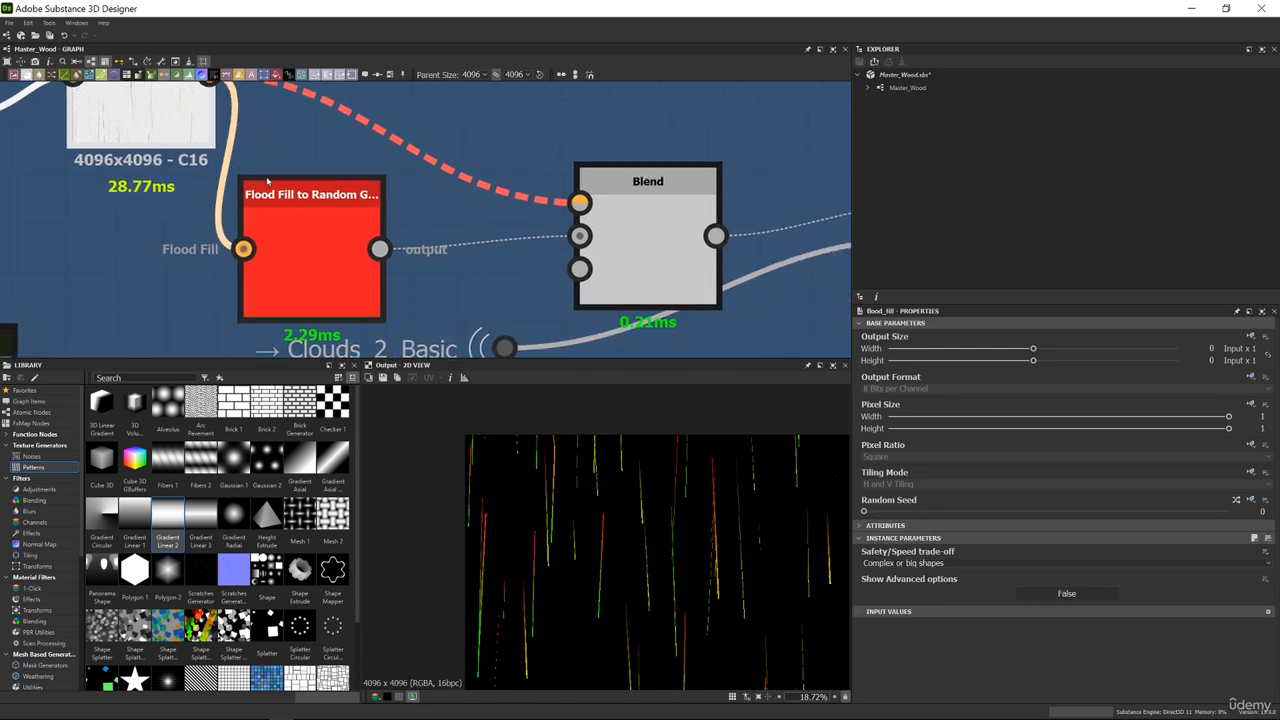
pyautogui.click(602, 210)
pyautogui.press('Delete')
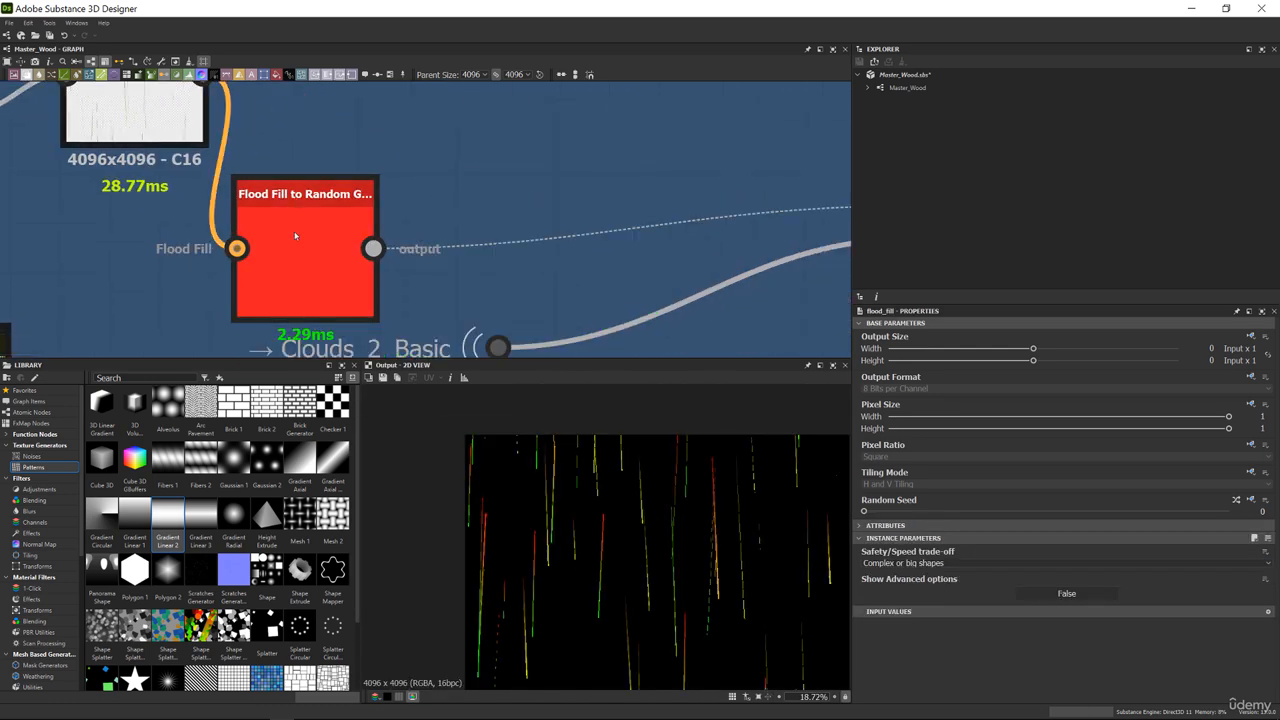
# Compare the outputs of the Flood Fill to Random Grayscale, Levels and Tile Generator nodes
pyautogui.doubleClick(295, 236)
pyautogui.scroll(3, 668, 488)
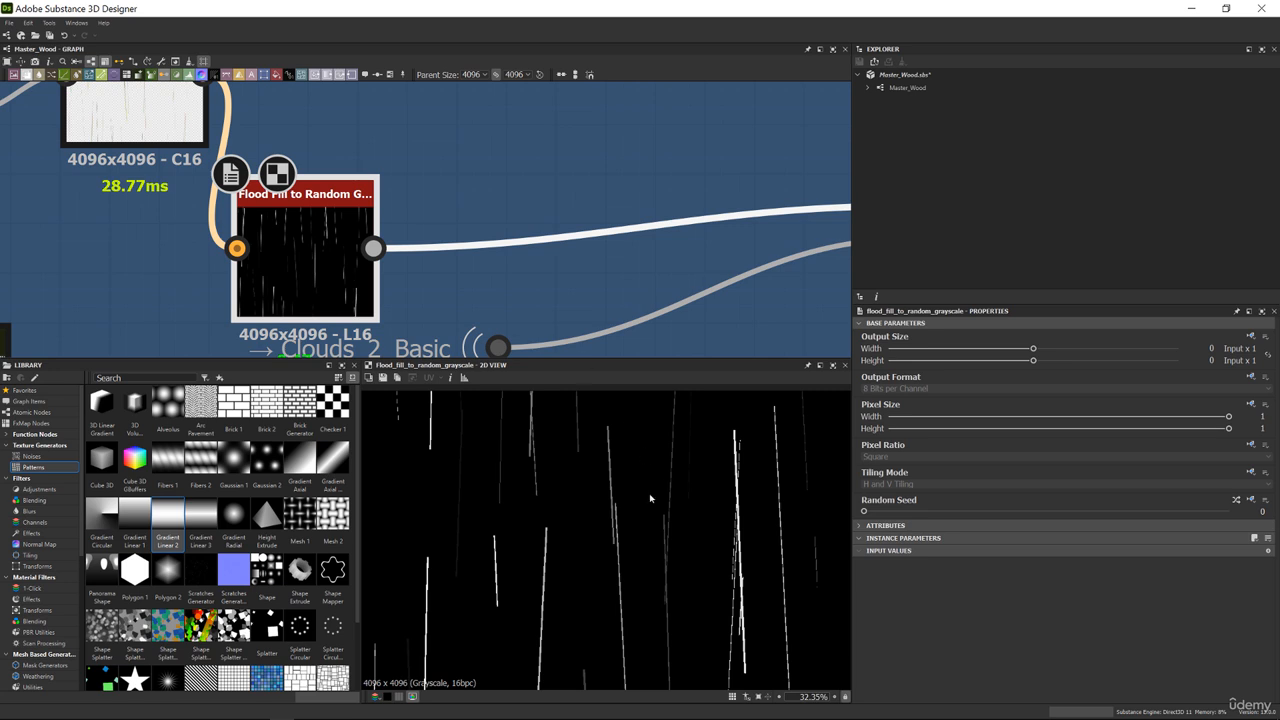
pyautogui.moveTo(457, 204); pyautogui.dragTo(472, 239, button='middle')
pyautogui.scroll(-2, 393, 238)
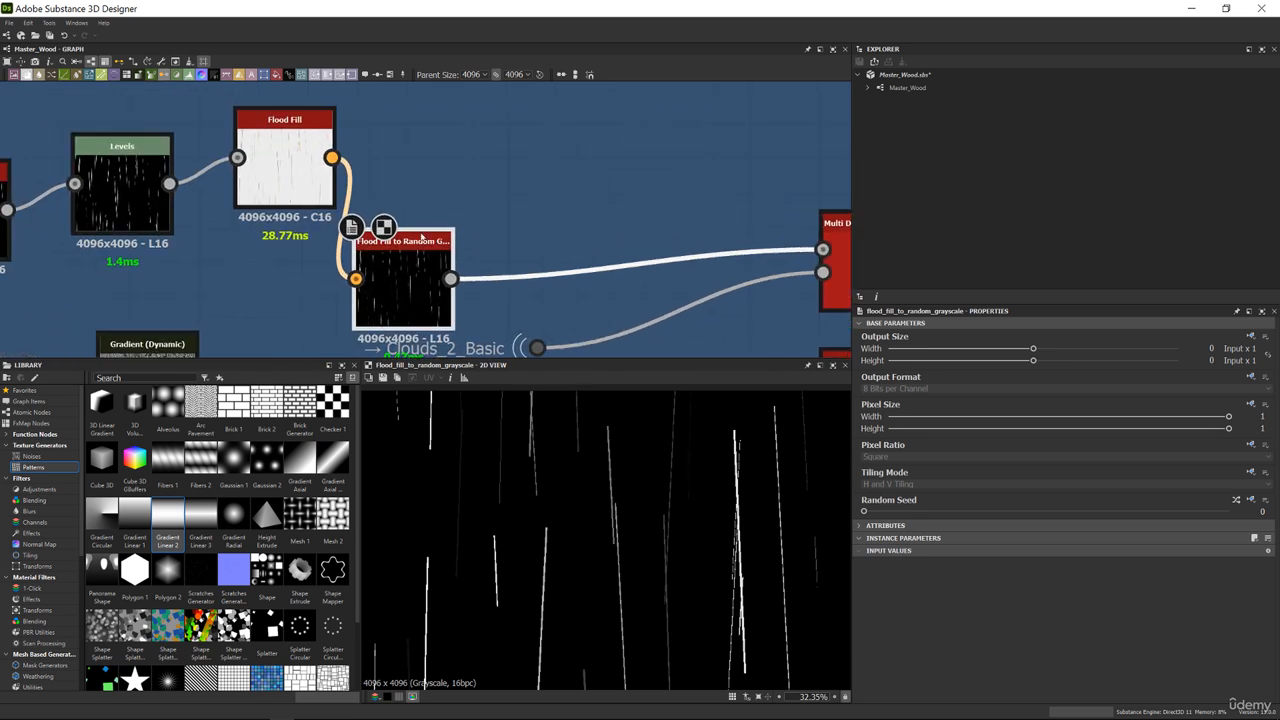
pyautogui.scroll(-1, 249, 222)
pyautogui.moveTo(249, 222); pyautogui.dragTo(448, 228, button='middle')
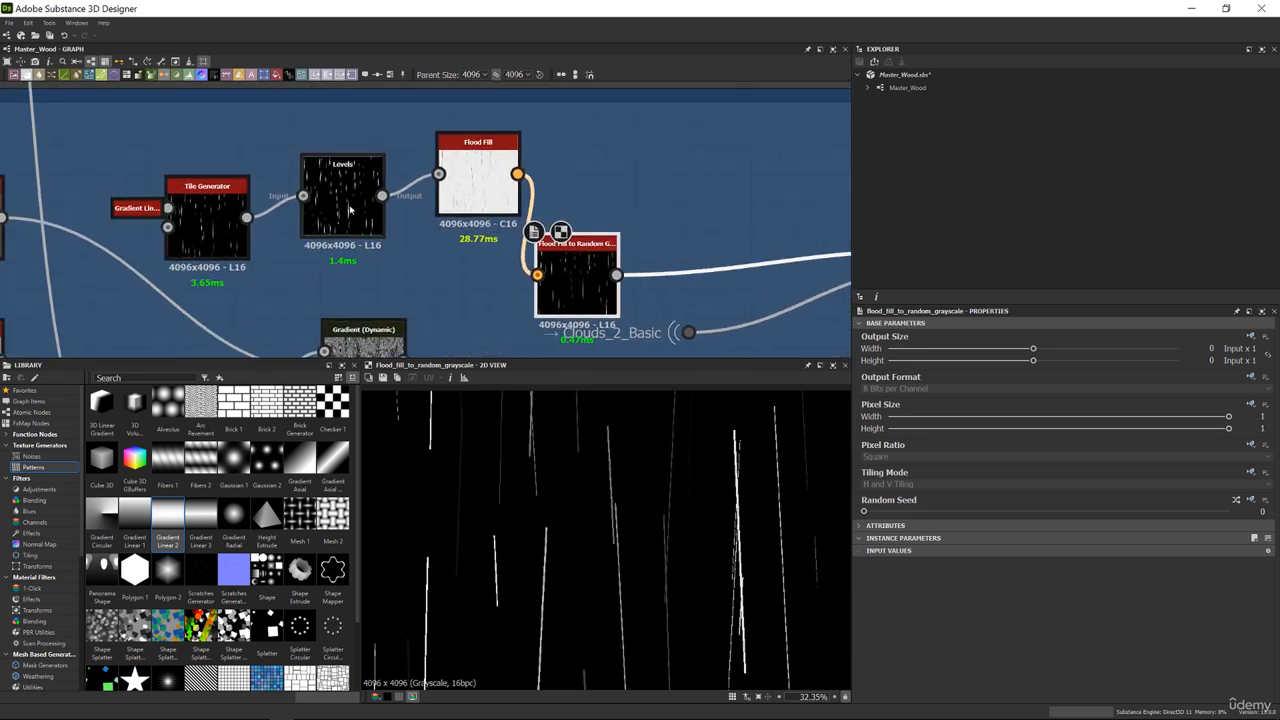
pyautogui.doubleClick(343, 198)
pyautogui.doubleClick(200, 214)
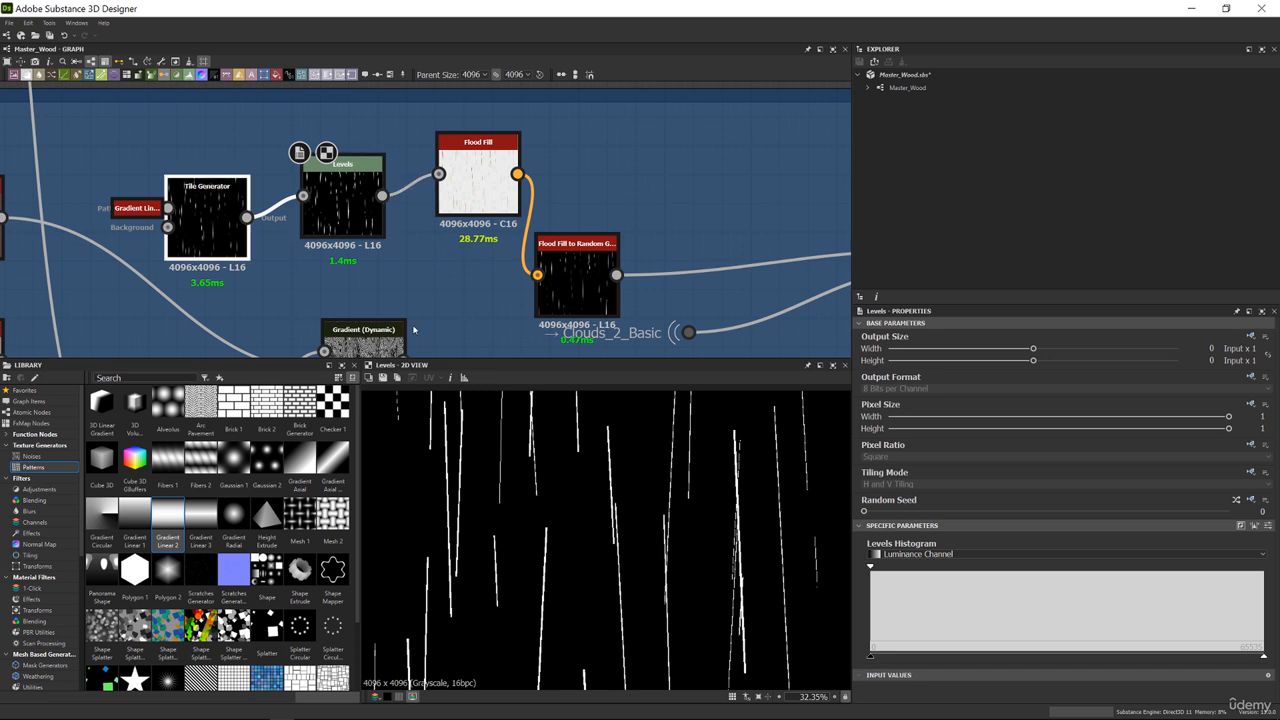
# Insert a Blend between Flood Fill to Random Grayscale and Multi Directional Warp, with the Tile Generator feeding its foreground
pyautogui.moveTo(692, 240); pyautogui.dragTo(478, 251, button='middle')
pyautogui.click(534, 281)
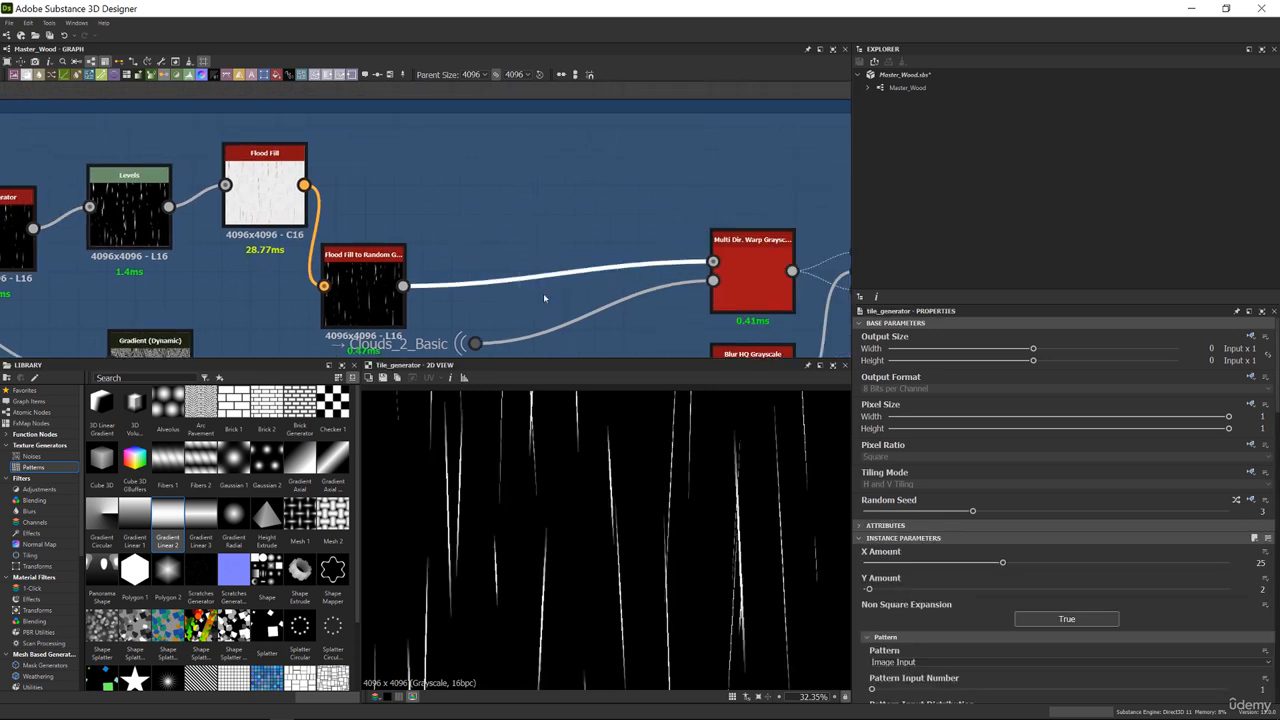
pyautogui.press('space')
pyautogui.write('blend')
pyautogui.press('Return')
pyautogui.moveTo(549, 289); pyautogui.dragTo(543, 267)
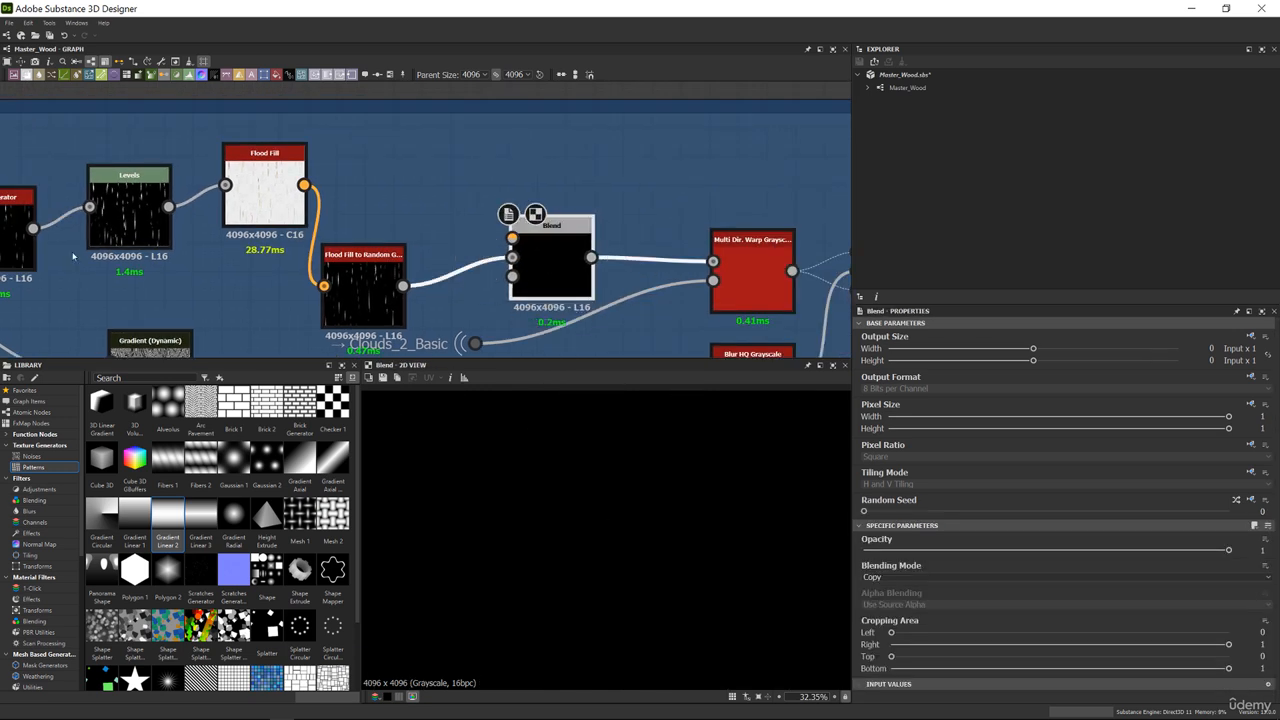
pyautogui.moveTo(74, 254); pyautogui.dragTo(135, 248, button='middle')
pyautogui.moveTo(197, 197); pyautogui.dragTo(572, 232)
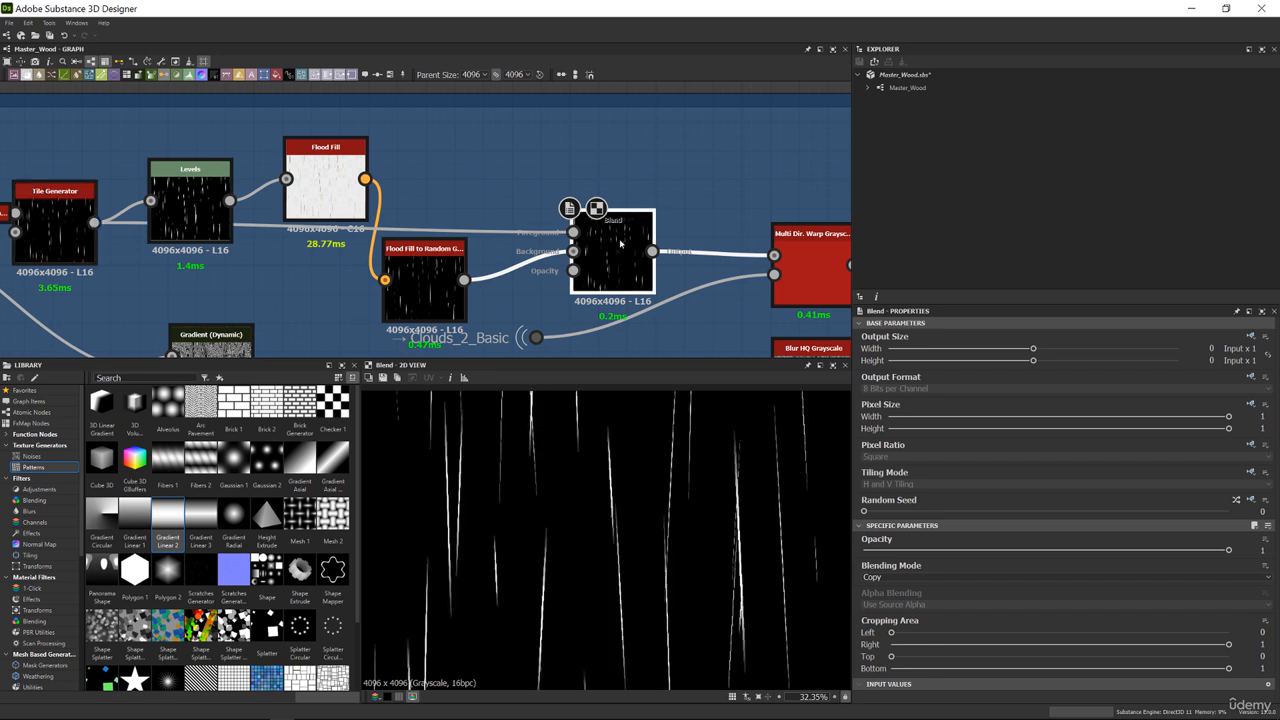
# Set the new Blend's mode to Multiply and preview the final Slope Blur Grayscale
pyautogui.click(888, 578)
pyautogui.click(880, 608)
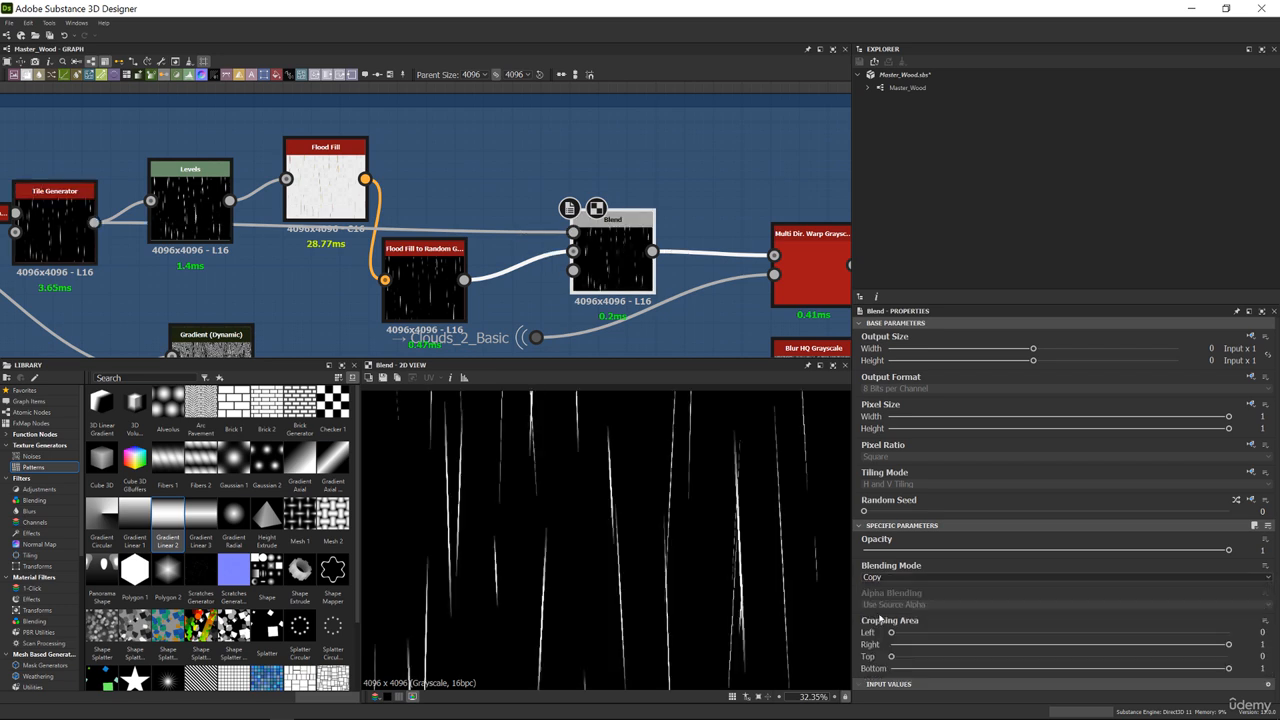
pyautogui.moveTo(875, 550); pyautogui.dragTo(1232, 566)
pyautogui.press('f')
pyautogui.scroll(3, 612, 520)
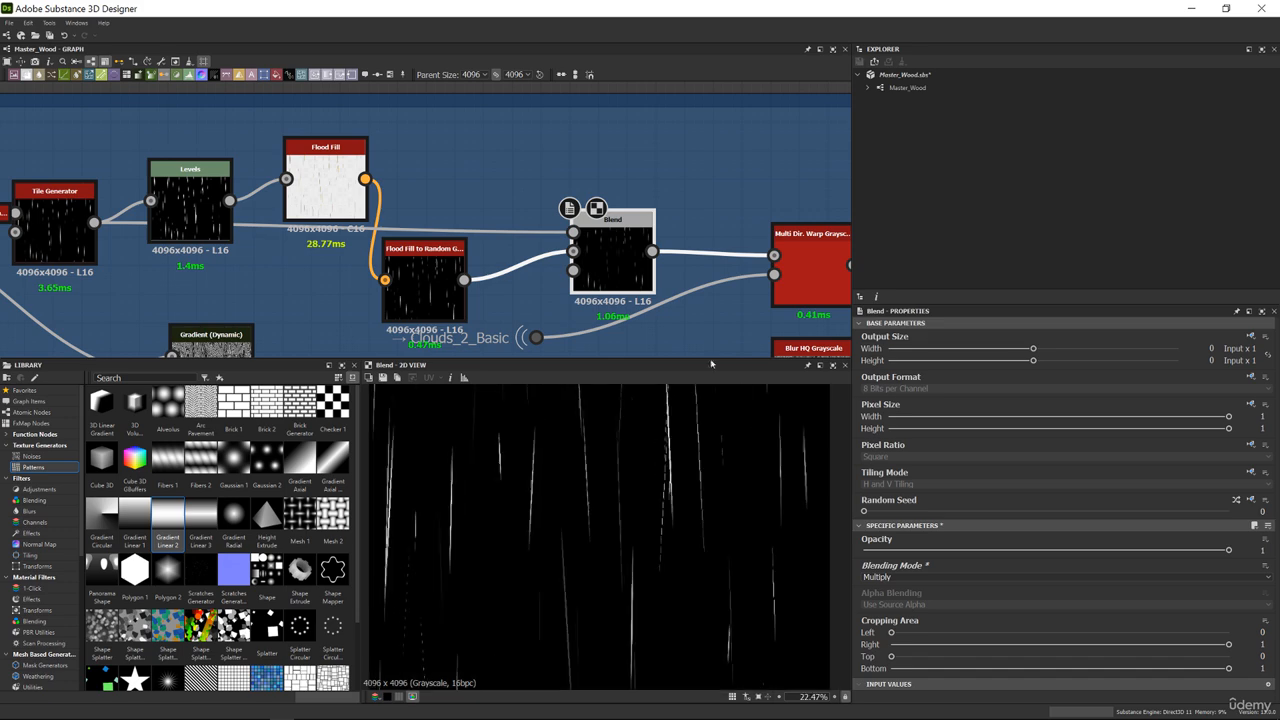
pyautogui.moveTo(790, 266); pyautogui.dragTo(184, 222, button='middle')
pyautogui.doubleClick(486, 209)
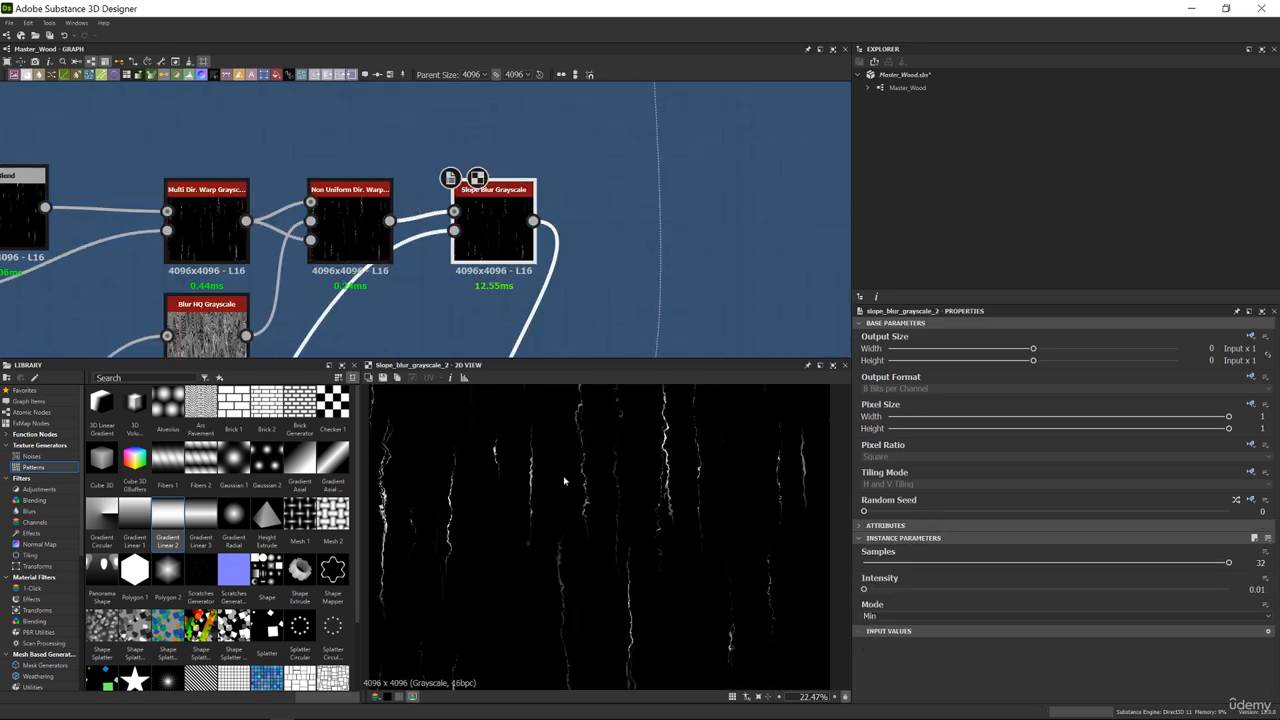
# Set the Blend that combines the cracks with the Histogram Range to Subtract mode at 0.15 opacity
pyautogui.scroll(2, 600, 510)
pyautogui.scroll(-3, 640, 510)
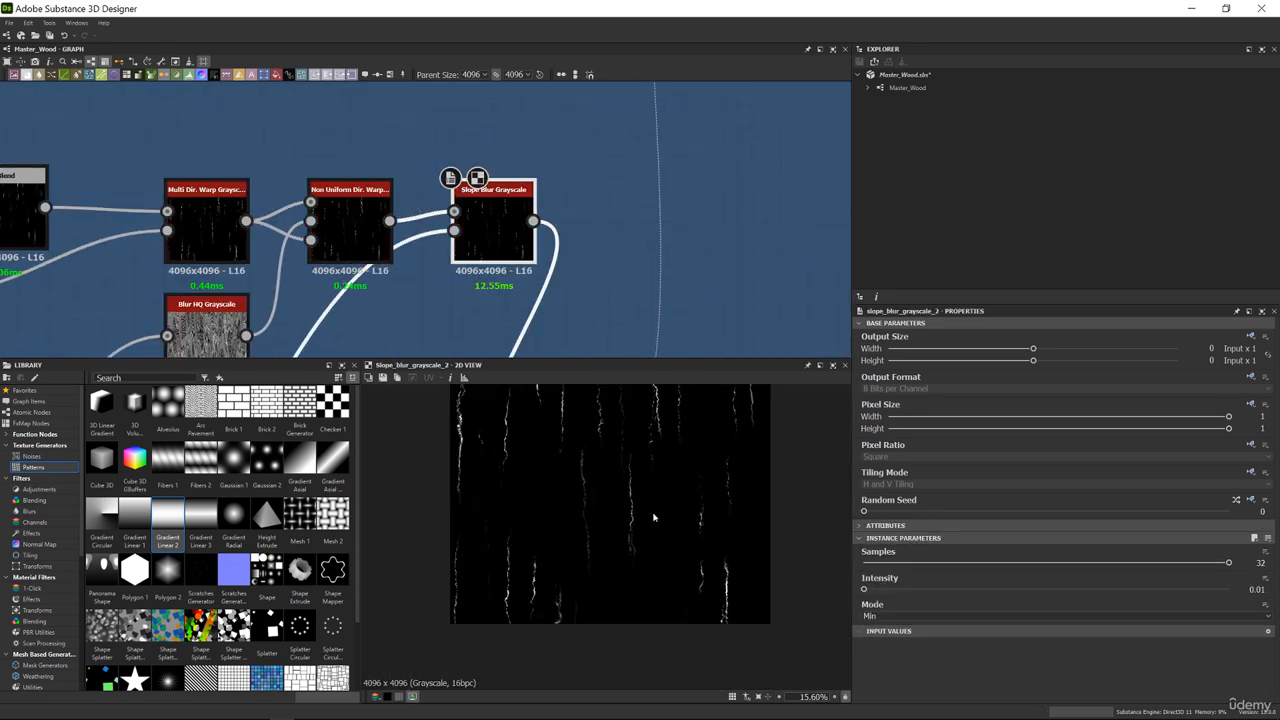
pyautogui.scroll(-3, 532, 246)
pyautogui.scroll(-1, 545, 292)
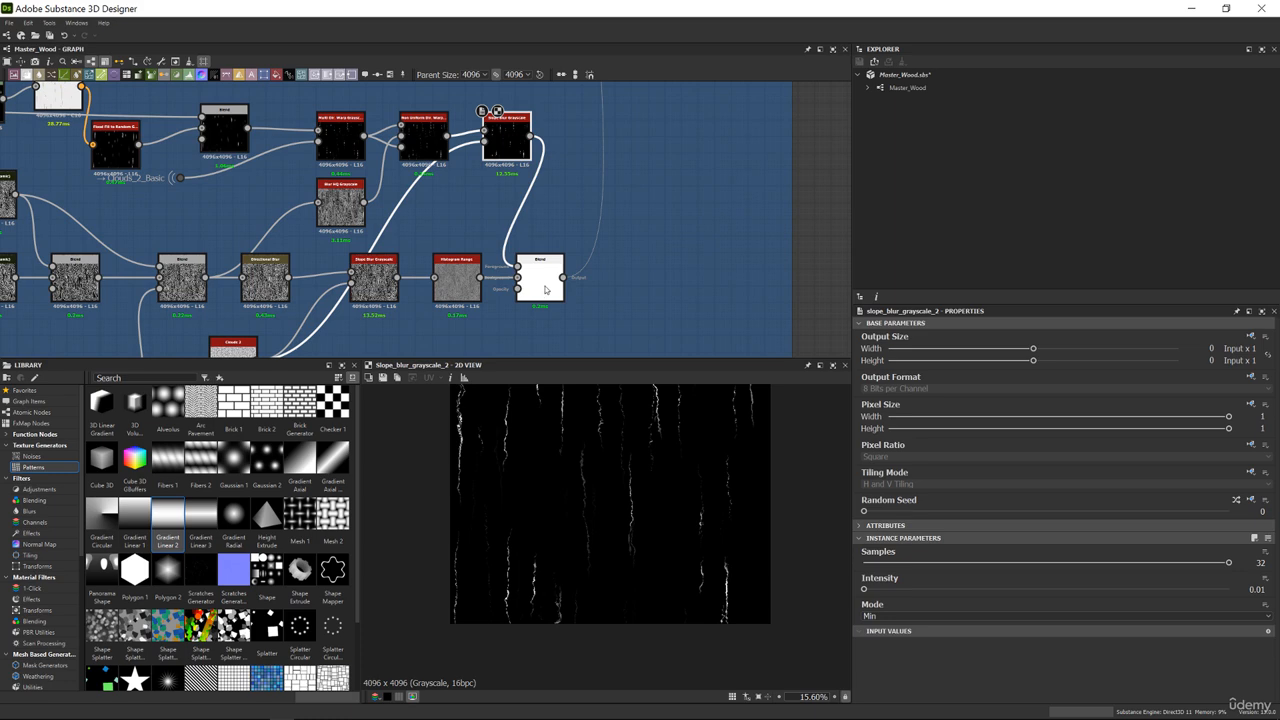
pyautogui.doubleClick(545, 290)
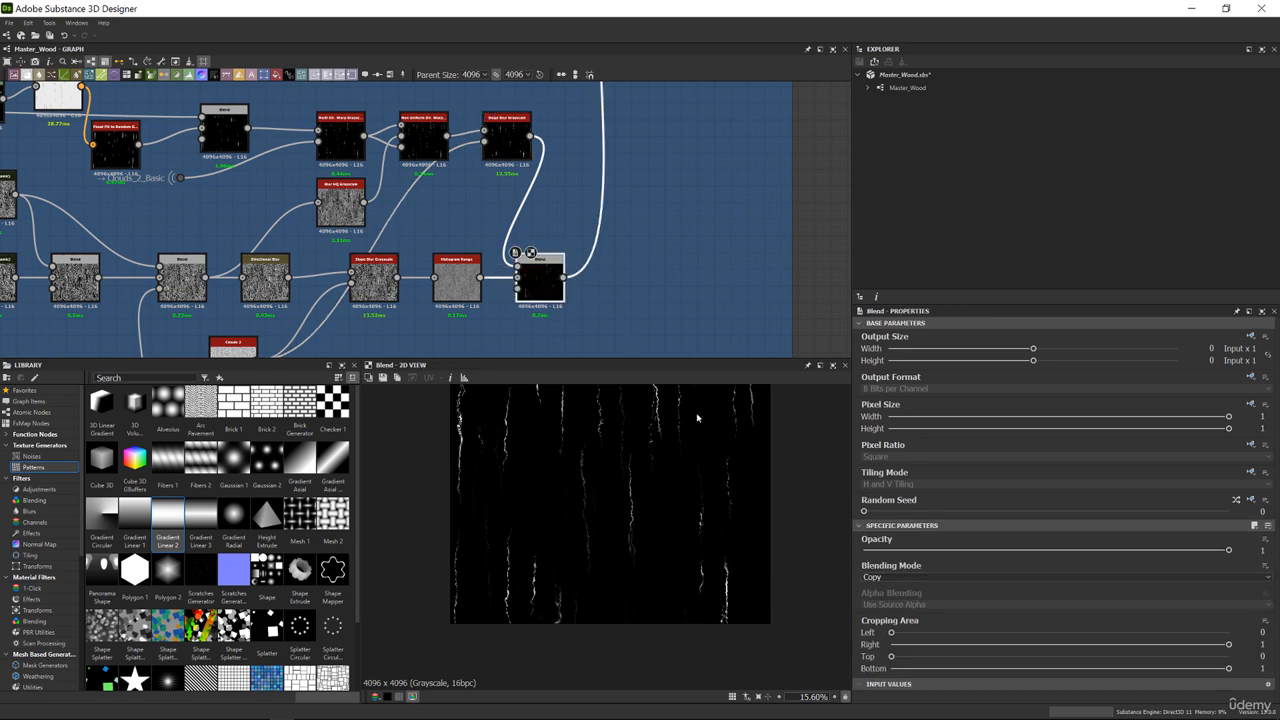
pyautogui.scroll(3, 468, 282)
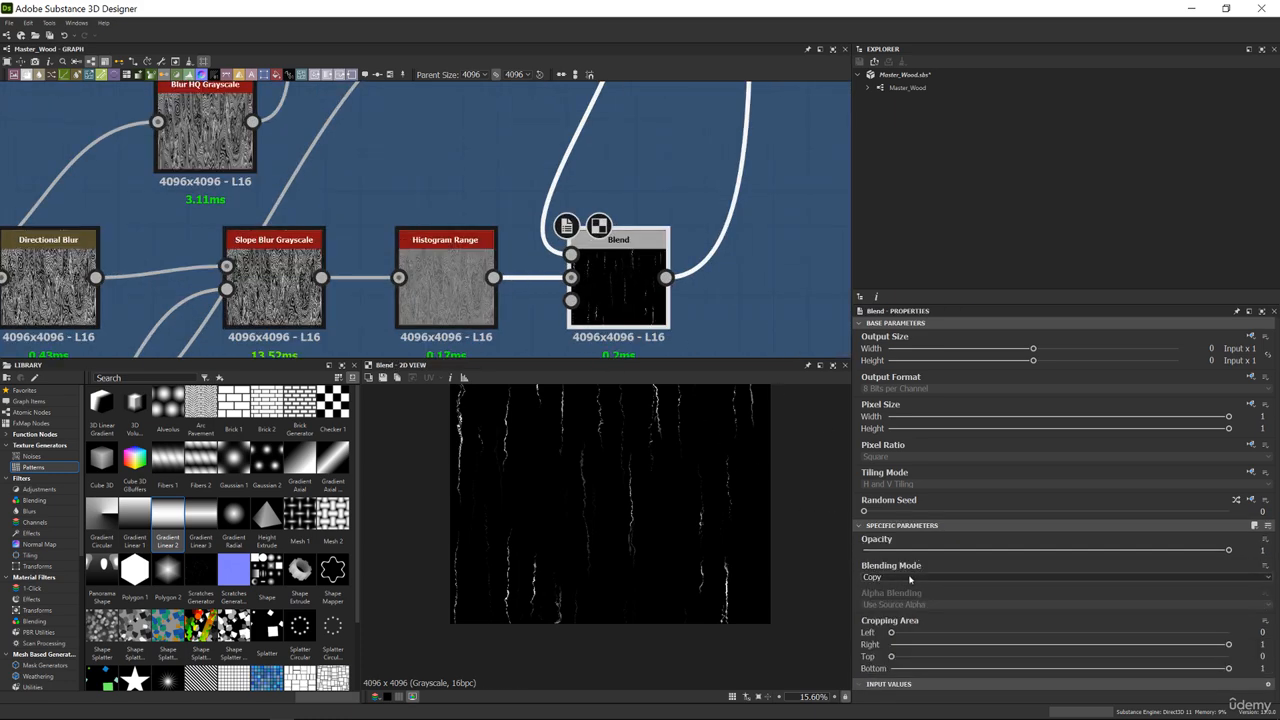
pyautogui.click(909, 578)
pyautogui.click(881, 611)
pyautogui.moveTo(643, 473); pyautogui.dragTo(629, 545, button='middle')
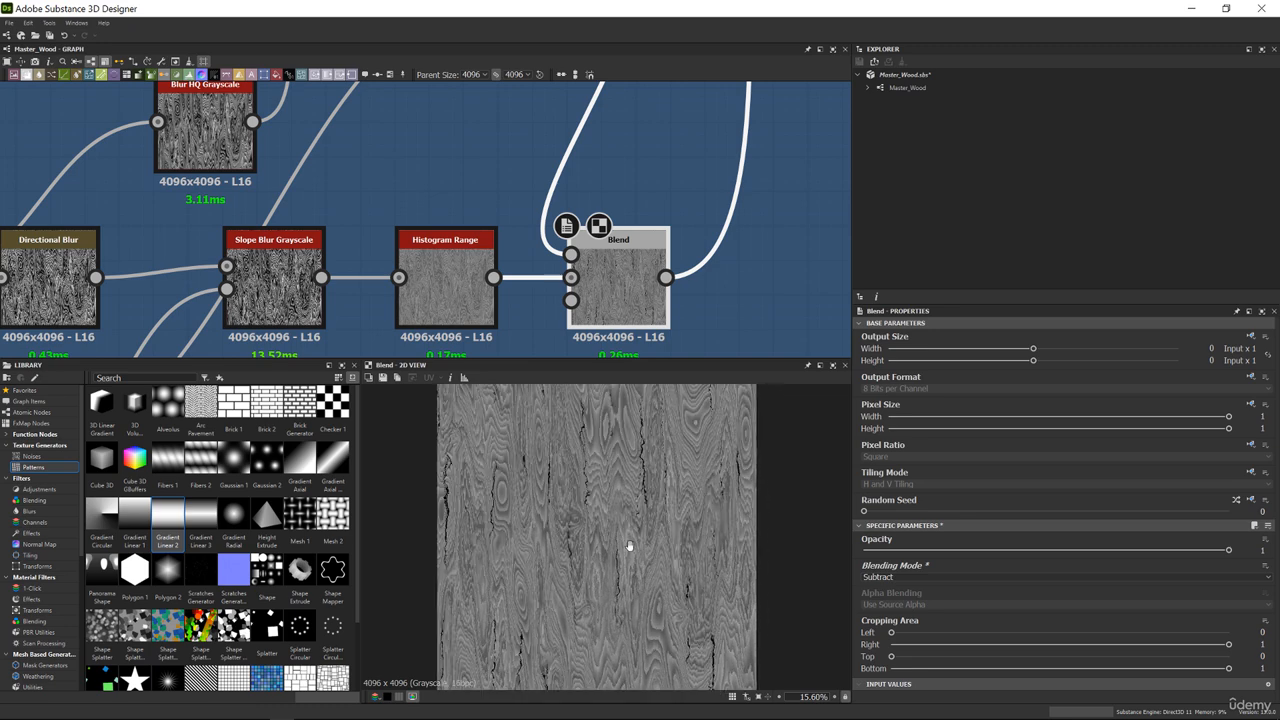
pyautogui.scroll(5, 629, 545)
pyautogui.moveTo(871, 551); pyautogui.dragTo(921, 558)
pyautogui.scroll(-5, 657, 238)
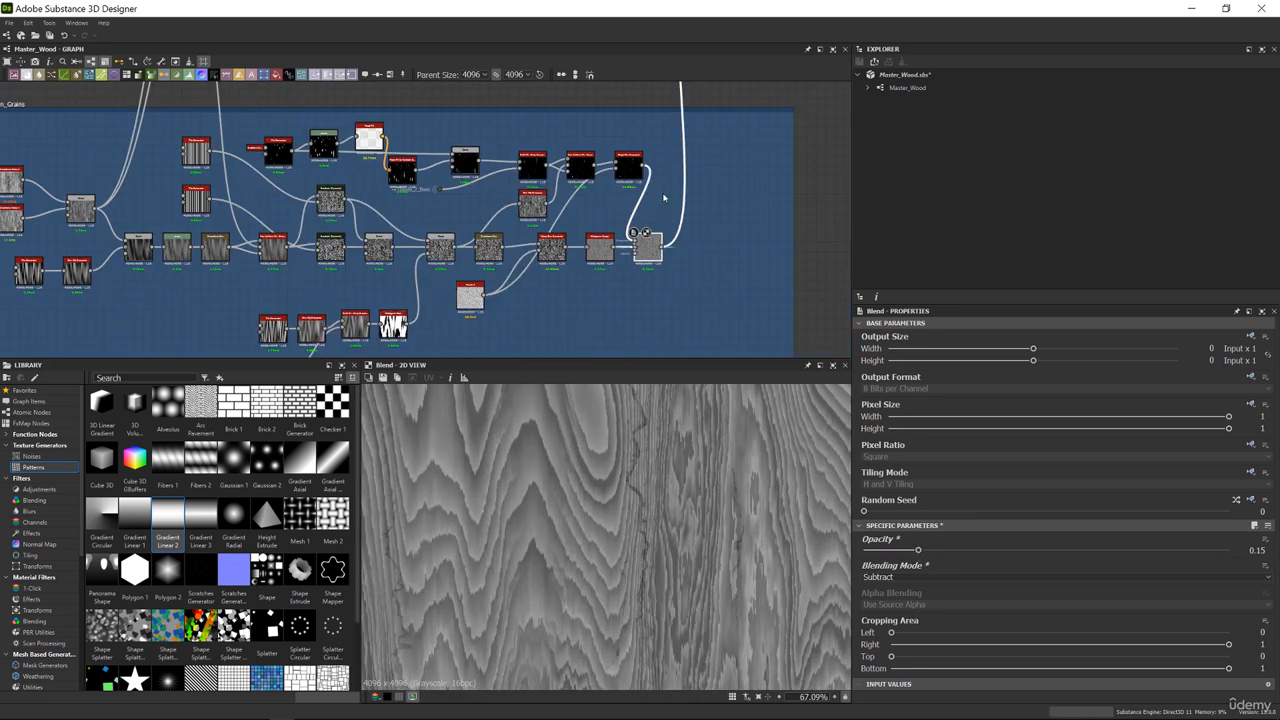
# Preview the Normal Blend output and set the Subtract Blend's opacity to 0.41
pyautogui.moveTo(663, 197); pyautogui.dragTo(533, 402, button='middle')
pyautogui.doubleClick(663, 164)
pyautogui.moveTo(567, 352); pyautogui.dragTo(583, 304, button='middle')
pyautogui.scroll(2, 628, 175)
pyautogui.doubleClick(565, 329)
pyautogui.scroll(-3, 583, 304)
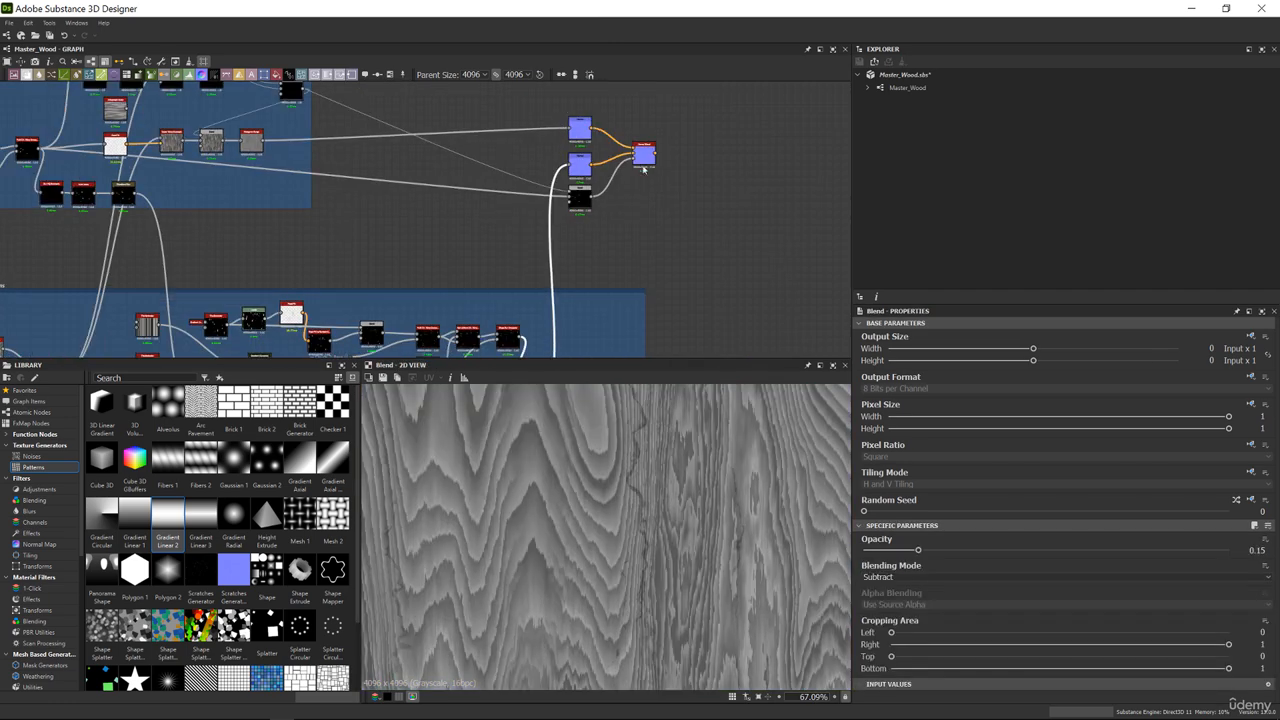
pyautogui.doubleClick(643, 160)
pyautogui.moveTo(542, 349); pyautogui.dragTo(587, 231, button='middle')
pyautogui.scroll(2, 587, 231)
pyautogui.click(563, 320)
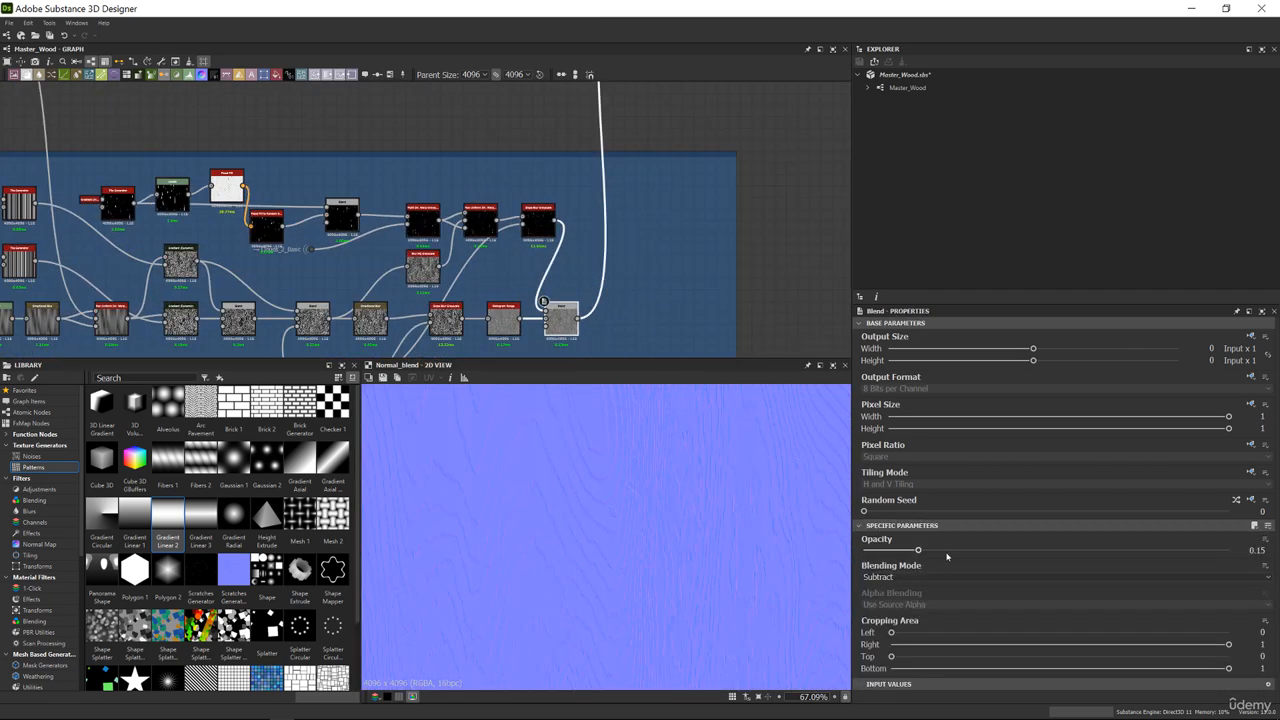
pyautogui.moveTo(918, 550); pyautogui.dragTo(991, 550)
pyautogui.moveTo(1105, 549); pyautogui.dragTo(1013, 549)
pyautogui.scroll(-3, 618, 505)
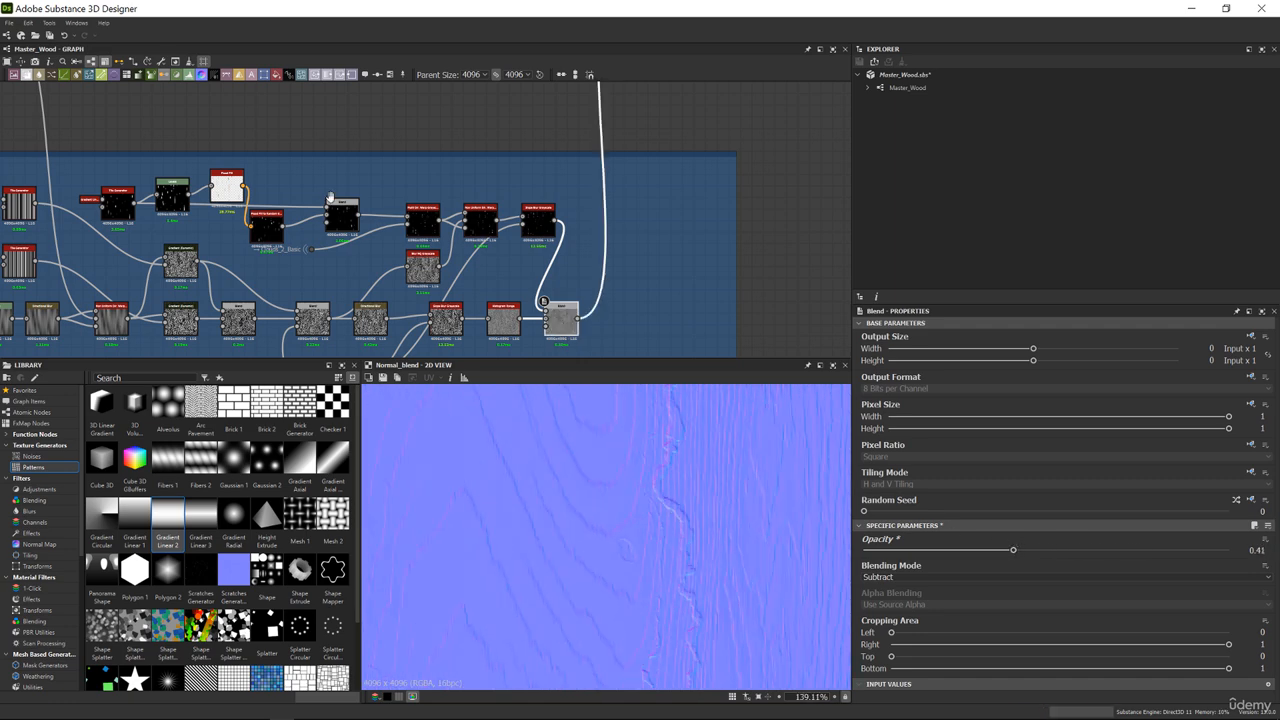
# Set the Interstice X random value of the crack strips' Tile Generator to 0.07
pyautogui.moveTo(76, 208); pyautogui.dragTo(394, 257, button='middle')
pyautogui.scroll(4, 394, 257)
pyautogui.doubleClick(480, 251)
pyautogui.scroll(-3, 613, 473)
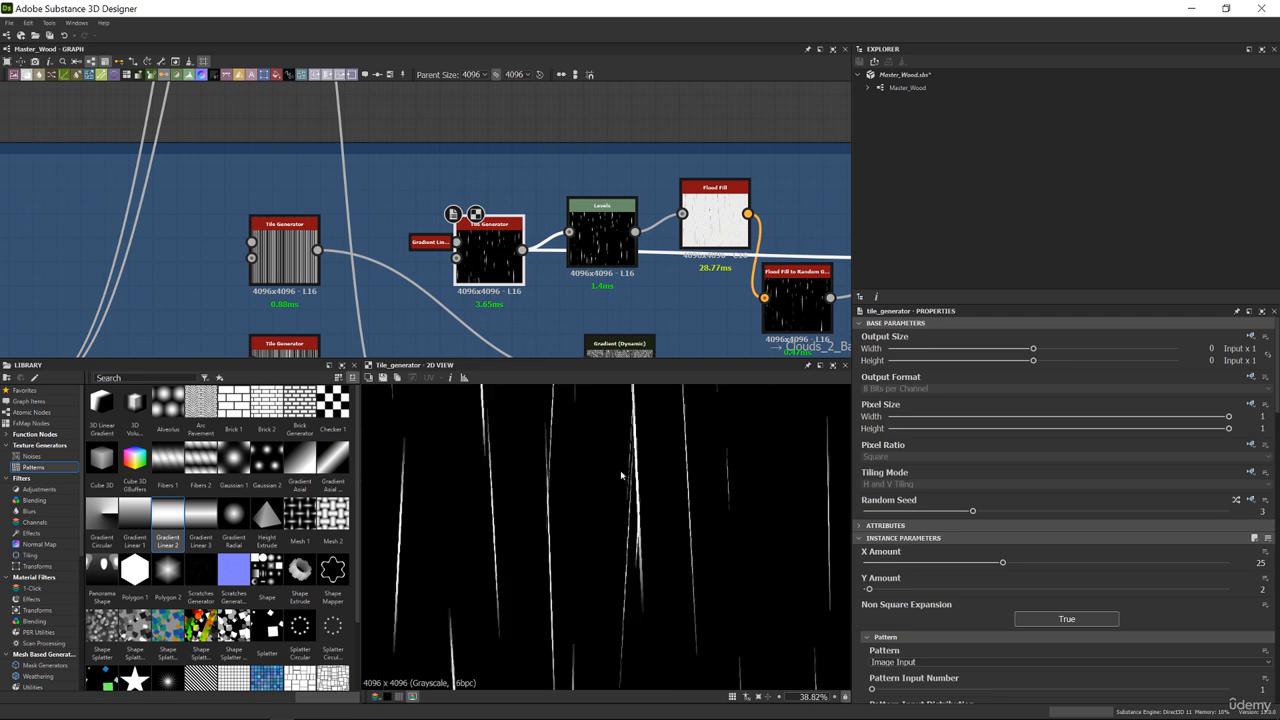
pyautogui.scroll(-2, 981, 632)
pyautogui.scroll(-10, 981, 632)
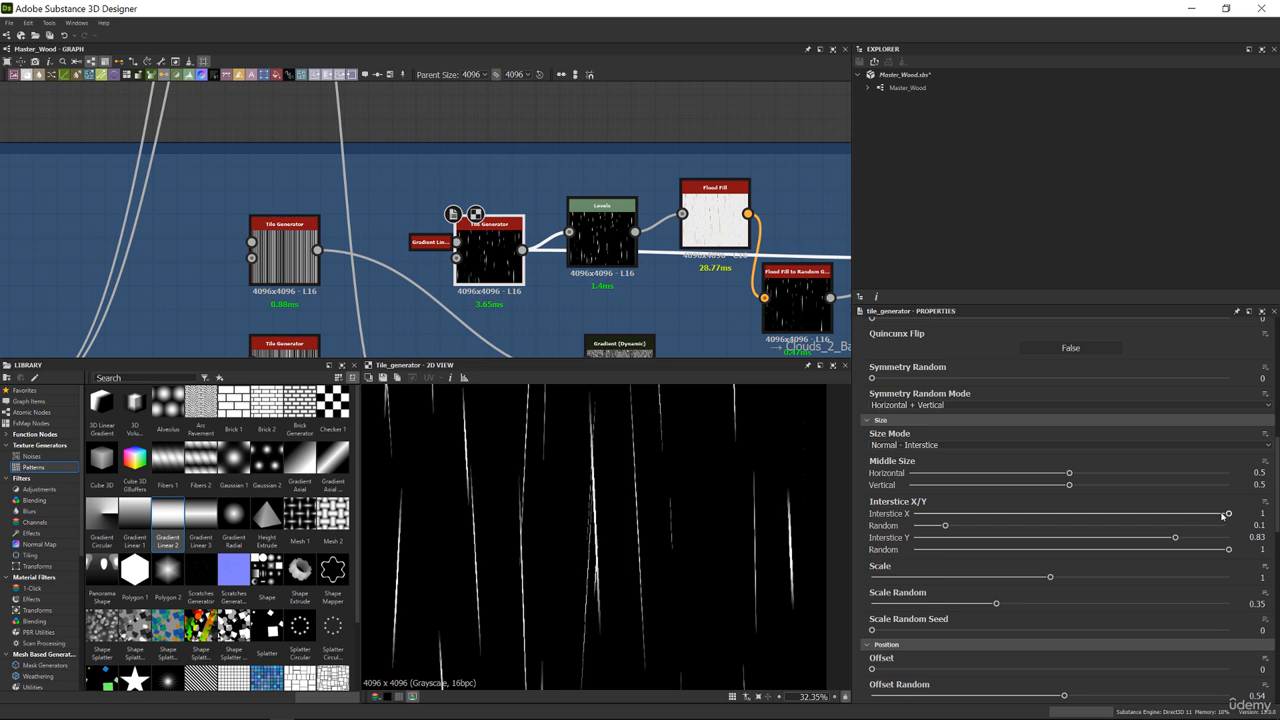
pyautogui.moveTo(946, 526)
pyautogui.mouseDown()
pyautogui.moveTo(975, 524)
pyautogui.moveTo(936, 526)
pyautogui.mouseUp()
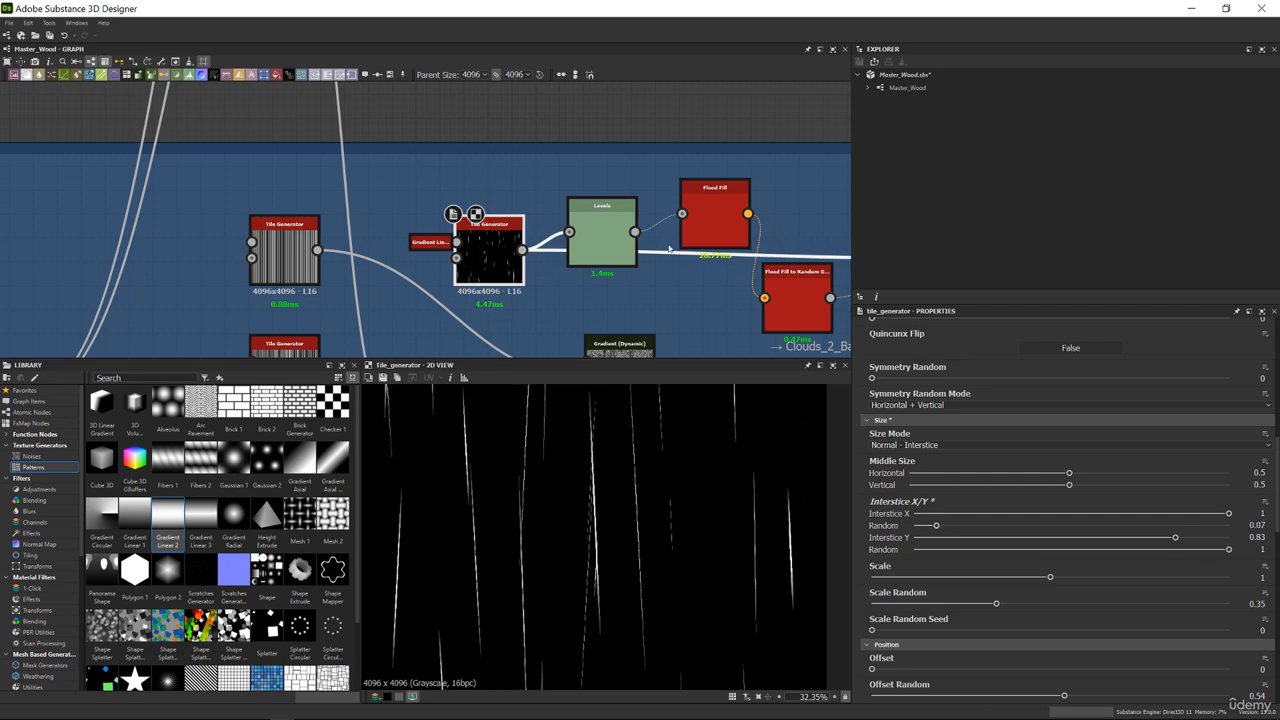
# Inspect the thinner cracks in the Subtract Blend and the Normal Blend outputs, from full view to close-up
pyautogui.scroll(-3, 479, 262)
pyautogui.scroll(-2, 665, 231)
pyautogui.moveTo(665, 231); pyautogui.dragTo(655, 256, button='middle')
pyautogui.doubleClick(630, 321)
pyautogui.moveTo(631, 462); pyautogui.dragTo(760, 455, button='middle')
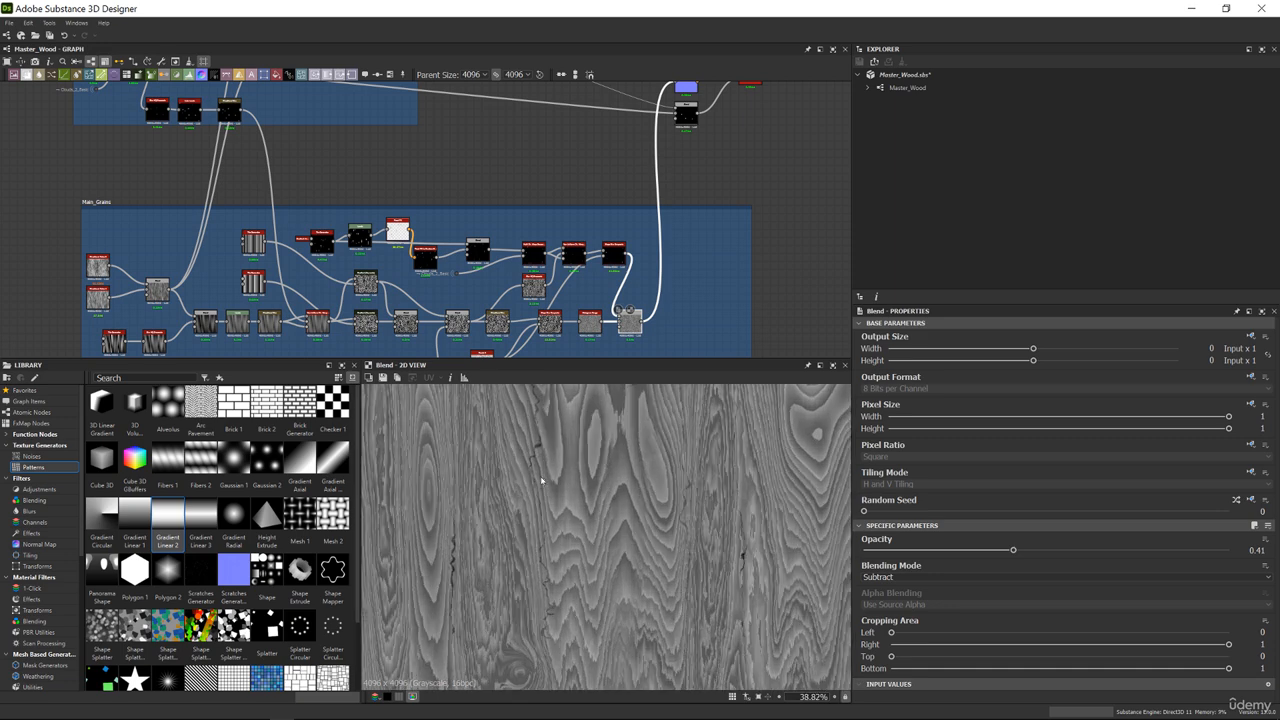
pyautogui.scroll(1, 610, 465)
pyautogui.moveTo(541, 470); pyautogui.dragTo(677, 511, button='middle')
pyautogui.scroll(-1, 533, 491)
pyautogui.moveTo(680, 160); pyautogui.dragTo(643, 181, button='middle')
pyautogui.doubleClick(694, 109)
pyautogui.scroll(5, 516, 474)
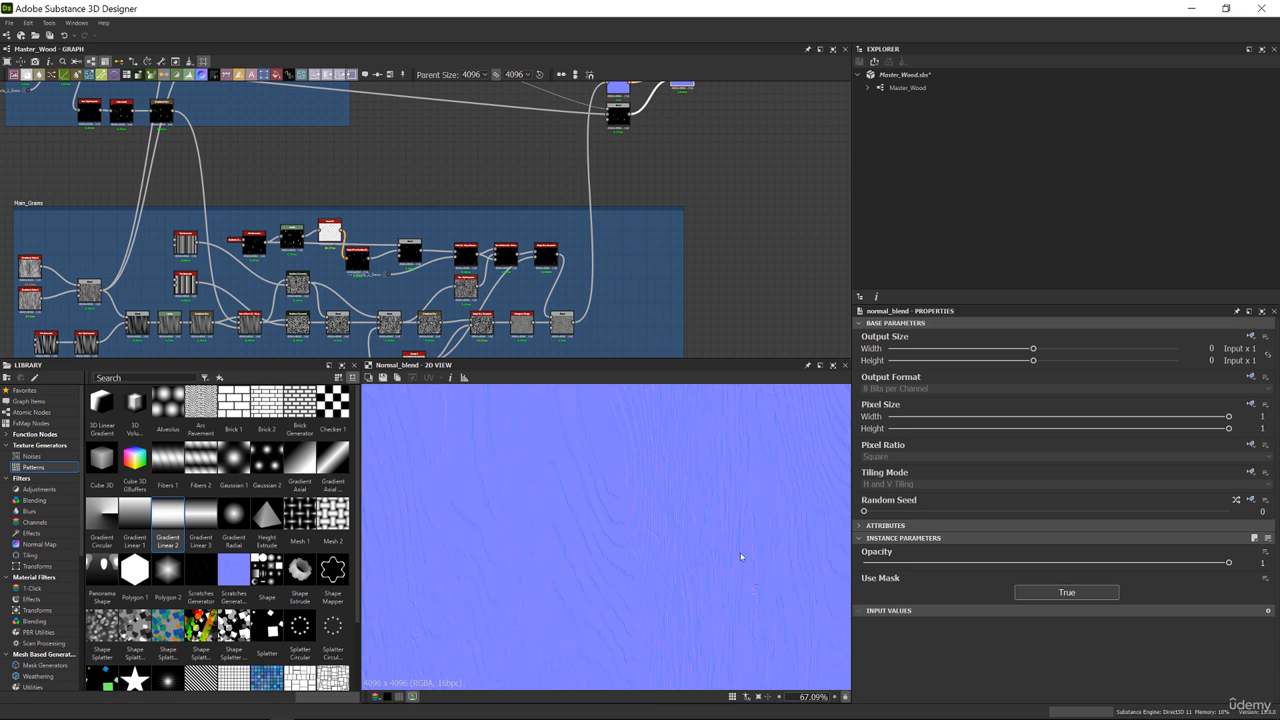
pyautogui.scroll(-8, 615, 520)
pyautogui.scroll(5, 745, 459)
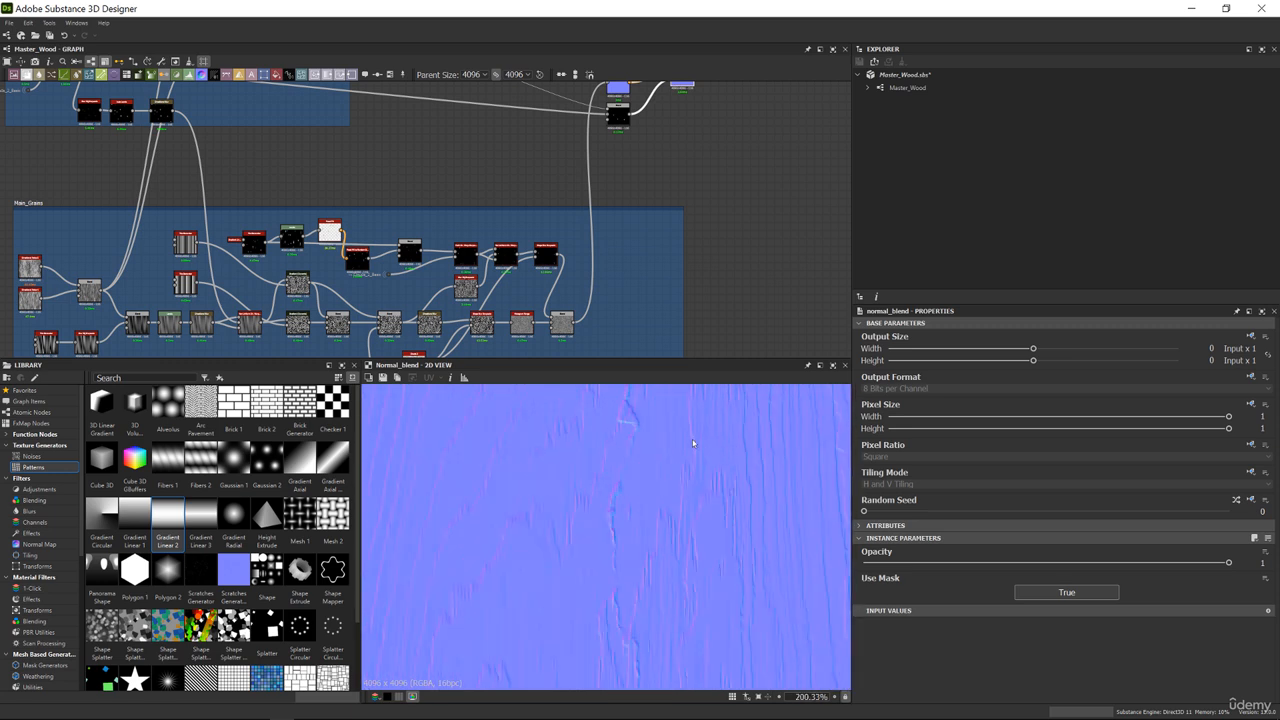
pyautogui.scroll(-6, 696, 506)
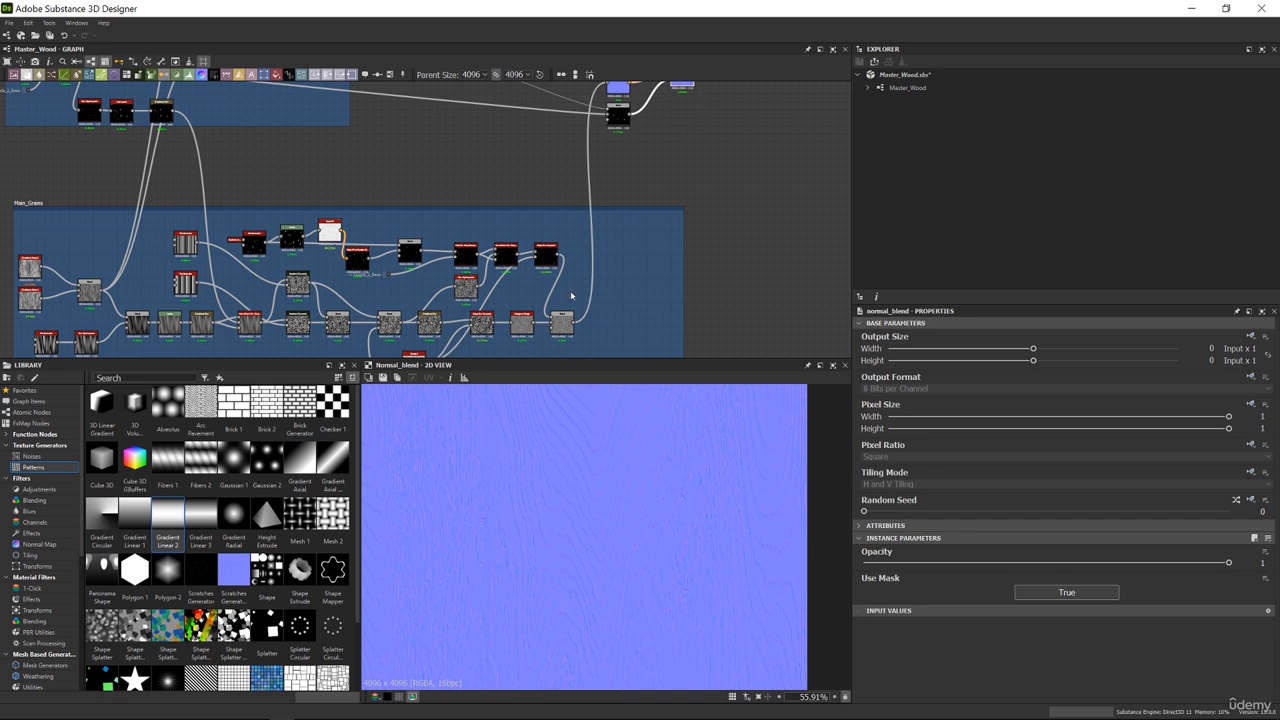
# Delete all the Uniform Color nodes feeding the graph's output nodes
pyautogui.moveTo(546, 263); pyautogui.dragTo(474, 248, button='middle')
pyautogui.scroll(-5, 564, 275)
pyautogui.scroll(2, 498, 197)
pyautogui.moveTo(606, 257); pyautogui.dragTo(530, 245, button='middle')
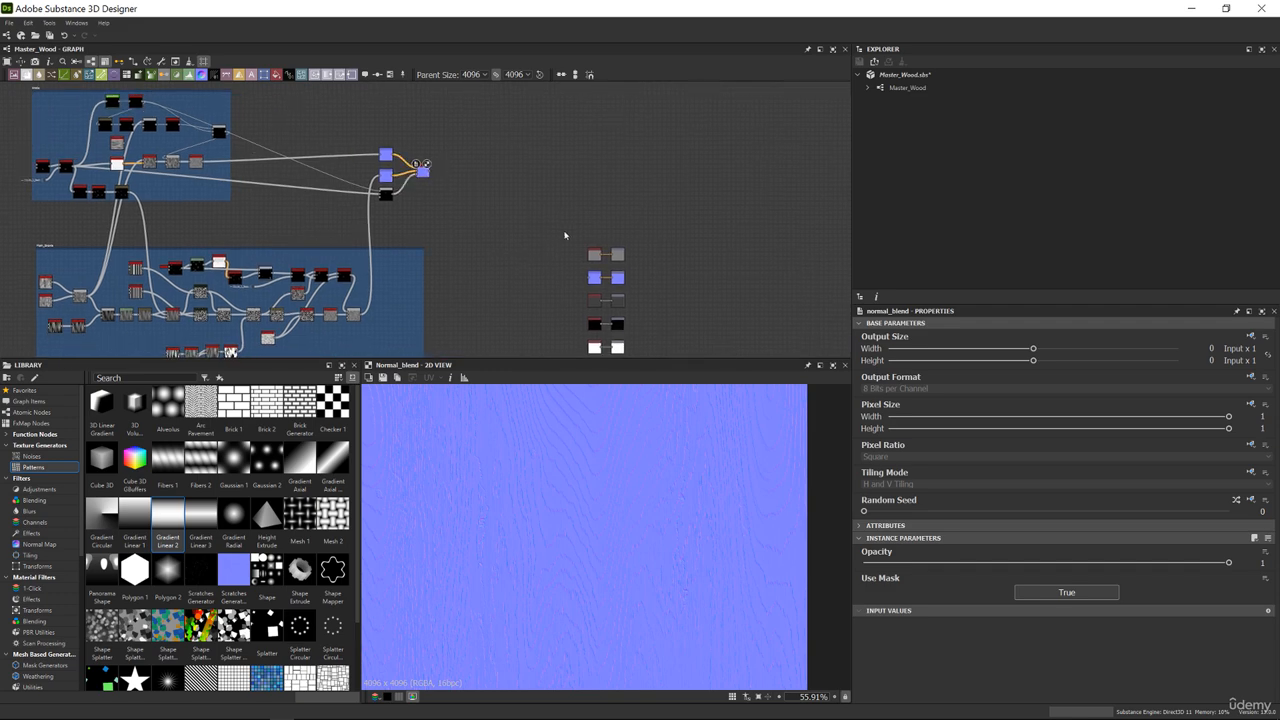
pyautogui.click(593, 254)
pyautogui.scroll(-2, 574, 254)
pyautogui.moveTo(559, 192); pyautogui.dragTo(557, 223, button='middle')
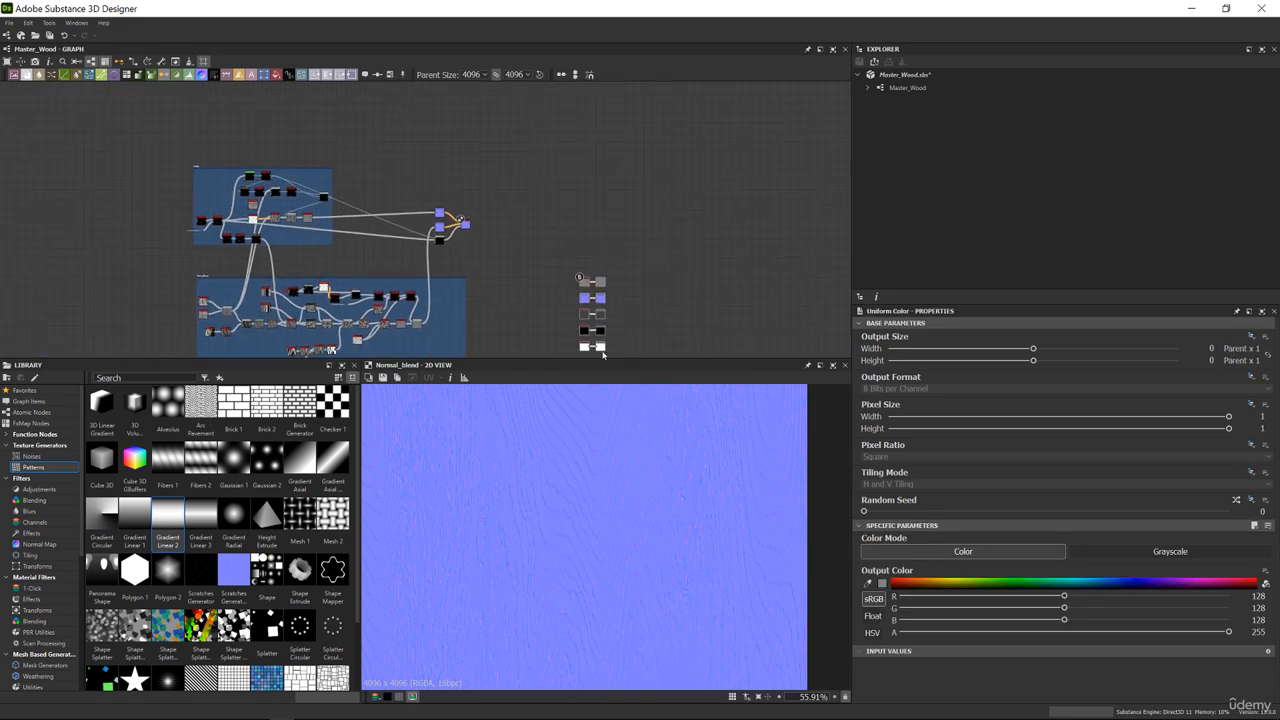
pyautogui.moveTo(603, 354); pyautogui.dragTo(572, 278)
pyautogui.scroll(4, 498, 221)
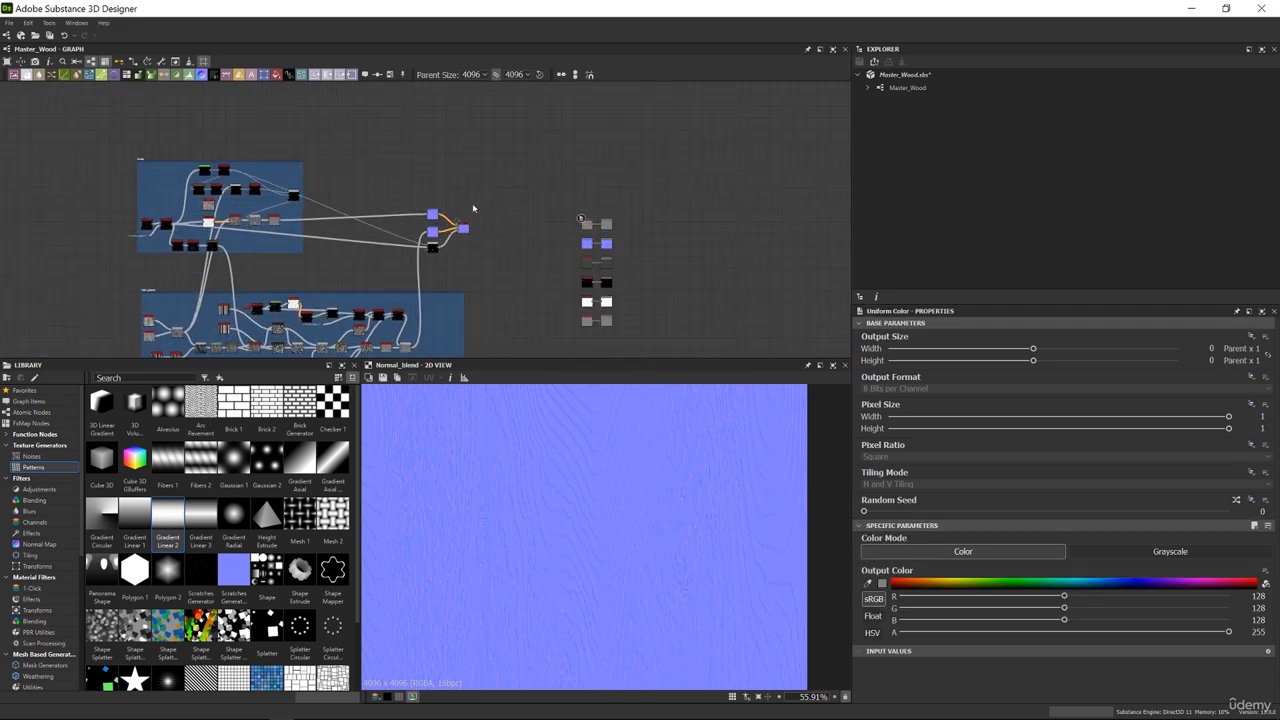
pyautogui.click(450, 237)
pyautogui.moveTo(668, 228); pyautogui.dragTo(549, 147, button='middle')
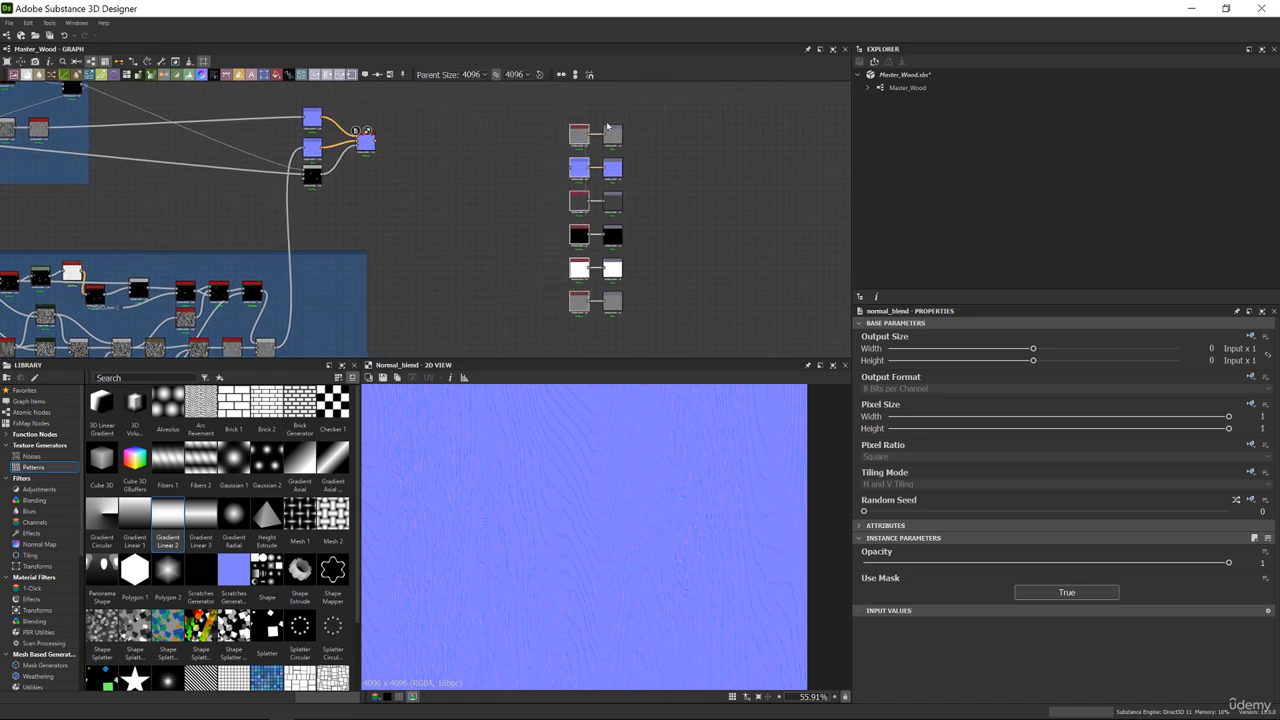
pyautogui.scroll(3, 607, 127)
pyautogui.scroll(-3, 613, 134)
pyautogui.moveTo(542, 118); pyautogui.dragTo(592, 251)
pyautogui.press('Delete')
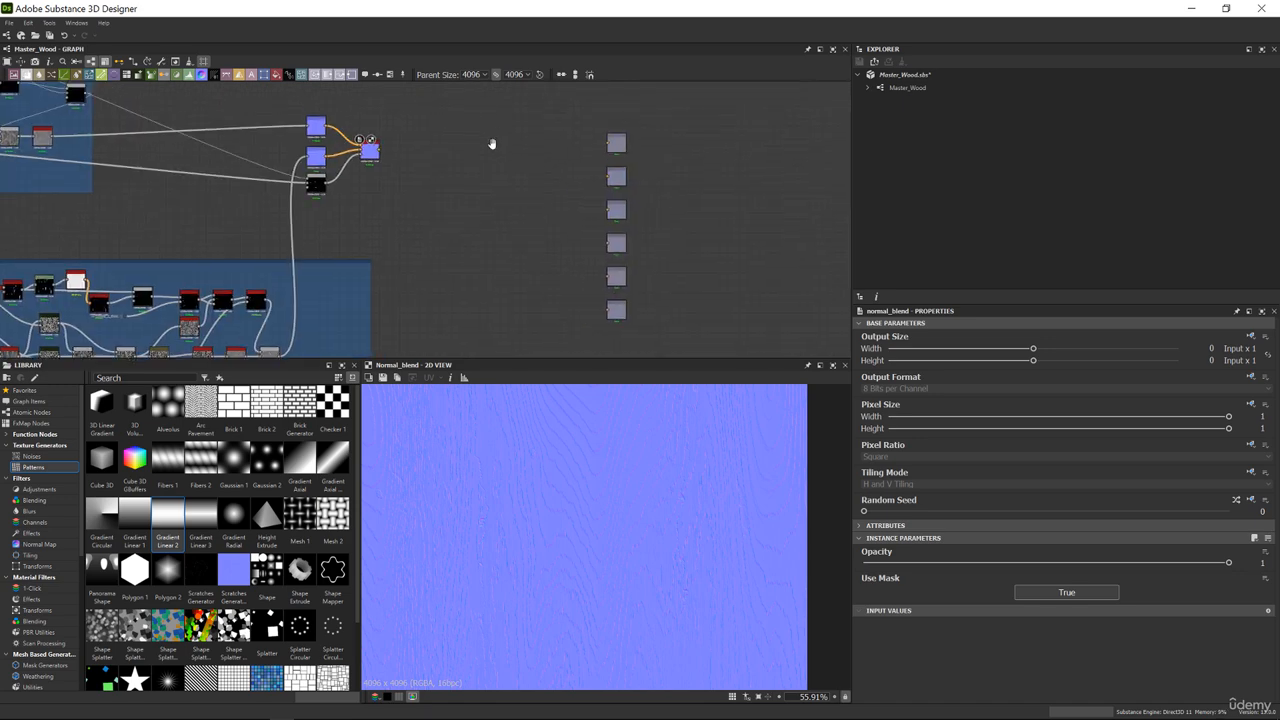
# Connect the Normal Blend node to the graph's Normal output
pyautogui.scroll(3, 491, 143)
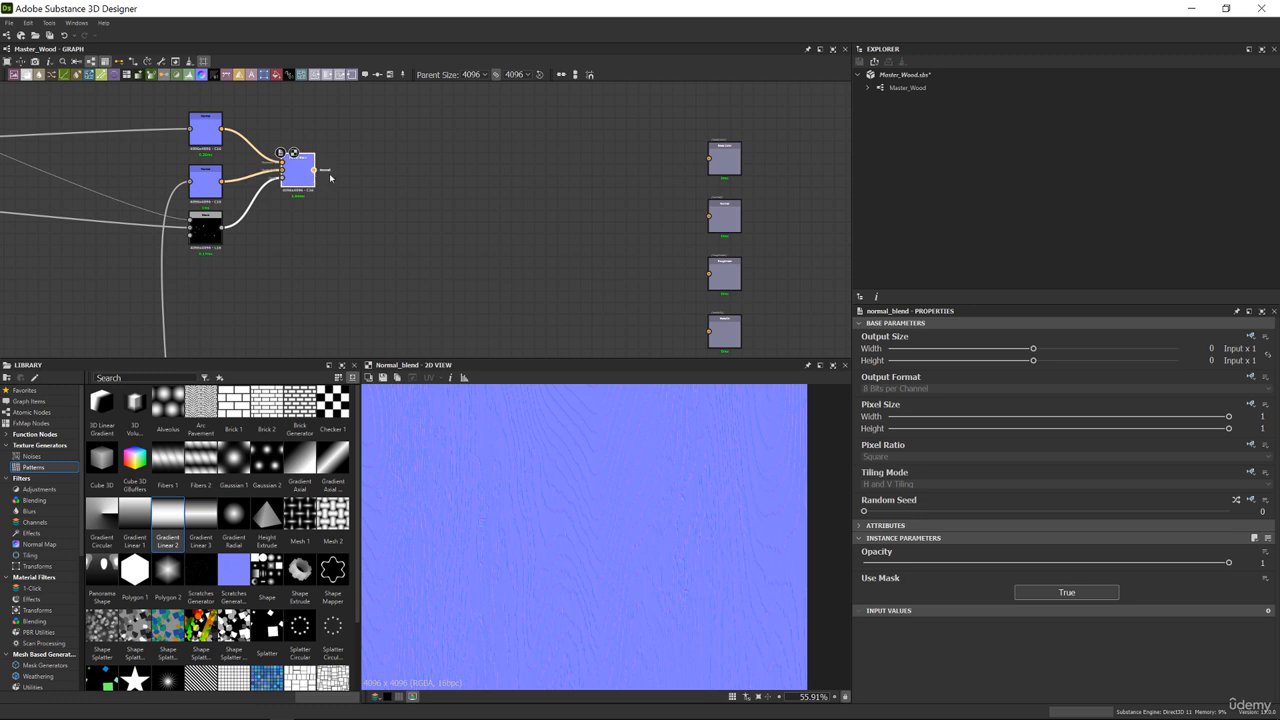
pyautogui.moveTo(314, 170); pyautogui.dragTo(709, 215)
pyautogui.scroll(4, 571, 171)
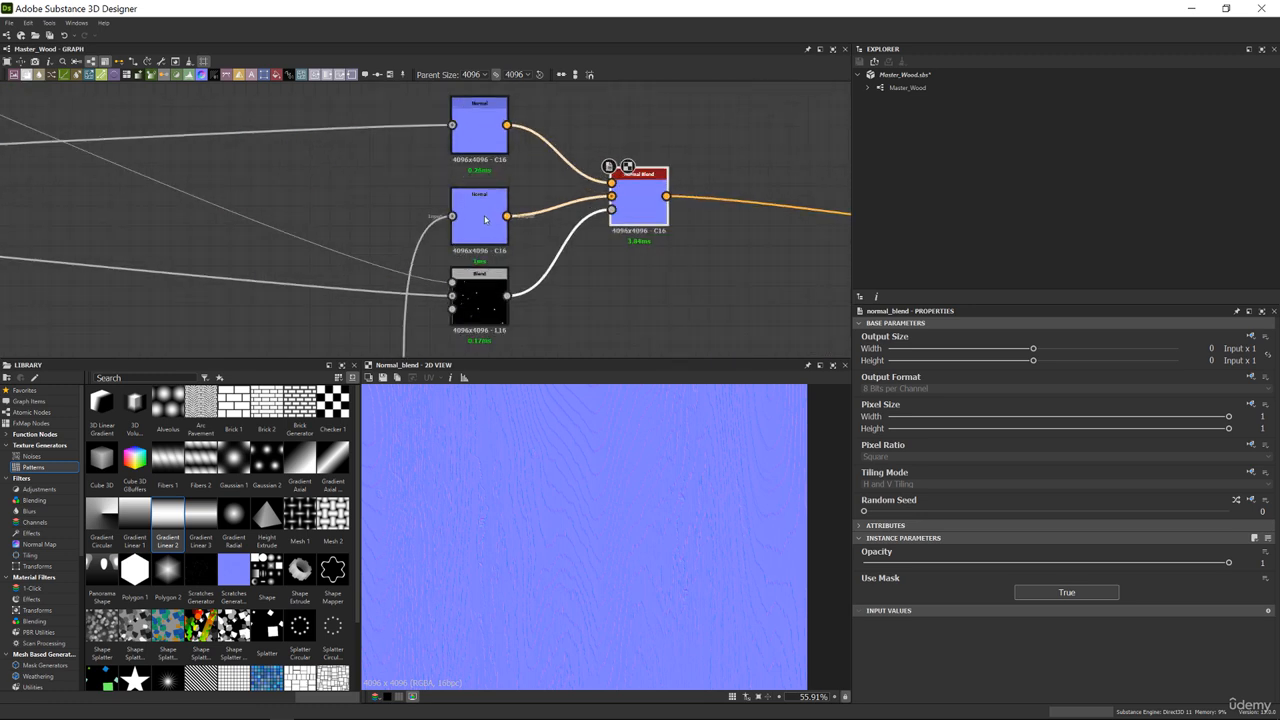
# Adjust the intensity of the grain's Normal node and set the other Normal node's intensity to 0.1
pyautogui.click(476, 217)
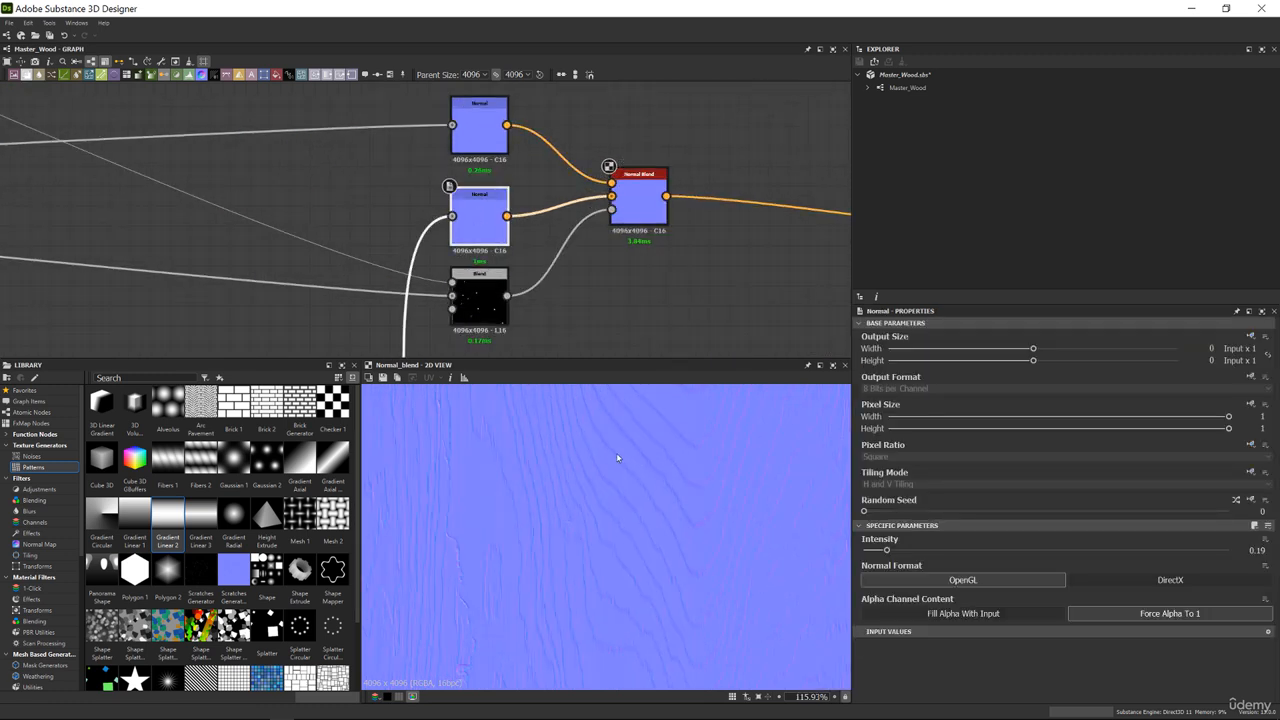
pyautogui.moveTo(873, 551); pyautogui.dragTo(871, 551)
pyautogui.moveTo(871, 551); pyautogui.dragTo(882, 551)
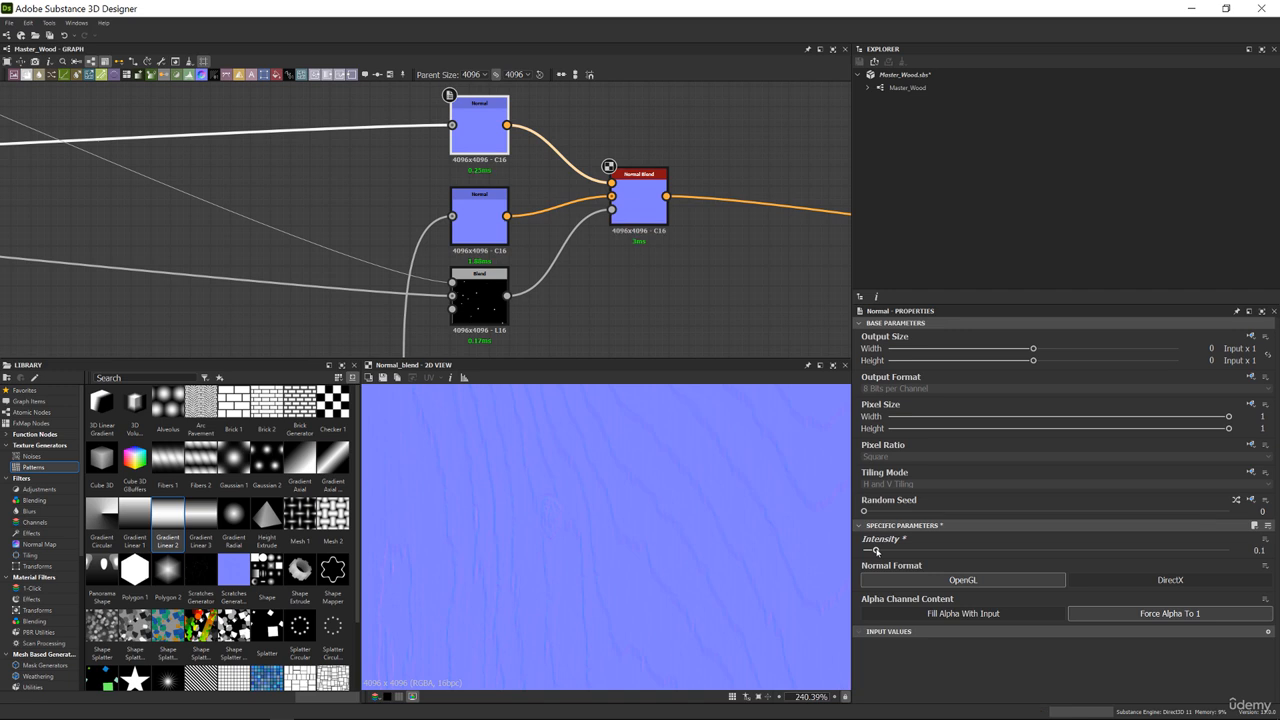
pyautogui.scroll(-10, 578, 508)
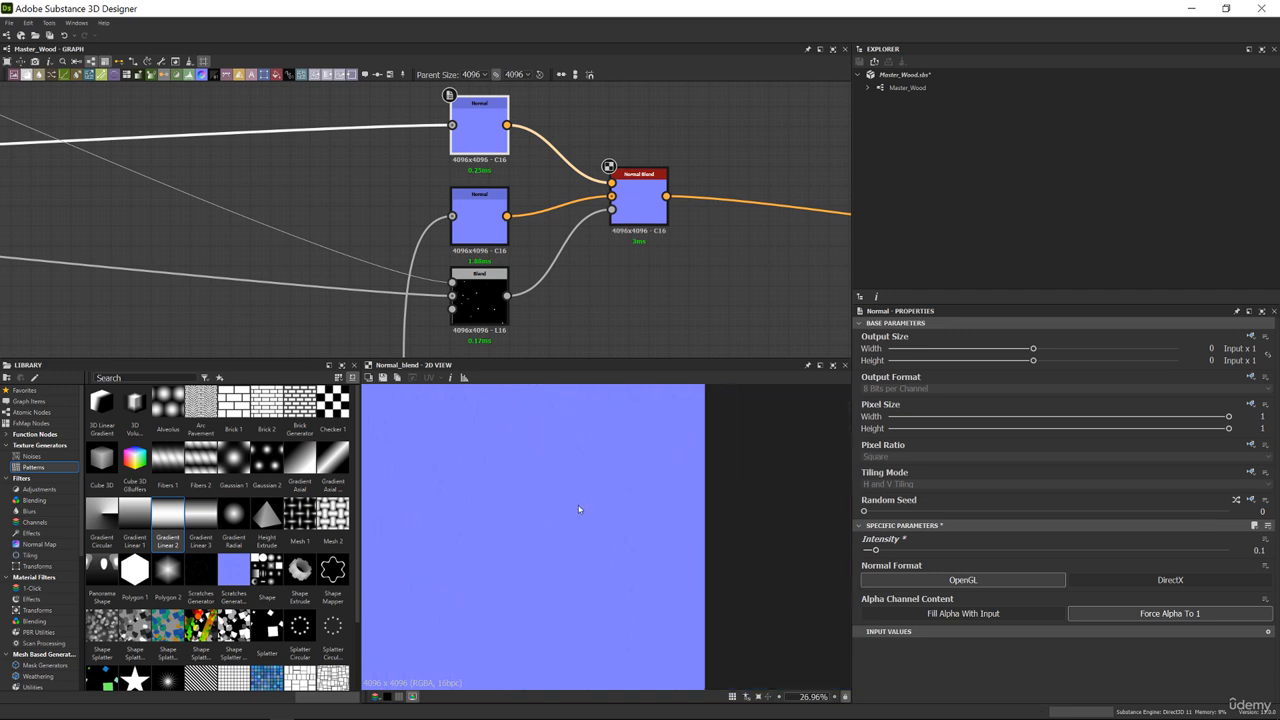
pyautogui.scroll(5, 628, 483)
pyautogui.scroll(3, 590, 482)
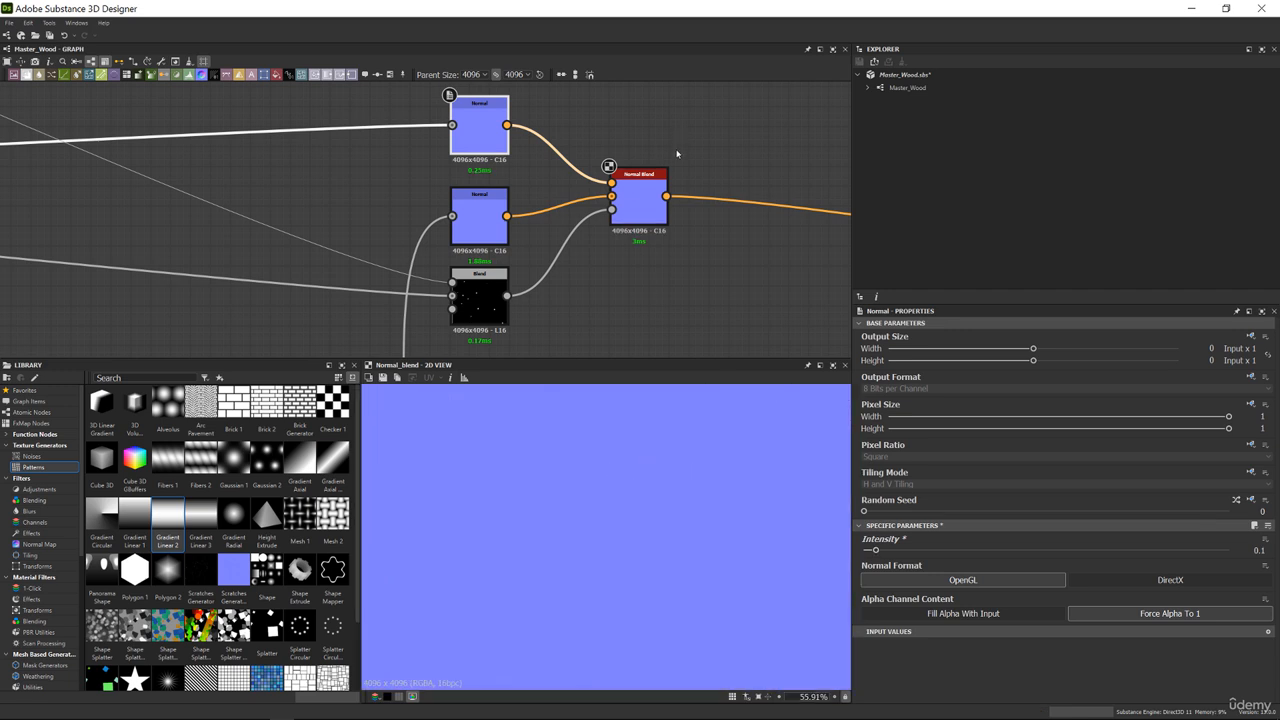
# Delete the unused Metallic and Height output nodes
pyautogui.scroll(-7, 664, 166)
pyautogui.moveTo(837, 198); pyautogui.dragTo(533, 193, button='middle')
pyautogui.scroll(1, 556, 206)
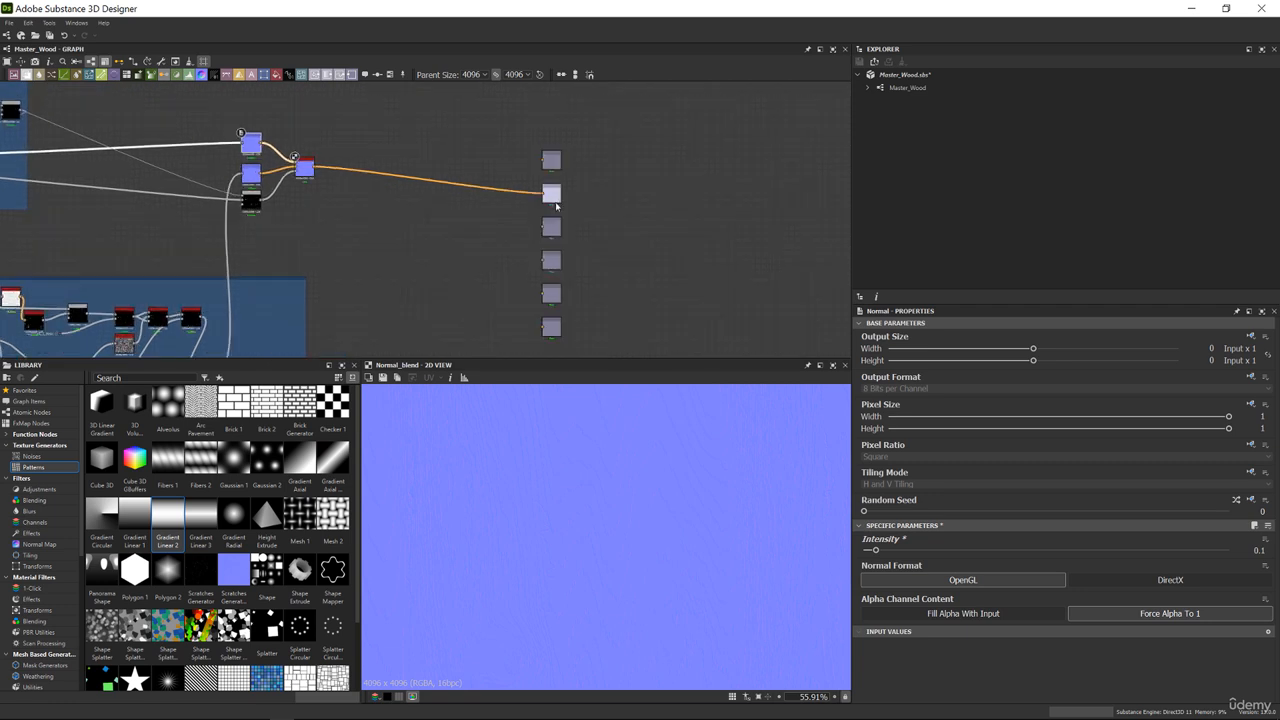
pyautogui.scroll(6, 556, 206)
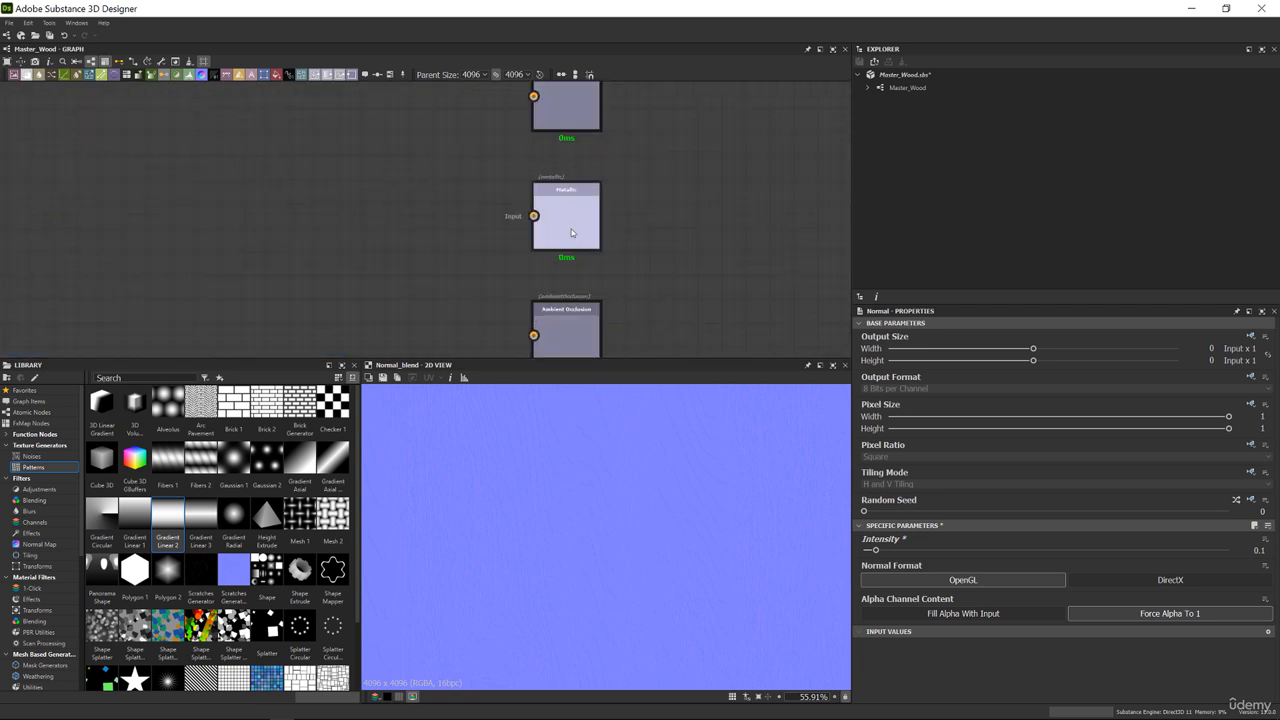
pyautogui.click(571, 233)
pyautogui.scroll(-4, 571, 235)
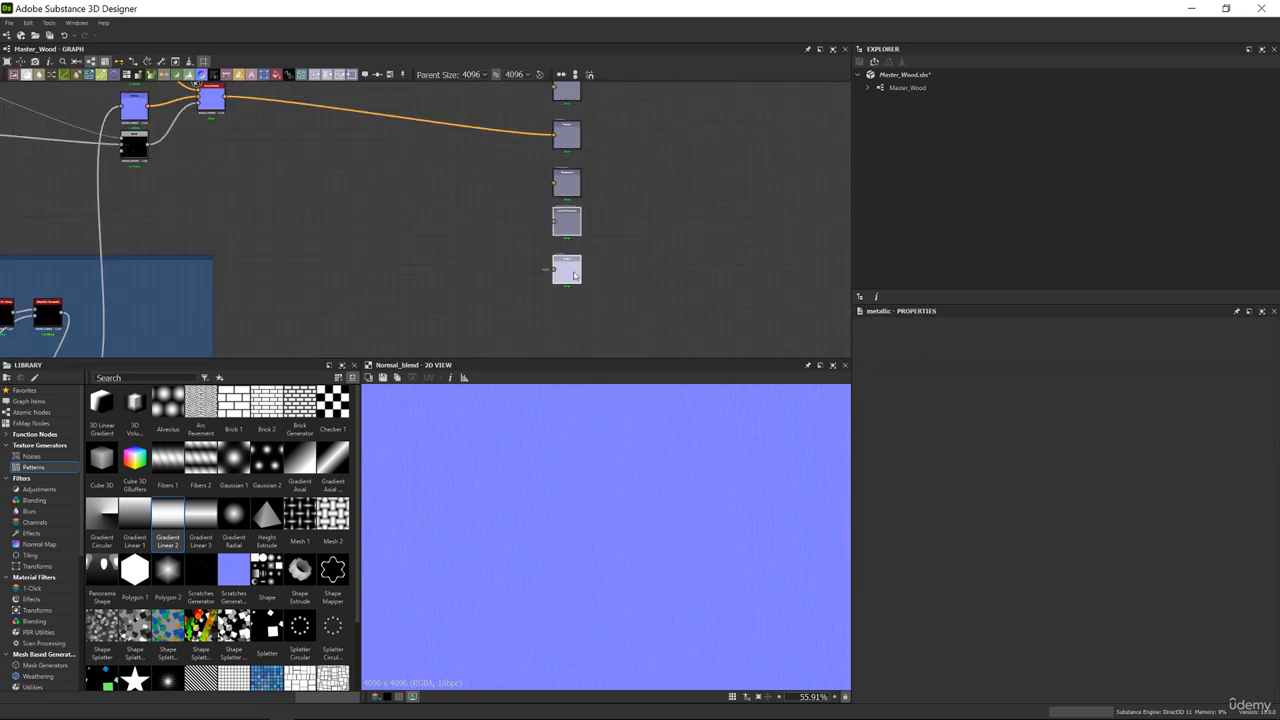
pyautogui.scroll(4, 567, 275)
pyautogui.click(568, 275)
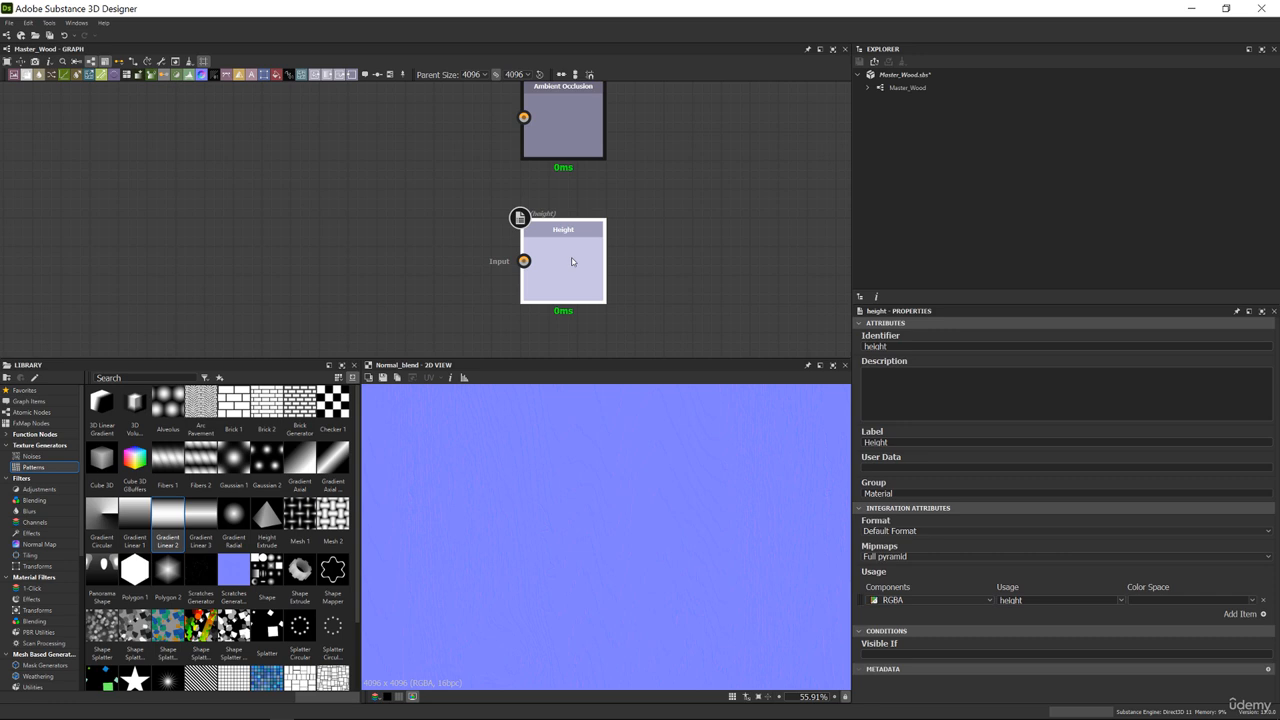
pyautogui.click(595, 192)
pyautogui.scroll(-4, 548, 257)
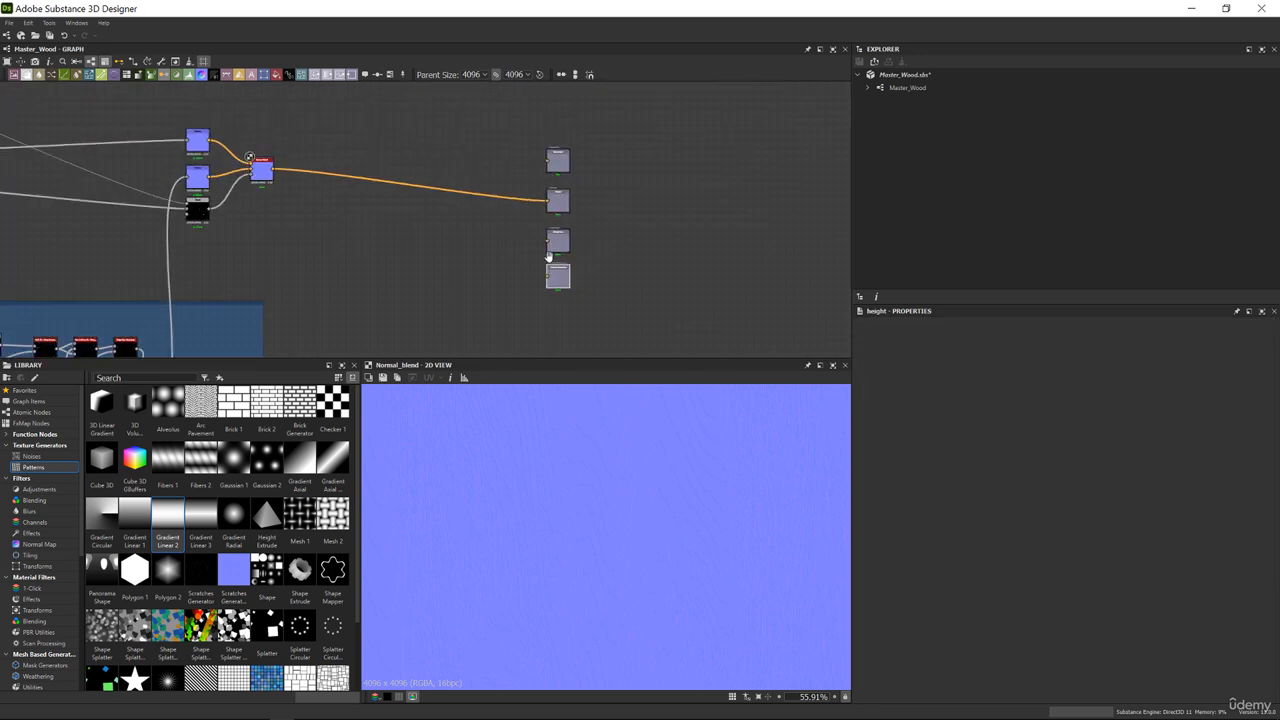
# Add an Ambient Occlusion (RTAO) node in the empty space near the Ambient Occlusion output
pyautogui.scroll(1, 586, 289)
pyautogui.moveTo(548, 257); pyautogui.dragTo(517, 159, button='middle')
pyautogui.click(535, 256)
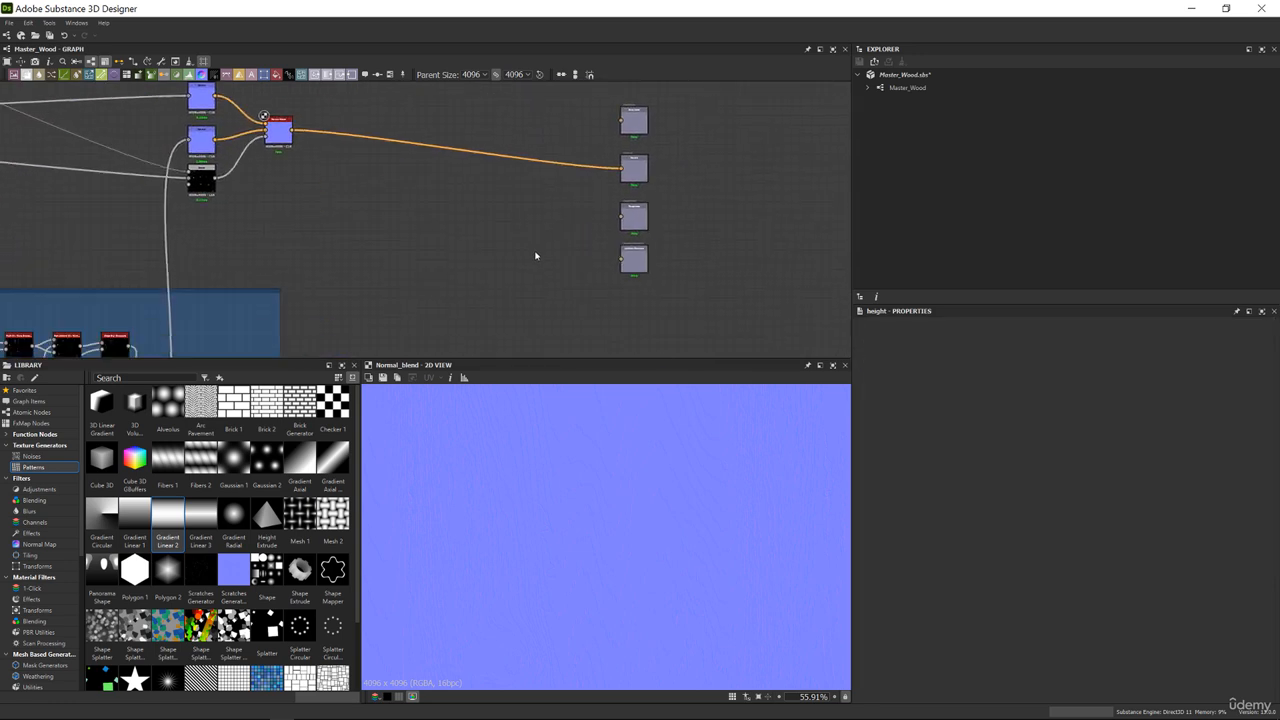
pyautogui.press('space')
pyautogui.write('rta')
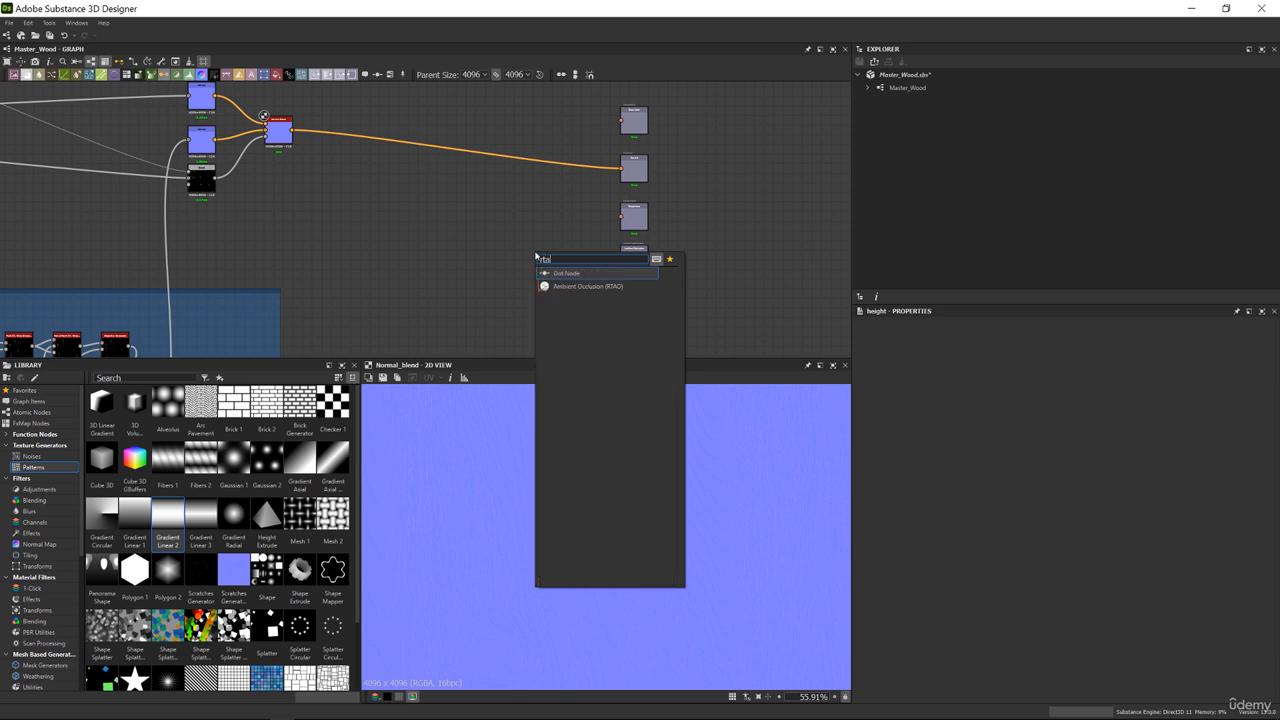
pyautogui.press('Down')
pyautogui.press('Return')
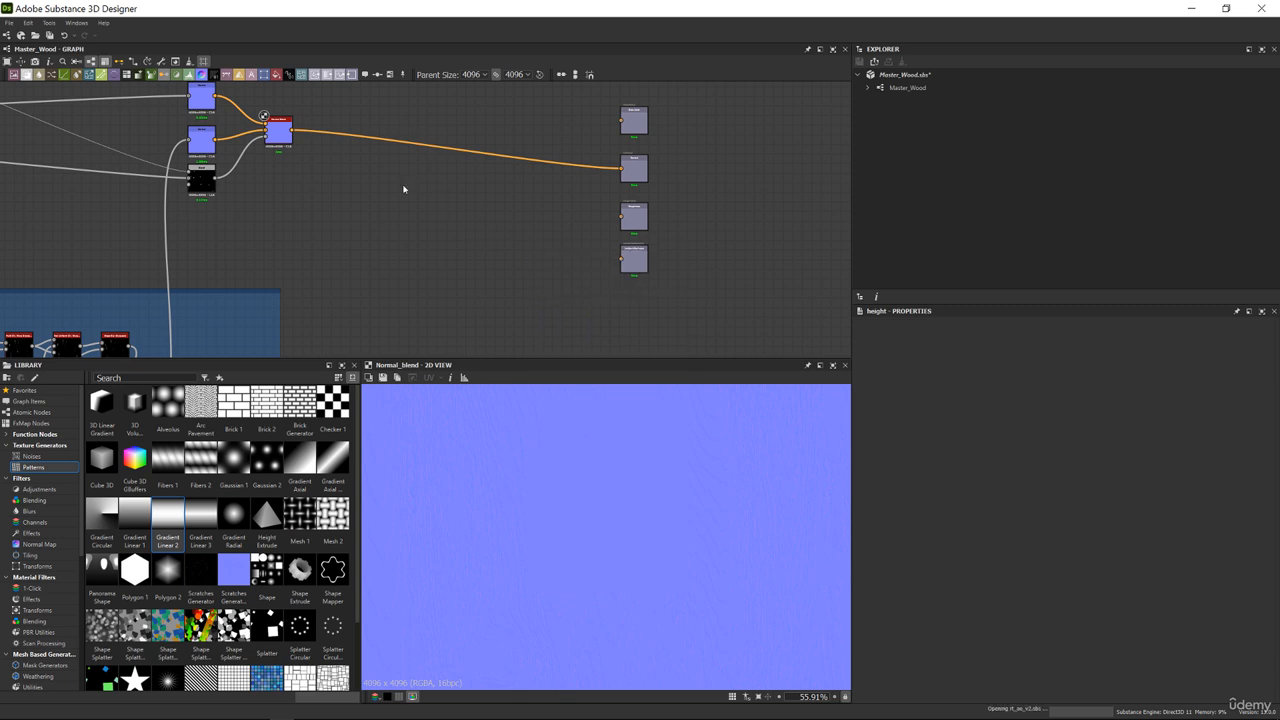
# Connect the final grain blend node in the blue frame to the Ambient Occlusion (RTAO) node's input
pyautogui.moveTo(432, 261); pyautogui.dragTo(479, 194, button='middle')
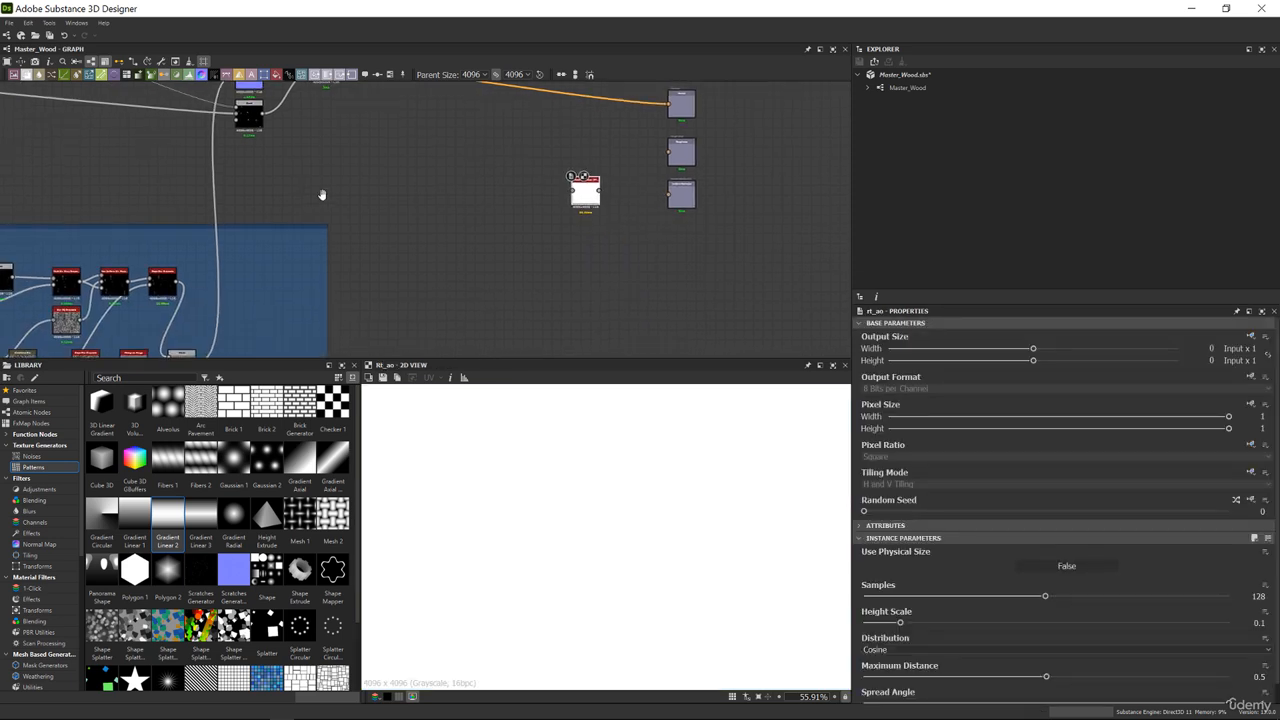
pyautogui.scroll(-2, 479, 194)
pyautogui.moveTo(573, 193); pyautogui.dragTo(560, 191)
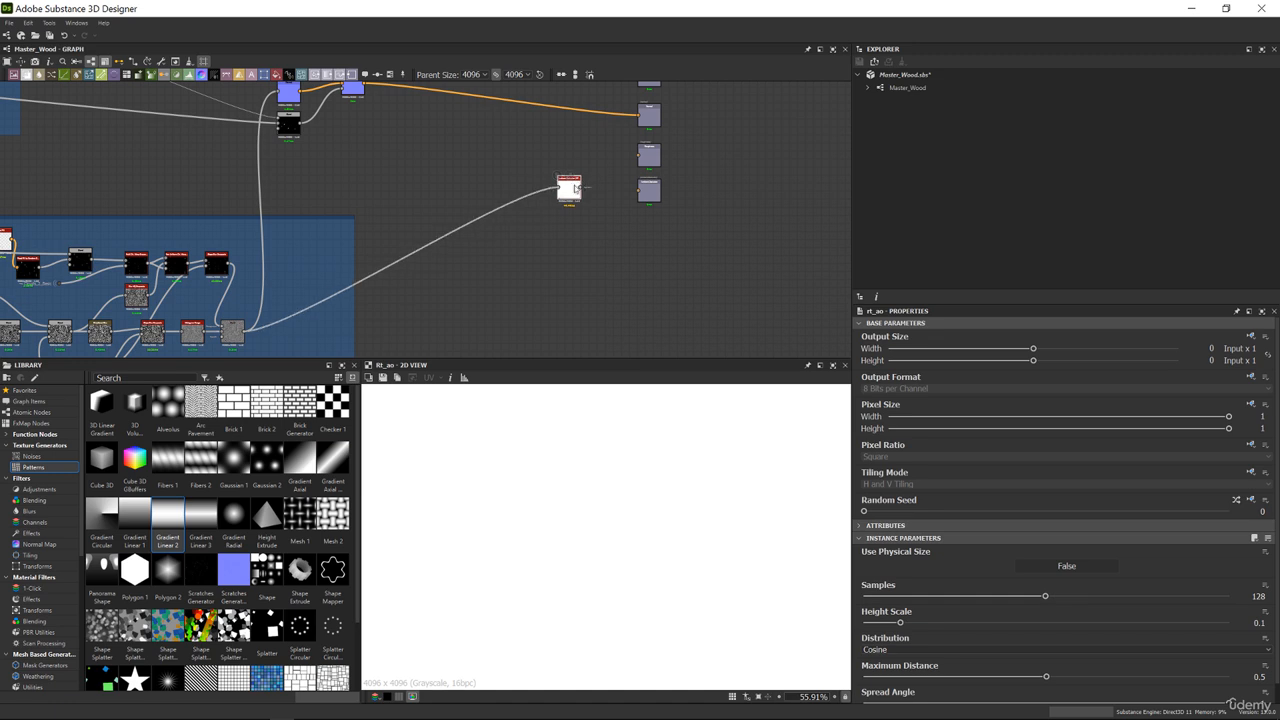
pyautogui.moveTo(586, 188); pyautogui.dragTo(478, 217, button='middle')
pyautogui.scroll(3, 478, 217)
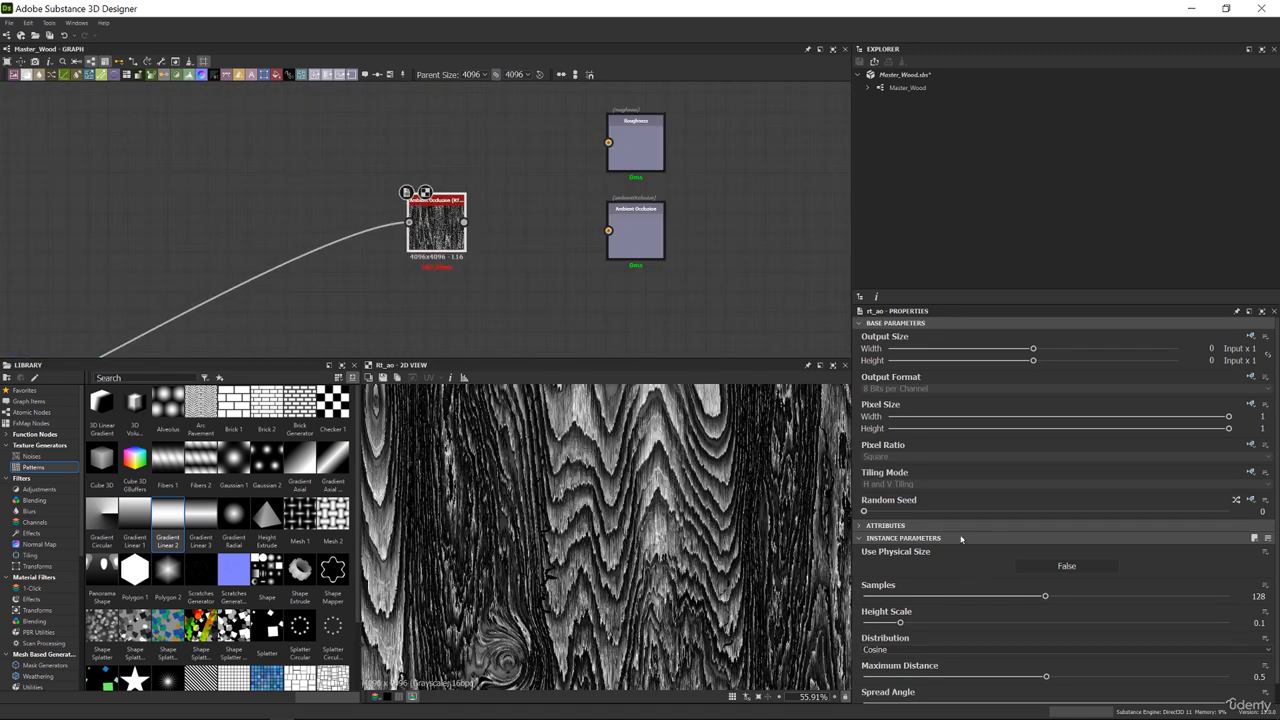
# Set the Ambient Occlusion node's Samples to 30, Maximum Distance to 0.077 and Height Scale to 0.01
pyautogui.scroll(-1, 882, 589)
pyautogui.moveTo(916, 576); pyautogui.dragTo(989, 576)
pyautogui.click(988, 575)
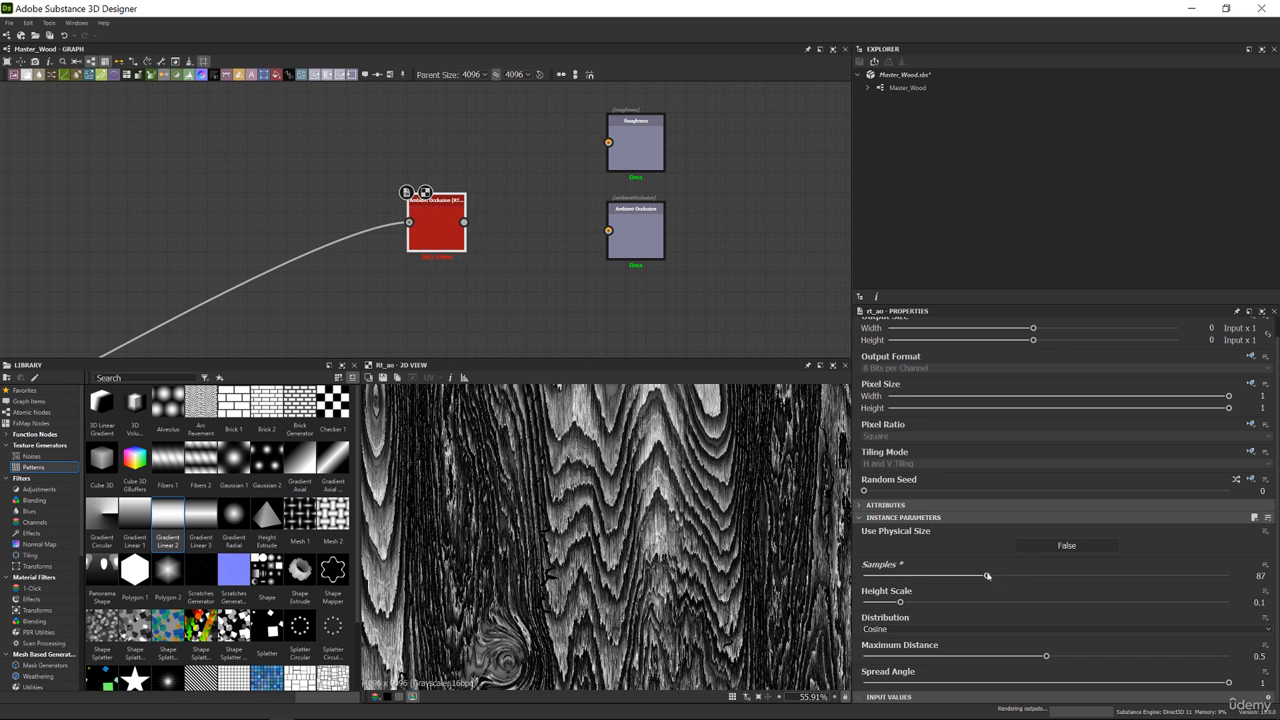
pyautogui.moveTo(986, 575); pyautogui.dragTo(905, 577)
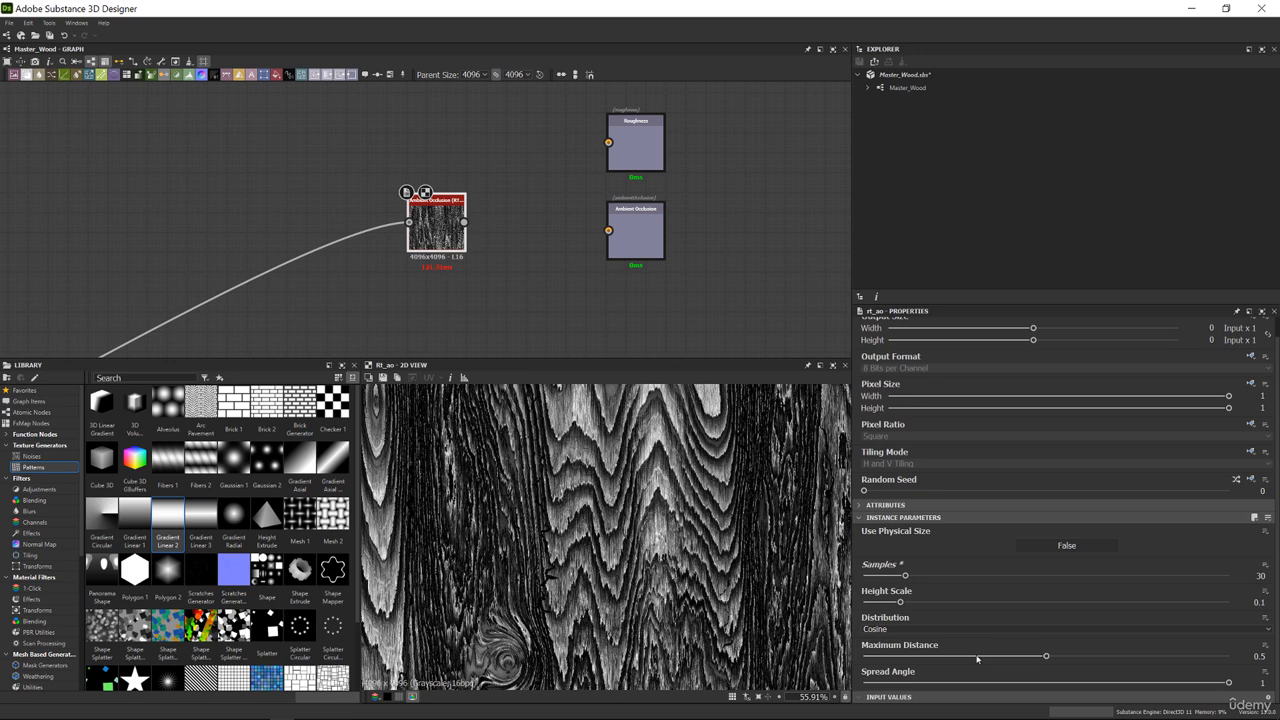
pyautogui.moveTo(1228, 682); pyautogui.dragTo(913, 682)
pyautogui.hotkey('ctrl', 'z')
pyautogui.moveTo(1046, 656); pyautogui.dragTo(892, 655)
pyautogui.moveTo(900, 602); pyautogui.dragTo(868, 604)
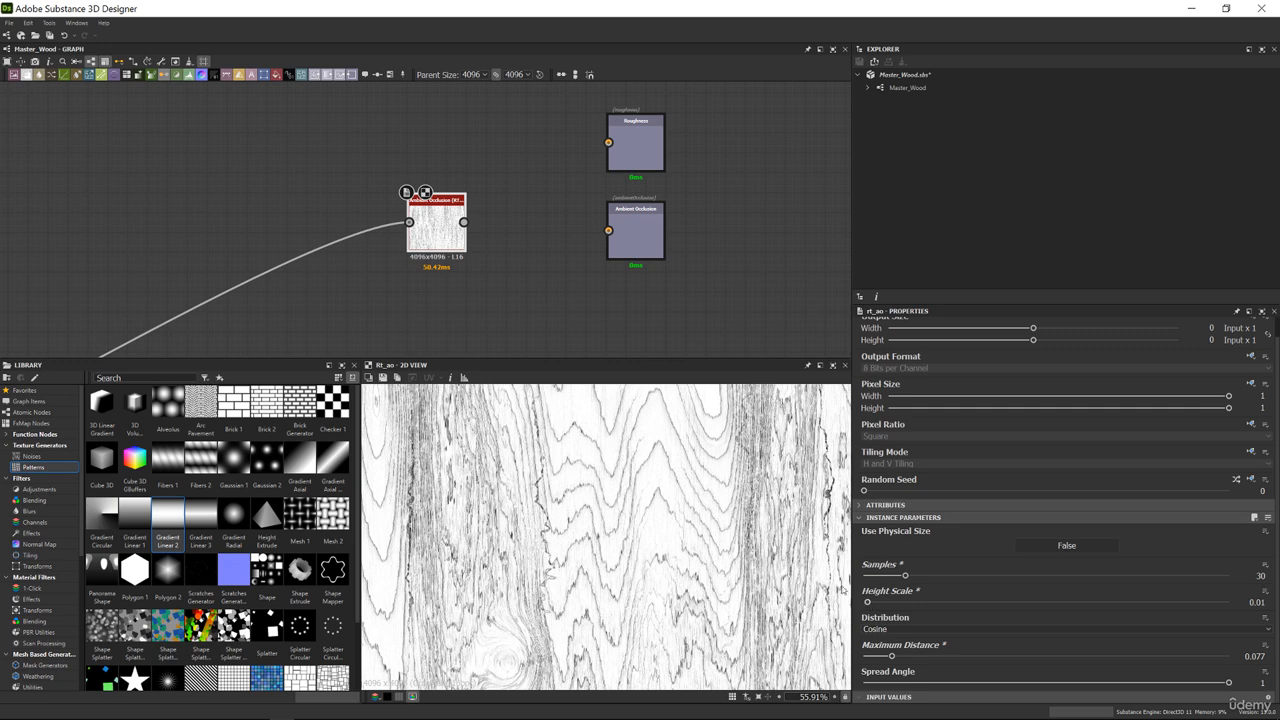
pyautogui.moveTo(530, 470); pyautogui.dragTo(589, 453, button='middle')
pyautogui.scroll(1, 589, 453)
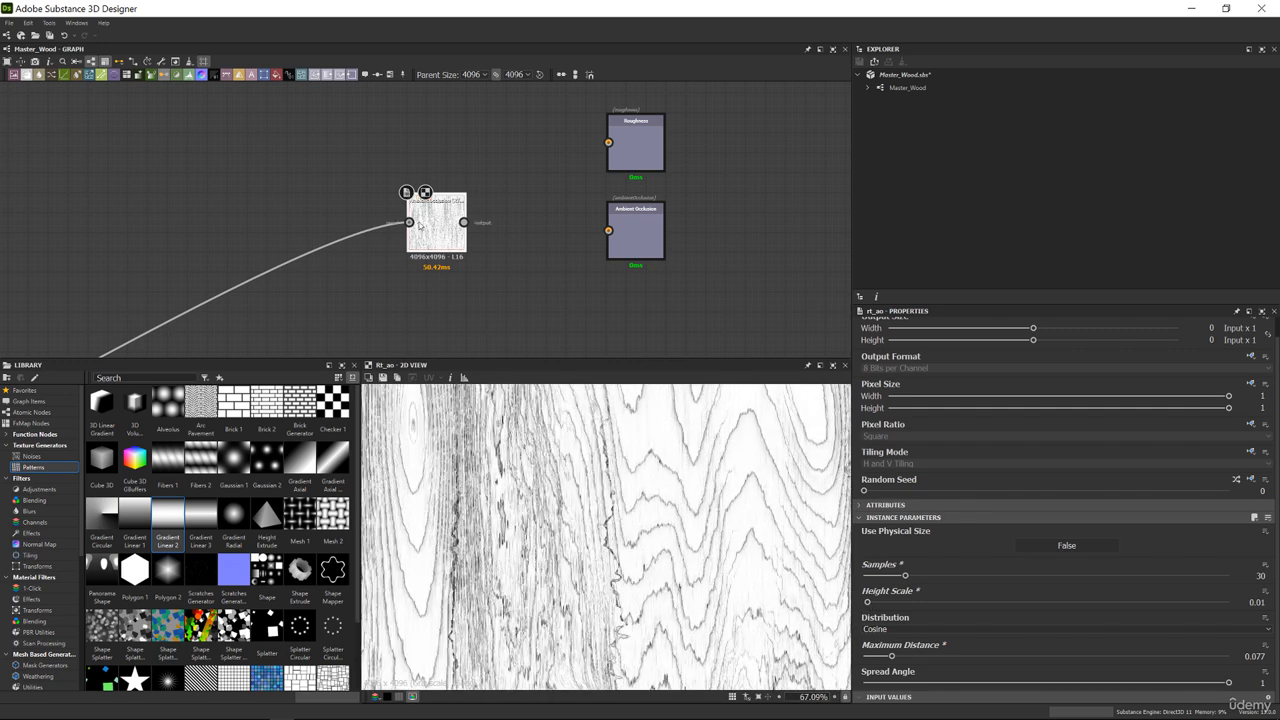
# Connect the Ambient Occlusion (RTAO) node to the graph's Ambient Occlusion output and place it right beside that output
pyautogui.moveTo(463, 222); pyautogui.dragTo(608, 230)
pyautogui.moveTo(443, 220); pyautogui.dragTo(538, 232)
pyautogui.scroll(-3, 628, 250)
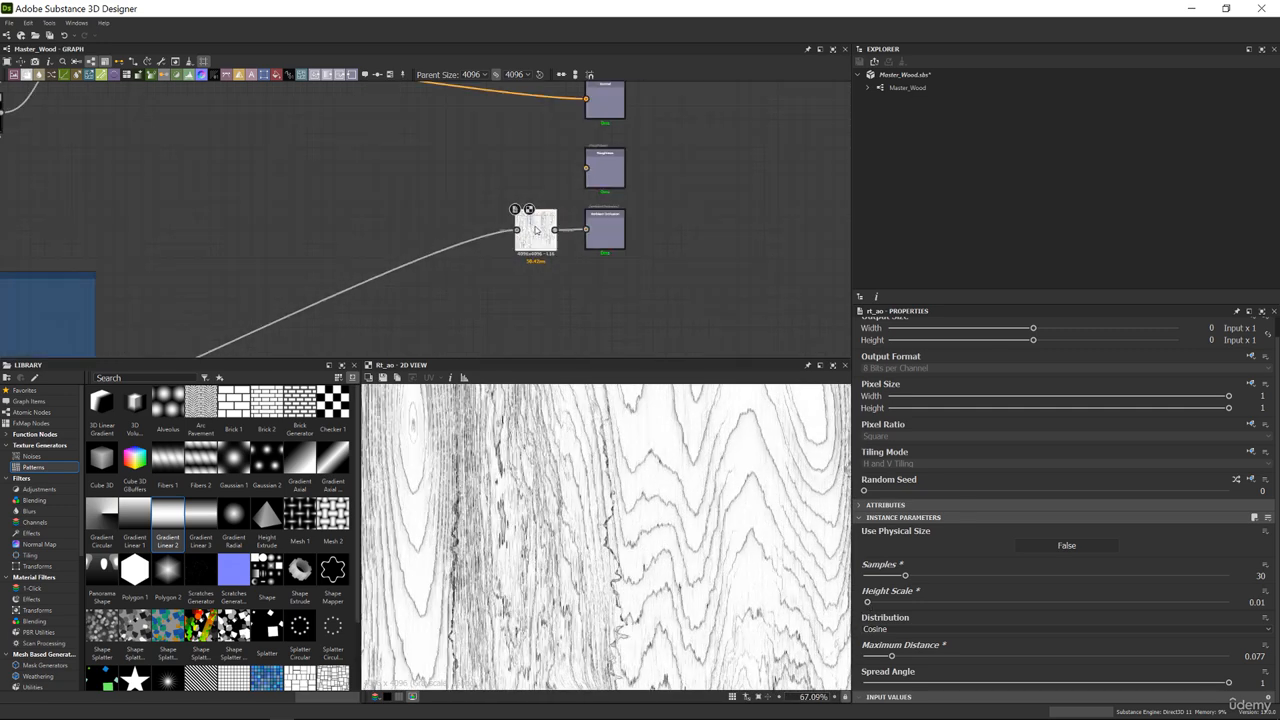
# Open the folder containing Master_Wood.sbs in File Explorer, select its path for copying and minimise the window
pyautogui.rightClick(909, 75)
pyautogui.click(932, 135)
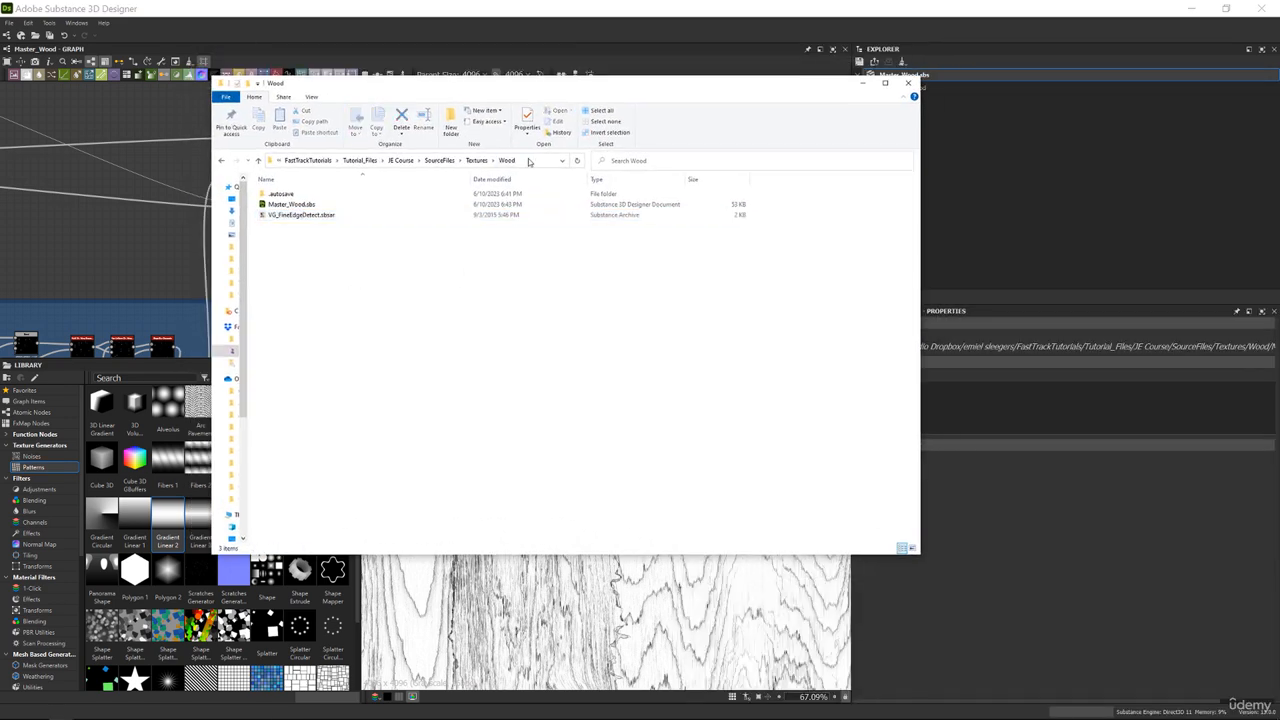
pyautogui.click(537, 163)
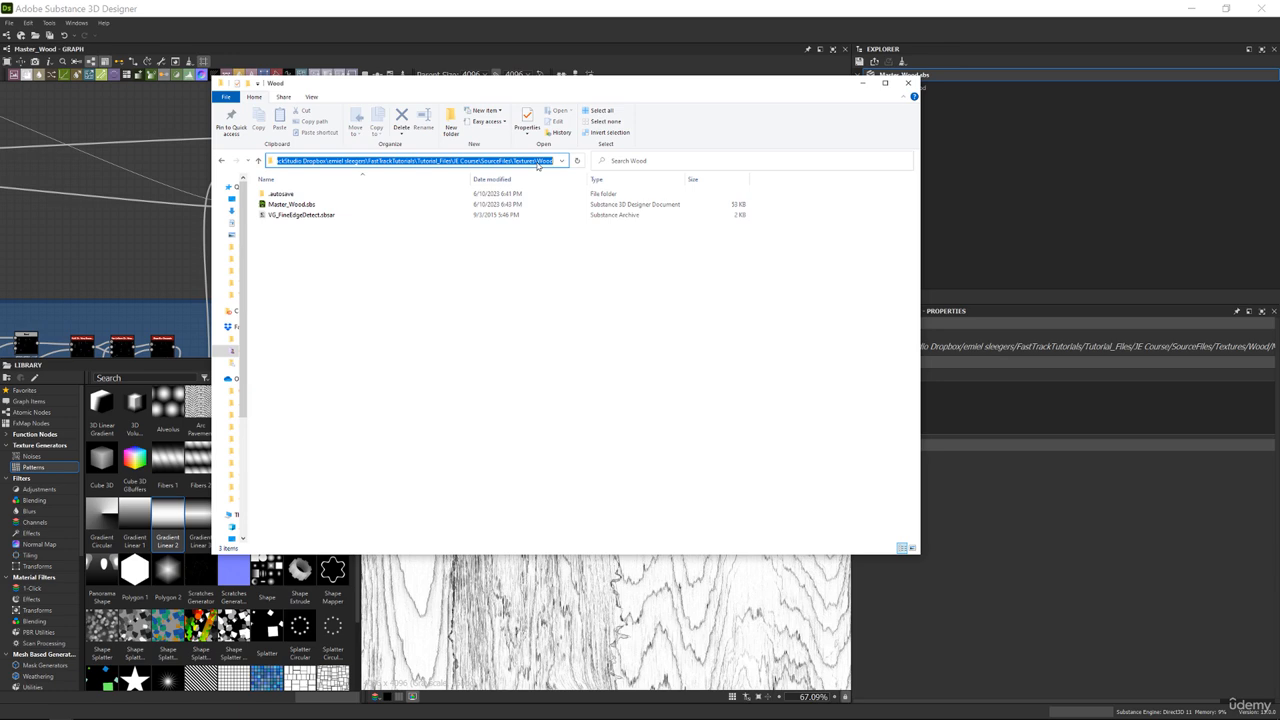
pyautogui.click(861, 83)
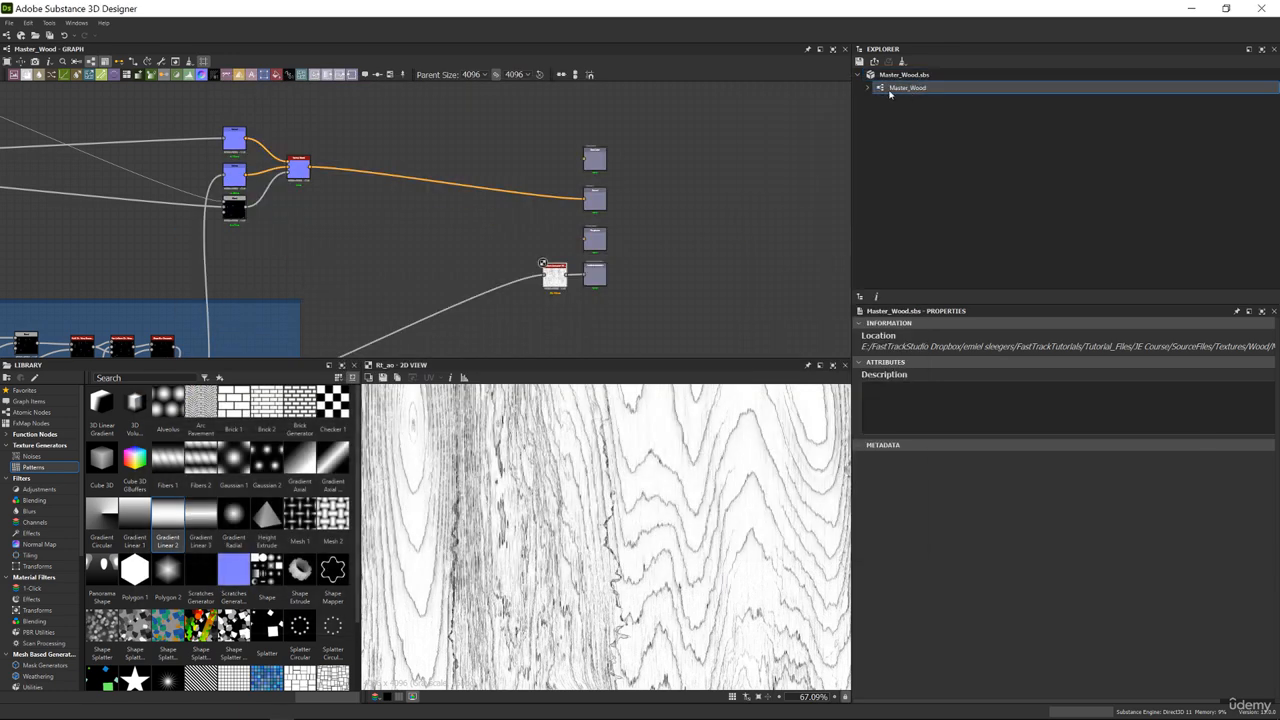
# Open the bitmap export of the Master_Wood graph's outputs and choose the Textures/Wood folder as the destination
pyautogui.rightClick(929, 89)
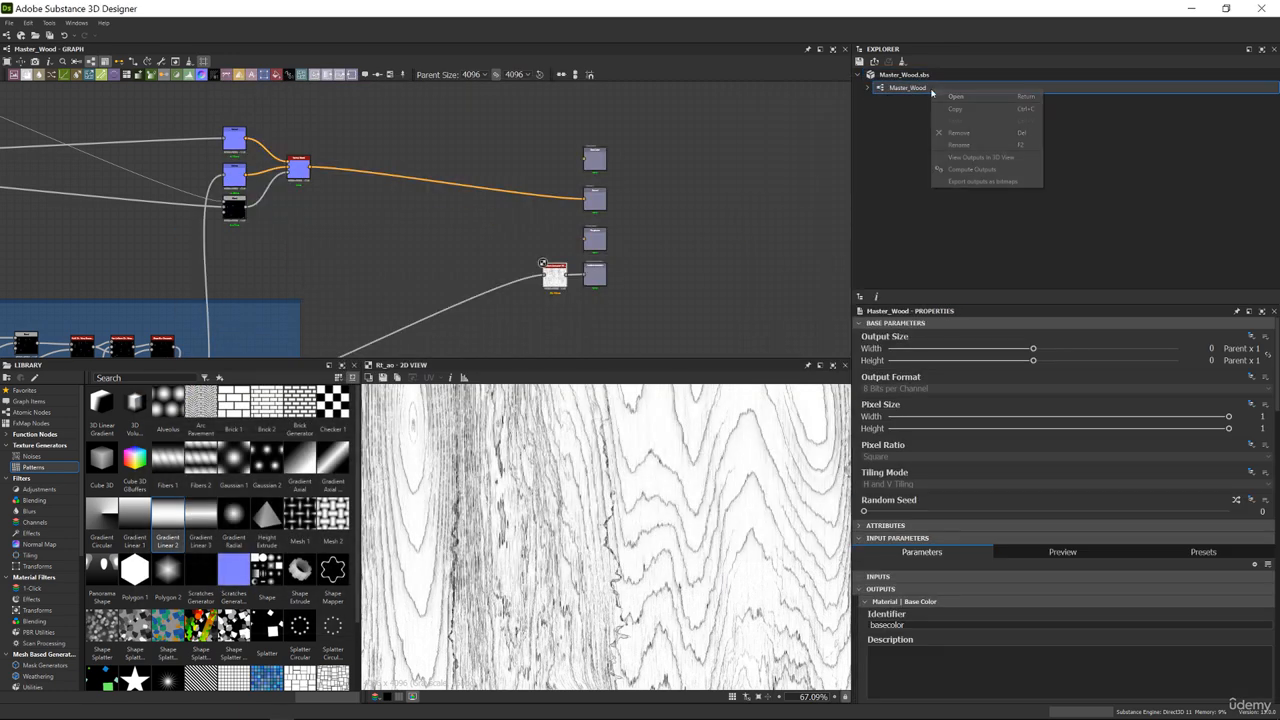
pyautogui.click(972, 185)
pyautogui.click(781, 249)
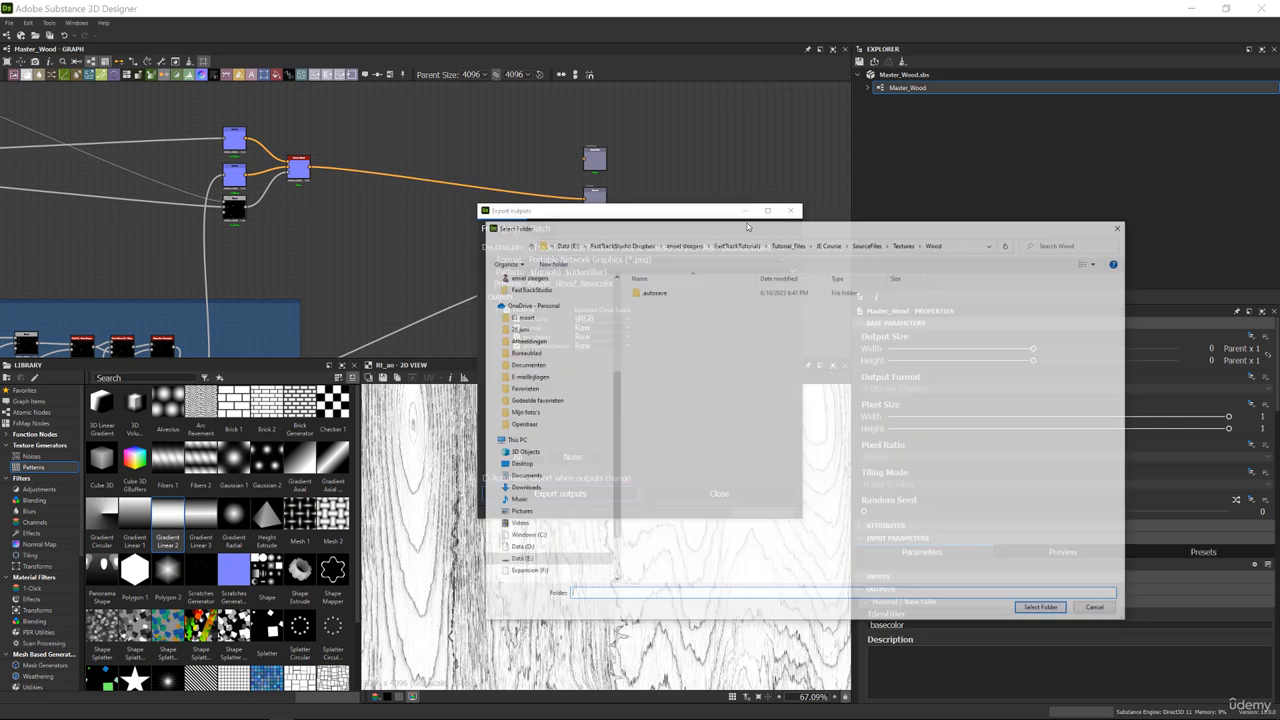
pyautogui.click(937, 247)
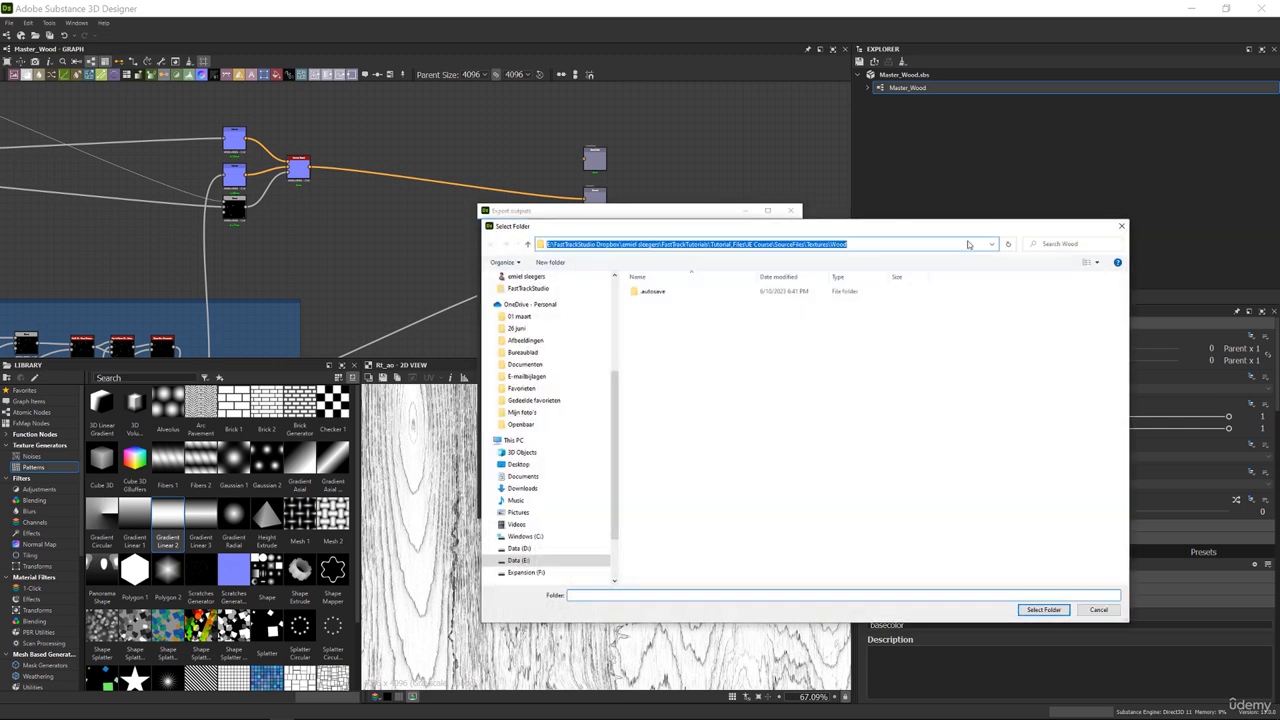
pyautogui.click(1043, 609)
pyautogui.moveTo(605, 213); pyautogui.dragTo(485, 109)
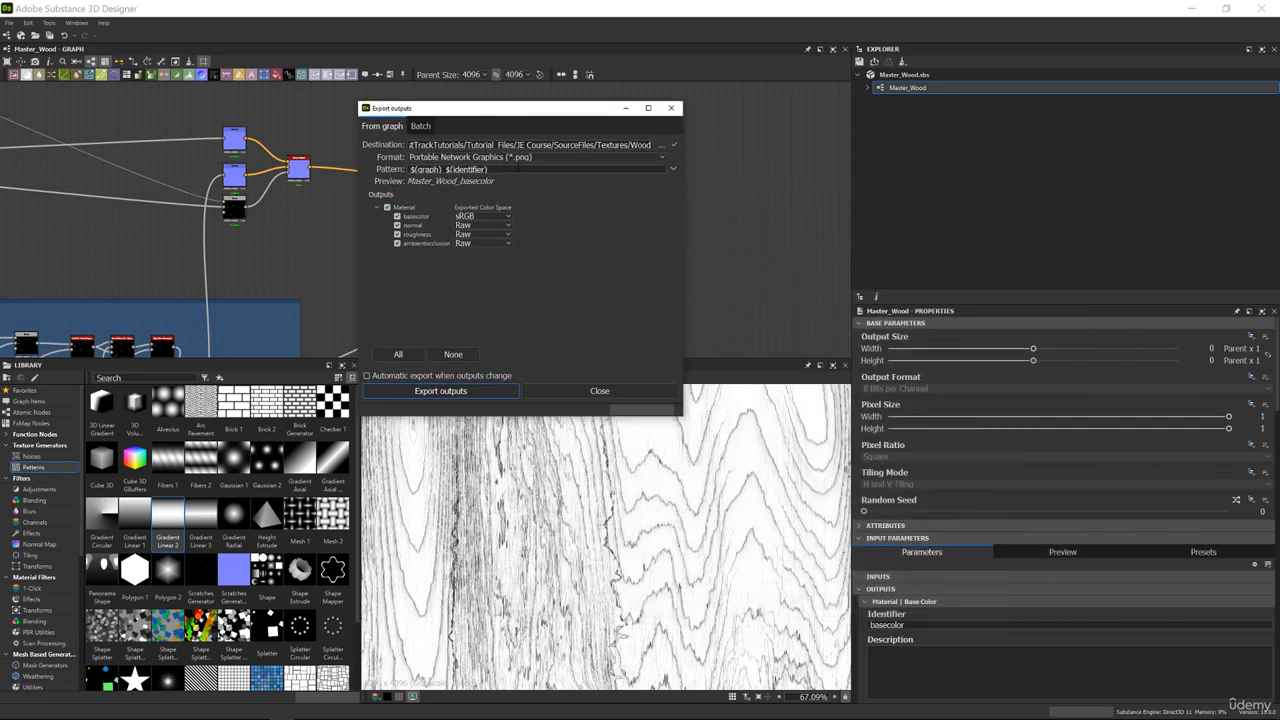
# Export the outputs as Truevision Targa files with automatic export on output changes enabled, and close the export dialog
pyautogui.click(521, 160)
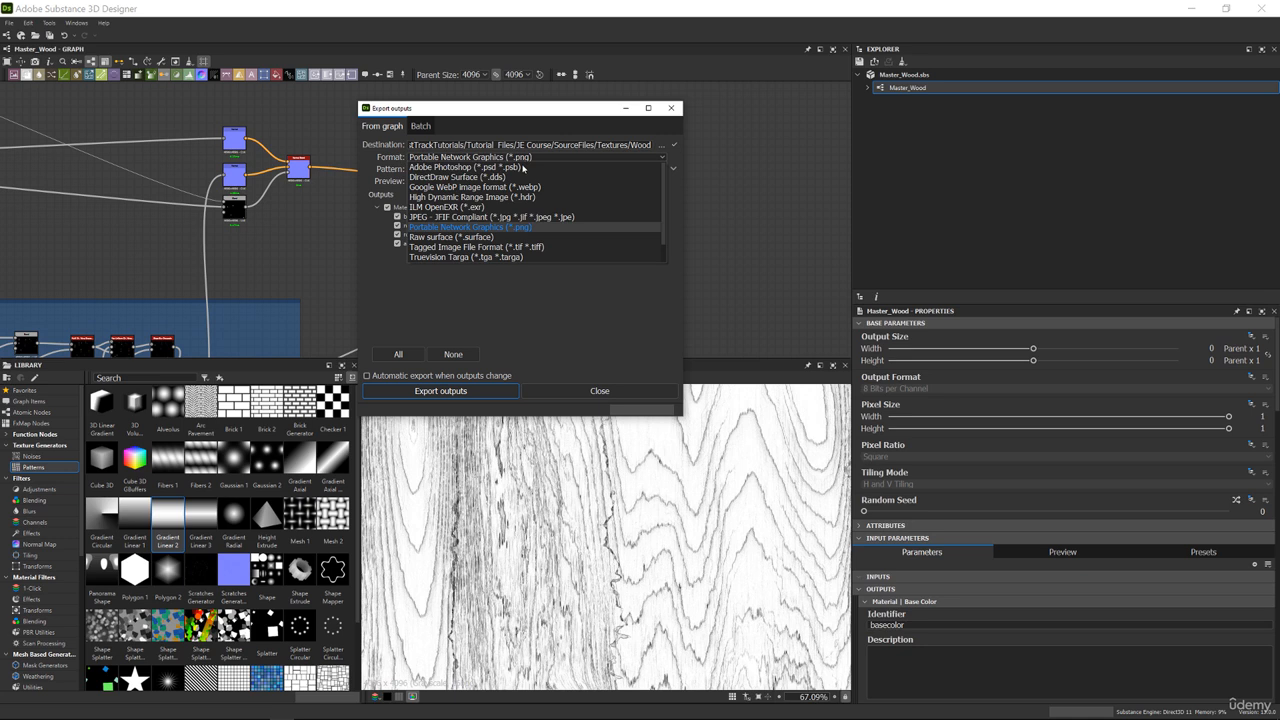
pyautogui.click(509, 258)
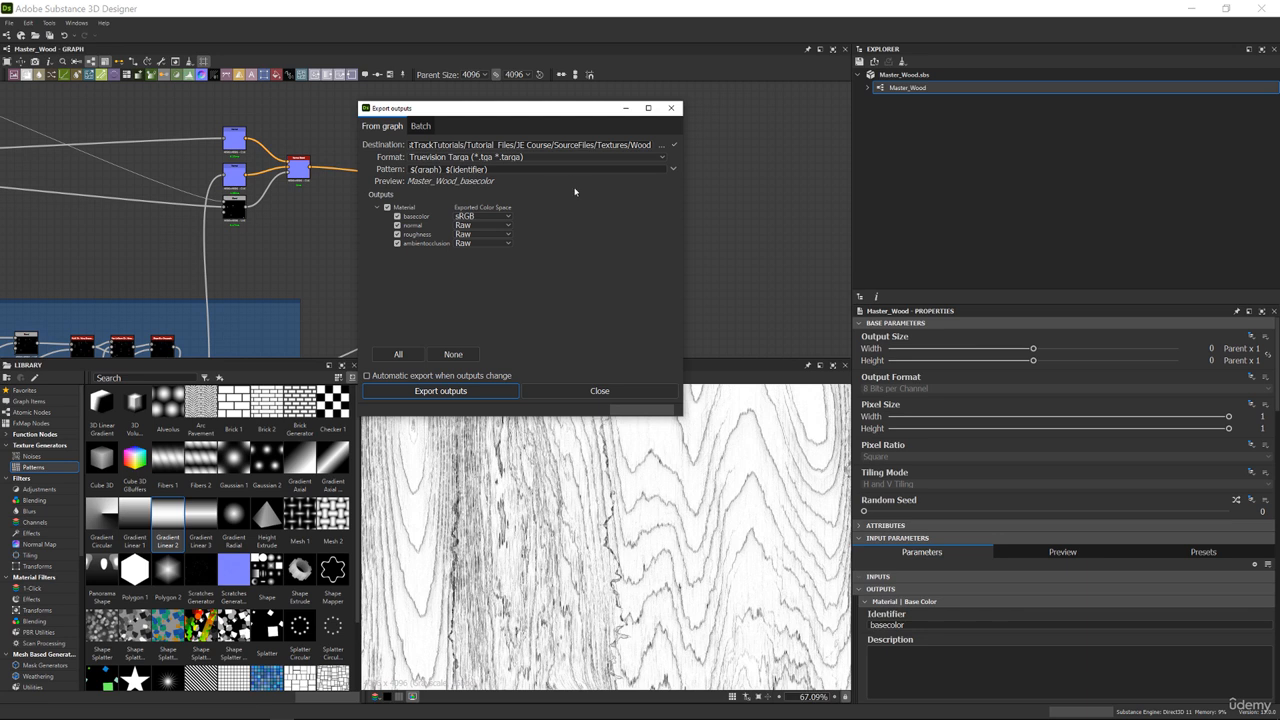
pyautogui.click(420, 225)
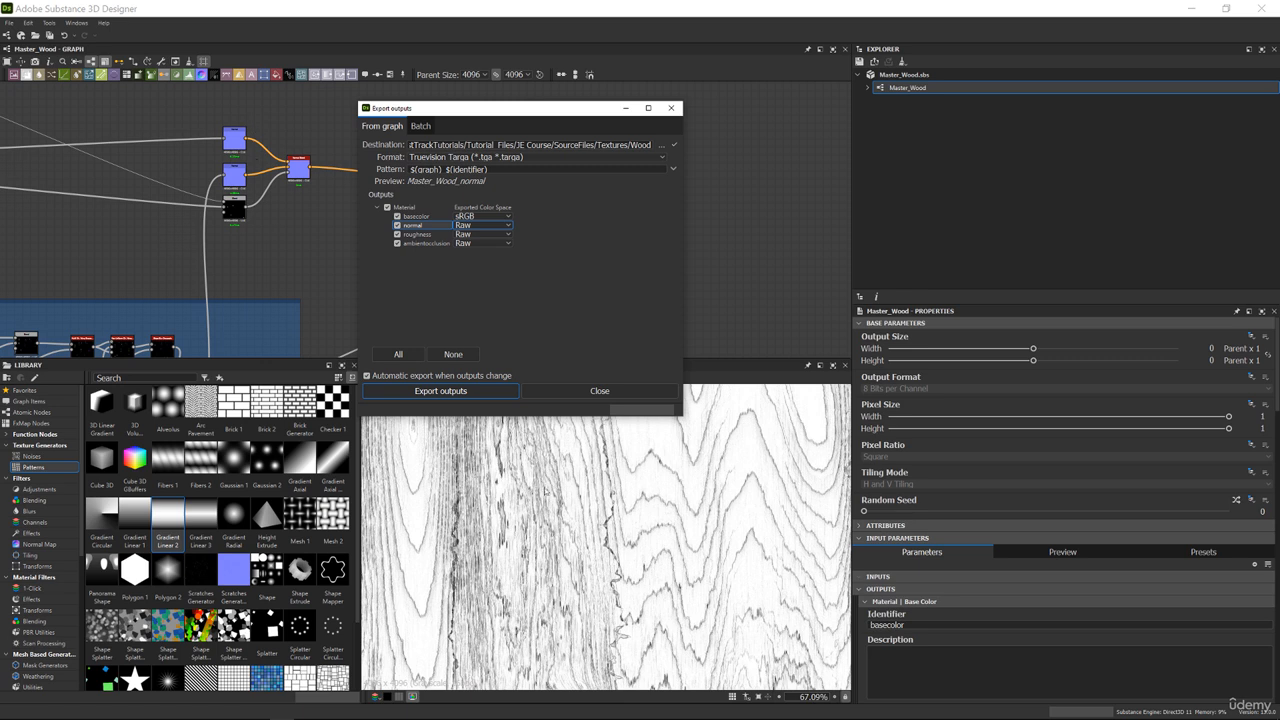
pyautogui.click(480, 397)
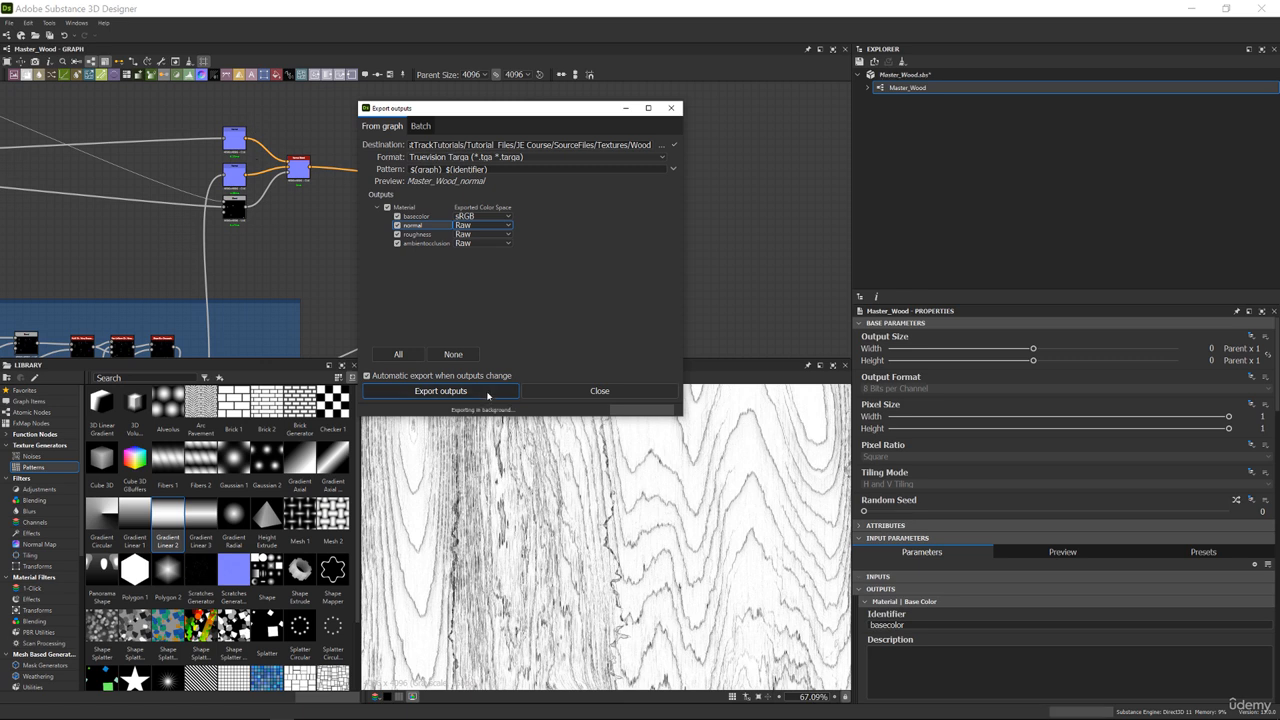
pyautogui.click(586, 394)
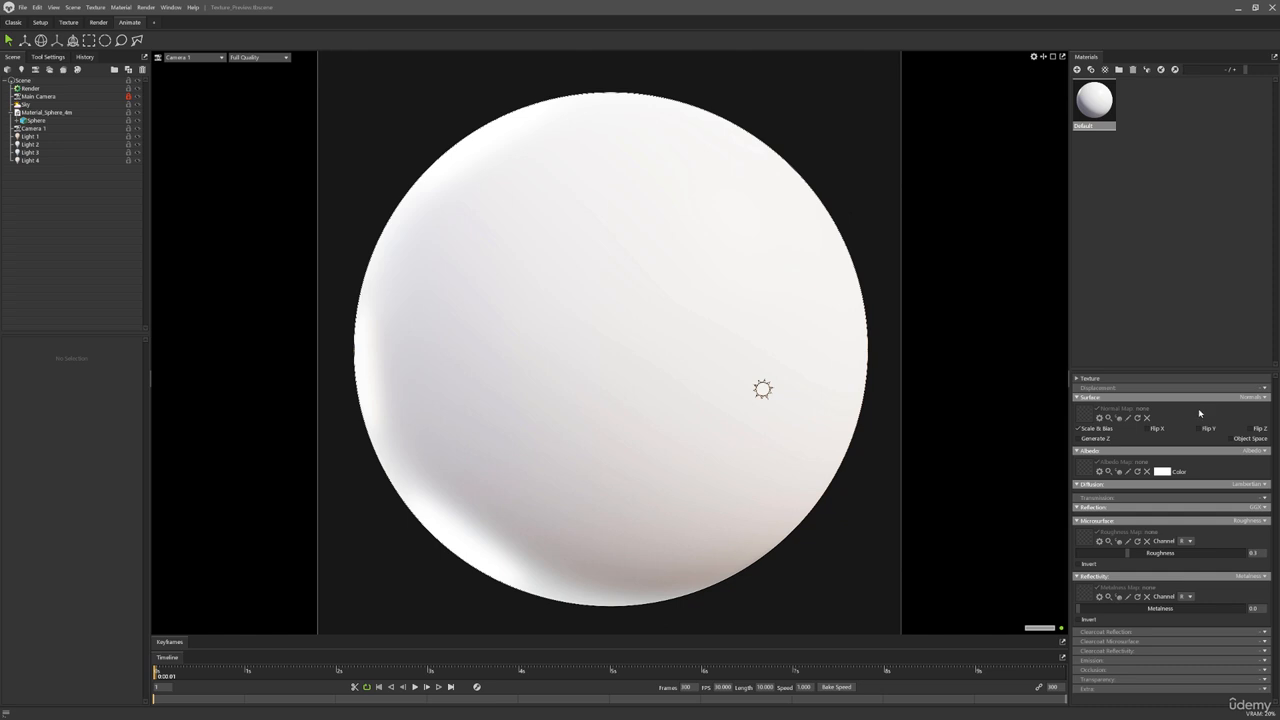
# Switch to the browser and point out the YouTube tutorial "Creating high-quality material renders using Marmoset Toolbag 4"
pyautogui.moveTo(0, 300); pyautogui.dragTo(748, 84)
pyautogui.click(1036, 81)
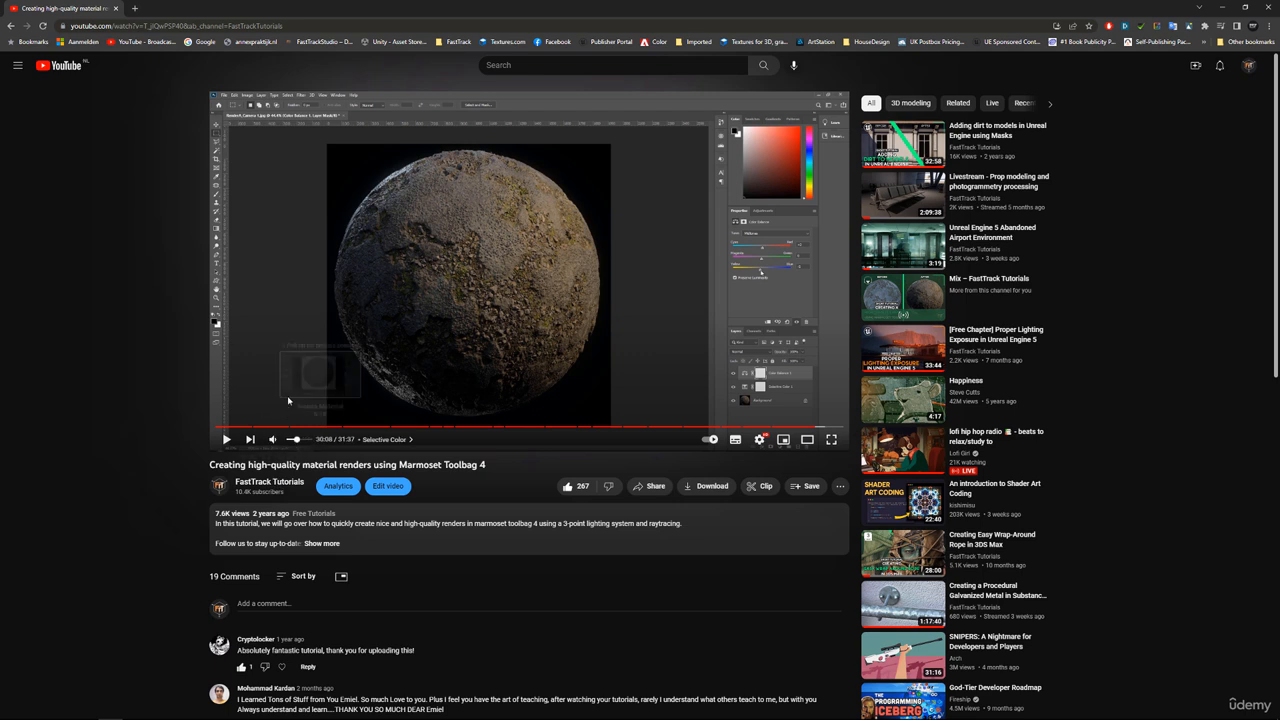
pyautogui.moveTo(207, 466); pyautogui.dragTo(491, 465)
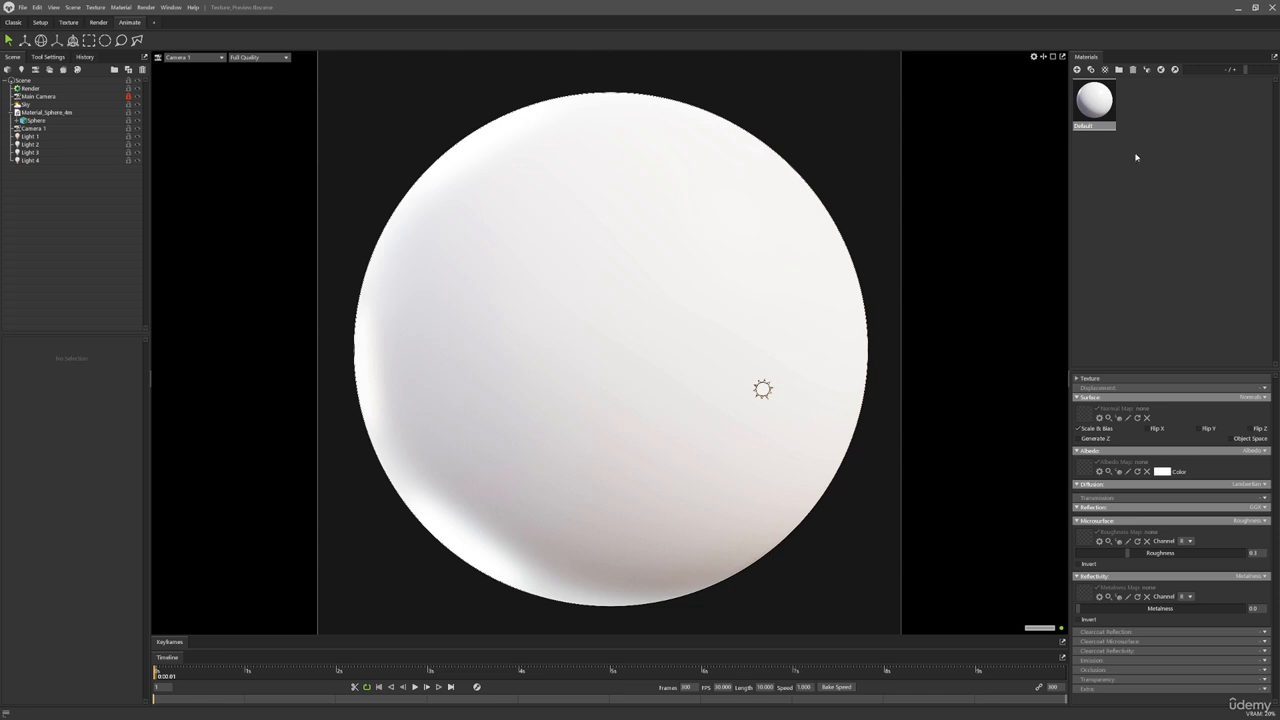
# In Marmoset Toolbag, create a new material and name it Wood_01
pyautogui.click(1077, 70)
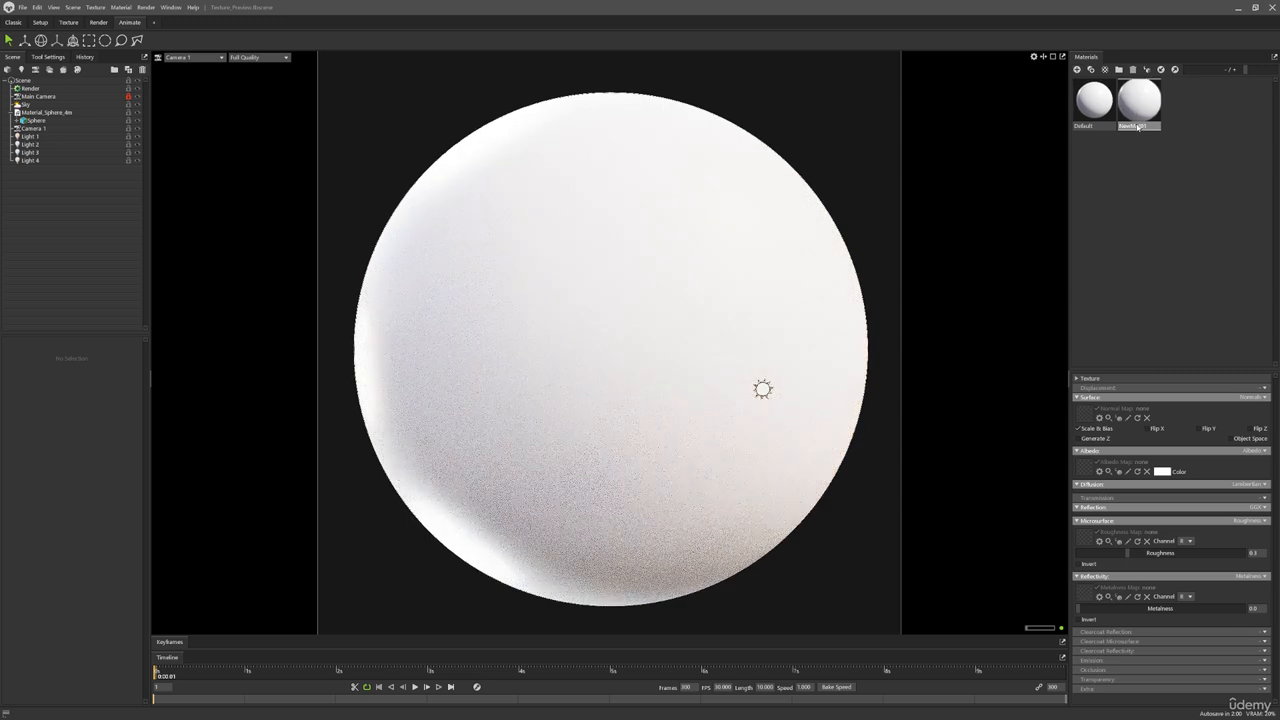
pyautogui.write('Wood_')
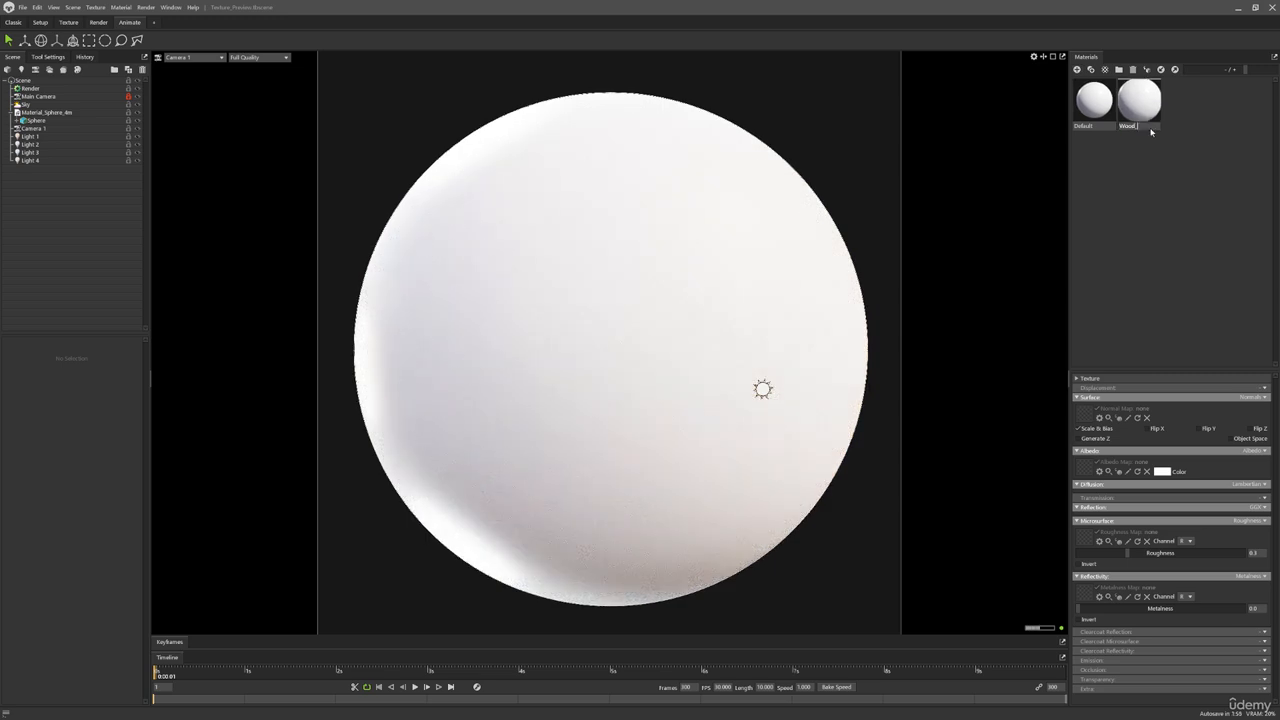
pyautogui.write('01')
pyautogui.press('Return')
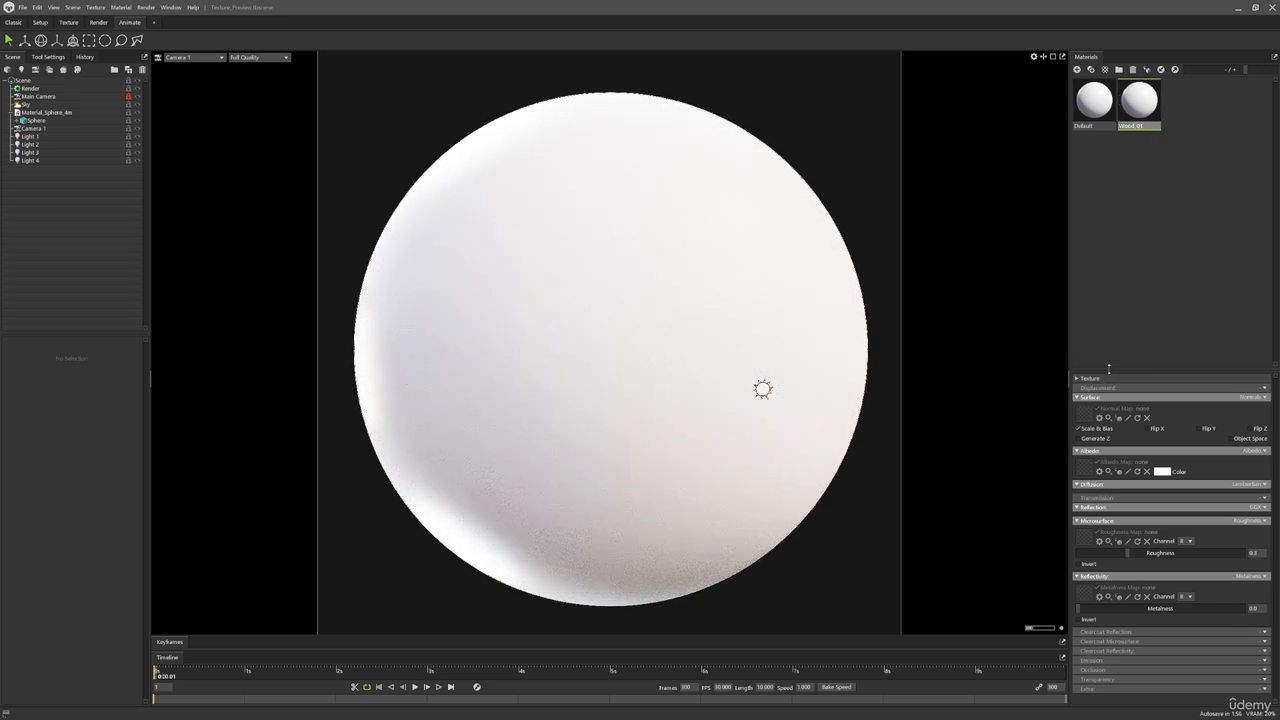
# Load the exported Master_Wood normal map into Wood_01, enable its Occlusion module and load the ambient occlusion map there
pyautogui.moveTo(1108, 368); pyautogui.dragTo(1110, 228)
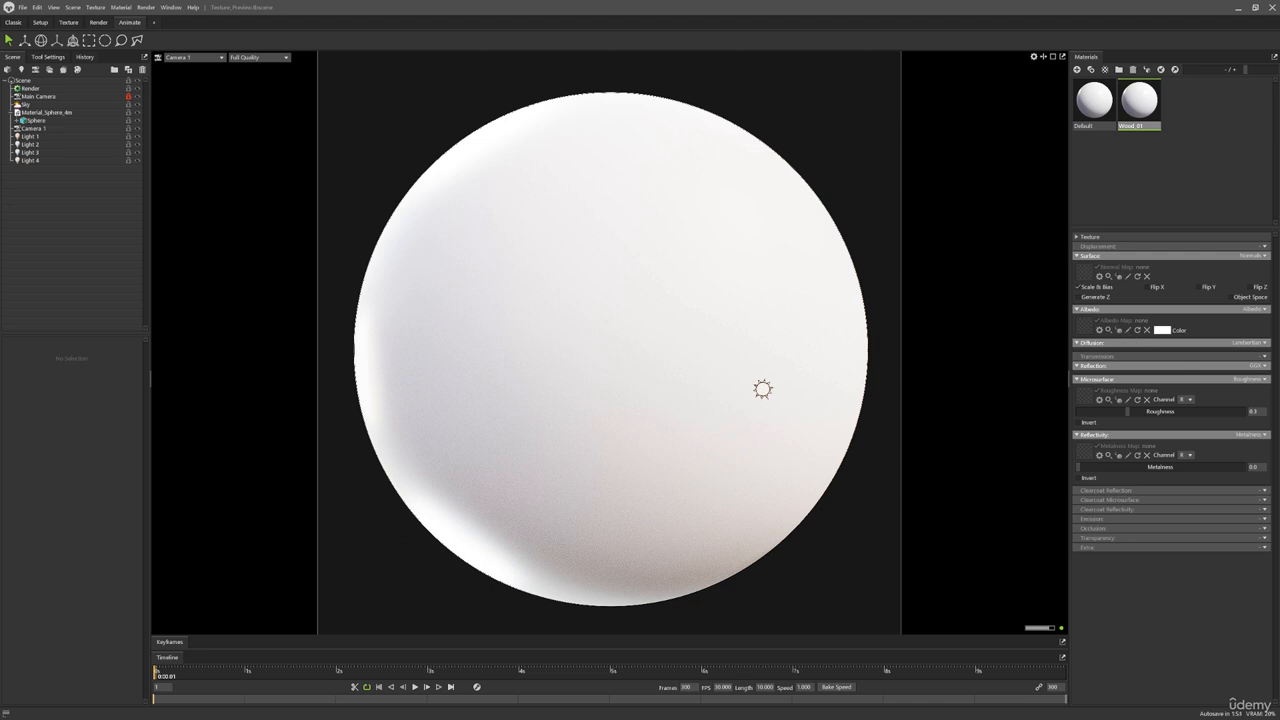
pyautogui.moveTo(1124, 389); pyautogui.dragTo(1086, 271)
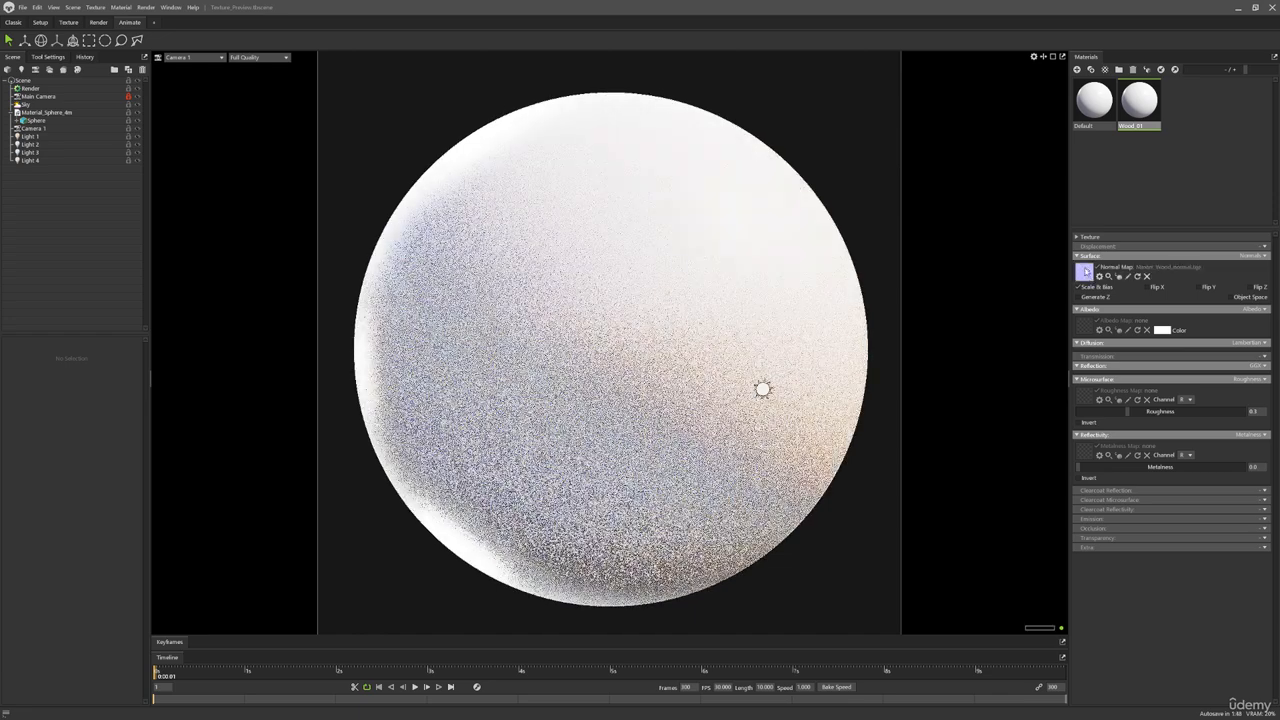
pyautogui.click(1264, 529)
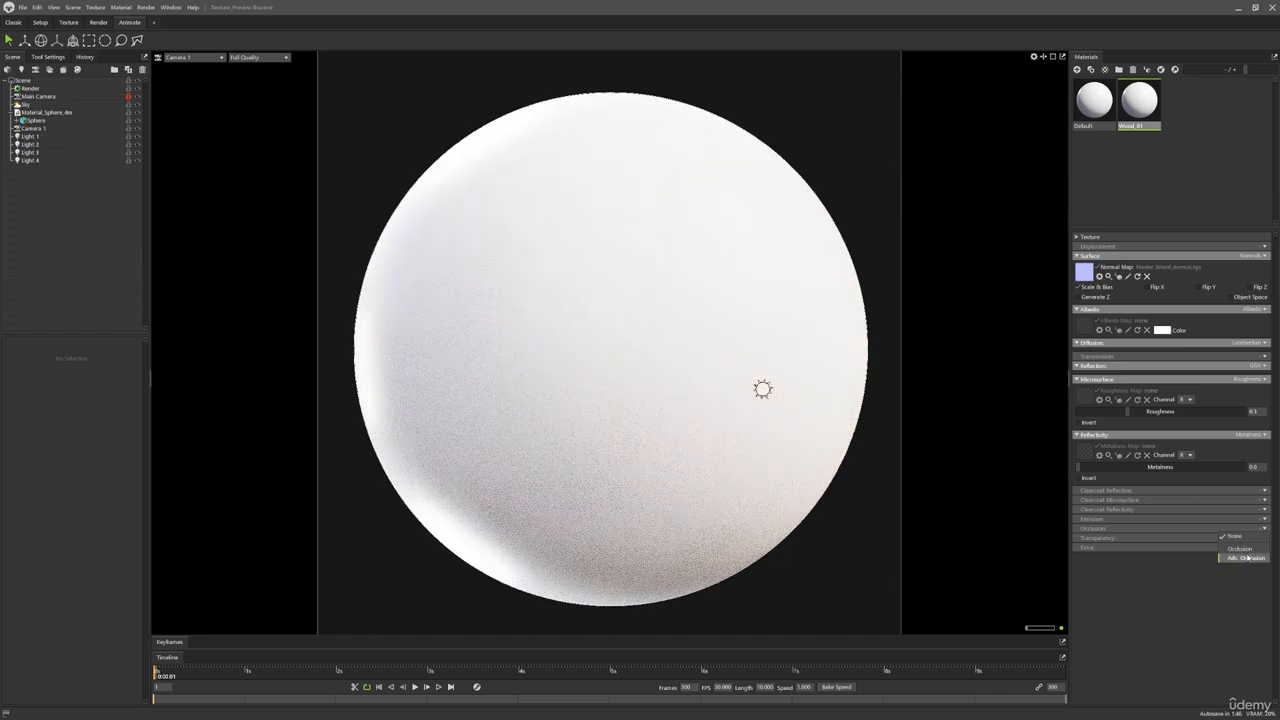
pyautogui.click(1240, 549)
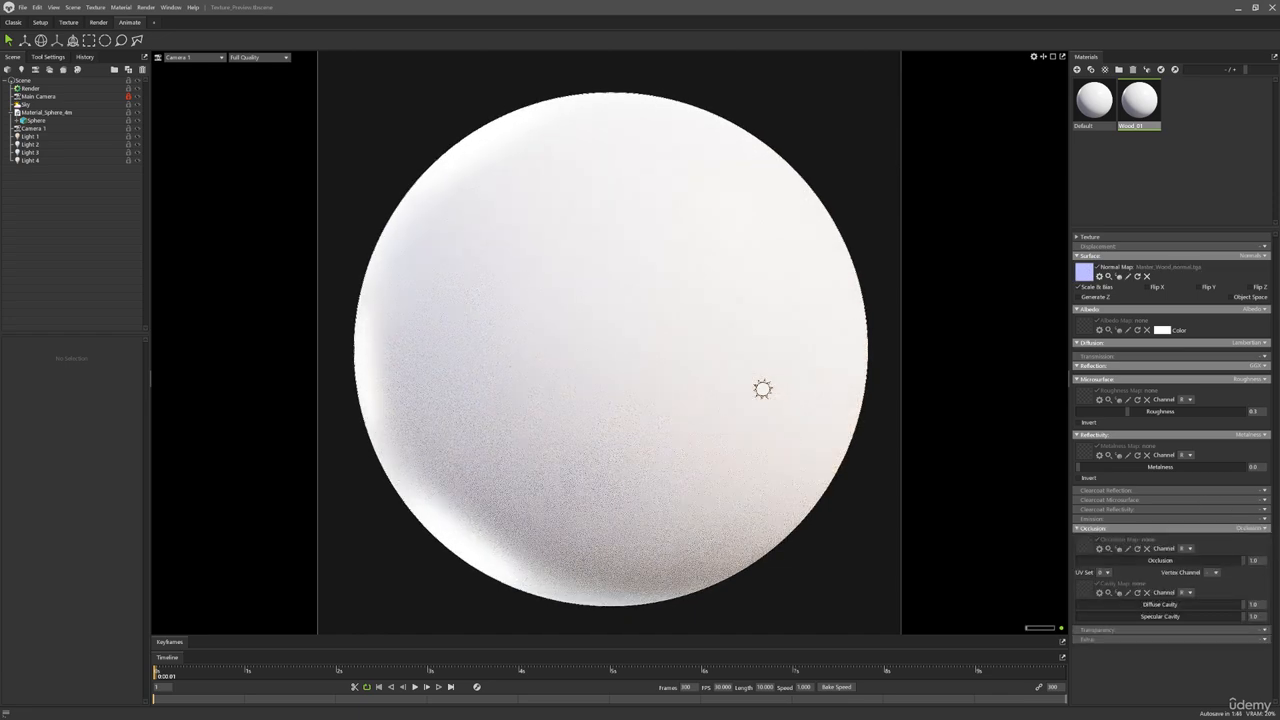
pyautogui.moveTo(1115, 661); pyautogui.dragTo(1084, 544)
# Apply Wood_01 to the preview sphere and set the material's Occlusion strength to 0.5
pyautogui.moveTo(1132, 127); pyautogui.dragTo(601, 376)
pyautogui.moveTo(1150, 561)
pyautogui.mouseDown()
pyautogui.moveTo(1172, 562)
pyautogui.moveTo(1160, 561)
pyautogui.mouseUp()
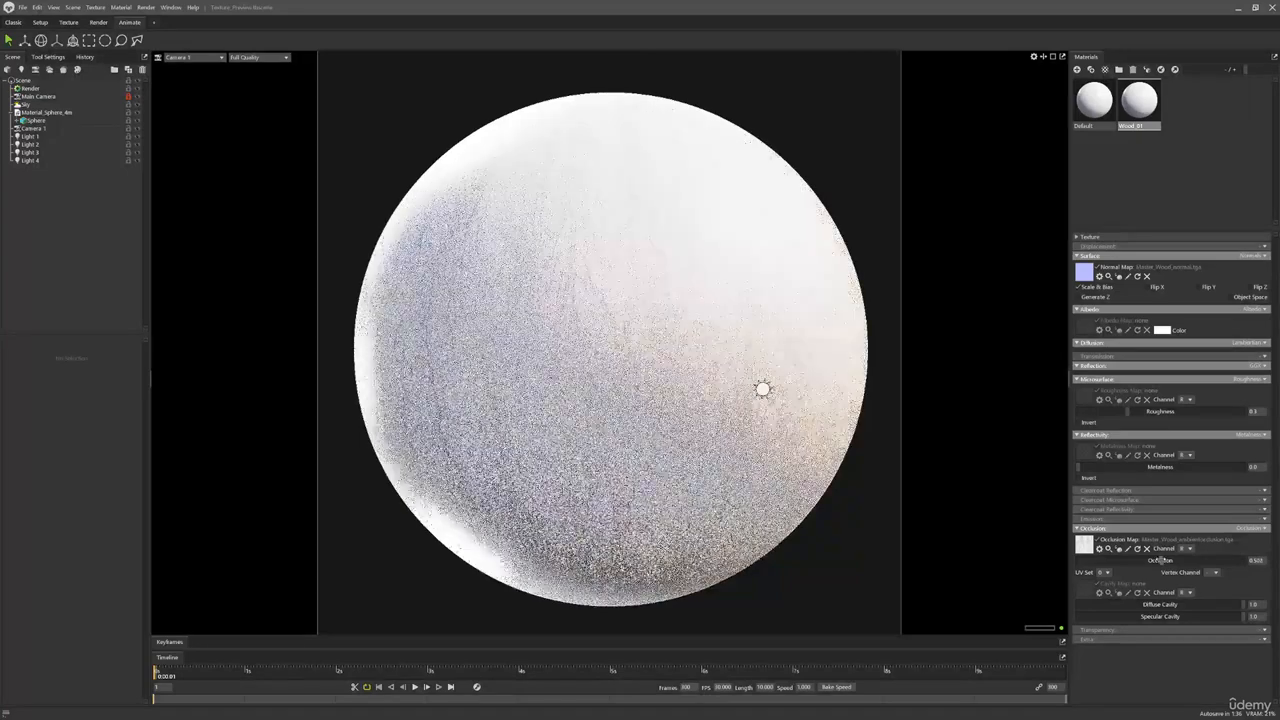
pyautogui.click(1258, 560)
pyautogui.doubleClick(1257, 560)
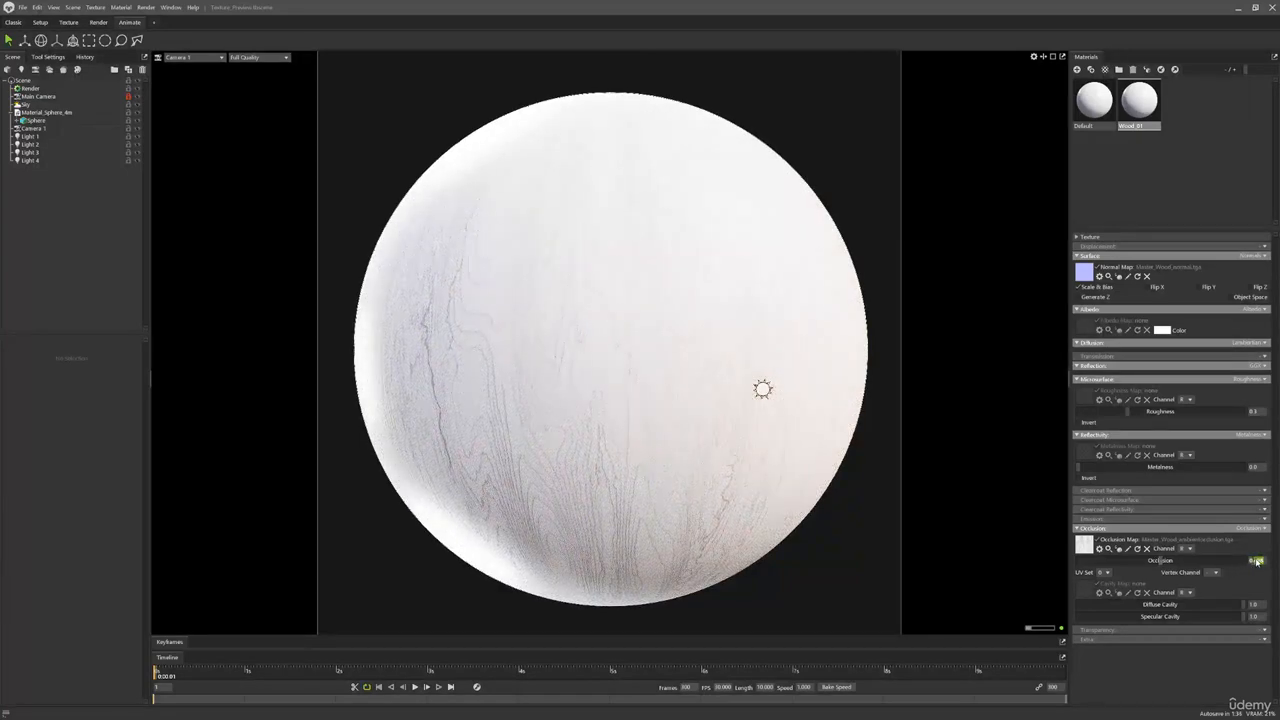
pyautogui.write('0.5')
pyautogui.press('Return')
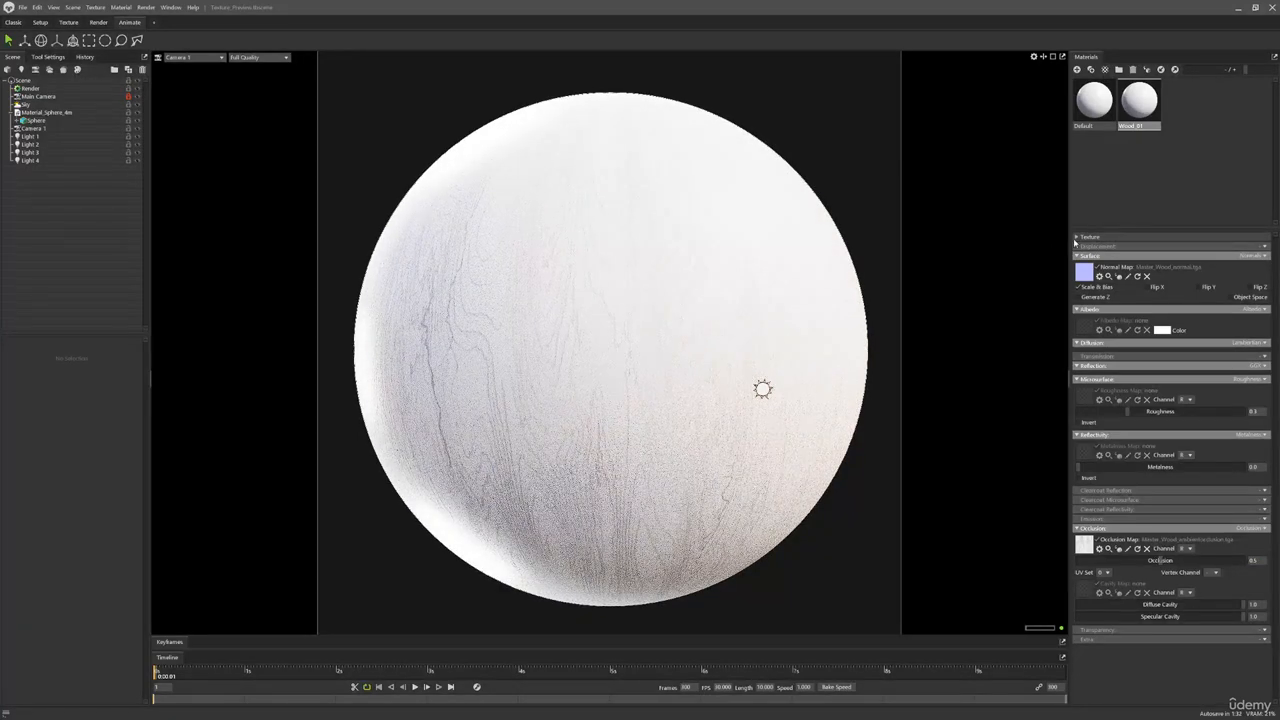
# Set the Wood_01 material's Texture Tiling to 2
pyautogui.click(1077, 237)
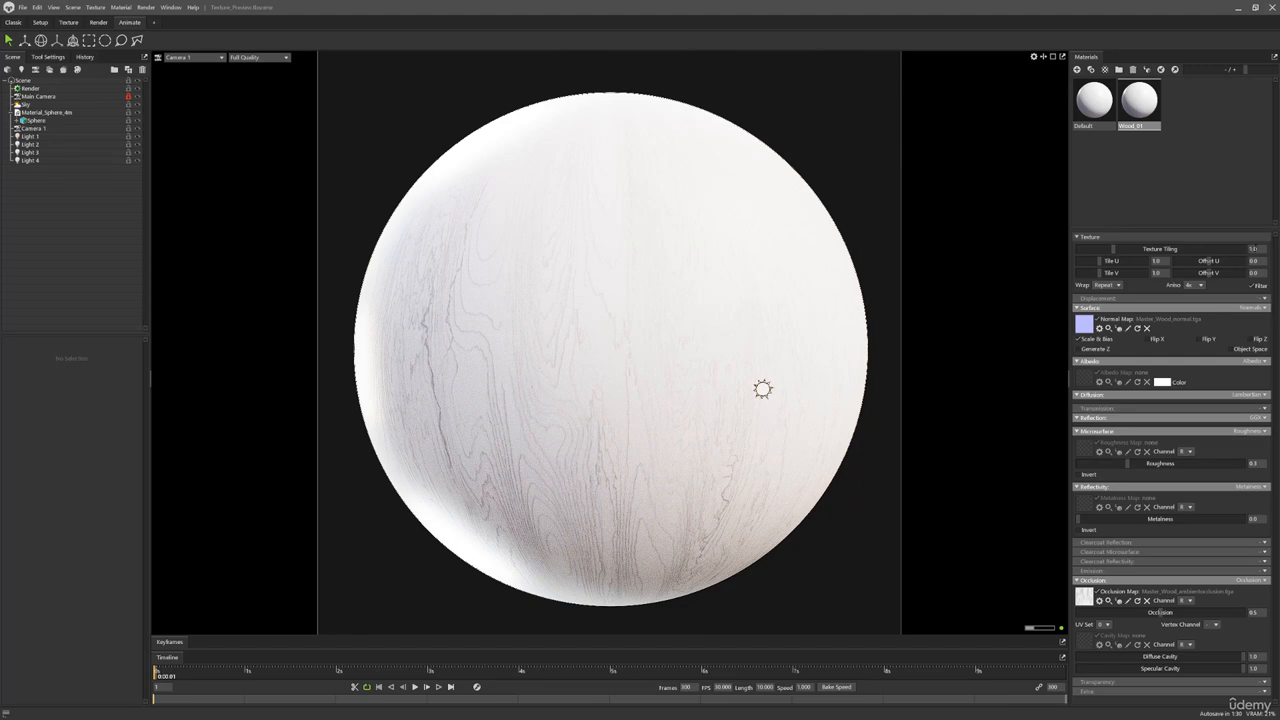
pyautogui.doubleClick(1252, 249)
pyautogui.write('2')
pyautogui.press('Return')
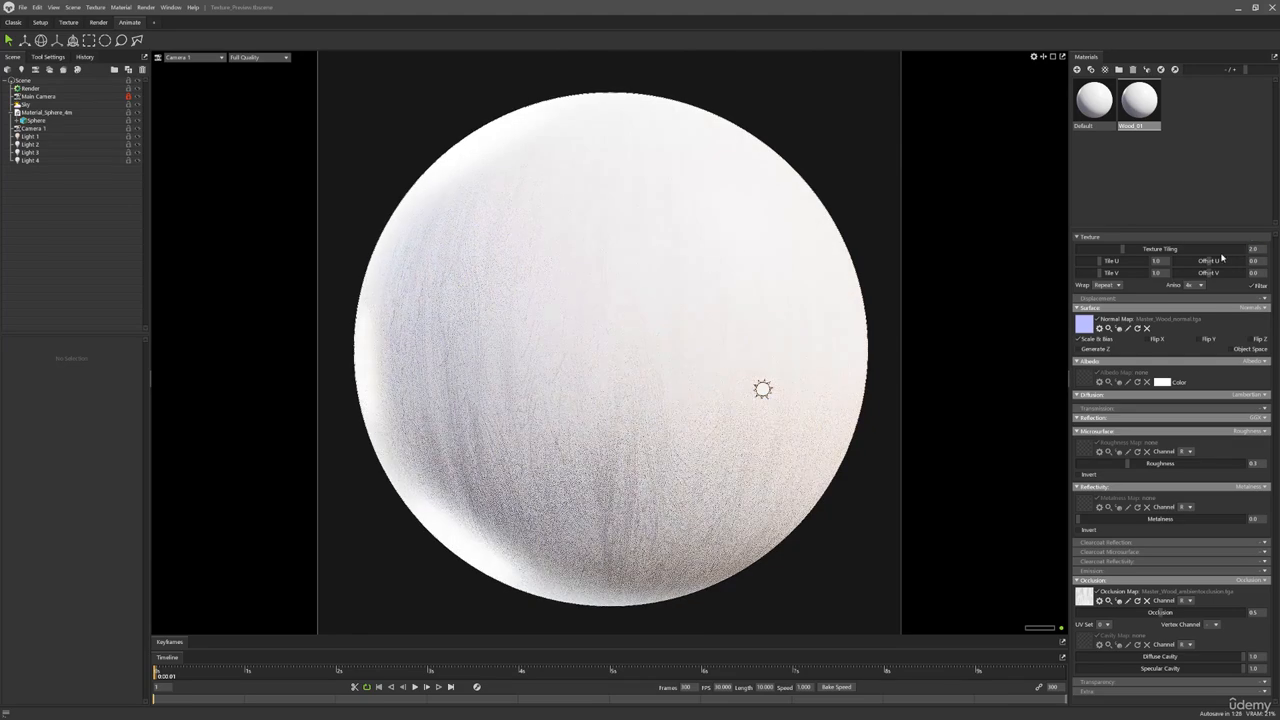
pyautogui.click(1078, 237)
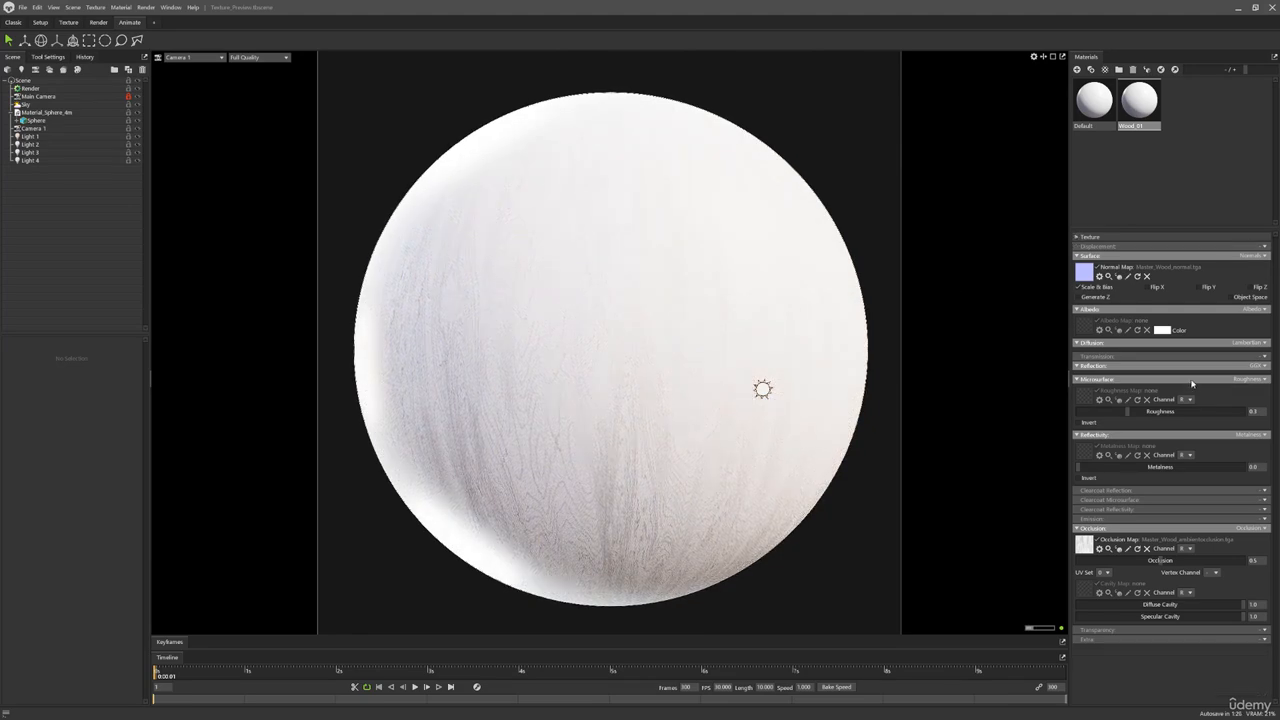
# Change the Wood_01 material's albedo colour from the white default to a light neutral grey
pyautogui.click(1161, 331)
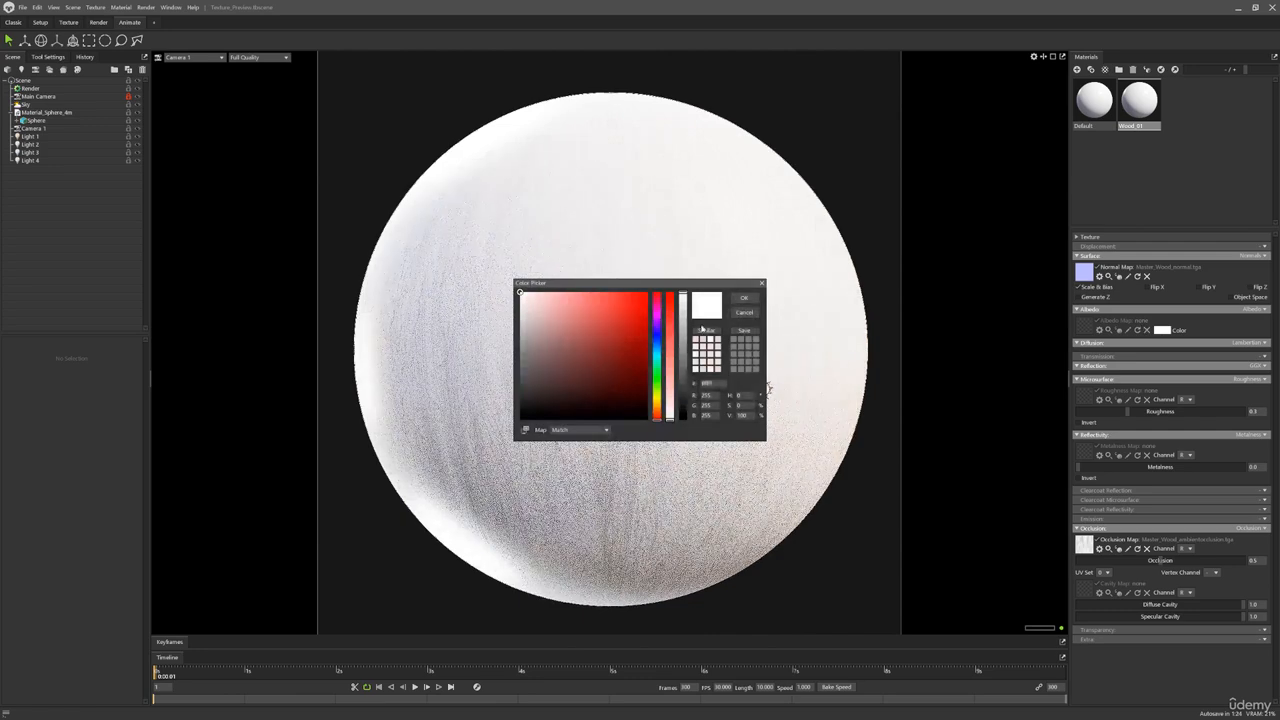
pyautogui.click(682, 328)
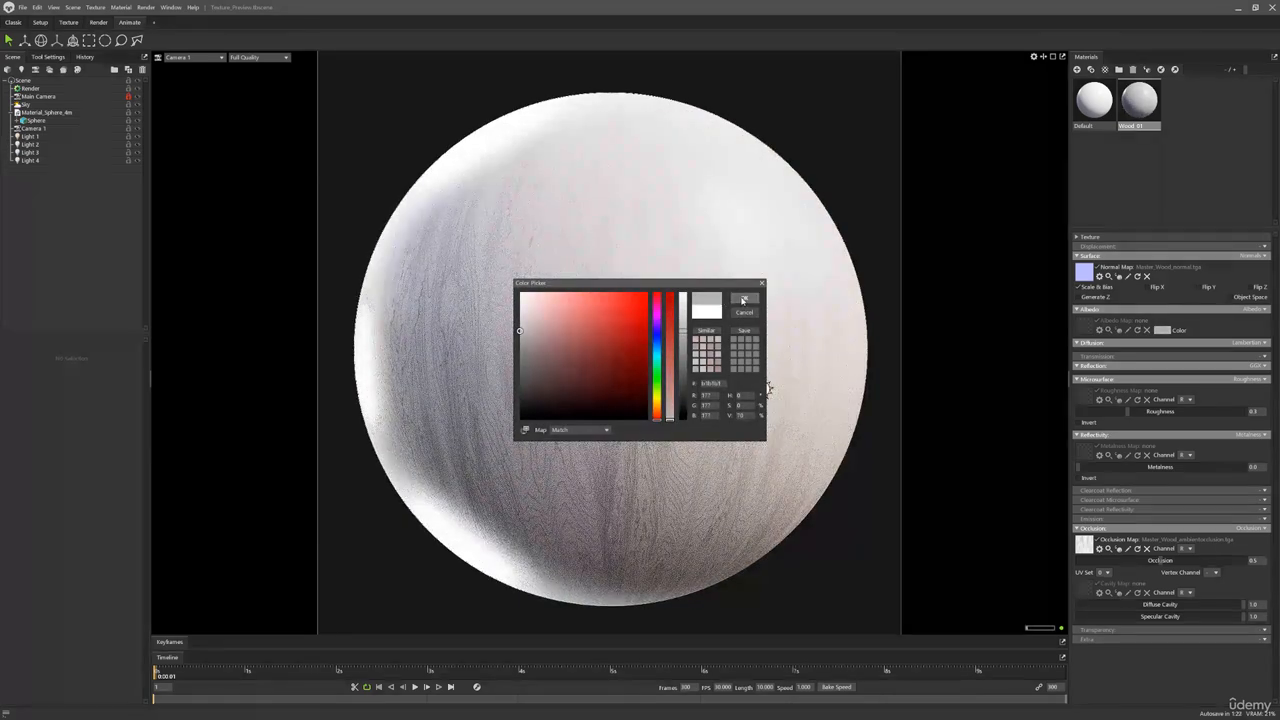
pyautogui.click(743, 300)
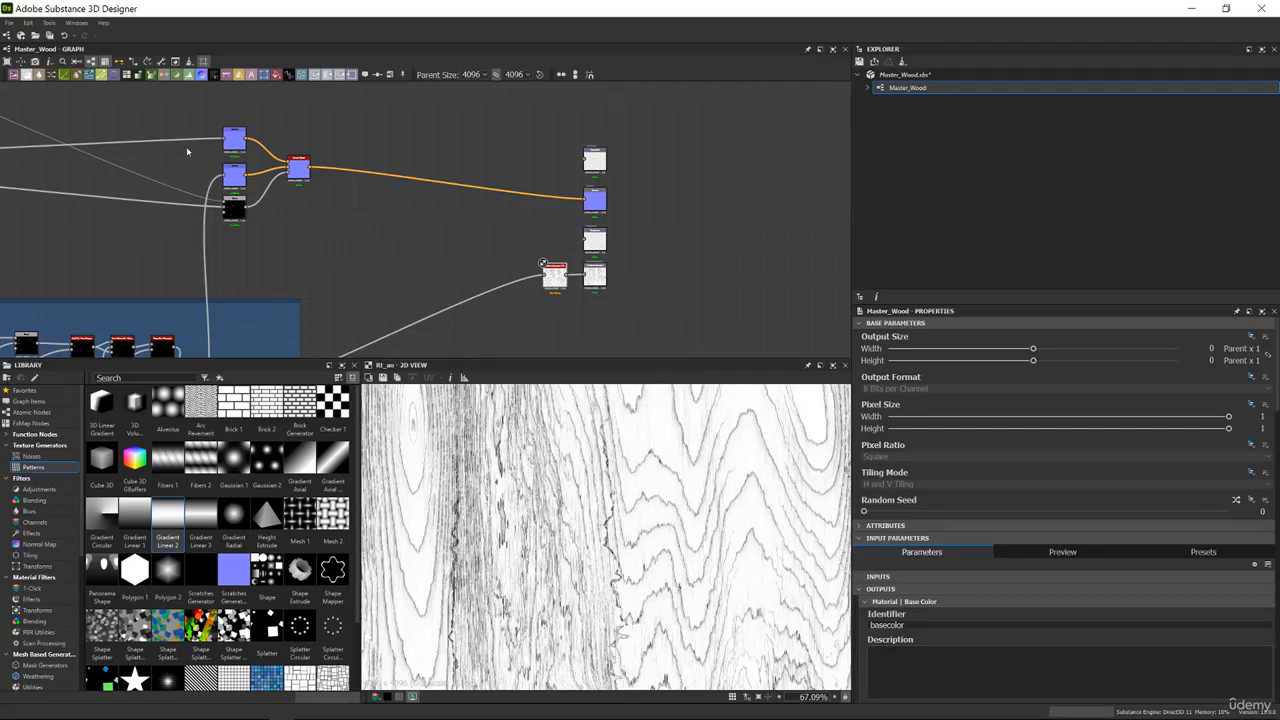
# Switch to Substance 3D Designer and set the intensity of the lower Normal node feeding the Normal Blend to 0.1
pyautogui.scroll(3, 254, 169)
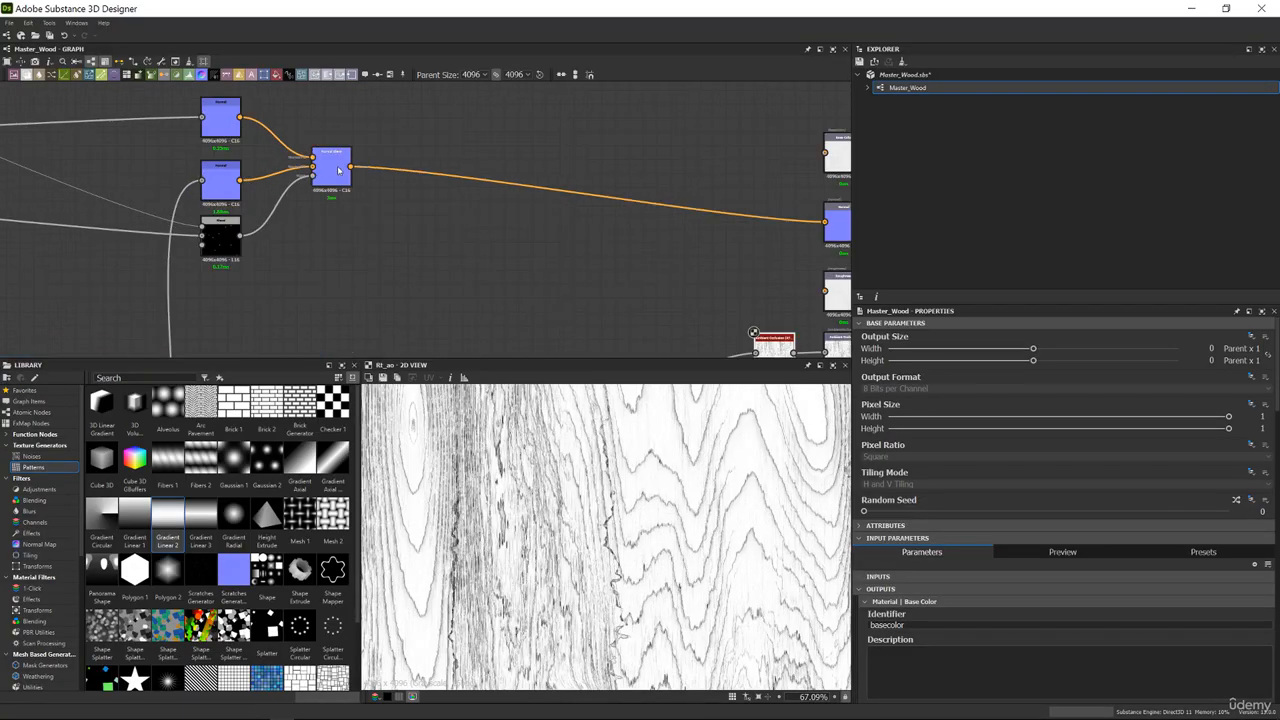
pyautogui.click(340, 167)
pyautogui.scroll(3, 150, 140)
pyautogui.click(314, 223)
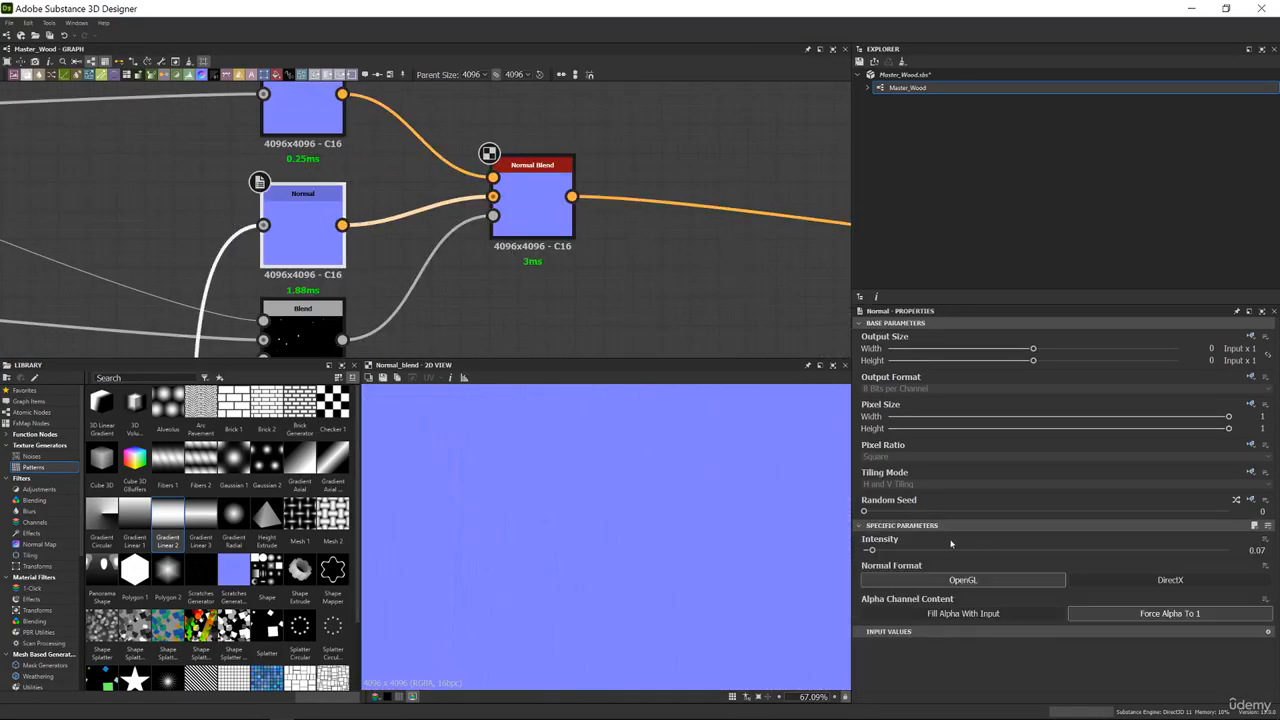
pyautogui.doubleClick(1256, 550)
pyautogui.write('0.1')
pyautogui.press('Return')
# Set the upper Normal node's intensity to 0.13 and inspect the Normal Blend result up close in the 2D view
pyautogui.doubleClick(320, 109)
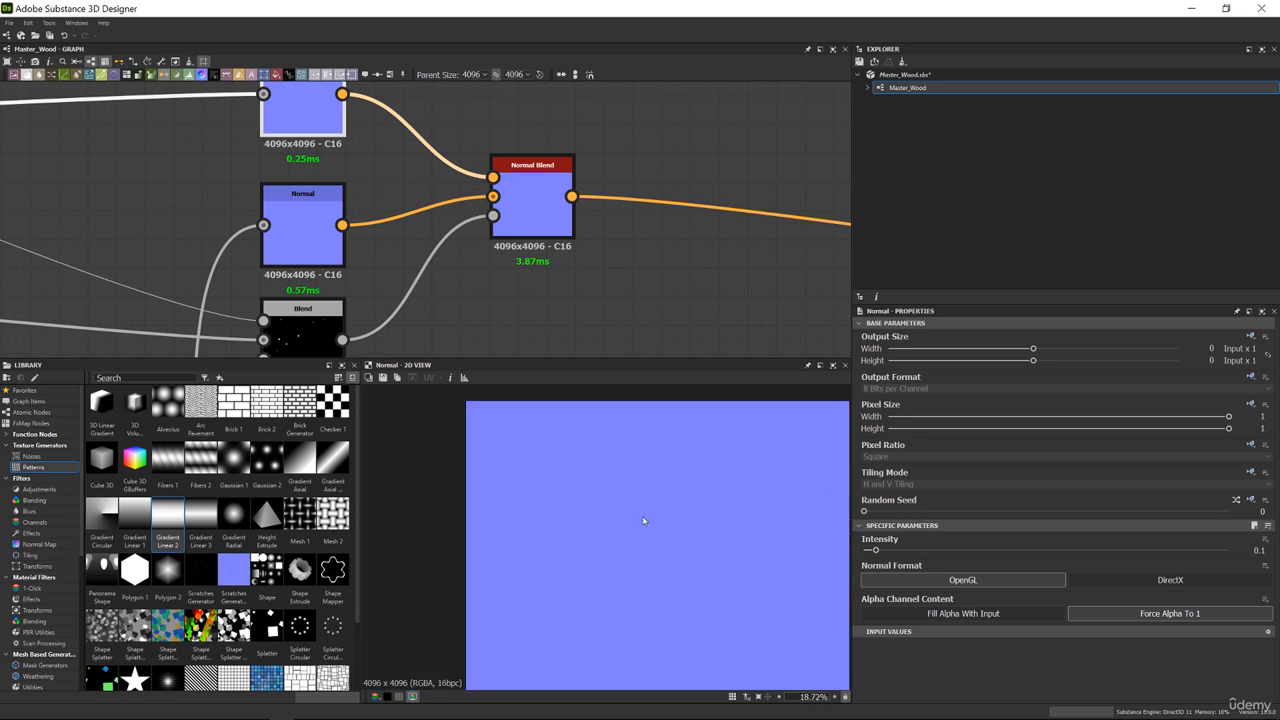
pyautogui.scroll(-5, 643, 514)
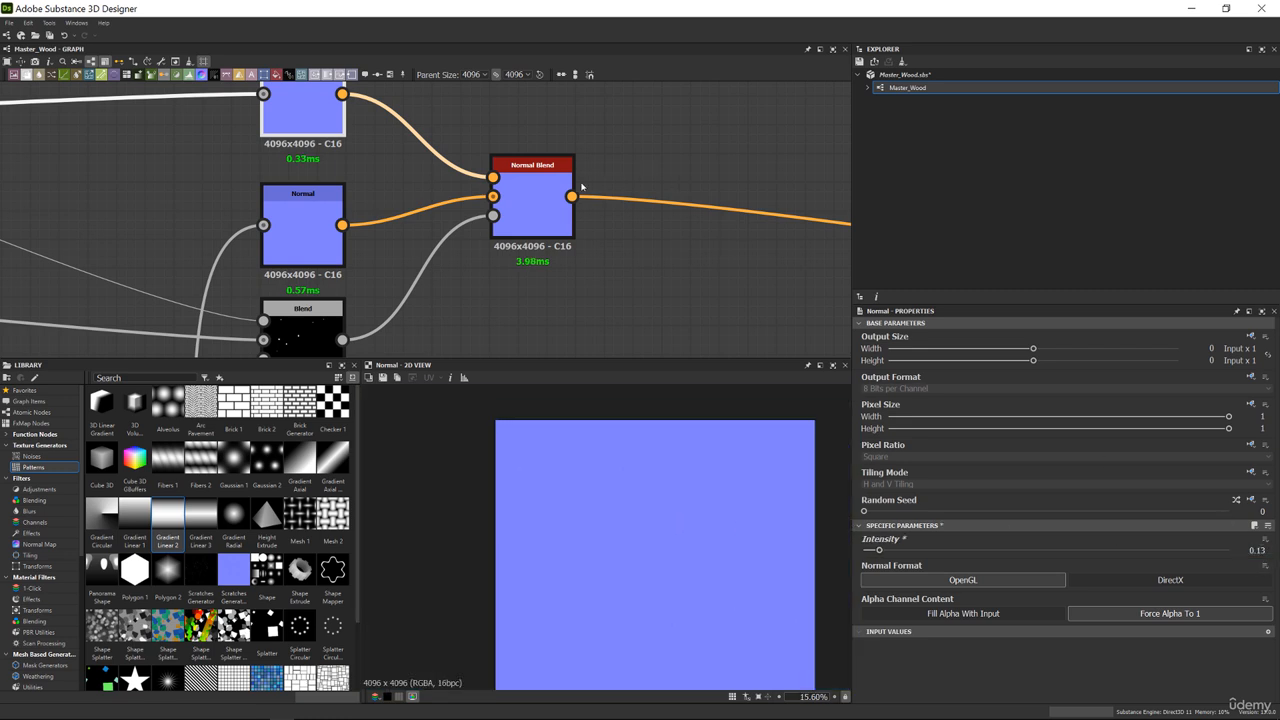
pyautogui.doubleClick(528, 182)
pyautogui.scroll(-3, 528, 182)
pyautogui.scroll(6, 617, 477)
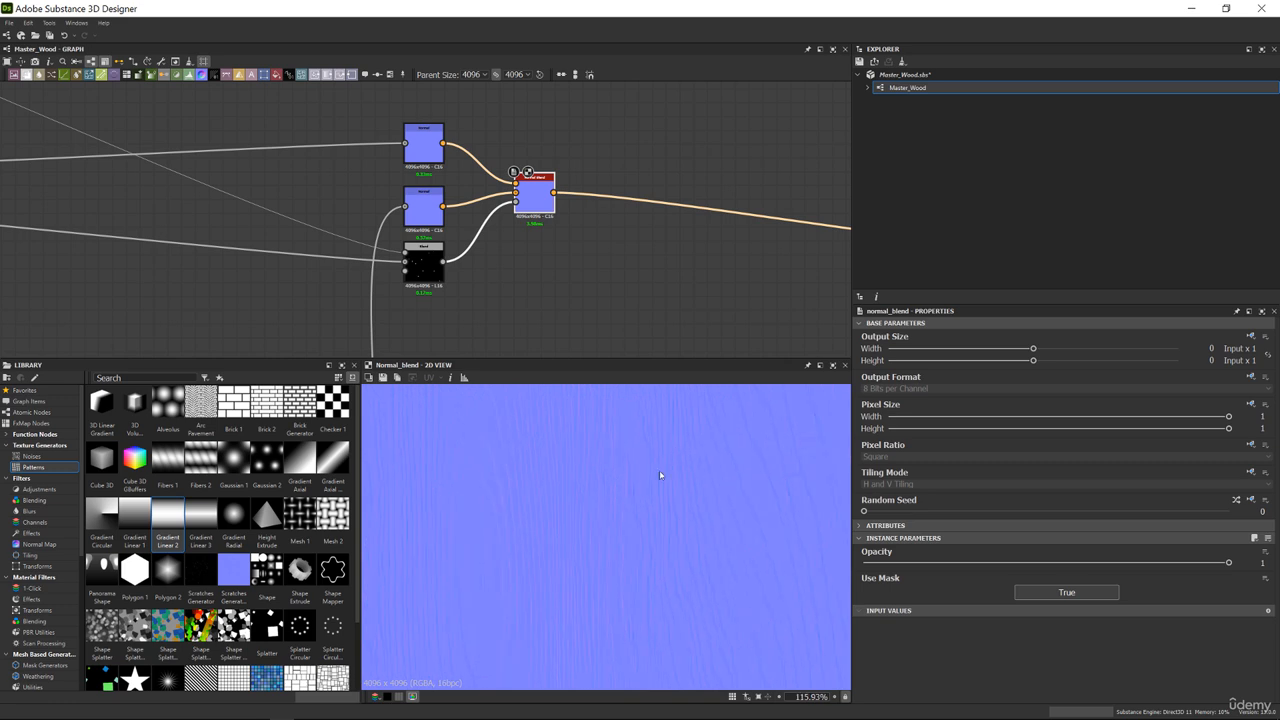
# Save the Master_Wood package, check the sphere preview in Marmoset Toolbag and return to Substance 3D Designer
pyautogui.moveTo(706, 322); pyautogui.dragTo(488, 262, button='middle')
pyautogui.scroll(-7, 602, 249)
pyautogui.scroll(2, 485, 226)
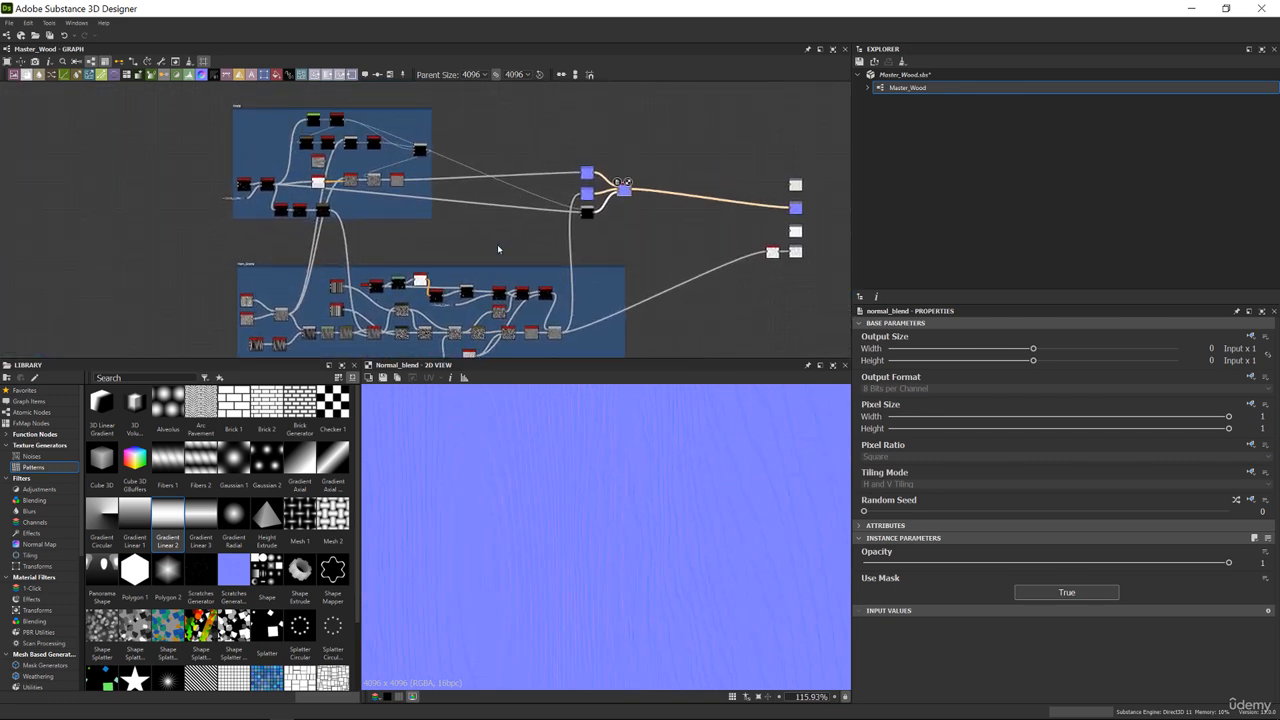
pyautogui.rightClick(904, 75)
pyautogui.click(927, 131)
pyautogui.scroll(-4, 559, 195)
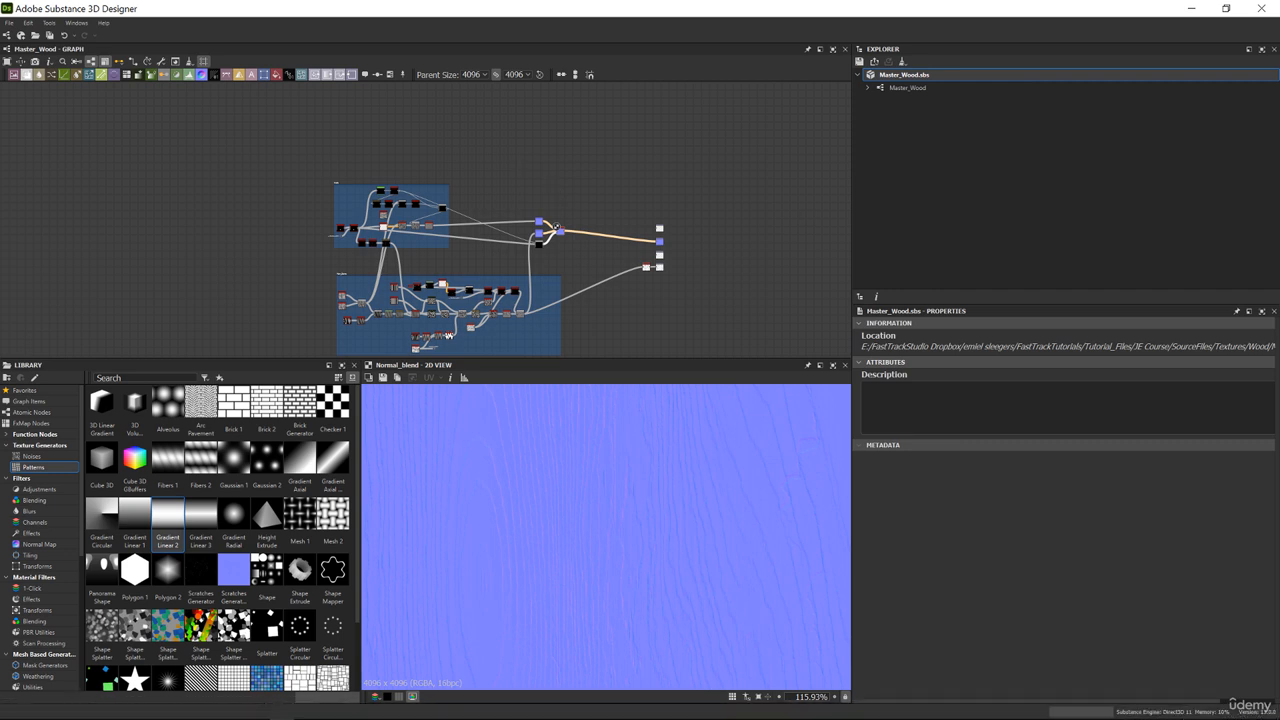
pyautogui.hotkey('alt', 'Tab')
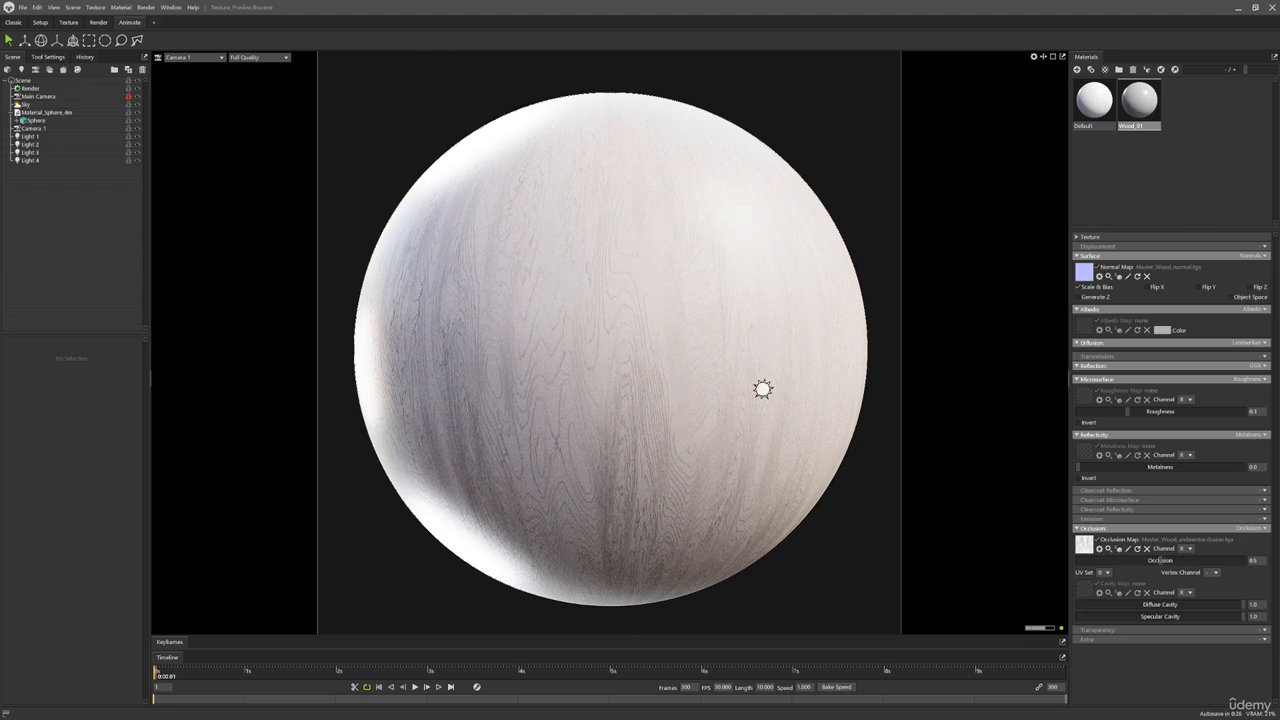
pyautogui.hotkey('alt', 'Tab')
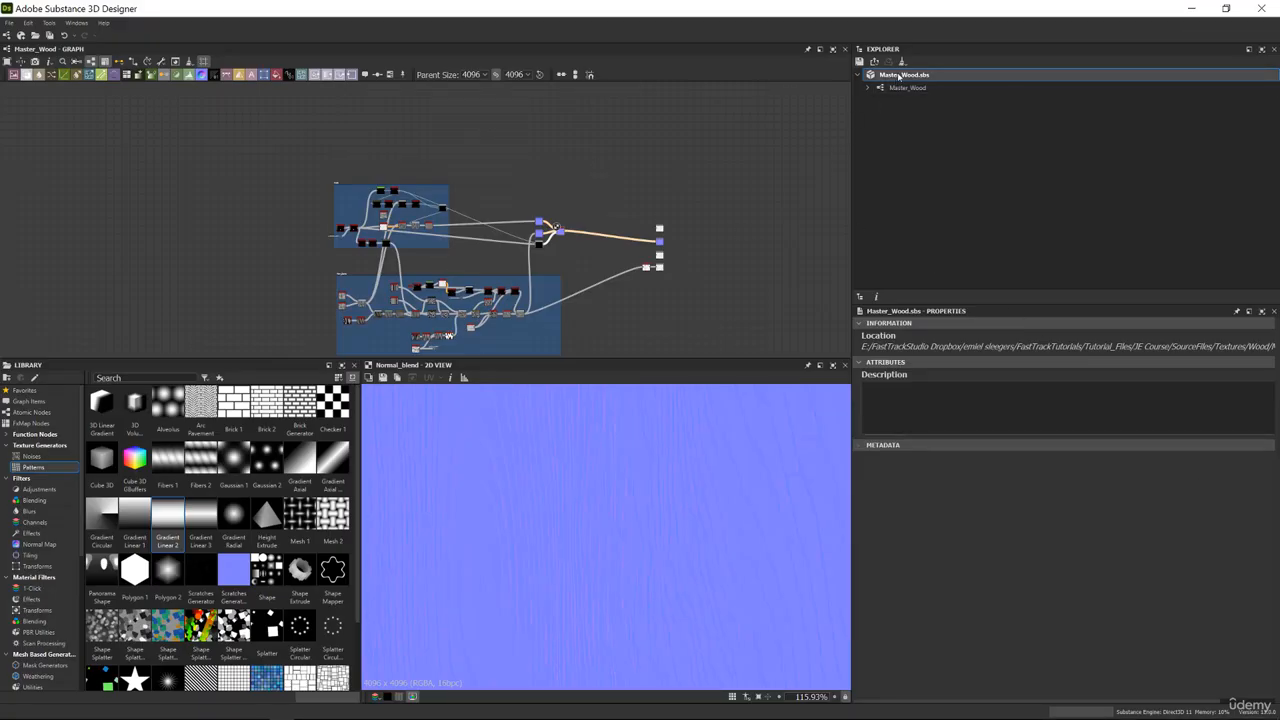